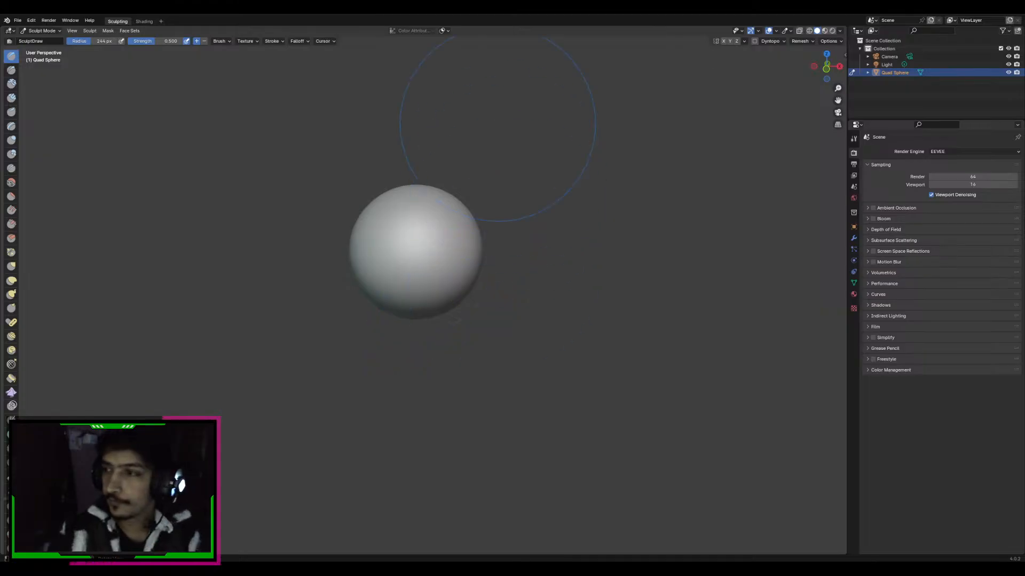
Delete the camera and the light from the scene, keeping only the quad sphere
right_click(488, 244)
key(KP_1)
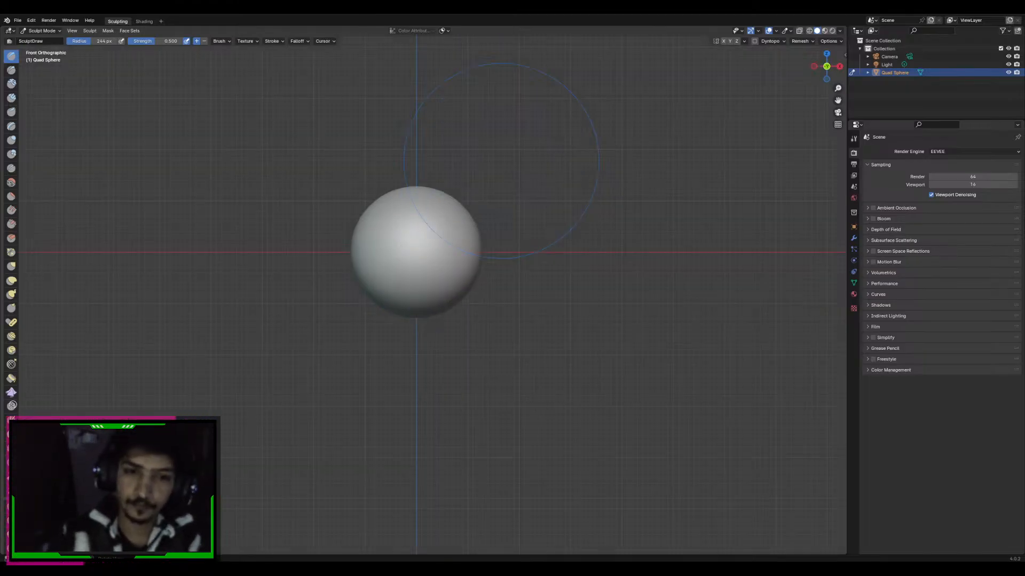
shift+middle_drag(492, 179, 493, 219)
ctrl+middle_drag(496, 216, 496, 194)
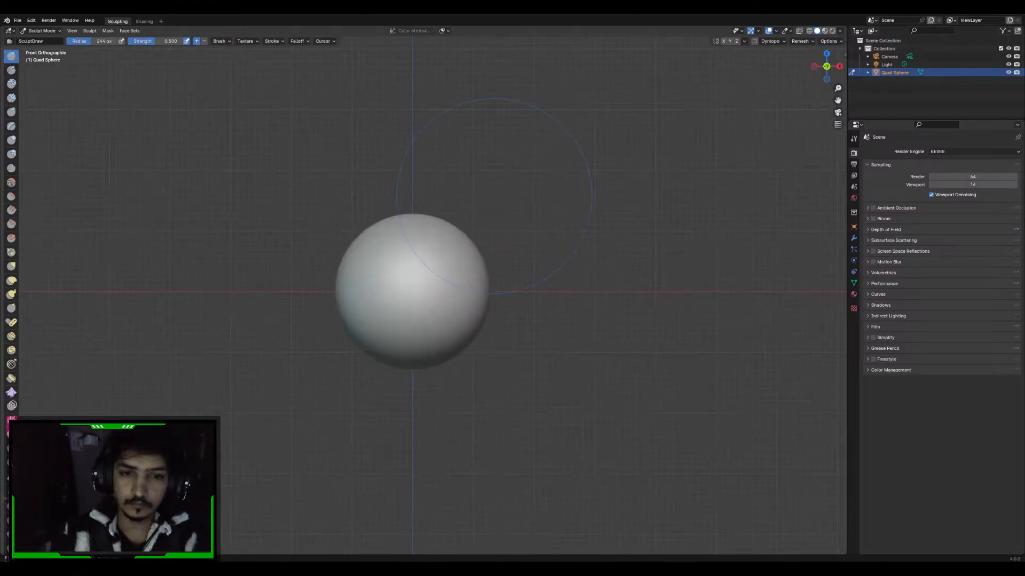
shift+middle_drag(513, 232, 509, 283)
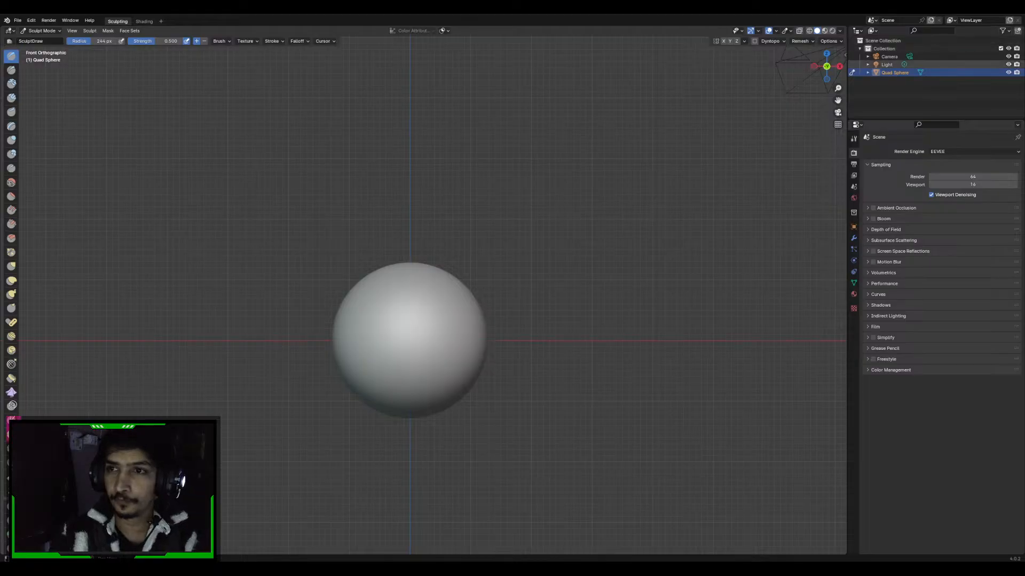
click(886, 65)
middle_drag(790, 72, 808, 90)
shift+click(889, 56)
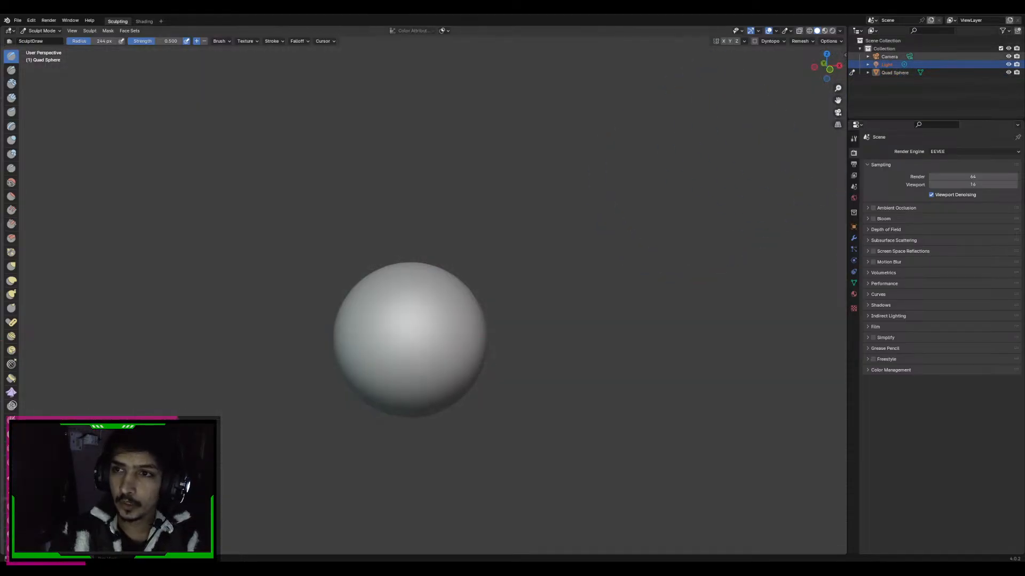
key(Delete)
key(KP_5)
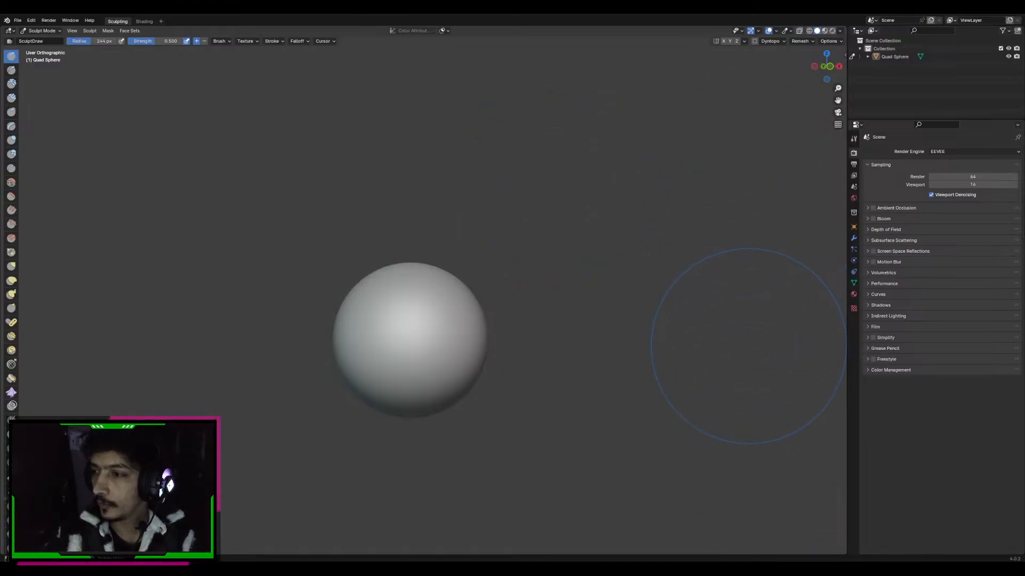
key(KP_1)
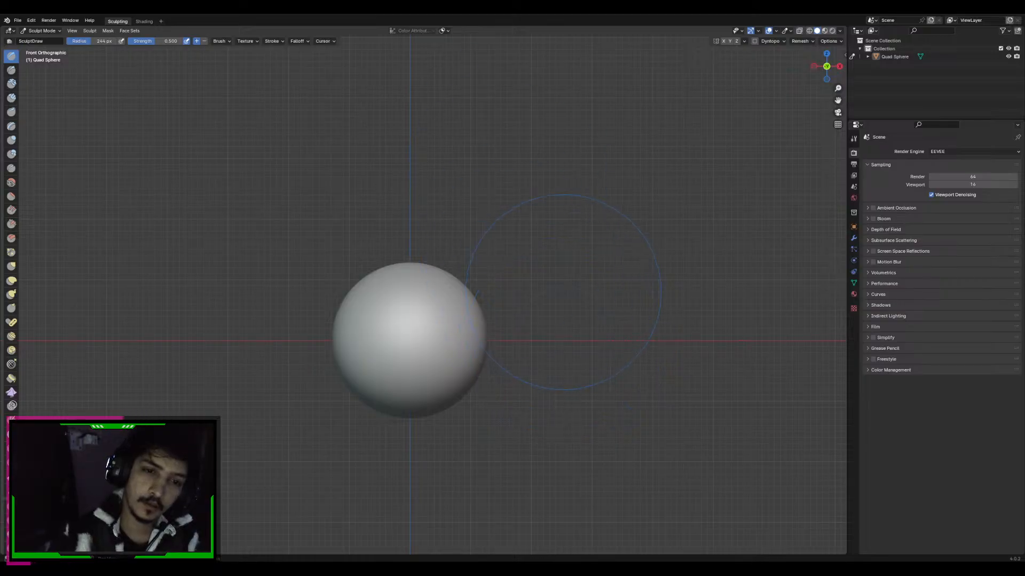
shift+middle_drag(564, 292, 566, 239)
scroll(536, 229, up, 1)
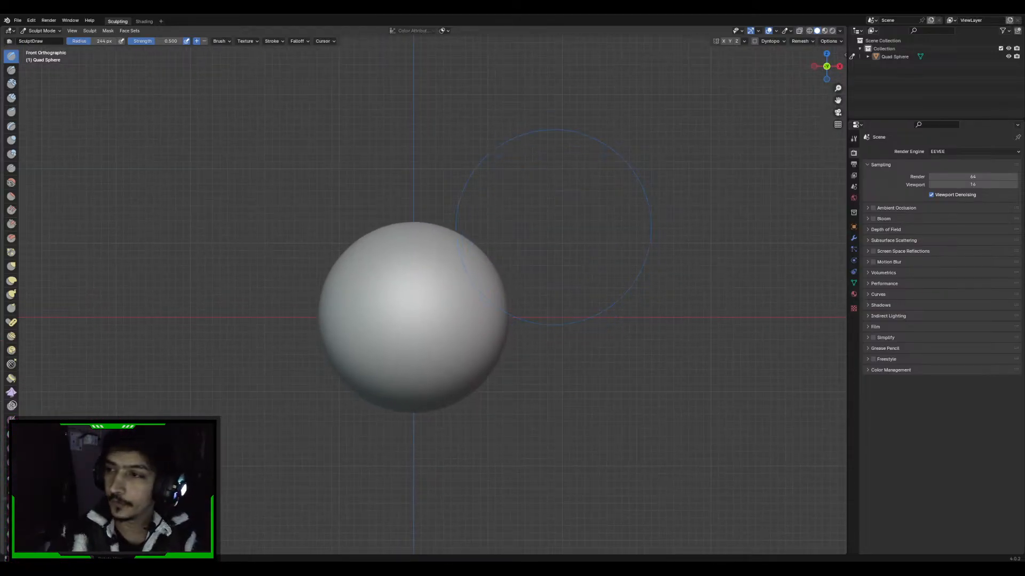
shift+middle_drag(546, 287, 544, 308)
ctrl+middle_drag(545, 308, 536, 260)
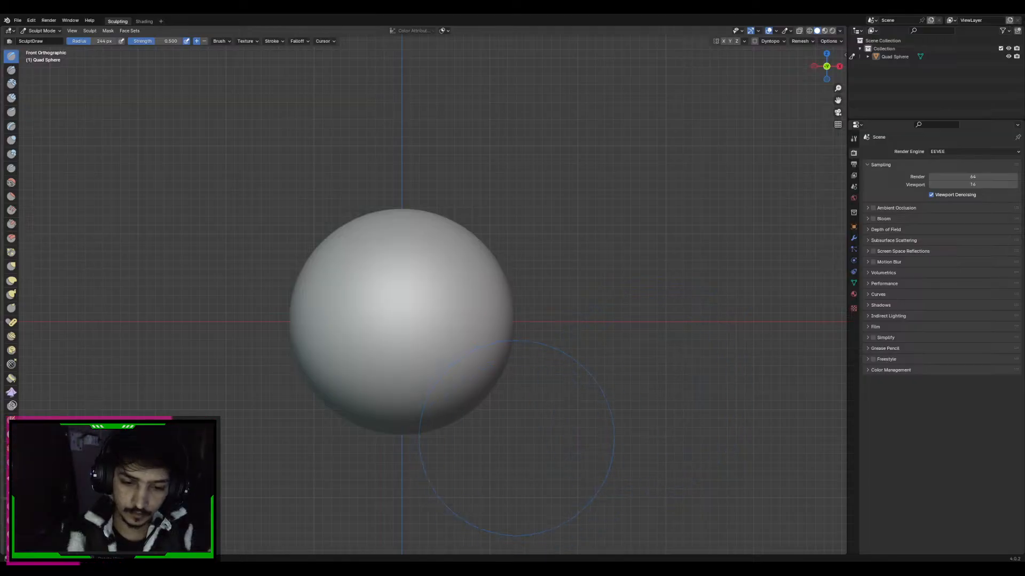
Bring up PureRef with the caricature portrait reference and place it over the sculpting viewport
mouse_move(680, 568)
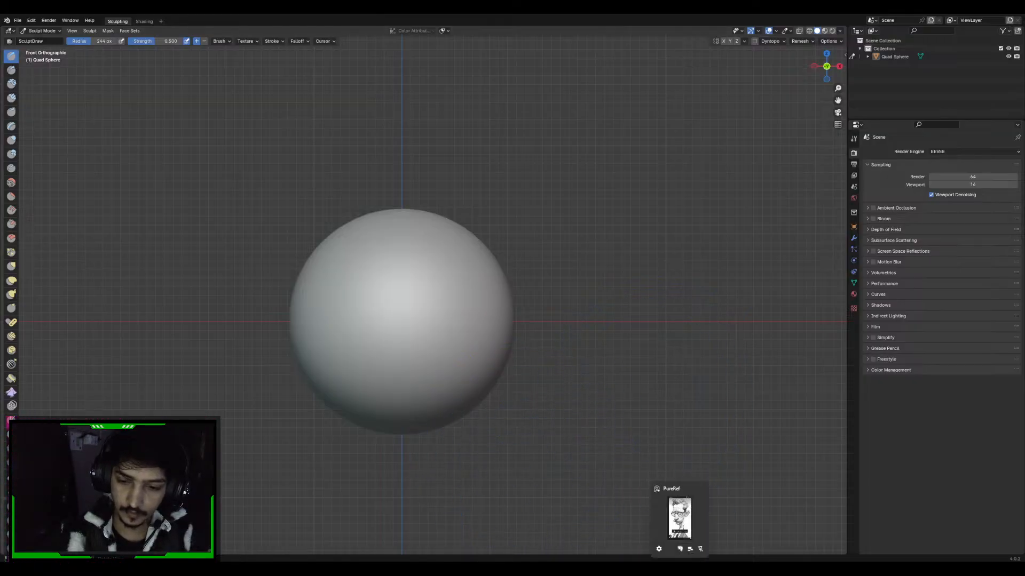
click(680, 526)
drag(695, 177, 59, 287)
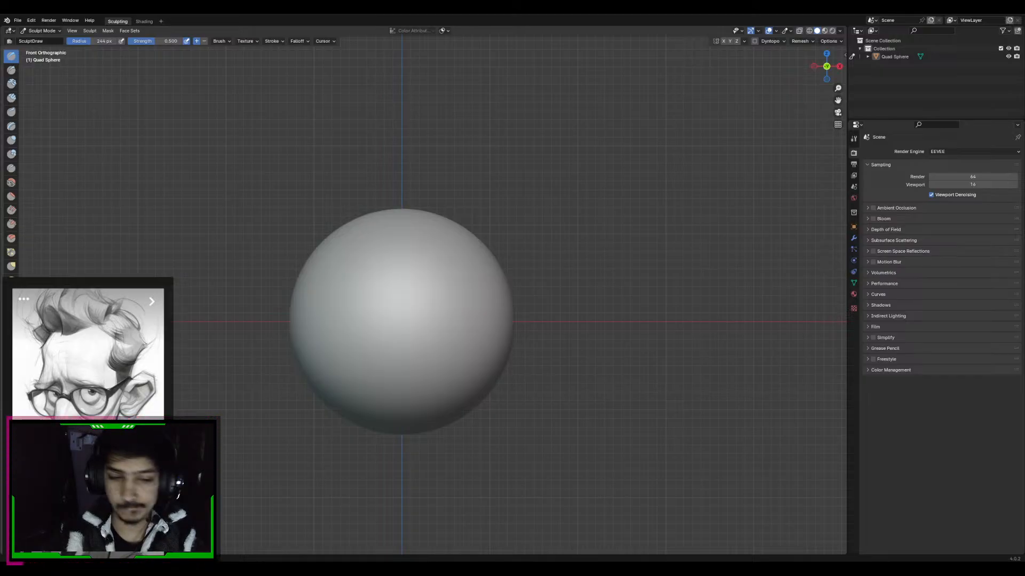
Open WhatsApp and move its window out of the sculpting workspace
key(super)
text(whatsapp)
key(Return)
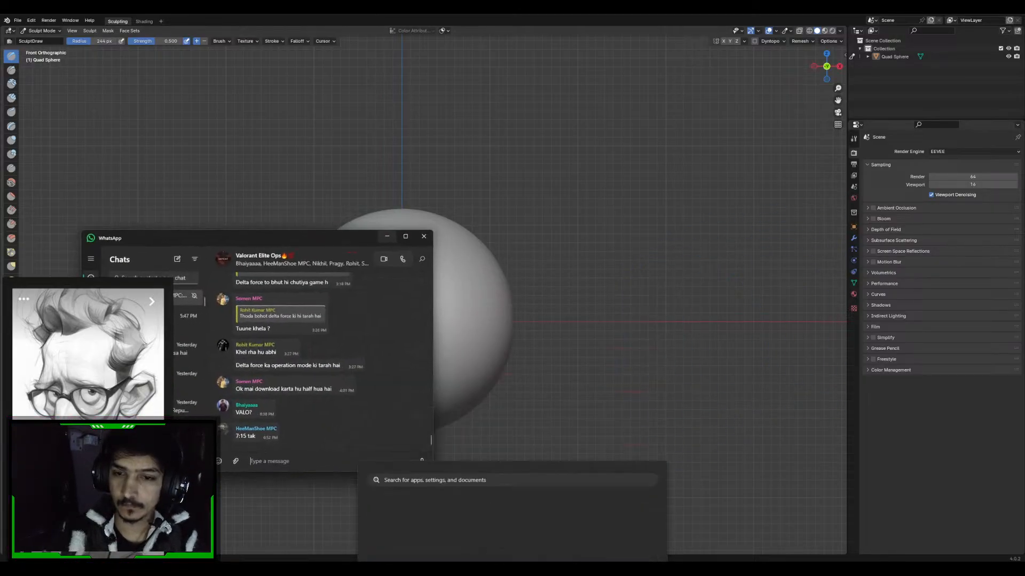
drag(364, 237, 1024, 185)
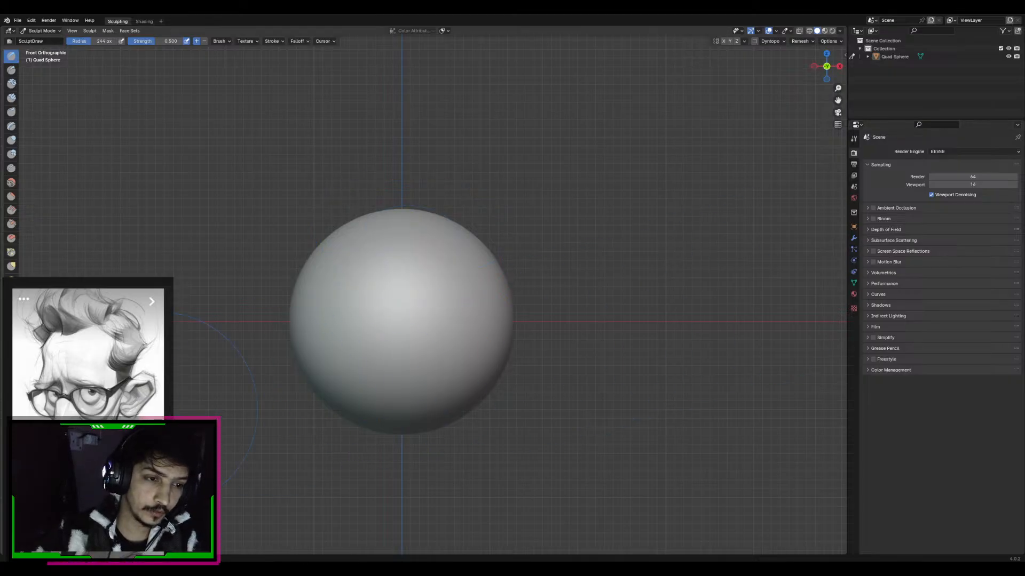
Move the PureRef portrait reference to the free viewport area beside the scene properties, with the whole figure showing
mouse_move(140, 407)
mouse_down()
mouse_move(168, 376)
mouse_move(180, 226)
mouse_move(823, 387)
mouse_up()
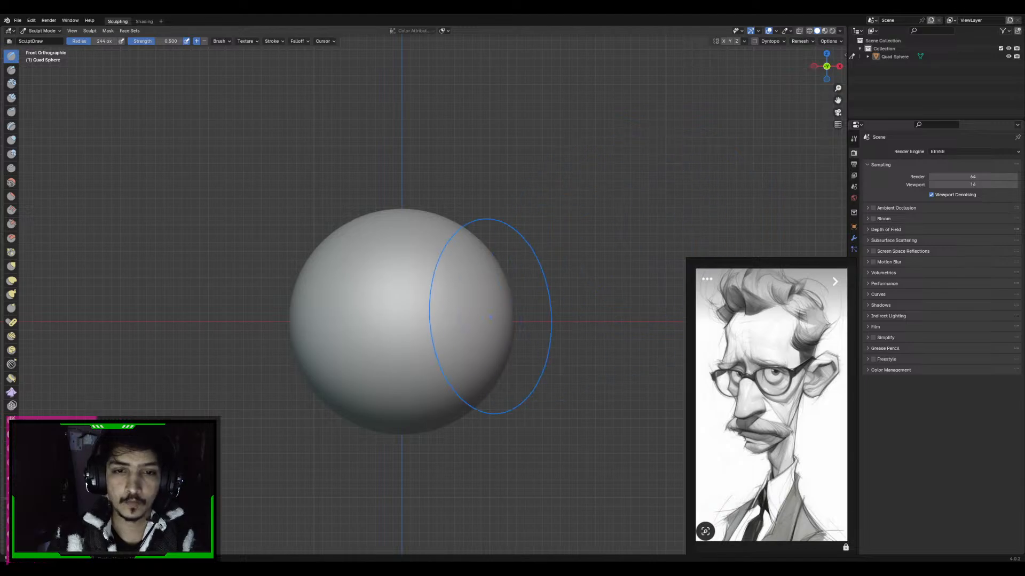
Switch to the Grab brush and enlarge the brush radius to 500 px
key(KP_3)
key(f)
click(503, 274)
key(KP_1)
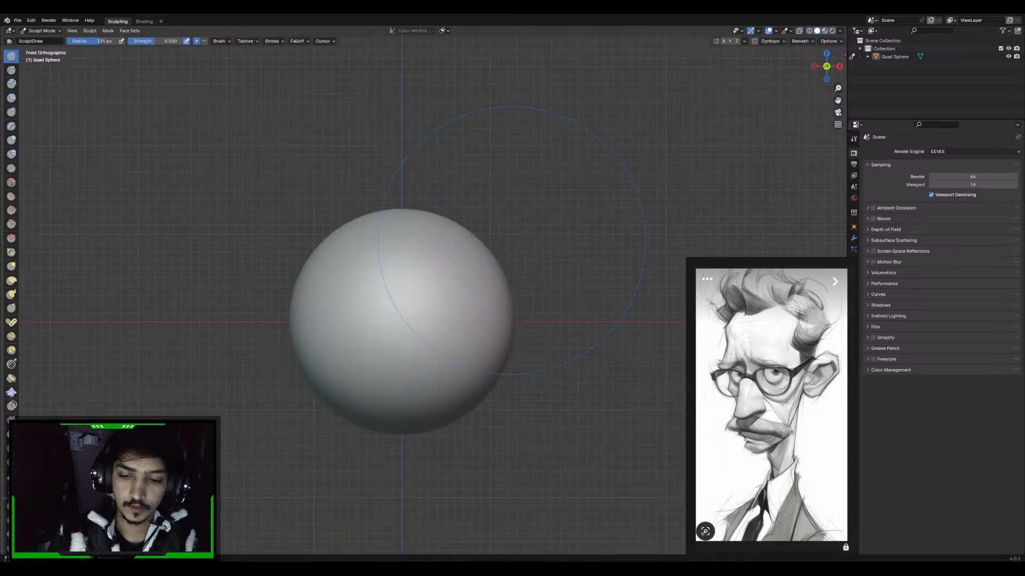
shift+middle_drag(510, 304, 514, 324)
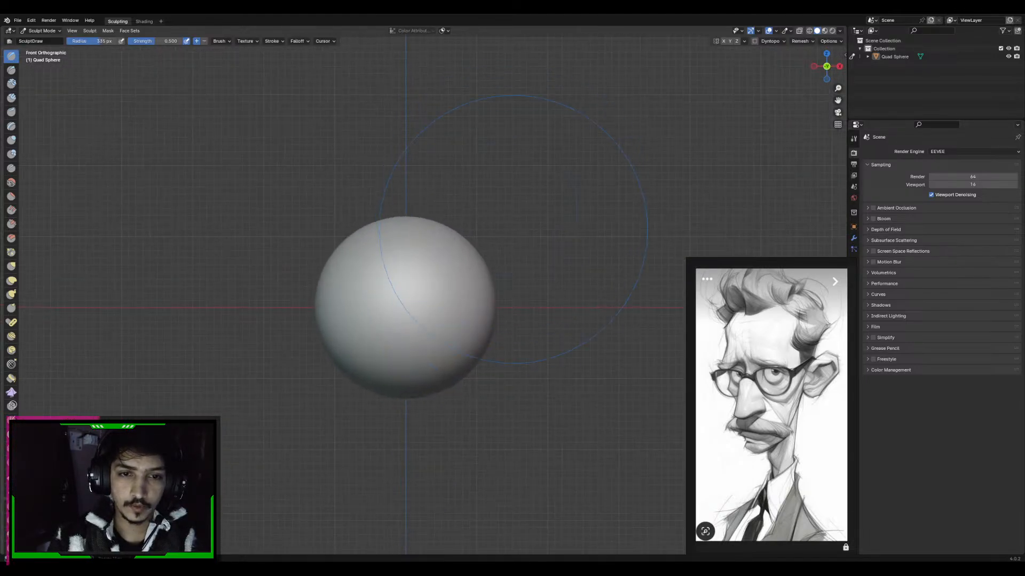
shift+middle_drag(516, 274, 521, 249)
mouse_move(453, 298)
shift+middle_down()
mouse_move(466, 305)
mouse_move(465, 293)
shift+middle_up()
ctrl+middle_drag(465, 294, 492, 233)
key(f)
click(508, 270)
key(g)
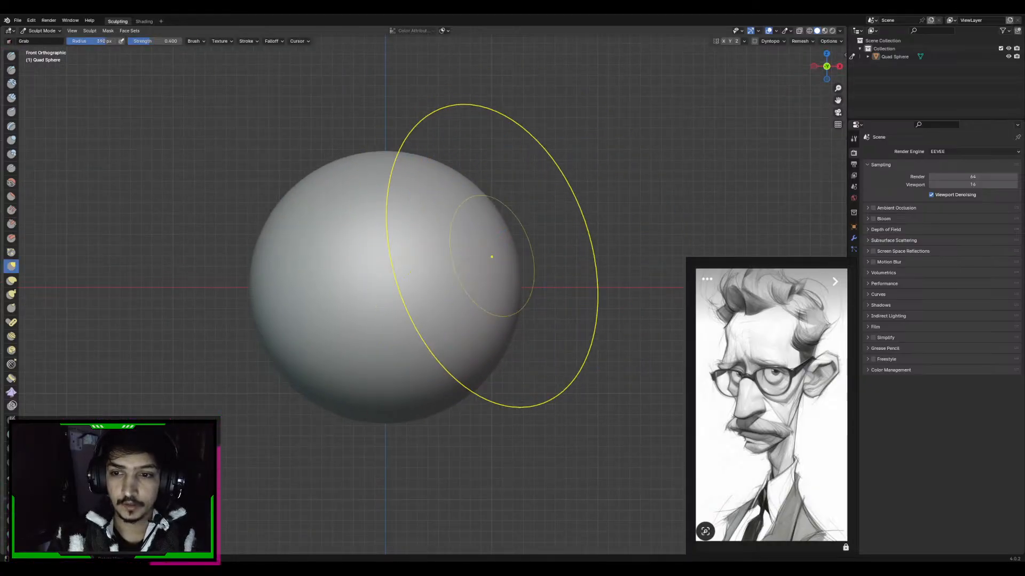
key(f)
click(492, 265)
key(f)
click(529, 256)
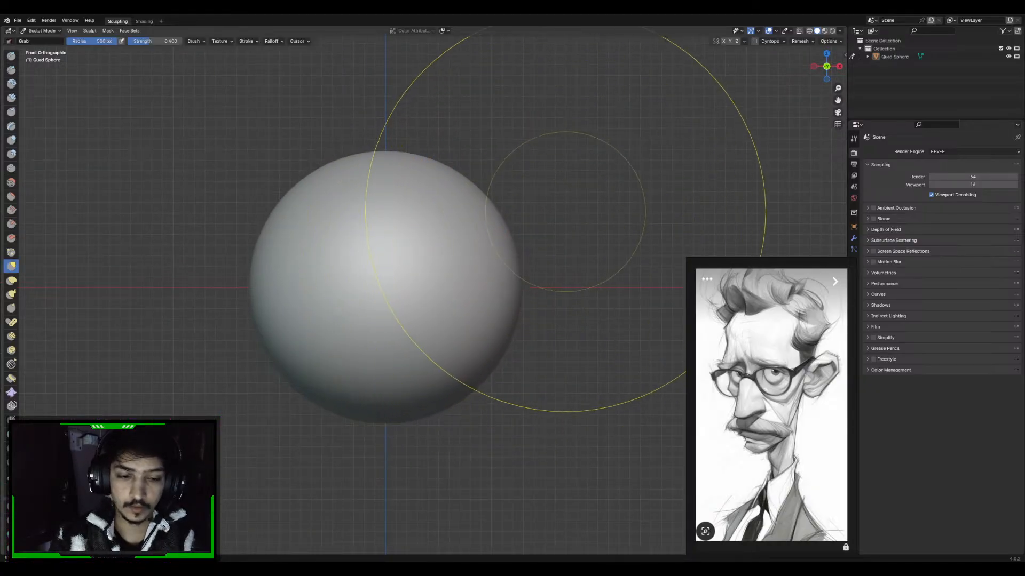
Adjust the remesh voxel size and voxel-remesh the sphere into a coarser mesh
key(r)
click(506, 240)
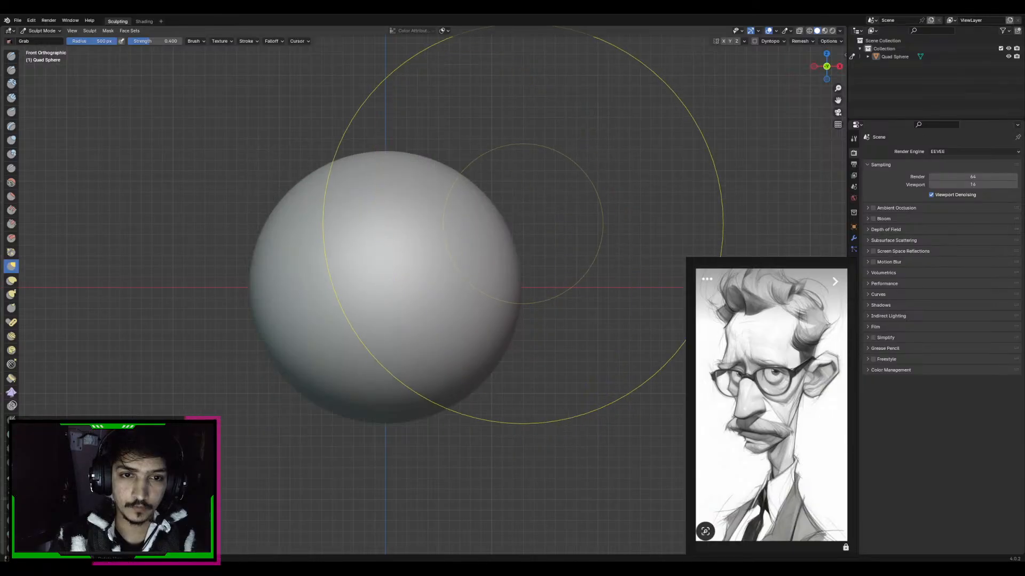
key(r)
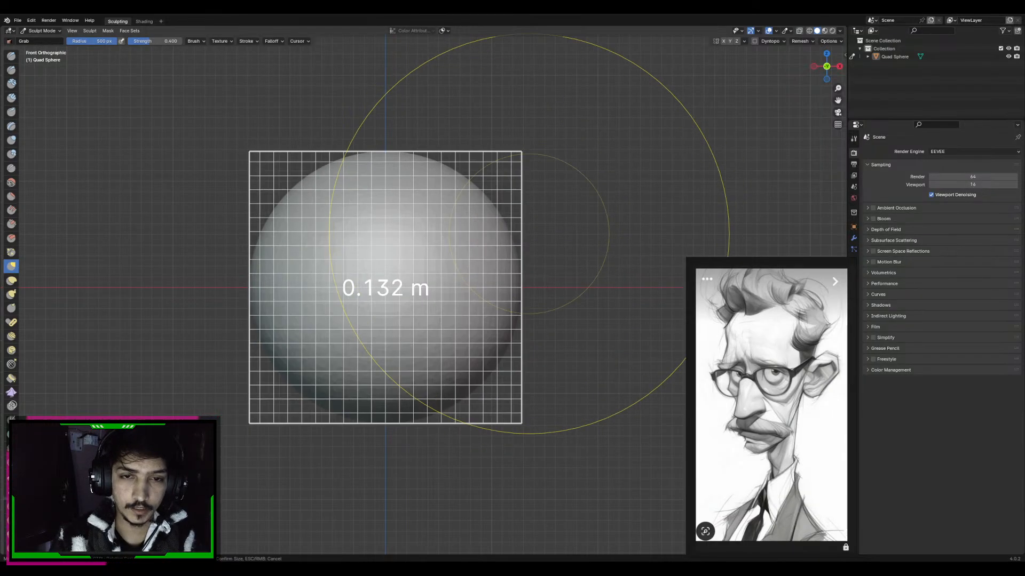
click(488, 258)
key(ctrl+r)
shift+middle_drag(517, 232, 511, 251)
Reduce the Grab brush radius to about 399 px and enable X-axis mirroring for sculpting
key(f)
click(492, 245)
key(f)
click(492, 254)
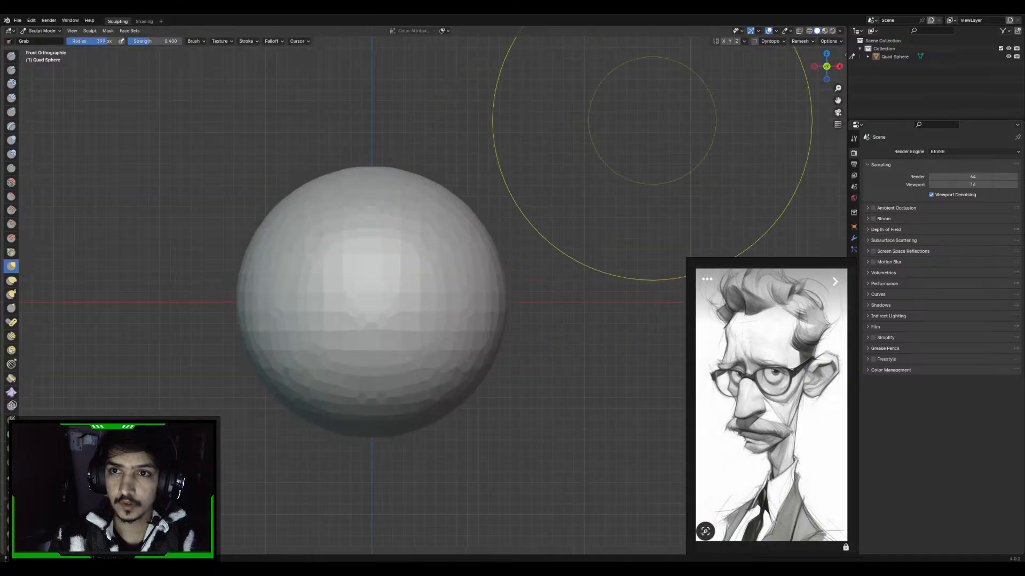
click(723, 41)
Narrow the sphere's sides and pull its underside down with the Grab brush into an elongated, tapered head shape
shift+middle_drag(521, 243, 521, 207)
key(f)
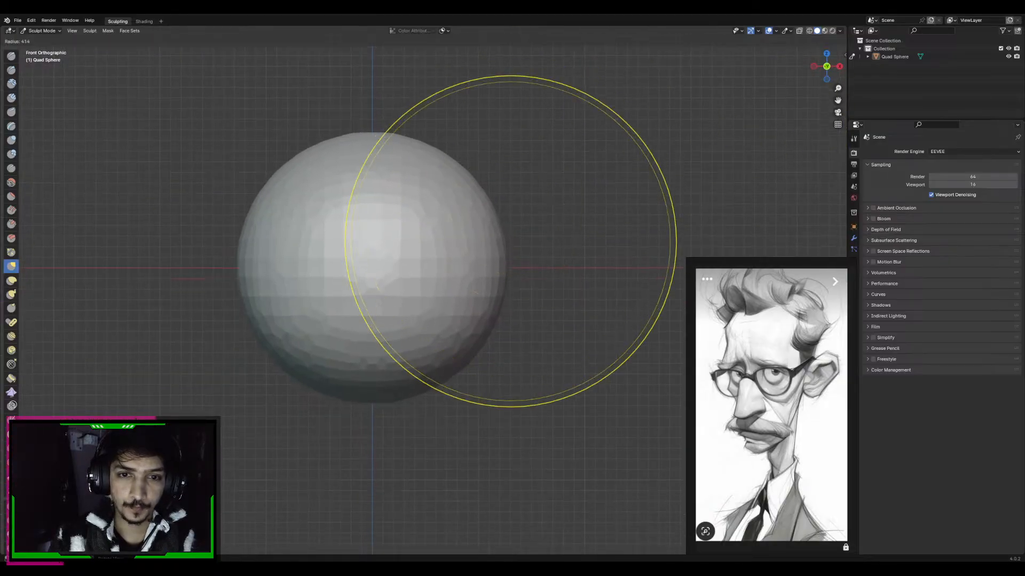
click(519, 242)
shift+middle_drag(506, 263, 398, 267)
key(f)
click(408, 293)
mouse_move(392, 320)
mouse_down()
mouse_move(371, 416)
mouse_move(364, 533)
mouse_up()
mouse_move(413, 366)
middle_down()
mouse_move(501, 341)
mouse_move(460, 283)
middle_up()
ctrl+middle_drag(413, 242, 426, 327)
Resize the Grab brush and pull the chin slightly forward and down in the side view
key(f)
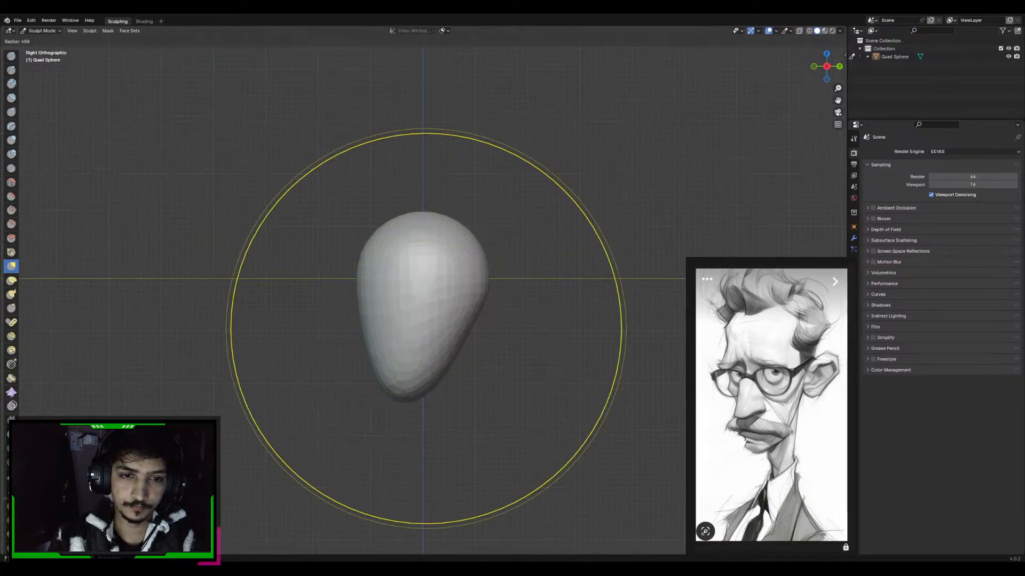
click(399, 329)
drag(393, 382, 382, 397)
Adjust the voxel size again and voxel-remesh the elongated head
key(r)
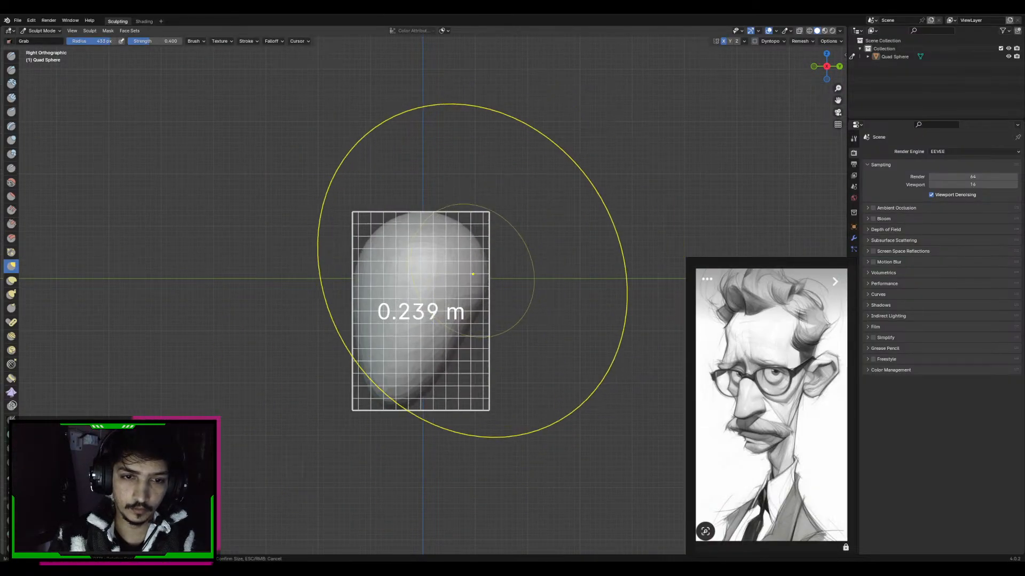
click(452, 281)
key(ctrl+r)
Refine the sides and jaw outline of the head in front view using the Grab brush at 320 px radius
alt+middle_drag(446, 282, 464, 281)
drag(452, 277, 449, 278)
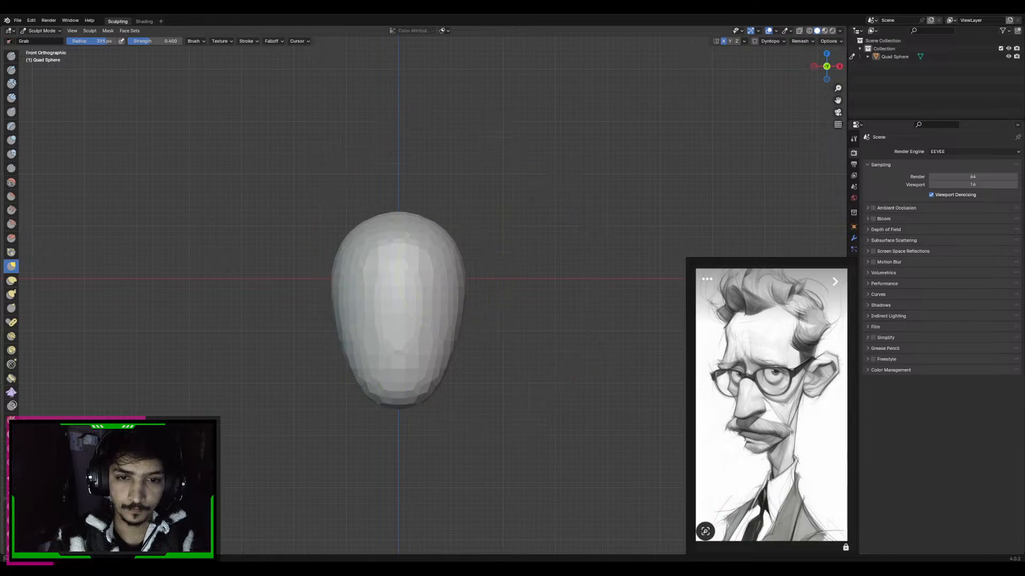
key(f)
click(415, 346)
drag(446, 354, 440, 354)
drag(461, 262, 457, 262)
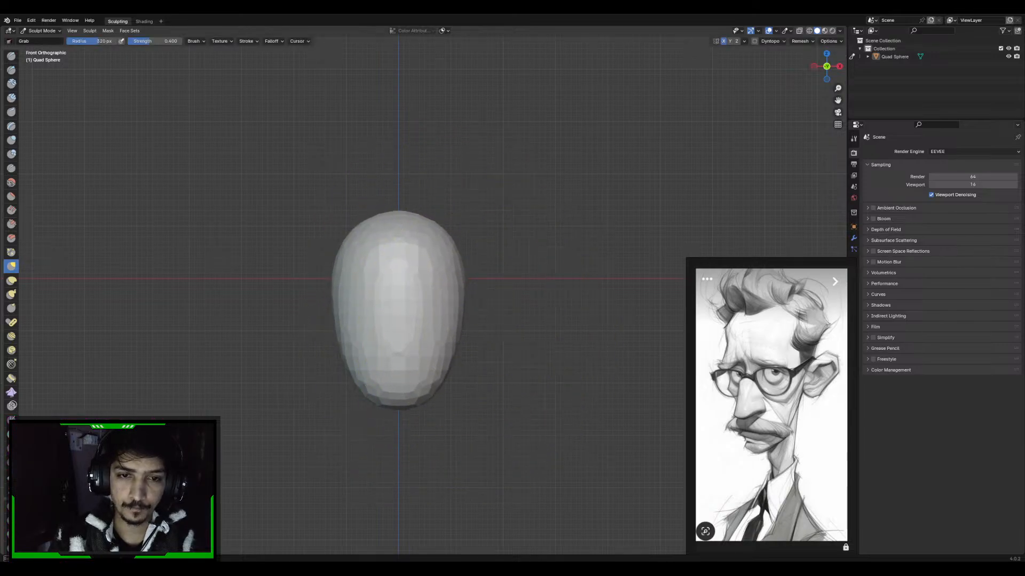
alt+middle_drag(464, 259, 418, 263)
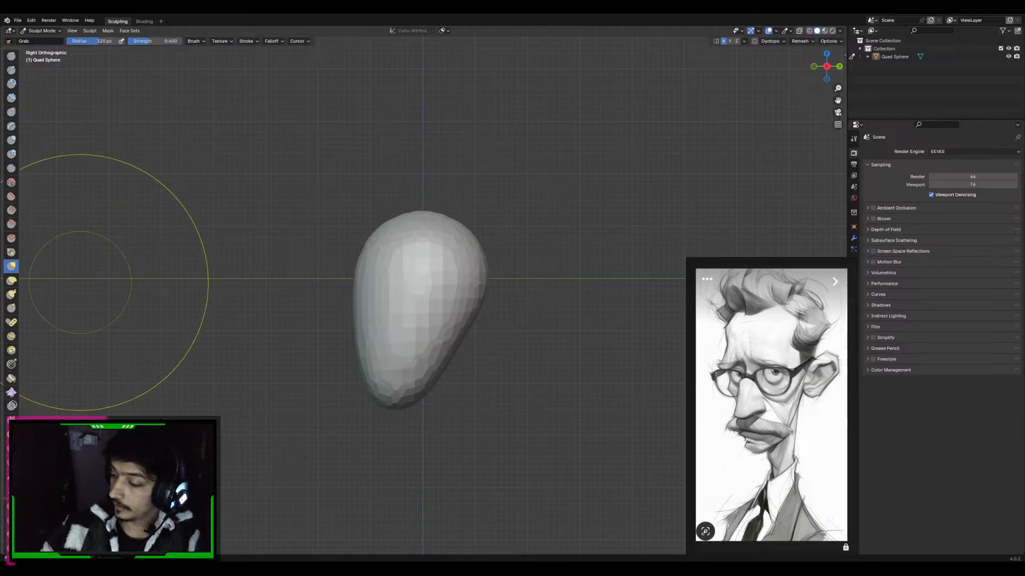
Set the Grab brush radius to 375 px and widen the head at the temples and the jaw
mouse_move(679, 569)
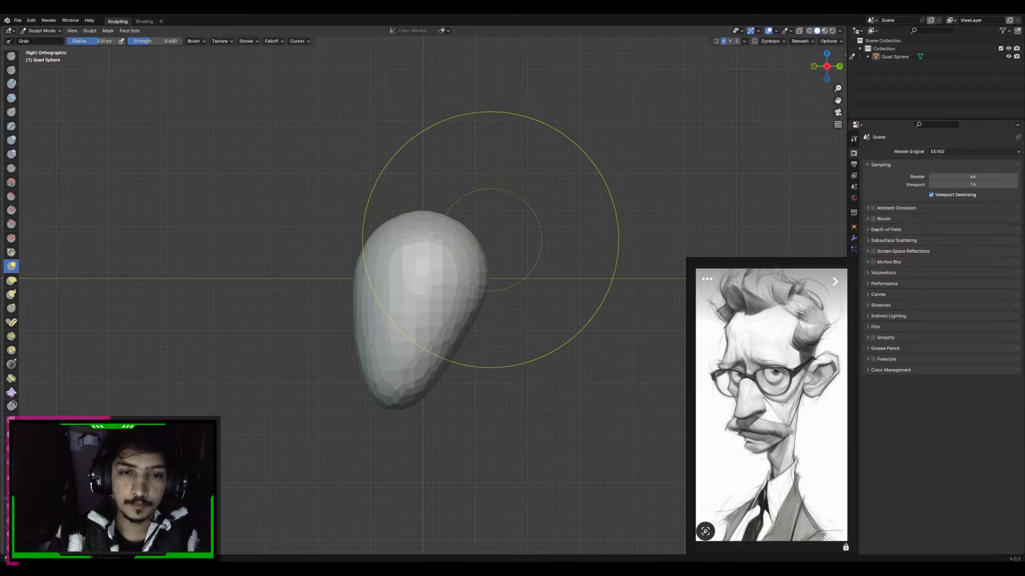
alt+middle_drag(490, 240, 590, 240)
mouse_move(513, 262)
alt+middle_down()
mouse_move(523, 264)
mouse_move(512, 241)
mouse_move(525, 259)
alt+middle_up()
scroll(507, 245, up, 2)
key(f)
click(520, 245)
key(f)
click(511, 260)
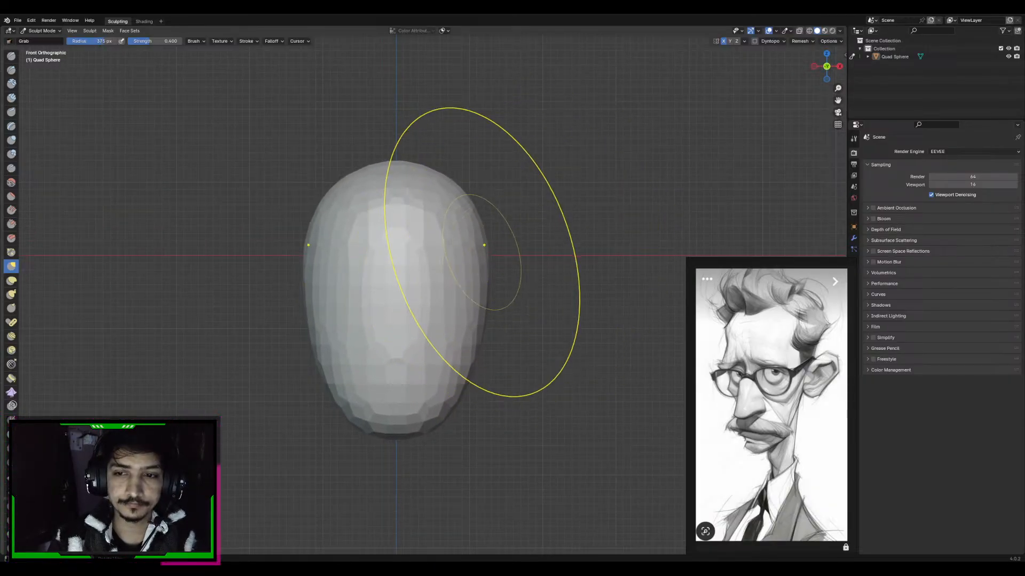
drag(482, 251, 499, 252)
drag(473, 346, 484, 348)
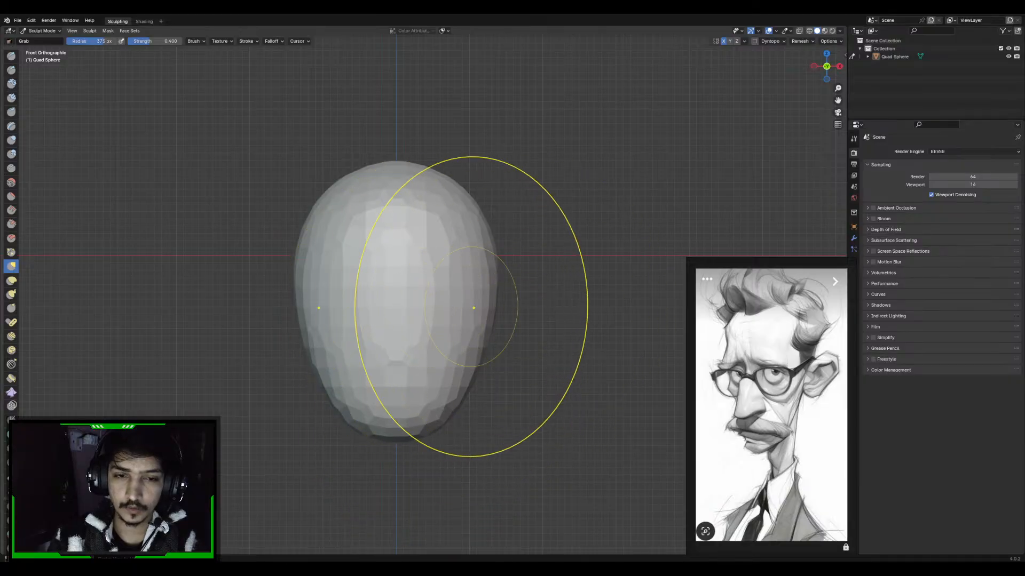
Pull the back of the skull outward in the side view to deepen the cranium
alt+middle_drag(471, 306, 432, 306)
drag(507, 239, 533, 231)
drag(505, 208, 534, 202)
key(f)
click(612, 302)
drag(514, 277, 532, 277)
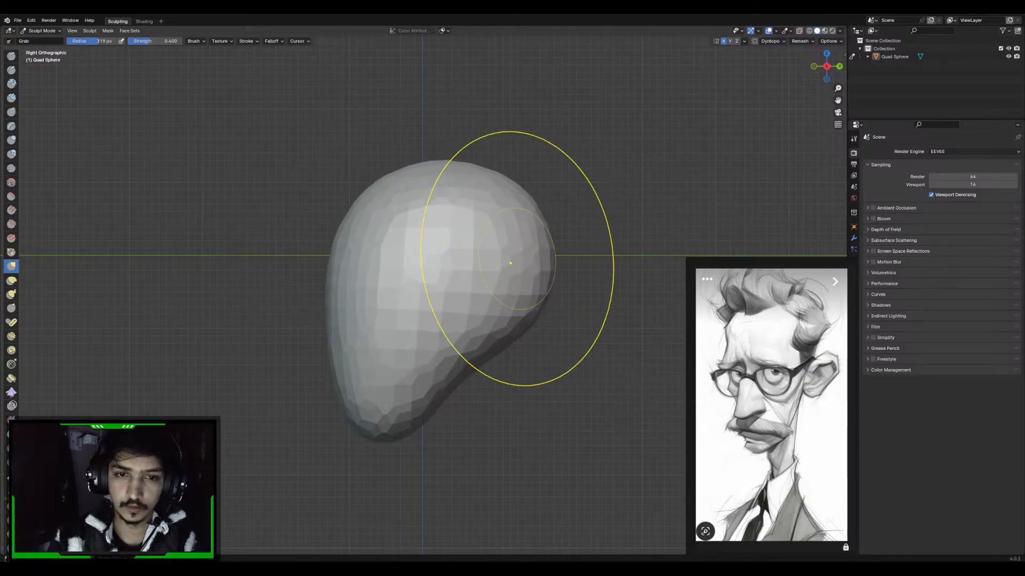
Reduce the Grab brush radius and adjust the underside at the back of the skull
key(KP_1)
key(KP_3)
key(KP_1)
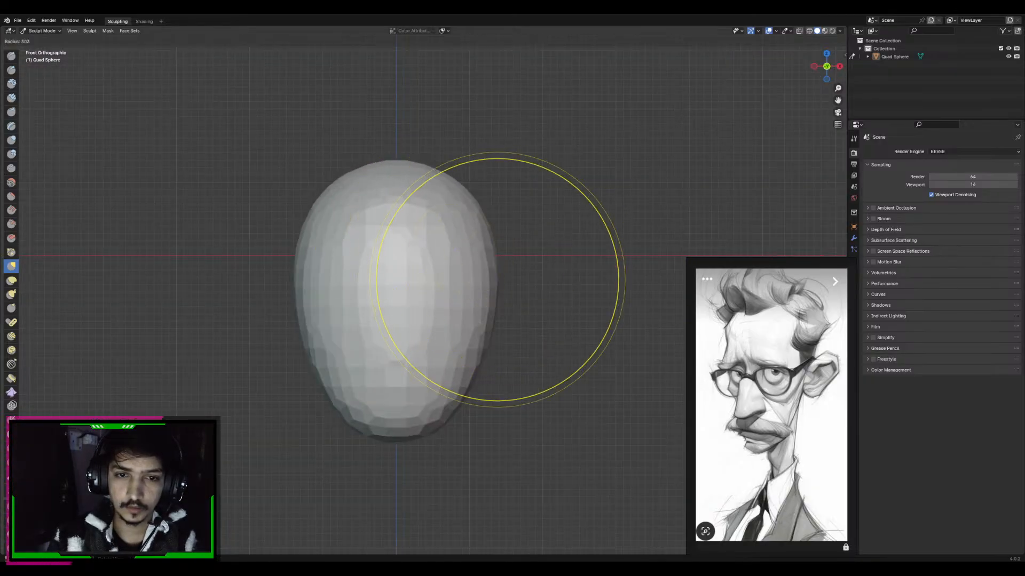
key(KP_3)
shift+middle_drag(504, 321, 414, 293)
key(f)
click(465, 288)
key(f)
click(443, 293)
key(f)
click(451, 293)
shift+middle_drag(480, 278, 520, 276)
Touch up the side of the skull and reduce the Grab brush radius to 116 px
key(KP_1)
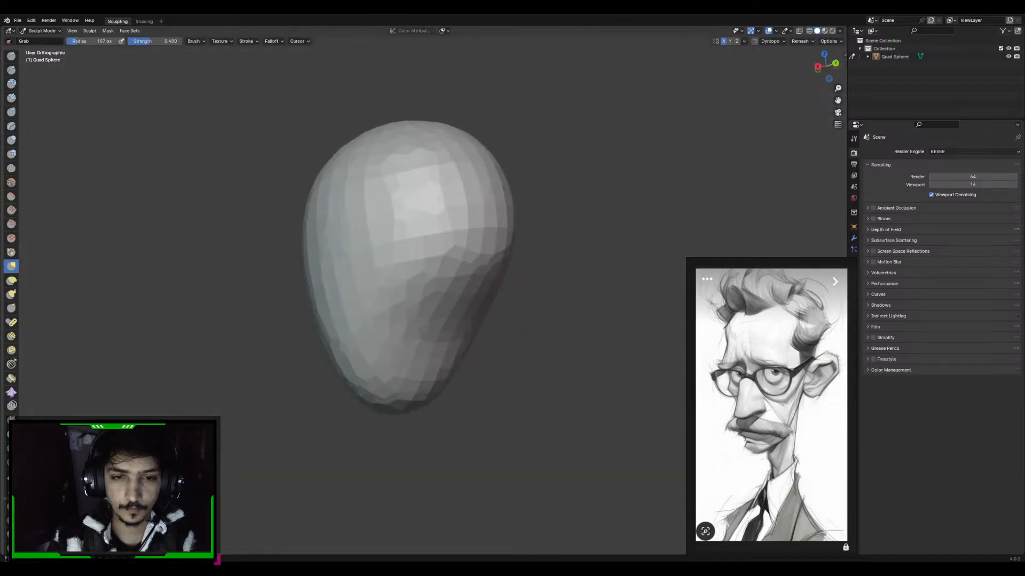
mouse_move(495, 230)
shift+middle_down()
mouse_move(493, 266)
mouse_move(511, 229)
shift+middle_up()
key(f)
click(533, 268)
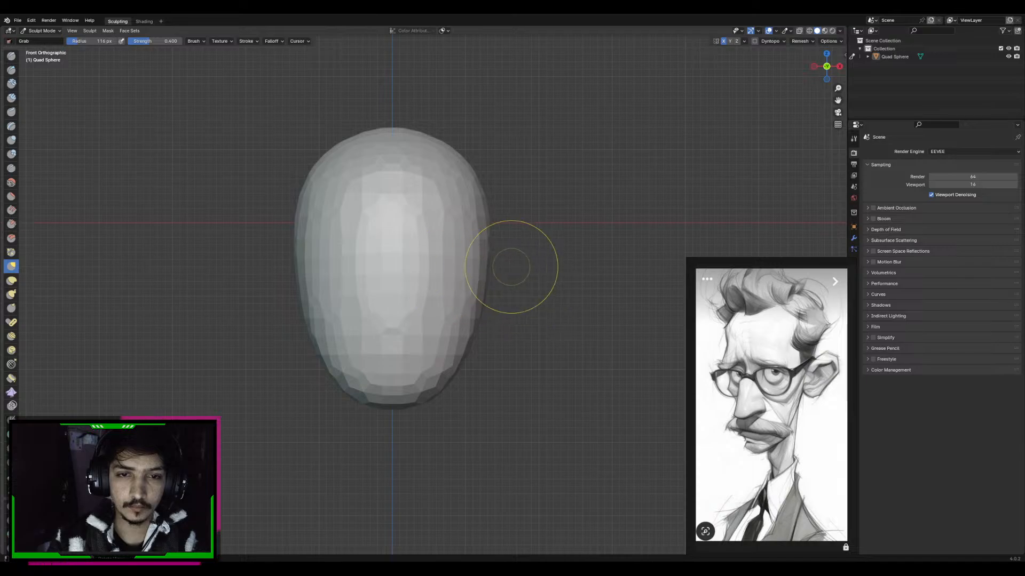
key(KP_3)
key(ctrl+KP_1)
key(KP_1)
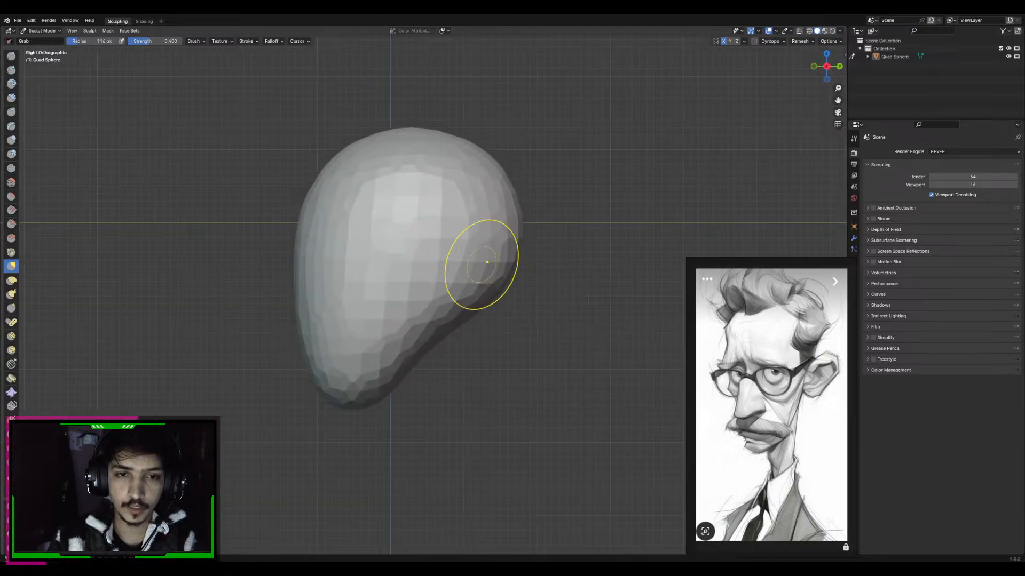
Switch the head to Edit Mode and select the entire mesh
key(Tab)
key(a)
shift+middle_drag(393, 269, 403, 267)
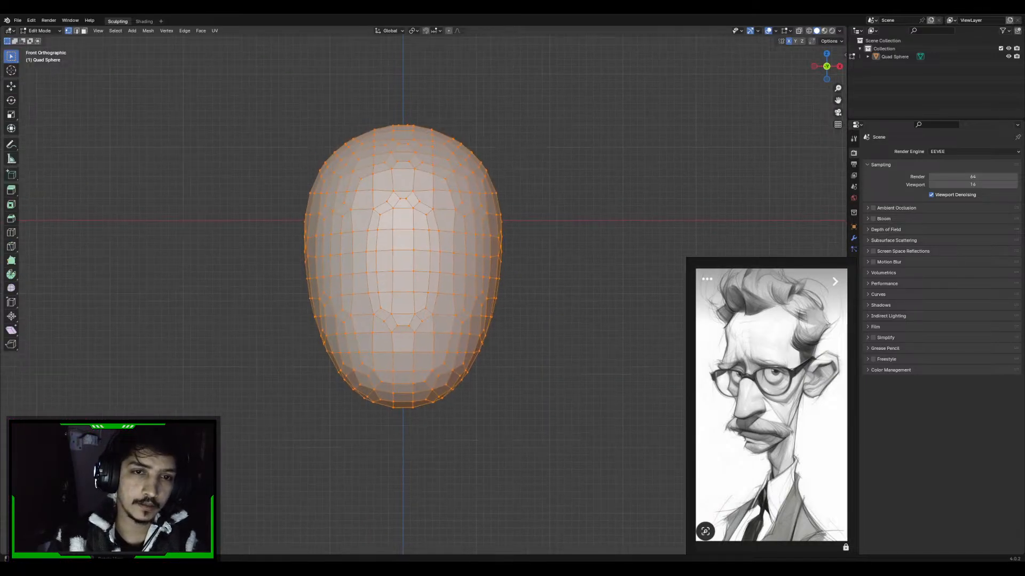
Duplicate the whole head mesh and move the copy straight down along the Z axis
key(ctrl+KP_1)
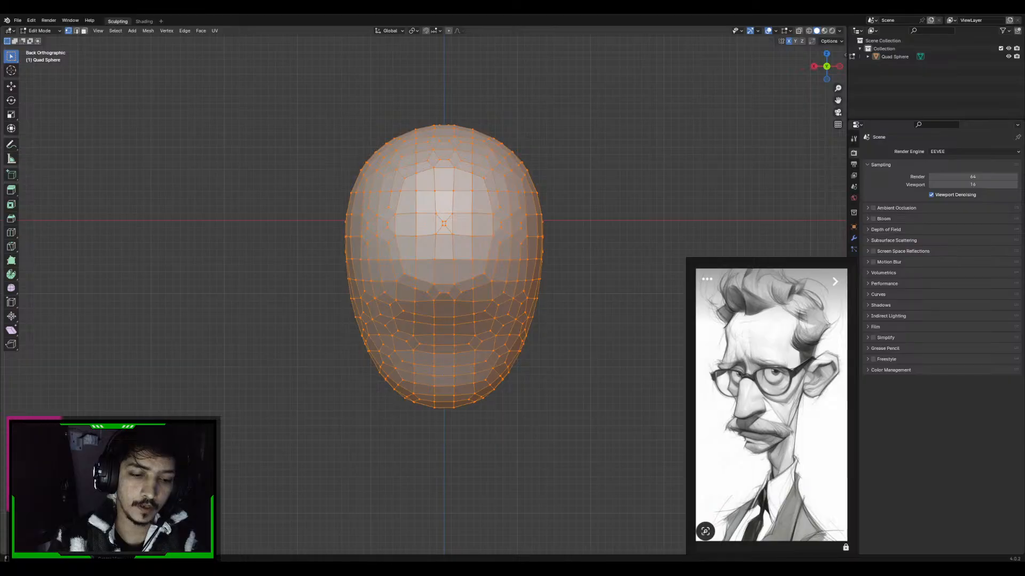
key(shift+d)
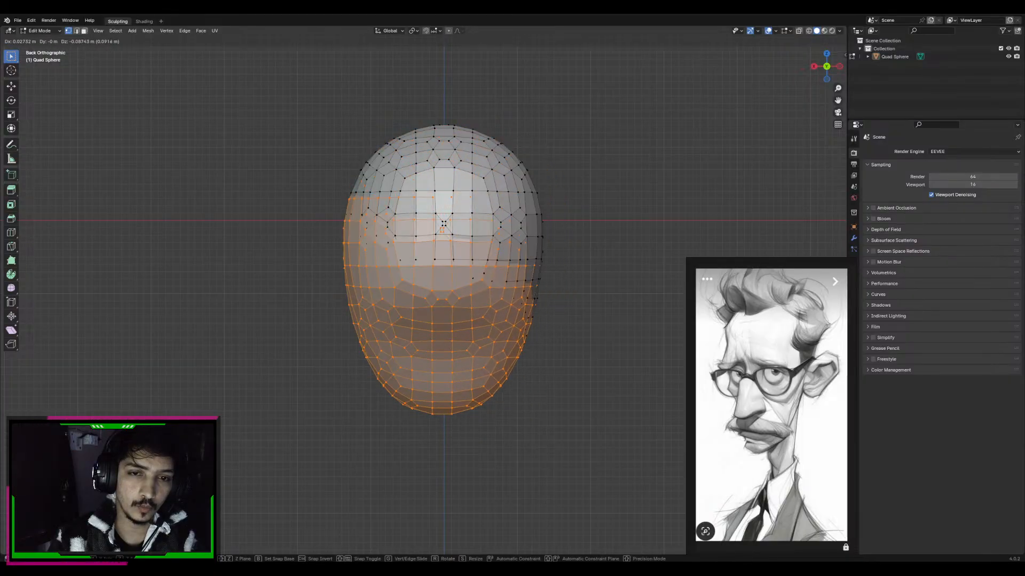
key(z)
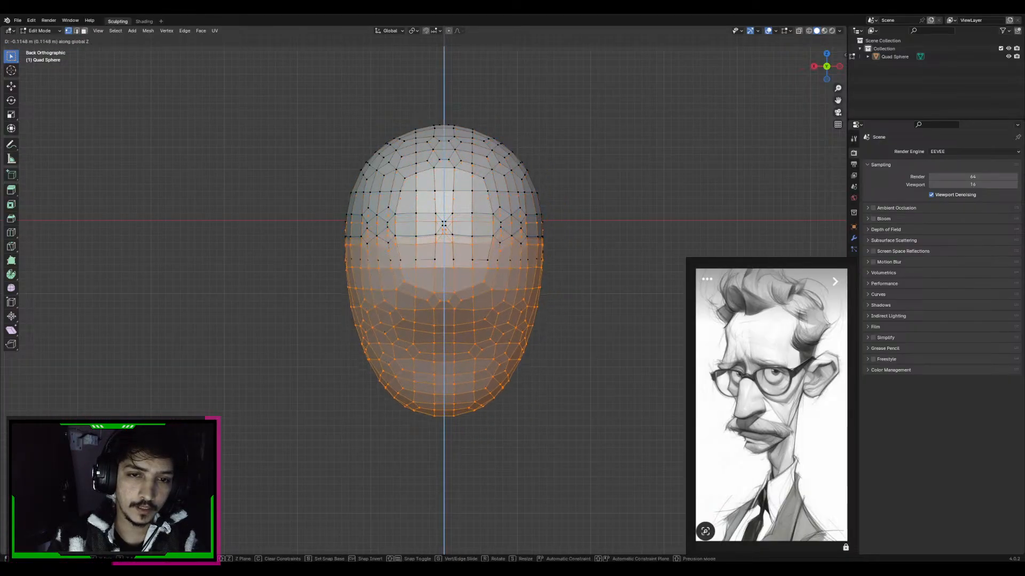
click(444, 342)
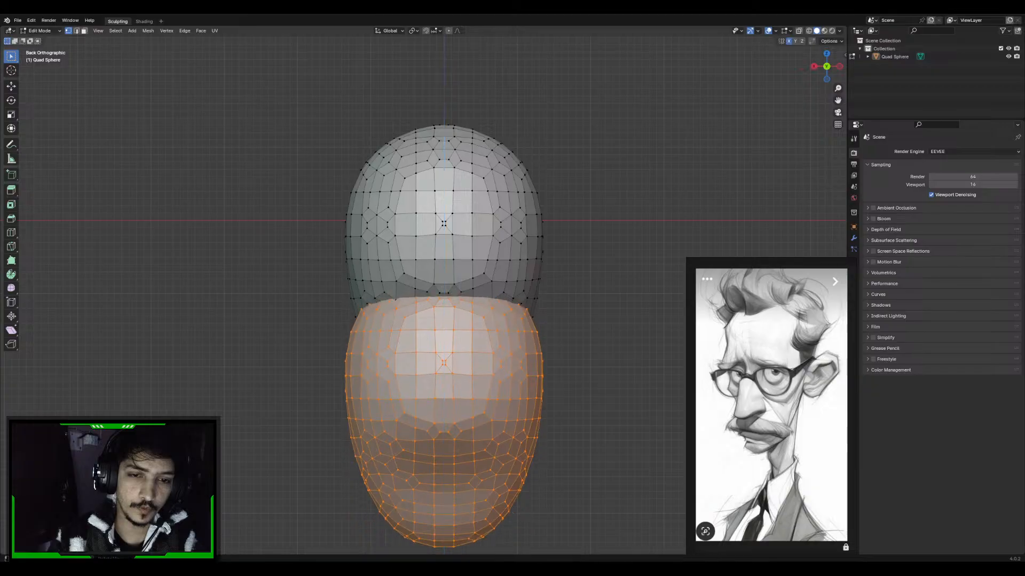
Scale the copy to about 0.6 and move it back along the Y axis to sit beneath the rear of the skull
shift+middle_drag(444, 342, 488, 275)
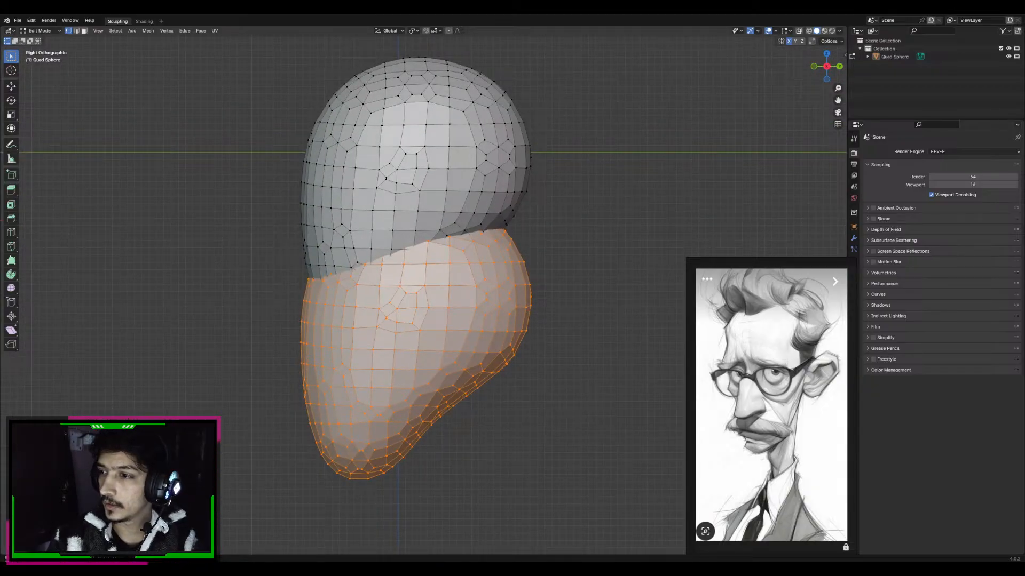
key(s)
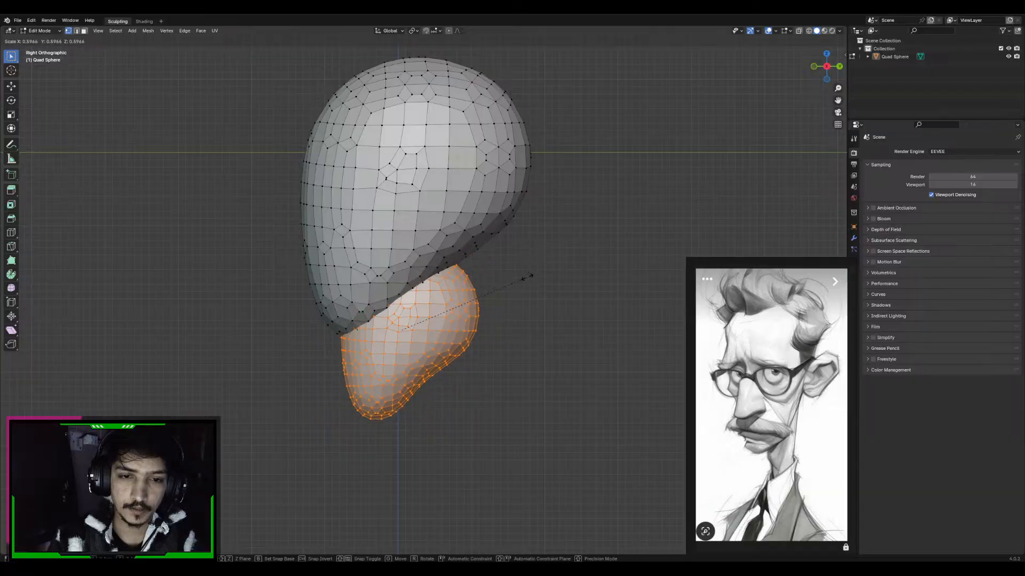
click(526, 277)
key(g)
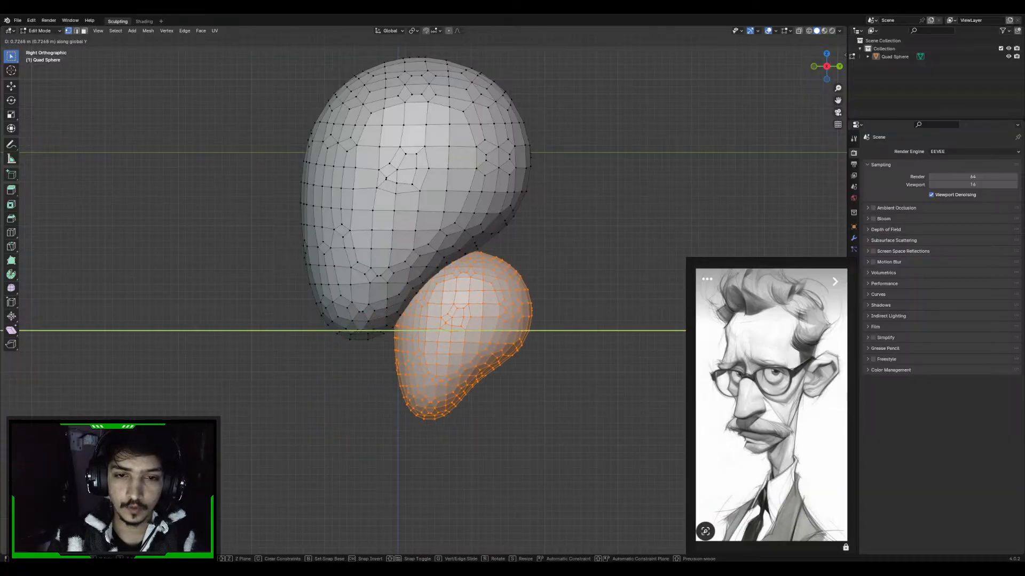
key(Return)
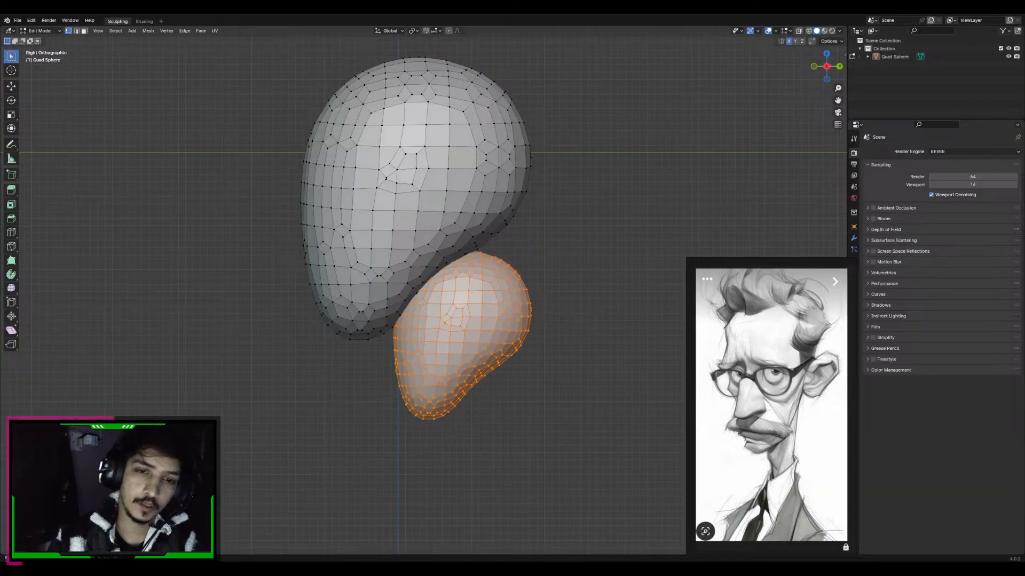
Set the Grab brush radius to 200 px, separate the selected copy into its own object and return to Sculpt Mode
key(Tab)
alt+middle_drag(552, 291, 441, 290)
key(f)
click(468, 290)
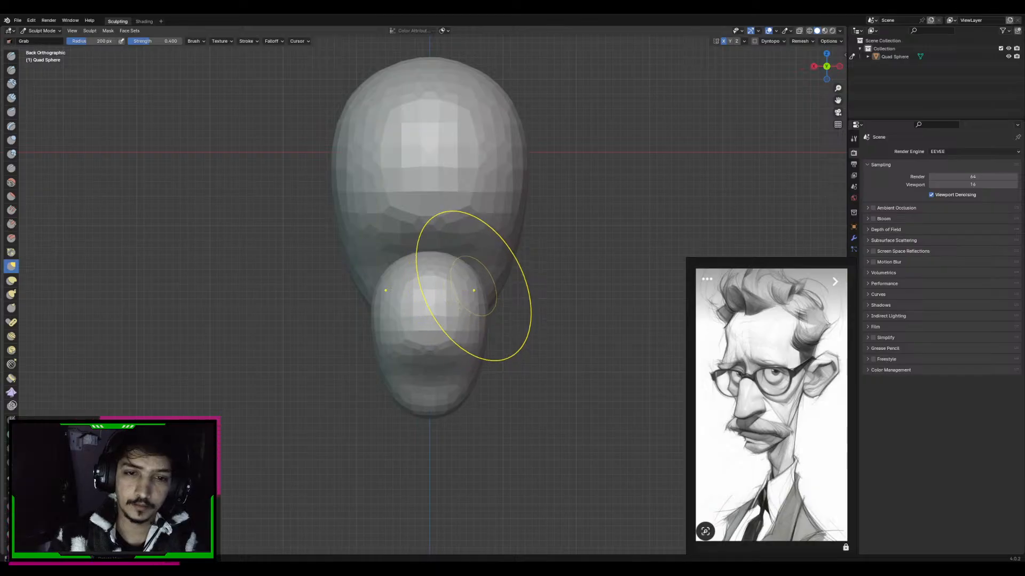
key(Tab)
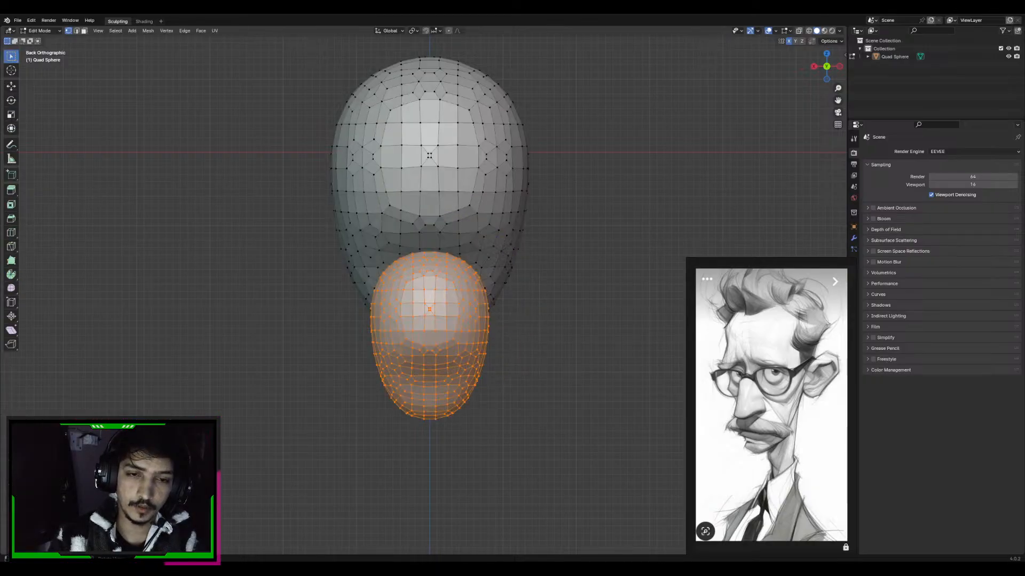
middle_drag(469, 304, 481, 134)
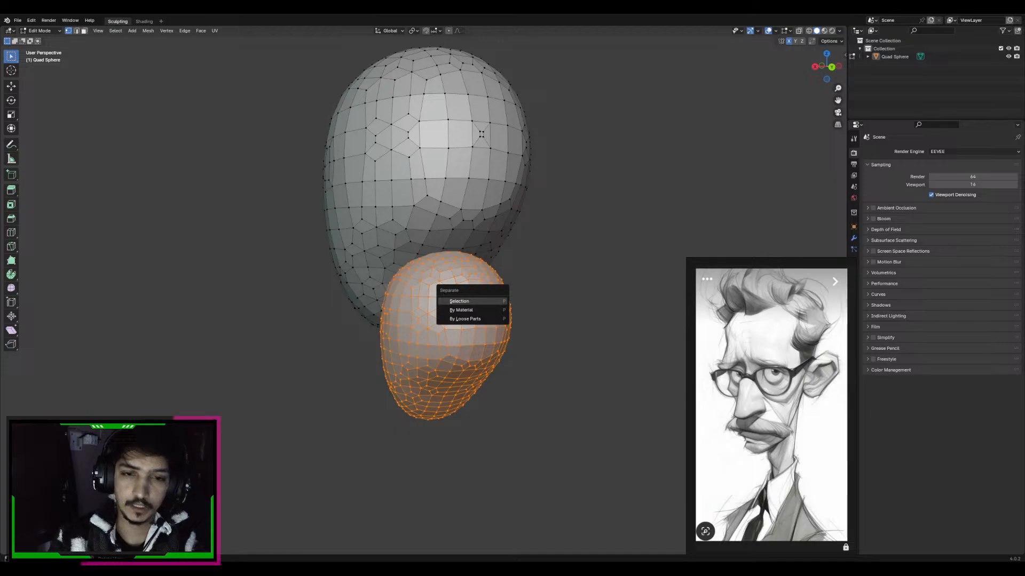
click(492, 302)
mouse_move(492, 302)
alt+middle_down()
mouse_move(406, 302)
mouse_move(478, 242)
alt+middle_up()
key(Tab)
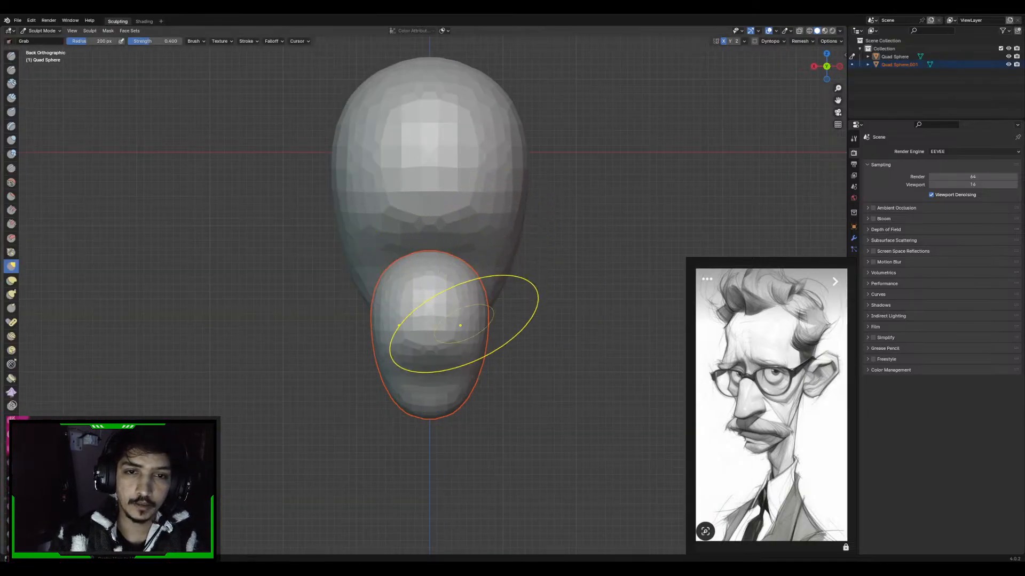
Switch the sculpting target back and forth between the head and the separated piece
key(alt+q)
key(alt+q)
key(alt+q)
key(alt+q)
key(alt+q)
key(alt+q)
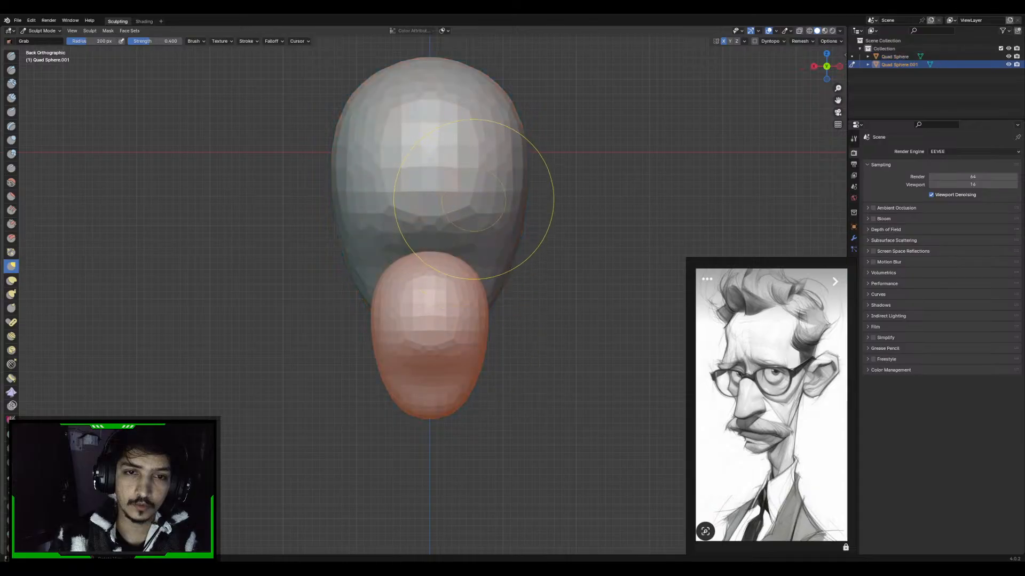
key(alt+q)
key(alt+q)
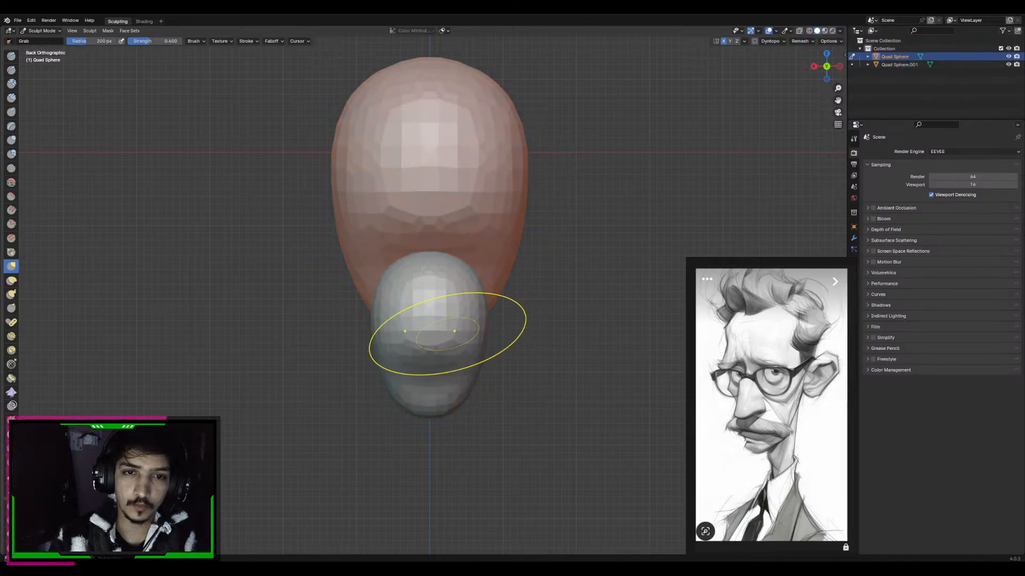
key(alt+q)
key(alt+q)
key(alt+q)
key(alt+q)
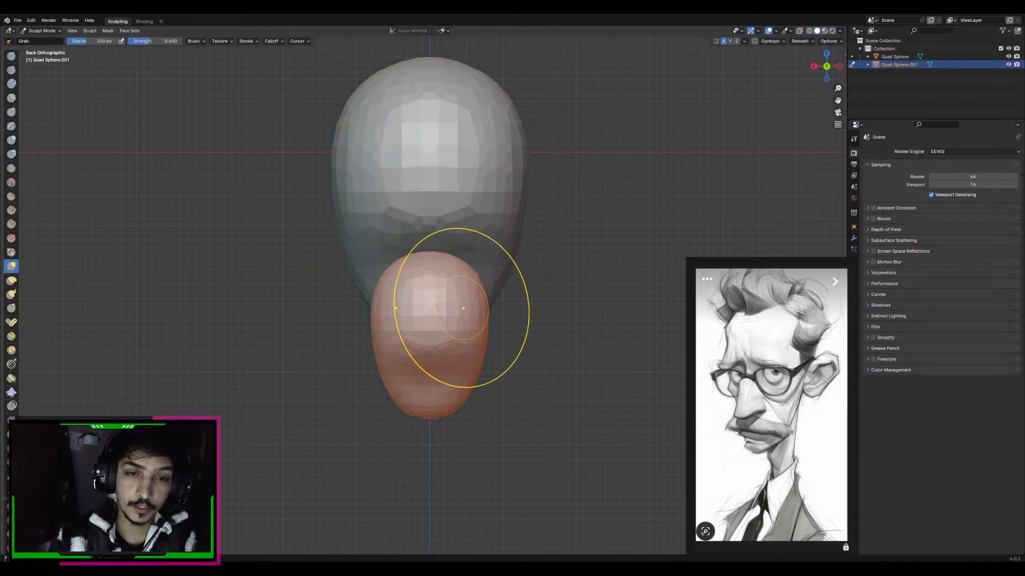
alt+middle_drag(459, 235, 513, 240)
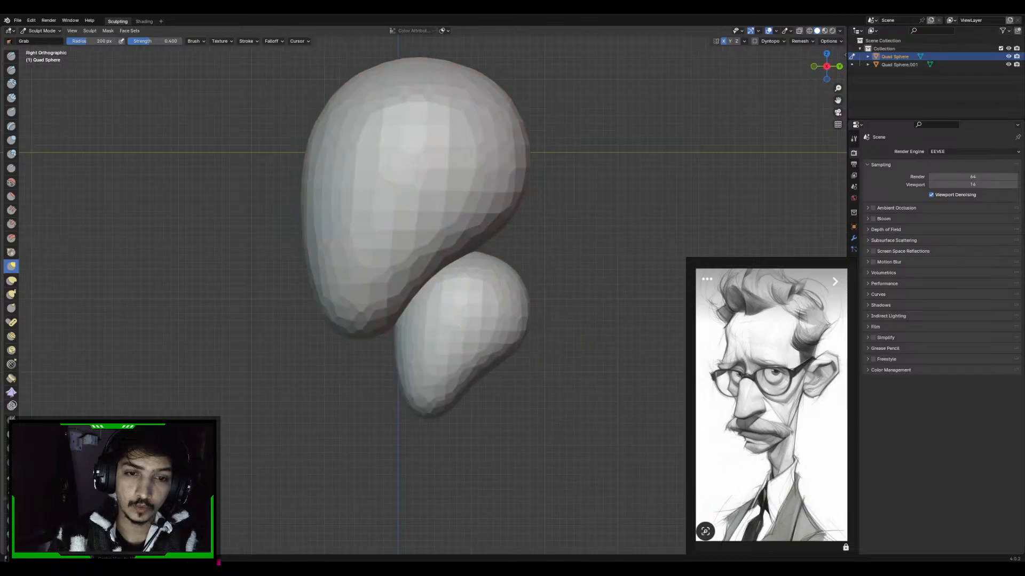
Make the smaller piece the sculpting target and fill out its lower back with the Grab brush
alt+middle_drag(582, 277, 548, 291)
key(f)
click(590, 293)
alt+middle_drag(458, 297, 508, 297)
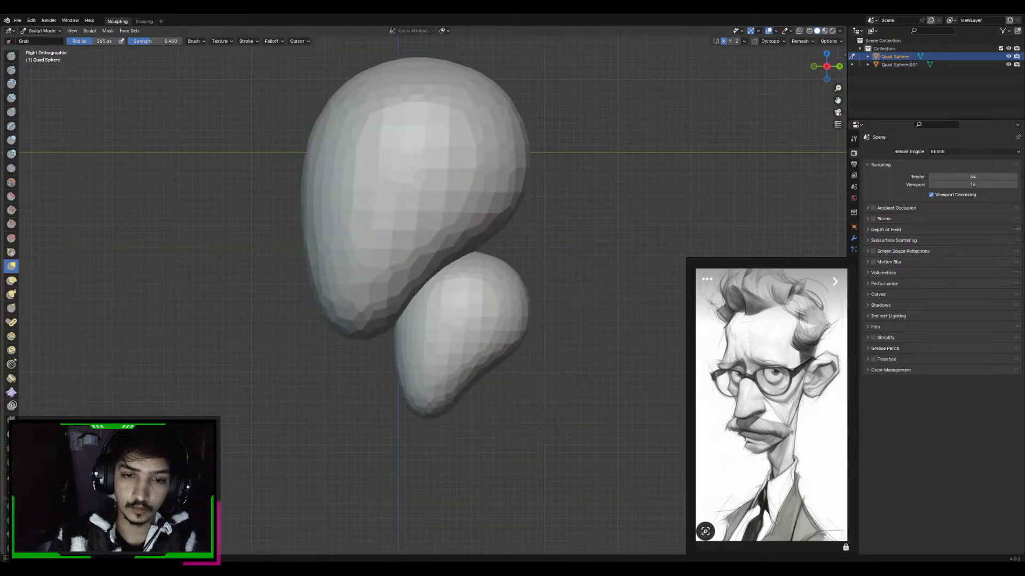
key(f)
key(alt+q)
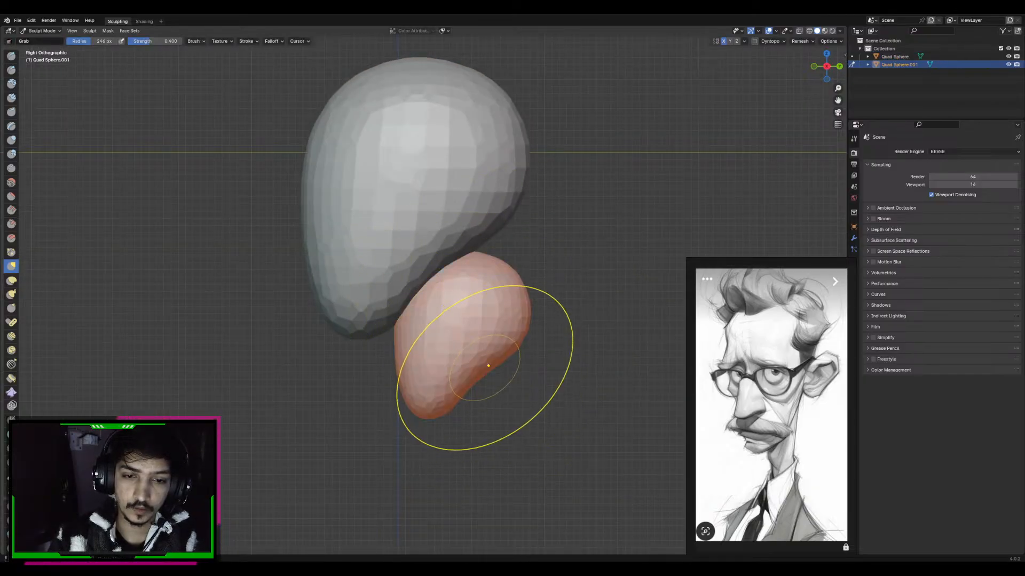
alt+middle_drag(442, 322, 491, 320)
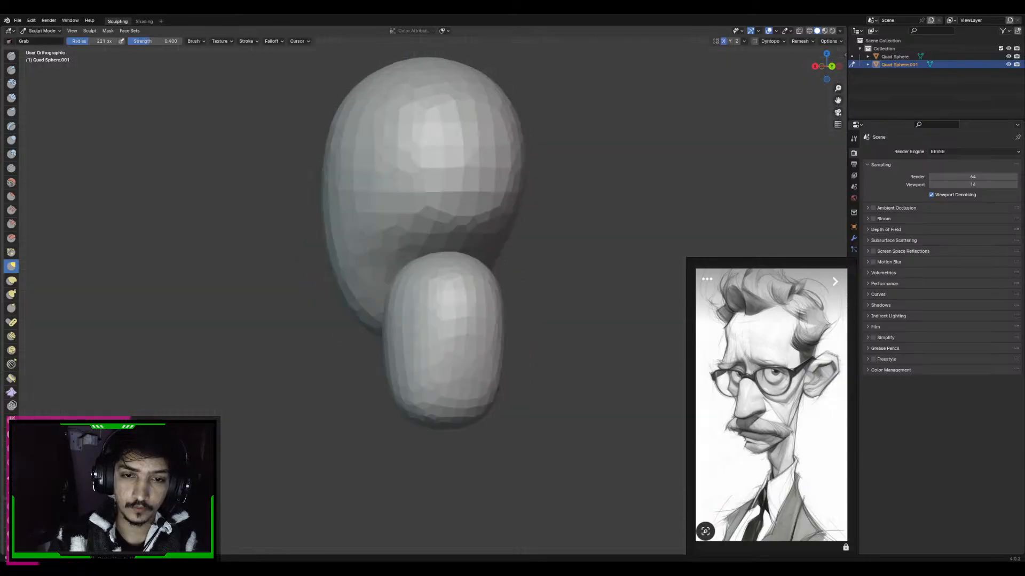
Extend the top of the neck piece up into the skull and slim its front and back in the side view
key(f)
alt+middle_drag(446, 260, 519, 284)
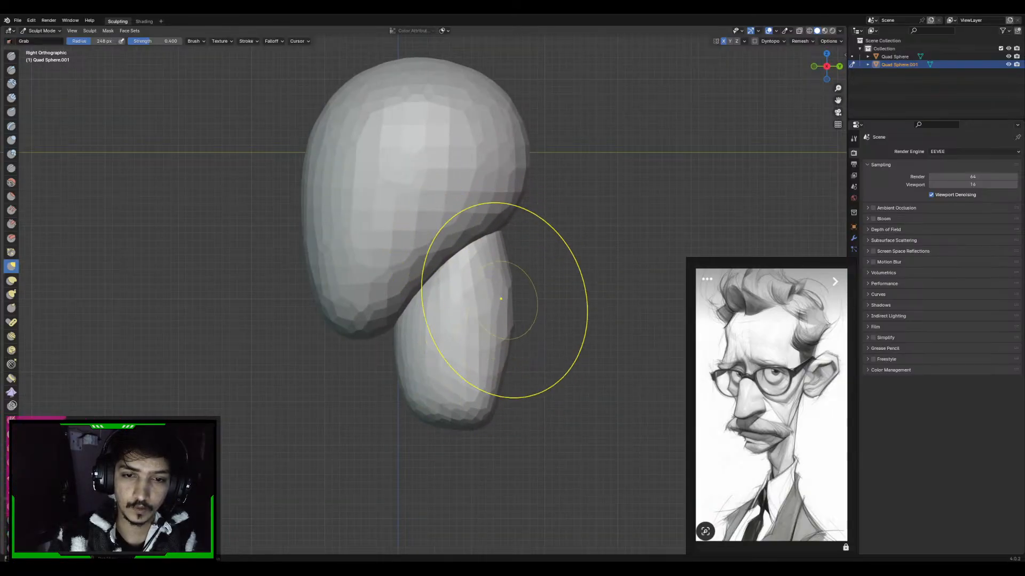
key(f)
click(497, 347)
drag(414, 376, 449, 382)
alt+middle_drag(526, 283, 463, 289)
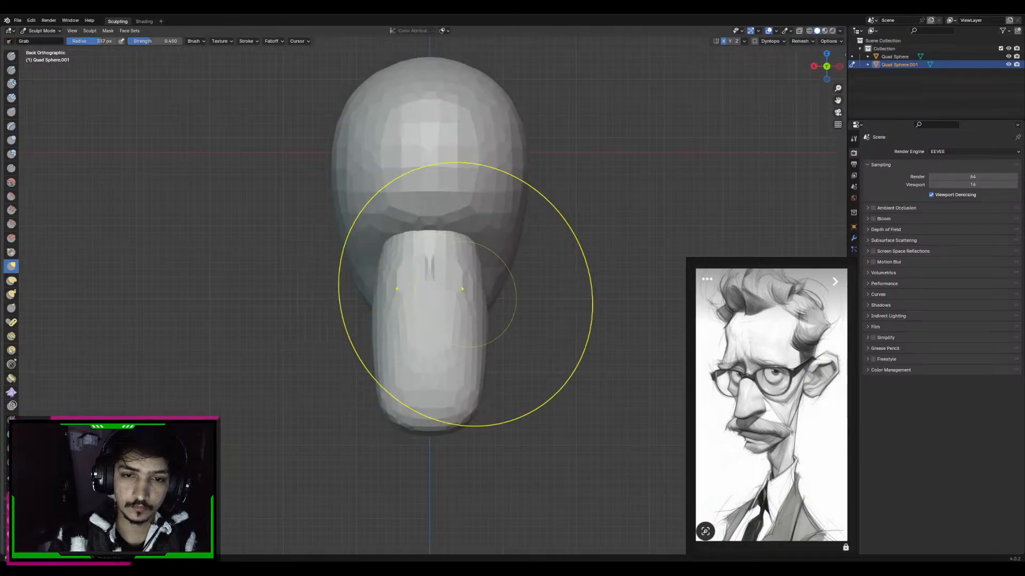
Set the Grab brush radius to 297 px, narrow the upper neck from the back view and voxel-remesh it
key(f)
click(450, 268)
key(ctrl+r)
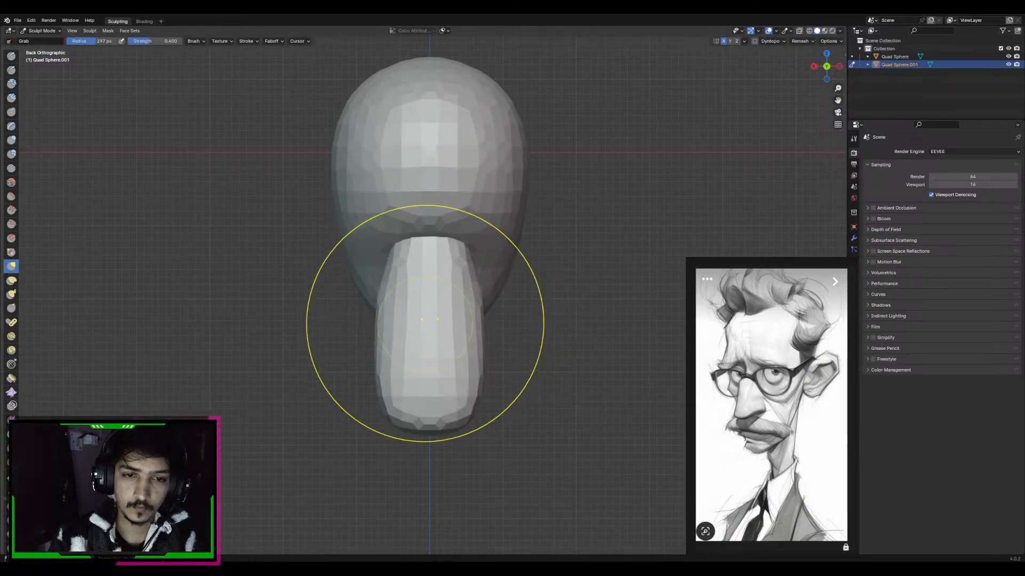
Lengthen the neck downward and give it a slim, backward-sloping curve in the side view
alt+middle_drag(425, 323, 470, 297)
key(f)
click(496, 343)
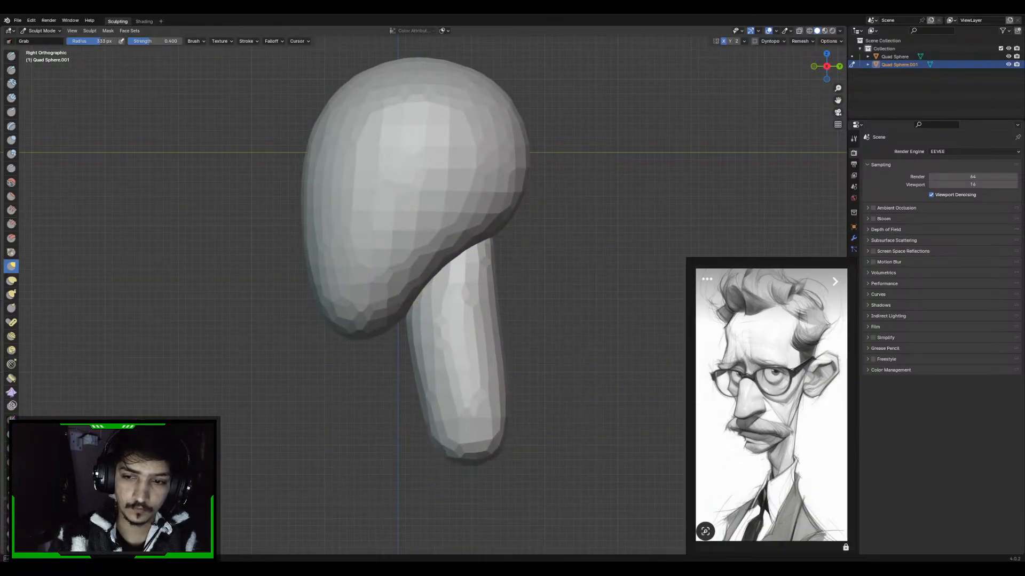
drag(497, 350, 494, 367)
mouse_move(491, 312)
mouse_down()
mouse_move(482, 303)
mouse_move(473, 340)
mouse_up()
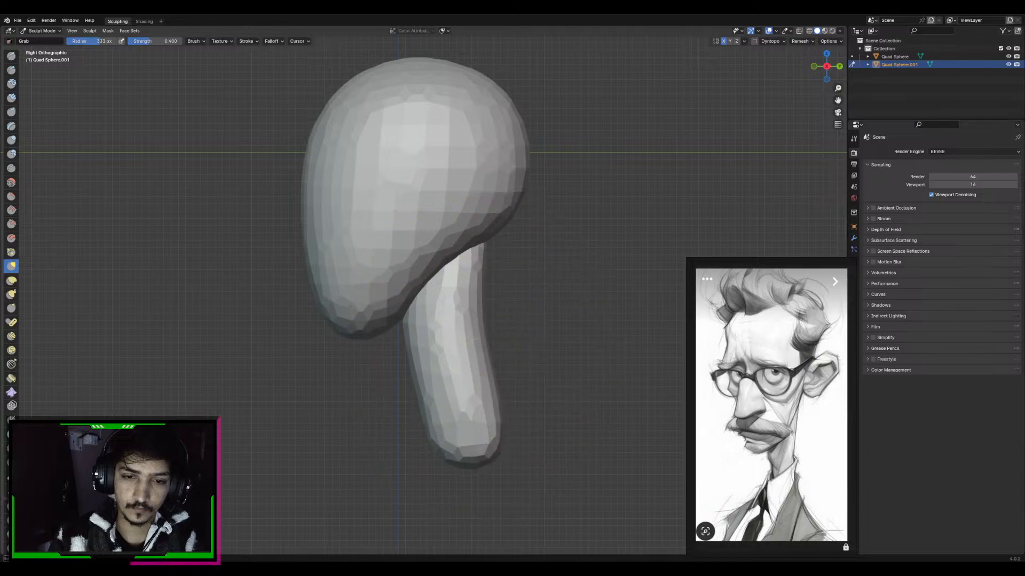
Shift the upper neck slightly backward beneath the skull and reduce the Grab brush radius to 217 px
key(f)
click(487, 247)
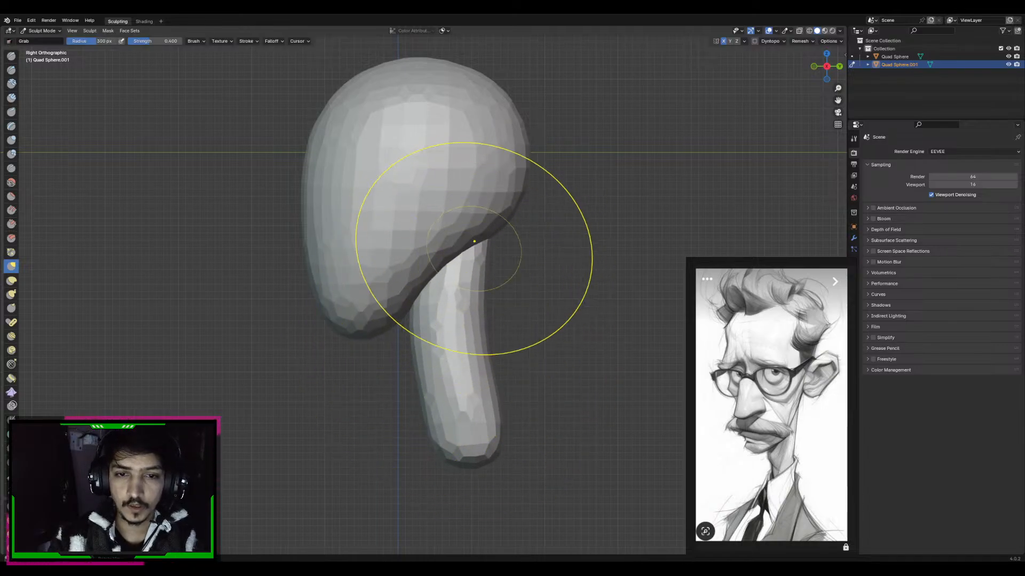
alt+middle_drag(474, 241, 425, 306)
key(f)
click(417, 307)
key(f)
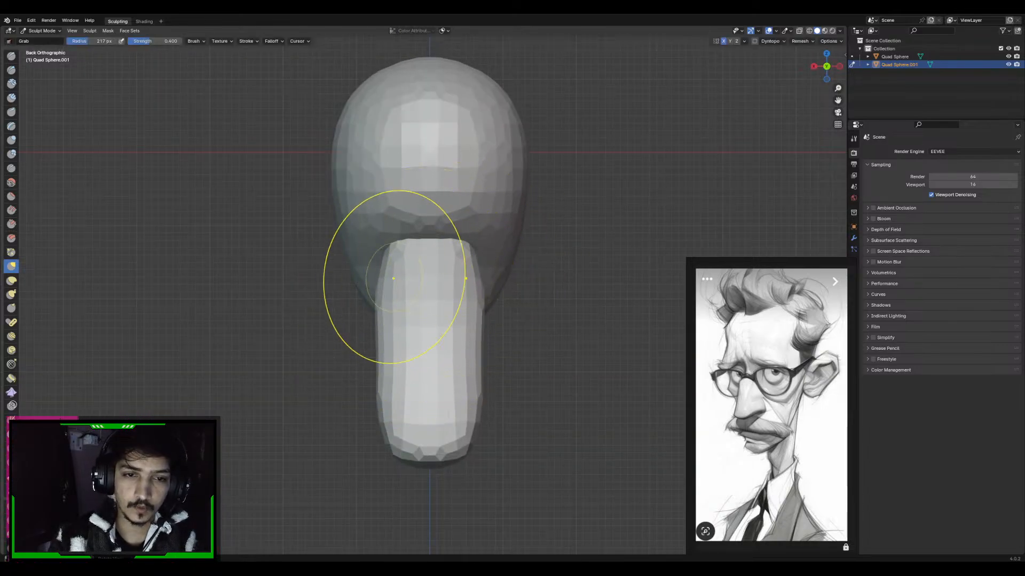
Adjust the Grab brush radius and pull the base of the neck farther down
alt+middle_drag(411, 254, 503, 282)
key(f)
click(479, 279)
key(f)
click(558, 352)
drag(445, 449, 446, 469)
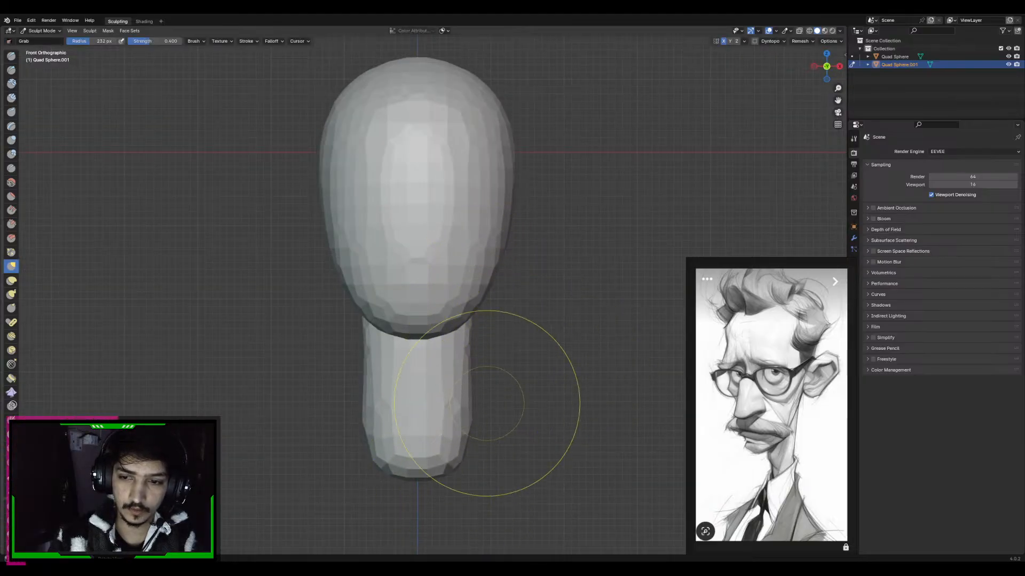
Refine the neck's profile in the side view with the Grab brush
shift+middle_drag(492, 339, 488, 283)
key(f)
click(495, 296)
drag(477, 373, 466, 338)
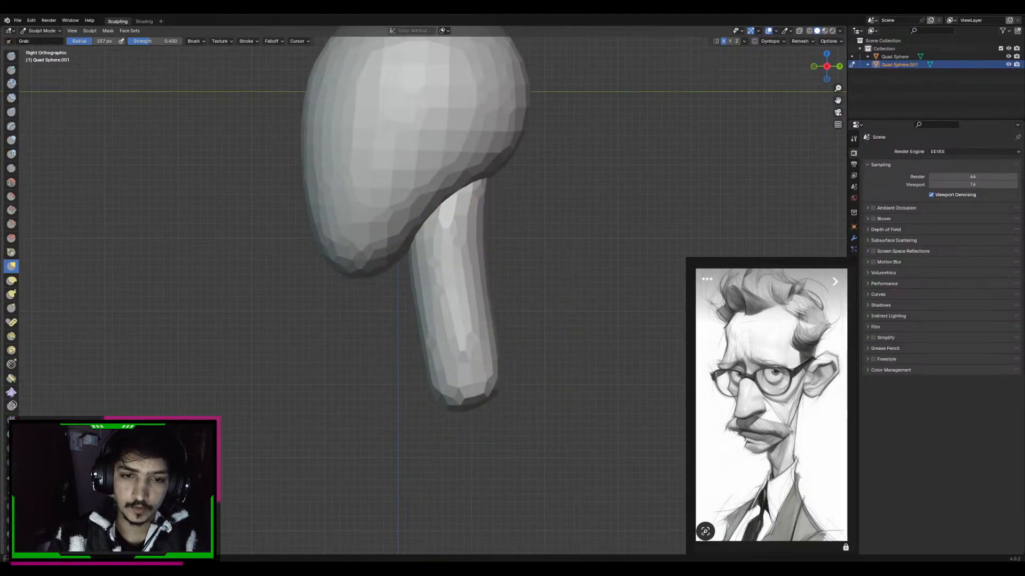
mouse_move(461, 232)
alt+middle_down()
mouse_move(478, 279)
mouse_move(446, 224)
alt+middle_up()
Set the Grab brush radius to 275 px and switch the sculpting target from the neck to the head
shift+middle_drag(450, 165, 451, 336)
key(f)
click(633, 258)
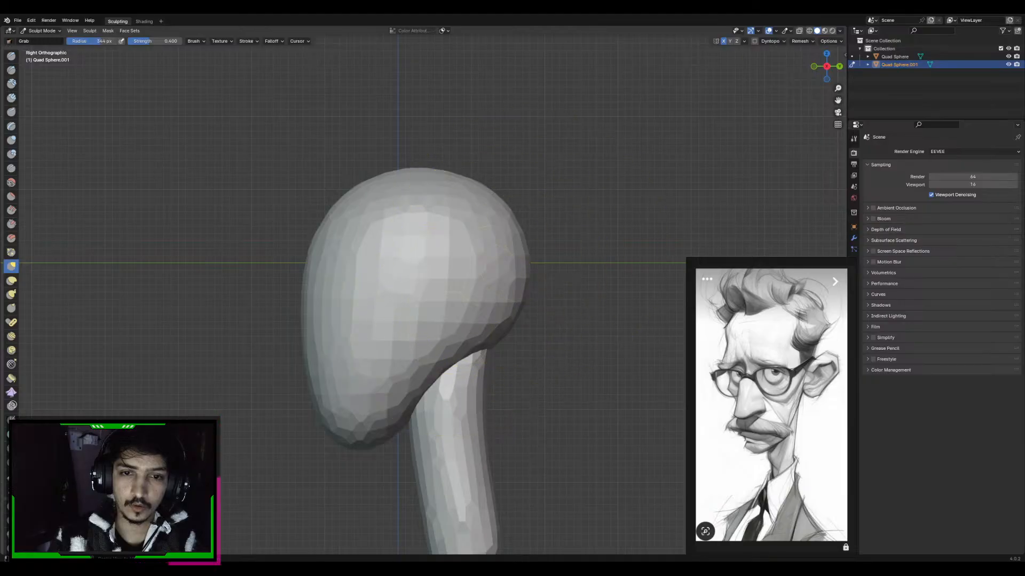
alt+middle_drag(489, 246, 438, 240)
key(f)
click(499, 264)
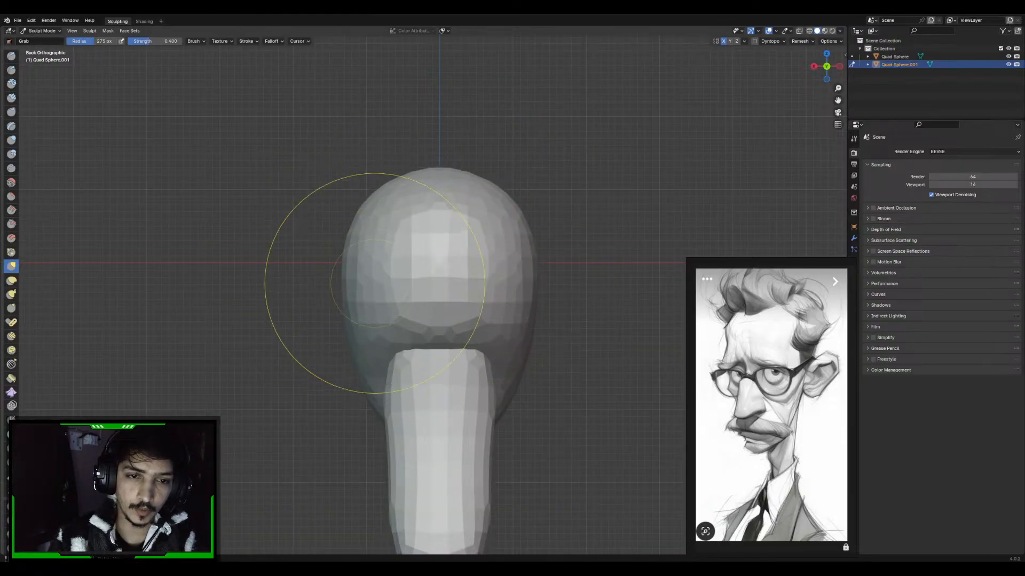
key(alt+q)
Adjust the sides of the skull from the back view and touch up the head's upper rear in the side view
key(f)
click(371, 269)
drag(384, 280, 380, 290)
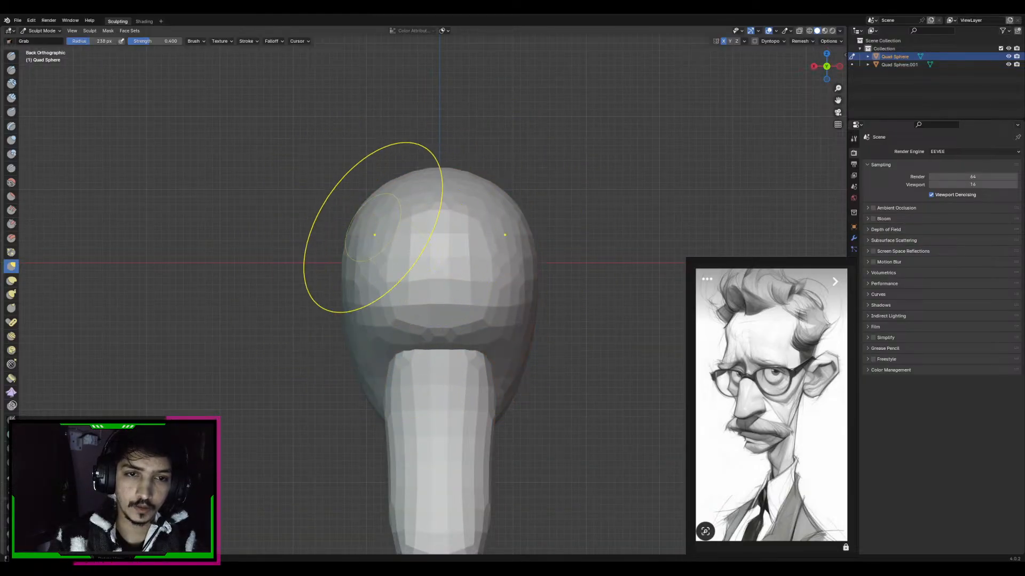
drag(373, 228, 367, 229)
key(f)
click(392, 291)
drag(391, 293, 392, 288)
alt+middle_drag(408, 262, 463, 253)
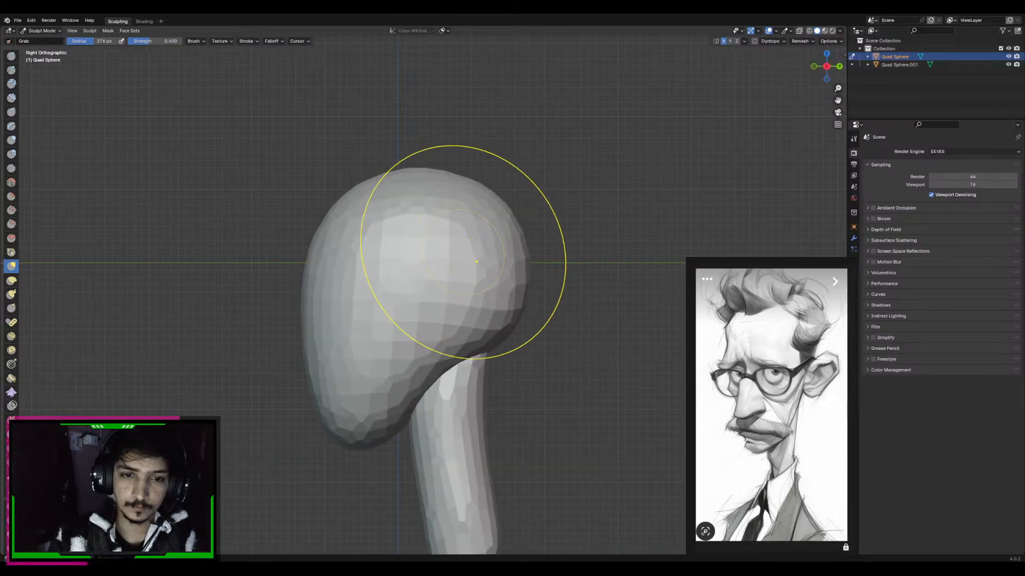
alt+middle_drag(457, 194, 492, 217)
Reduce the Grab brush radius and reshape the jaw and chin in the front view
key(f)
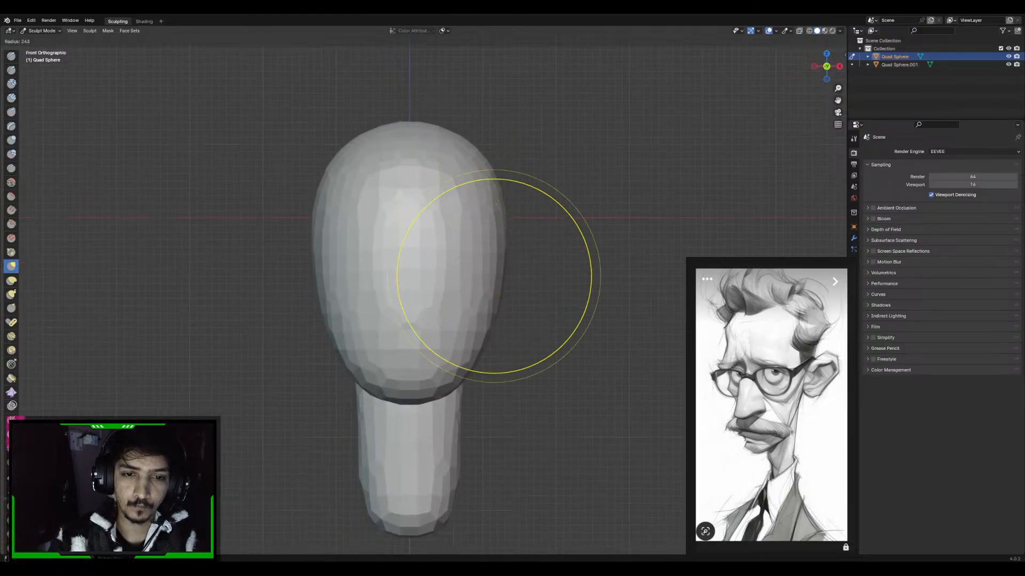
click(591, 276)
key(f)
click(548, 335)
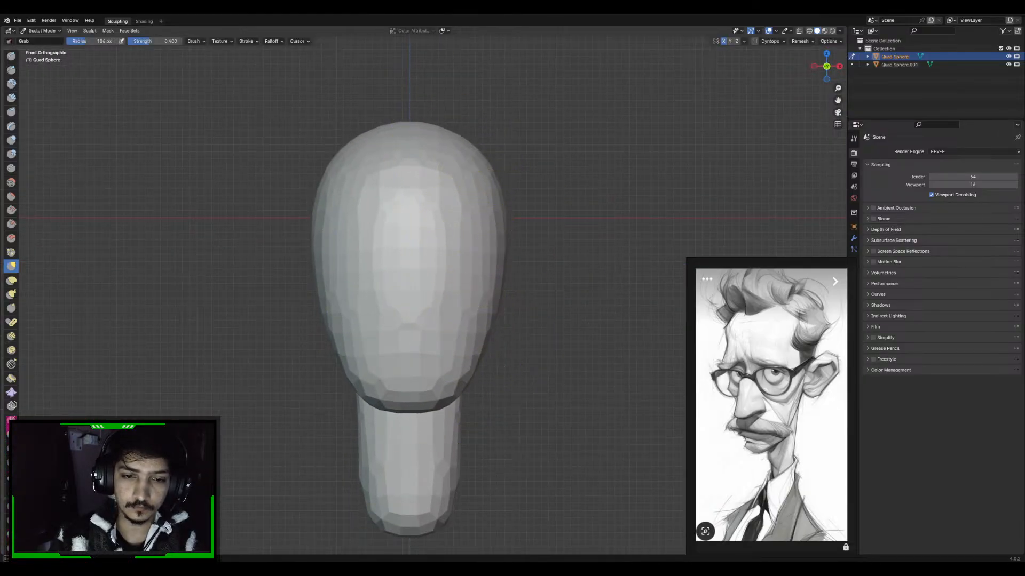
mouse_move(497, 348)
alt+middle_down()
mouse_move(369, 371)
mouse_move(427, 363)
alt+middle_up()
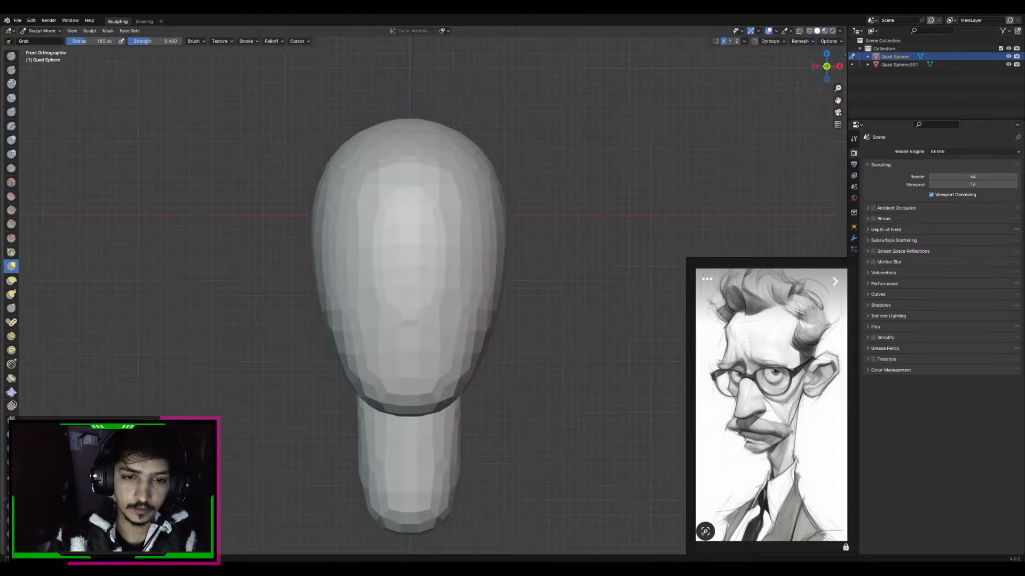
Refine the jaw and the underside of the head in the front and right side views with the Grab brush, varying its radius
mouse_move(454, 327)
alt+middle_down()
mouse_move(400, 323)
mouse_move(435, 325)
alt+middle_up()
key(f)
click(406, 356)
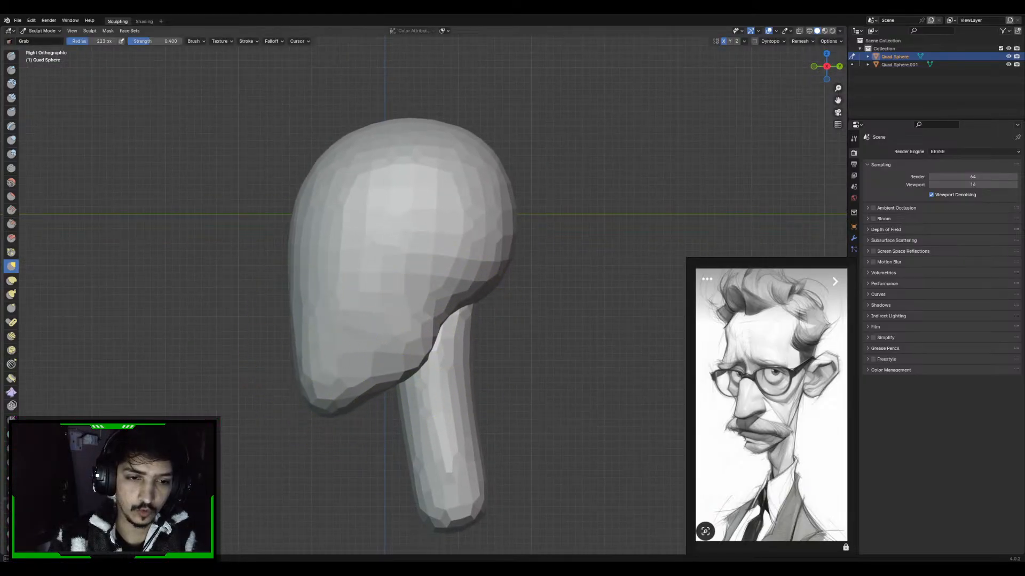
shift+middle_drag(344, 325, 395, 359)
key(f)
click(356, 343)
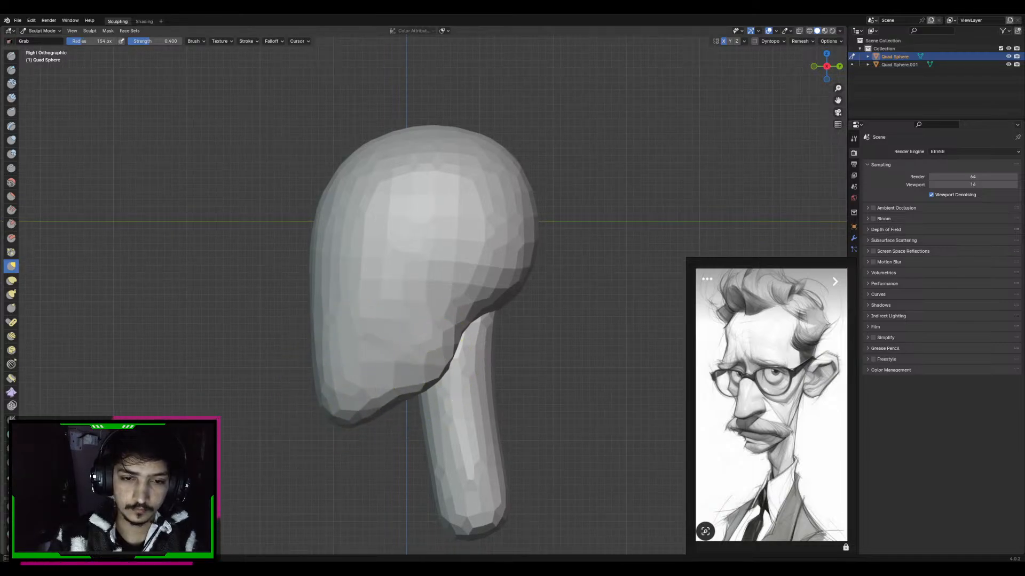
key(f)
click(446, 366)
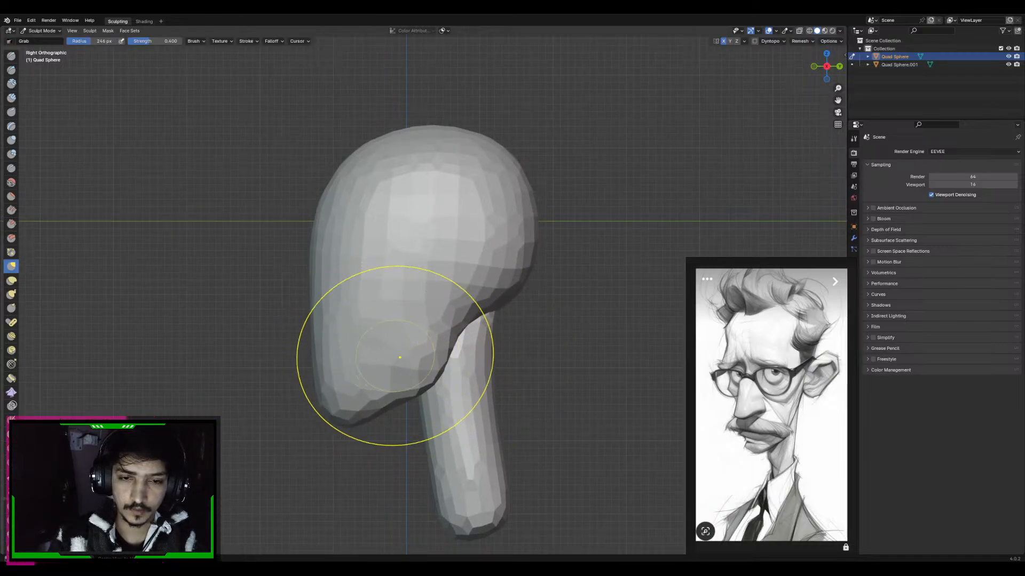
alt+middle_drag(397, 357, 410, 317)
key(f)
click(396, 322)
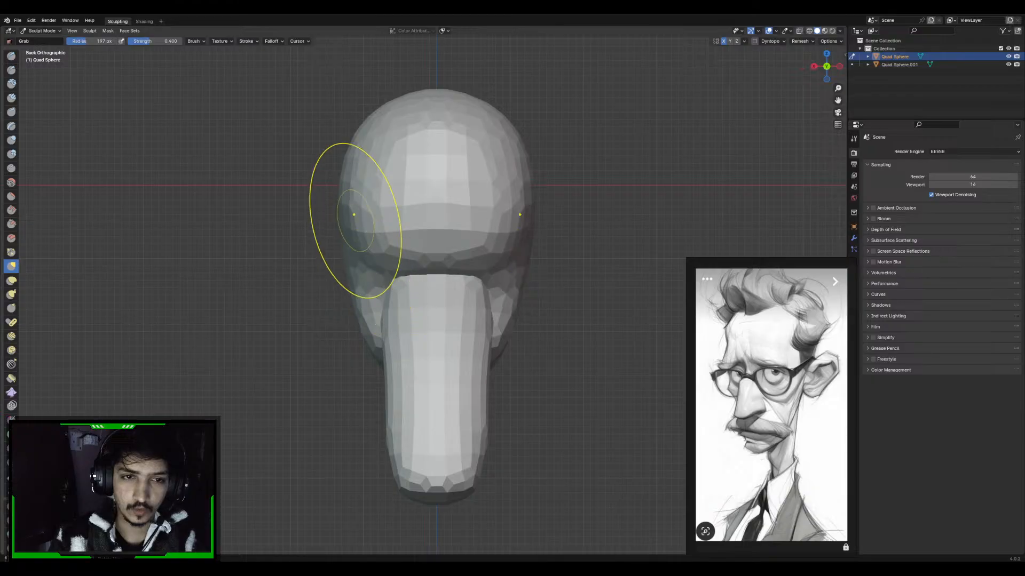
Adjust the sides and lower back of the skull from the back view with the Grab brush
middle_drag(371, 181, 472, 205)
key(f)
click(402, 203)
shift+middle_drag(472, 206, 476, 252)
key(f)
click(483, 243)
Examine the overall proportions of the head and neck from several angles and distances
scroll(489, 297, down, 4)
scroll(461, 288, down, 2)
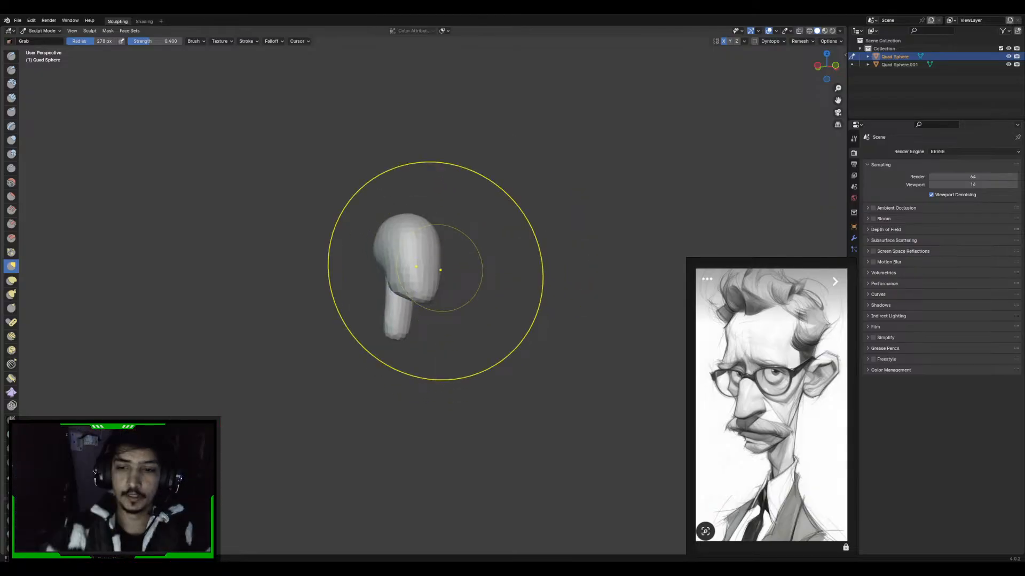
alt+middle_drag(566, 207, 534, 256)
alt+middle_drag(501, 304, 532, 329)
scroll(467, 272, up, 4)
mouse_move(467, 272)
alt+middle_down()
mouse_move(433, 245)
mouse_move(554, 230)
mouse_move(490, 261)
mouse_move(471, 207)
alt+middle_up()
scroll(433, 248, up, 2)
Switch the sculpting target from the head to the neck and slim it in the front and side views with a smaller Grab brush
key(f)
click(630, 216)
key(f)
click(493, 281)
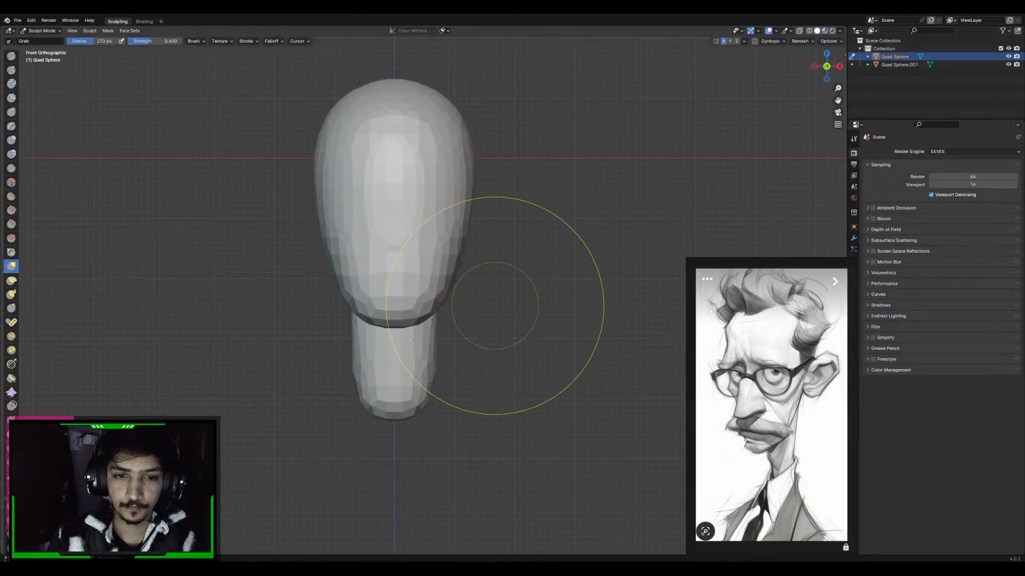
key(f)
click(418, 389)
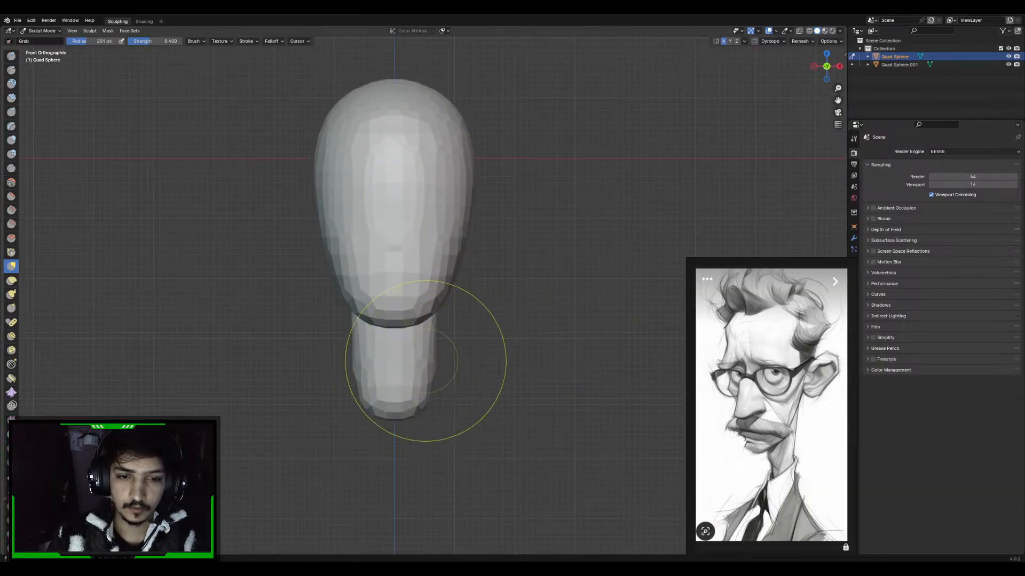
key(alt+q)
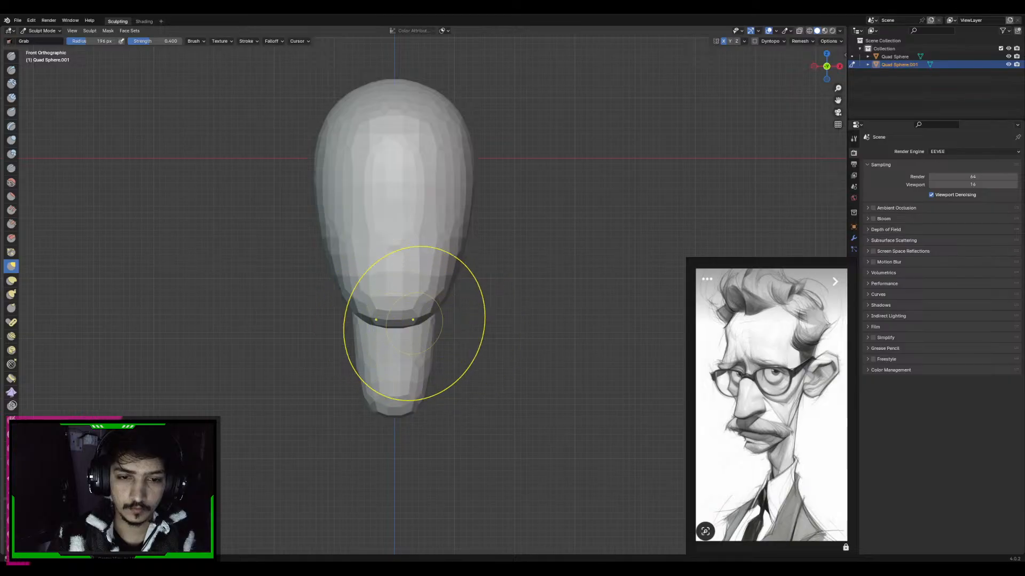
alt+middle_drag(414, 322, 384, 316)
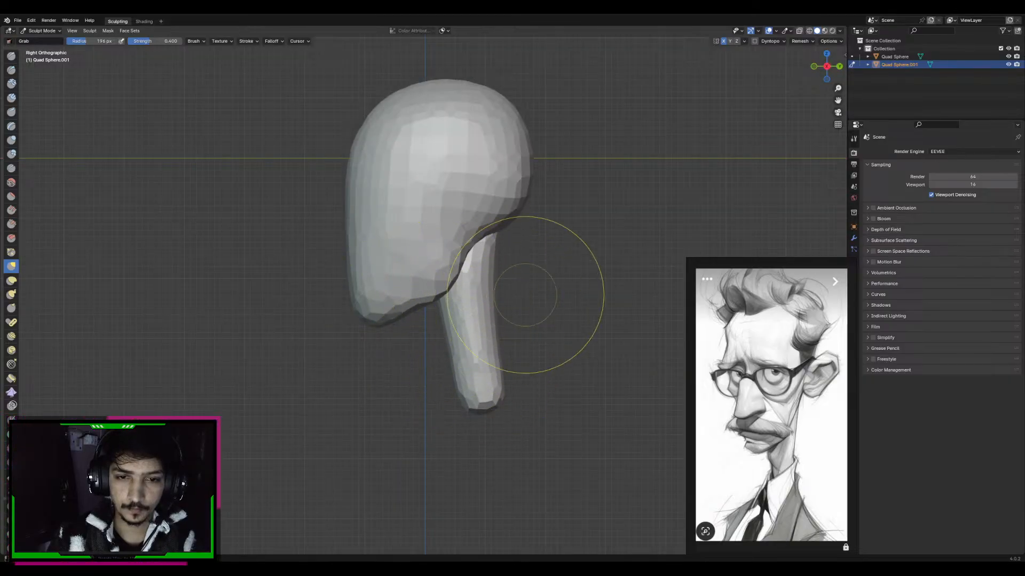
alt+middle_drag(470, 274, 437, 272)
key(f)
click(577, 265)
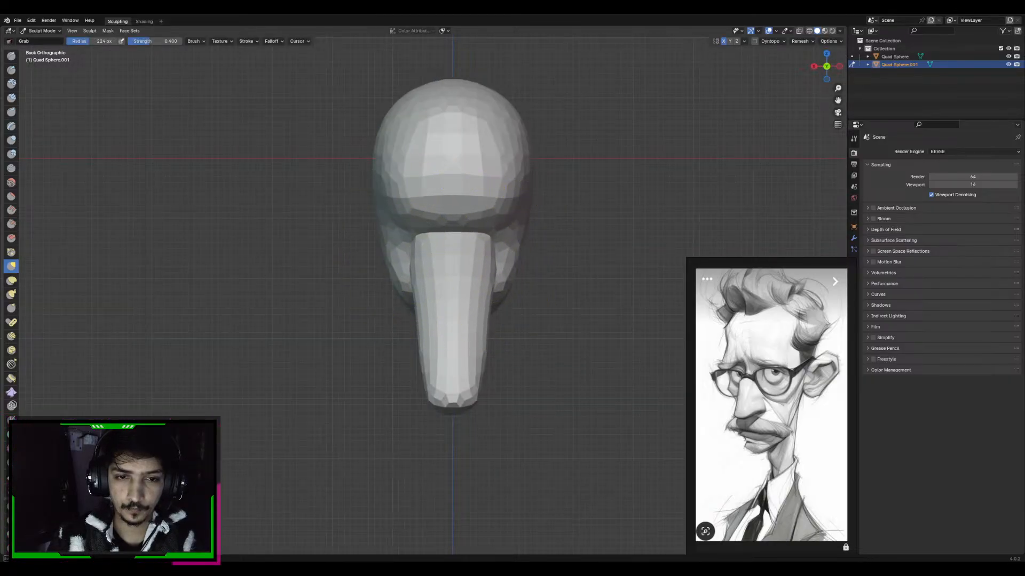
Pull the lower end of the neck outward on both sides from the back view to form the shoulders
alt+middle_drag(450, 365, 514, 294)
middle_drag(492, 366, 477, 357)
key(f)
click(443, 357)
drag(481, 375, 563, 394)
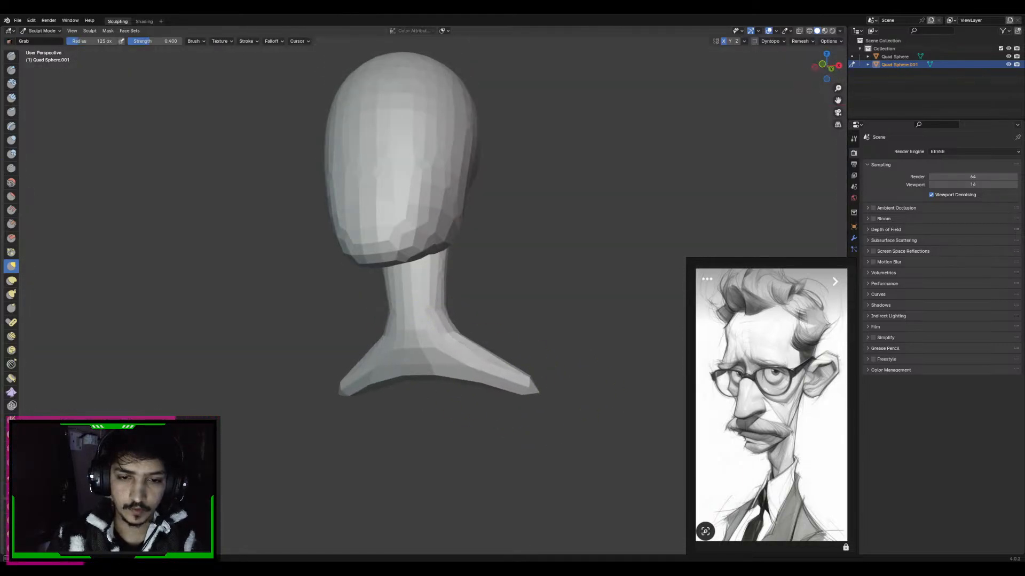
Shape the transition from the neck into the shoulders and fill out the shoulders' lower edge from the back view
mouse_move(481, 251)
alt+middle_down()
mouse_move(483, 274)
mouse_move(507, 274)
alt+middle_up()
key(f)
click(483, 326)
alt+middle_drag(447, 315, 473, 313)
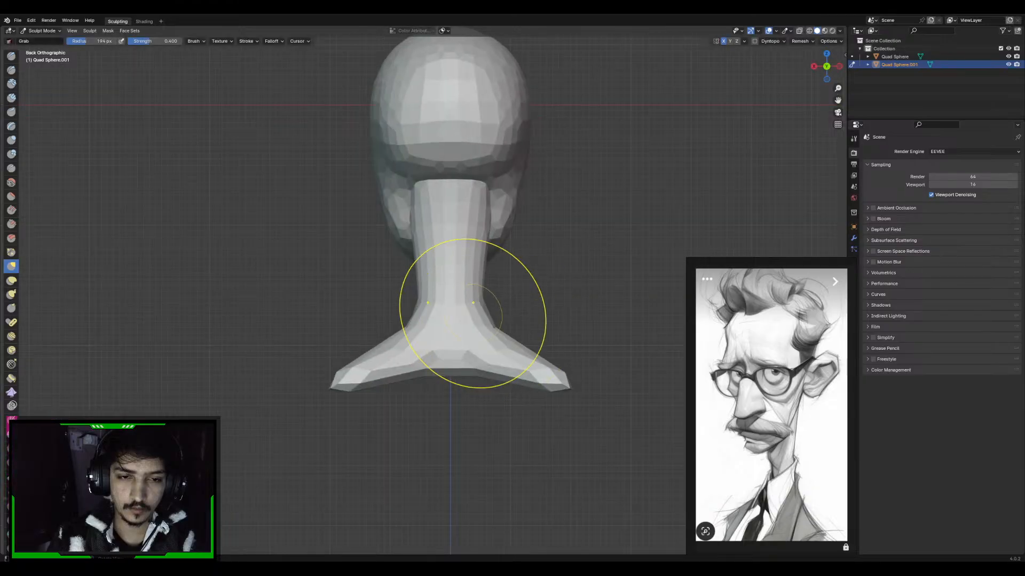
drag(357, 363, 361, 357)
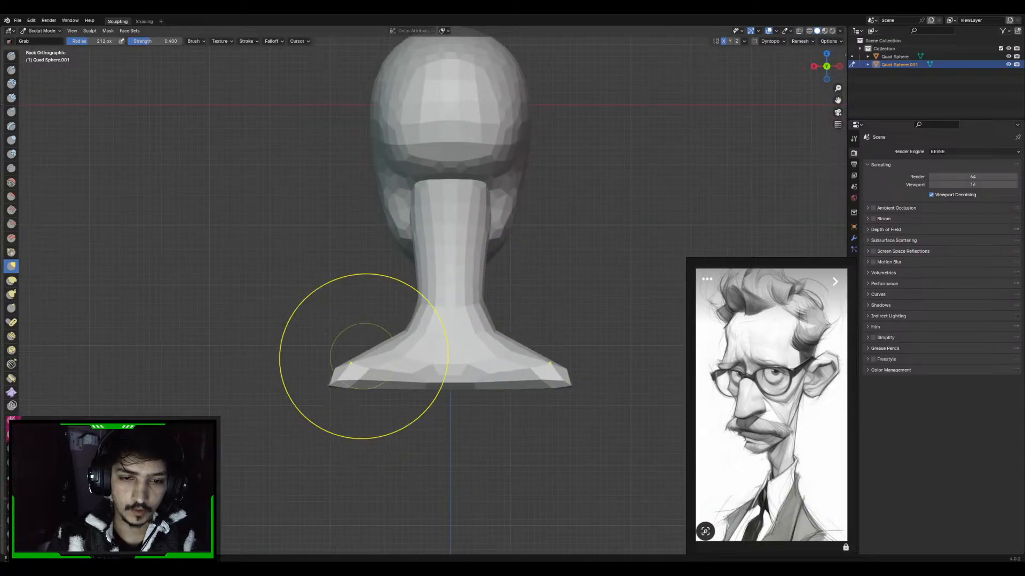
Voxel-remesh the neck and shoulders, and refine the shoulder slopes with the Grab brush
key(ctrl+r)
key(f)
click(527, 333)
mouse_move(527, 332)
alt+middle_down()
mouse_move(510, 324)
mouse_move(544, 306)
mouse_move(522, 328)
mouse_move(545, 333)
alt+middle_up()
key(f)
click(546, 348)
drag(464, 337, 468, 333)
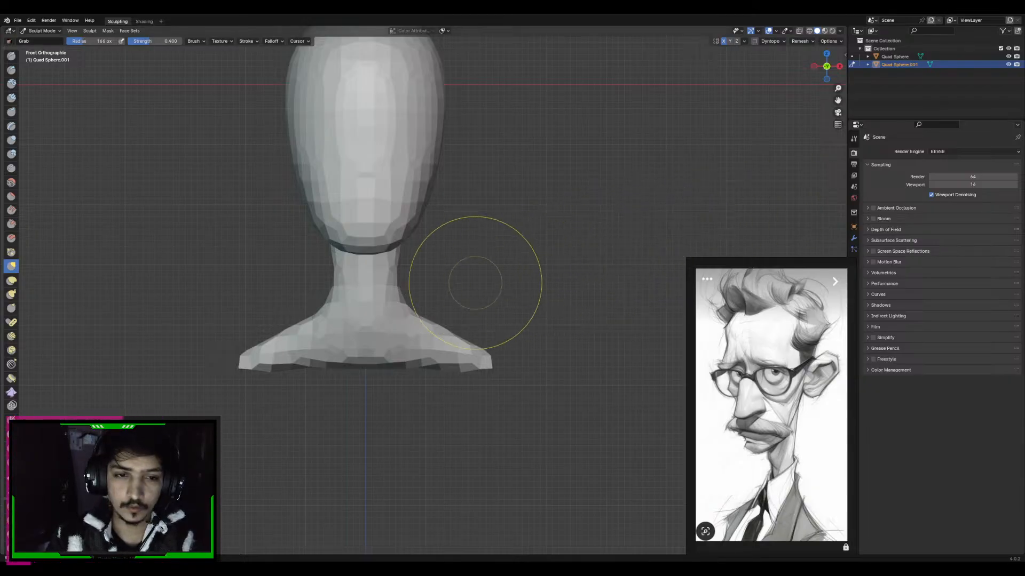
Even out the shoulder tips and their lower edge in the front view with the Grab brush
key(f)
click(451, 336)
key(f)
click(476, 359)
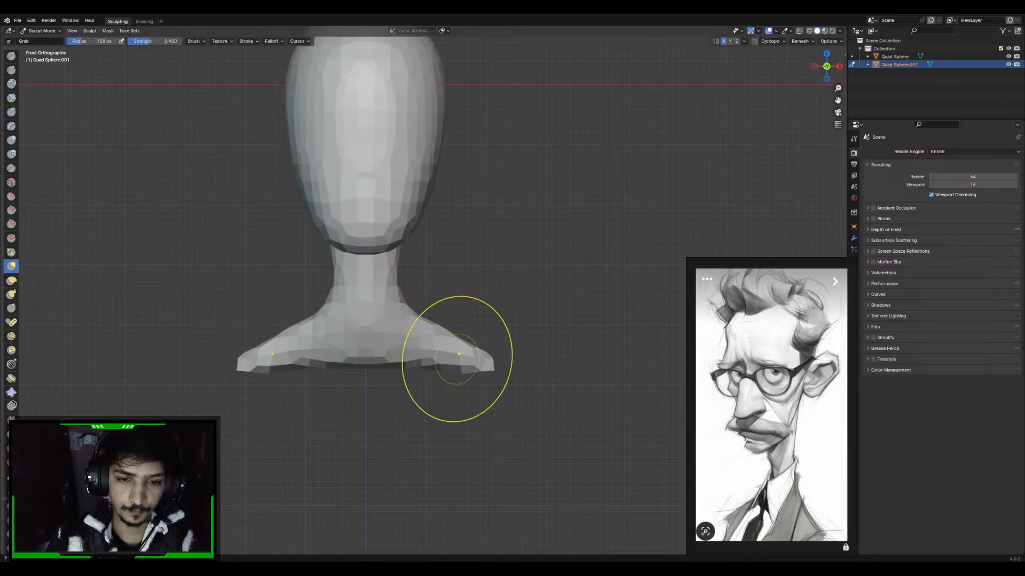
key(f)
click(479, 354)
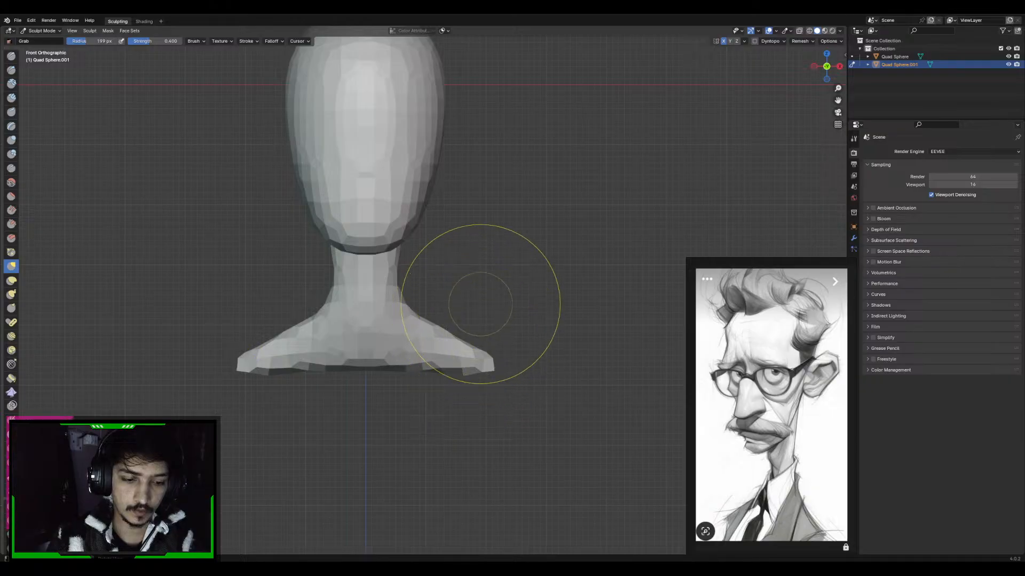
Remesh the neck and shoulders with an adjusted voxel size, and pull the middle of the lower edge down into a chest
key(r)
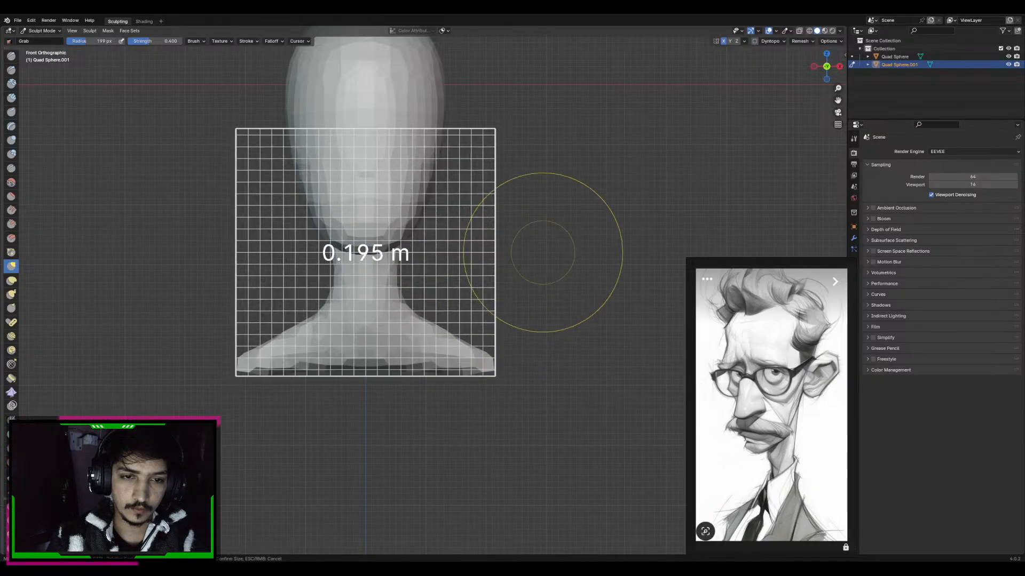
click(519, 271)
key(ctrl+r)
key(f)
click(483, 353)
mouse_move(485, 357)
mouse_down()
mouse_move(369, 394)
mouse_move(422, 397)
mouse_up()
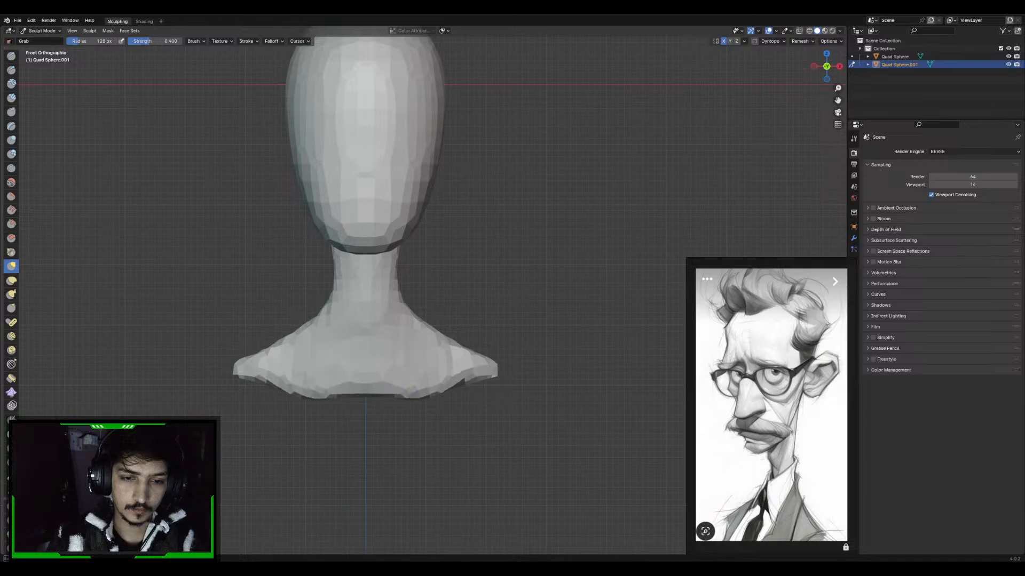
Push the slopes beside the neck inward and down to flatten the shoulders and slim the neck's base
mouse_move(442, 331)
mouse_down()
mouse_move(438, 343)
mouse_move(413, 342)
mouse_up()
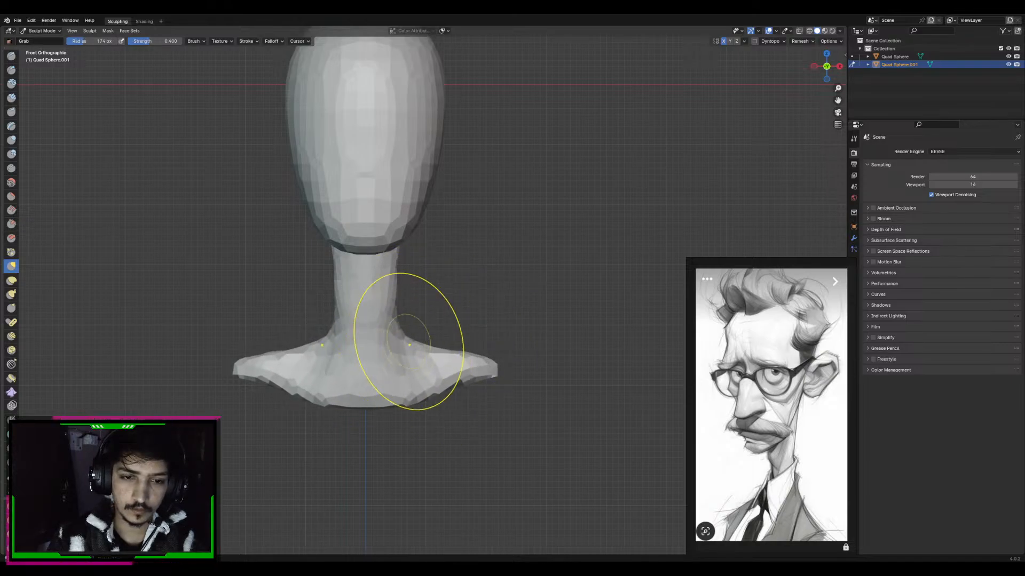
alt+middle_drag(409, 345, 391, 299)
shift+middle_drag(482, 273, 469, 309)
alt+middle_drag(470, 309, 393, 325)
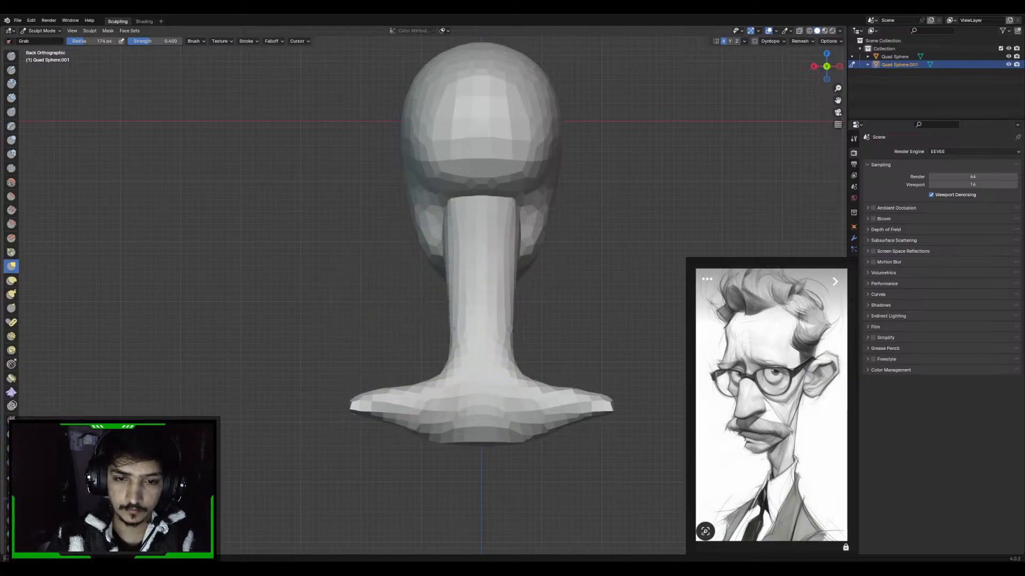
shift+middle_drag(441, 372, 411, 327)
Thicken the shoulder ends from the back view with the Inflate and Draw brushes
key(i)
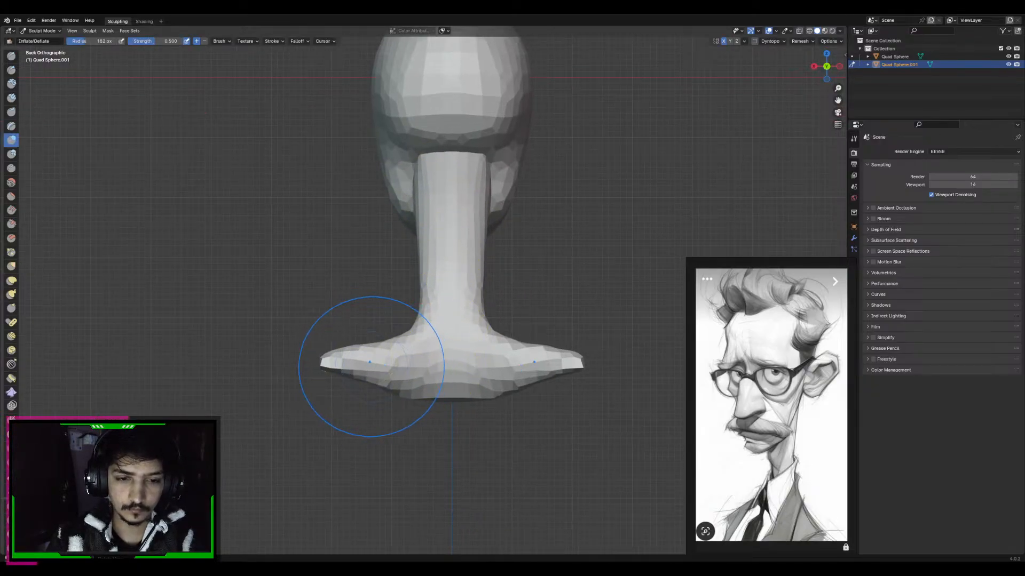
key(x)
drag(341, 362, 335, 364)
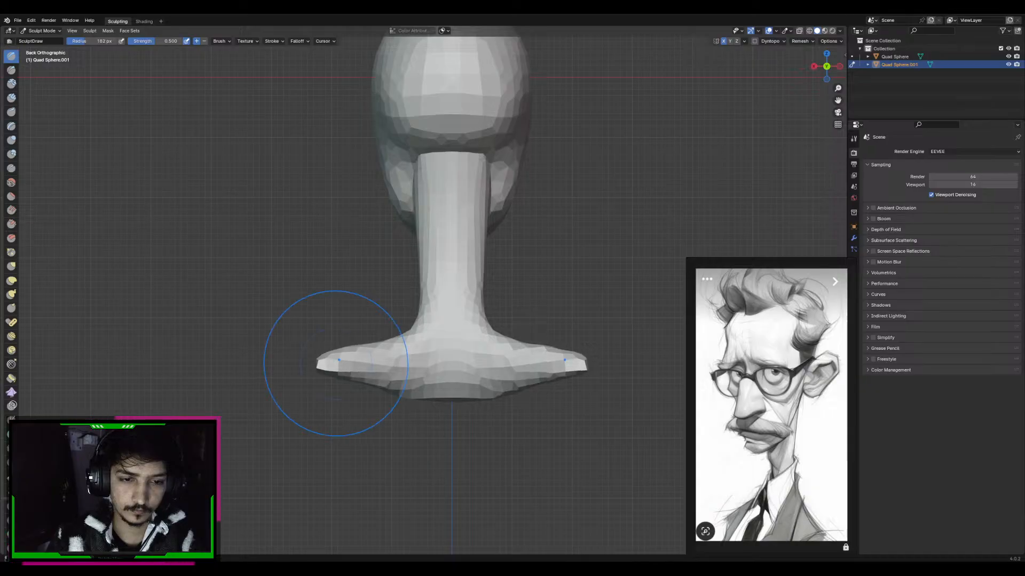
key(i)
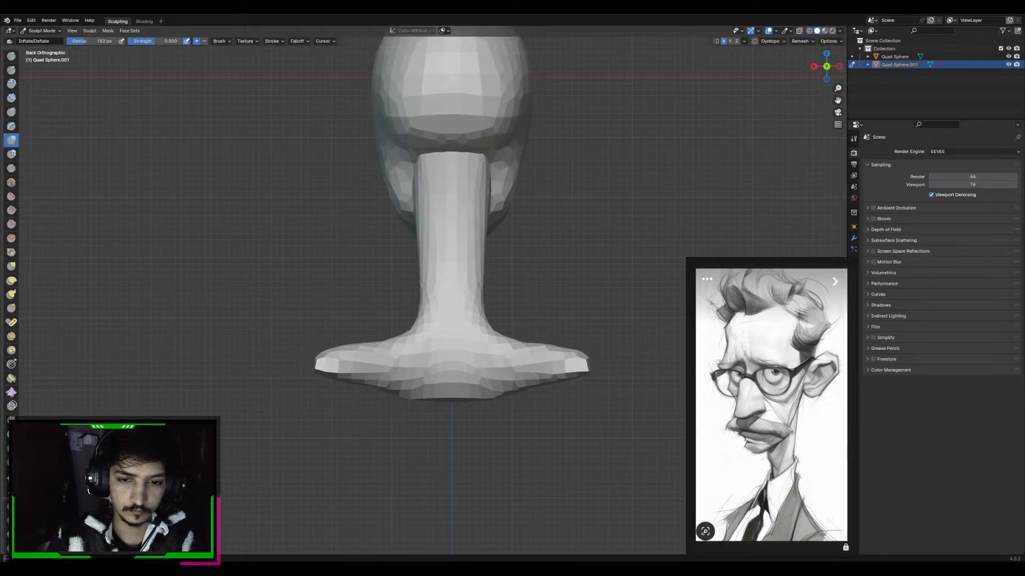
Adjust the shoulders' profile in the right side view with an enlarged Grab brush
key(KP_3)
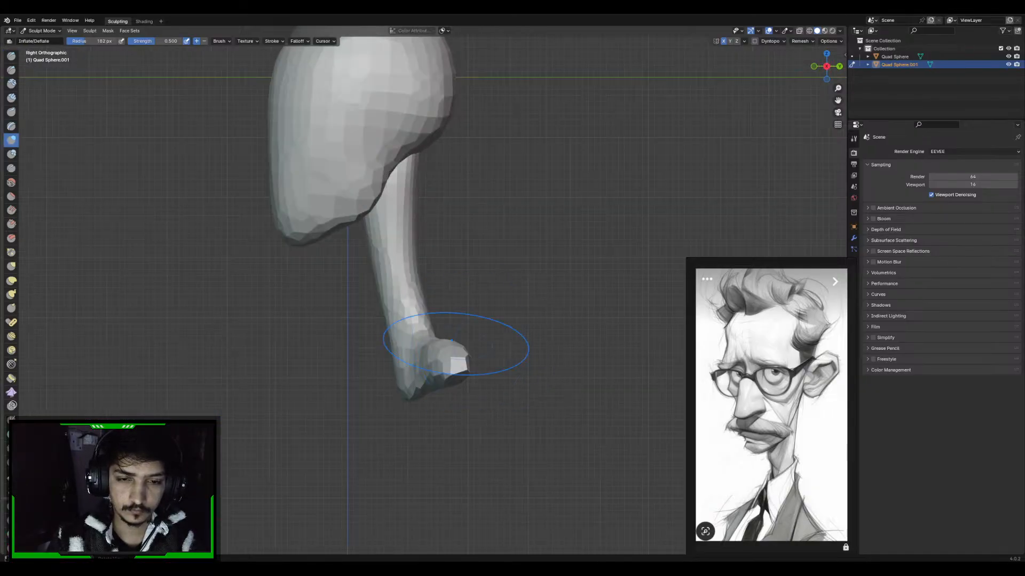
key(g)
mouse_move(441, 327)
alt+middle_down()
mouse_move(457, 345)
mouse_move(472, 286)
mouse_move(530, 302)
mouse_move(481, 338)
mouse_move(462, 375)
mouse_move(455, 333)
alt+middle_up()
key(f)
click(479, 374)
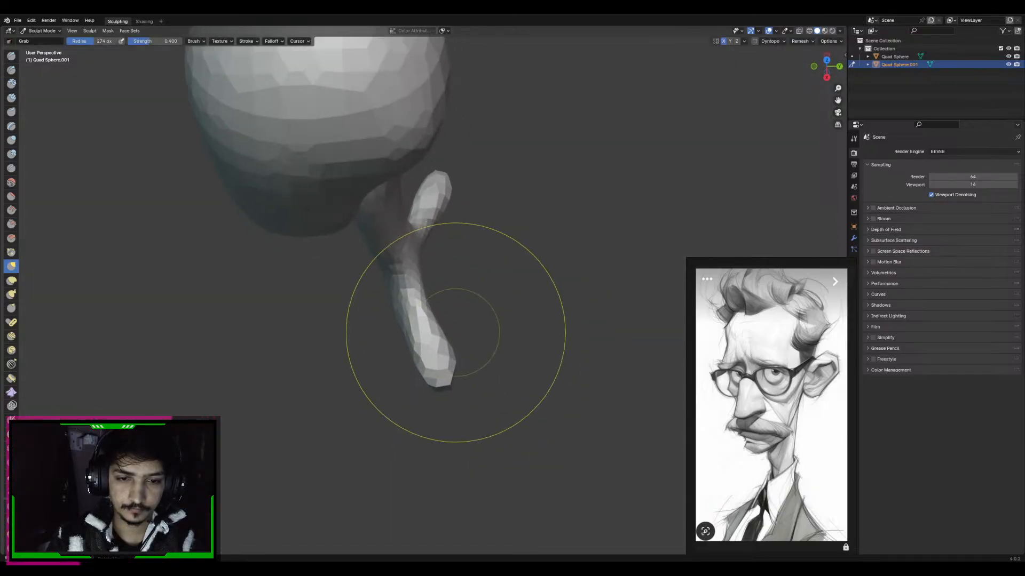
Reshape the shoulders' front-to-back curve from above with the Grab brush
key(f)
click(459, 356)
drag(448, 353, 386, 369)
key(f)
click(378, 327)
drag(419, 299, 407, 301)
Pull the chest's lower edge downward in the left side view with the Grab brush
middle_drag(408, 304, 497, 288)
key(f)
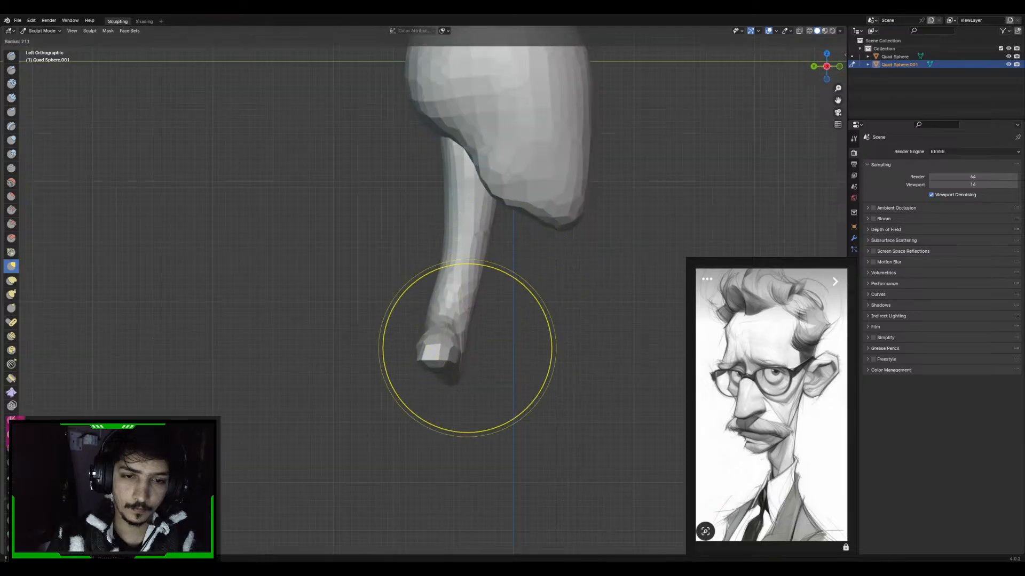
click(551, 348)
middle_drag(464, 374, 467, 387)
mouse_move(466, 299)
middle_down()
mouse_move(469, 316)
mouse_move(458, 307)
mouse_move(501, 298)
middle_up()
Build up volume on the backs of the shoulders with the Draw brush
key(x)
key(f)
click(463, 308)
middle_drag(416, 297, 412, 299)
drag(445, 312, 441, 259)
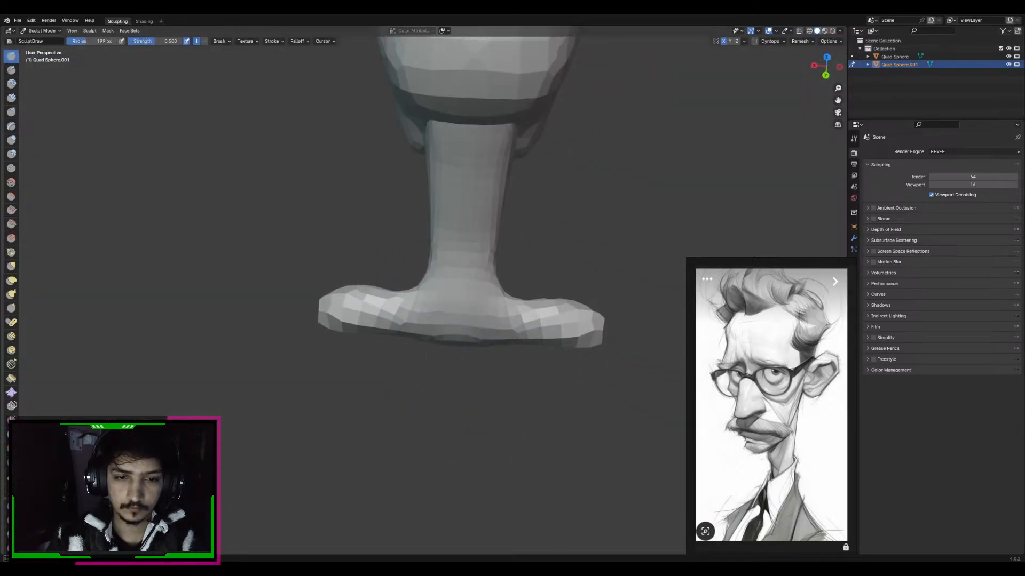
Slope the shoulders down from the neck and lower their ends from the back with the Grab brush
middle_drag(427, 272, 451, 269)
key(g)
key(f)
click(445, 268)
middle_drag(512, 291, 483, 286)
key(f)
click(510, 288)
drag(342, 316, 339, 354)
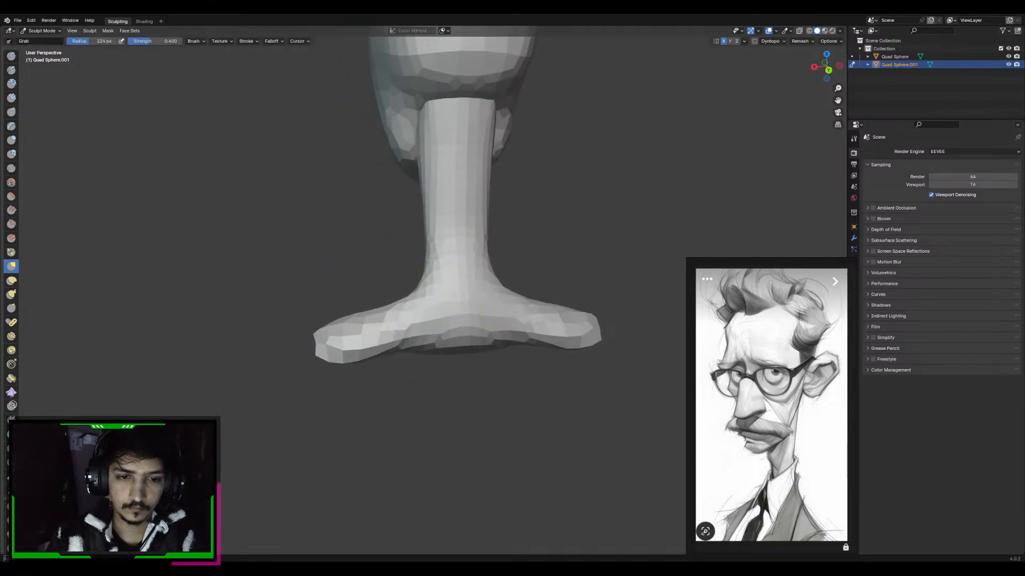
Voxel-remesh the neck and shoulders, and thicken the front of both shoulders with the Inflate brush
key(KP_3)
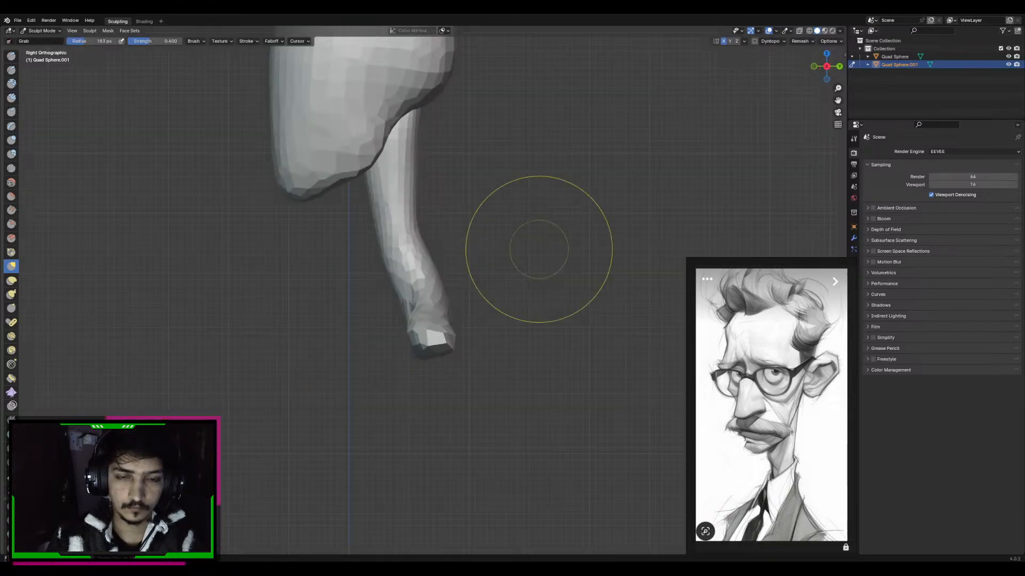
middle_drag(444, 243, 505, 260)
middle_drag(484, 271, 491, 293)
key(ctrl+r)
key(i)
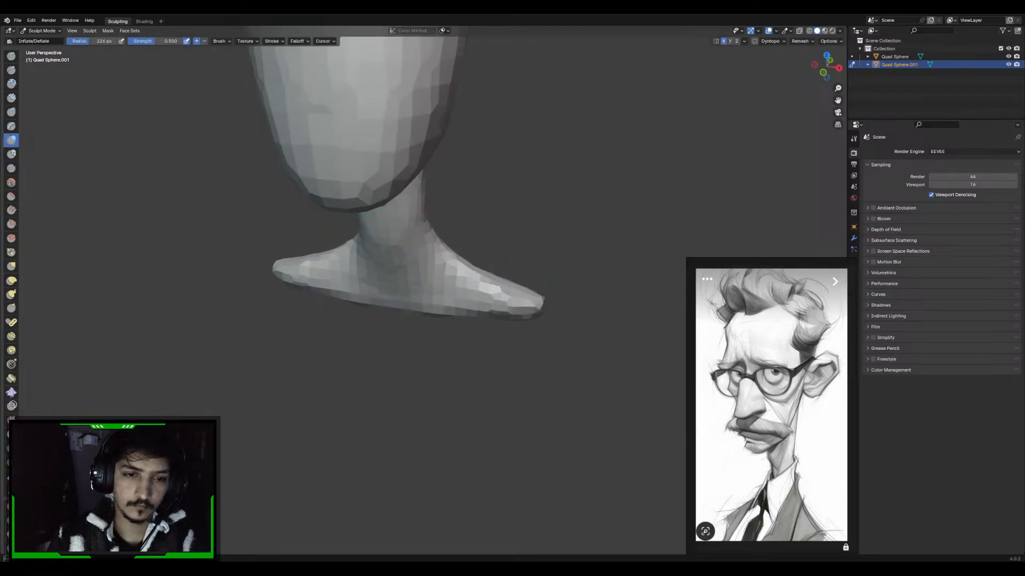
drag(435, 272, 460, 281)
middle_drag(481, 282, 496, 292)
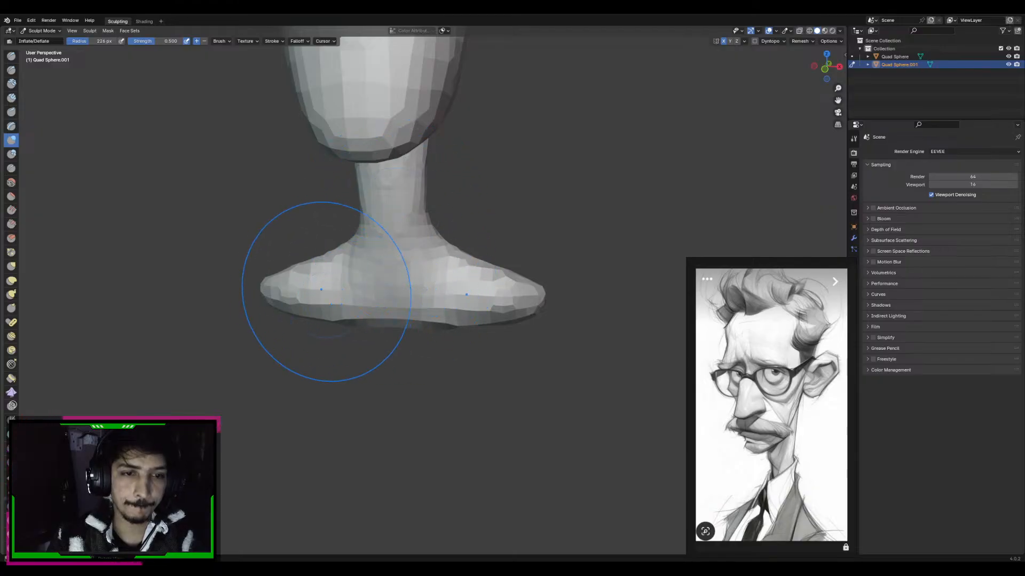
middle_drag(473, 278, 469, 283)
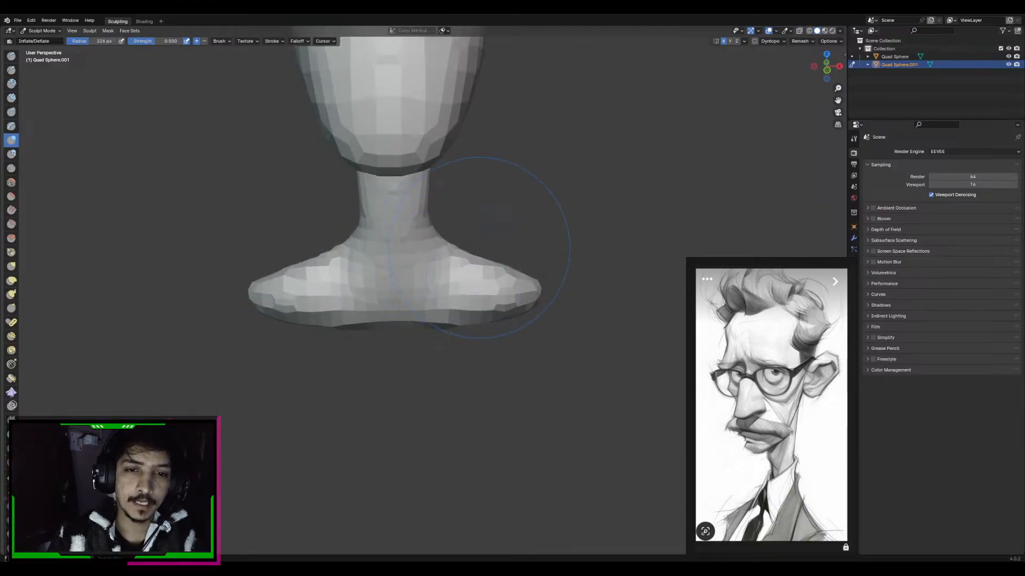
mouse_move(479, 247)
middle_down()
mouse_move(494, 254)
mouse_move(478, 289)
mouse_move(459, 299)
mouse_move(474, 303)
middle_up()
Fill out the shoulder ends in the front view with the Inflate brush, setting its radius to about 227 px
key(f)
click(513, 360)
key(bracketright)
key(bracketright)
key(bracketright)
mouse_move(513, 361)
shift+middle_down()
mouse_move(531, 314)
mouse_move(555, 341)
mouse_move(517, 353)
shift+middle_up()
key(f)
click(515, 342)
key(f)
click(531, 355)
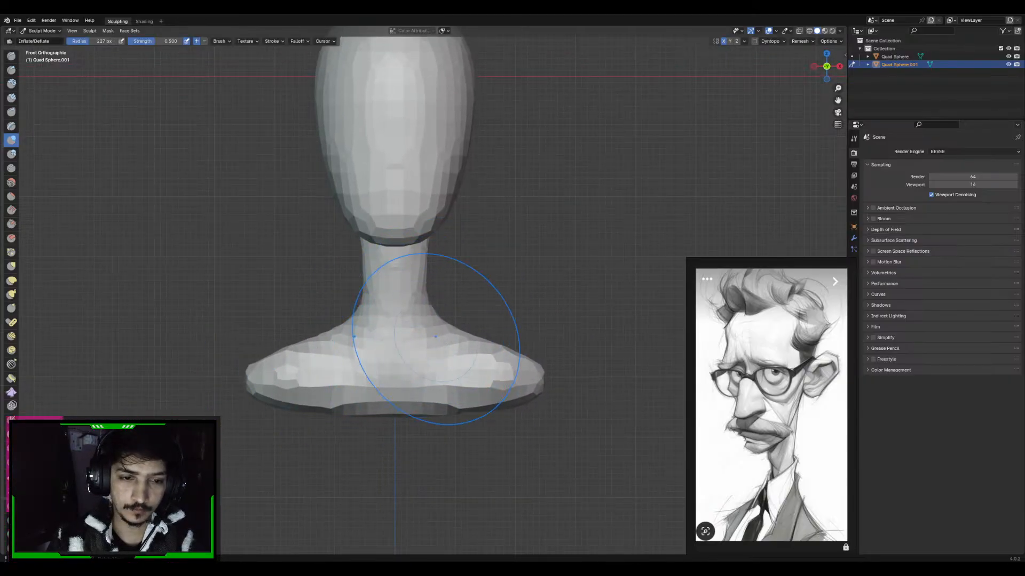
Pull the shoulders and the chest's lower edge downward in the front view with the Grab brush
key(g)
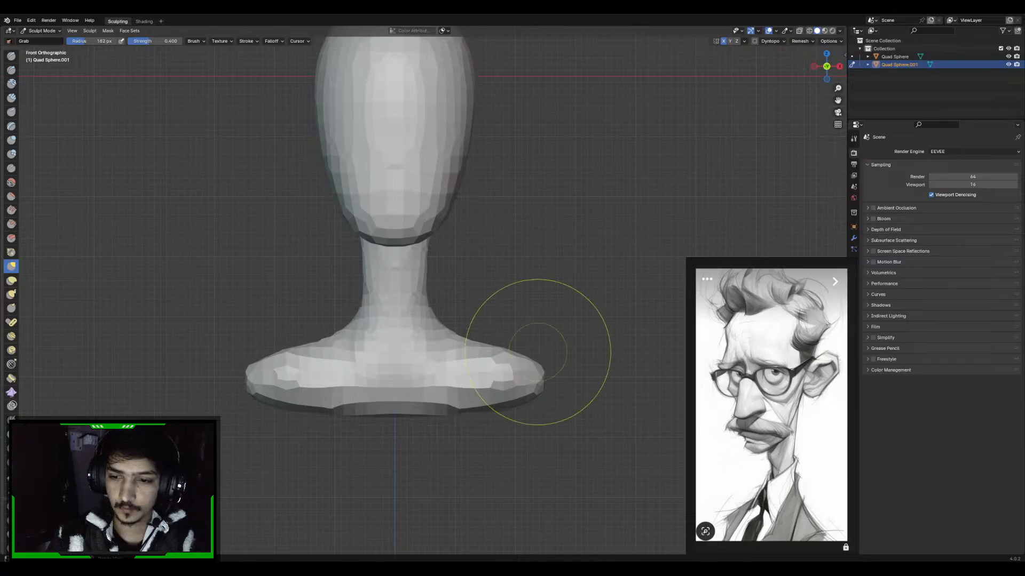
key(f)
click(565, 363)
drag(529, 366, 521, 418)
mouse_move(487, 366)
mouse_down()
mouse_move(482, 393)
mouse_move(433, 410)
mouse_move(435, 425)
mouse_up()
key(f)
click(528, 383)
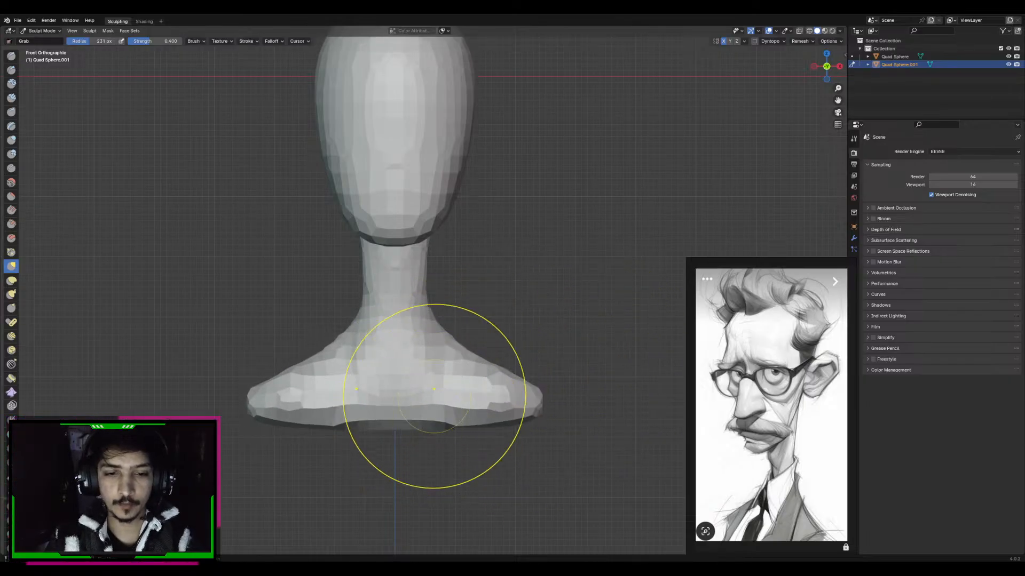
Pull the middle of the chest's lower edge down and adjust the neck-to-shoulder slopes in the front view with the Grab brush
drag(425, 383, 420, 413)
drag(420, 401, 424, 430)
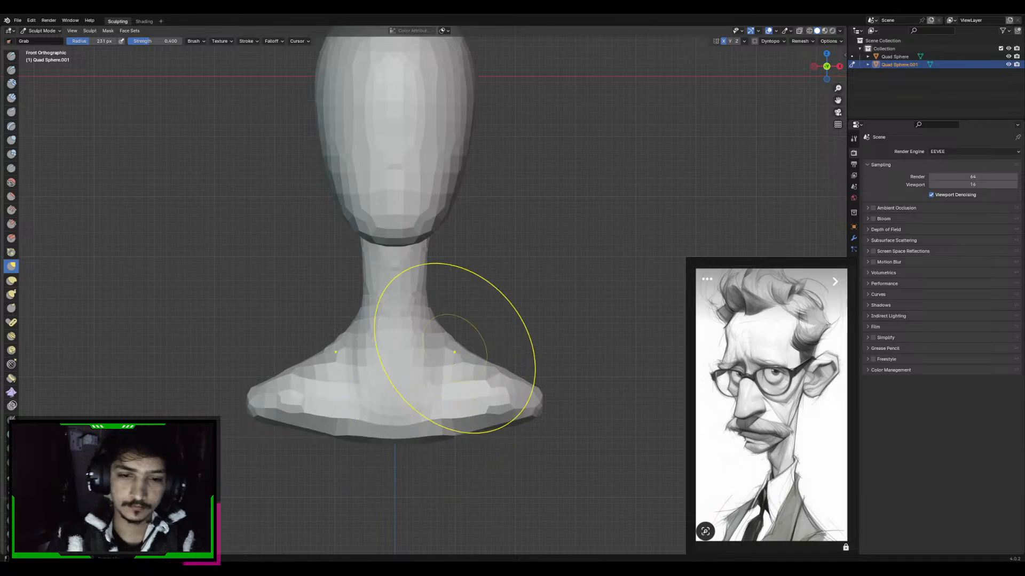
key(f)
click(431, 352)
mouse_move(452, 342)
mouse_down()
mouse_move(445, 356)
mouse_move(433, 334)
mouse_up()
shift+middle_drag(484, 382, 469, 336)
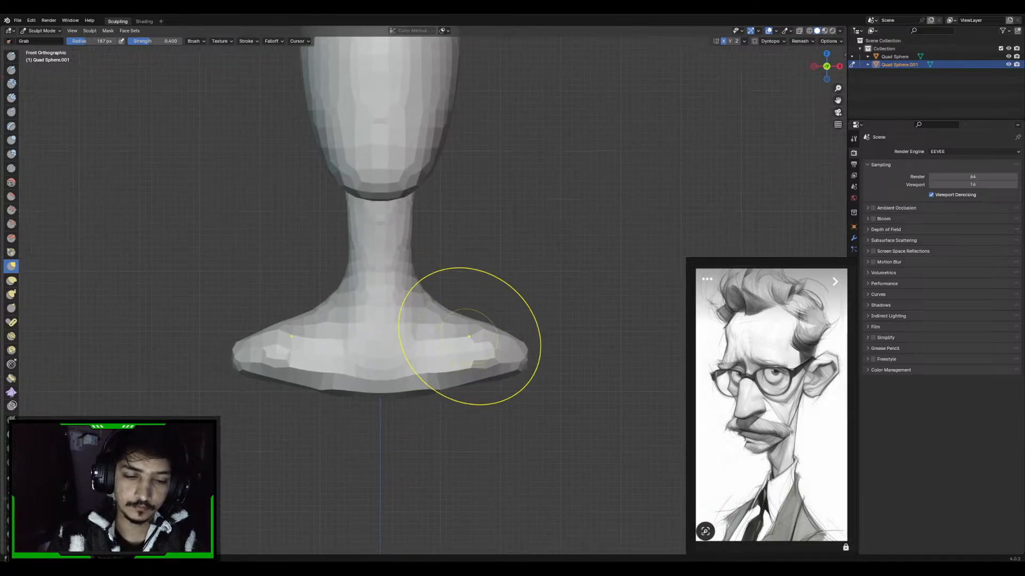
Round out and thicken both shoulder ends in the front view with the Inflate brush
key(x)
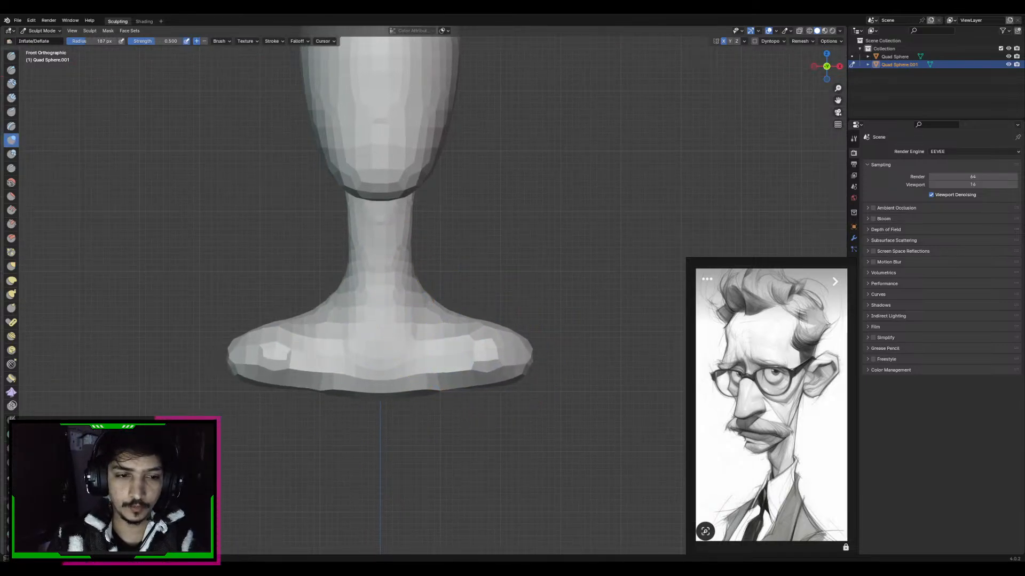
shift+drag(520, 328, 522, 335)
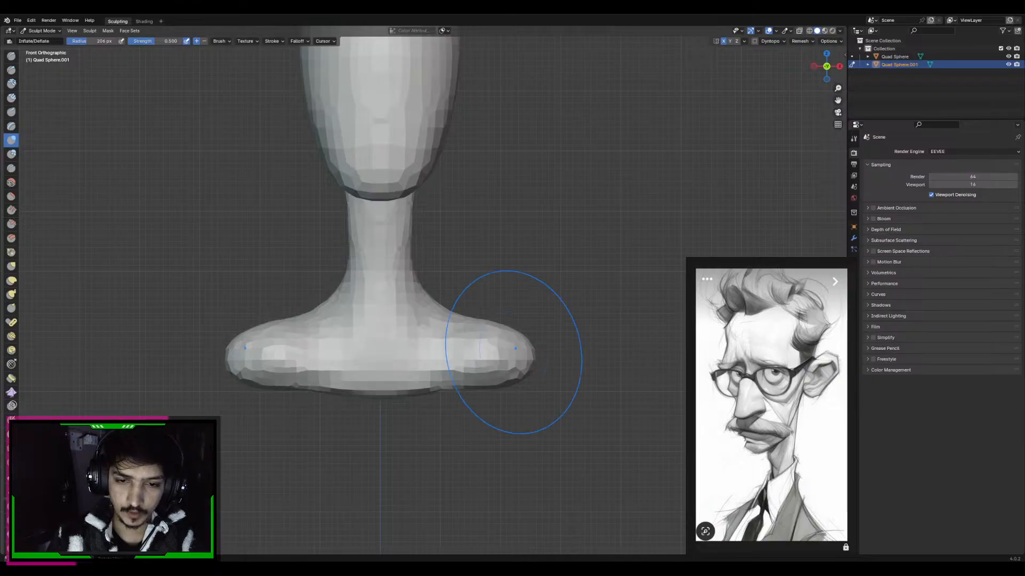
key(g)
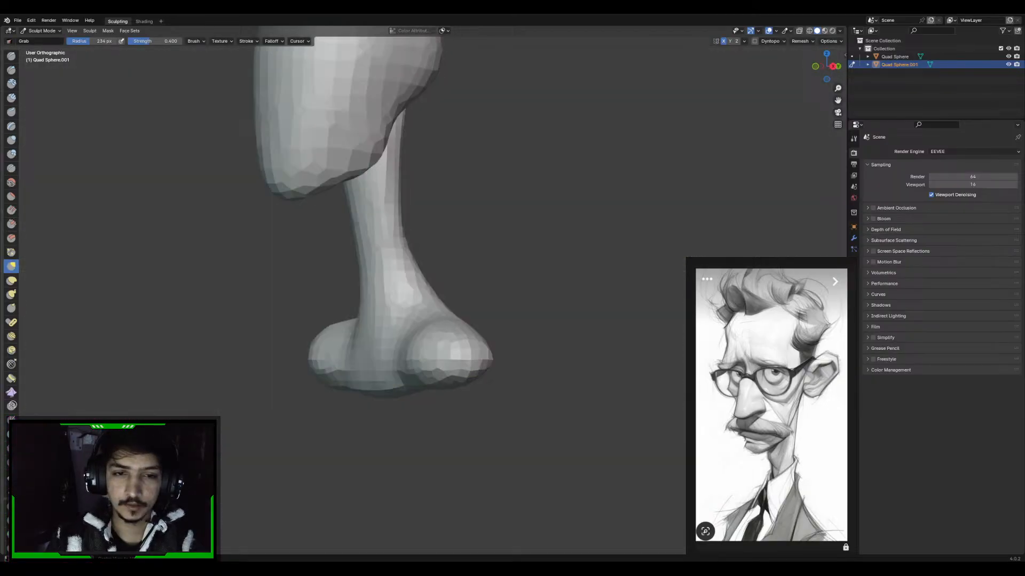
key(KP_1)
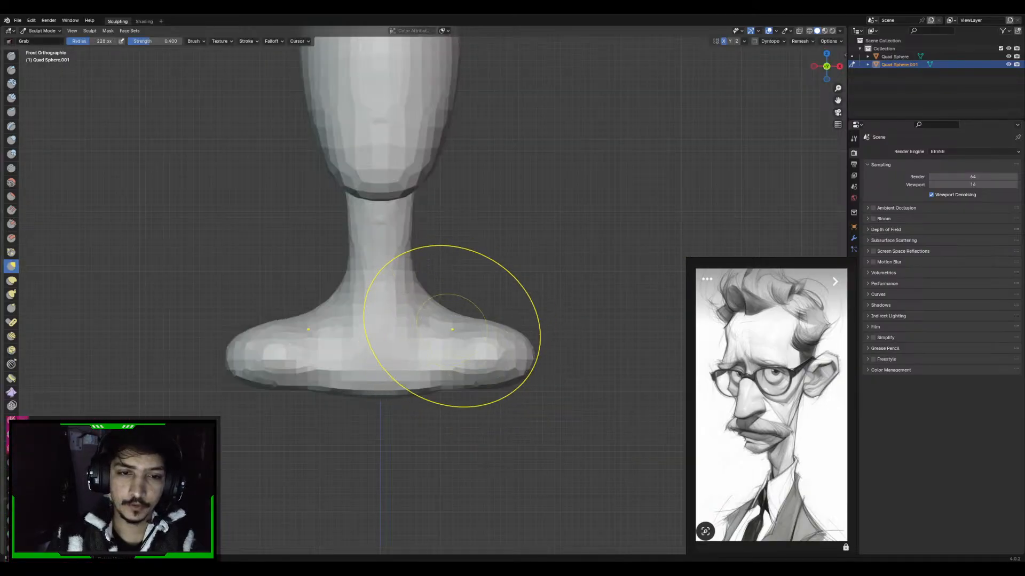
Reshape the base of the neck from the side and back with the Grab brush at a radius of about 189 px
key(KP_3)
shift+middle_drag(457, 272, 459, 323)
mouse_move(499, 350)
middle_down()
mouse_move(430, 366)
mouse_move(442, 323)
middle_up()
key(f)
click(460, 360)
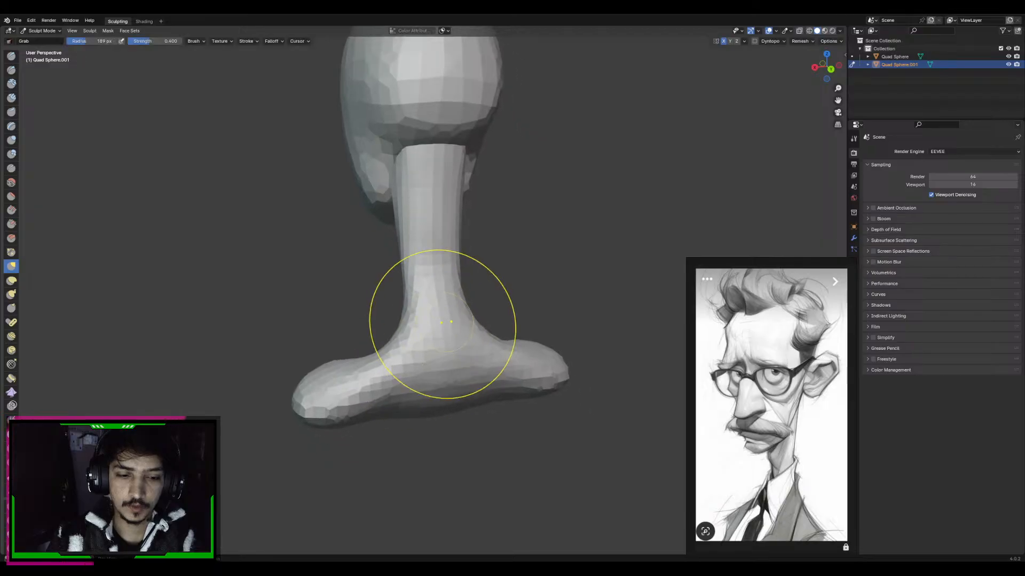
shift+drag(442, 323, 458, 305)
key(ctrl+KP_3)
key(ctrl+KP_1)
key(f)
click(497, 286)
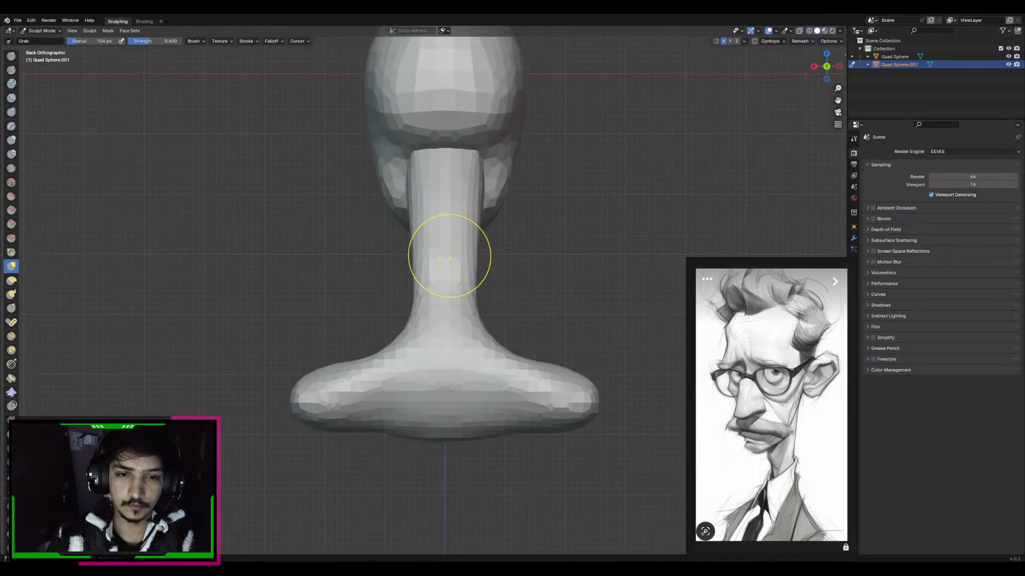
drag(446, 172, 446, 275)
key(ctrl+z)
key(d)
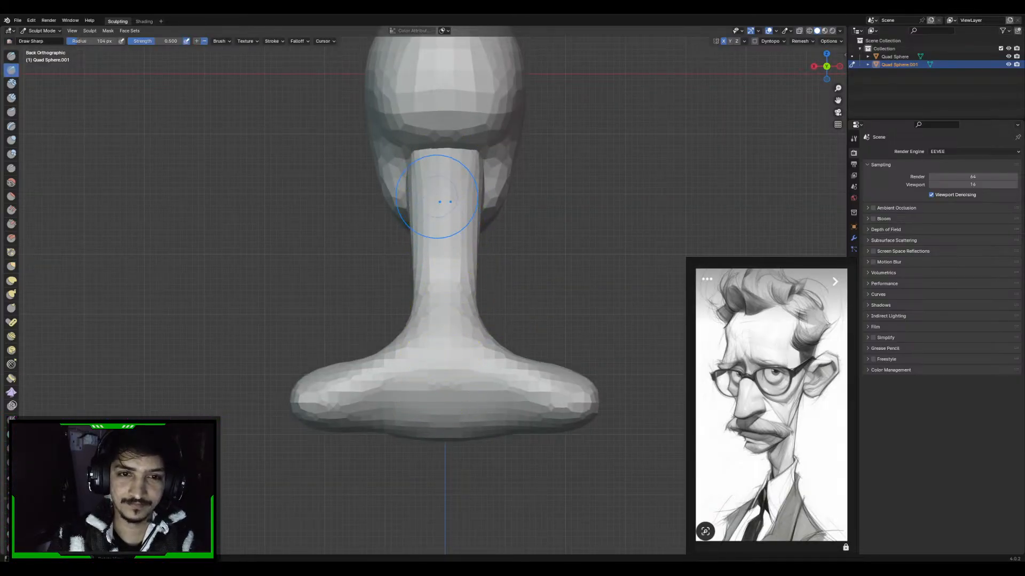
key(g)
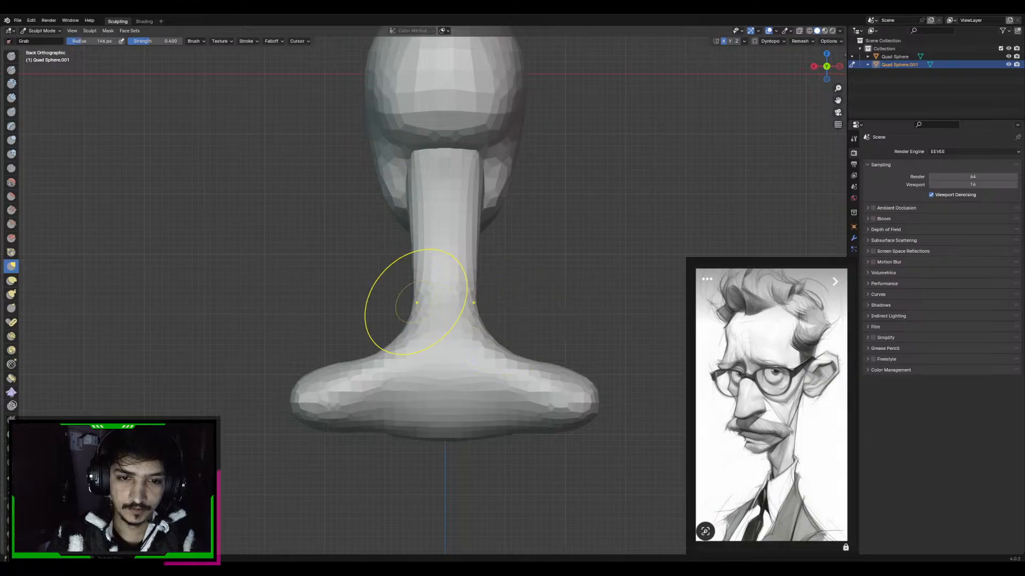
Refine the neck's profile in the right side view with the Grab brush, reducing its radius to about 89 px for the throat
key(f)
key(f)
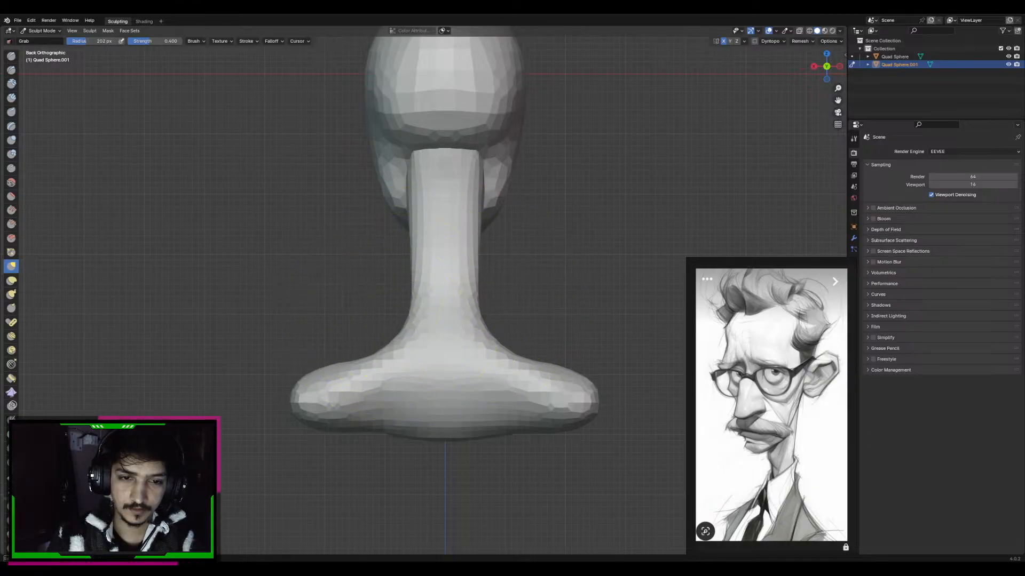
key(KP_3)
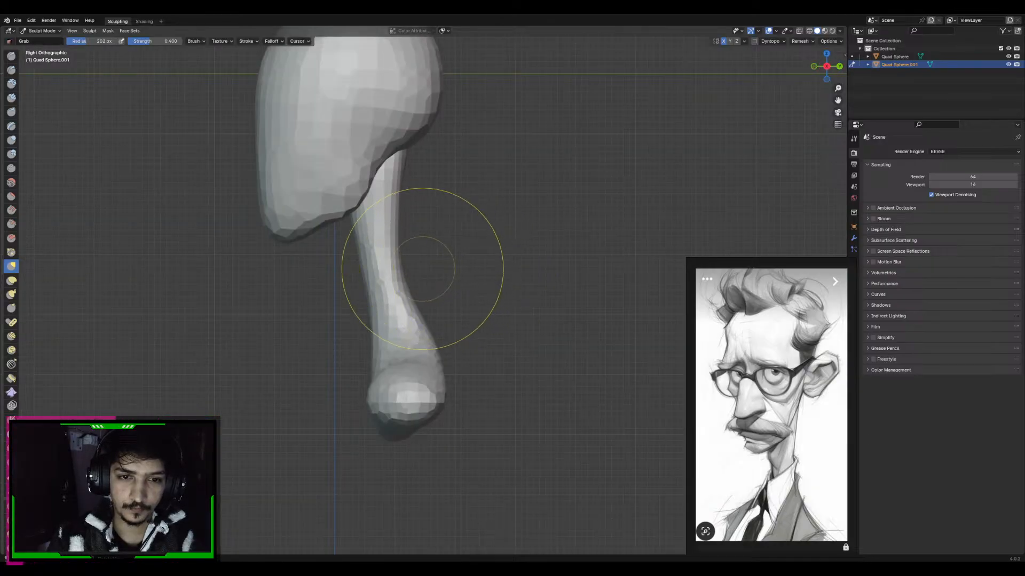
key(f)
click(531, 273)
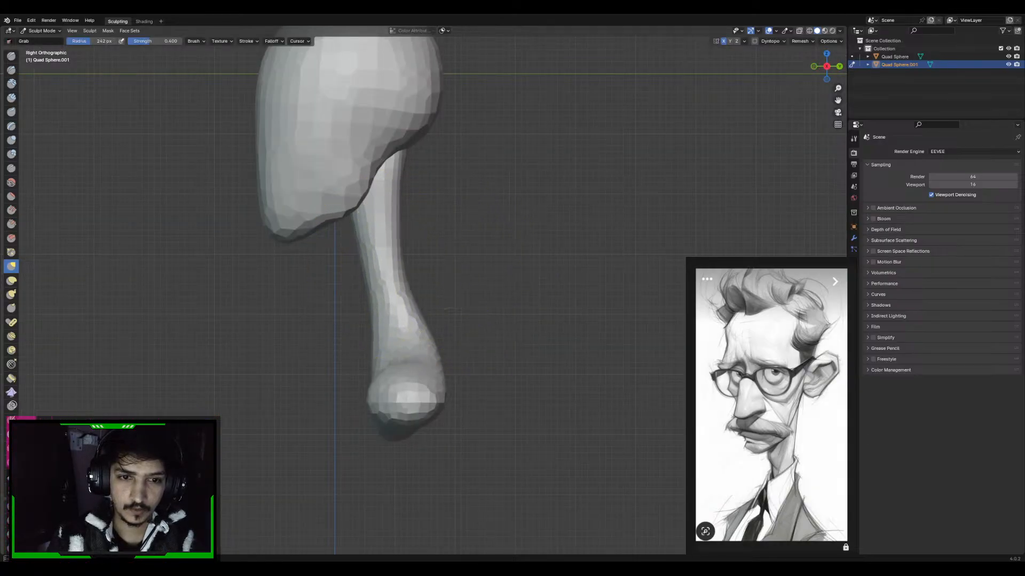
key(f)
click(399, 296)
key(f)
click(405, 273)
key(f)
click(396, 285)
mouse_move(374, 260)
shift+middle_down()
mouse_move(419, 274)
mouse_move(423, 235)
mouse_move(465, 224)
mouse_move(411, 256)
mouse_move(390, 241)
mouse_move(397, 283)
mouse_move(398, 243)
mouse_move(400, 259)
shift+middle_up()
key(x)
key(g)
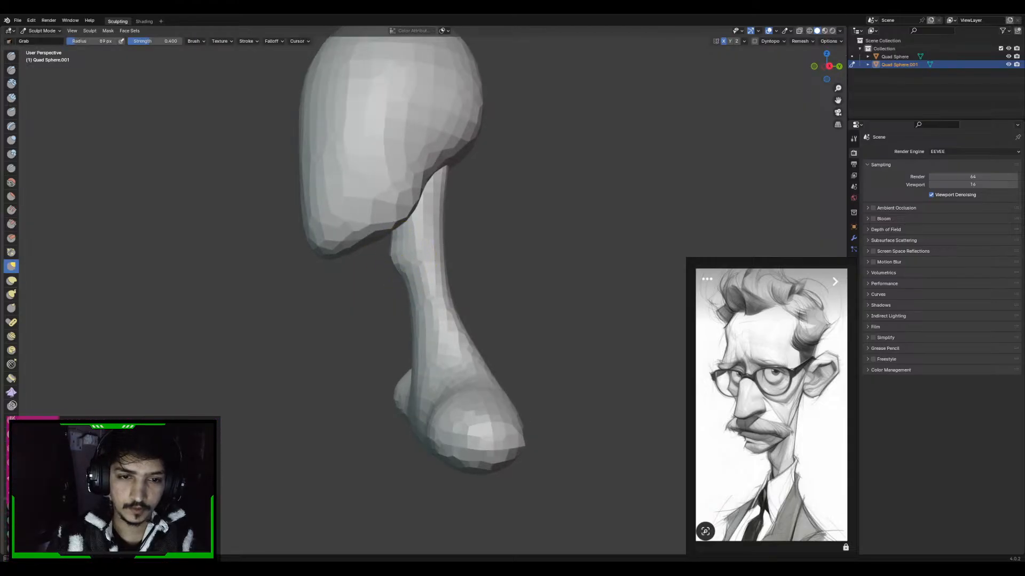
Shape the upper front of the neck beneath the jaw with the Grab brush, setting its radius to about 128 px
key(ctrl+KP_1)
key(KP_3)
shift+middle_drag(386, 247, 459, 245)
key(f)
click(407, 278)
key(f)
click(475, 245)
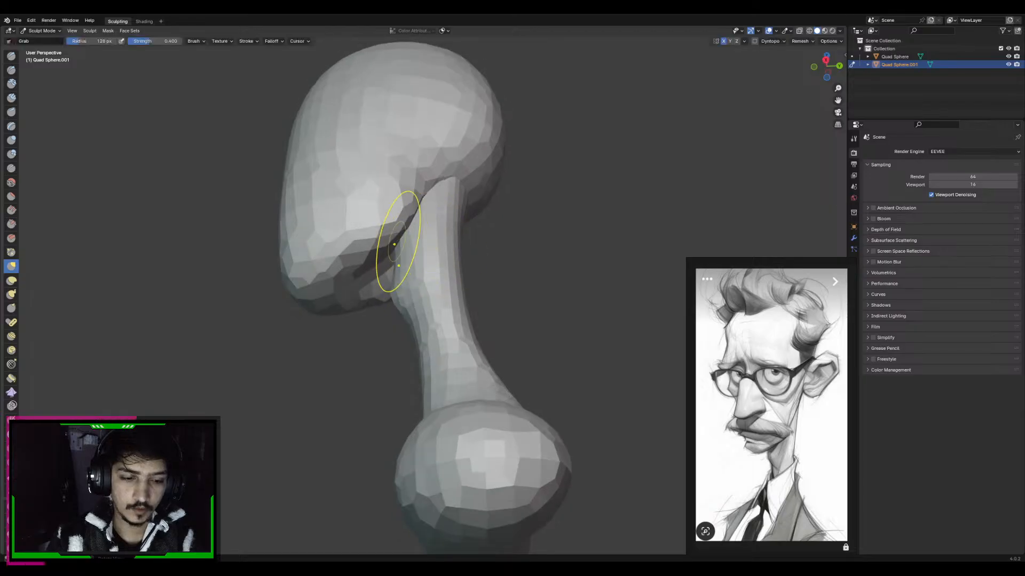
Switch sculpting to the head and build up the underside of the jaw with the Clay Strips brush
key(alt+q)
click(11, 69)
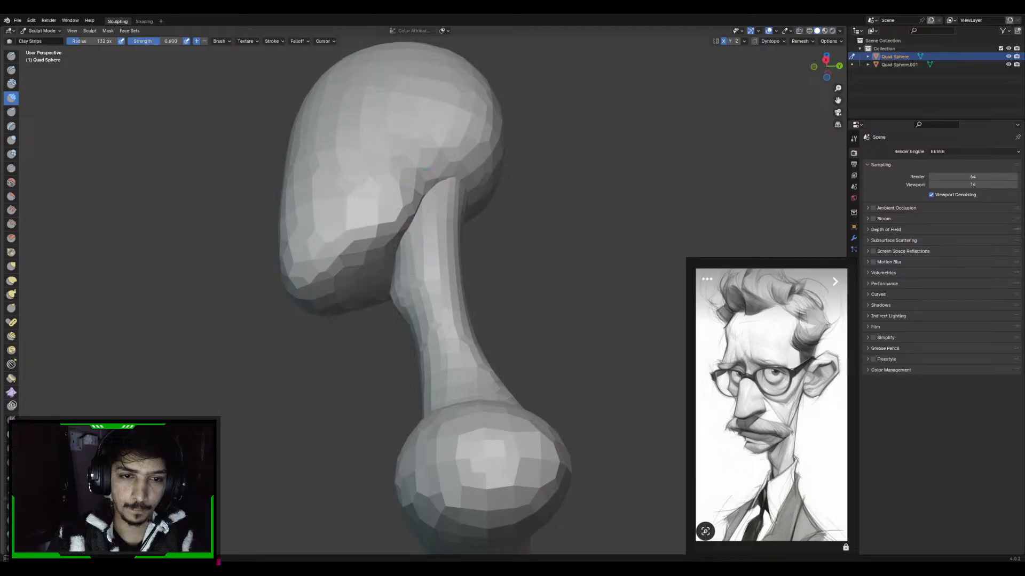
mouse_move(390, 251)
middle_down()
mouse_move(452, 285)
mouse_move(455, 240)
mouse_move(406, 270)
mouse_move(331, 270)
middle_up()
Pull the chin out to a more pronounced point with the Grab brush at a radius of about 105 px
scroll(455, 241, down, 3)
key(g)
drag(350, 272, 343, 278)
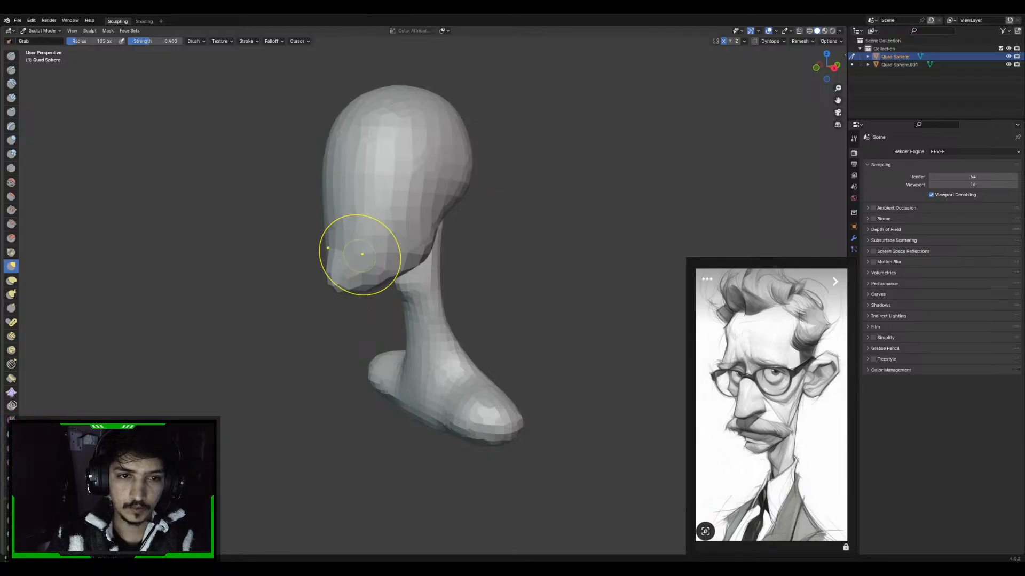
middle_drag(359, 254, 419, 180)
Switch sculpting to the neck and shoulders and lower the shoulders into a steeper slope with the Grab brush, using radii of about 216 and 129 px
key(alt+q)
key(f)
click(585, 291)
middle_drag(498, 323, 527, 332)
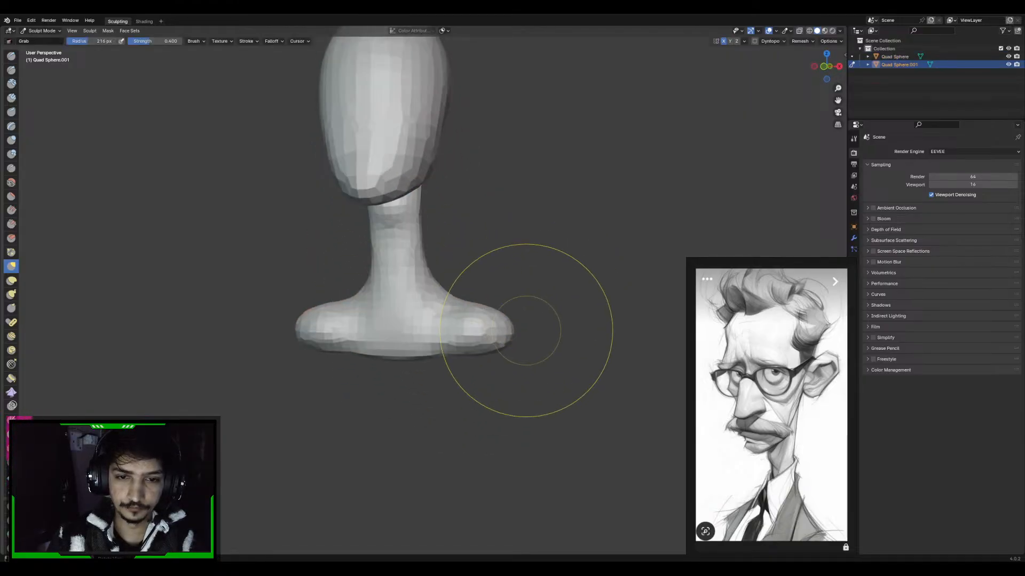
mouse_move(514, 334)
mouse_down()
mouse_move(494, 349)
mouse_move(490, 341)
mouse_up()
middle_drag(474, 339, 490, 334)
key(f)
click(466, 330)
drag(460, 323, 454, 334)
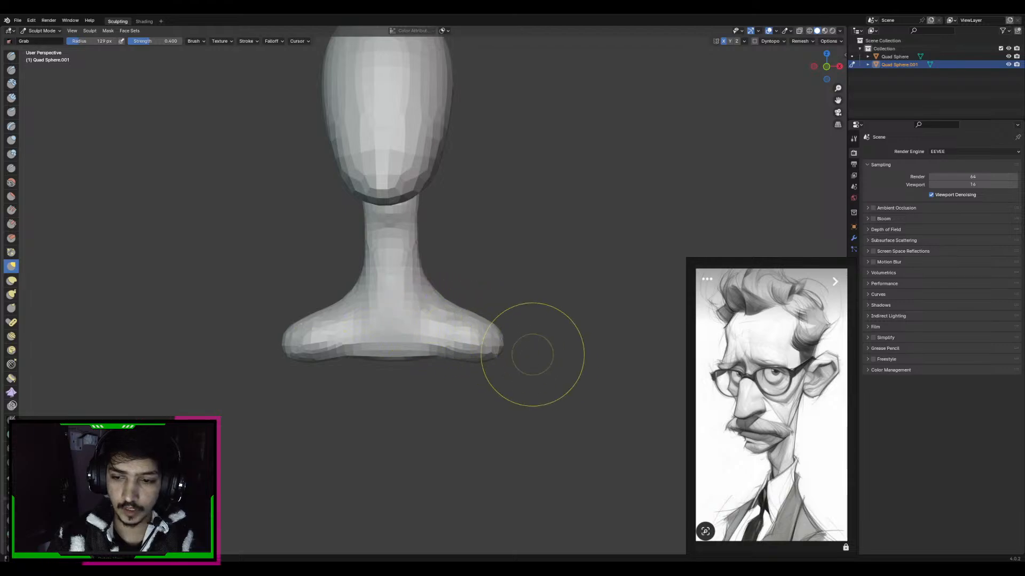
shift+middle_drag(534, 354, 528, 320)
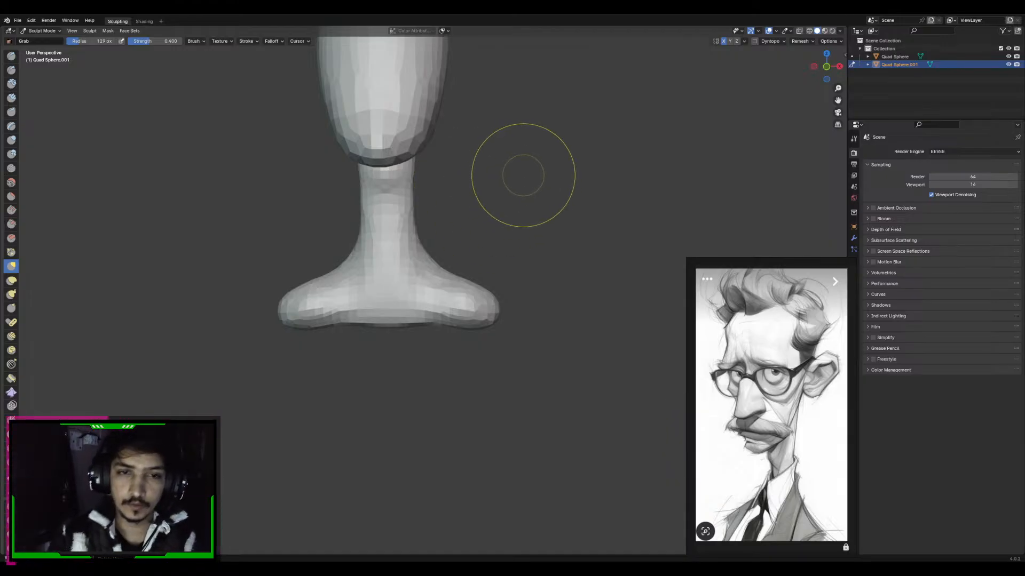
Pull the chest's lower edge down into a rounded bust base in the front view with the Grab brush at about 207 px radius
alt+middle_drag(402, 224, 469, 262)
key(f)
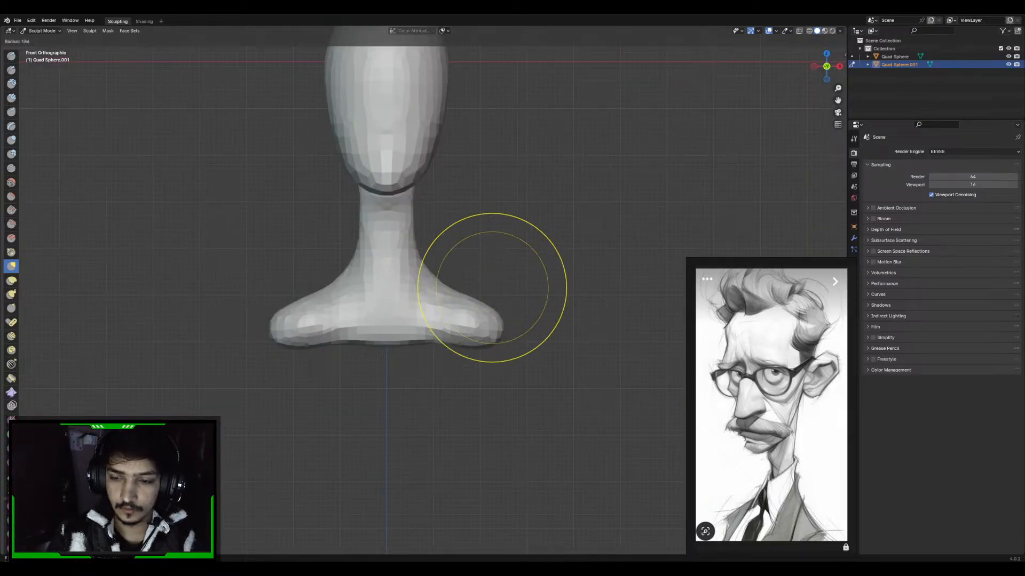
click(573, 288)
key(bracketleft)
key(bracketleft)
key(bracketleft)
key(bracketleft)
key(bracketleft)
key(bracketleft)
key(bracketleft)
key(bracketleft)
key(bracketleft)
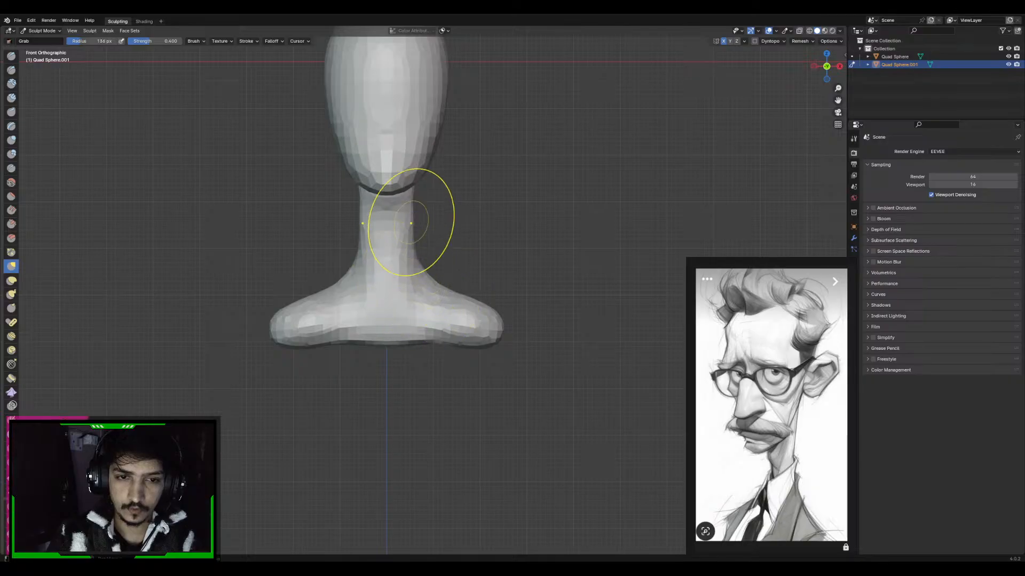
key(f)
click(586, 315)
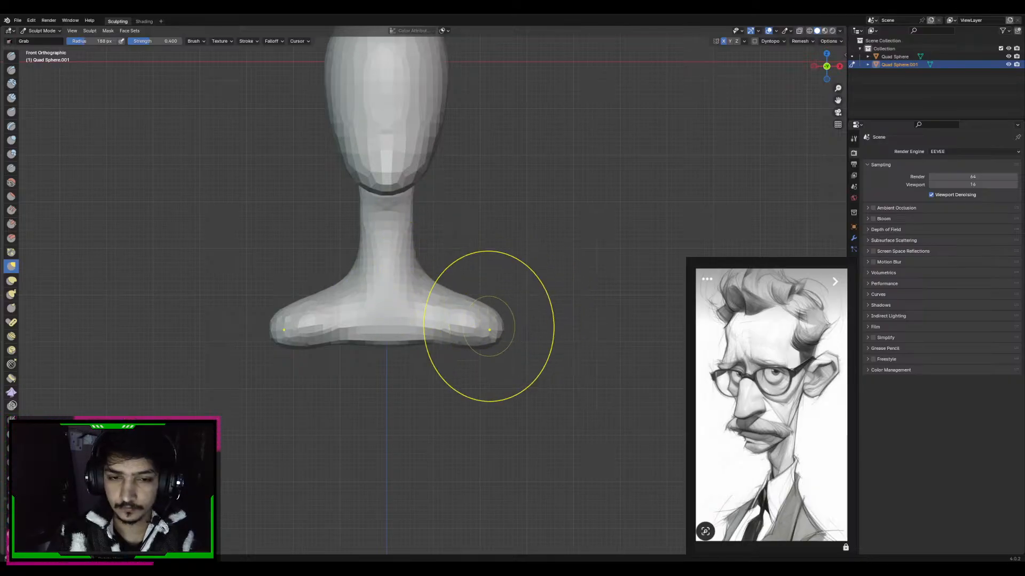
key(f)
click(524, 336)
mouse_move(425, 339)
mouse_down()
mouse_move(443, 361)
mouse_move(412, 385)
mouse_up()
mouse_move(487, 338)
middle_down()
mouse_move(454, 305)
mouse_move(486, 331)
middle_up()
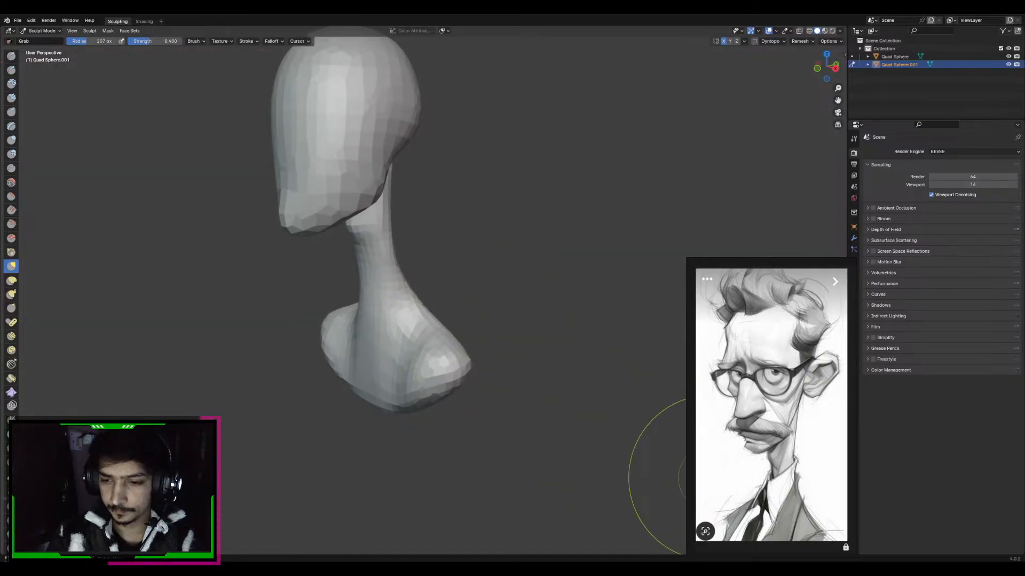
Refine the profile of the shoulders and upper back from the side with the Grab brush, using radii of about 195 and 150 px
middle_drag(462, 290, 431, 315)
key(f)
click(430, 315)
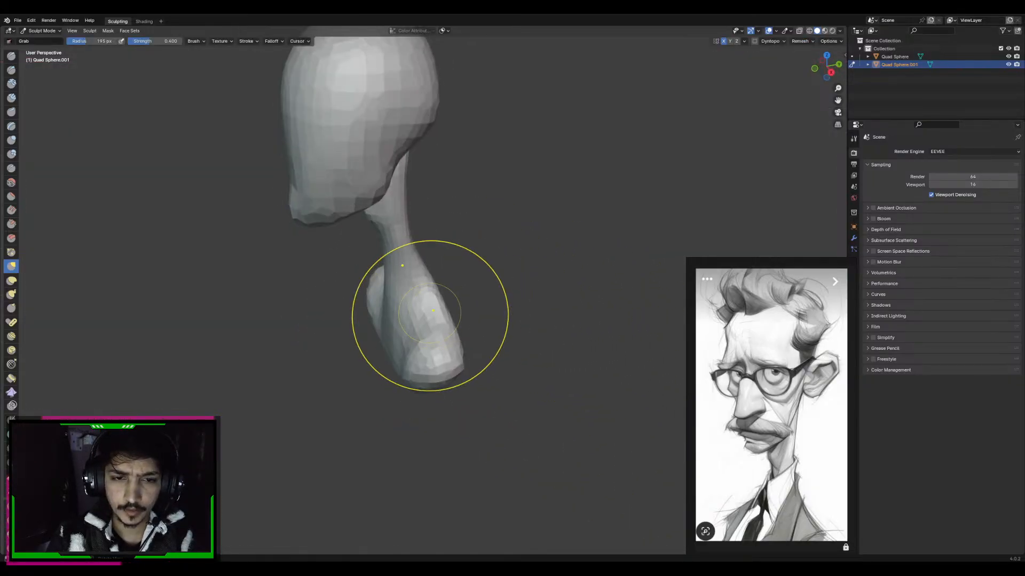
middle_drag(447, 240, 427, 247)
key(f)
click(424, 288)
middle_drag(423, 289, 459, 279)
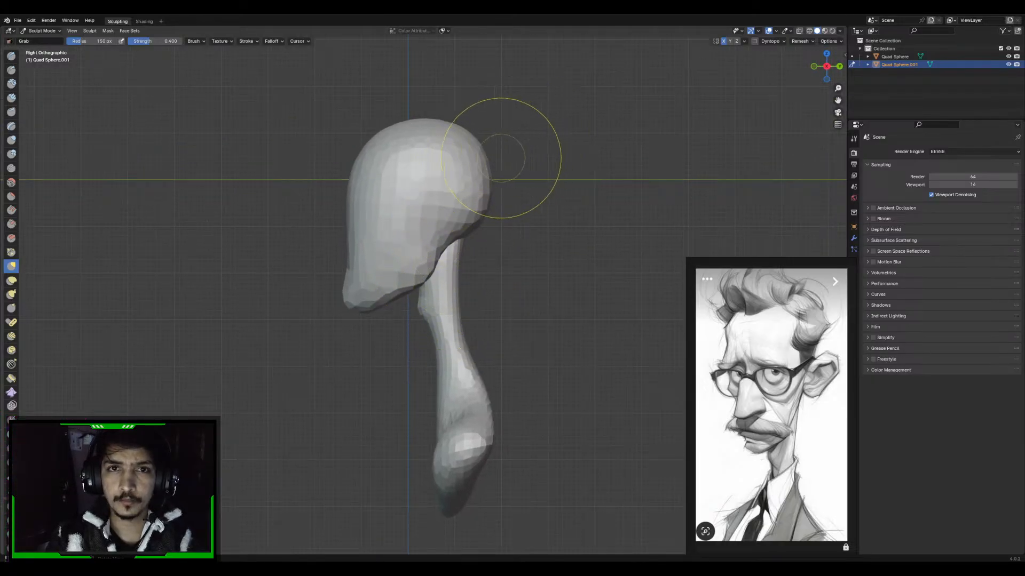
Adjust the slope between the neck and shoulders in the front view with the Grab brush at about 124 px radius
alt+middle_drag(479, 244, 510, 196)
ctrl+middle_drag(510, 196, 510, 236)
mouse_move(509, 235)
shift+middle_down()
mouse_move(524, 256)
mouse_move(524, 233)
shift+middle_up()
shift+middle_drag(524, 387, 510, 298)
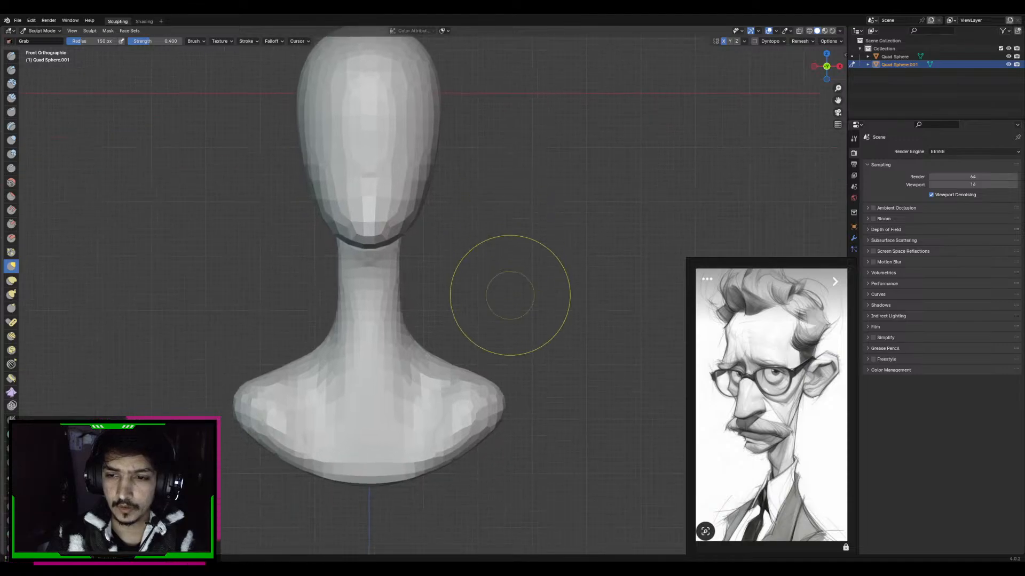
shift+middle_drag(558, 361, 557, 328)
key(f)
click(547, 329)
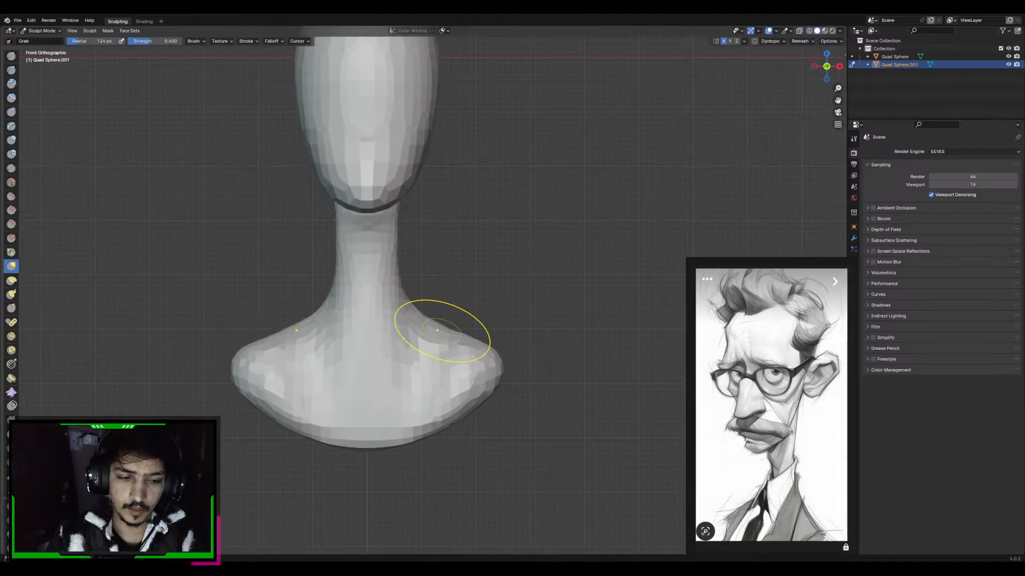
middle_drag(442, 331, 429, 382)
Build up the front of the shoulders with the Draw brush and even out their slopes with the Grab brush at about 134 px
key(x)
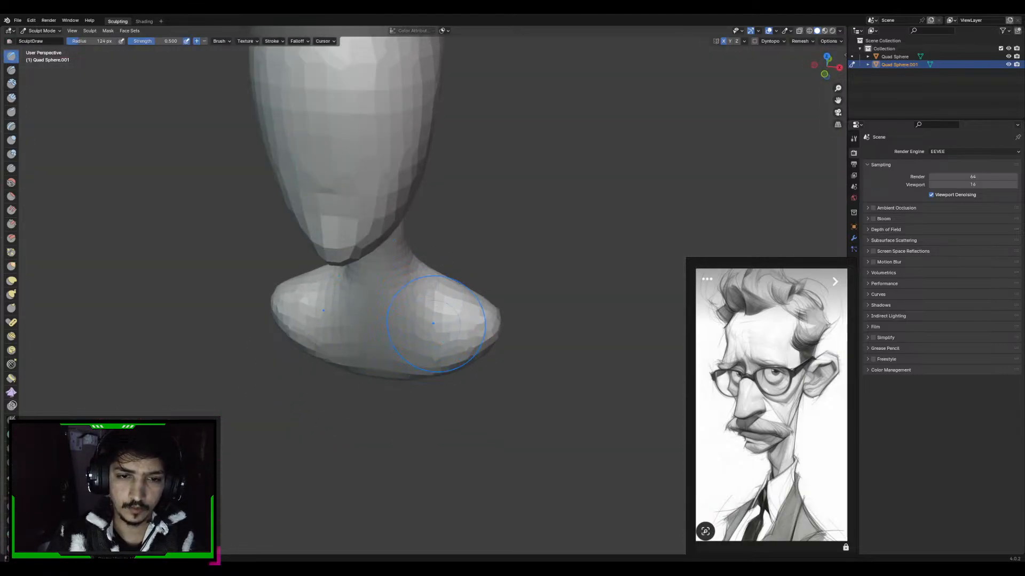
mouse_move(433, 323)
alt+middle_down()
mouse_move(434, 283)
mouse_move(435, 321)
alt+middle_up()
key(g)
key(f)
click(483, 360)
key(f)
click(463, 318)
drag(429, 310, 422, 315)
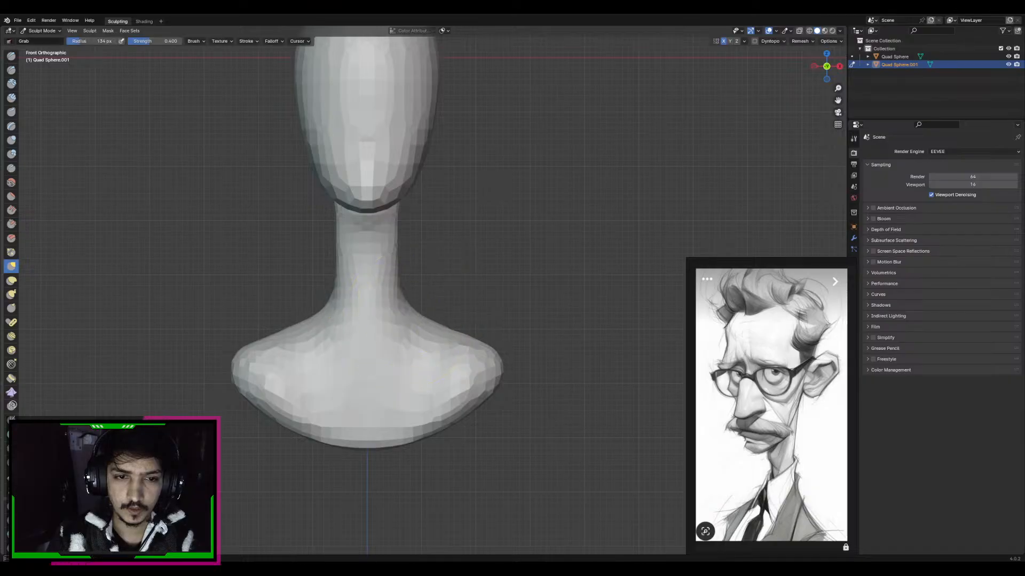
Shape the throat and sides of the upper neck with the Grab brush, using radii of about 132 and 83 px
middle_drag(399, 265, 385, 259)
key(f)
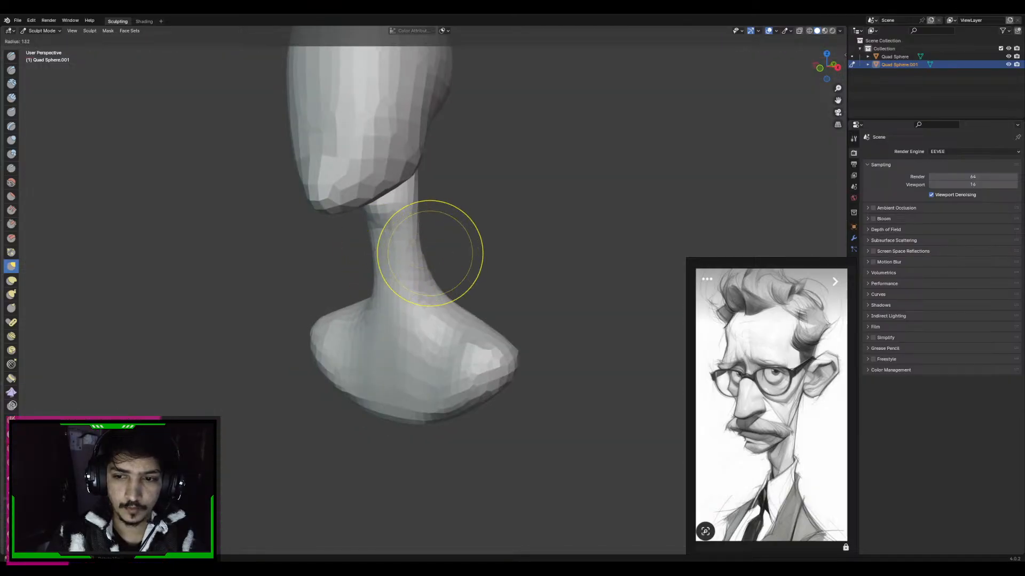
click(493, 251)
click(365, 241)
scroll(352, 235, up, 3)
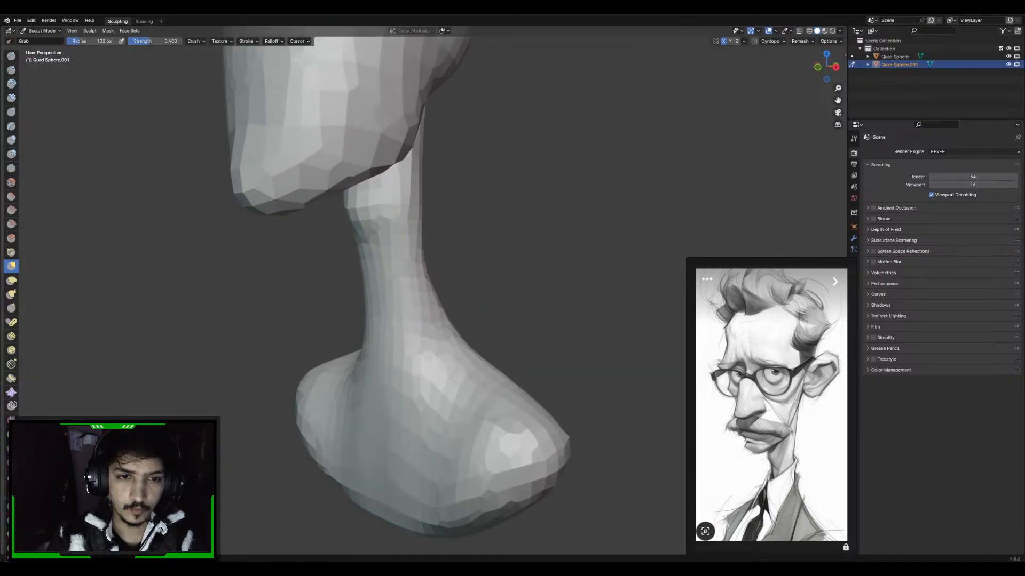
middle_drag(381, 219, 382, 227)
key(f)
click(380, 238)
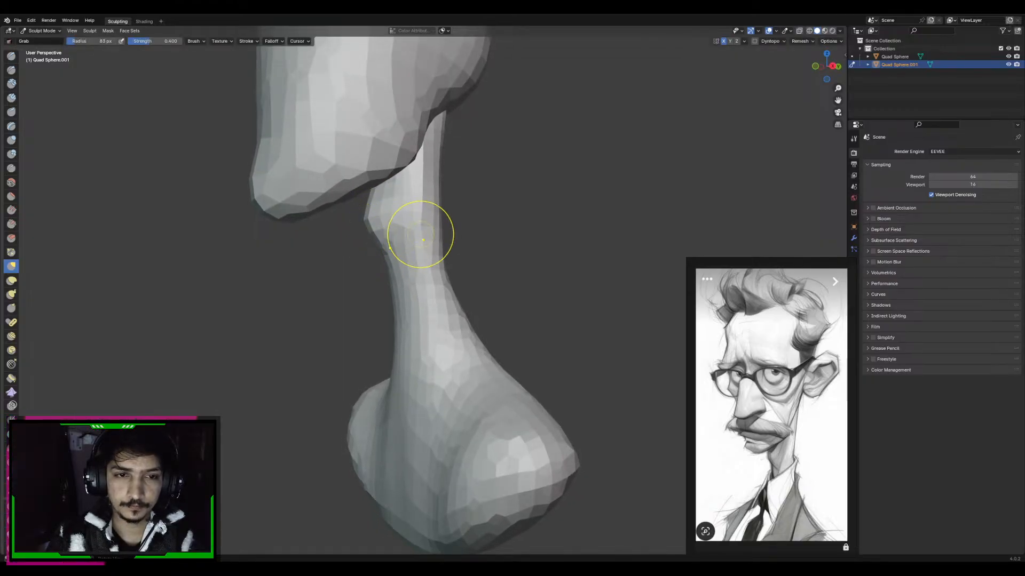
scroll(423, 240, down, 5)
shift+middle_drag(429, 265, 435, 286)
Switch sculpting to the head and refine the back of the skull from the side with the Grab brush at about 174 px radius
key(f)
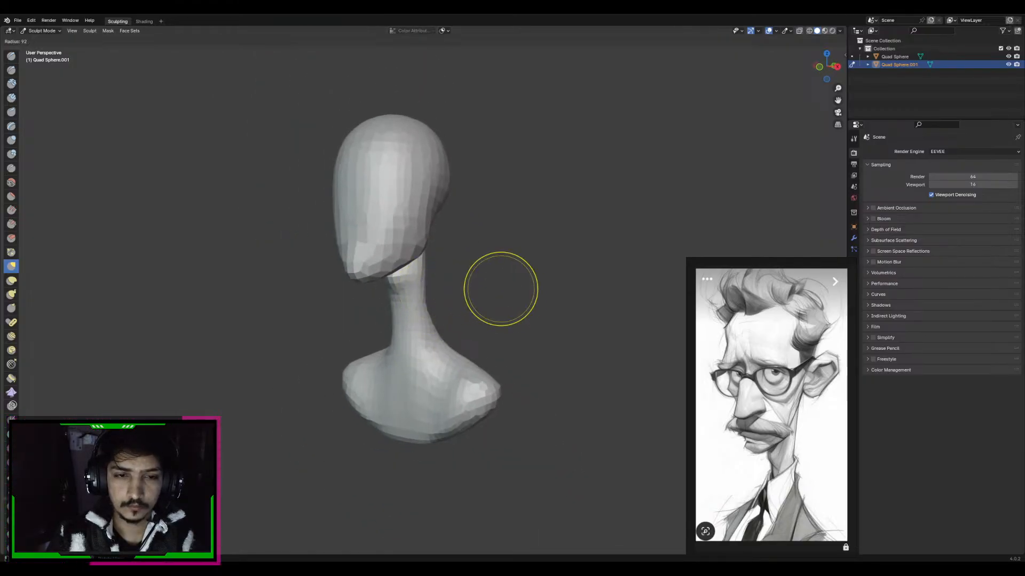
click(538, 289)
key(alt+q)
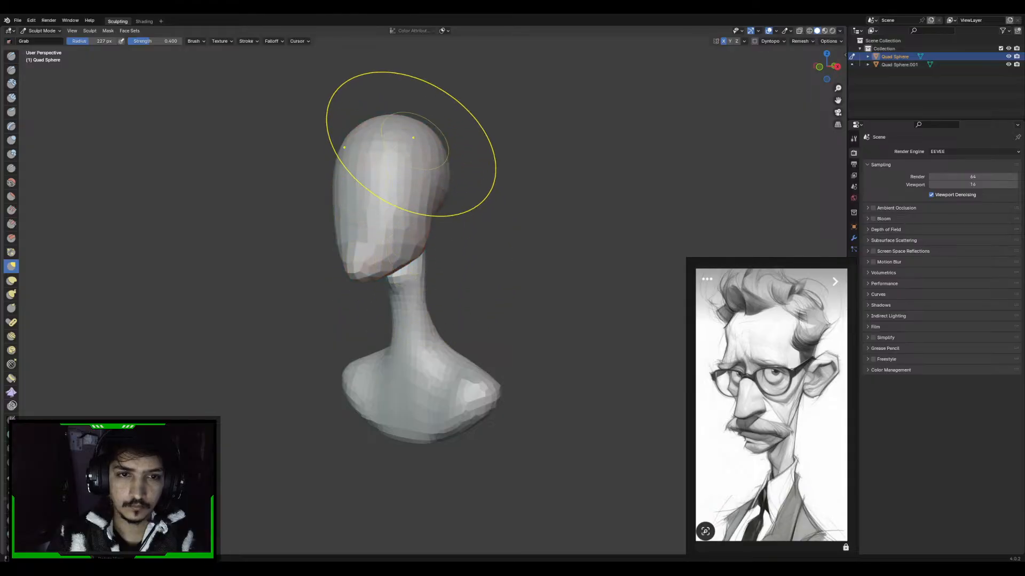
shift+middle_drag(414, 143, 425, 231)
key(f)
click(515, 210)
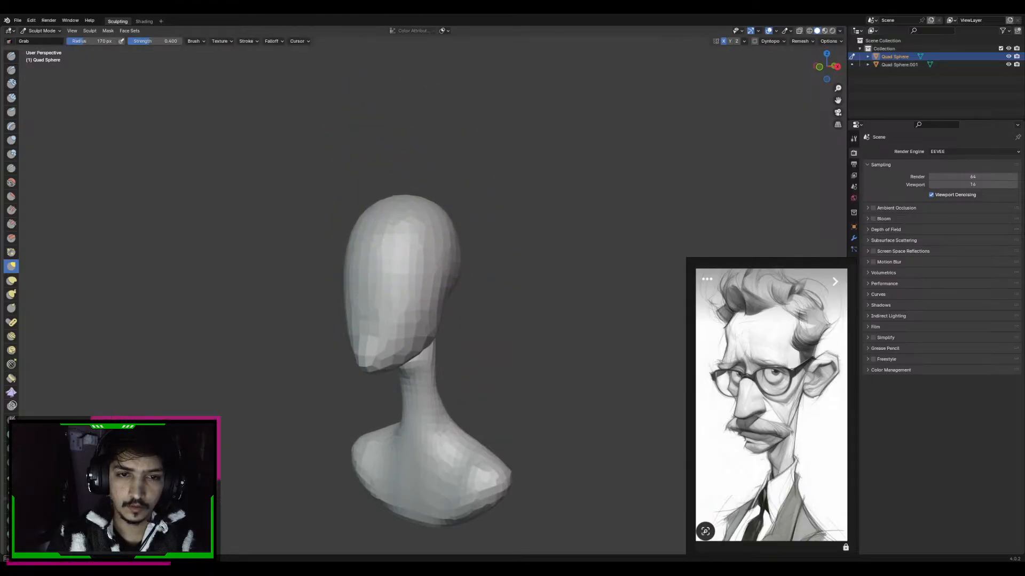
key(KP_3)
key(f)
click(574, 223)
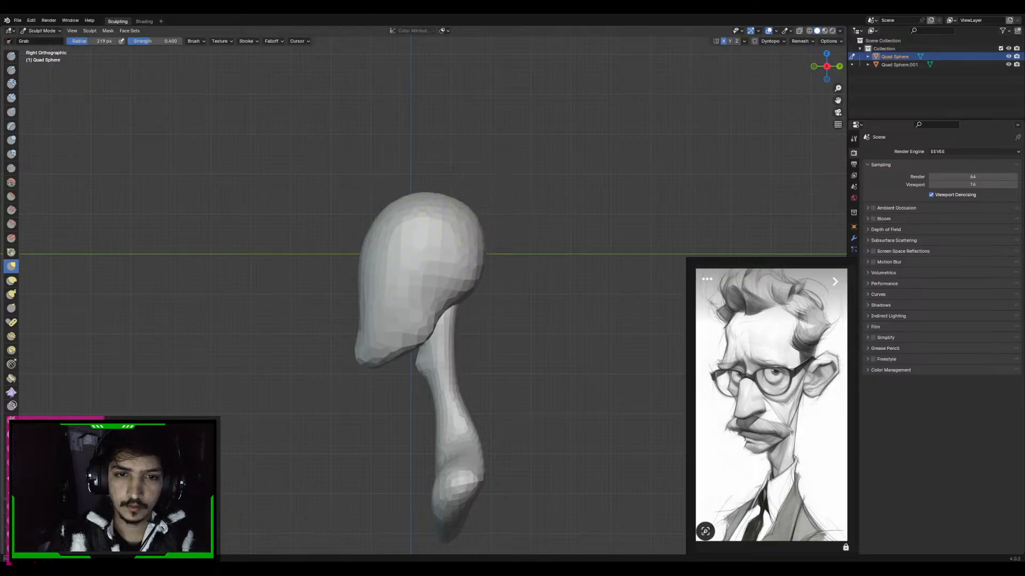
key(f)
click(452, 225)
drag(470, 217, 466, 226)
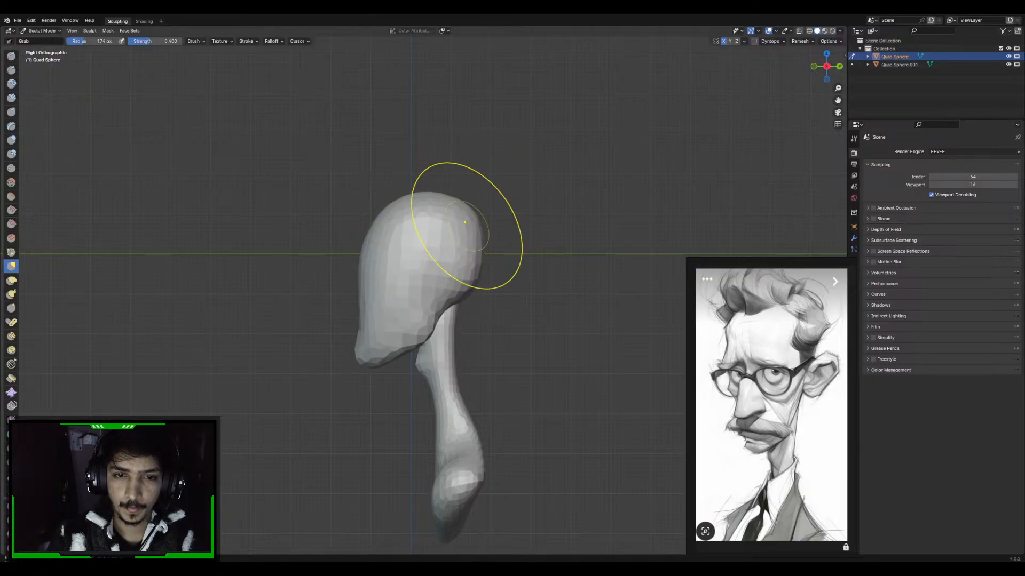
middle_drag(407, 240, 497, 235)
shift+middle_drag(478, 338, 469, 258)
key(f)
click(590, 352)
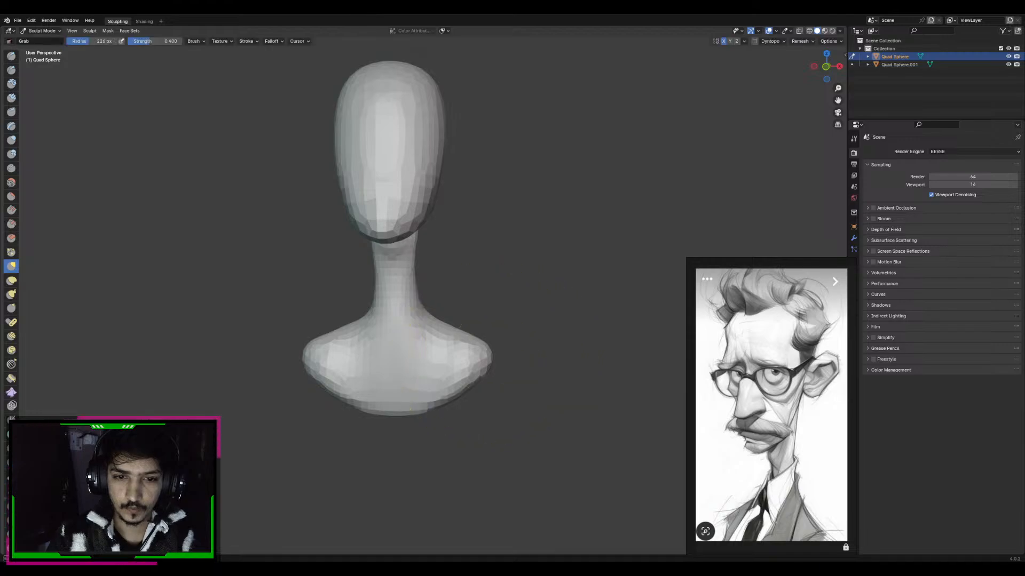
Switch sculpting to the neck and shoulders, pull the shoulder ends inward and extend the chest's lower edge downward with the Grab brush
key(alt+q)
key(f)
click(493, 357)
mouse_move(488, 356)
mouse_down()
mouse_move(453, 375)
mouse_move(472, 361)
mouse_up()
key(f)
click(446, 370)
mouse_move(463, 351)
mouse_down()
mouse_move(451, 399)
mouse_move(463, 410)
mouse_move(415, 425)
mouse_move(411, 441)
mouse_up()
Taper the sides of the chest below the shoulders and even out the shoulder tops with the Grab brush at about 144 px radius
key(f)
click(497, 369)
key(f)
click(481, 396)
key(f)
click(460, 374)
drag(464, 397, 445, 402)
key(f)
click(440, 396)
key(f)
click(483, 402)
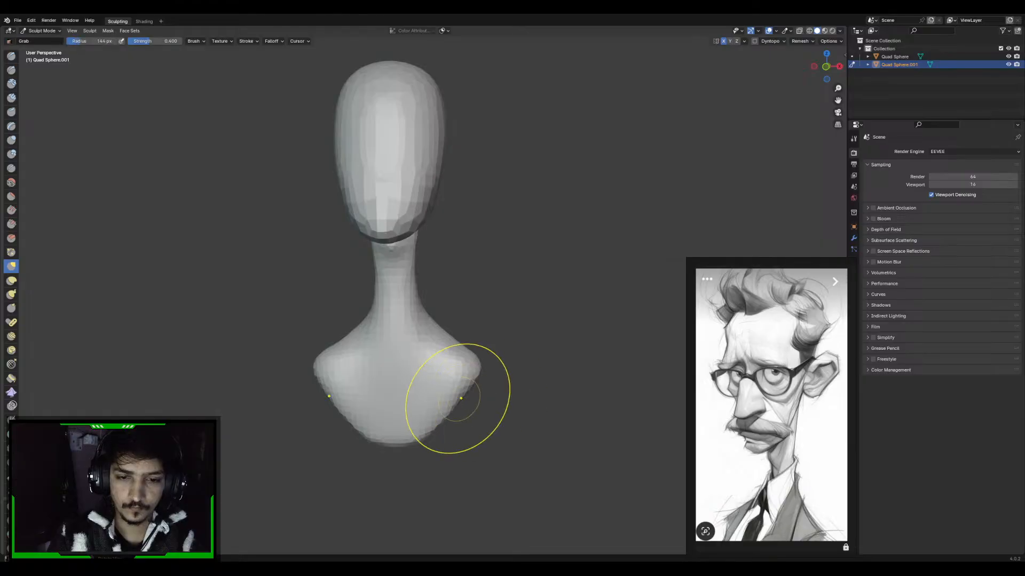
shift+middle_drag(475, 349, 480, 348)
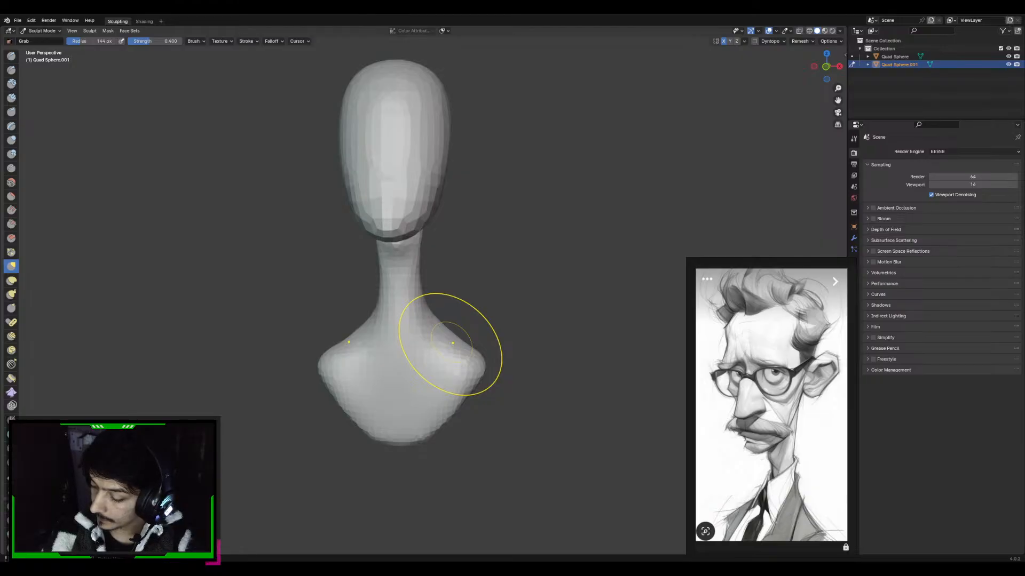
key(KP_3)
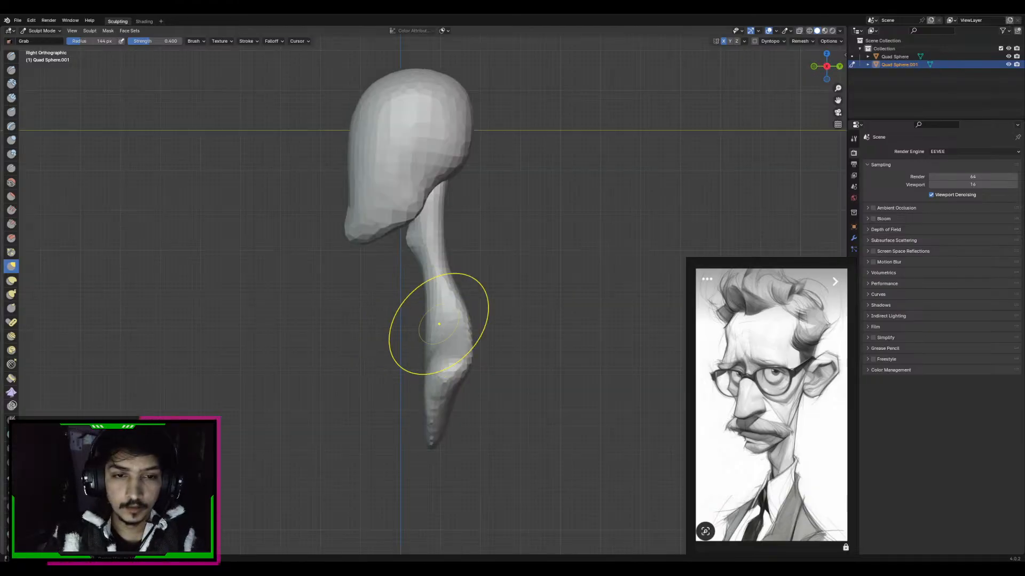
key(KP_1)
key(KP_3)
scroll(486, 272, up, 4)
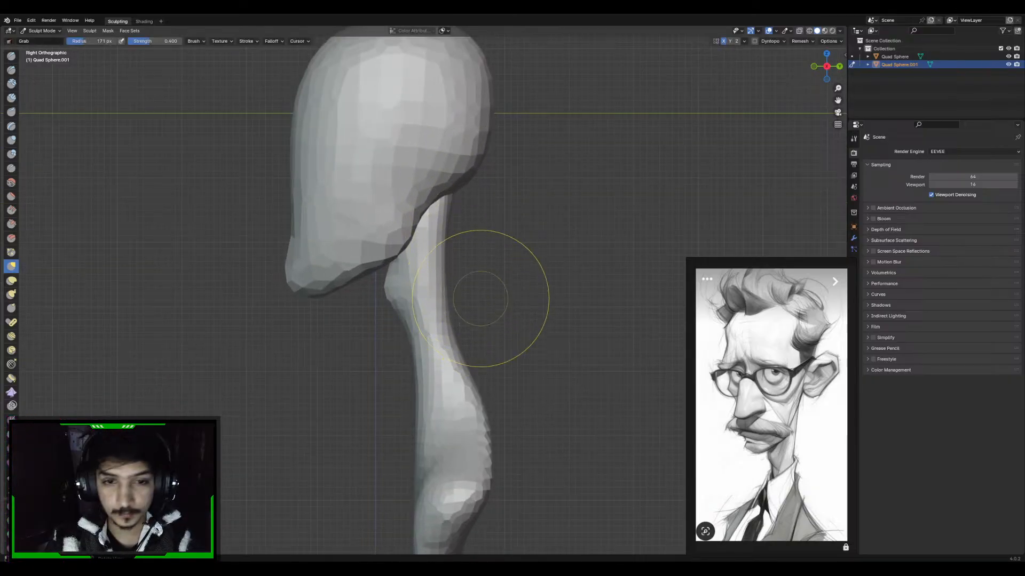
key(f)
click(454, 248)
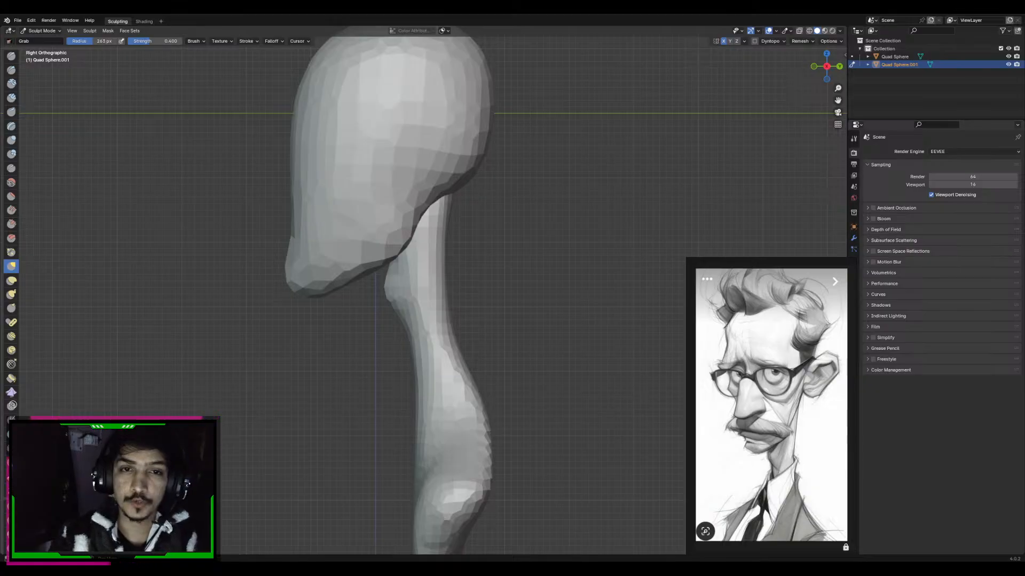
key(KP_1)
key(f)
click(522, 252)
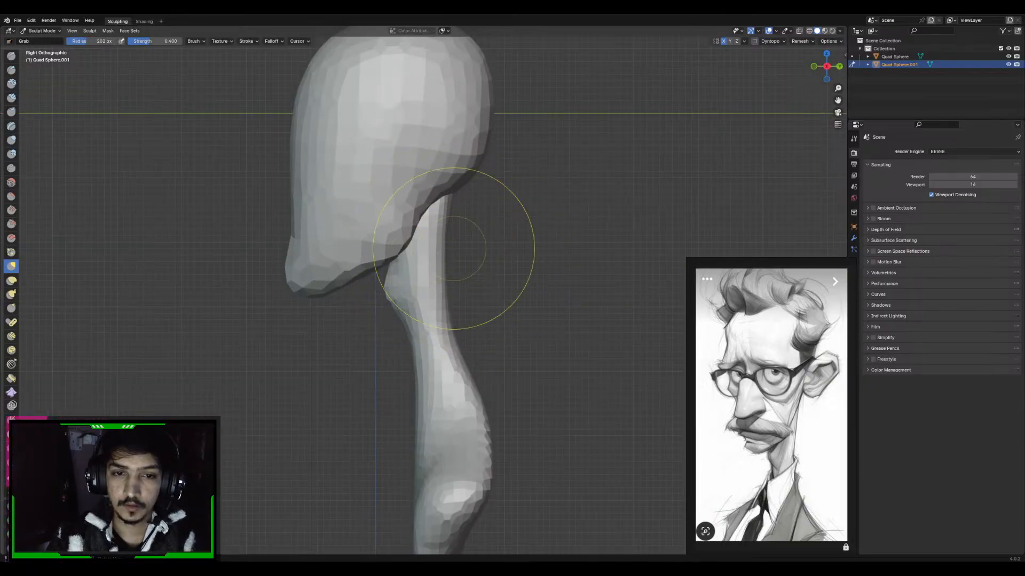
mouse_move(512, 236)
shift+middle_down()
mouse_move(460, 245)
mouse_move(480, 250)
mouse_move(495, 281)
shift+middle_up()
mouse_move(496, 281)
alt+middle_down()
mouse_move(431, 286)
mouse_move(496, 281)
mouse_move(487, 247)
alt+middle_up()
key(])
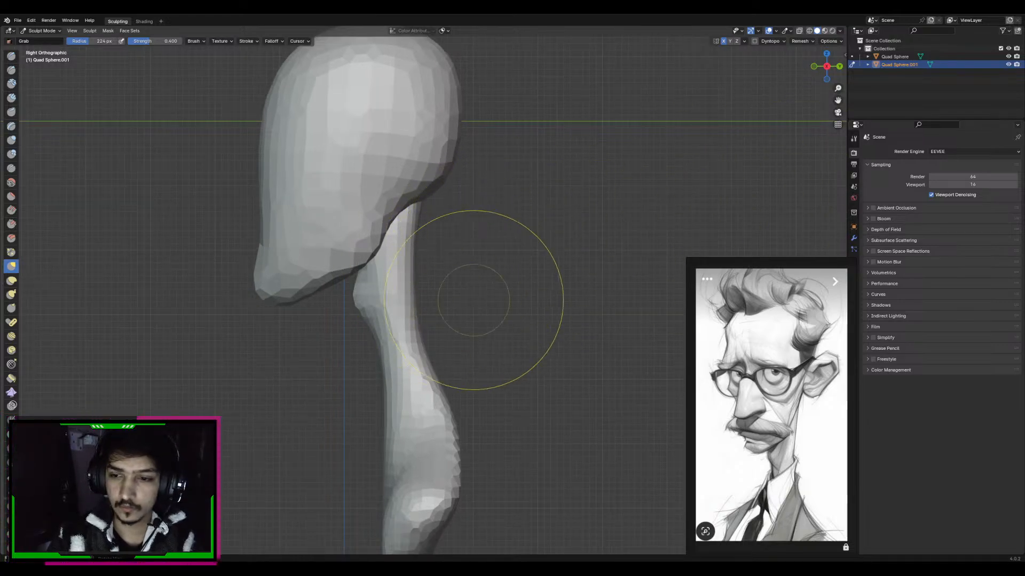
key(])
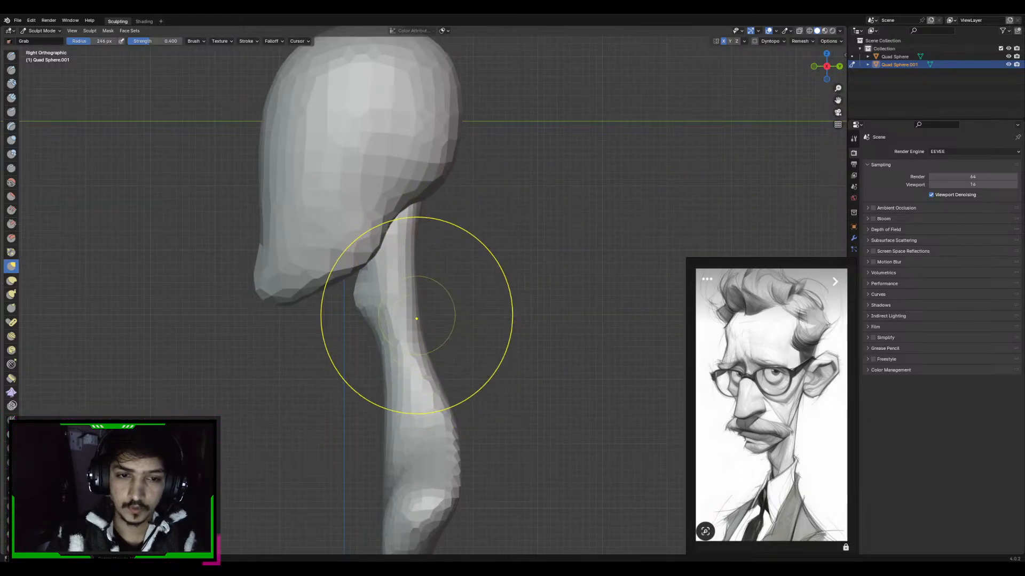
Refine the front of the neck below the throat from the side with the Grab brush at about 101 px radius
key([)
key([)
key([)
key([)
key([)
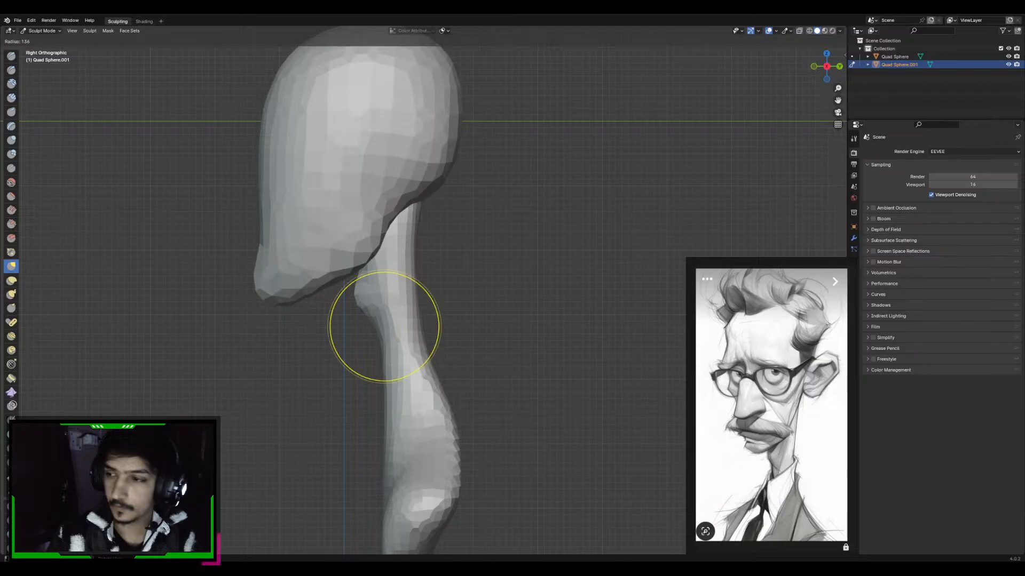
key([)
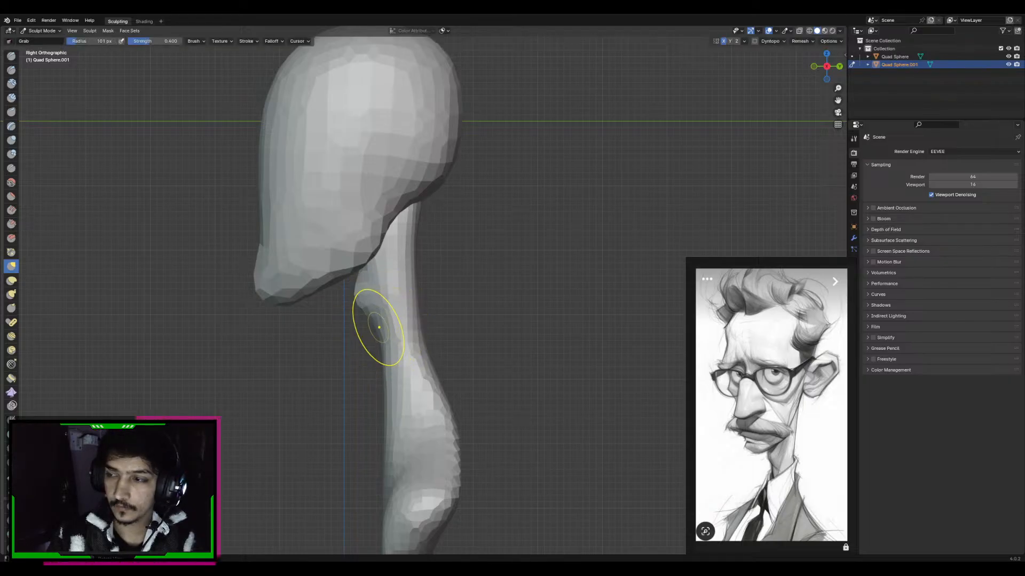
mouse_move(427, 361)
shift+middle_down()
mouse_move(428, 335)
mouse_move(449, 370)
shift+middle_up()
key(f)
click(460, 336)
middle_drag(388, 355, 428, 359)
Adjust the shoulder ends and upper-back profile with the Grab brush, using radii of about 196 and 233 px
key(d)
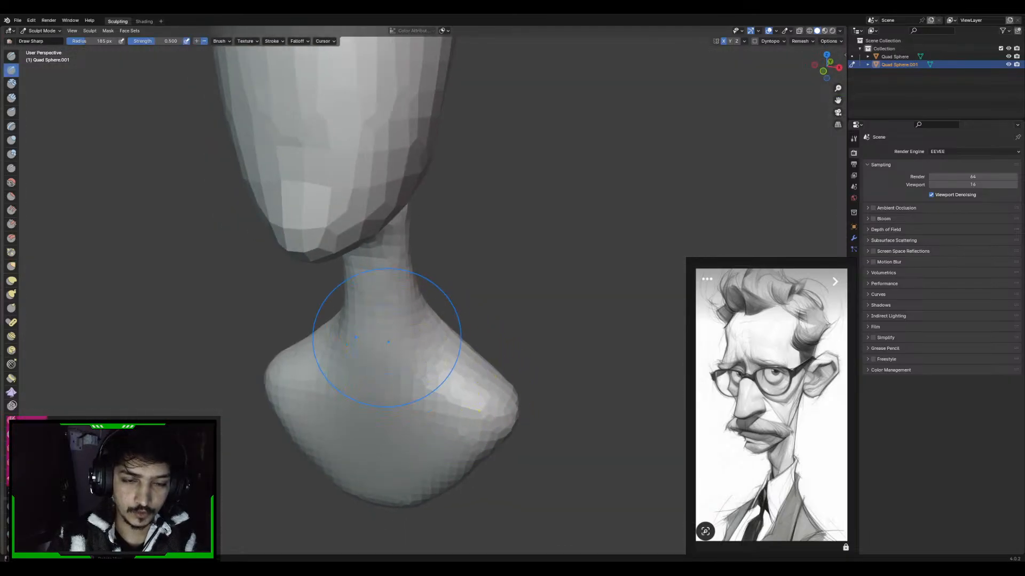
drag(374, 371, 377, 406)
middle_drag(379, 470, 409, 320)
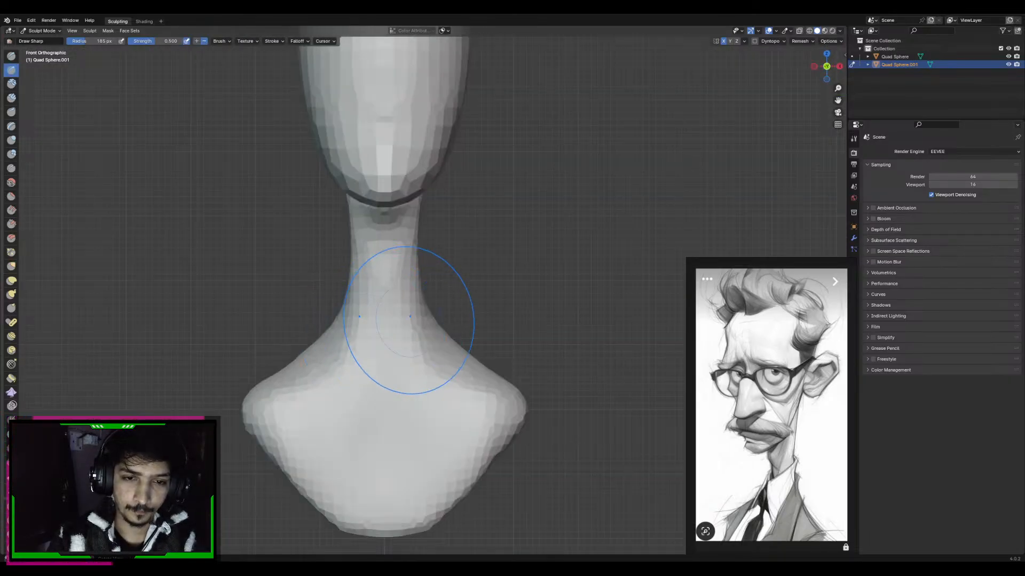
shift+middle_drag(384, 495, 375, 468)
key(g)
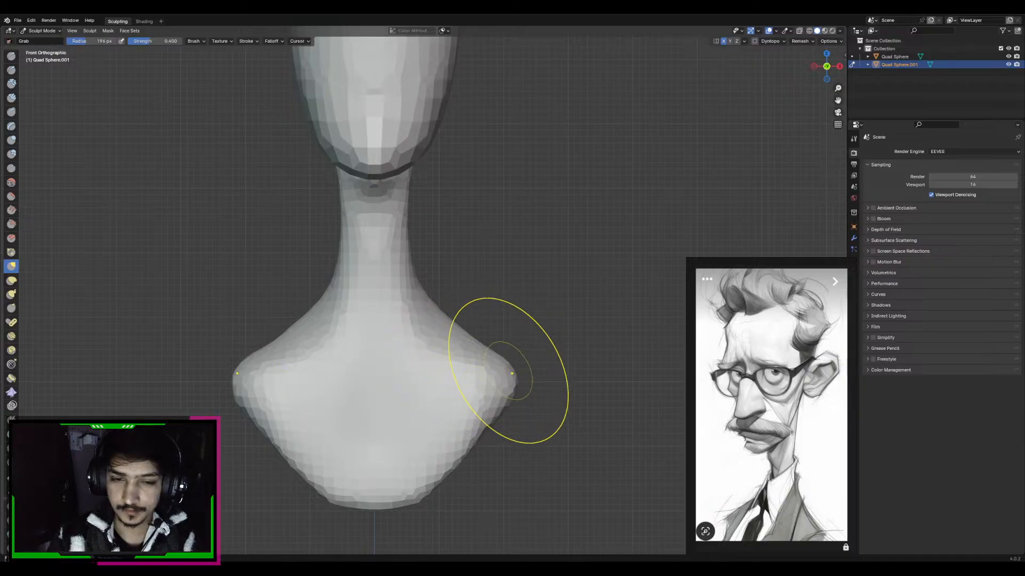
key(KP_3)
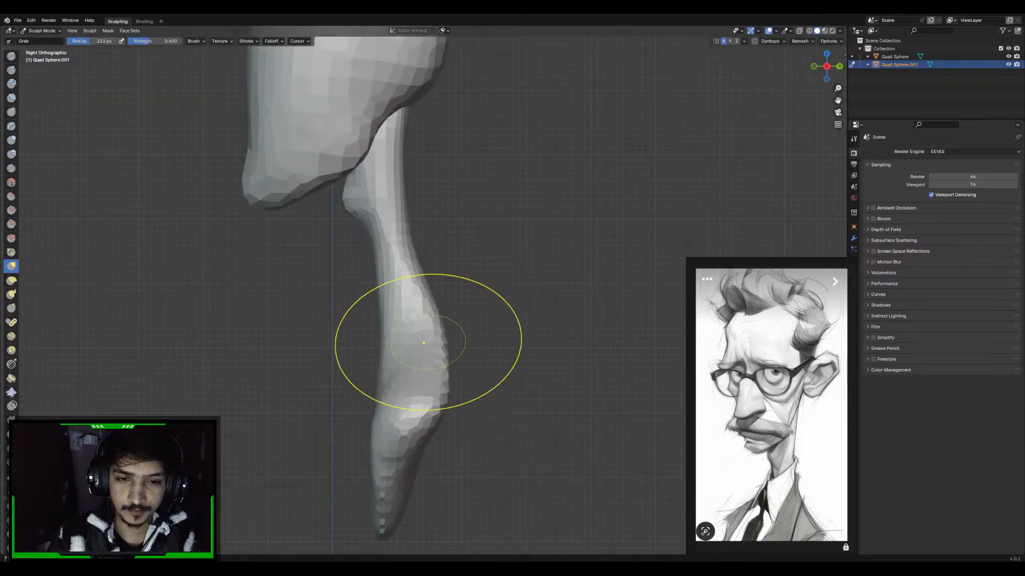
mouse_move(423, 343)
middle_down()
mouse_move(378, 366)
mouse_move(451, 366)
mouse_move(417, 336)
middle_up()
Build up the back of the shoulders with the Draw brush, using radii of about 205 and 190 px
key(x)
key(f)
click(408, 339)
middle_drag(373, 369, 365, 356)
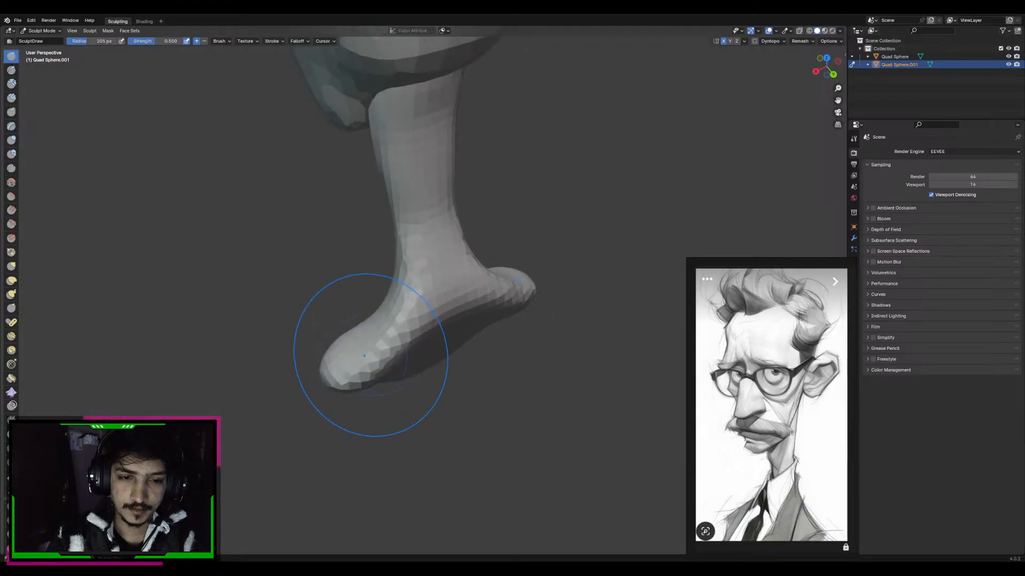
mouse_move(320, 380)
middle_down()
mouse_move(486, 360)
mouse_move(515, 320)
middle_up()
mouse_move(515, 320)
middle_down()
mouse_move(510, 343)
mouse_move(460, 346)
middle_up()
key(f)
click(507, 327)
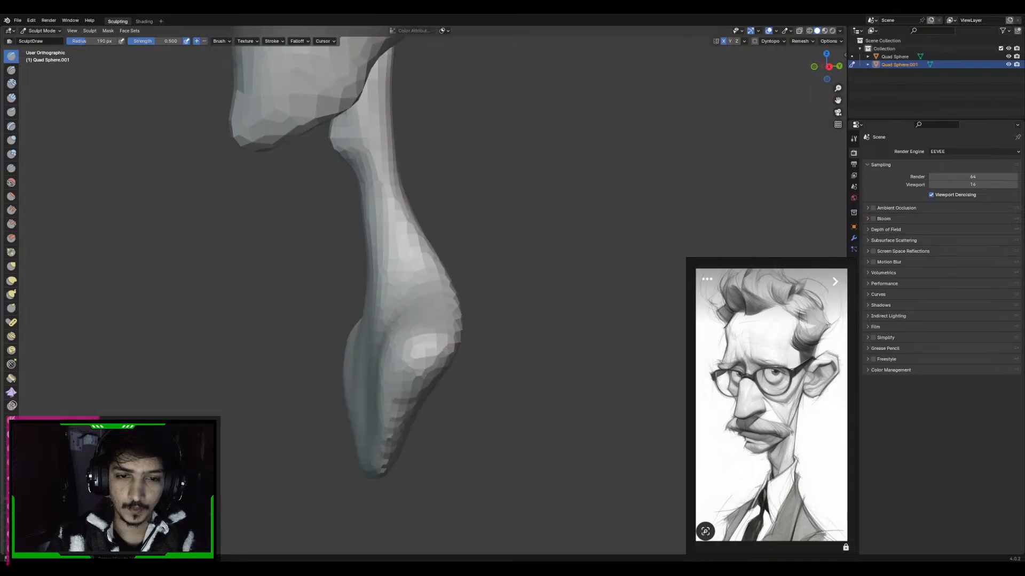
Switch sculpting to the head, set its voxel size to about 0.164 m and remesh it
key(KP_1)
key(2)
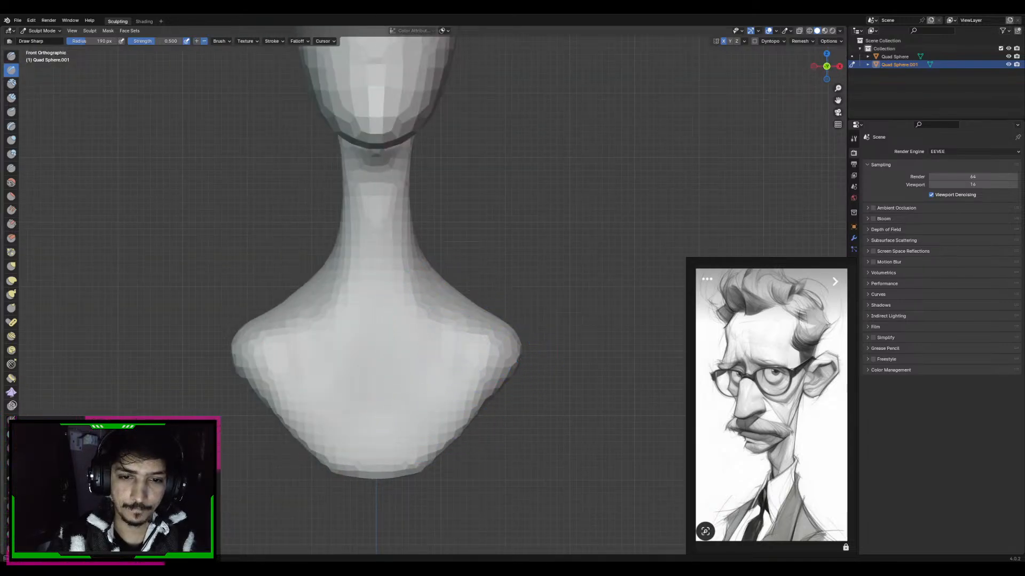
shift+middle_drag(435, 152, 449, 406)
ctrl+middle_drag(449, 406, 443, 367)
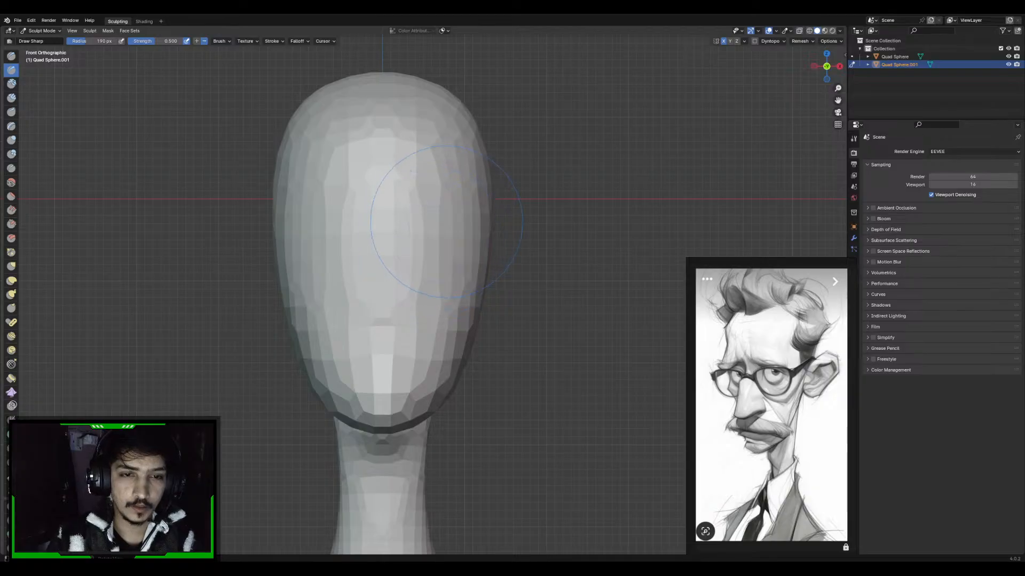
key(alt+q)
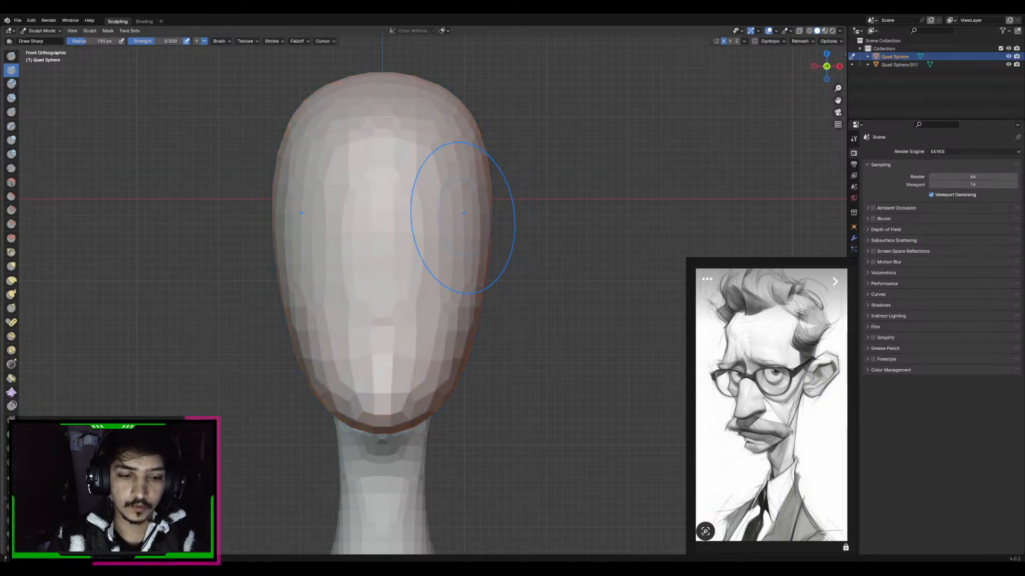
key(shift+r)
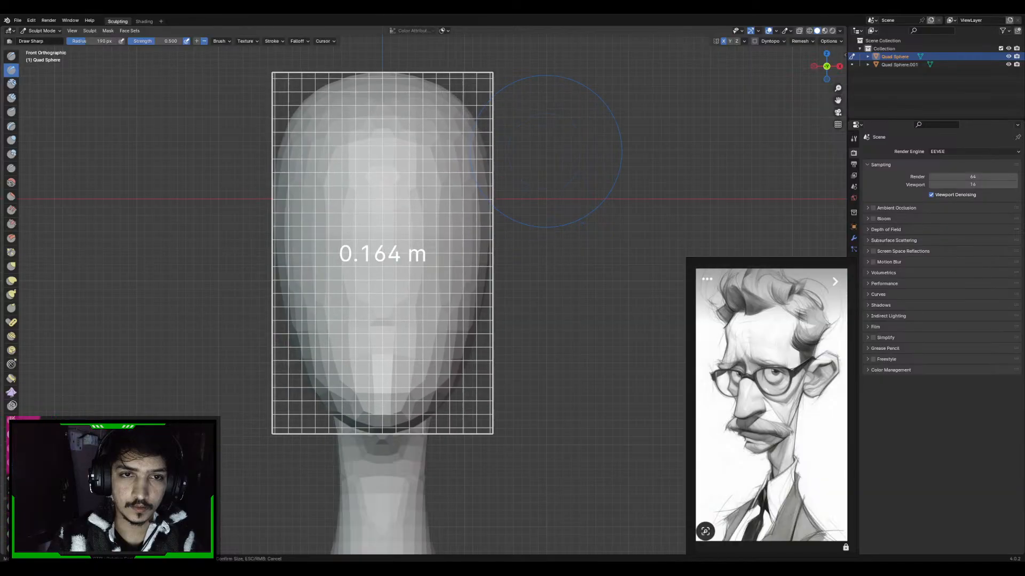
click(547, 148)
key(ctrl+r)
shift+middle_drag(547, 147, 544, 175)
Carve the eye sockets and the sides of the nose into the face with the Draw Sharp brush at about 144 px radius
key(g)
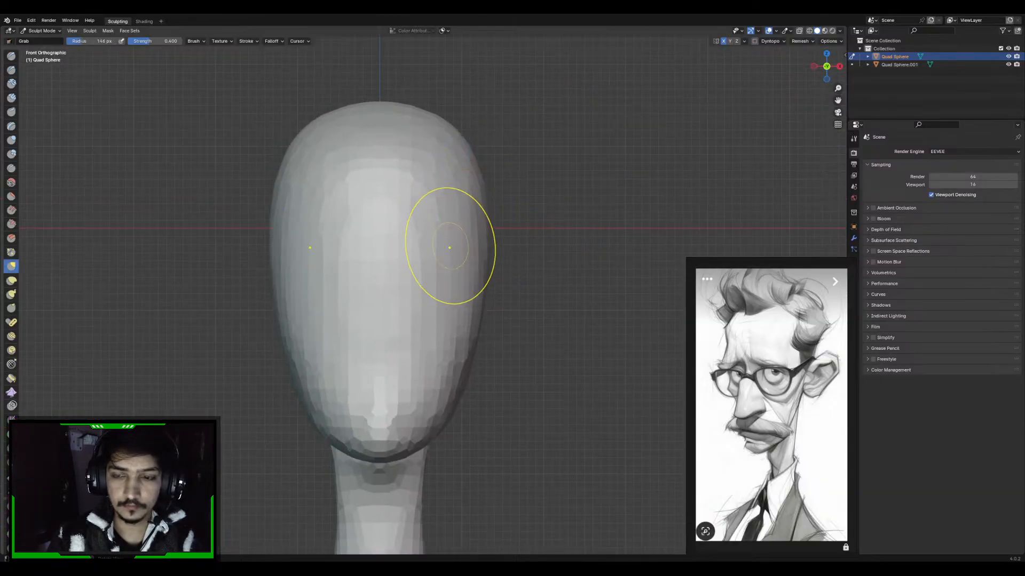
key(x)
key(c)
key(x)
key(c)
key(x)
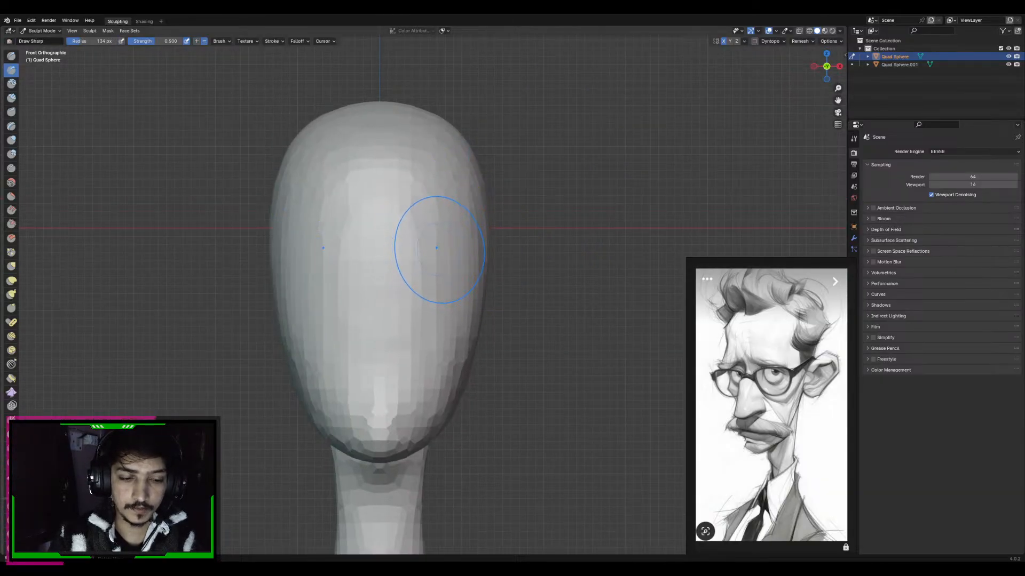
key(f)
click(443, 247)
mouse_move(433, 254)
mouse_down()
mouse_move(421, 262)
mouse_move(414, 330)
mouse_up()
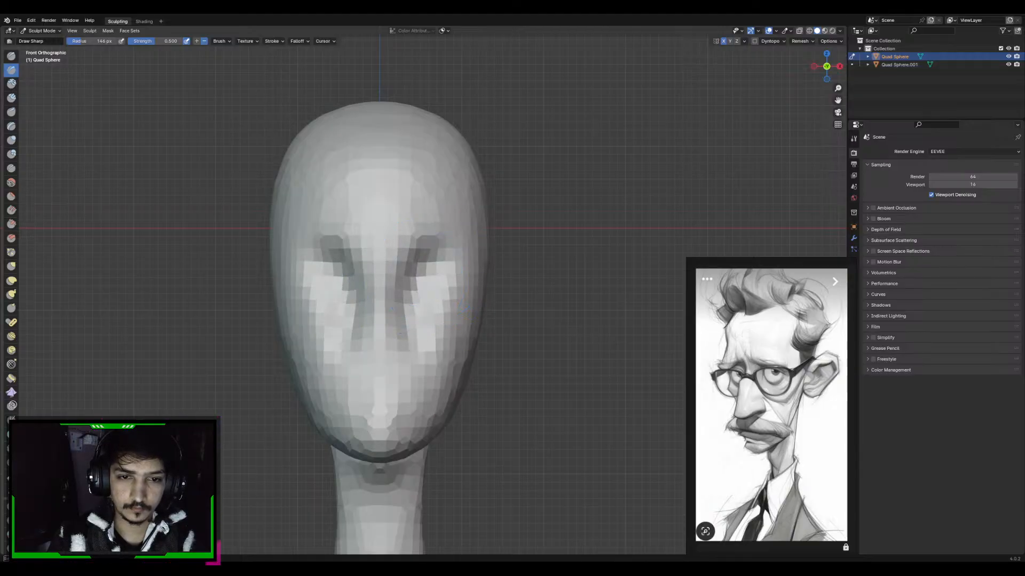
drag(442, 261, 433, 280)
scroll(432, 277, up, 3)
mouse_move(430, 275)
middle_down()
mouse_move(312, 281)
mouse_move(342, 273)
middle_up()
mouse_move(342, 272)
shift+middle_down()
mouse_move(450, 248)
mouse_move(427, 251)
shift+middle_up()
scroll(450, 249, down, 4)
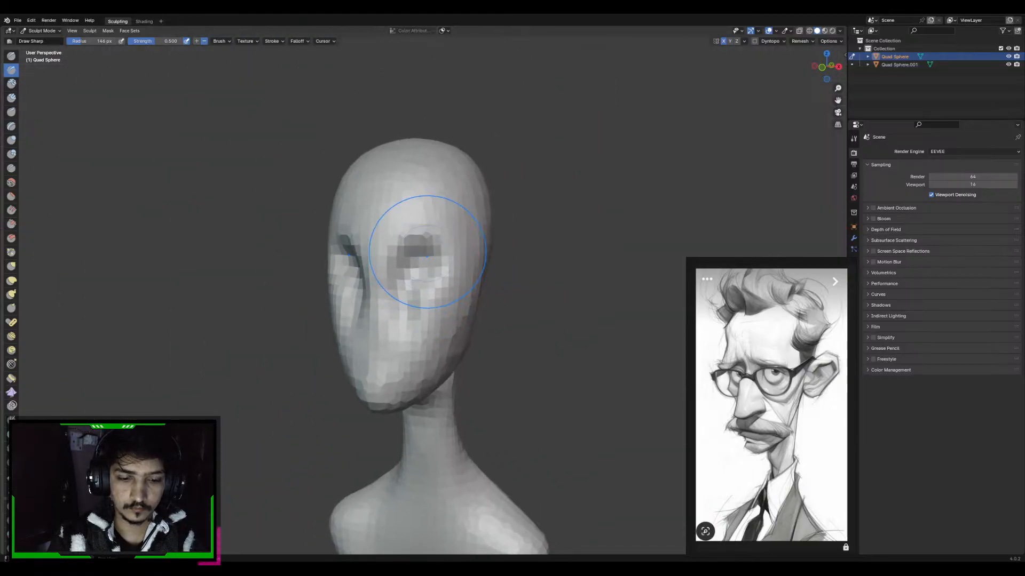
Set the viewport's focal length to 85 mm
key(n)
click(841, 75)
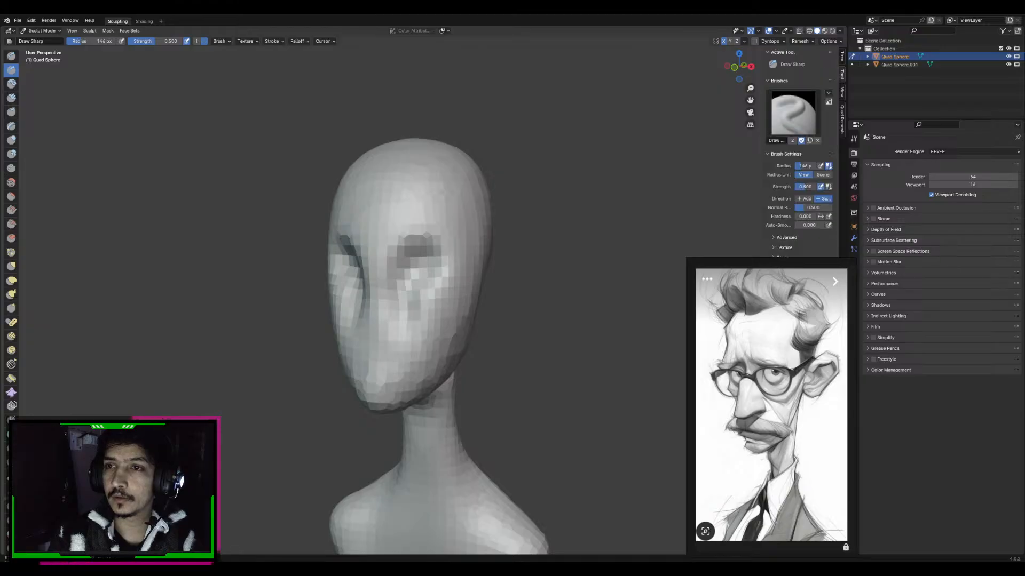
click(842, 92)
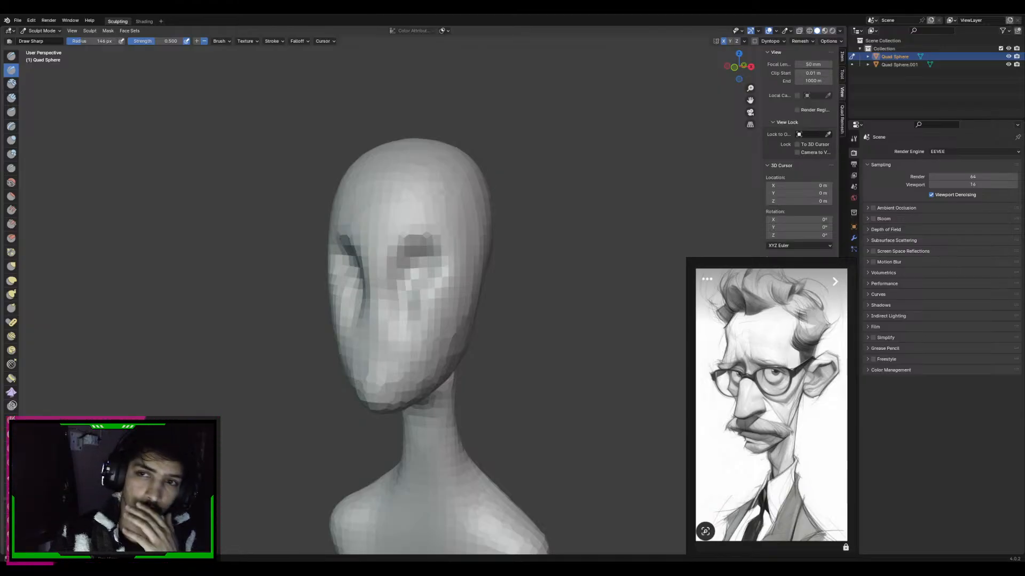
drag(763, 160, 721, 160)
click(800, 64)
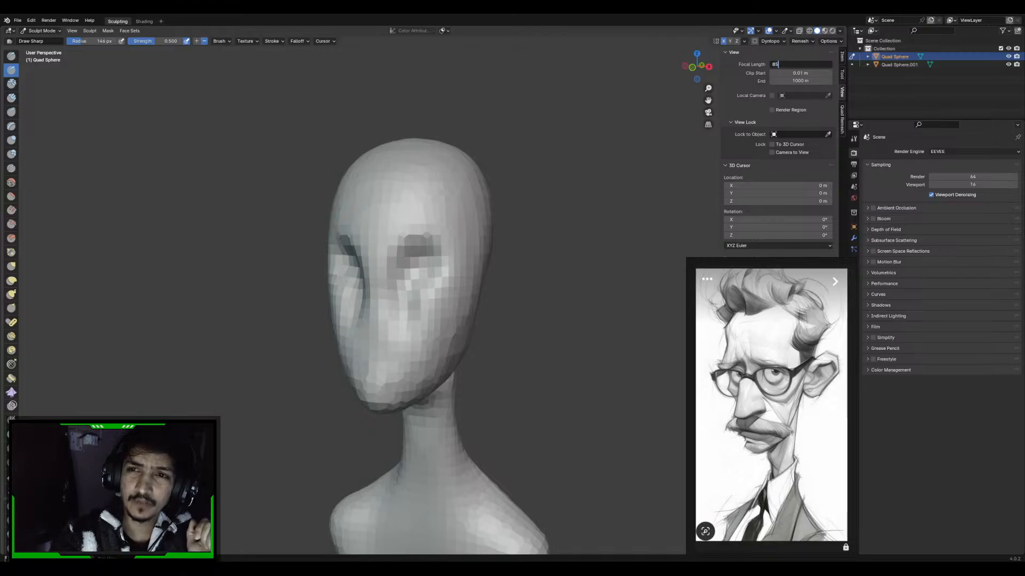
key(Return)
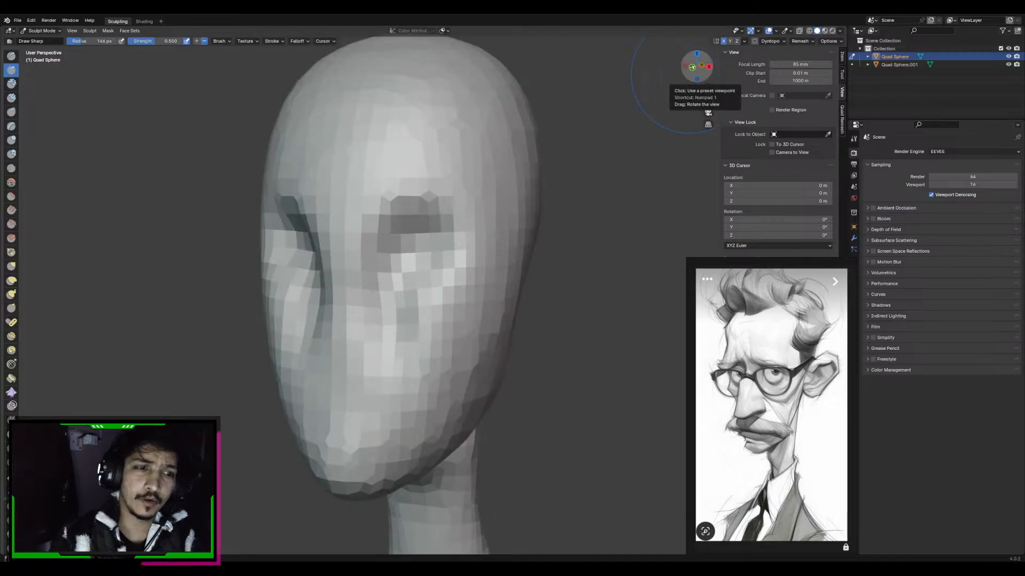
Examine the proportions of the head, neck and shoulders from the front and side with the new focal length
key(ctrl+KP_3)
key(KP_1)
scroll(467, 240, down, 5)
mouse_move(489, 287)
shift+middle_down()
mouse_move(413, 283)
mouse_move(510, 263)
mouse_move(529, 246)
mouse_move(488, 278)
mouse_move(489, 292)
shift+middle_up()
scroll(478, 274, up, 3)
scroll(488, 278, up, 1)
shift+middle_drag(499, 227, 501, 245)
scroll(501, 245, up, 1)
scroll(498, 237, down, 4)
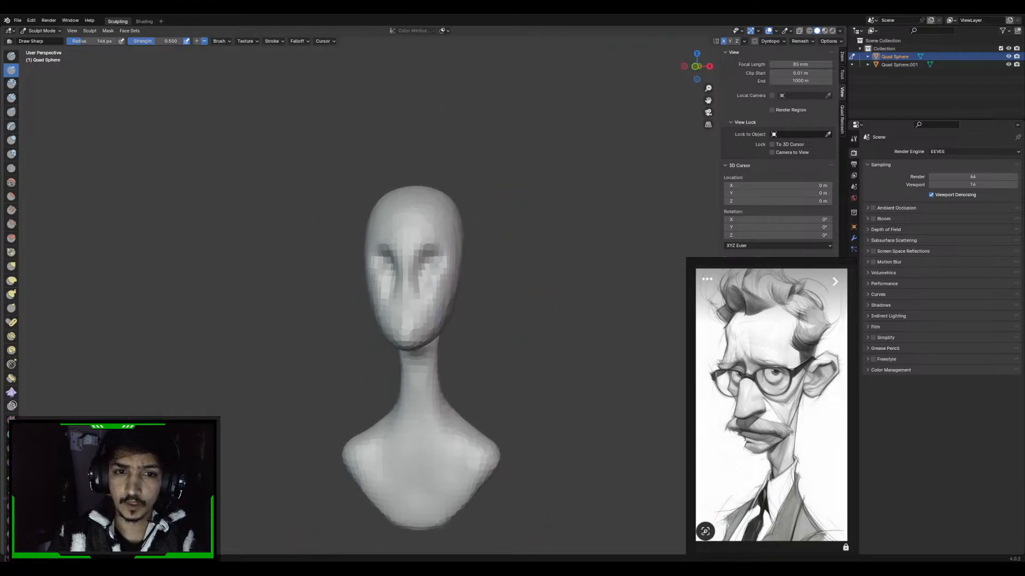
Examine the carved eye sockets and nose sides from the front, then the head's profile
scroll(497, 236, down, 1)
scroll(499, 257, up, 5)
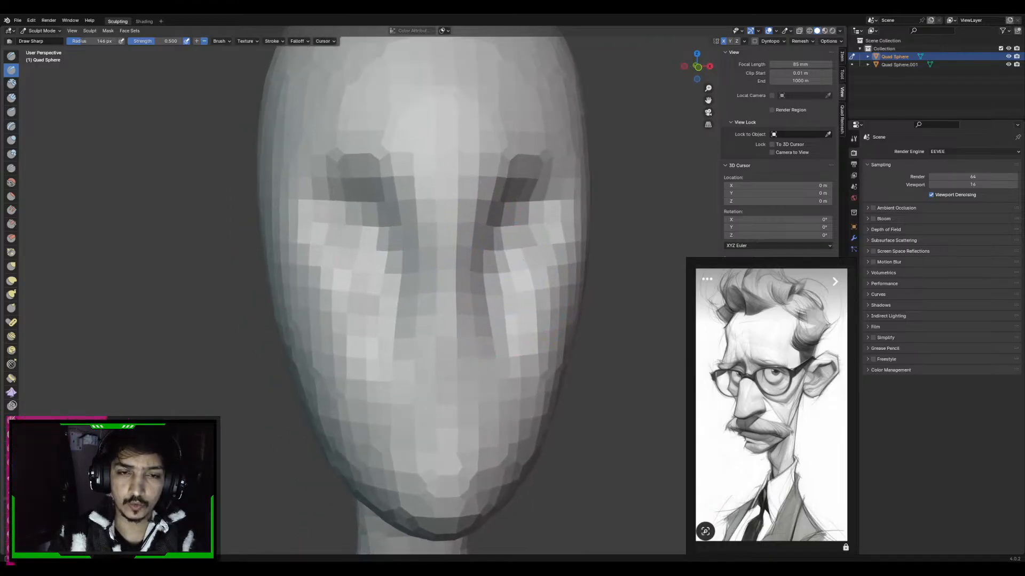
middle_drag(499, 256, 488, 259)
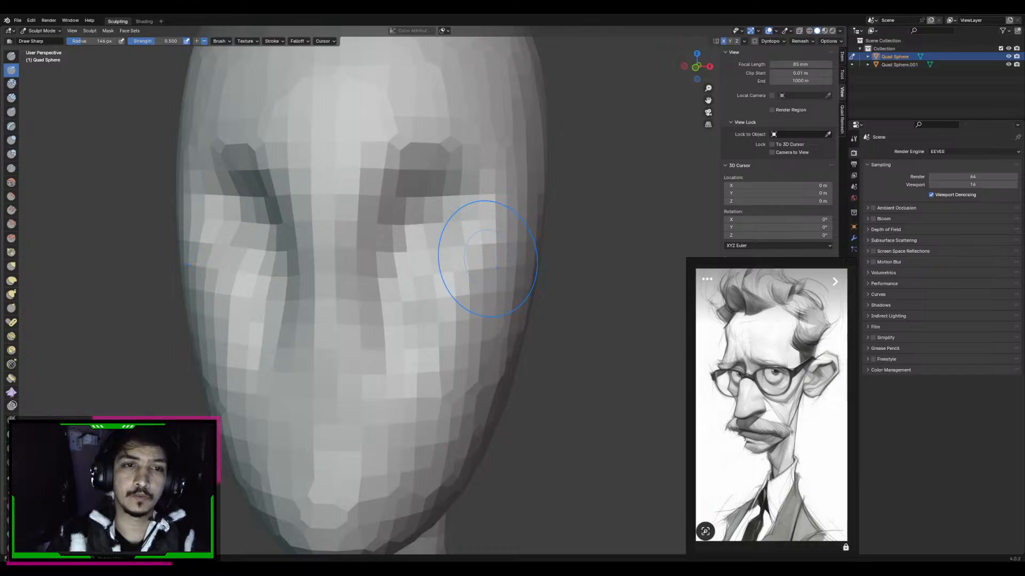
scroll(480, 219, down, 5)
shift+middle_drag(510, 274, 510, 295)
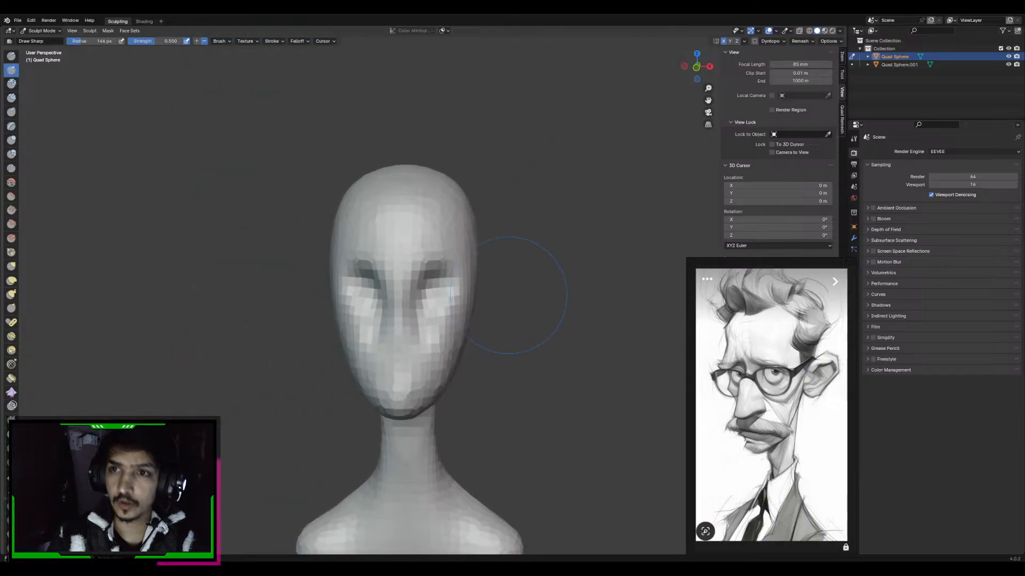
scroll(542, 243, up, 1)
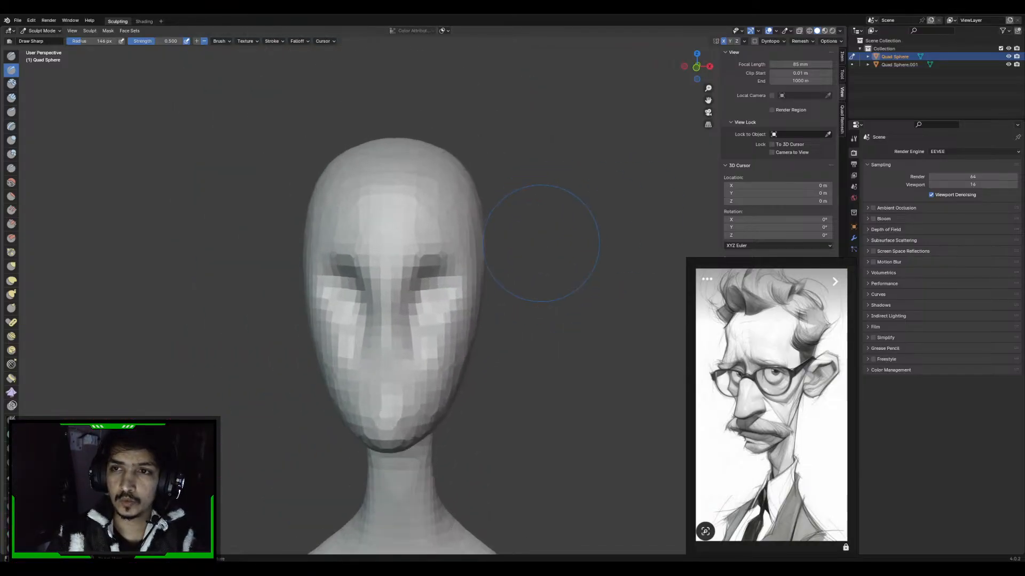
shift+middle_drag(539, 252, 545, 256)
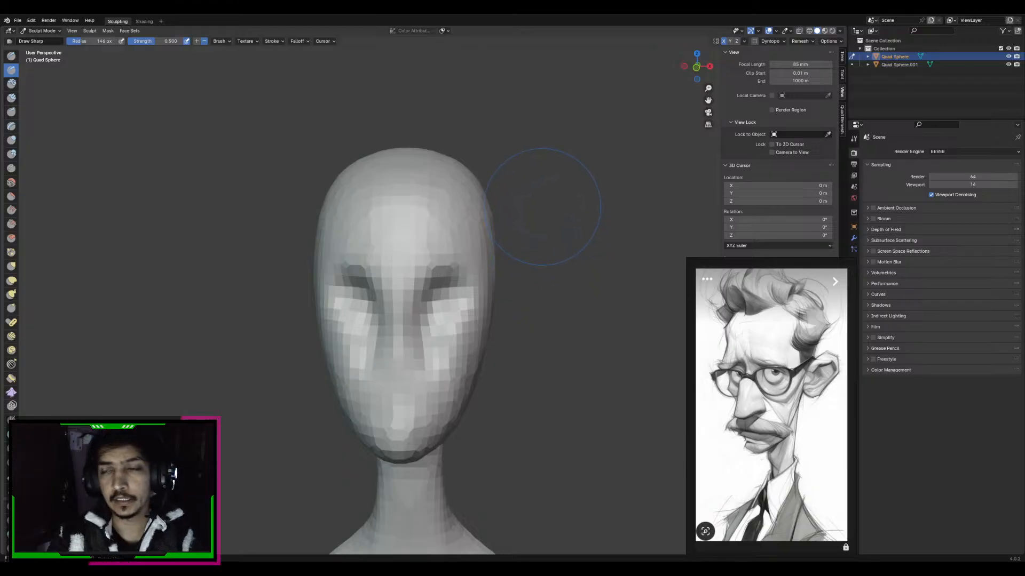
shift+middle_drag(544, 293, 547, 289)
key(KP_3)
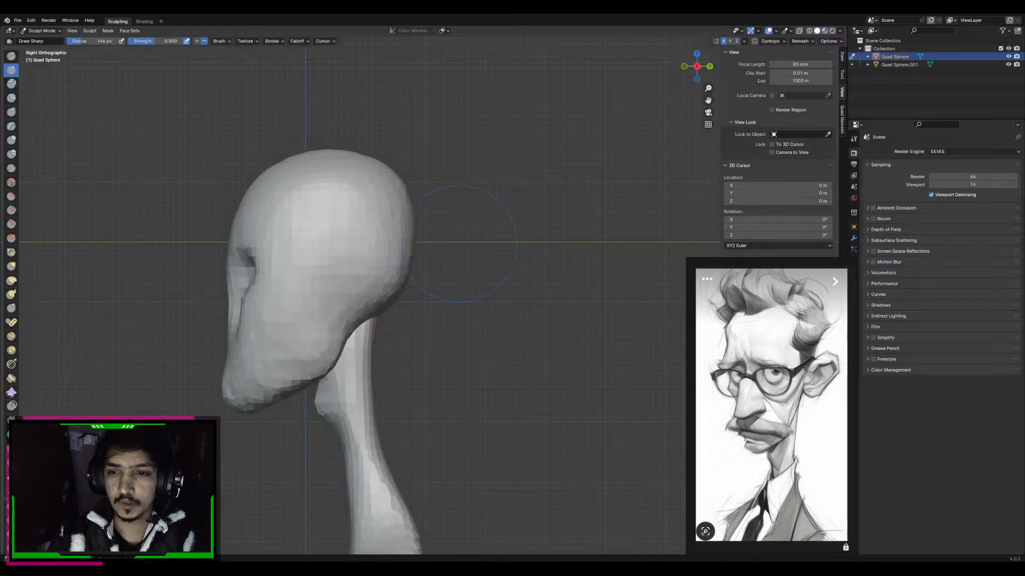
Reshape the back of the skull in the side view with the Grab brush at about 251 px radius
key(g)
key(f)
click(511, 217)
alt+middle_drag(511, 216, 411, 220)
shift+middle_drag(566, 226, 540, 251)
key(f)
click(539, 252)
key(f)
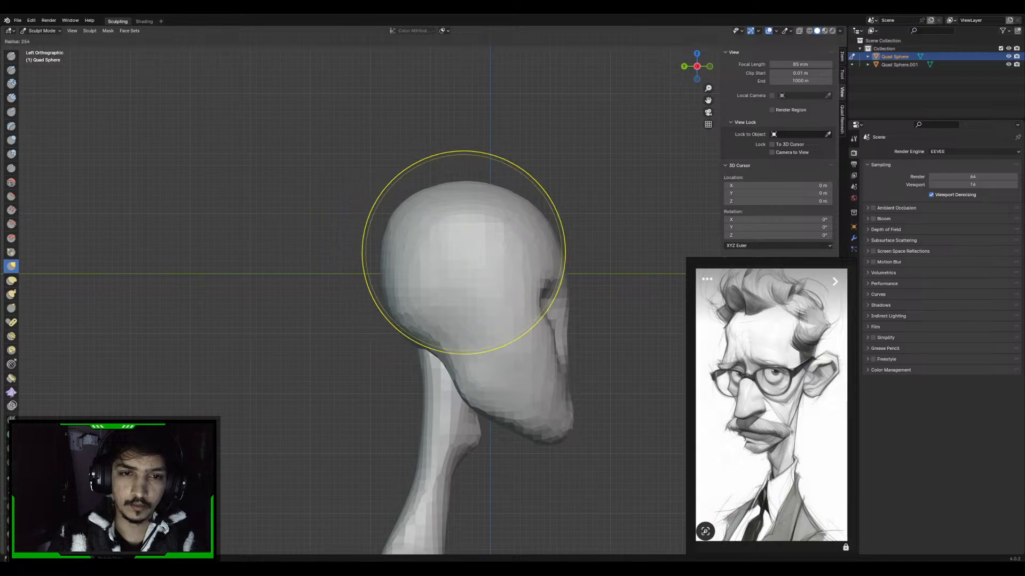
click(564, 252)
drag(414, 223, 418, 229)
drag(407, 225, 411, 232)
mouse_move(412, 242)
alt+middle_down()
mouse_move(464, 280)
mouse_move(444, 282)
alt+middle_up()
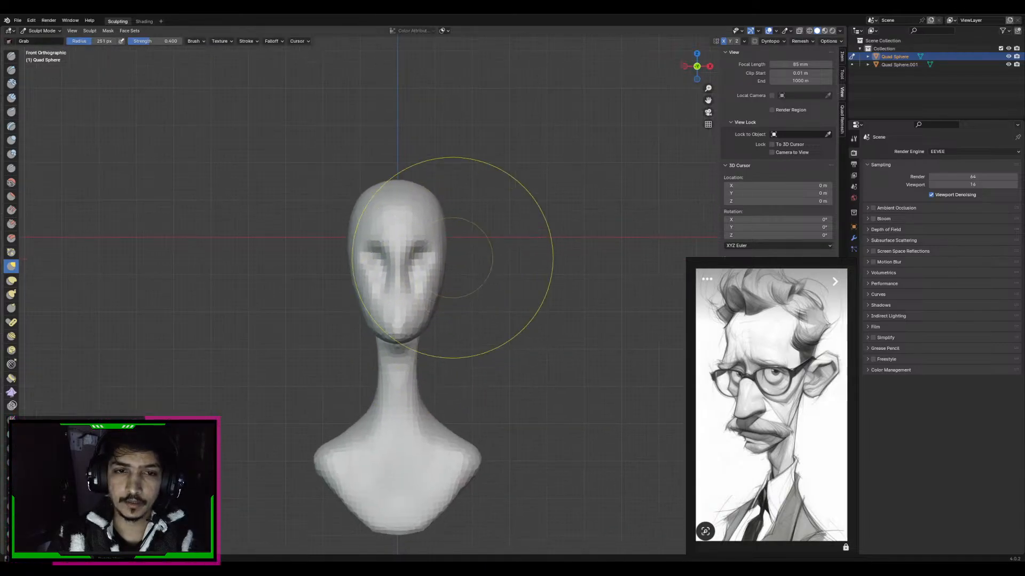
Deepen the creases along both sides of the nose with the Draw Sharp brush
scroll(480, 227, up, 2)
middle_drag(487, 239, 469, 233)
key(f)
click(457, 226)
scroll(465, 250, up, 2)
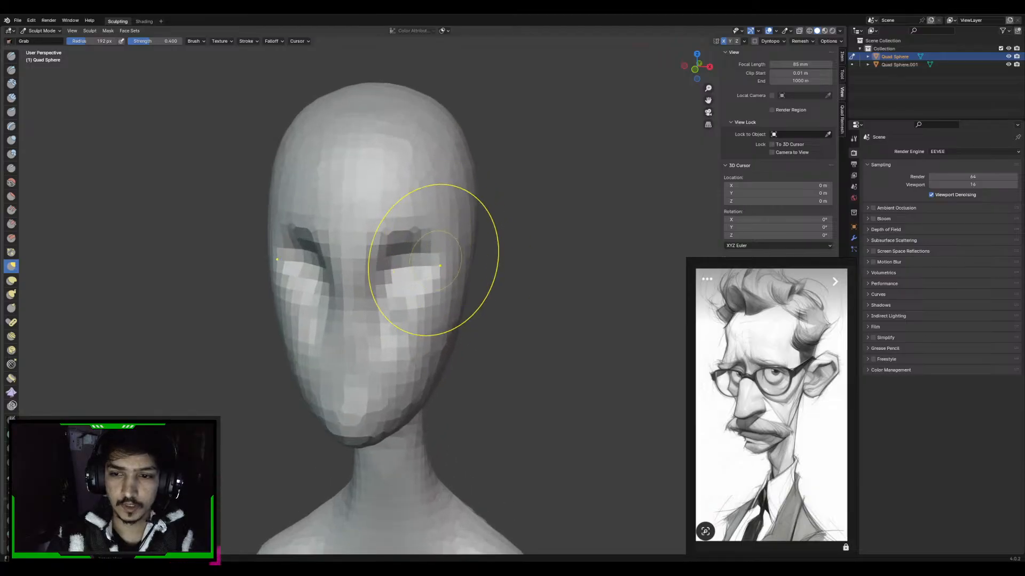
click(11, 70)
middle_drag(384, 284, 385, 267)
drag(380, 325, 406, 341)
Pull the nose forward out of the face from the side with the Grab brush at about 129 px radius
click(11, 267)
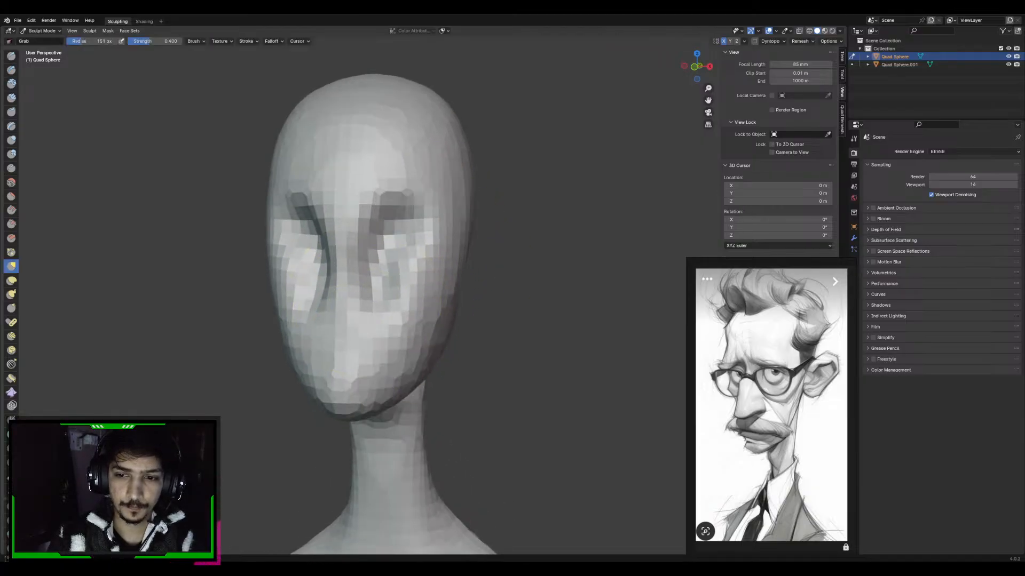
middle_drag(422, 267, 313, 274)
key(f)
click(337, 261)
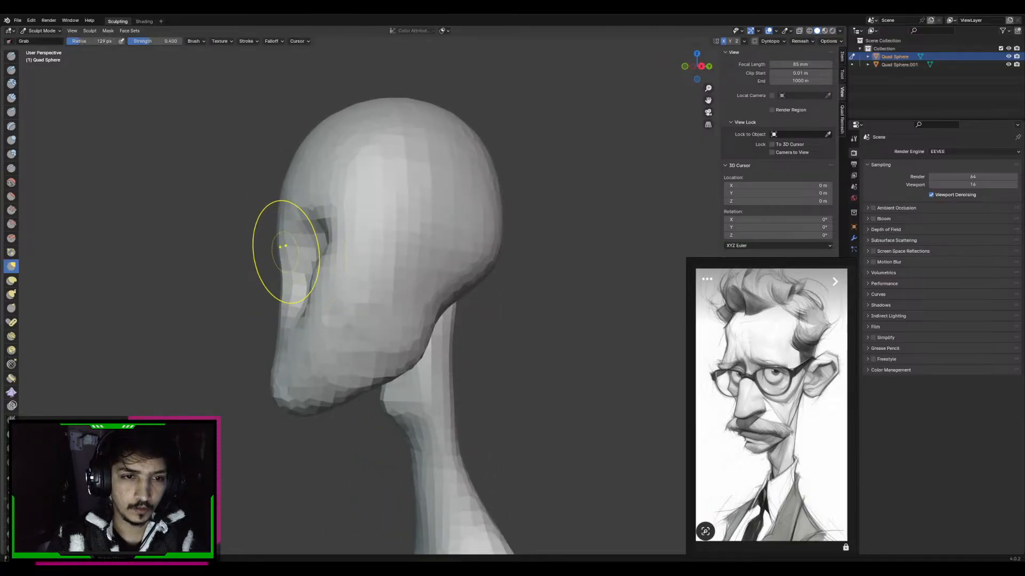
drag(291, 297, 261, 299)
middle_drag(324, 300, 310, 302)
drag(311, 302, 289, 319)
Shape the underside and bridge of the nose with the Grab brush at about 118 px and 87 px radius
key(f)
click(309, 323)
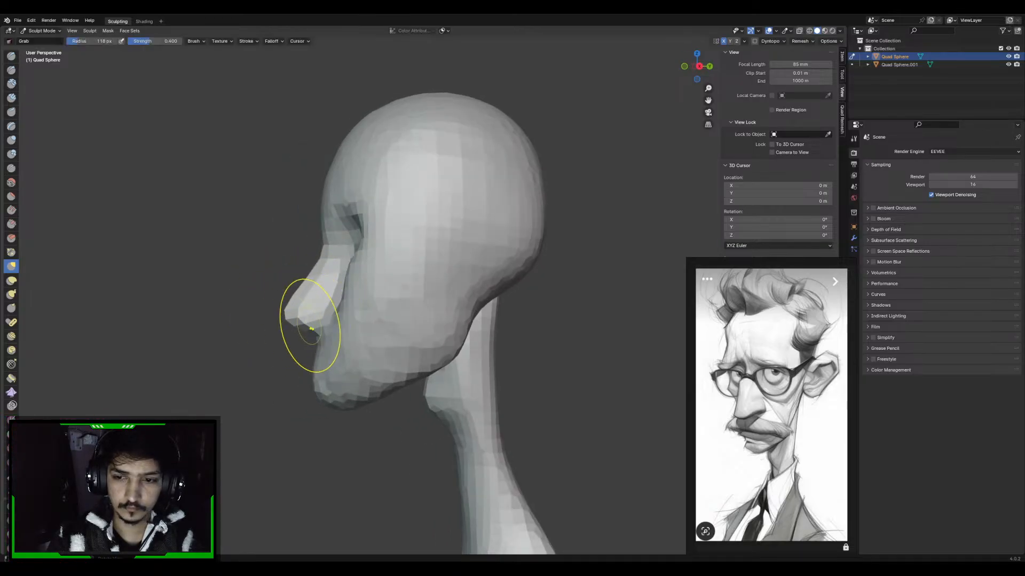
mouse_move(309, 323)
shift+middle_down()
mouse_move(311, 306)
mouse_move(333, 300)
shift+middle_up()
key(f)
click(331, 243)
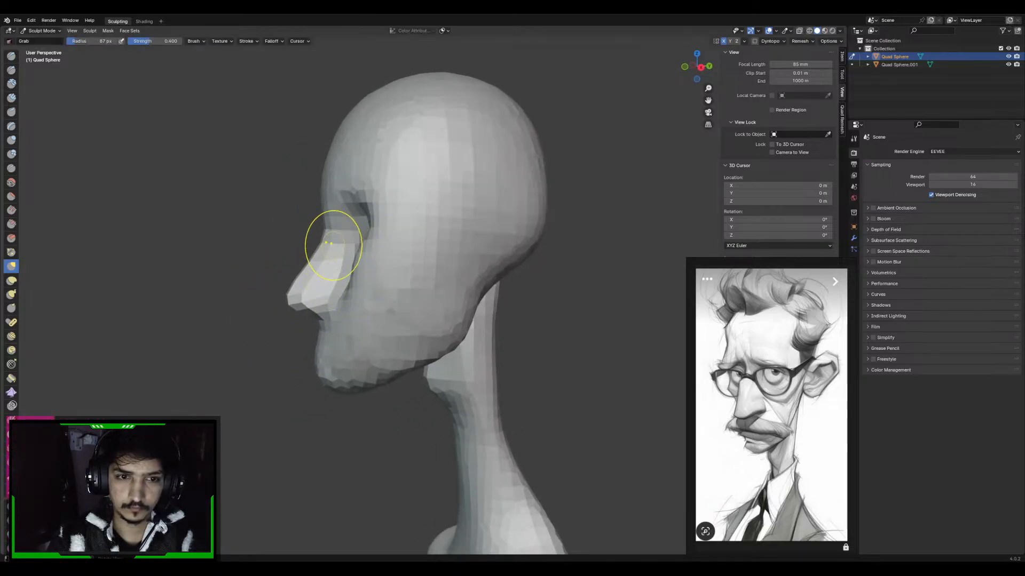
mouse_move(343, 230)
middle_down()
mouse_move(414, 211)
mouse_move(434, 263)
mouse_move(423, 249)
middle_up()
Raise the inner corners of the eye sockets into slanted brows with the Grab brush at about 110 px radius
key(f)
click(444, 220)
key(f)
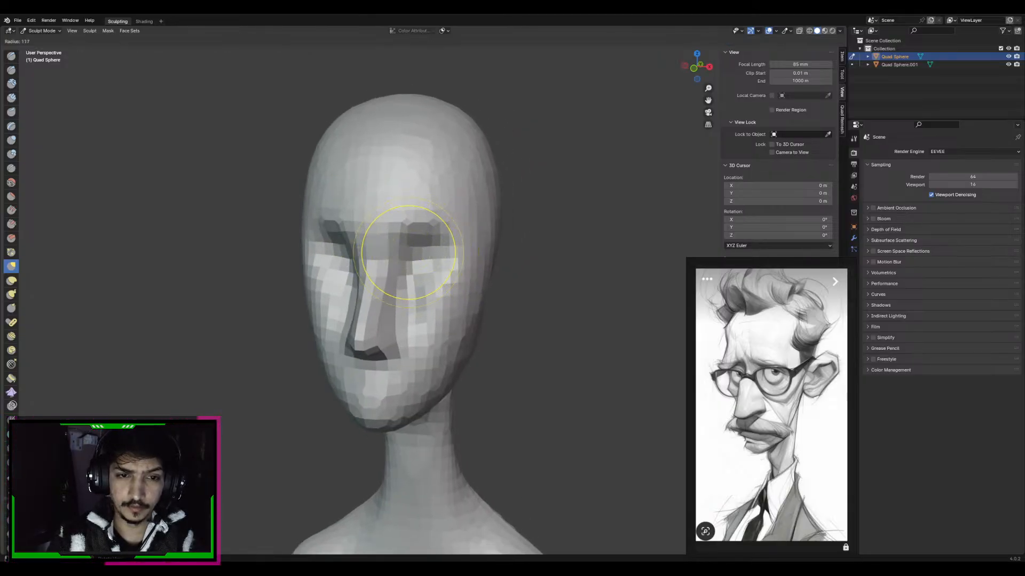
click(453, 251)
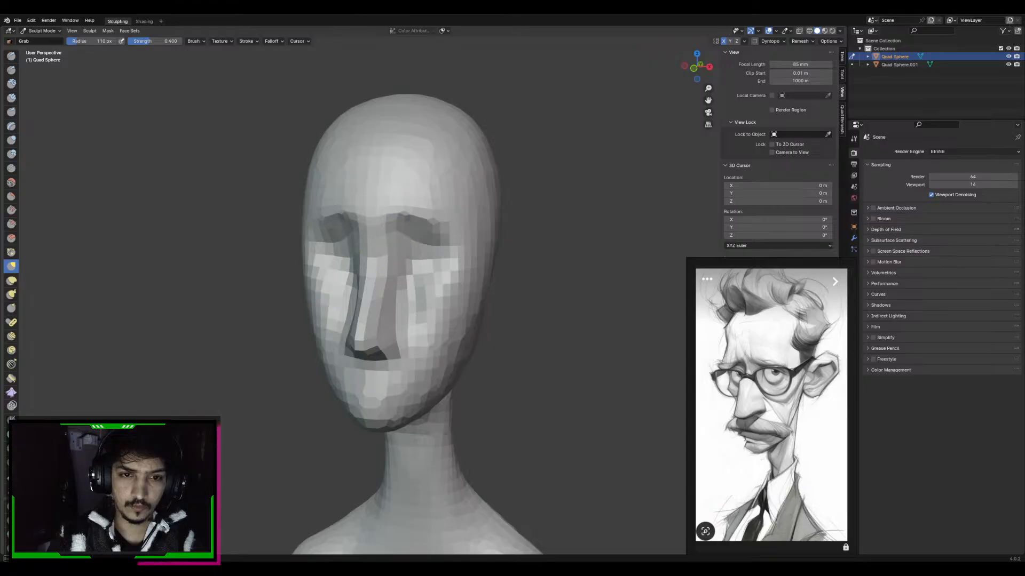
drag(396, 219, 436, 226)
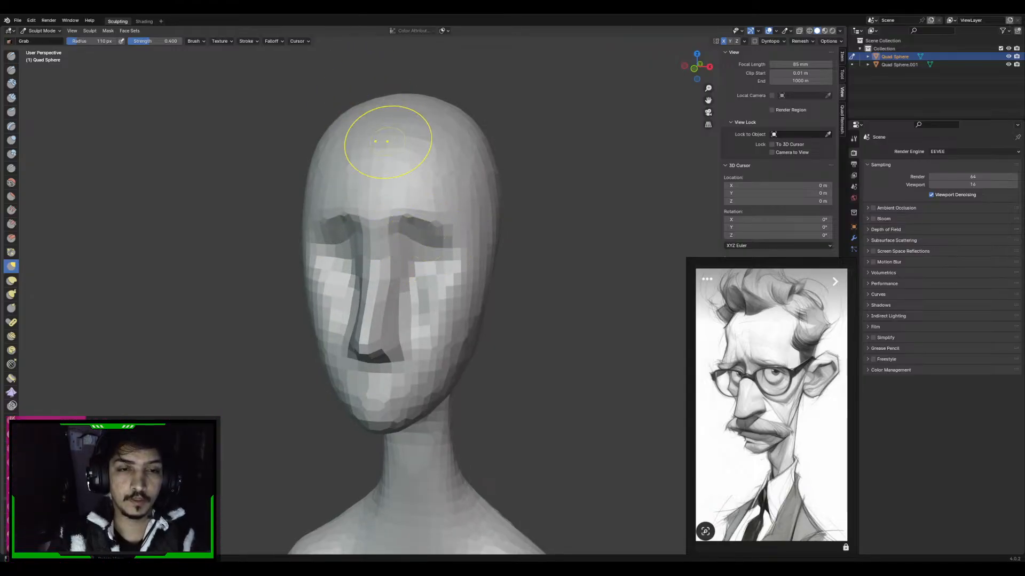
Adjust the outer ends of the eye sockets with the Grab brush at about 69 px radius
key(f)
click(456, 242)
mouse_move(479, 257)
middle_down()
mouse_move(440, 241)
mouse_move(441, 228)
mouse_move(466, 232)
middle_up()
key(f)
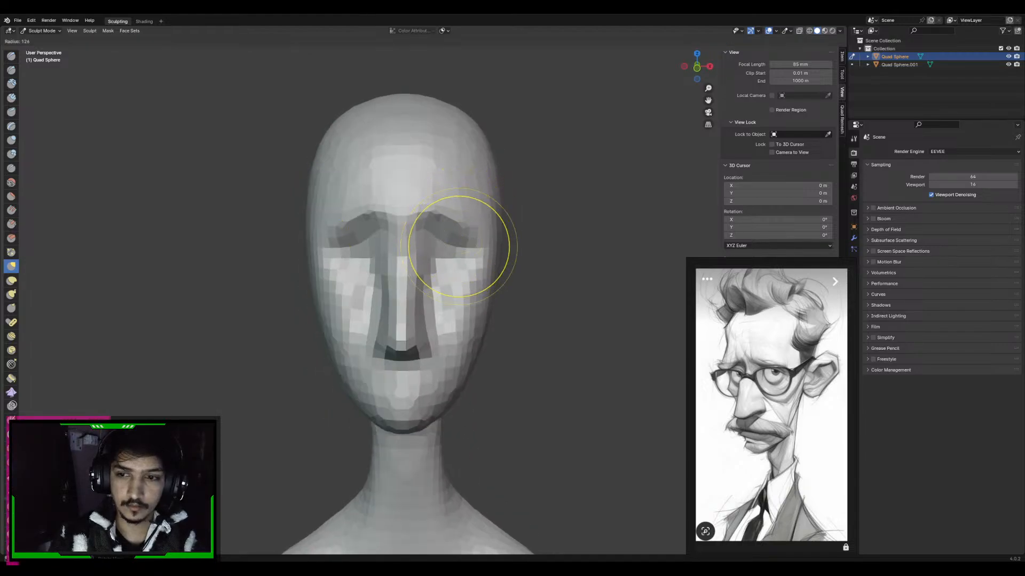
click(496, 245)
key(f)
click(455, 235)
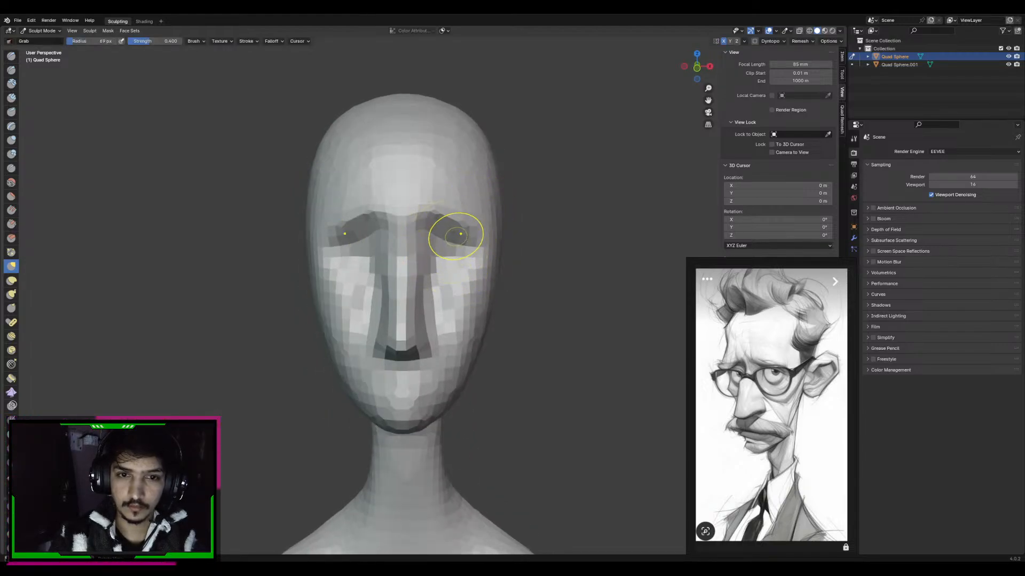
middle_drag(466, 233, 406, 248)
Refine the brow ridge and socket depth in three-quarter view with the Grab brush at about 113 to 122 px radius
key(f)
click(441, 244)
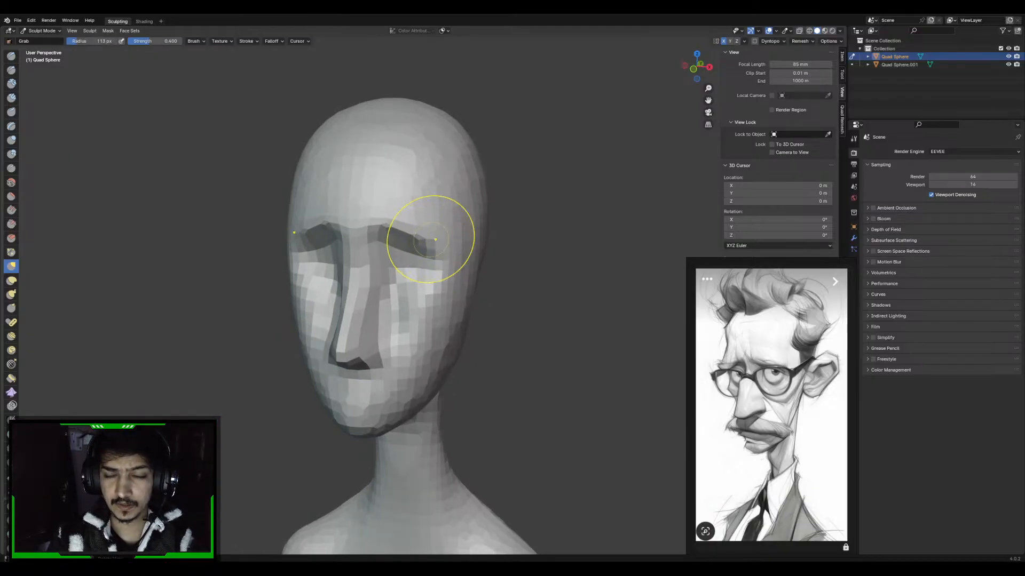
key(f)
click(463, 244)
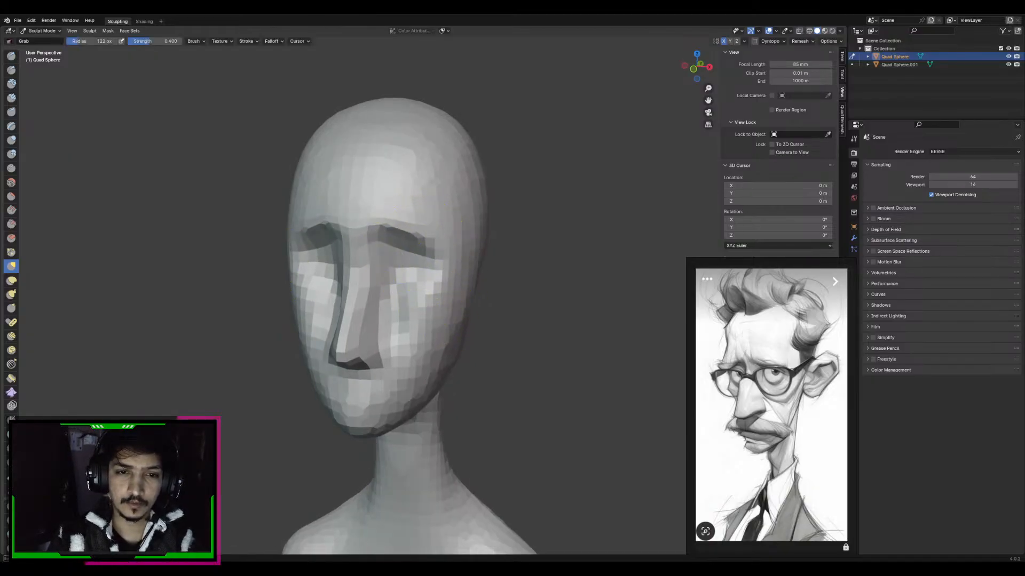
mouse_move(424, 245)
middle_down()
mouse_move(364, 243)
mouse_move(402, 219)
middle_up()
key(f)
click(372, 243)
mouse_move(402, 220)
middle_down()
mouse_move(428, 220)
mouse_move(411, 263)
middle_up()
key(c)
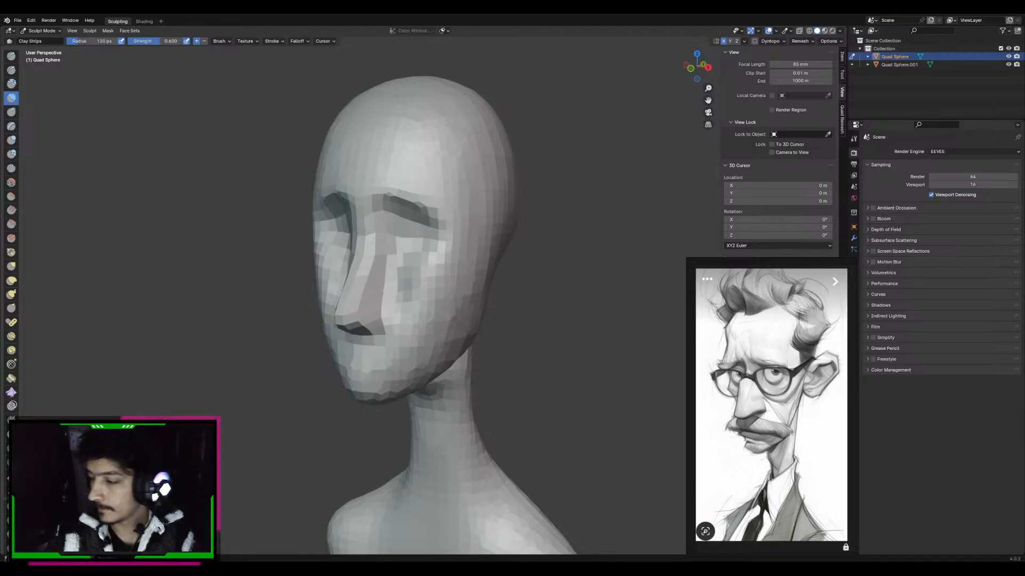
Widen the nostrils and lower nose in the front view with the Grab brush at about 104 px radius
key(KP_1)
scroll(480, 256, up, 3)
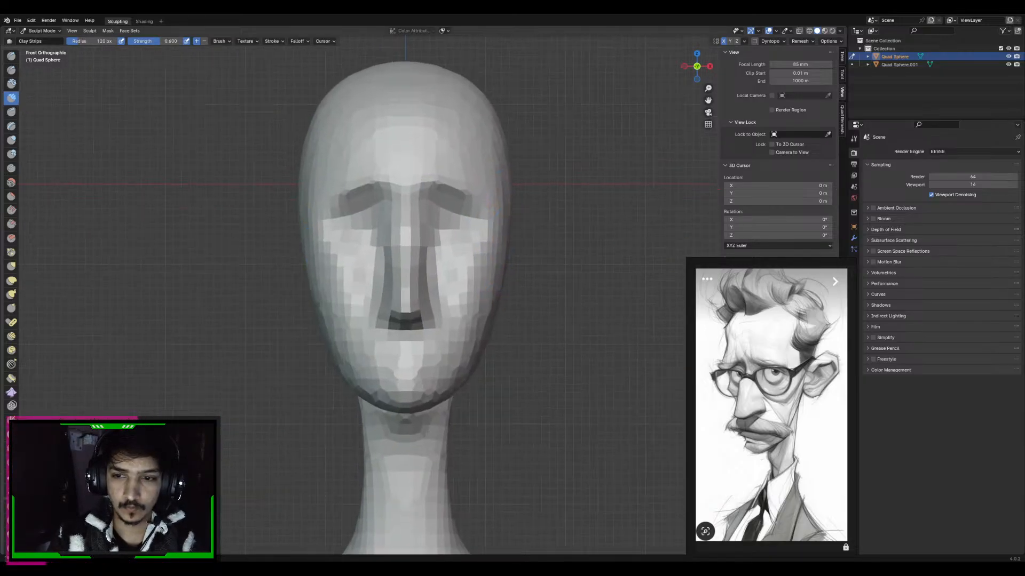
key(g)
key(f)
click(496, 285)
mouse_move(434, 282)
mouse_down()
mouse_move(447, 284)
mouse_move(447, 303)
mouse_up()
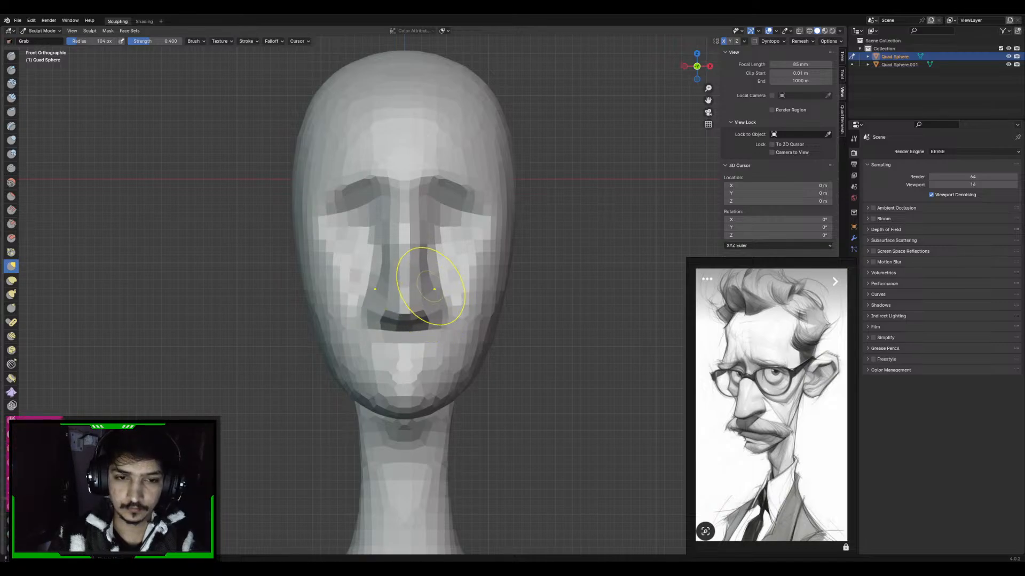
mouse_move(435, 289)
middle_down()
mouse_move(526, 299)
mouse_move(488, 331)
mouse_move(453, 333)
mouse_move(443, 305)
middle_up()
Pull a hump into the nose bridge in the side view with the Grab brush at about 75 px radius
key(KP_3)
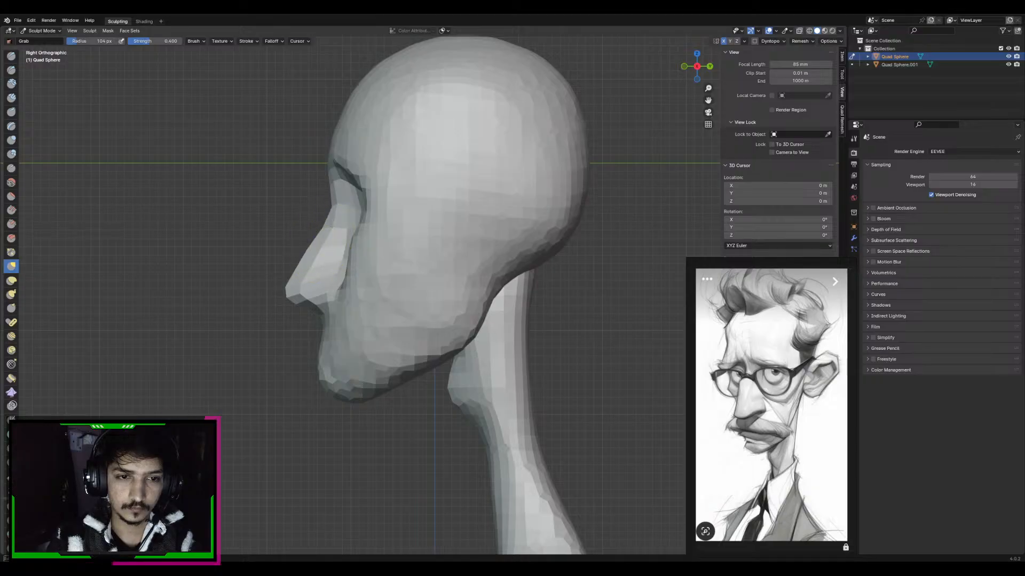
key(f)
click(312, 240)
drag(316, 238, 311, 236)
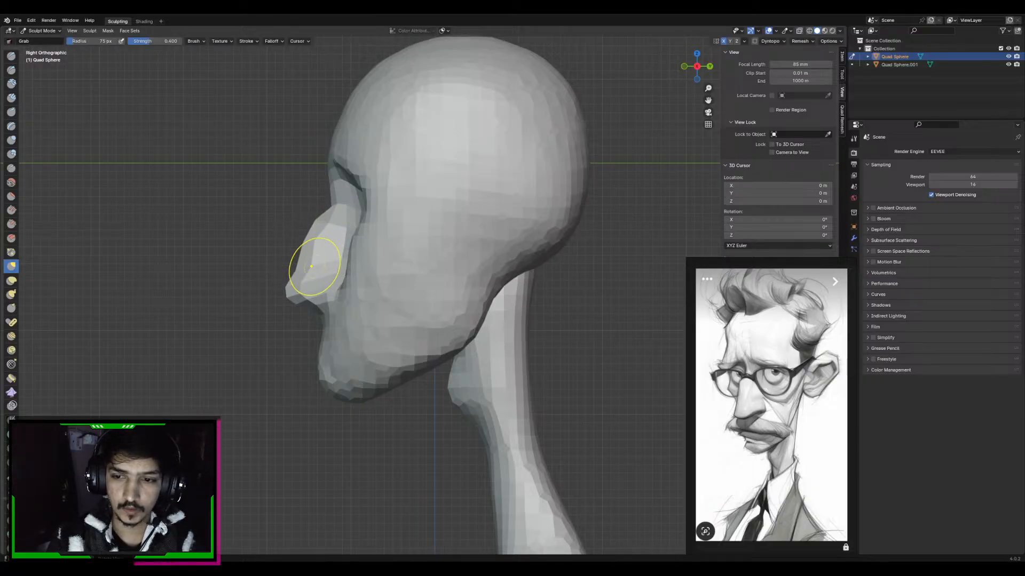
drag(313, 267, 308, 268)
shift+middle_drag(578, 235, 581, 243)
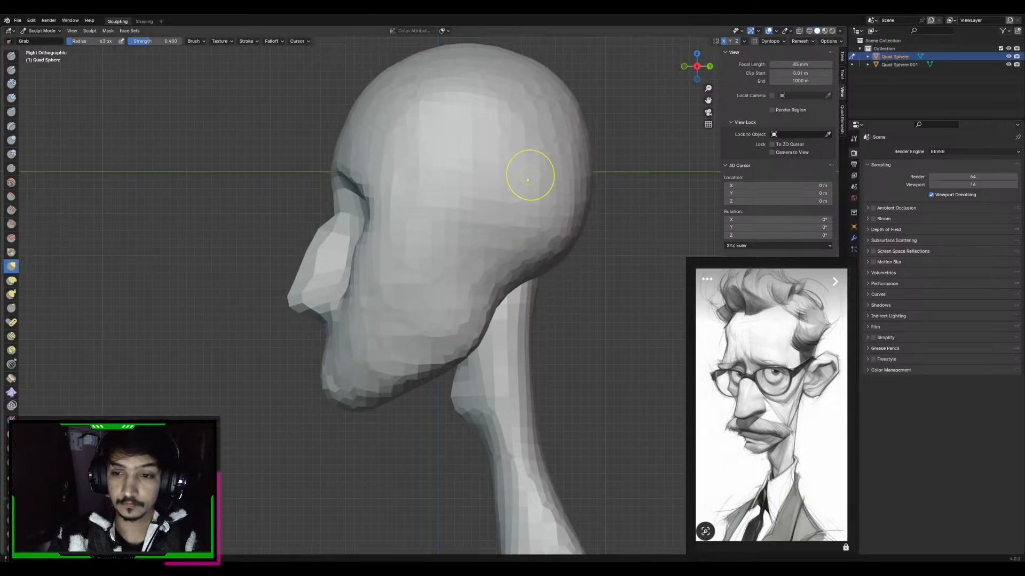
Pull the jawline and chin downward in the side view with the Grab brush at about 293 px radius
key(f)
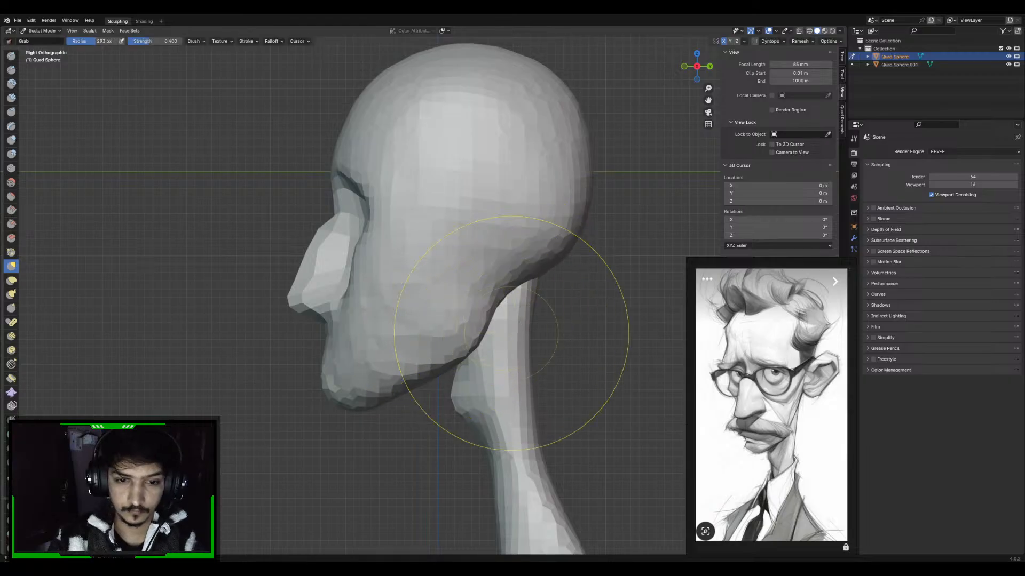
drag(434, 365, 440, 388)
drag(374, 396, 379, 417)
Refine the jaw, chin and mouth contour with smaller Grab brush strokes
key(f)
click(472, 406)
mouse_move(423, 328)
shift+middle_down()
mouse_move(426, 354)
mouse_move(485, 297)
mouse_move(394, 340)
shift+middle_up()
drag(383, 351, 386, 341)
middle_drag(386, 341, 355, 354)
key(f)
click(331, 353)
drag(353, 342, 351, 348)
mouse_move(351, 348)
middle_down()
mouse_move(416, 356)
mouse_move(458, 314)
middle_up()
key(f)
click(463, 325)
mouse_move(491, 236)
shift+middle_down()
mouse_move(486, 271)
mouse_move(477, 238)
mouse_move(473, 248)
mouse_move(499, 236)
mouse_move(477, 214)
shift+middle_up()
Try to remesh the head at a finer voxel size
key(r)
click(534, 234)
key(ctrl+r)
key(f)
click(582, 255)
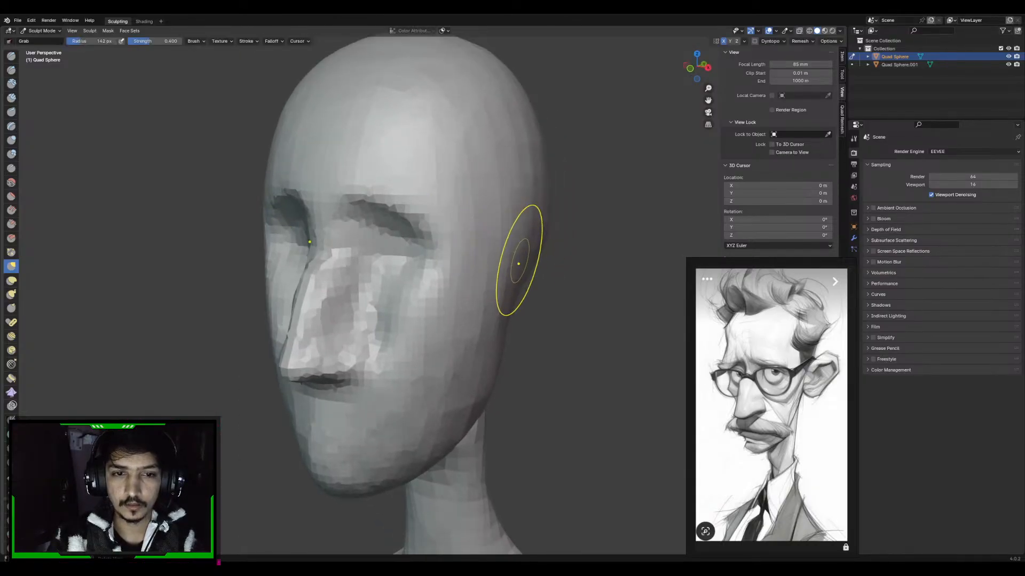
middle_drag(519, 261, 469, 247)
mouse_move(505, 278)
shift+middle_down()
mouse_move(486, 263)
mouse_move(509, 279)
shift+middle_up()
key(KP_1)
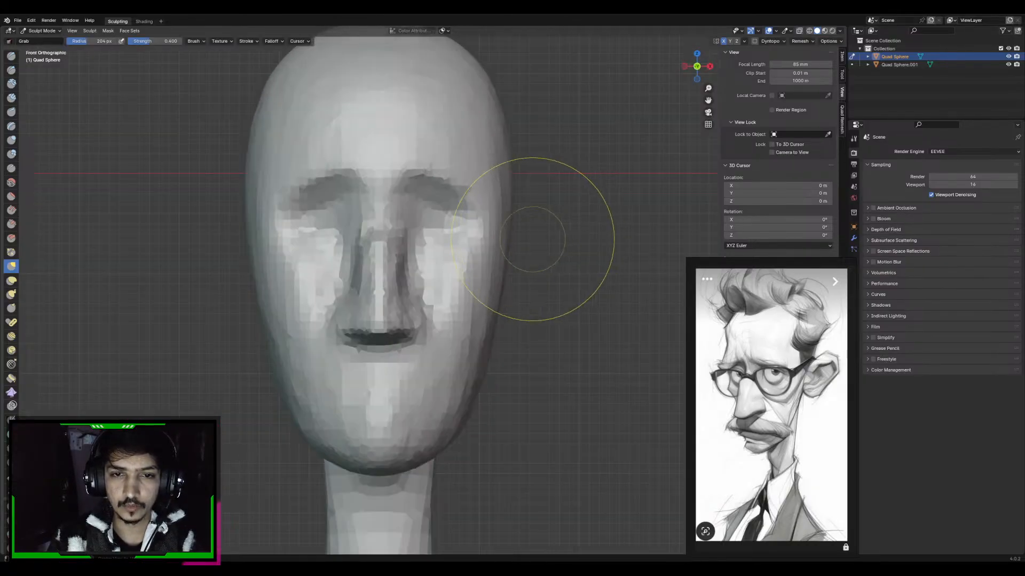
key(KP_3)
key(ctrl+z)
Reshape the area behind the jaw and below the skull from the side with the Grab brush at about 130 px radius
key(KP_1)
shift+middle_drag(513, 227, 521, 246)
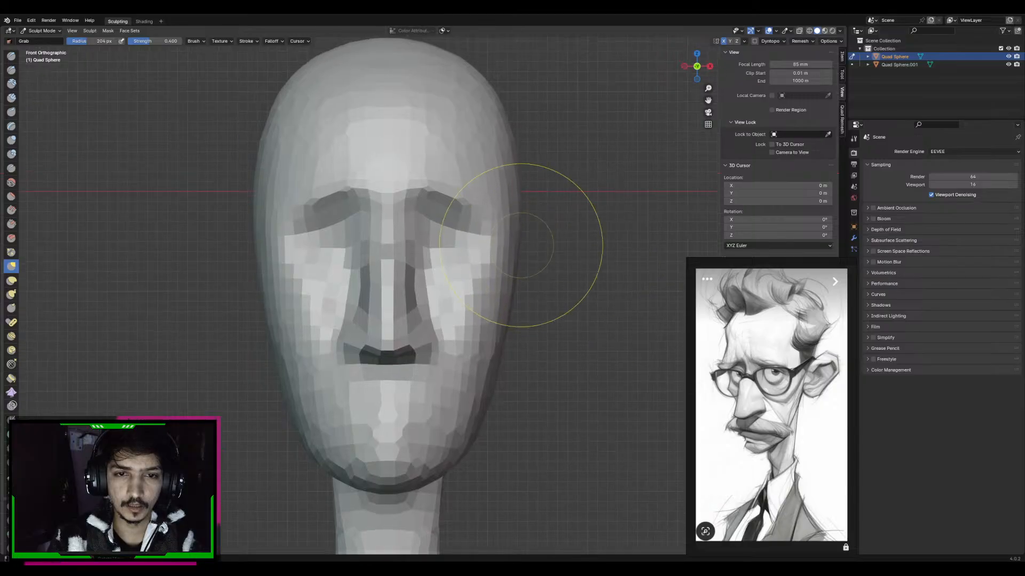
key(KP_3)
key(f)
click(539, 281)
shift+middle_drag(577, 273, 546, 278)
key(f)
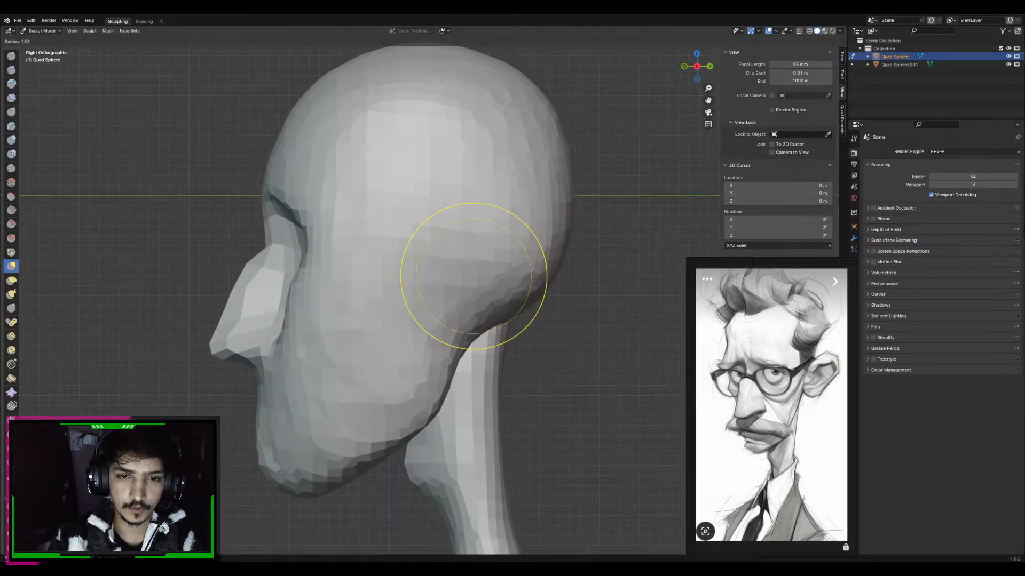
click(525, 278)
mouse_move(471, 254)
middle_down()
mouse_move(458, 270)
mouse_move(454, 255)
middle_up()
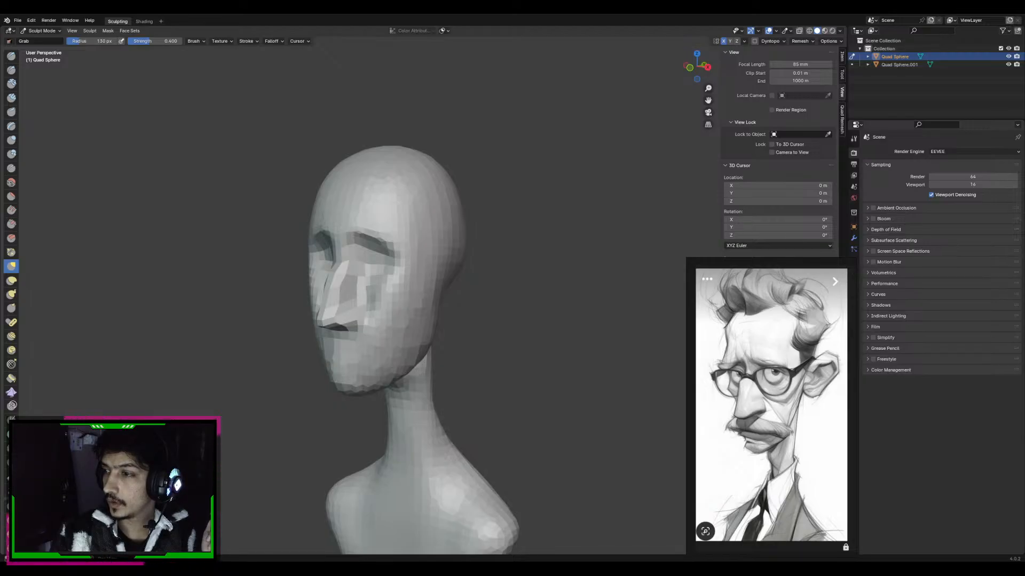
Switch the head from Sculpt Mode to Object Mode in the front view and deselect it
key(KP_1)
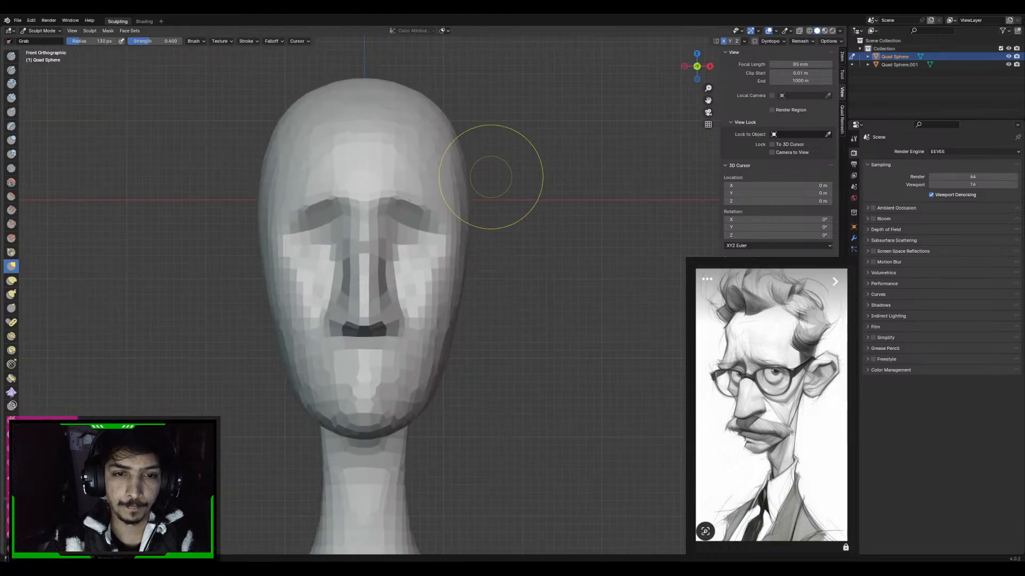
shift+middle_drag(490, 177, 487, 196)
shift+middle_drag(478, 263, 501, 259)
key(f)
click(460, 279)
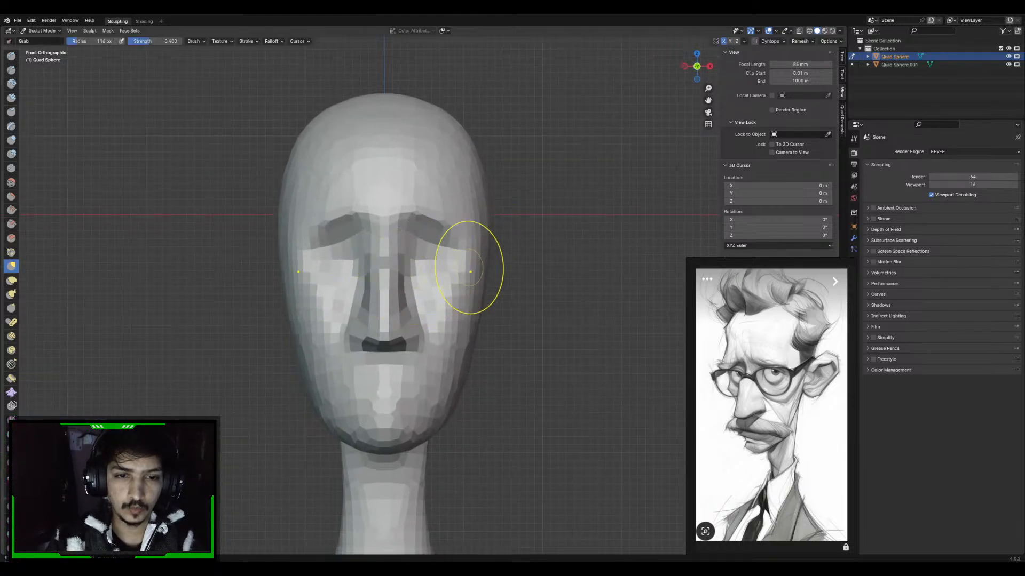
click(42, 31)
click(41, 40)
click(139, 128)
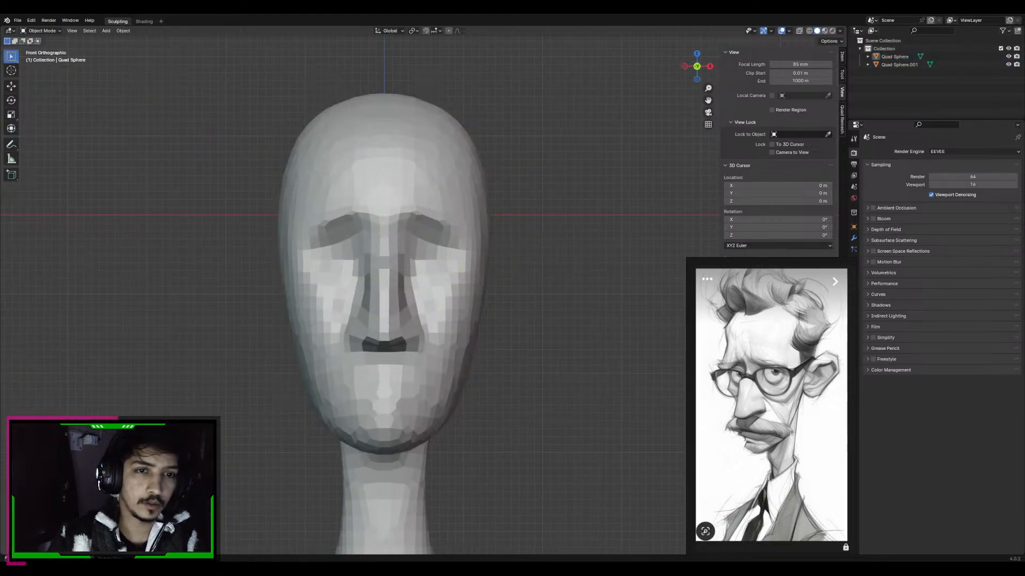
Add a UV sphere beside the head at eye level and scale it down to about 0.63
key(shift+a)
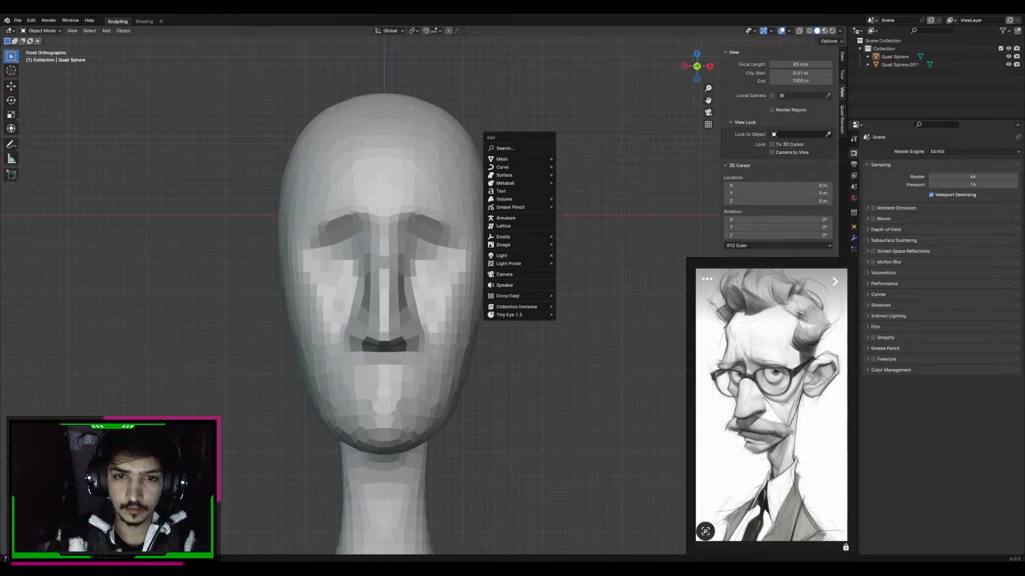
mouse_move(520, 159)
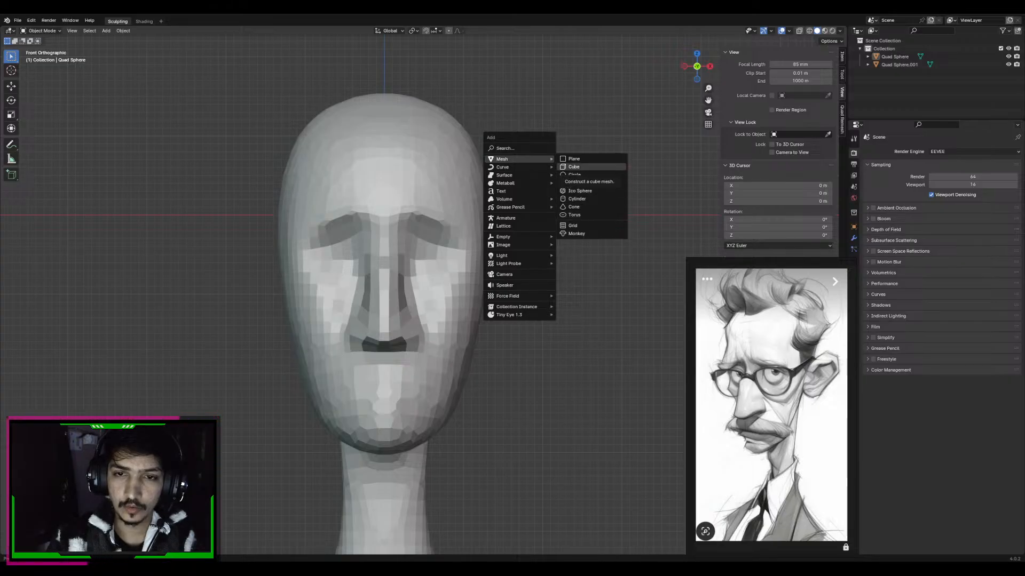
click(579, 182)
key(KP_3)
key(KP_1)
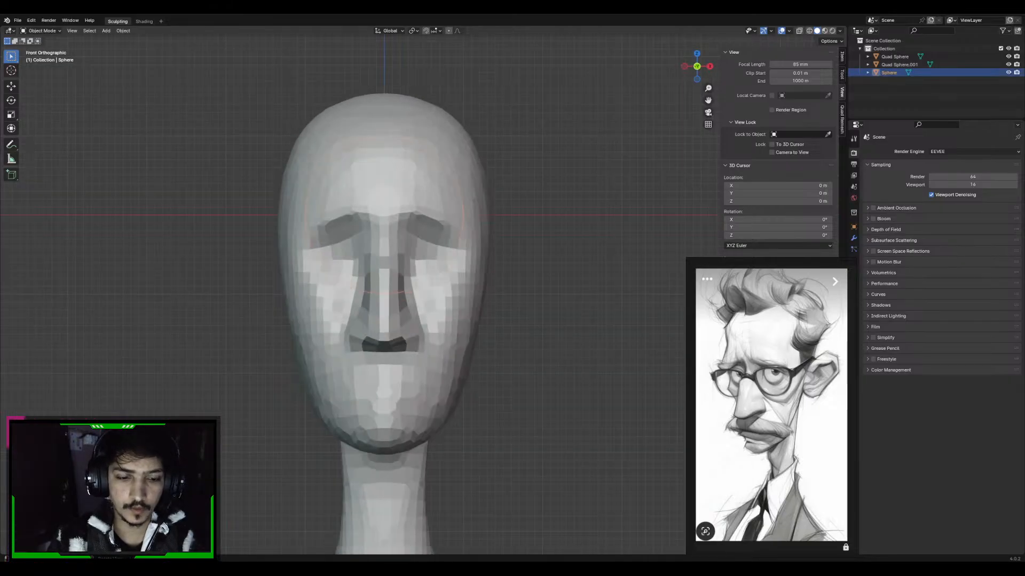
key(g)
click(639, 261)
key(s)
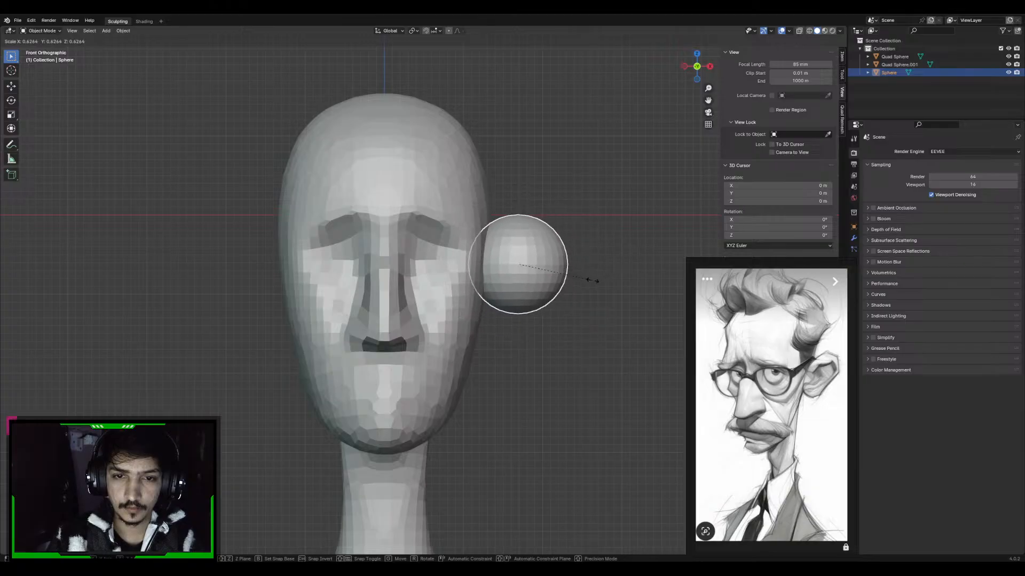
click(592, 280)
shift+middle_drag(592, 280, 561, 280)
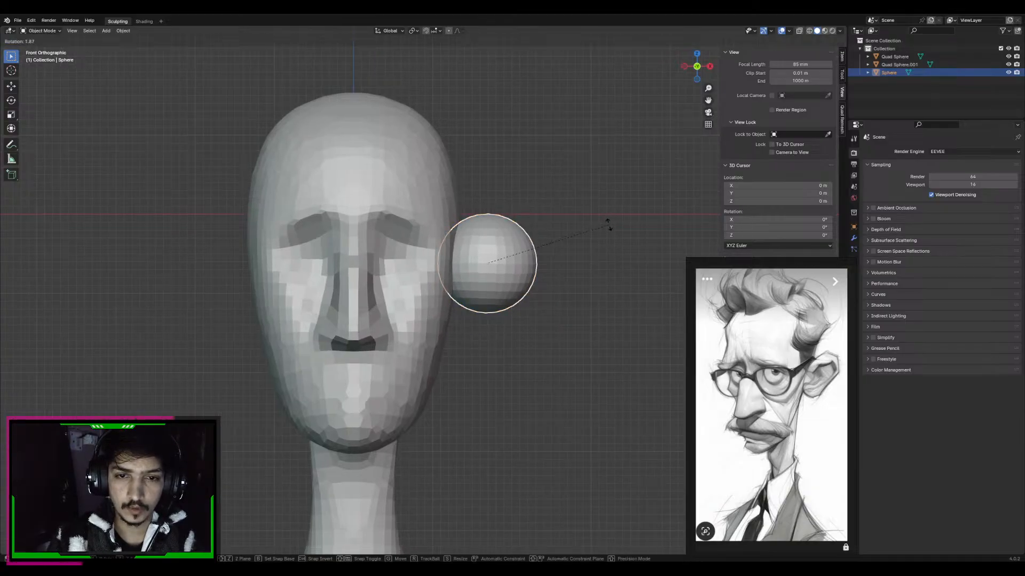
Stretch the sphere vertically along Z into an ear-sized ellipsoid and apply all its transforms
key(s)
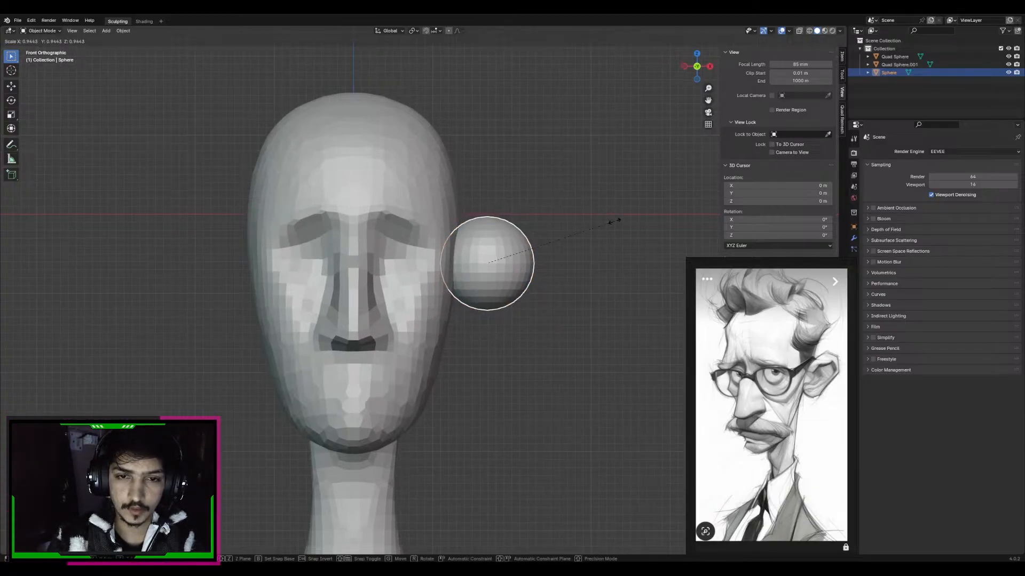
key(z)
click(604, 160)
key(ctrl+a)
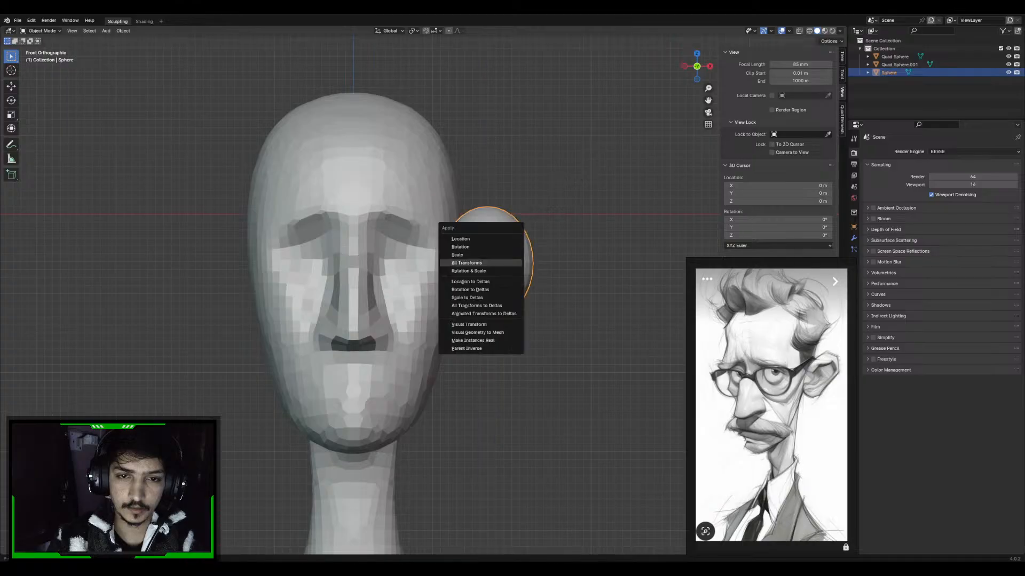
click(506, 247)
key(ctrl+a)
click(506, 263)
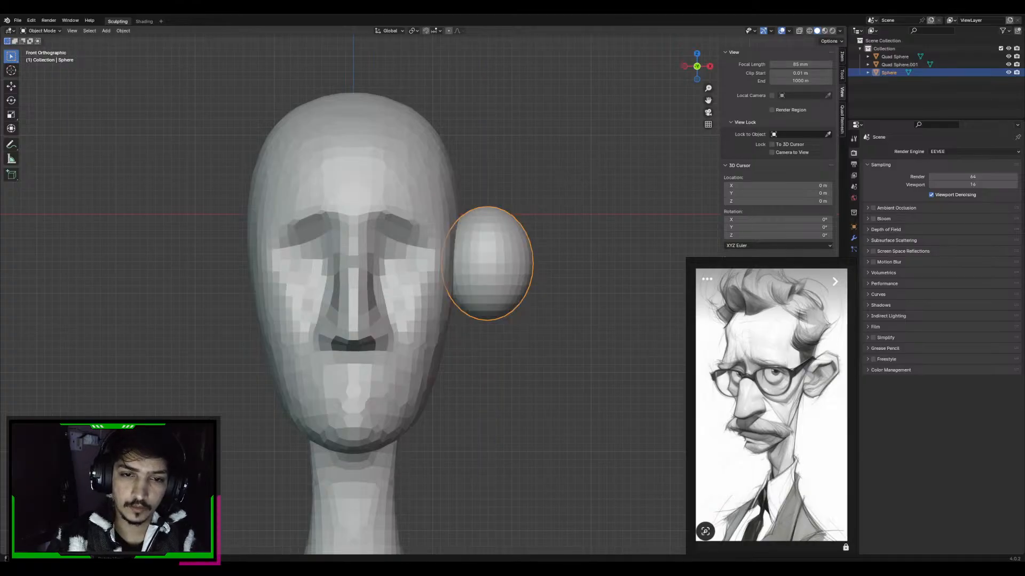
Position the ear ellipsoid on the side of the head in the side view and apply all transforms
alt+shift+drag(506, 262, 475, 277)
alt+drag(475, 277, 448, 277)
alt+middle_drag(449, 277, 413, 277)
shift+middle_drag(448, 277, 411, 240)
key(g)
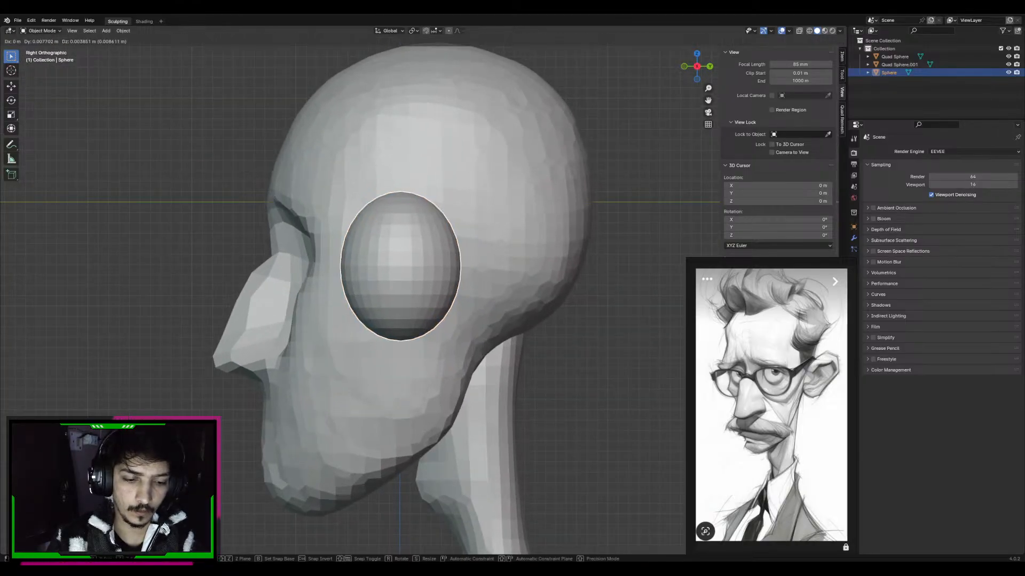
click(454, 273)
middle_drag(384, 272, 488, 270)
key(ctrl+a)
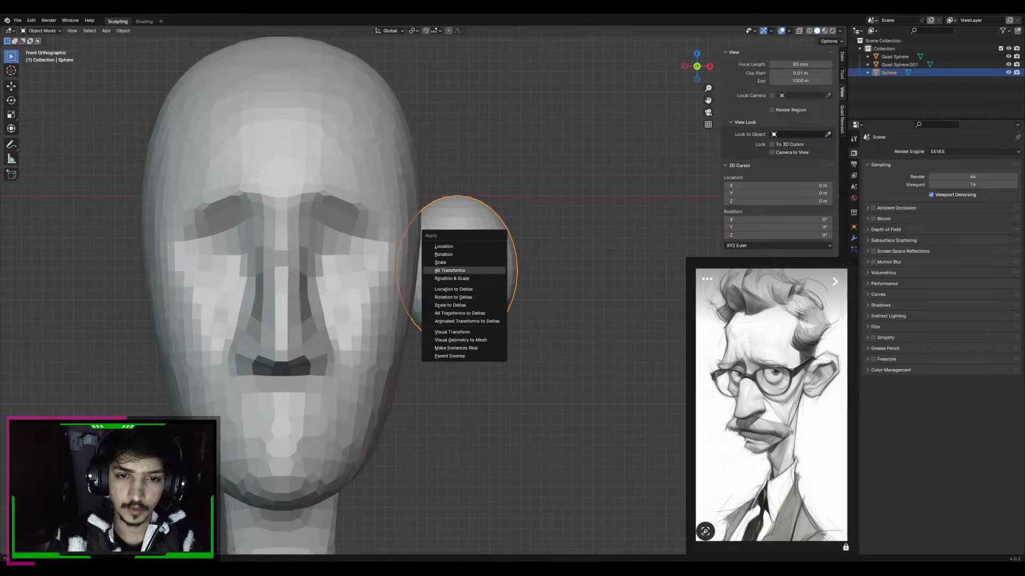
click(487, 270)
key(alt+a)
click(469, 267)
click(42, 30)
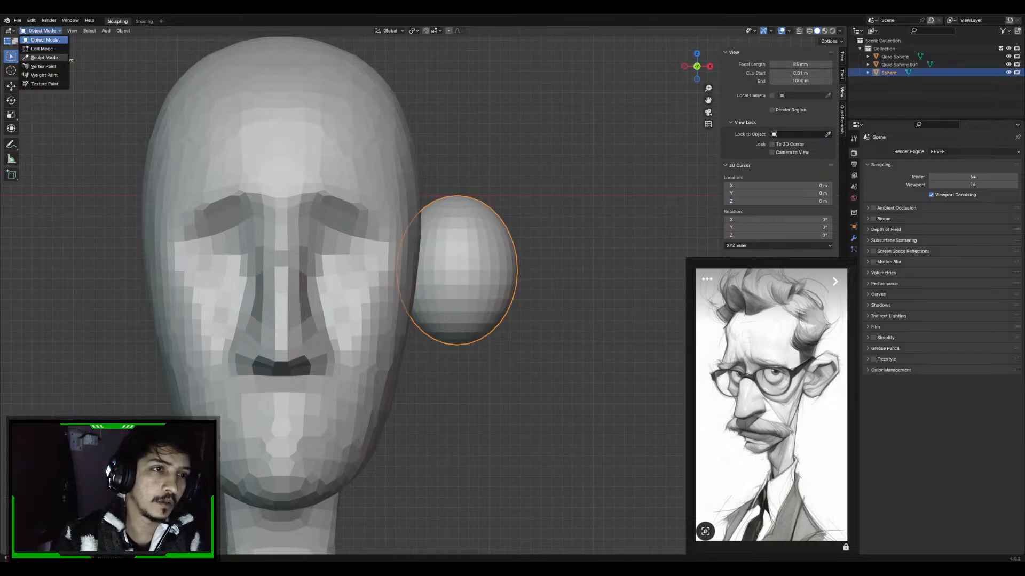
click(45, 57)
click(42, 30)
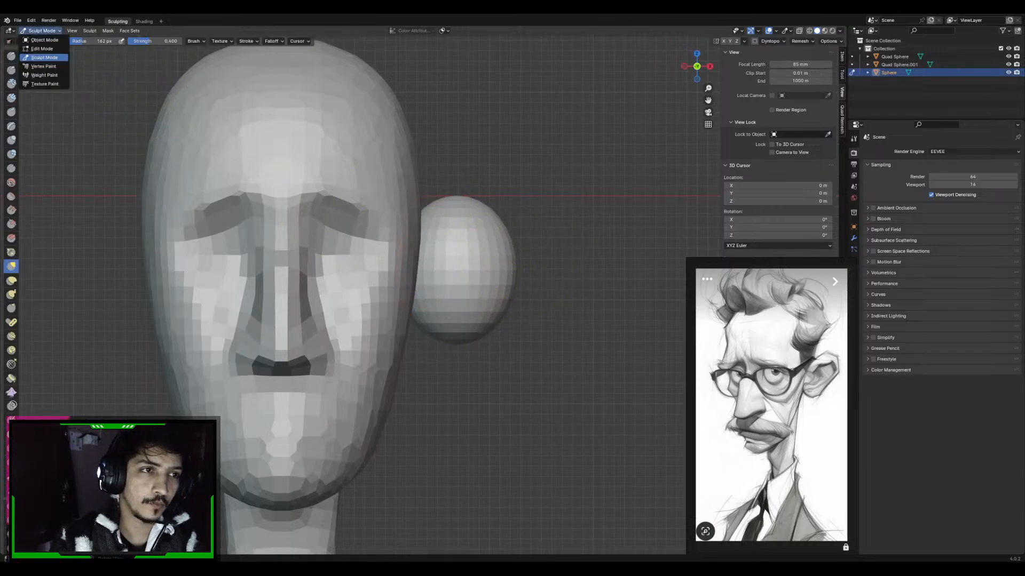
click(42, 40)
key(alt+a)
click(470, 267)
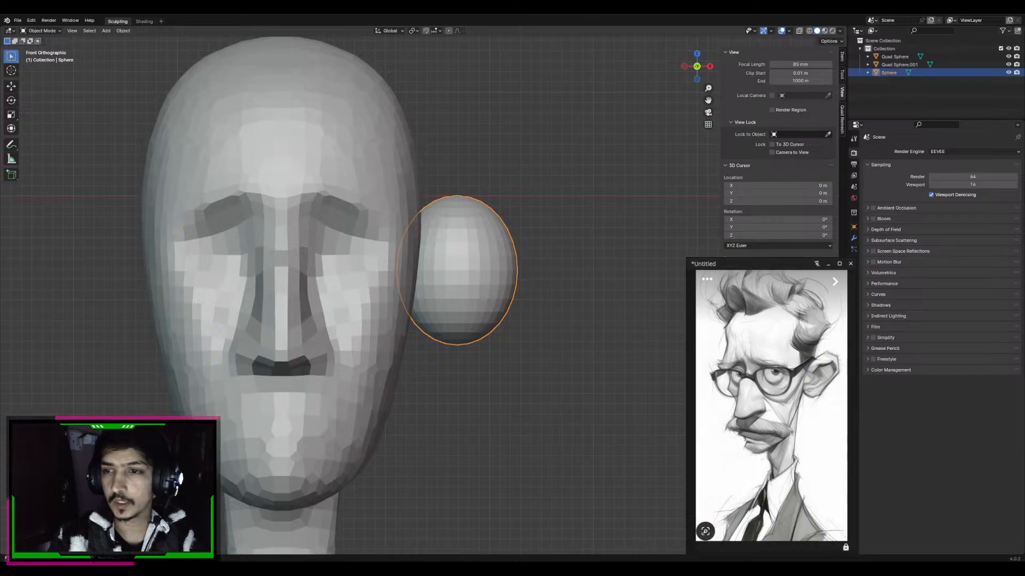
Add a Mirror modifier on the X axis to the ear ellipsoid
click(854, 238)
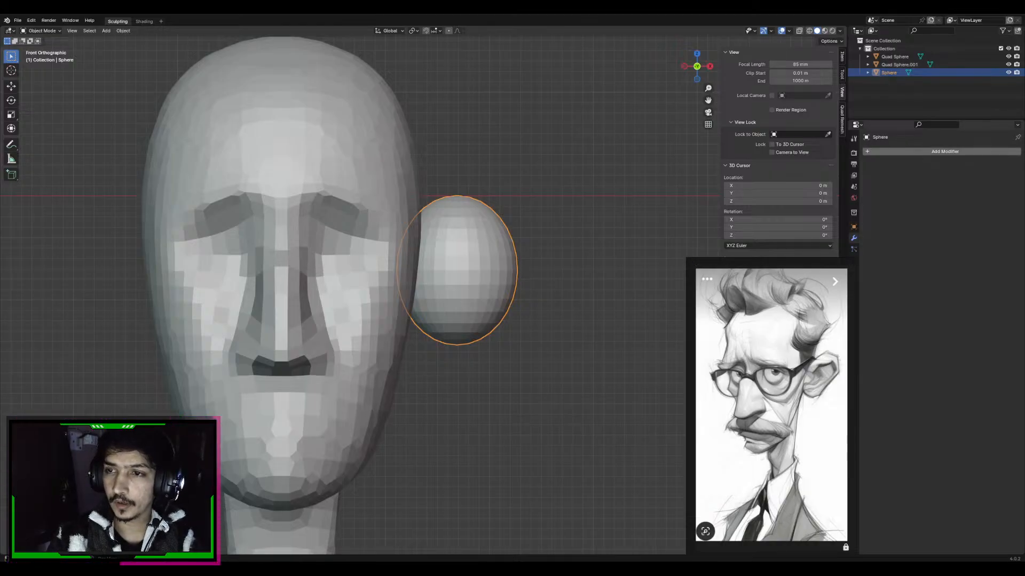
click(875, 151)
mouse_move(836, 179)
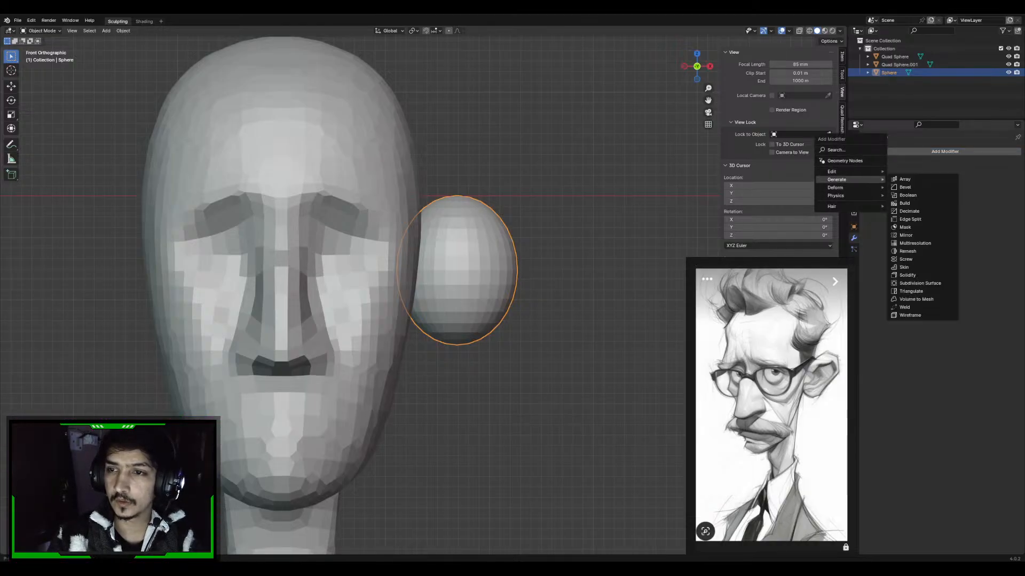
click(907, 236)
shift+middle_drag(533, 278, 554, 279)
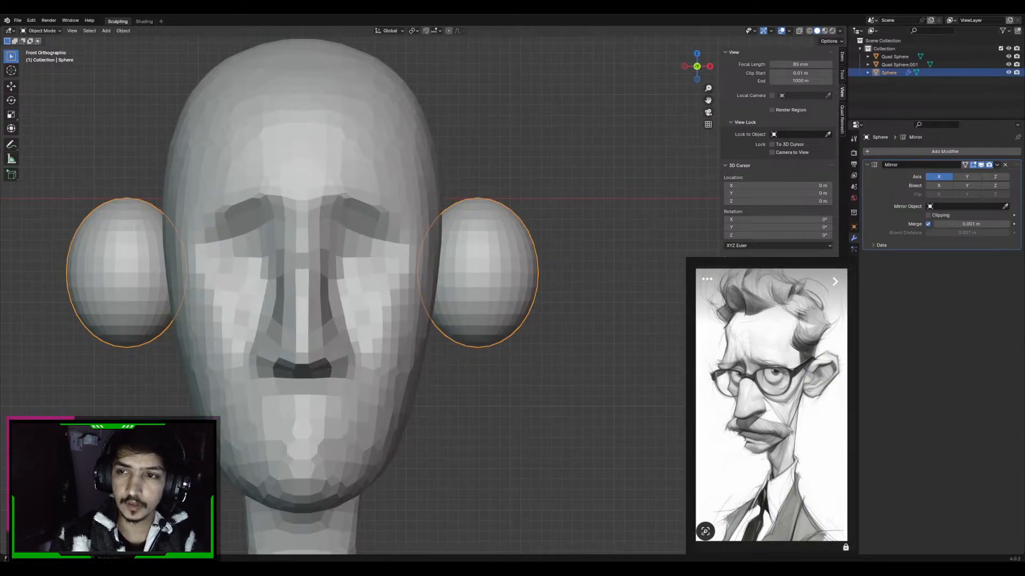
Reselect the mirrored ear ellipsoid and put it in Sculpt Mode
click(43, 31)
click(101, 133)
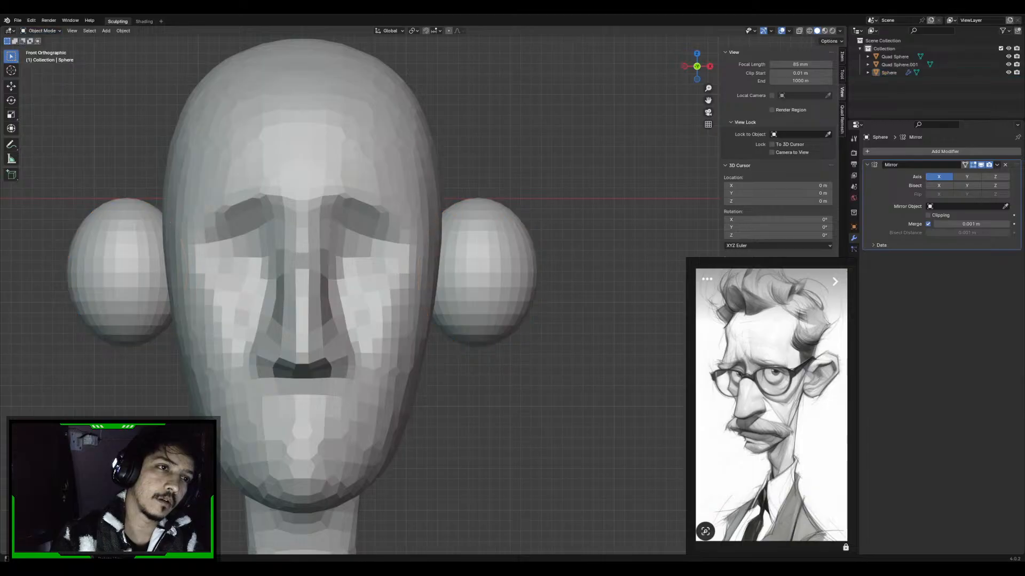
click(126, 246)
click(42, 31)
click(44, 57)
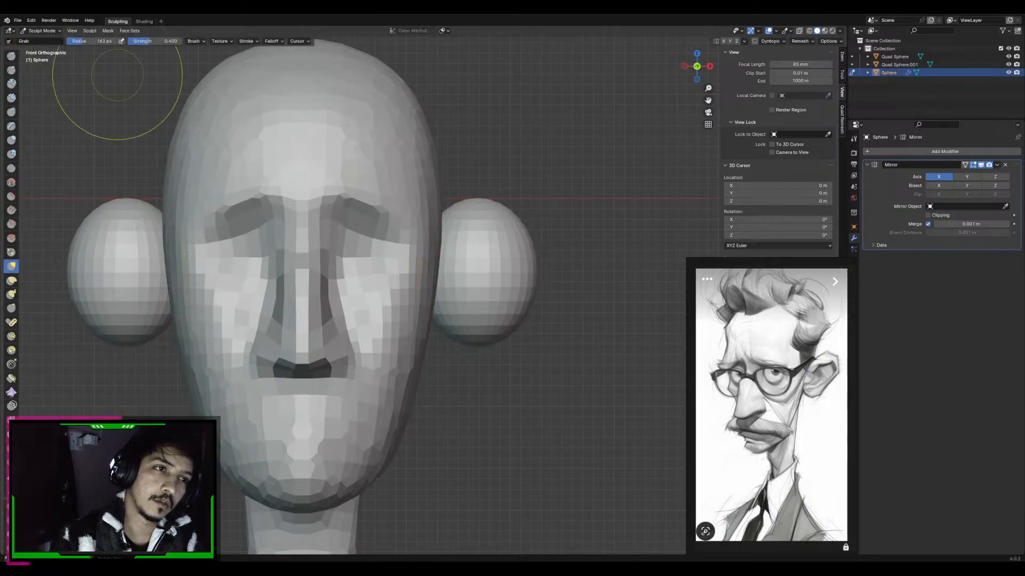
Flatten the ear's outer side with a large Grab brush and voxel-remesh the ear
drag(535, 262, 515, 265)
key(f)
click(644, 305)
key(r)
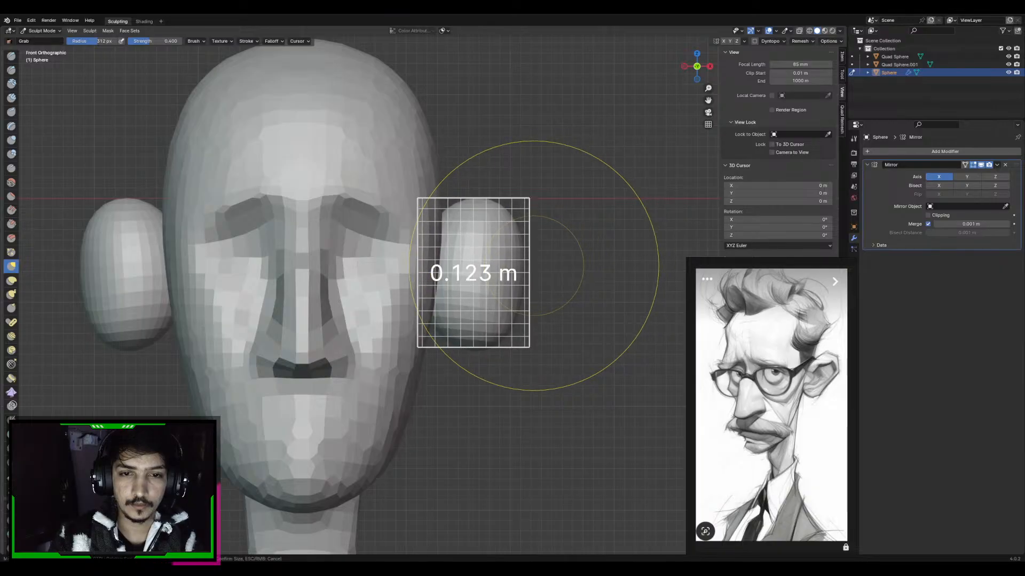
click(534, 266)
key(ctrl+r)
key(f)
click(542, 265)
key(r)
click(533, 259)
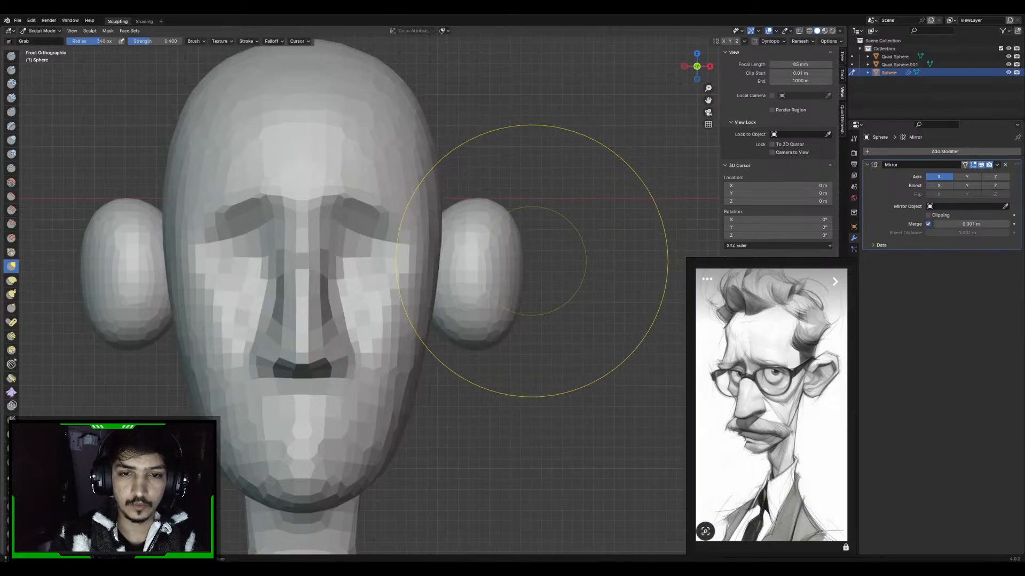
key(ctrl+r)
Taper the ear's lower half toward the head in the front view with the Grab brush at about 259 px radius
key(f)
click(611, 305)
drag(514, 294, 485, 330)
drag(510, 248, 492, 229)
drag(515, 309, 493, 315)
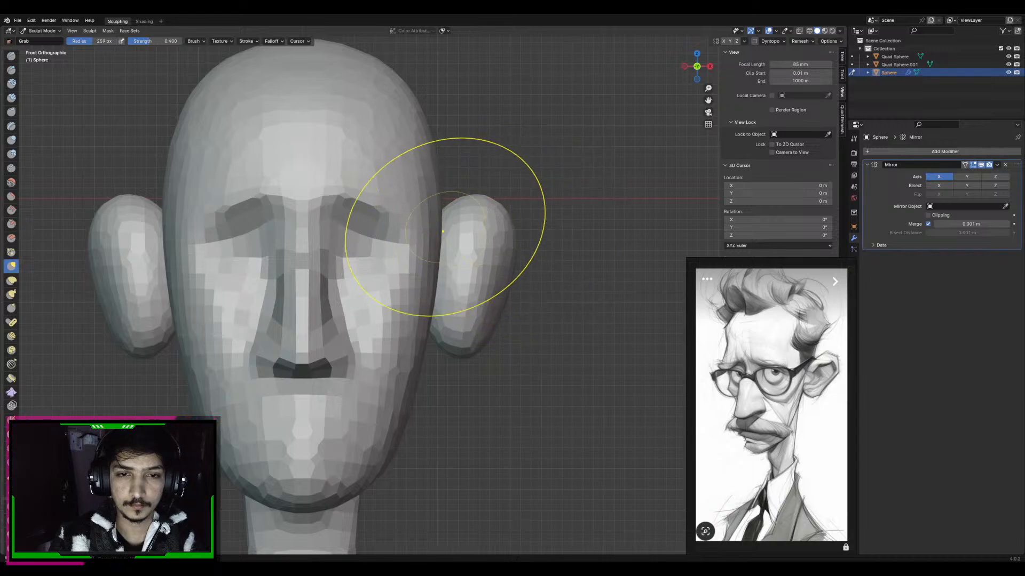
Shape the ear's tilted oval outline in the side view with the Grab brush at about 248 px radius
key(KP_3)
key(f)
click(555, 257)
drag(463, 216, 469, 203)
drag(437, 240, 475, 235)
shift+middle_drag(485, 232, 474, 224)
drag(471, 220, 485, 233)
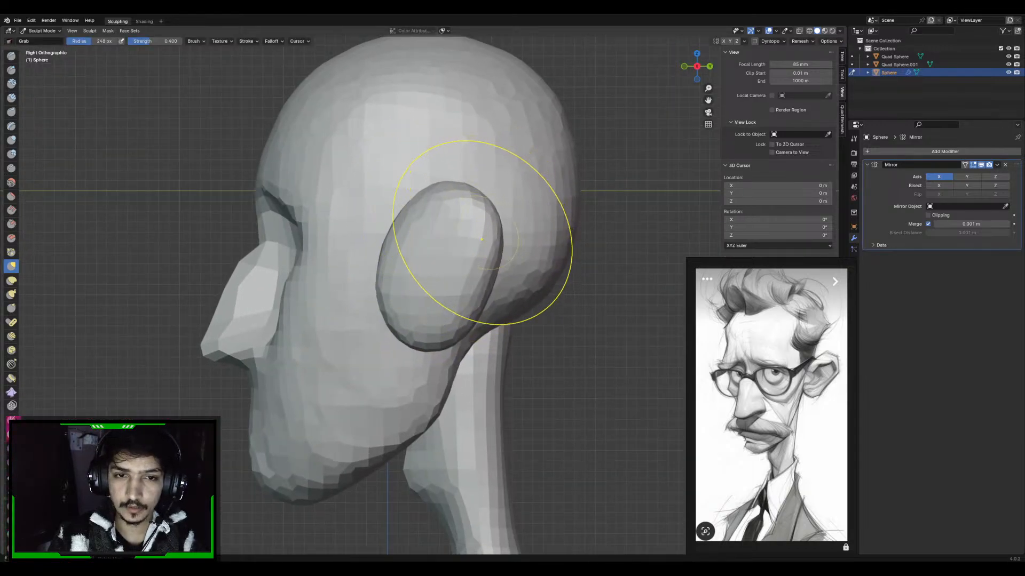
mouse_move(492, 230)
shift+middle_down()
mouse_move(463, 221)
mouse_move(412, 229)
mouse_move(494, 224)
mouse_move(424, 261)
shift+middle_up()
key(f)
click(473, 236)
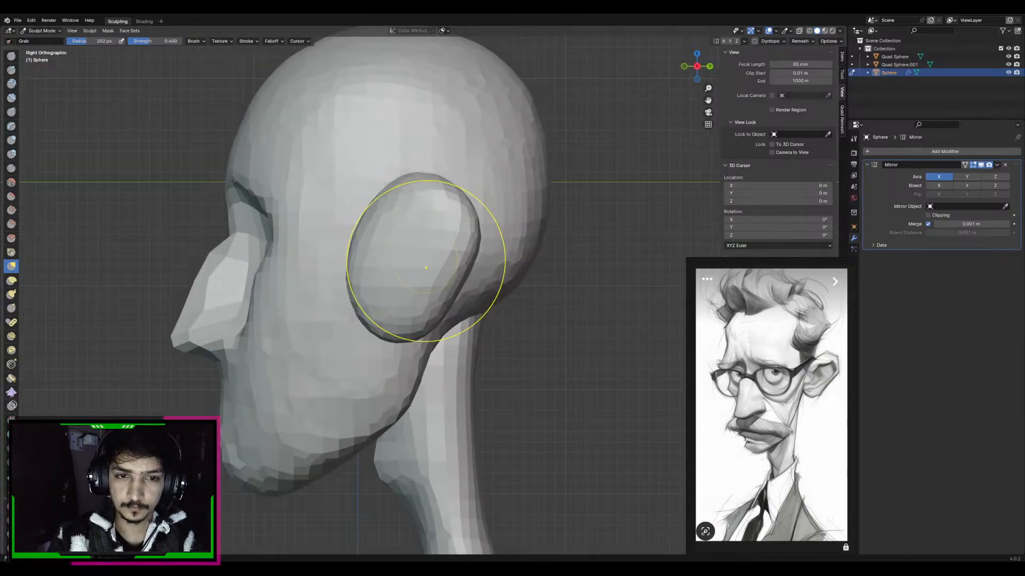
Scale the whole ear mesh to about 0.8 in Edit Mode and move it toward the back of the head
key(Tab)
key(s)
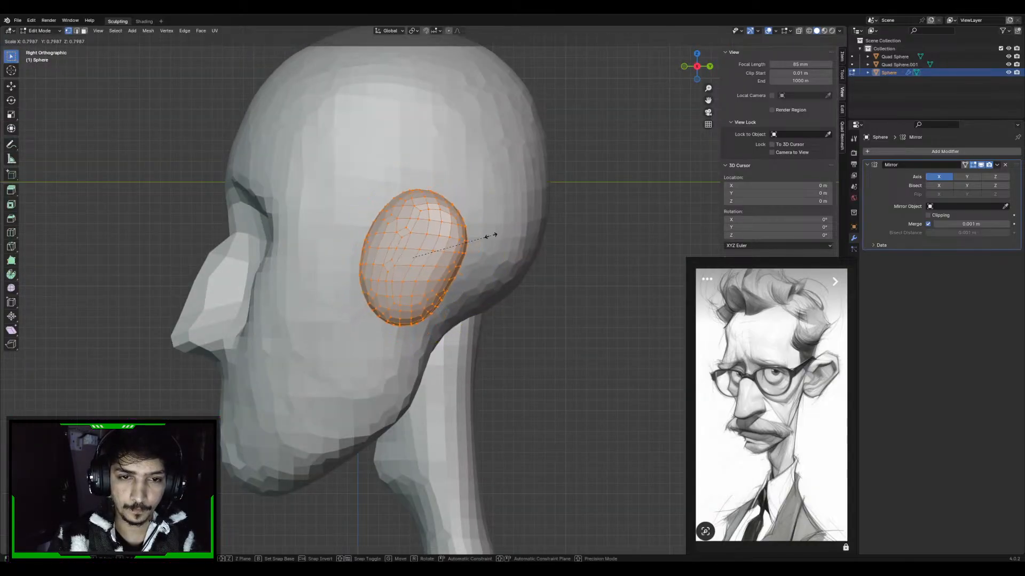
click(487, 235)
key(g)
click(513, 238)
Thin the ear mesh along the X axis and move it closer to the side of the head
key(KP_1)
key(s)
key(x)
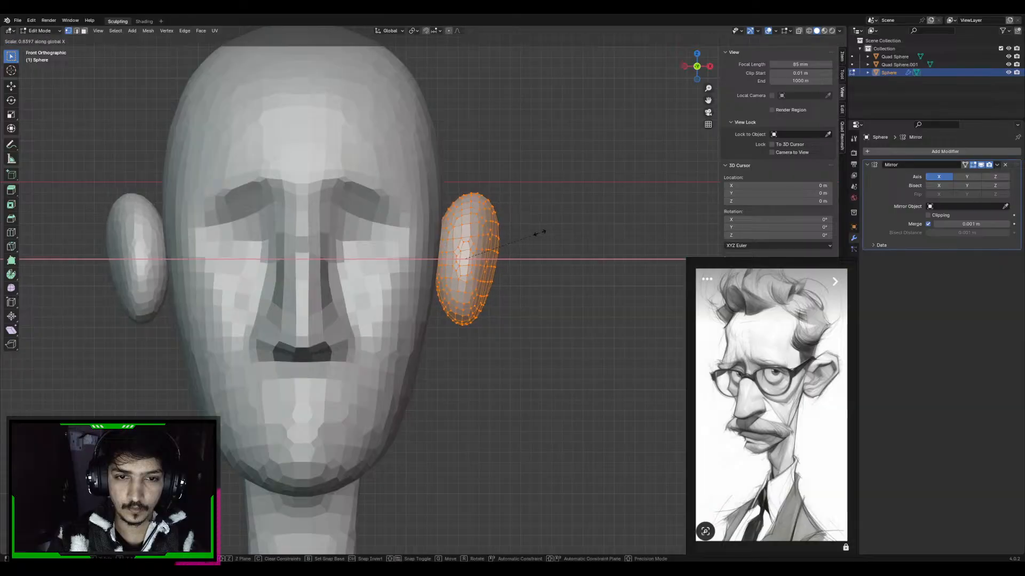
click(515, 239)
key(g)
click(507, 240)
key(KP_3)
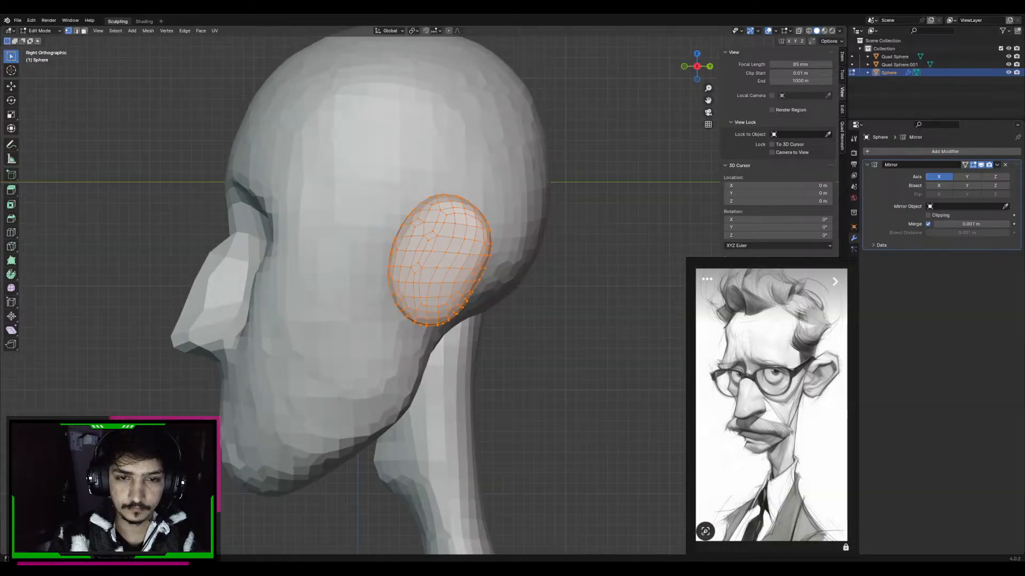
Rotate the ear about 12° in the top view, tilt it slightly in the front view, and return to Object Mode
key(KP_1)
key(KP_7)
key(r)
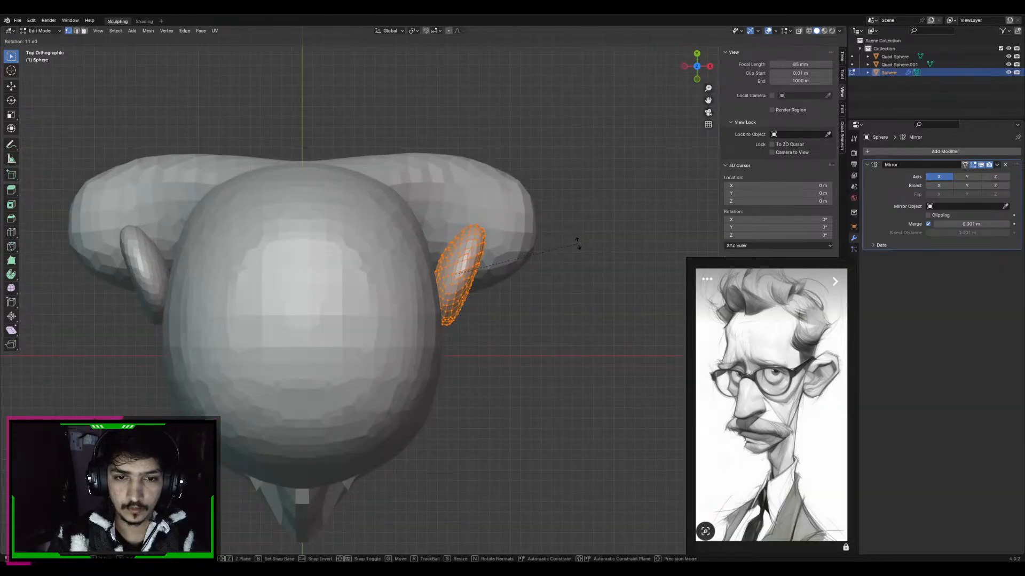
click(578, 243)
key(KP_1)
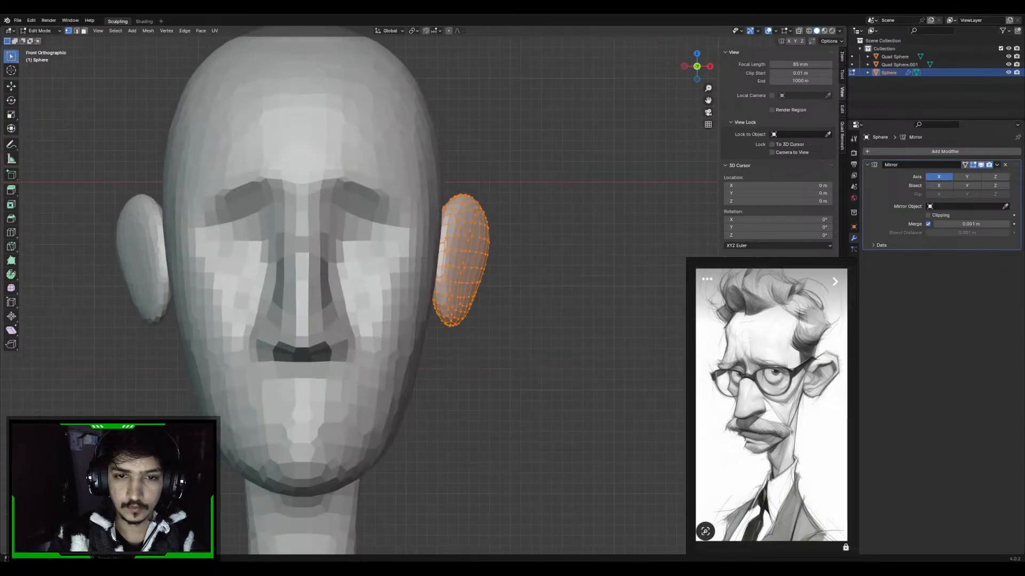
key(r)
click(541, 205)
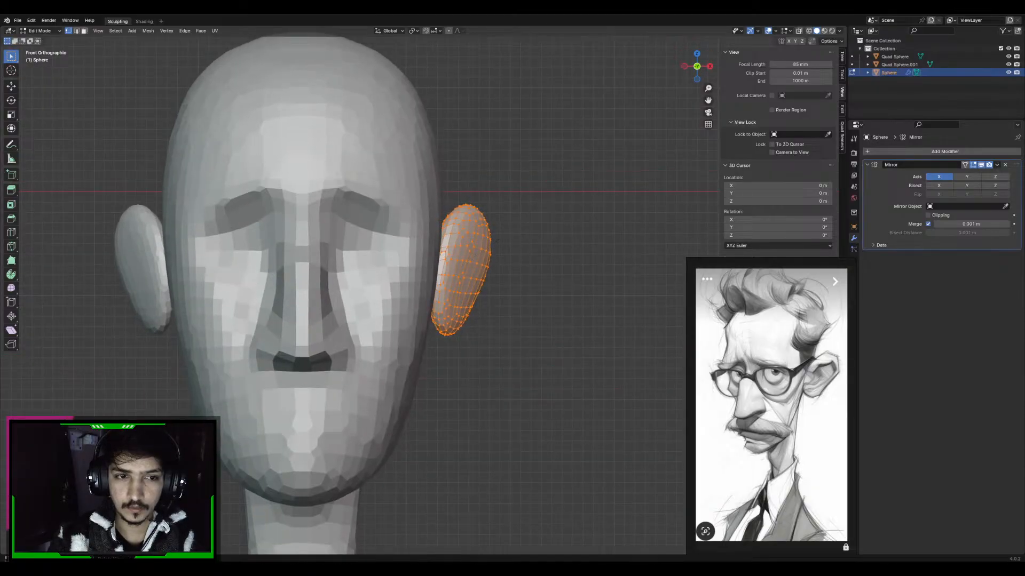
shift+middle_drag(537, 208, 560, 196)
scroll(517, 191, down, 2)
scroll(479, 193, up, 2)
key(Tab)
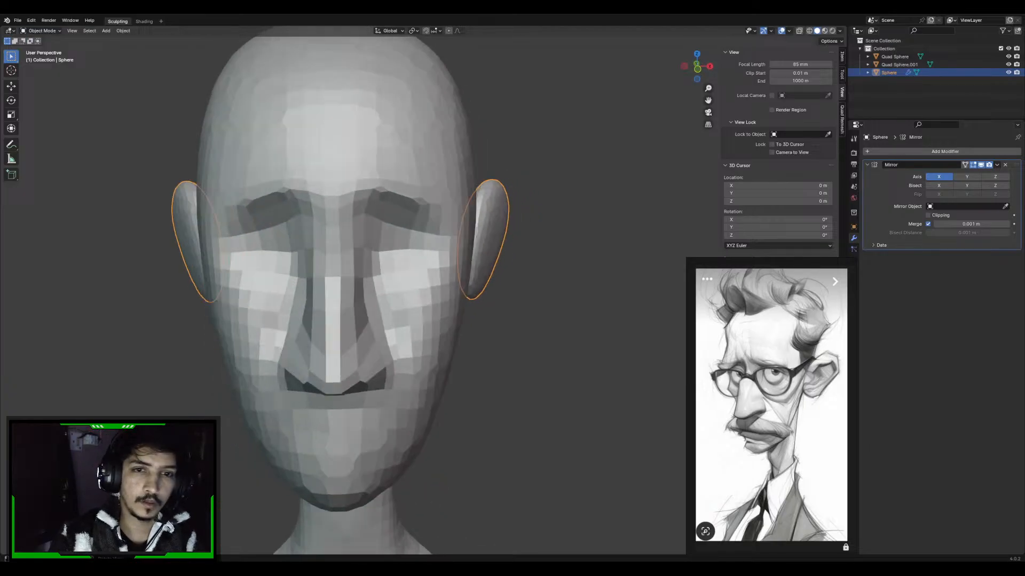
Put the ear in Sculpt Mode and adjust its front edge against the head with the Grab brush
click(42, 31)
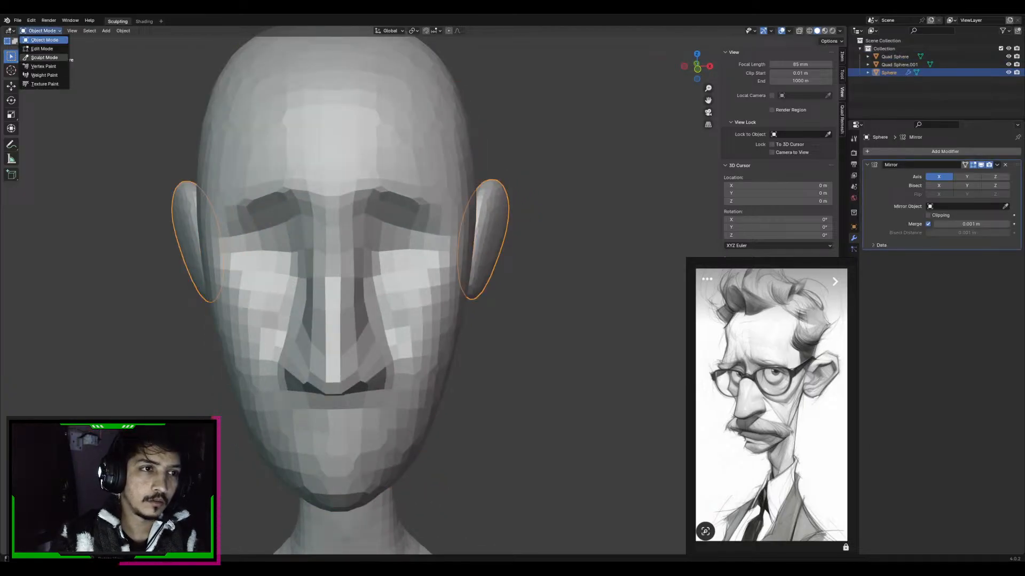
click(43, 57)
click(41, 31)
click(43, 58)
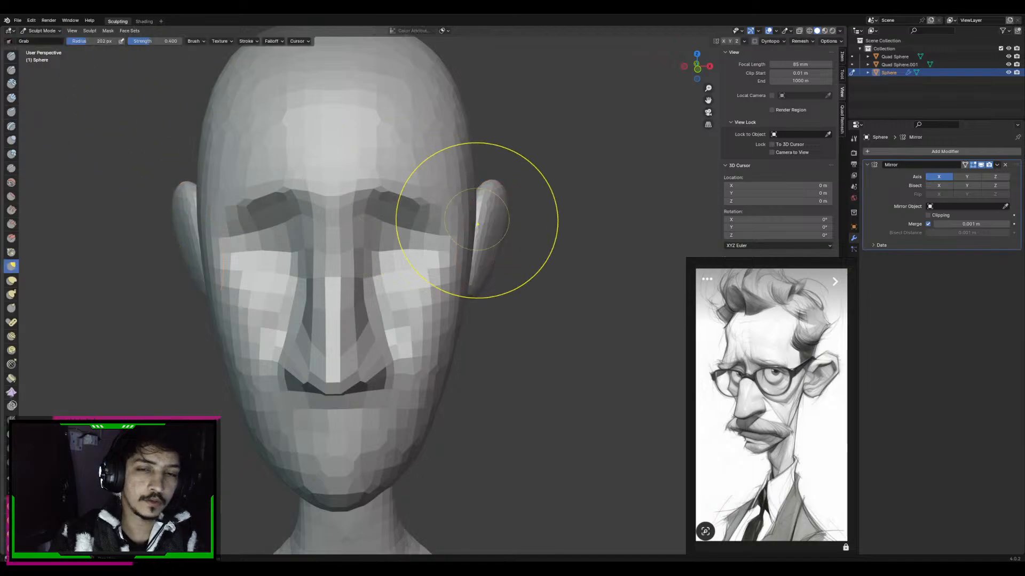
mouse_move(477, 220)
middle_down()
mouse_move(441, 222)
mouse_move(454, 280)
mouse_move(462, 255)
middle_up()
ctrl+middle_drag(462, 255, 464, 216)
key(f)
click(449, 255)
mouse_move(452, 256)
ctrl+middle_down()
mouse_move(455, 235)
mouse_move(479, 254)
ctrl+middle_up()
key(f)
click(478, 259)
key(f)
click(460, 256)
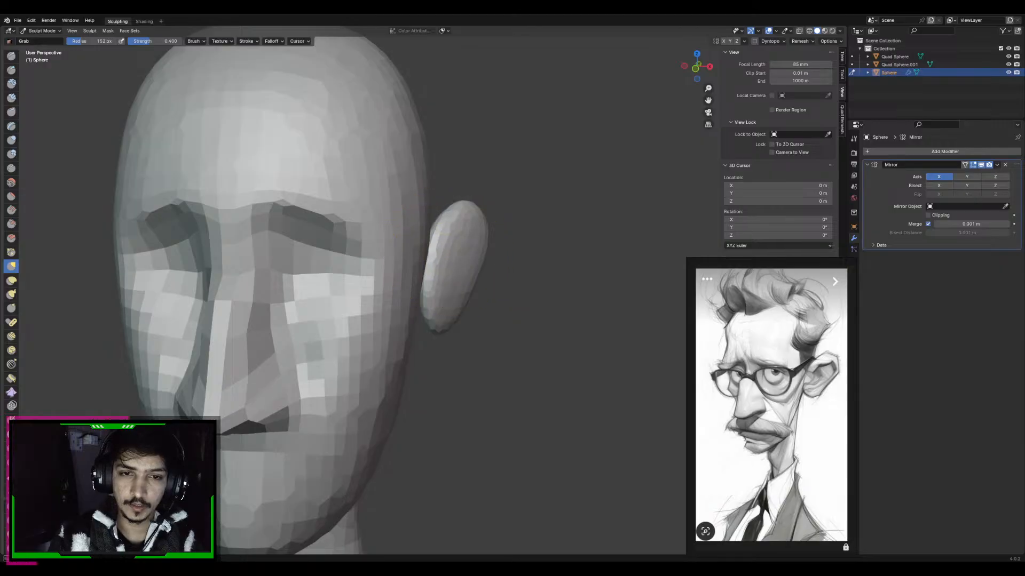
Refine the ear's lower attachment to the head with a smaller Grab brush at about 133 px radius
key(f)
click(502, 311)
mouse_move(428, 307)
middle_down()
mouse_move(423, 295)
mouse_move(427, 310)
middle_up()
key(f)
click(426, 312)
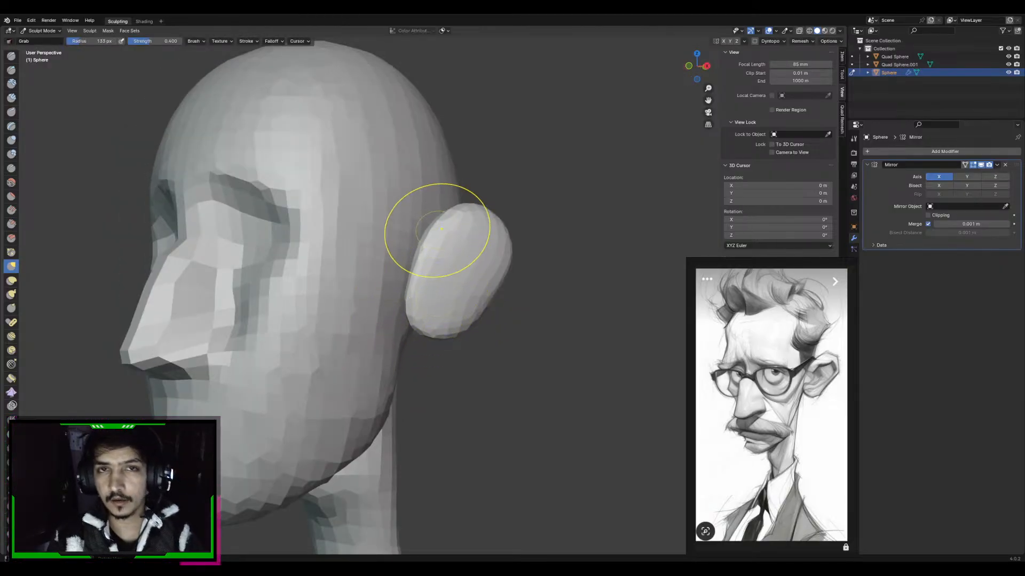
middle_drag(419, 182, 480, 245)
scroll(481, 245, down, 5)
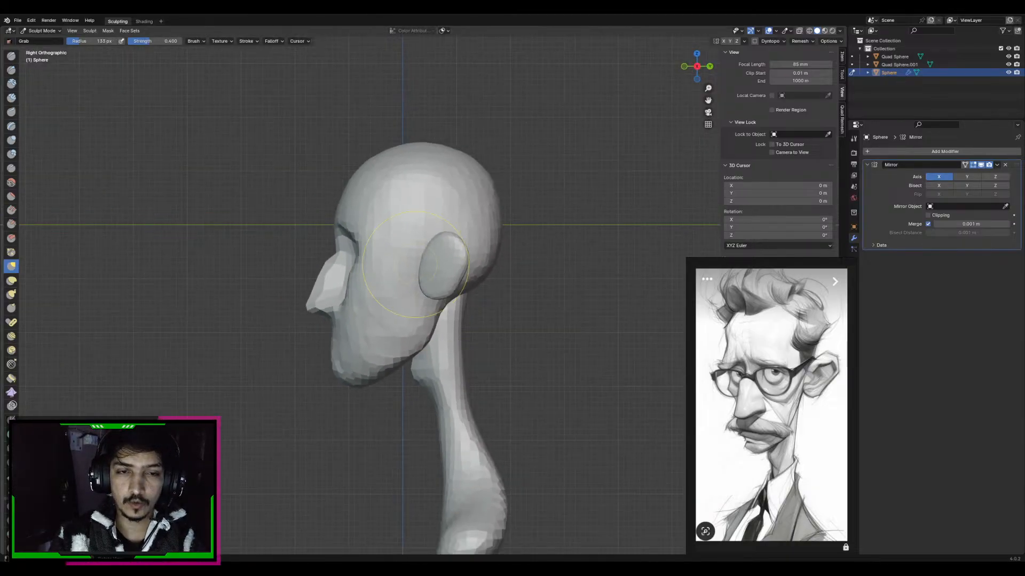
Nudge the ear's lower part against the head with the Grab brush, enlarged to about 181 px radius
shift+middle_drag(460, 297, 463, 255)
scroll(421, 267, down, 3)
middle_drag(352, 278, 456, 254)
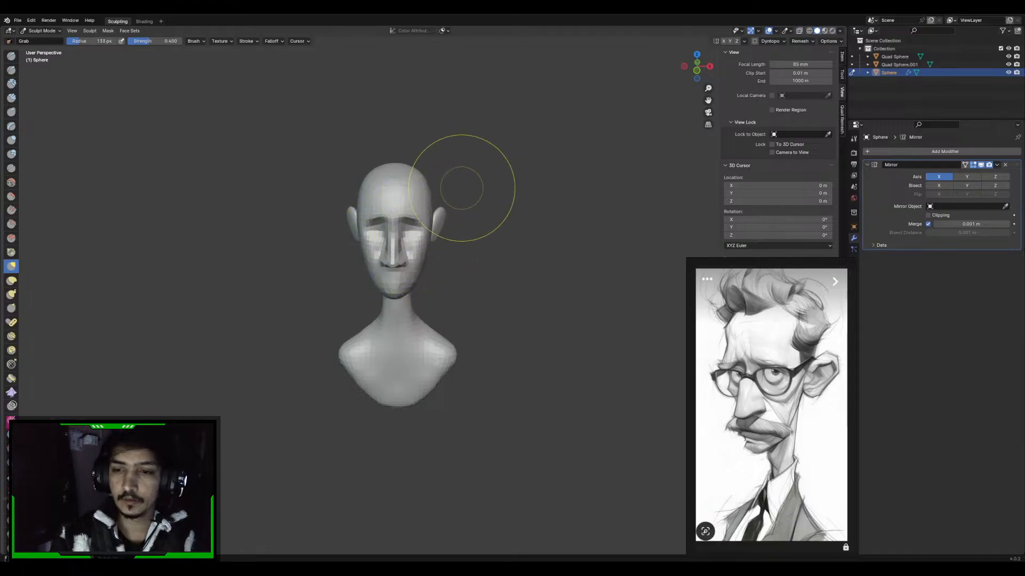
scroll(469, 236, up, 11)
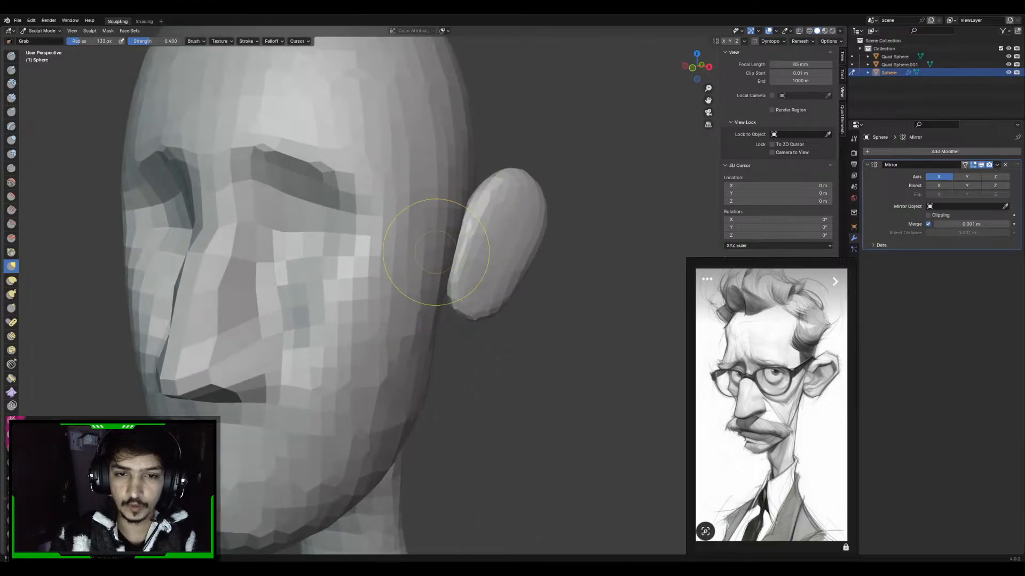
key(f)
click(591, 224)
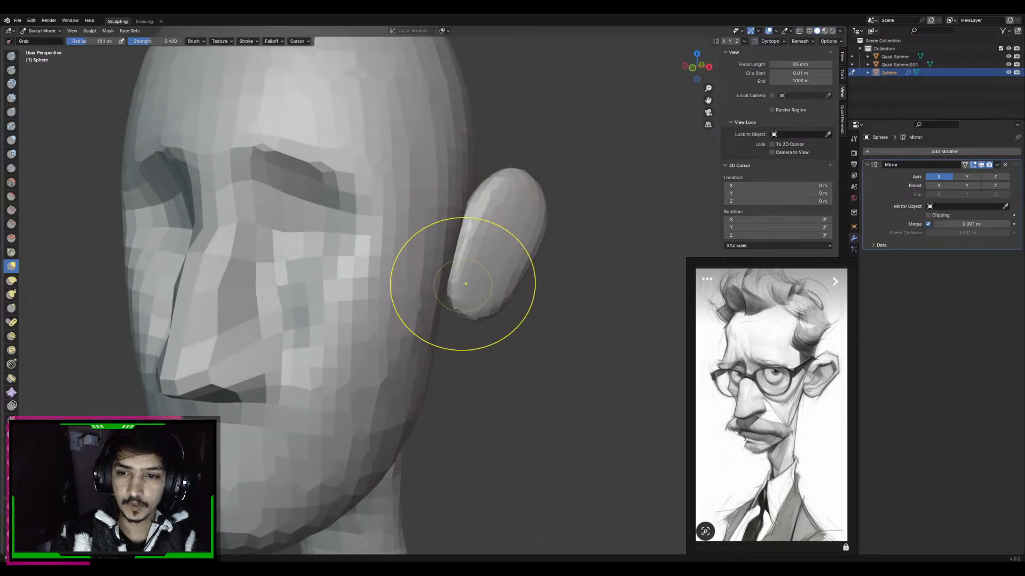
Transfer sculpting to the head mesh and reshape the jaw below the ear with a larger Grab brush
key(alt+q)
middle_drag(432, 291, 458, 275)
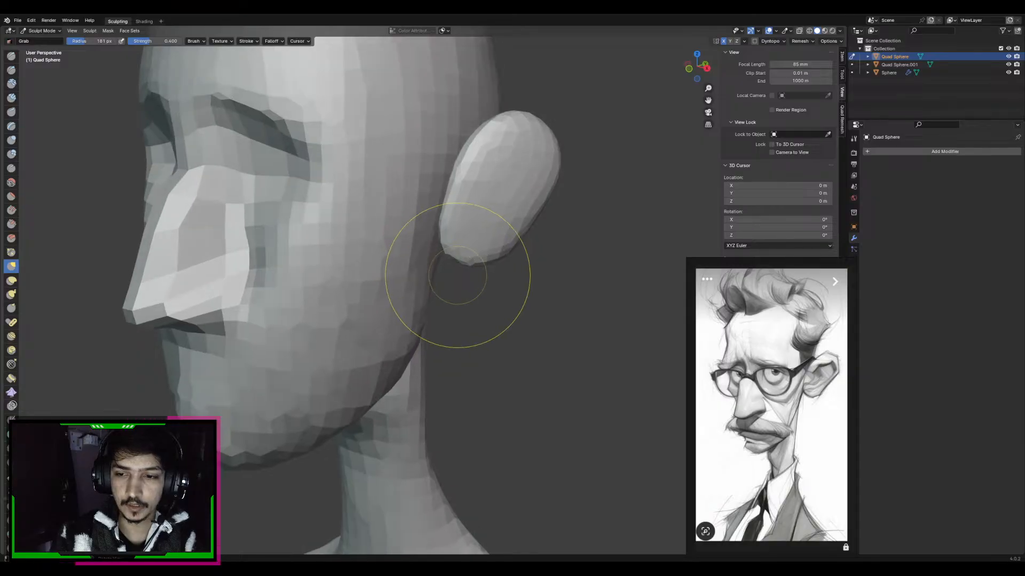
scroll(424, 270, down, 4)
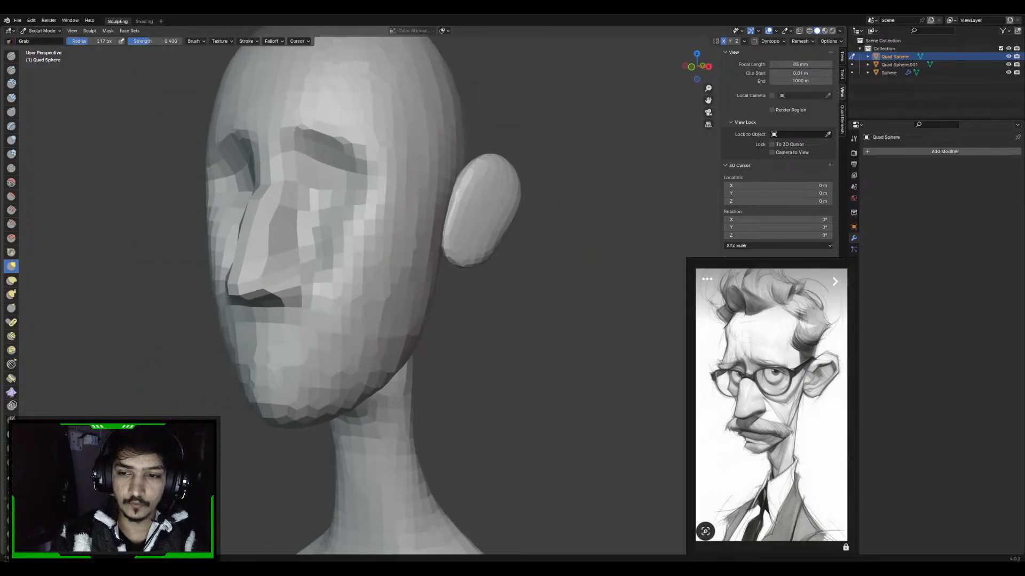
key(f)
click(506, 316)
middle_drag(506, 316, 475, 314)
key(f)
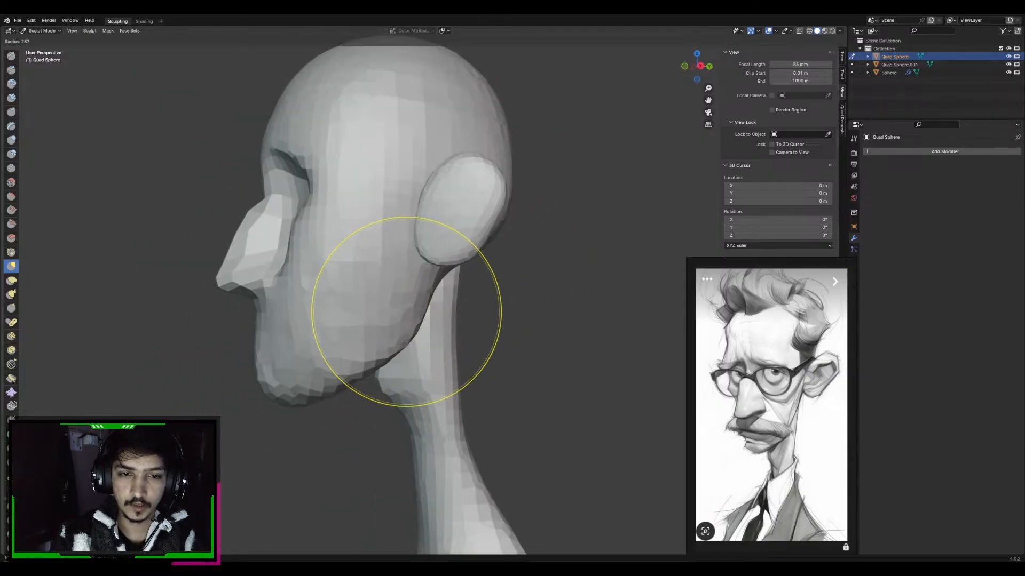
click(502, 311)
mouse_move(411, 321)
middle_down()
mouse_move(432, 315)
mouse_move(413, 313)
mouse_move(411, 297)
mouse_move(425, 303)
middle_up()
Transfer sculpting back to the ear and pull its lower edge toward the head with the Grab brush
key(alt+q)
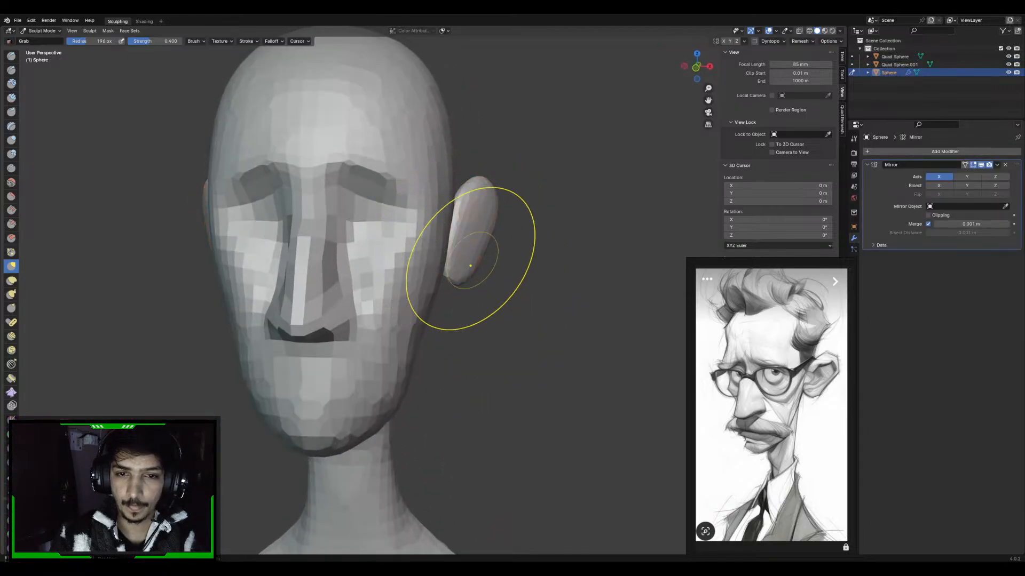
middle_drag(470, 265, 448, 268)
middle_drag(363, 295, 376, 293)
alt+middle_drag(434, 264, 484, 258)
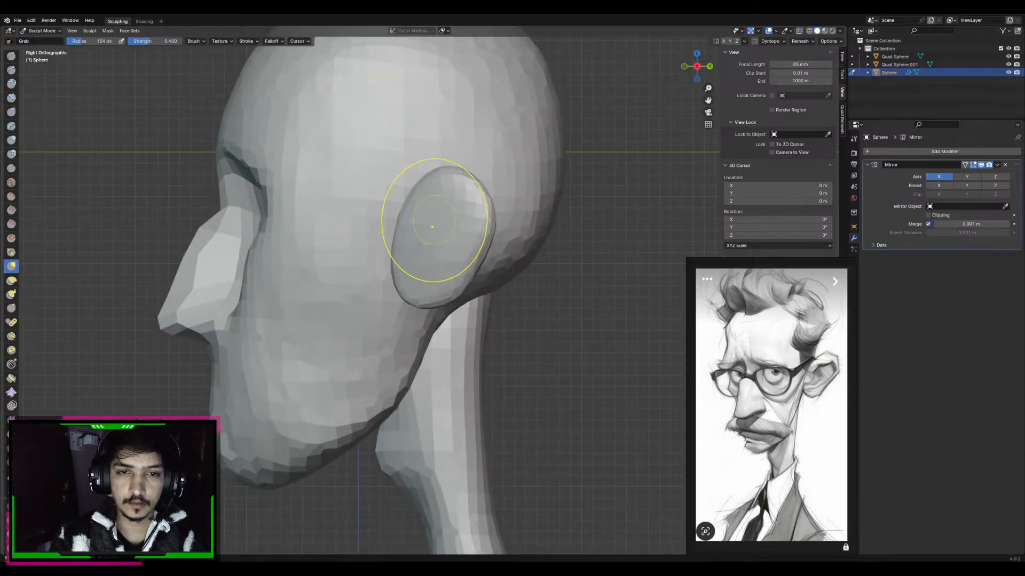
In Edit Mode, move the whole ear mesh about 0.13 m backward and 0.06 m down in the right view
key(Tab)
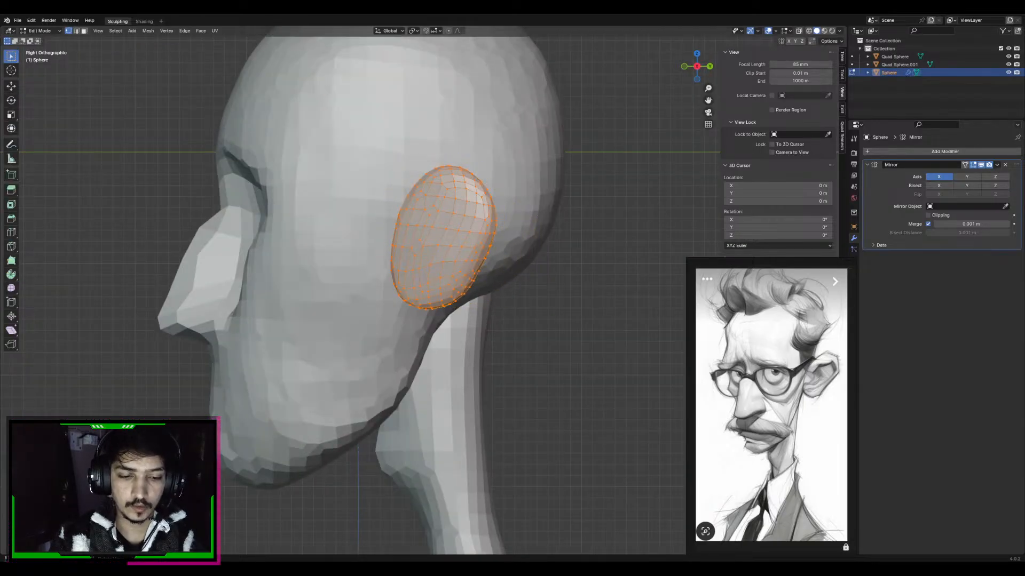
key(g)
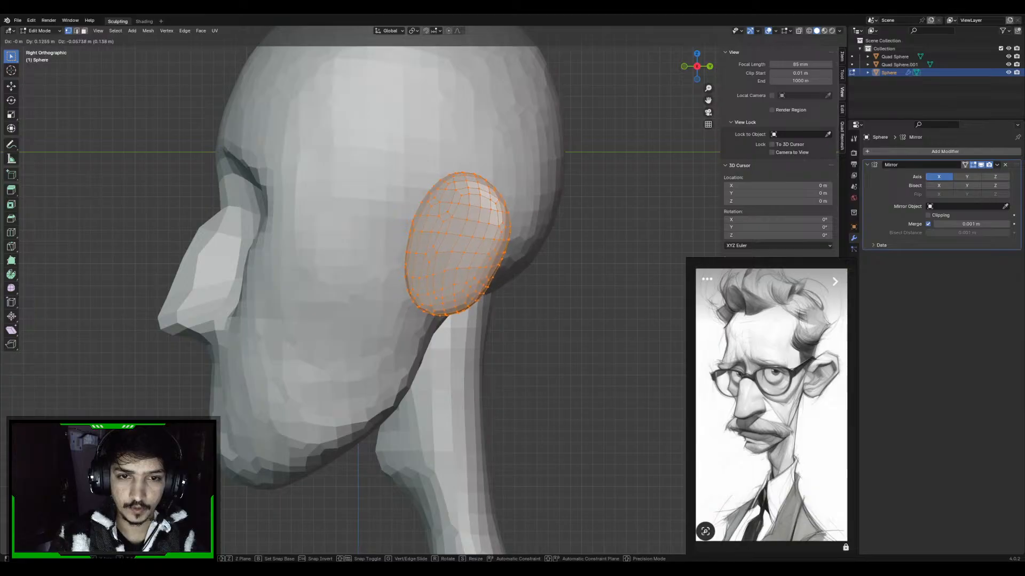
key(Return)
key(KP_1)
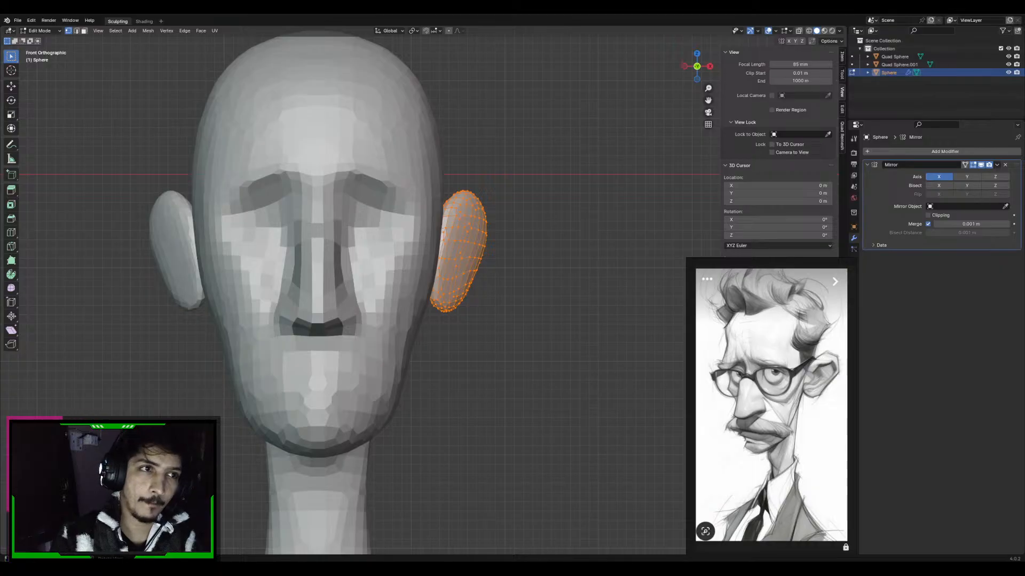
Return the ear to Sculpt Mode and carve its inner hollow with the Draw Sharp brush at 0.500 strength
click(40, 30)
click(40, 57)
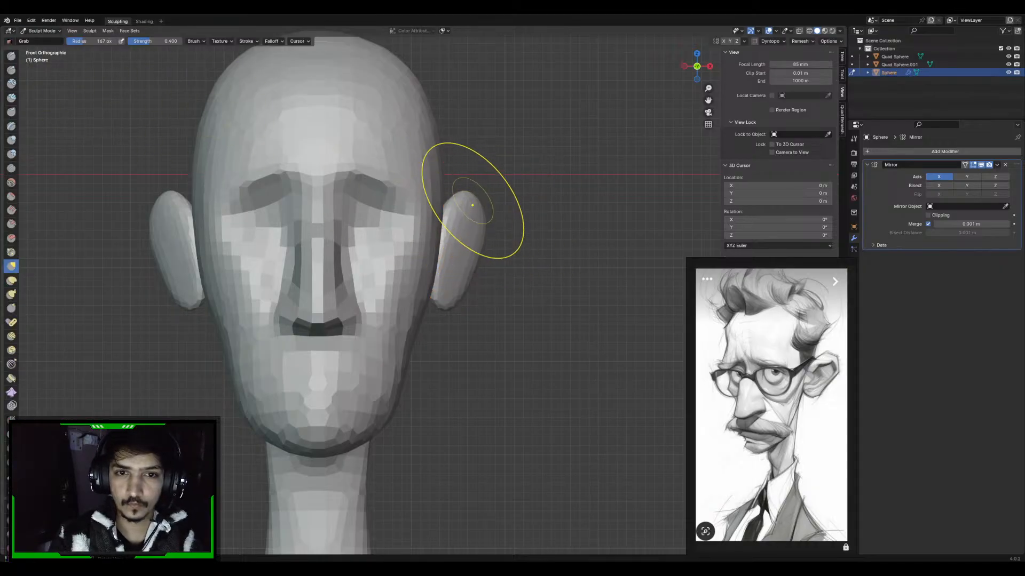
key(1)
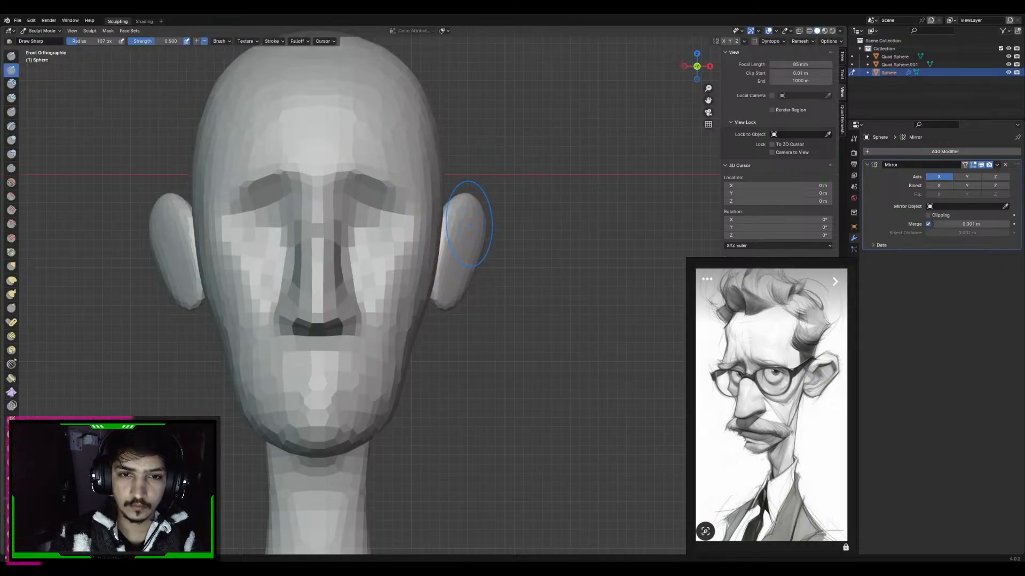
mouse_move(469, 225)
middle_down()
mouse_move(445, 218)
mouse_move(455, 241)
mouse_move(435, 263)
middle_up()
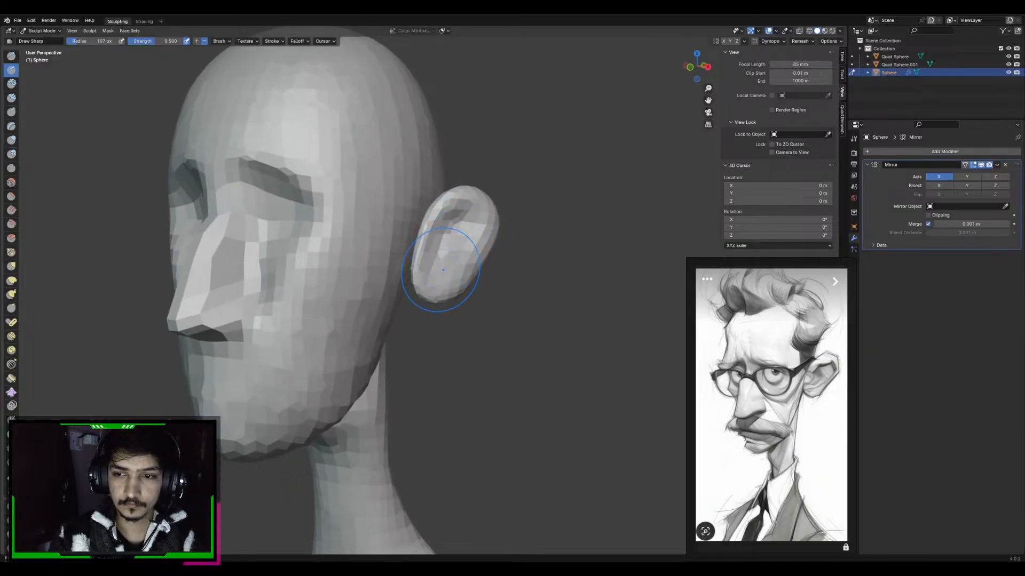
Shape the ear's upper outer rim into a pronounced corner with the Grab brush at about 95 px radius
key(g)
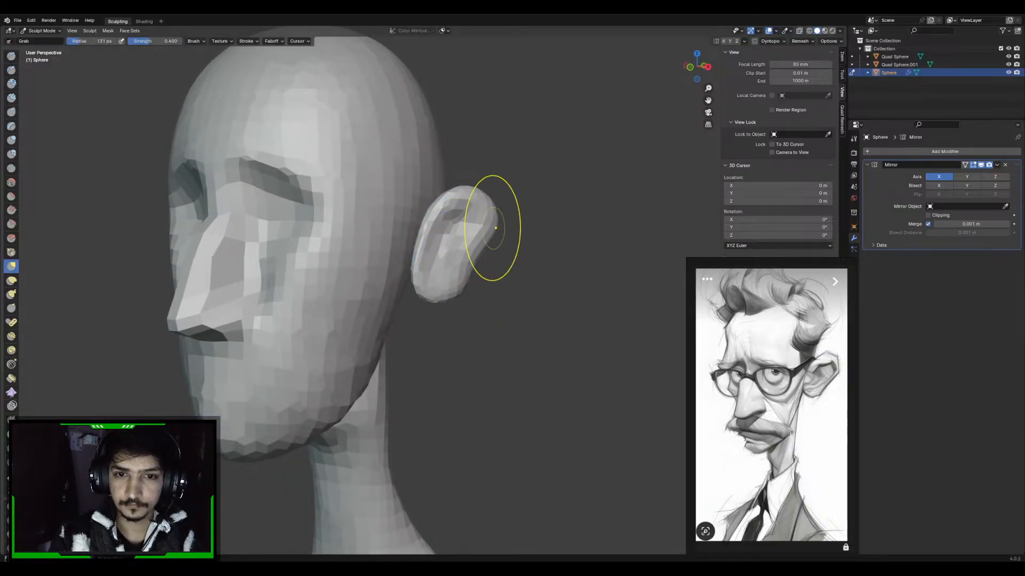
key(f)
click(473, 228)
middle_drag(474, 227, 463, 225)
scroll(497, 191, up, 2)
key(f)
click(526, 166)
mouse_move(513, 152)
shift+middle_down()
mouse_move(511, 167)
mouse_move(519, 167)
shift+middle_up()
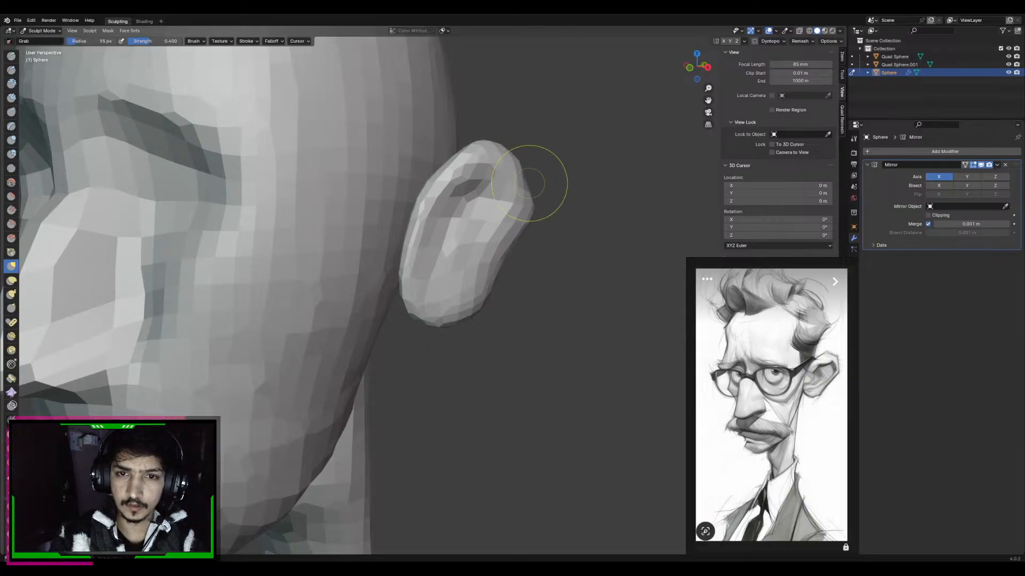
mouse_move(530, 183)
middle_down()
mouse_move(489, 172)
mouse_move(529, 183)
middle_up()
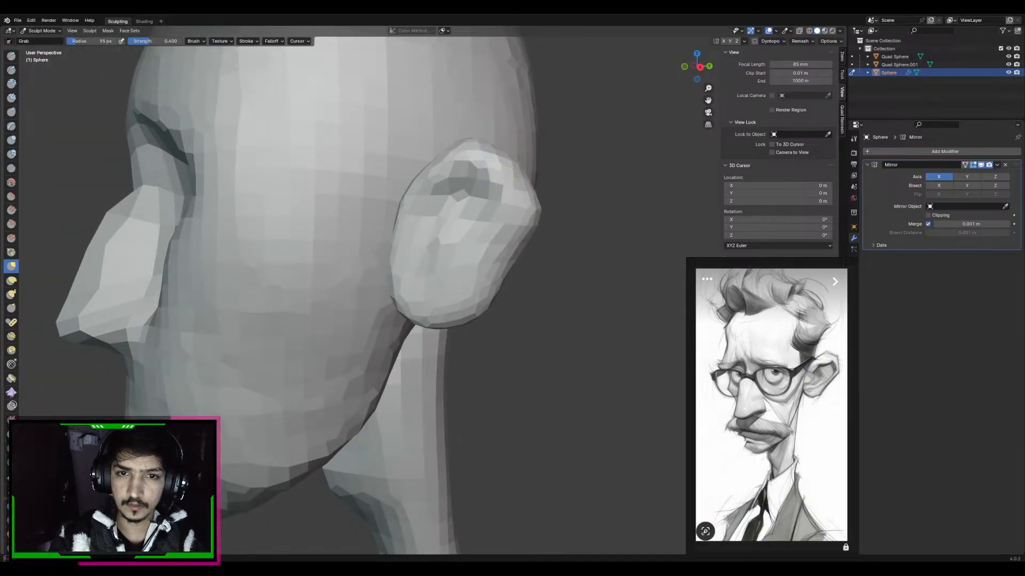
mouse_move(434, 159)
middle_down()
mouse_move(504, 194)
mouse_move(535, 243)
middle_up()
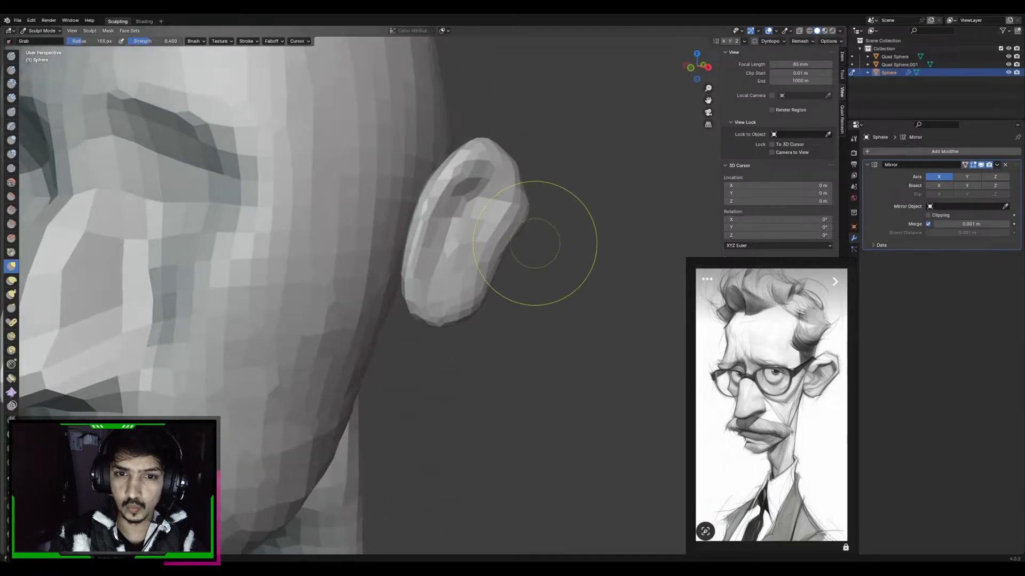
Taper and flatten the earlobe with a small Grab brush at about 84 to 92 px radius
key(f)
click(455, 295)
key(f)
click(504, 318)
middle_drag(470, 318, 459, 301)
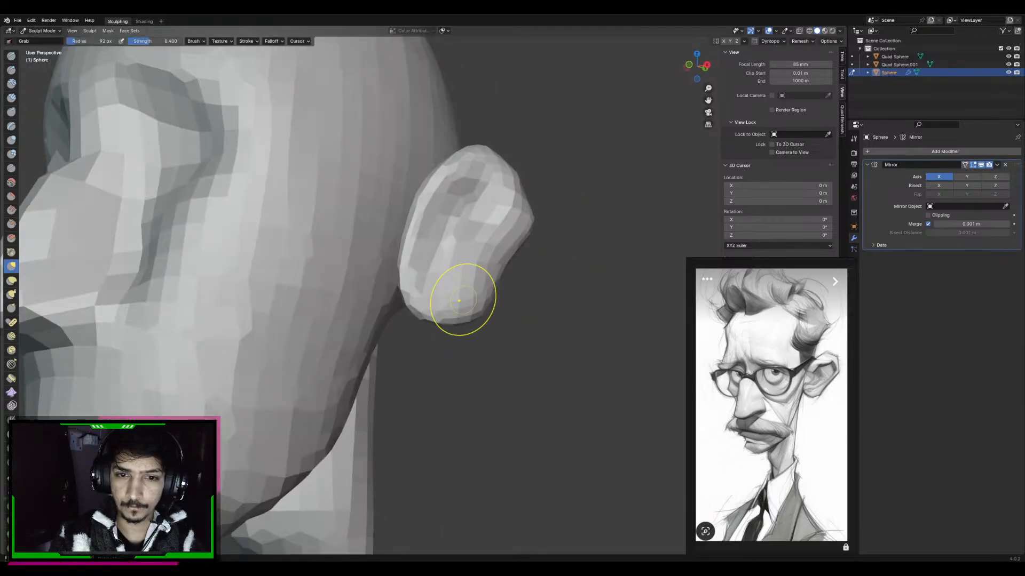
drag(473, 314, 470, 305)
middle_drag(470, 307, 479, 317)
key(f)
click(466, 319)
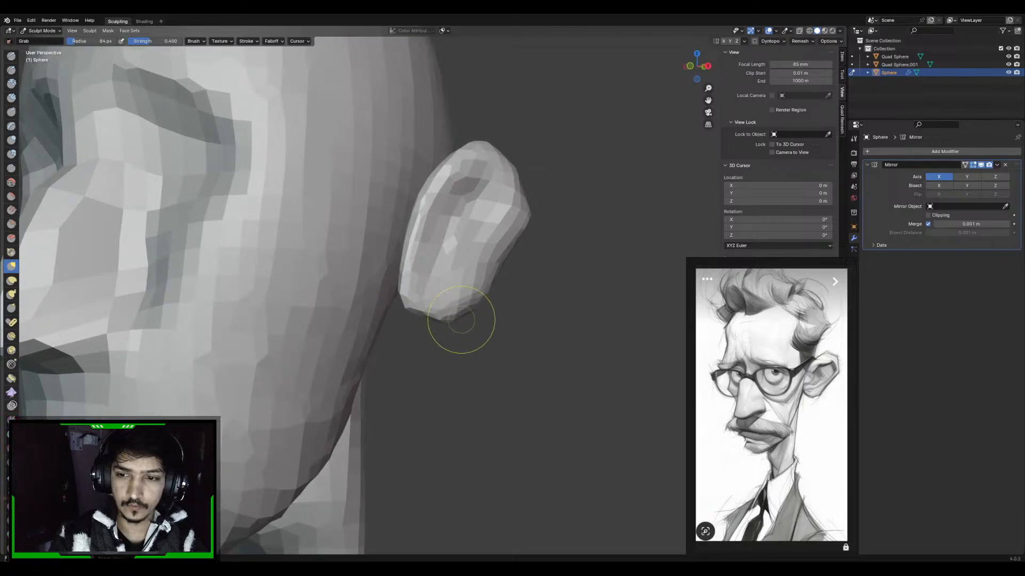
mouse_move(461, 320)
middle_down()
mouse_move(451, 315)
mouse_move(448, 334)
middle_up()
Push the ear's front edge backward to narrow its lower half with the Grab brush at about 138 to 147 px radius
key(f)
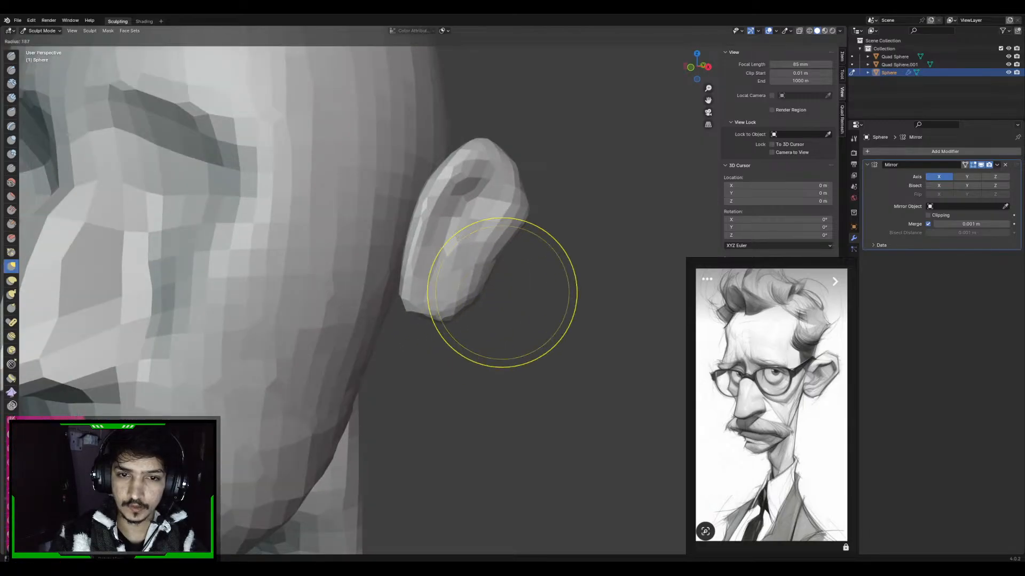
click(586, 292)
middle_drag(577, 292, 487, 289)
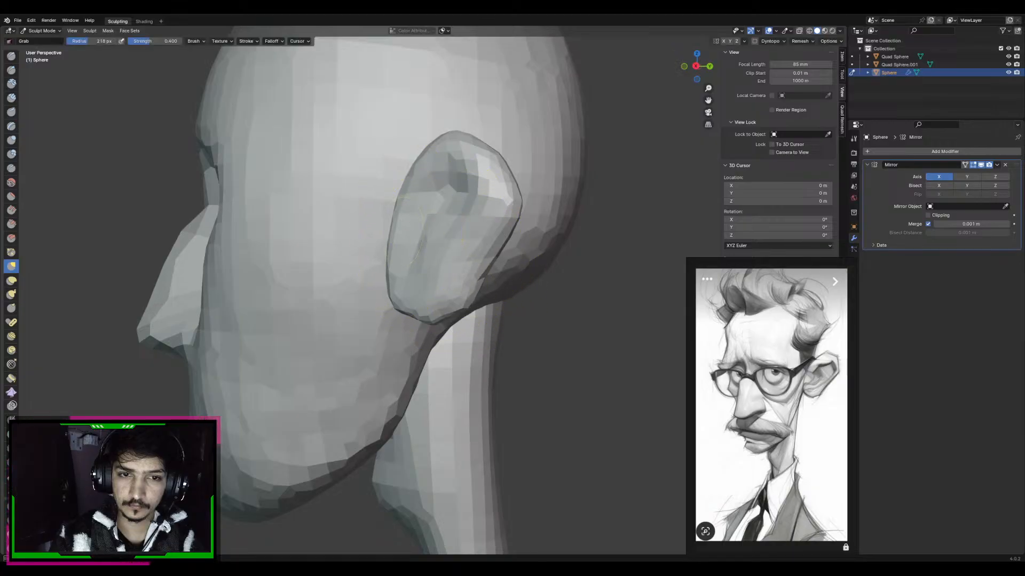
key(f)
click(470, 185)
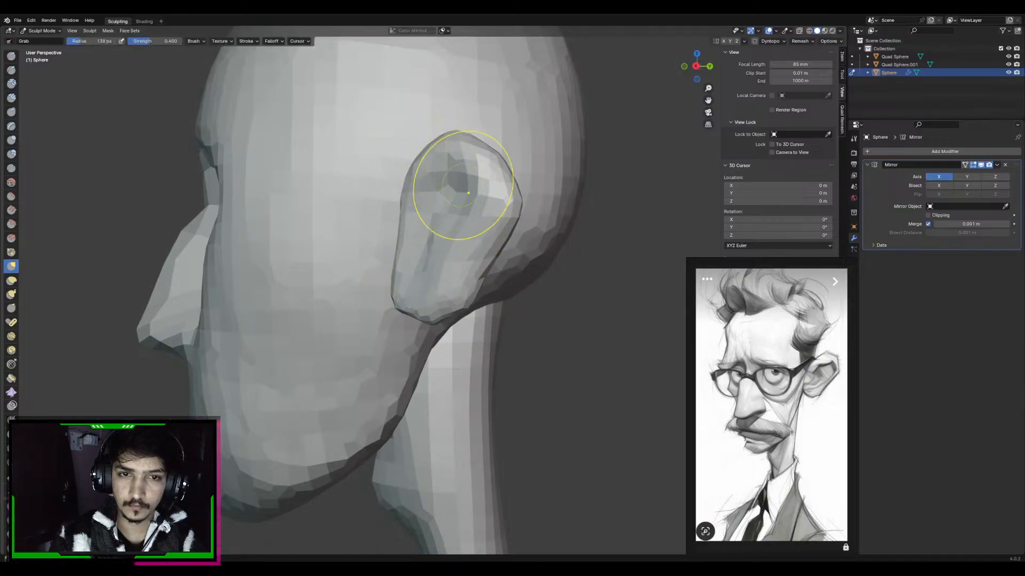
alt+middle_drag(464, 188, 480, 227)
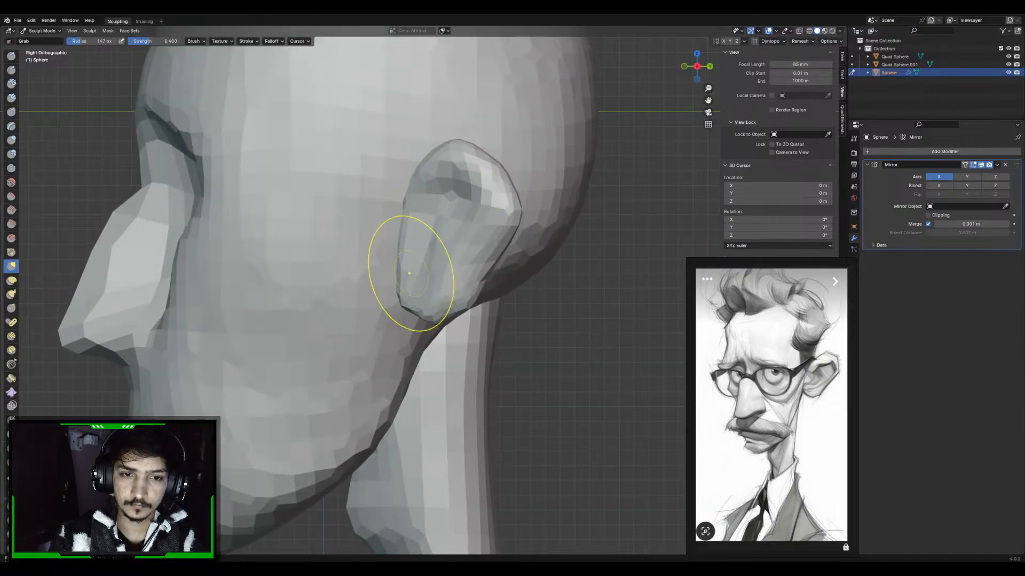
scroll(409, 273, down, 7)
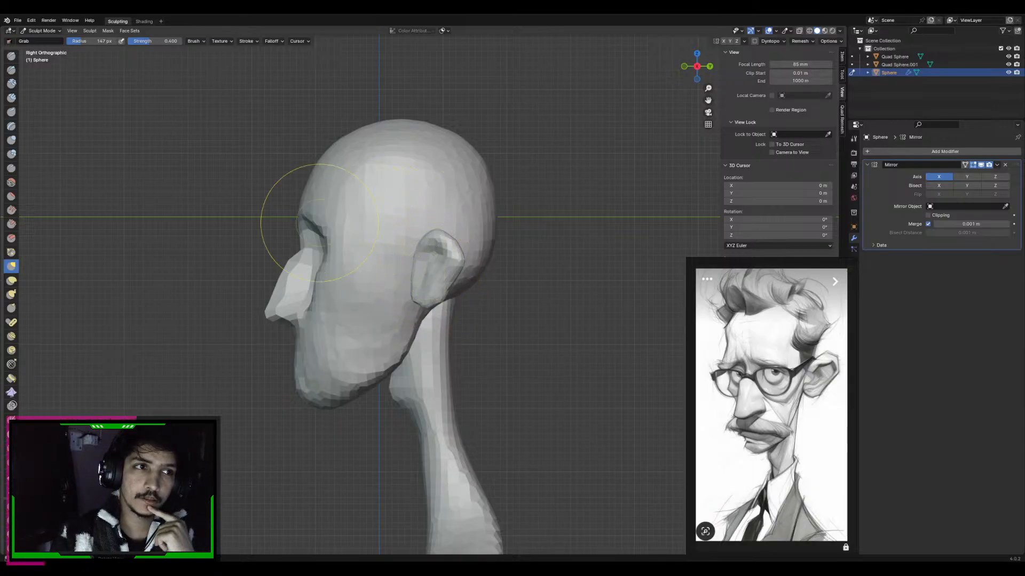
Display the sculpt brush names and set up the Blob brush at 72 px radius for the ear
click(11, 155)
drag(19, 156, 84, 155)
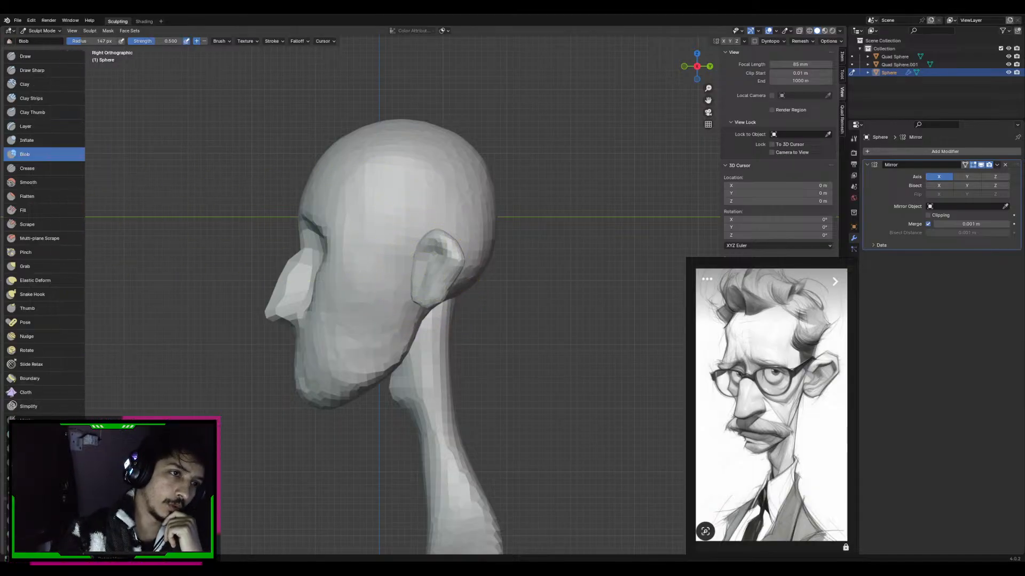
middle_drag(469, 209, 474, 213)
key(KP_3)
mouse_move(473, 248)
ctrl+middle_down()
mouse_move(468, 210)
mouse_move(465, 288)
mouse_move(464, 228)
ctrl+middle_up()
shift+middle_drag(464, 228, 468, 244)
key(f)
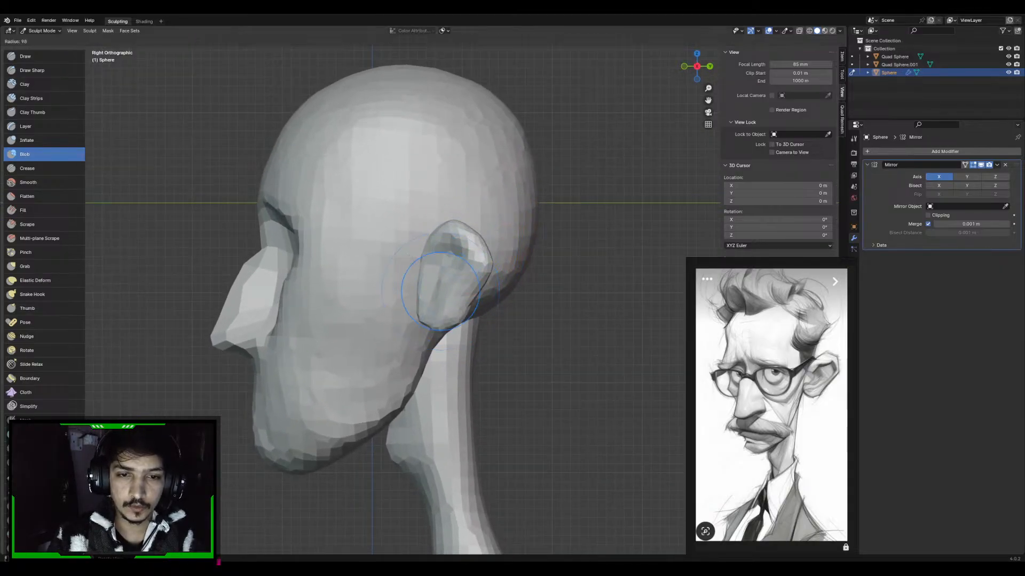
click(418, 299)
mouse_move(414, 301)
middle_down()
mouse_move(453, 302)
mouse_move(460, 263)
middle_up()
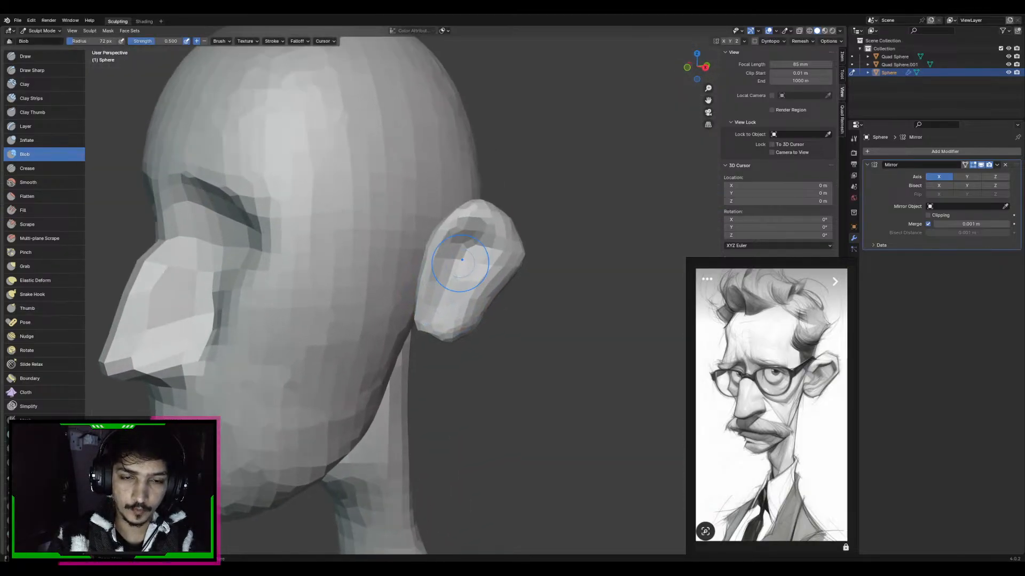
Deepen the ear's inner groove with Draw Sharp at 72 px and refine the ear with a small Grab brush
click(32, 69)
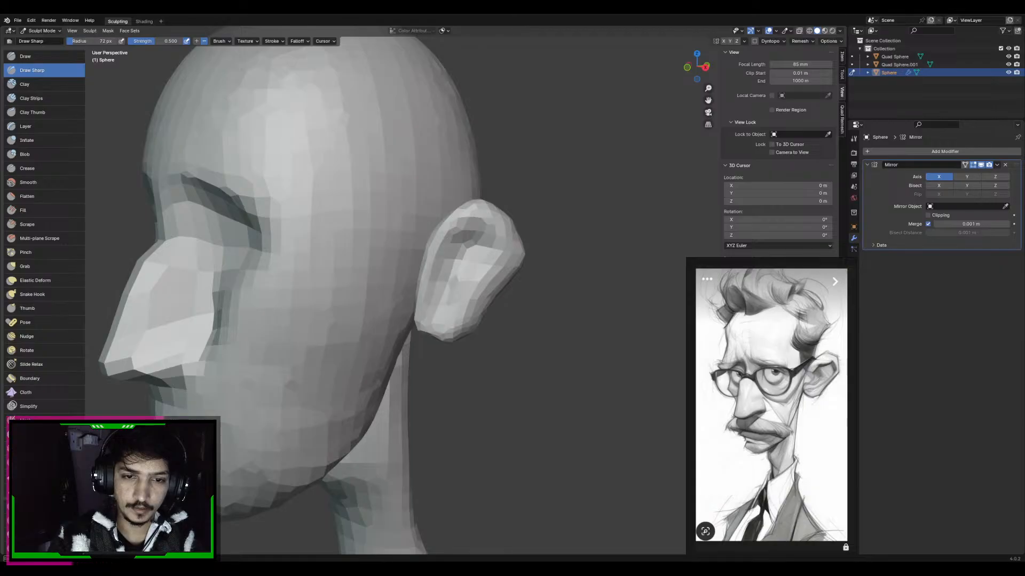
key(g)
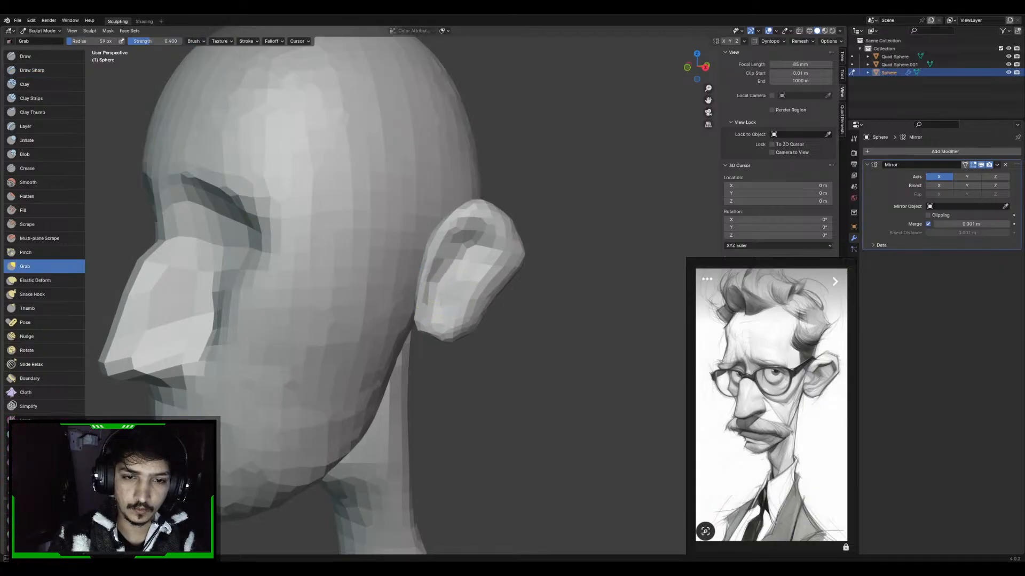
scroll(497, 299, down, 1)
middle_drag(496, 299, 433, 320)
scroll(432, 321, down, 1)
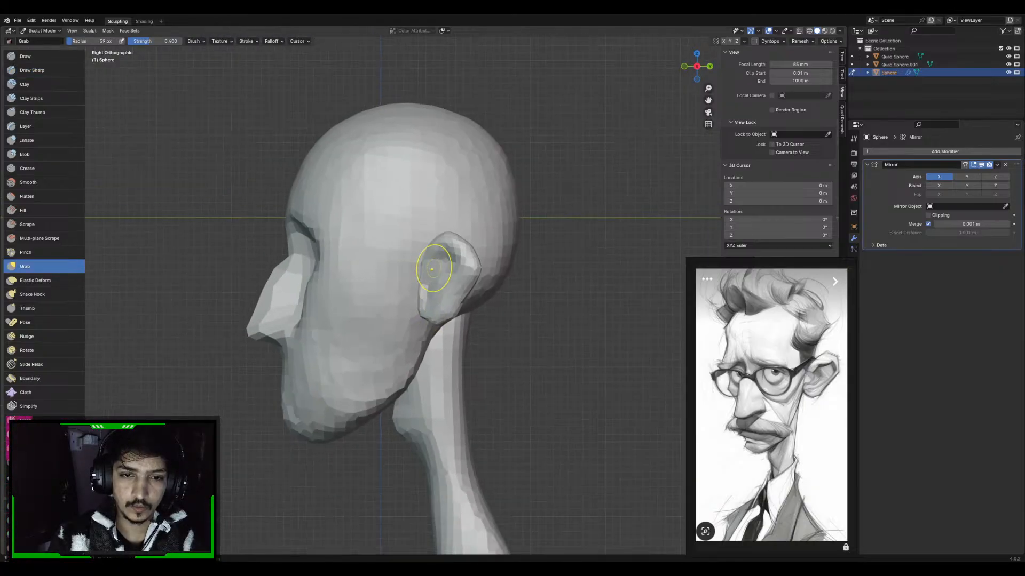
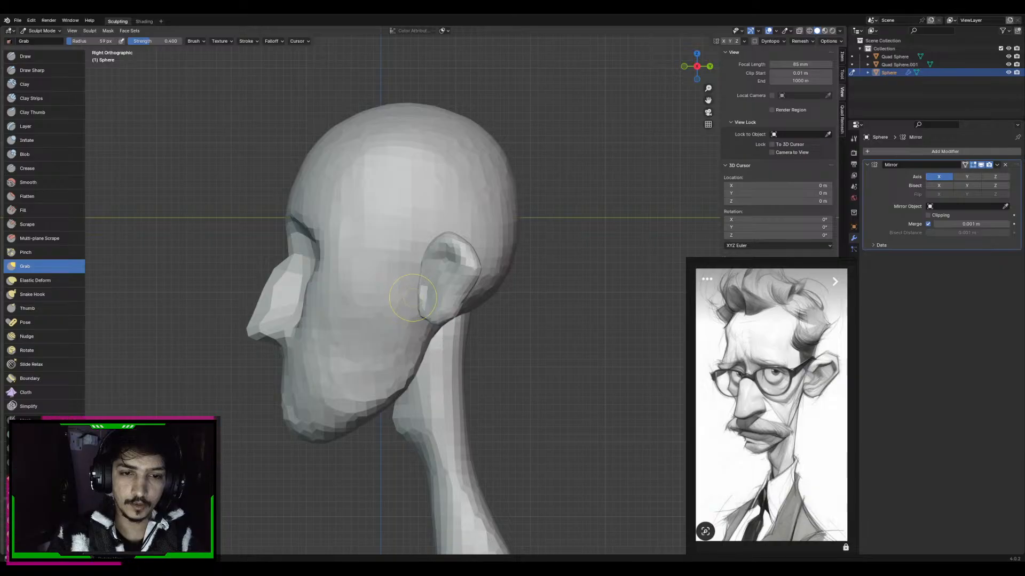
Nudge the upper part of the ear forward with the Grab brush at about 91 to 115 px radius
key(f)
click(422, 251)
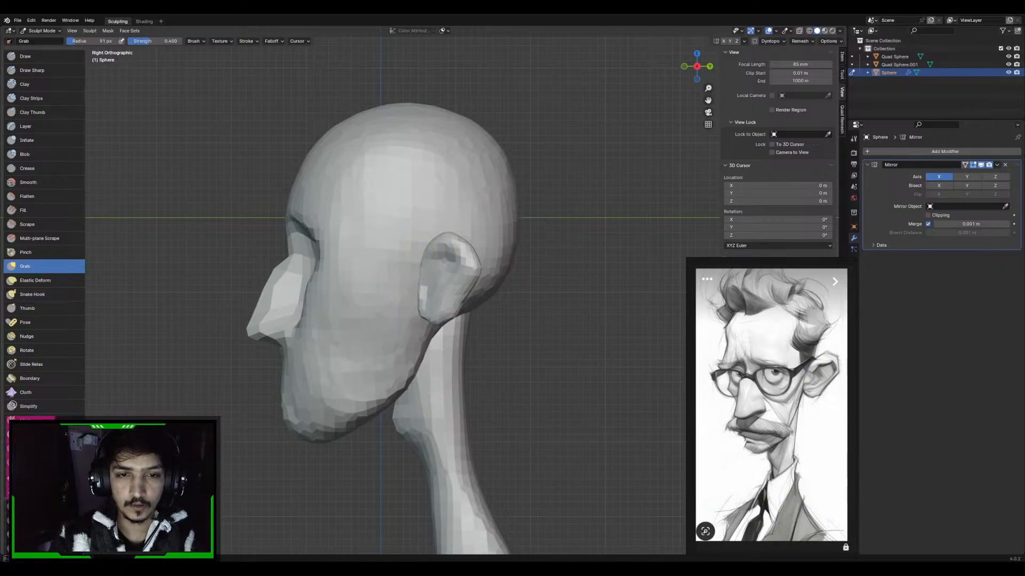
drag(449, 258, 440, 257)
key(f)
click(463, 258)
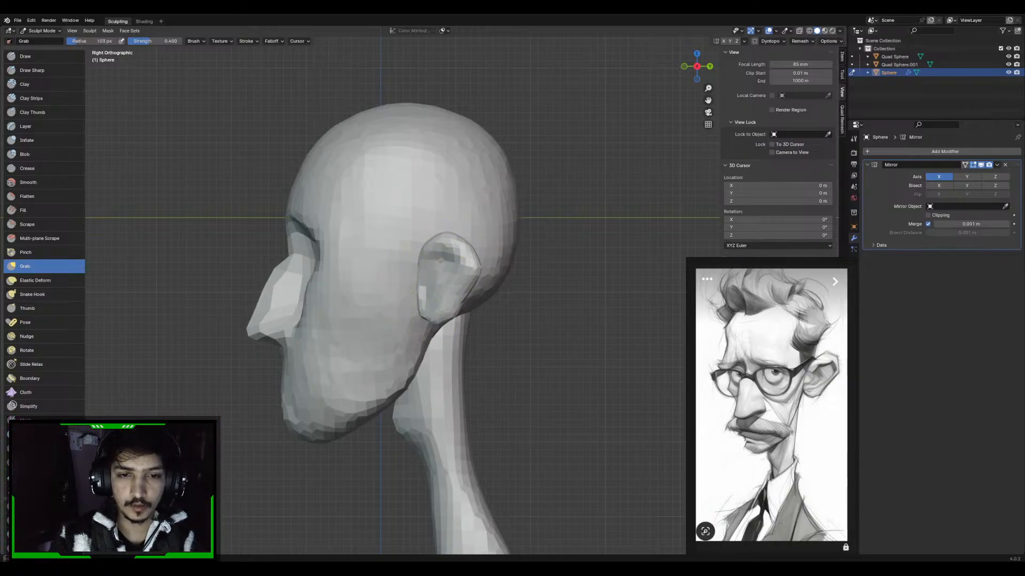
key(f)
click(434, 261)
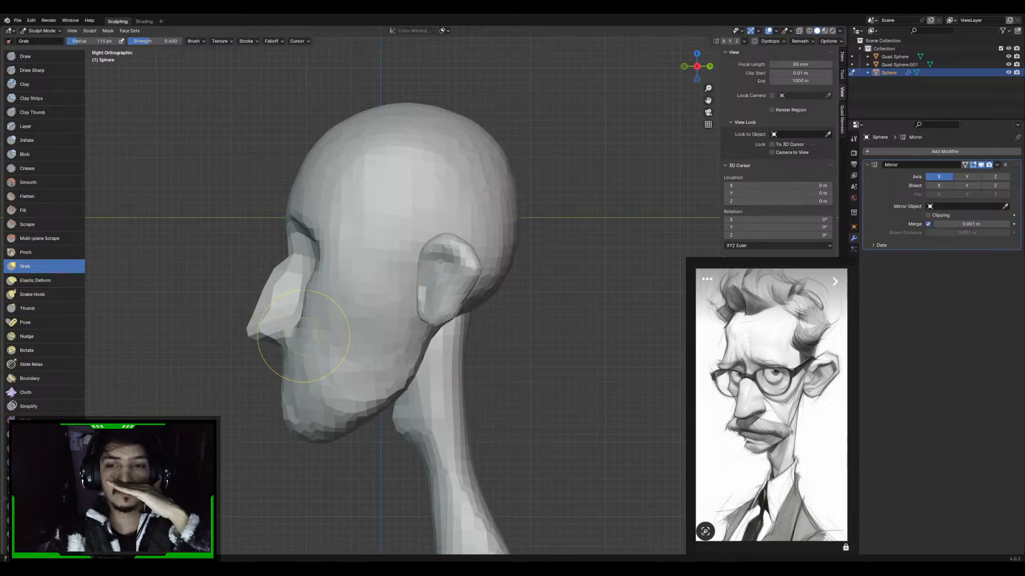
Reshape the ear's front edge and overall tilt from a front three-quarter view with Grab at about 134 to 139 px radius
middle_drag(434, 238, 519, 250)
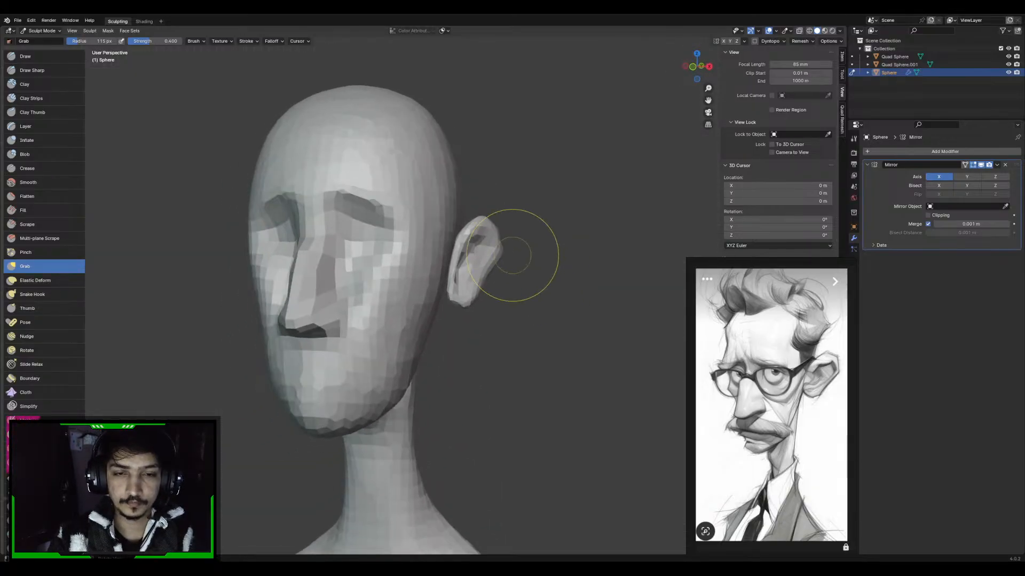
scroll(480, 279, up, 2)
key(f)
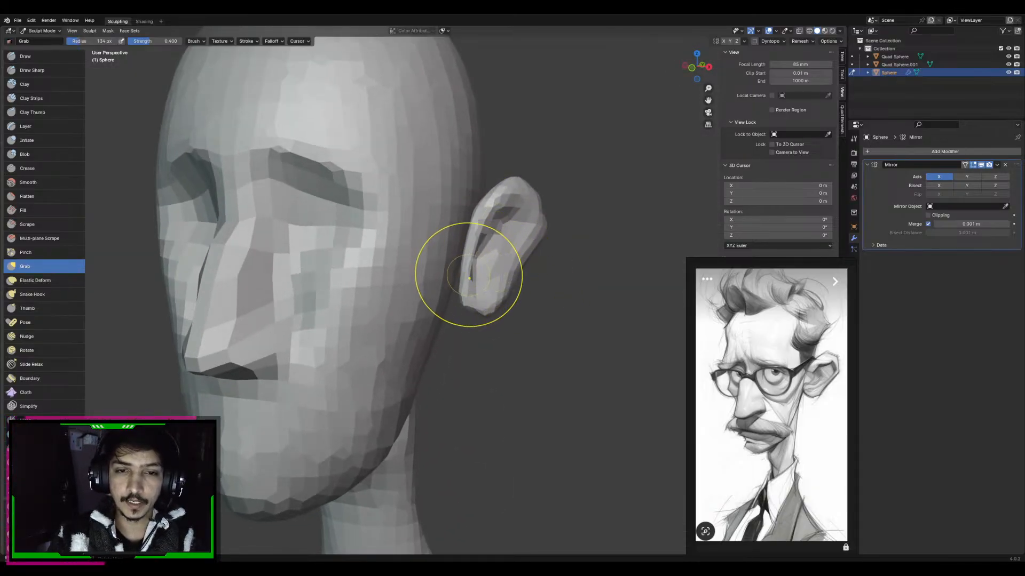
click(516, 277)
drag(496, 275, 483, 276)
mouse_move(484, 228)
shift+middle_down()
mouse_move(485, 254)
mouse_move(504, 247)
mouse_move(497, 210)
shift+middle_up()
key(f)
click(504, 240)
scroll(485, 265, down, 3)
middle_drag(485, 268, 469, 275)
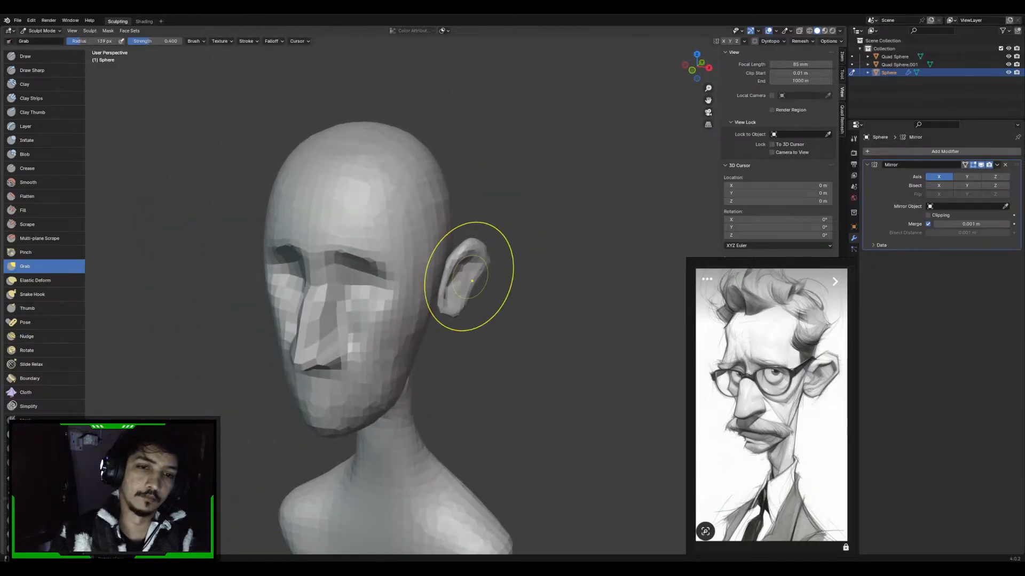
drag(472, 276, 481, 274)
Refine the ear's upper back rim with the Grab brush at about 94 px radius
key(KP_3)
key(KP_1)
key(KP_3)
scroll(504, 245, up, 3)
ctrl+middle_drag(473, 245, 536, 213)
key(f)
click(468, 241)
key(f)
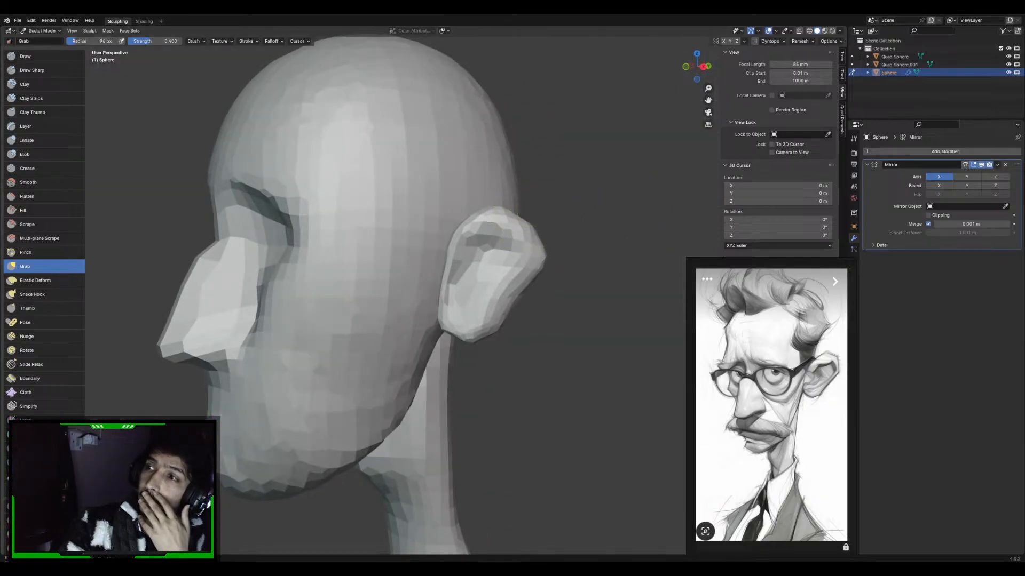
right_click(537, 203)
middle_drag(582, 154, 617, 175)
key(f)
click(587, 204)
mouse_move(563, 230)
middle_down()
mouse_move(558, 245)
mouse_move(545, 202)
mouse_move(525, 243)
middle_up()
Carve the groove inside the ear's outer rim down toward the lobe with Draw Sharp at 57 px radius
key(d)
key(f)
click(525, 235)
key(f)
click(523, 240)
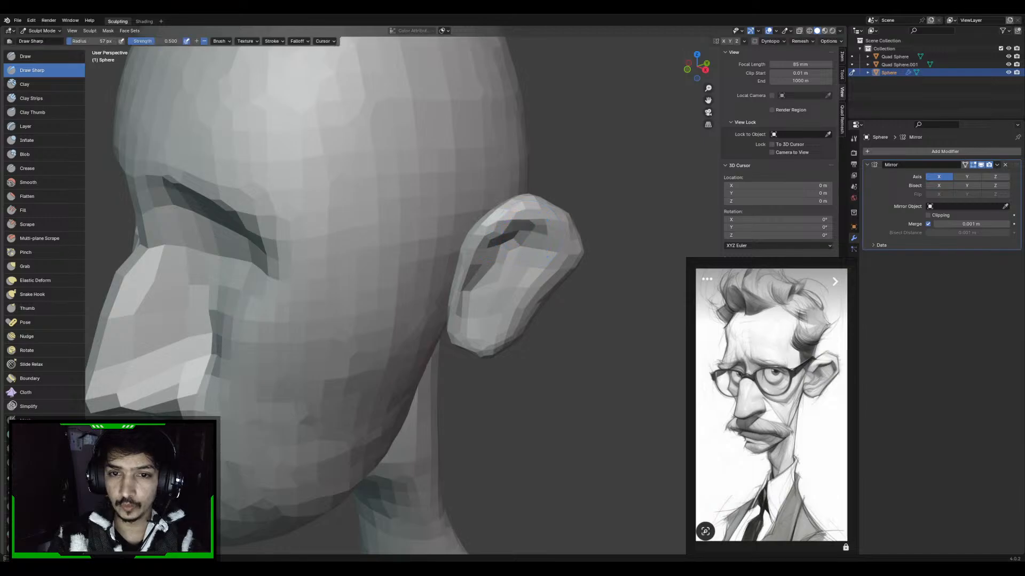
drag(555, 259, 540, 276)
drag(495, 314, 545, 287)
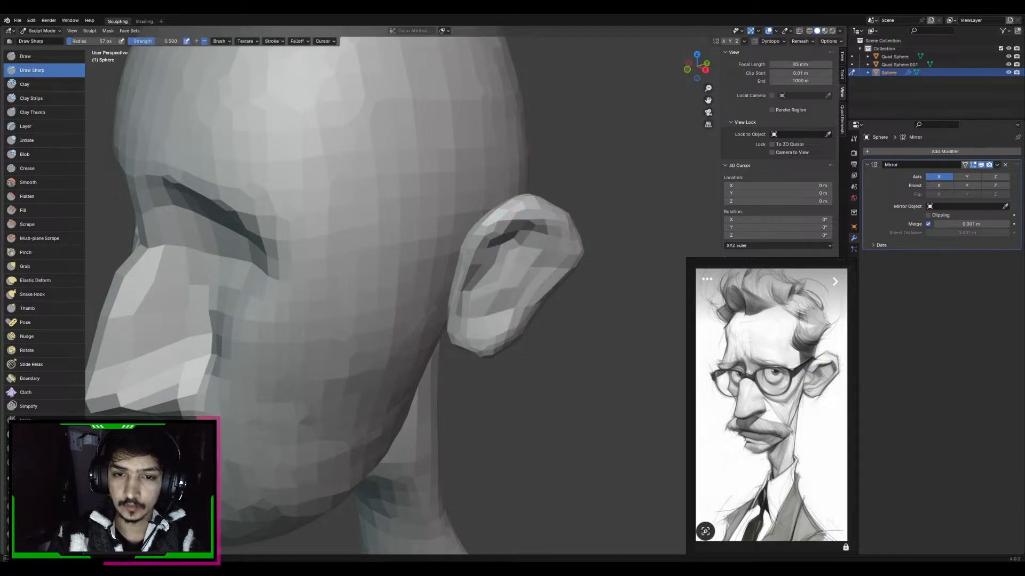
middle_drag(497, 285, 532, 269)
Reshape the ear's outer rim and top corner with the Grab brush, reducing the radius from 94 px to about 70 to 74 px
scroll(532, 268, down, 4)
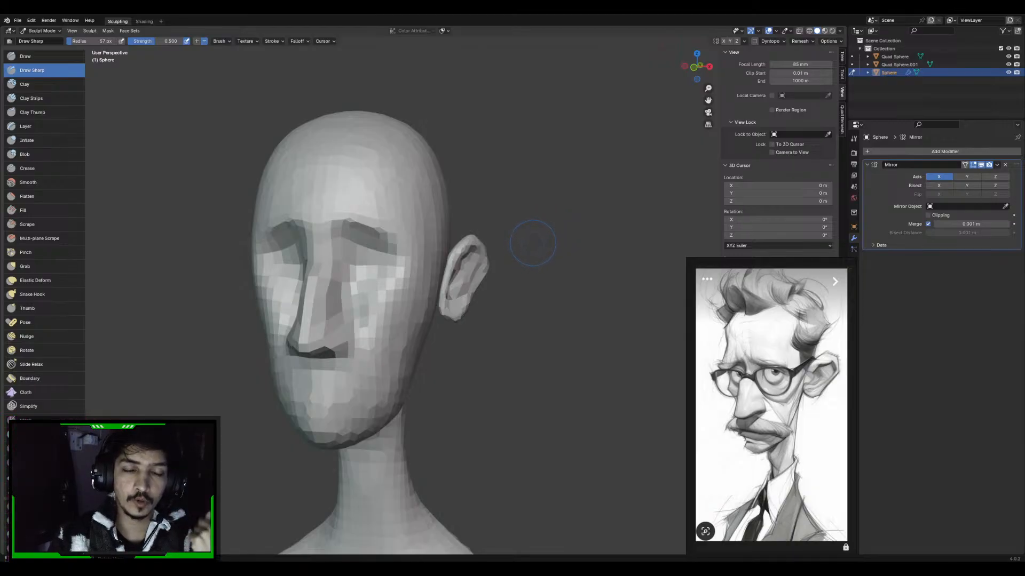
middle_drag(493, 258, 528, 249)
scroll(534, 247, up, 5)
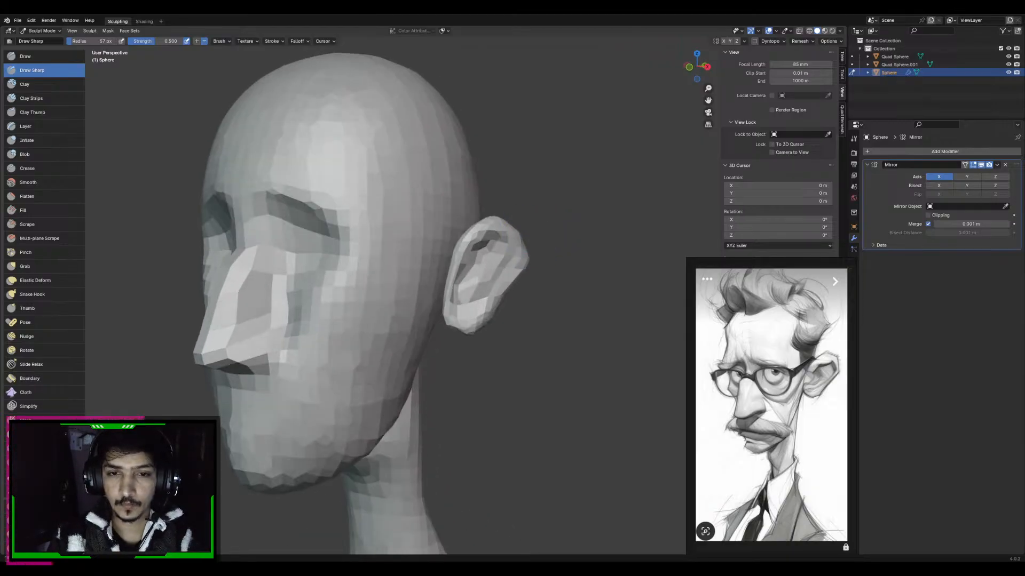
key(g)
middle_drag(521, 304, 533, 280)
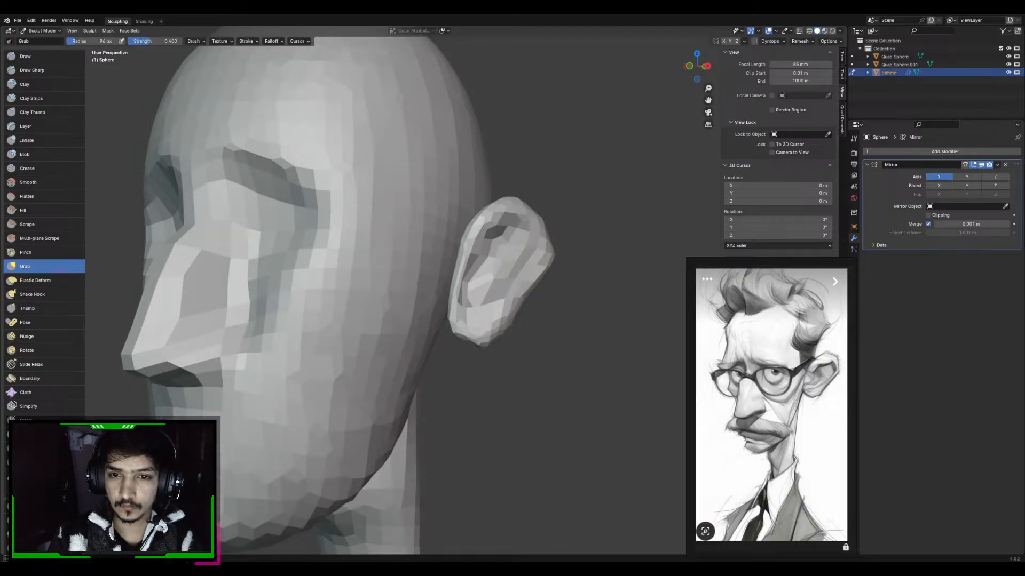
middle_drag(534, 250, 517, 253)
key(f)
click(529, 224)
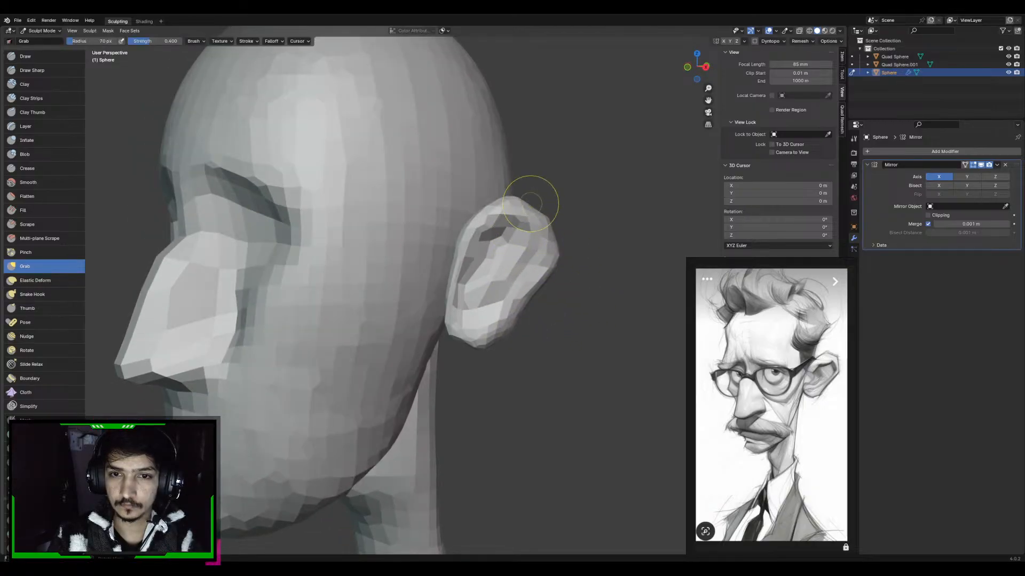
drag(531, 204, 533, 214)
key(f)
click(576, 243)
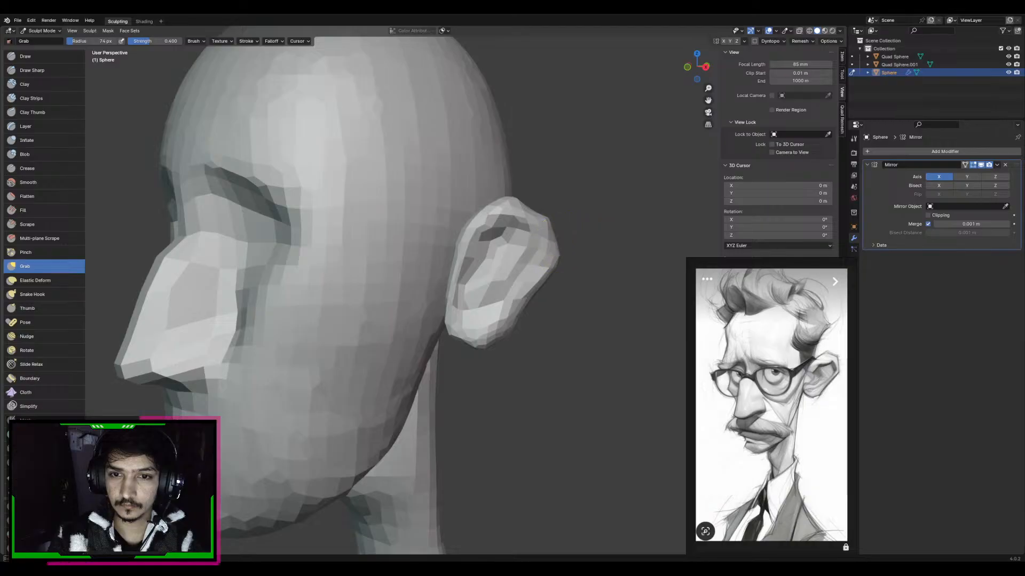
middle_drag(565, 238, 569, 244)
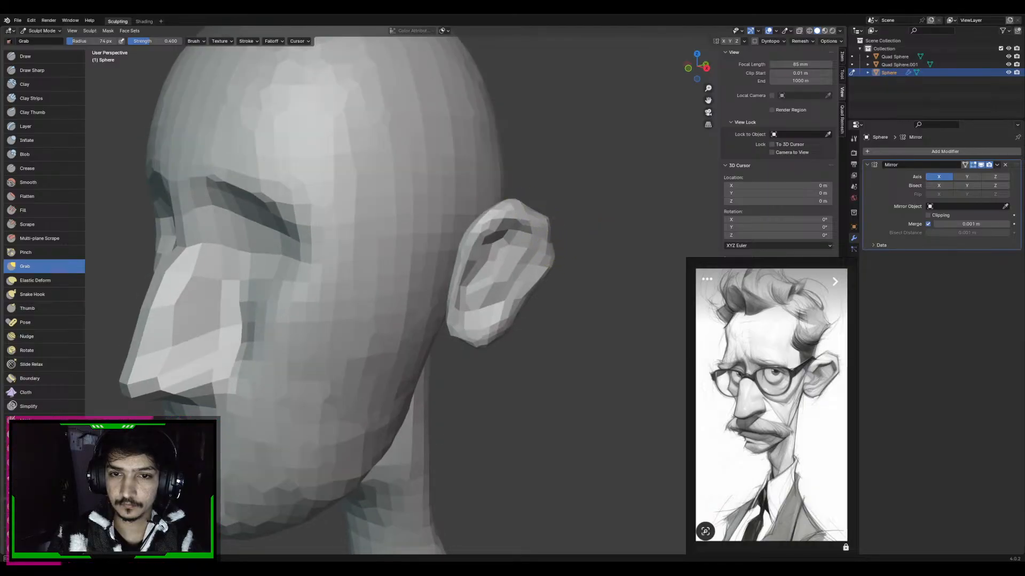
Voxel-remesh the ear repeatedly with a smaller voxel size to get a denser mesh
mouse_move(566, 208)
middle_down()
mouse_move(596, 191)
mouse_move(567, 213)
mouse_move(588, 216)
middle_up()
key(shift+r)
click(613, 198)
key(ctrl+r)
key(shift+r)
click(595, 204)
key(ctrl+r)
scroll(567, 203, up, 2)
key(shift+r)
click(598, 190)
key(ctrl+r)
Pull the earlobe's lower edge downward with the Grab brush at about 93 px radius
key(f)
click(500, 267)
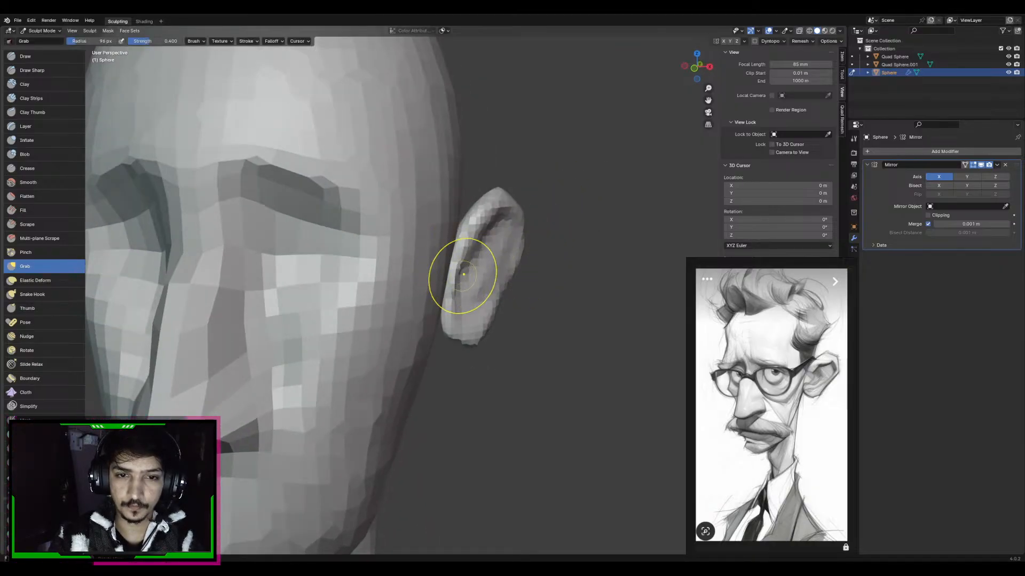
middle_drag(452, 335, 514, 327)
key(f)
click(511, 328)
drag(471, 340, 475, 347)
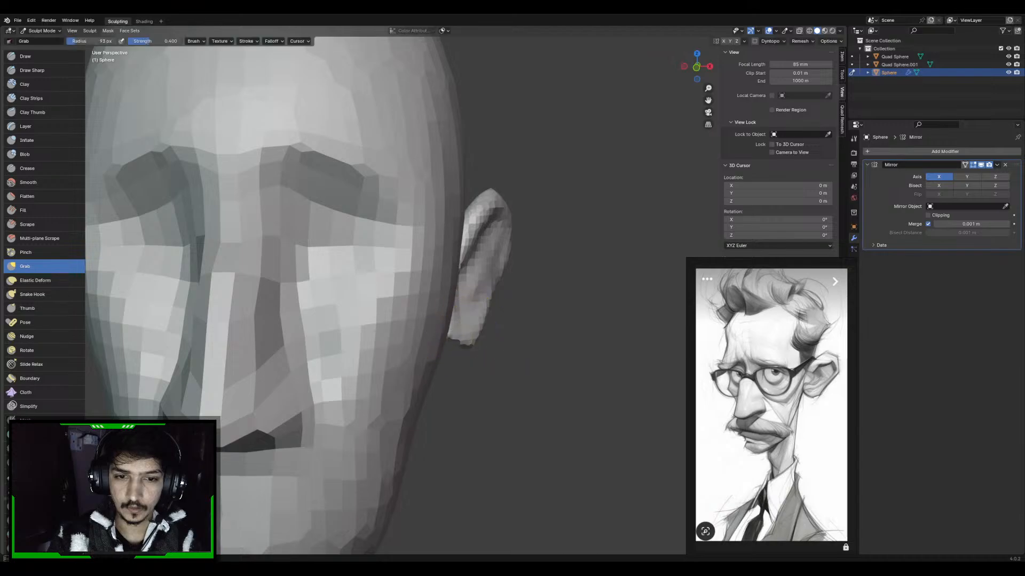
Adjust the earlobe's front edge where it meets the head with Grab, enlarging the brush to 150 px radius
middle_drag(529, 342, 481, 334)
key(f)
click(477, 334)
drag(450, 332, 447, 336)
key(f)
click(448, 322)
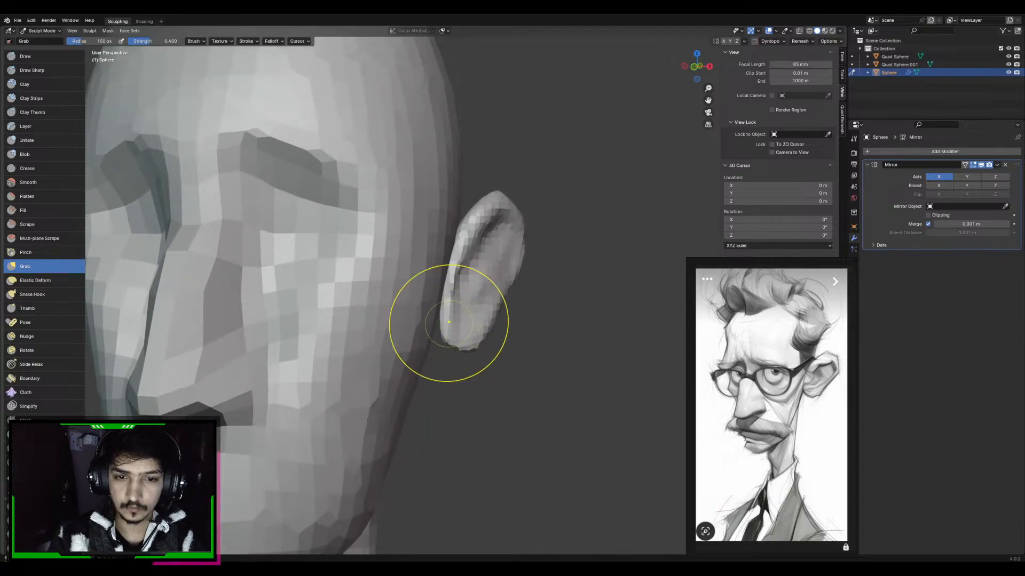
mouse_move(445, 315)
middle_down()
mouse_move(442, 267)
mouse_move(466, 268)
mouse_move(463, 259)
mouse_move(423, 350)
mouse_move(483, 321)
middle_up()
Switch sculpting to the head and adjust its side beside the ear with the Grab brush
key(x)
key(g)
key(alt+q)
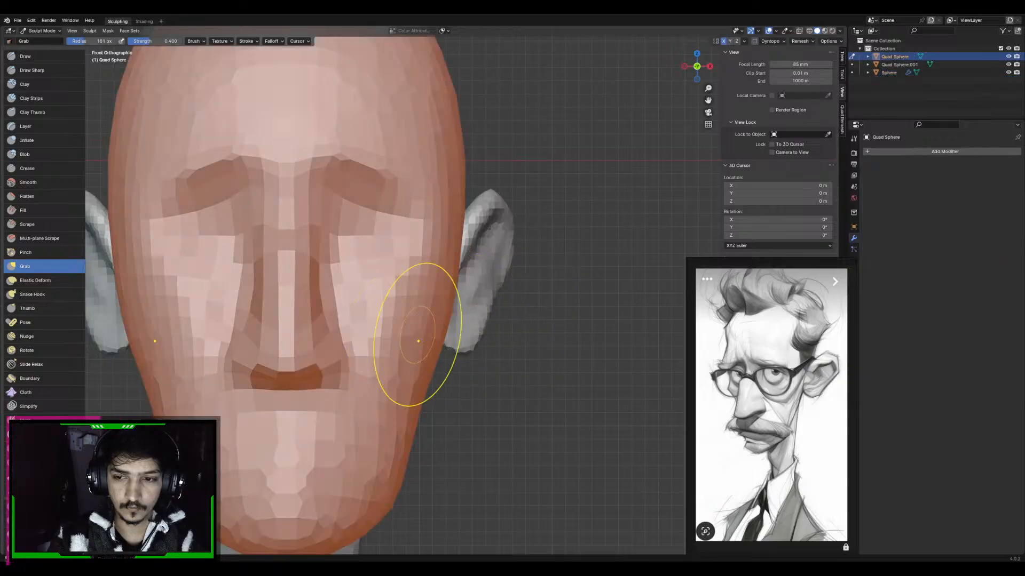
middle_drag(534, 340, 498, 282)
key(f)
key(Return)
middle_drag(435, 320, 476, 340)
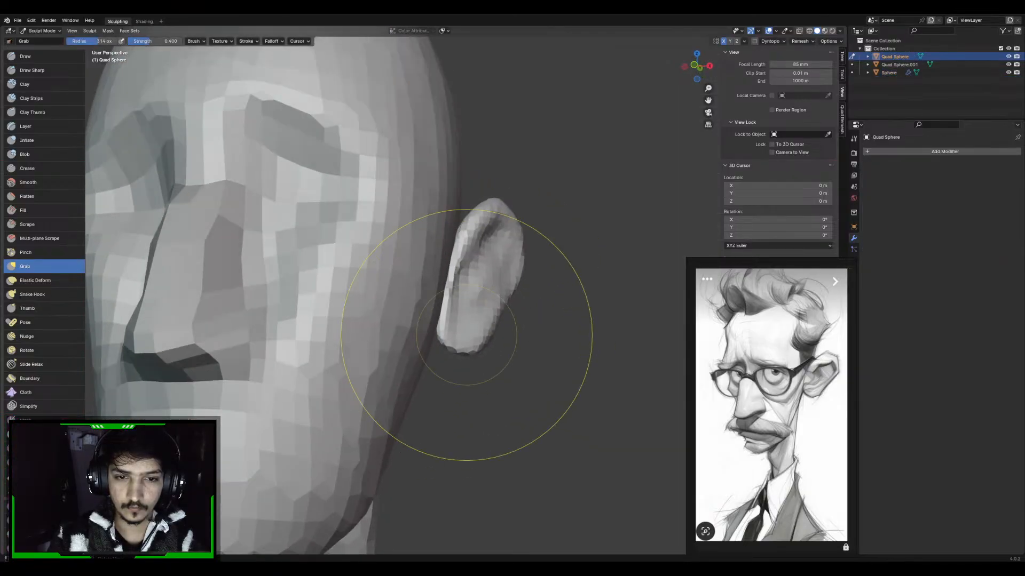
key(f)
click(448, 332)
mouse_move(526, 286)
middle_down()
mouse_move(510, 311)
mouse_move(498, 302)
middle_up()
key(f)
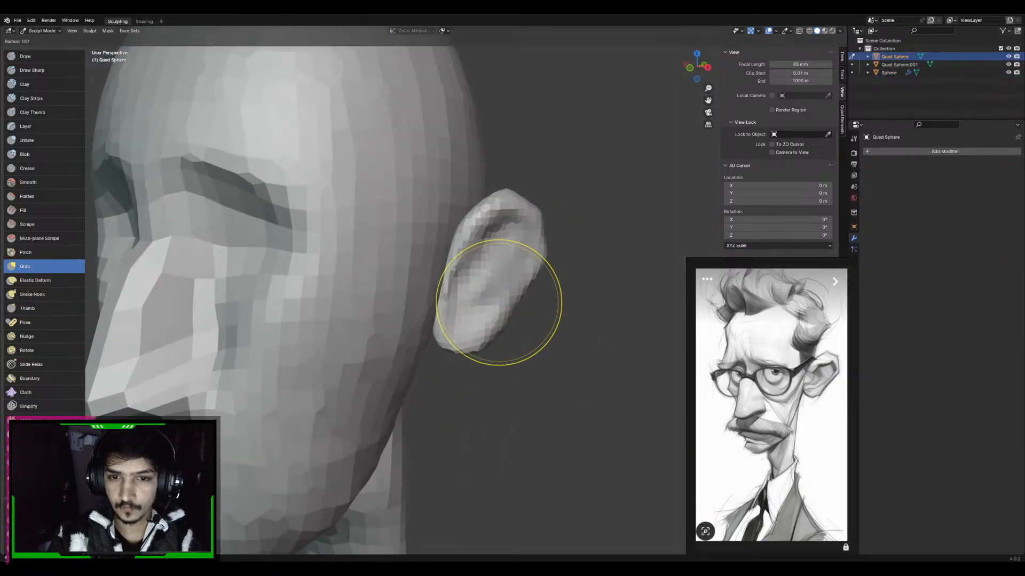
click(555, 302)
Return to sculpting the ear and define its upper groove and back rim with the Draw brush at 39 px radius
key(alt+q)
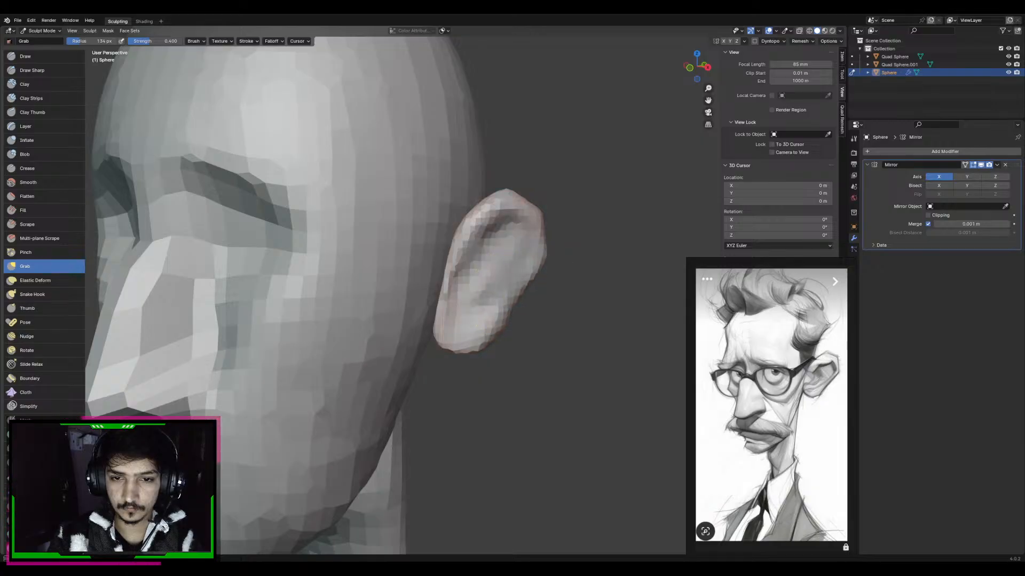
key(c)
key(x)
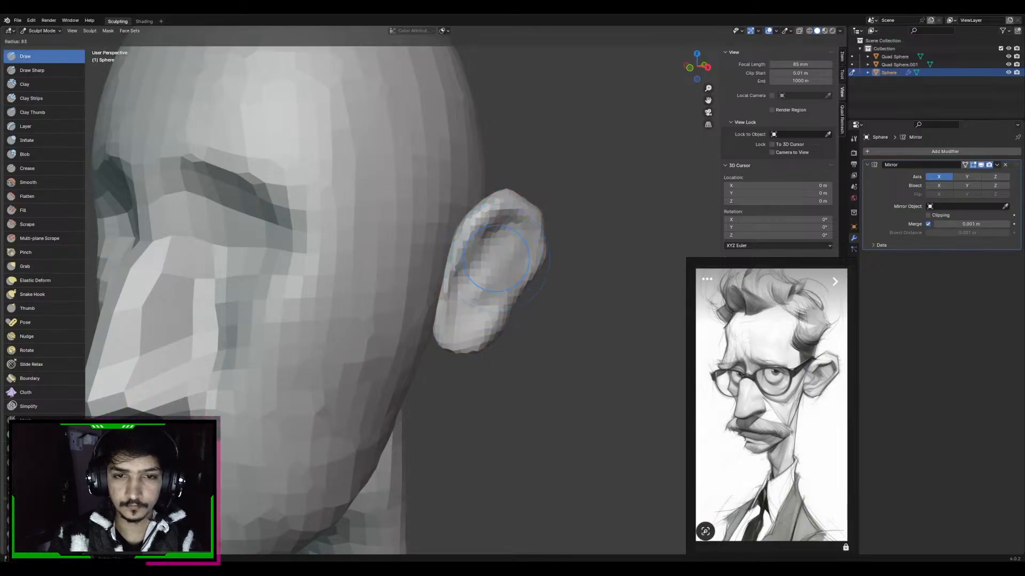
middle_drag(499, 254, 470, 243)
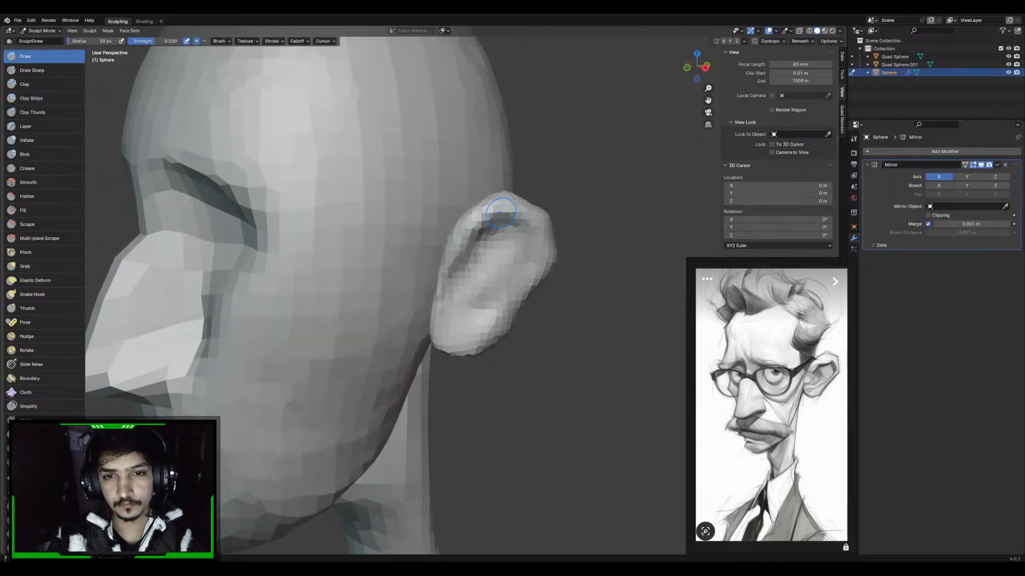
middle_drag(528, 227, 539, 213)
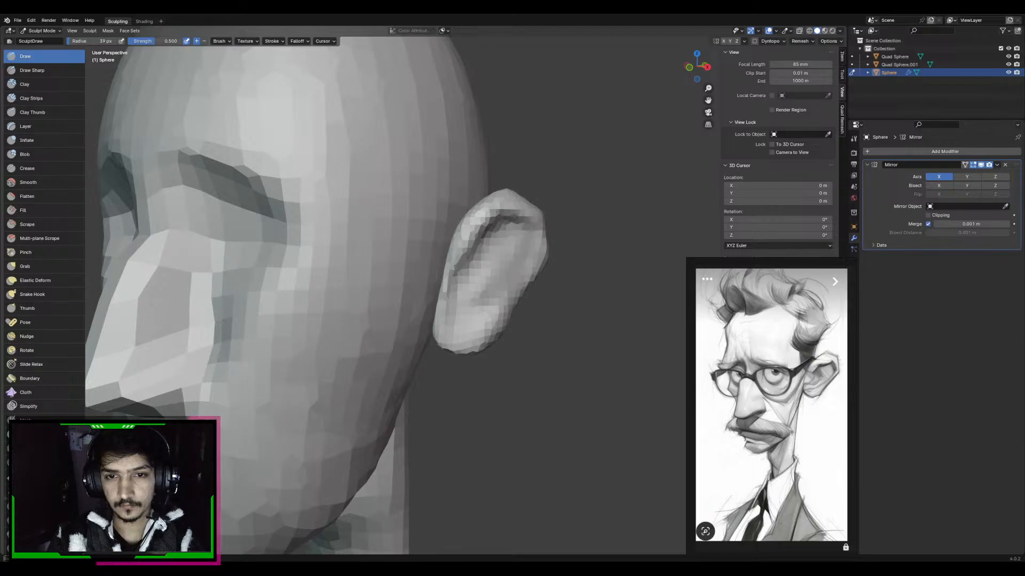
middle_drag(528, 267, 516, 270)
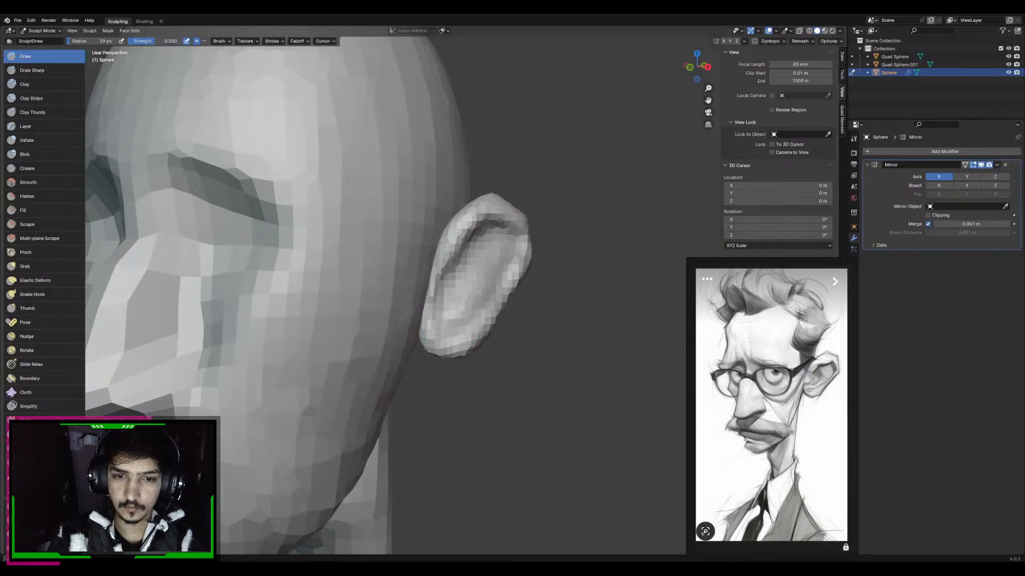
Sculpt the inner fold of the ear parallel to the outer rim with the Draw brush at 53 px radius
scroll(480, 267, up, 2)
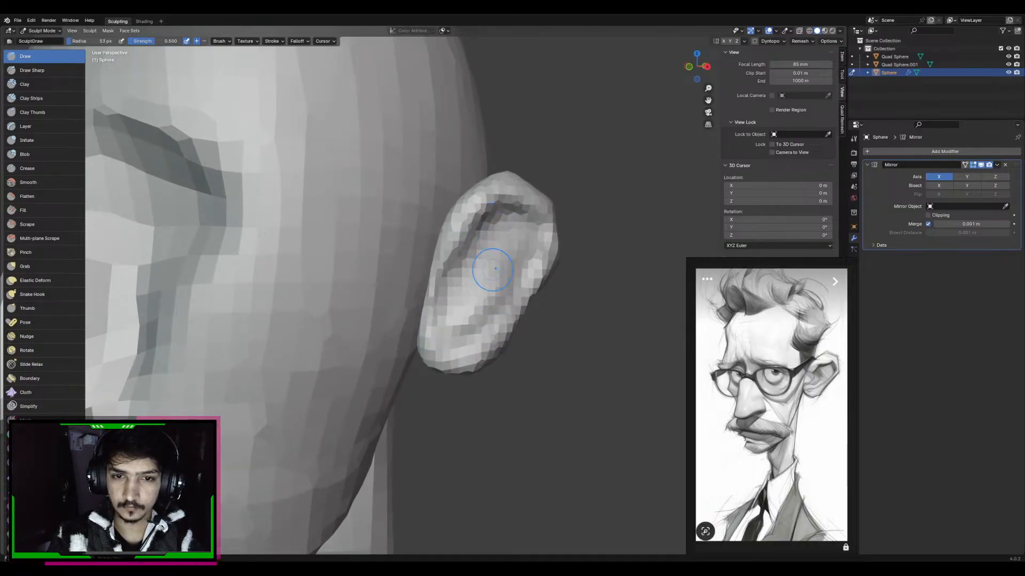
mouse_move(493, 270)
mouse_down()
mouse_move(504, 232)
mouse_move(474, 313)
mouse_move(498, 235)
mouse_move(524, 261)
mouse_move(498, 315)
mouse_move(478, 267)
mouse_up()
key(1)
middle_drag(453, 309, 421, 308)
Build up the flap at the ear's front edge with the Clay Strips brush, varying its radius up to about 95 px
key(c)
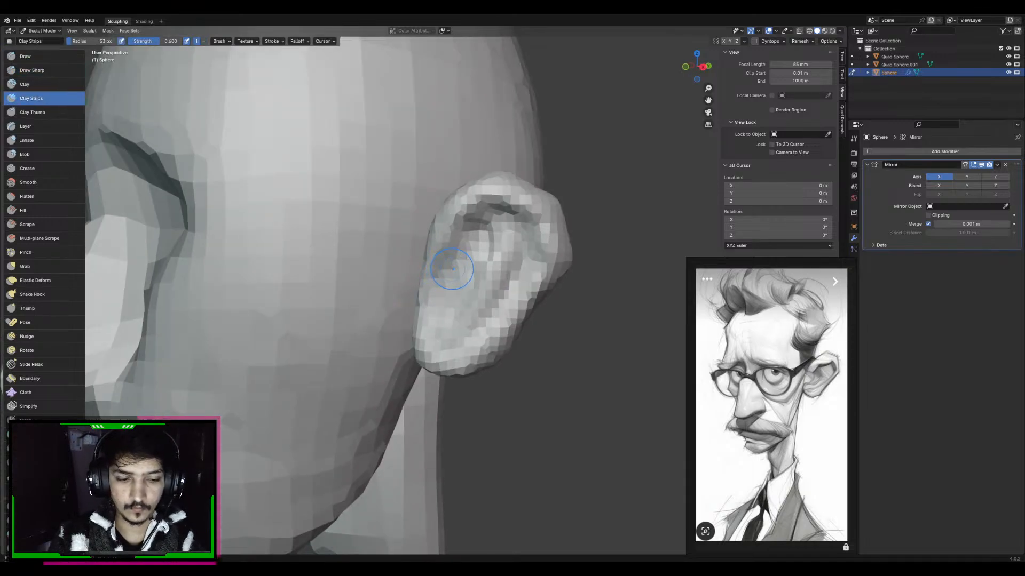
key(f)
click(463, 267)
drag(453, 262, 449, 306)
key(f)
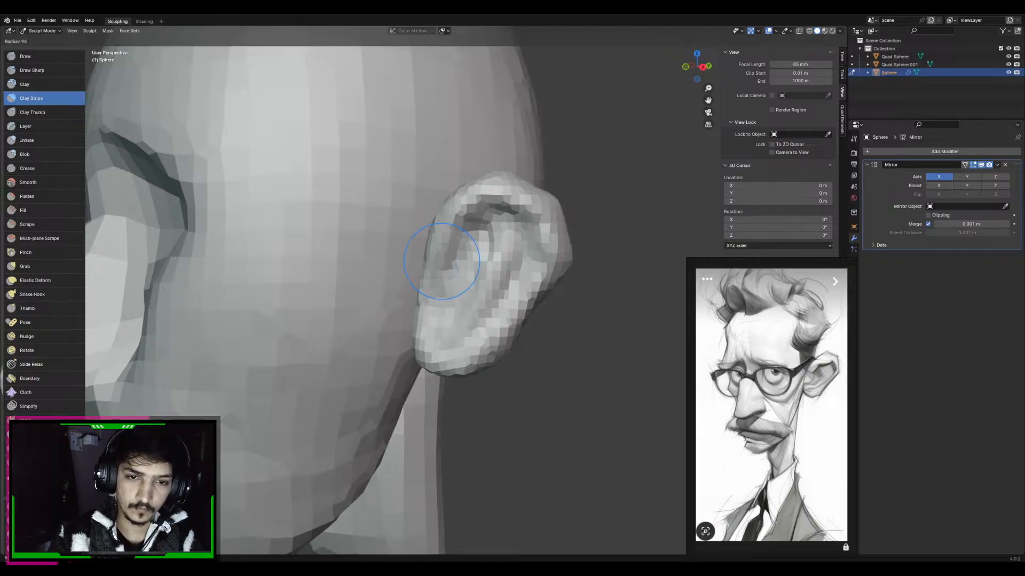
click(486, 261)
mouse_move(439, 277)
middle_down()
mouse_move(463, 275)
mouse_move(451, 293)
middle_up()
Shape the flap at the ear's front edge with the Grab brush at about 82 px radius
key(g)
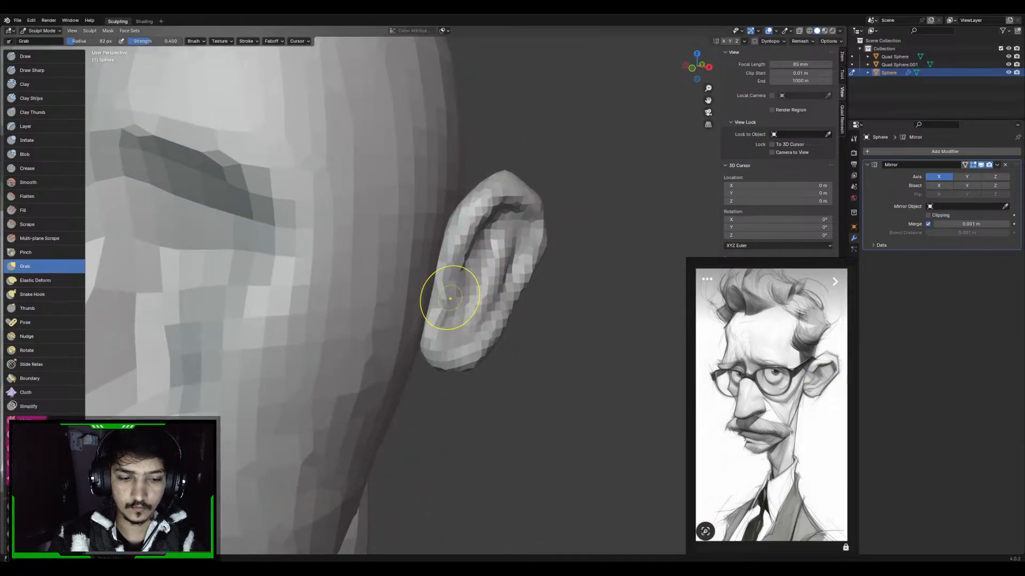
key(x)
key(g)
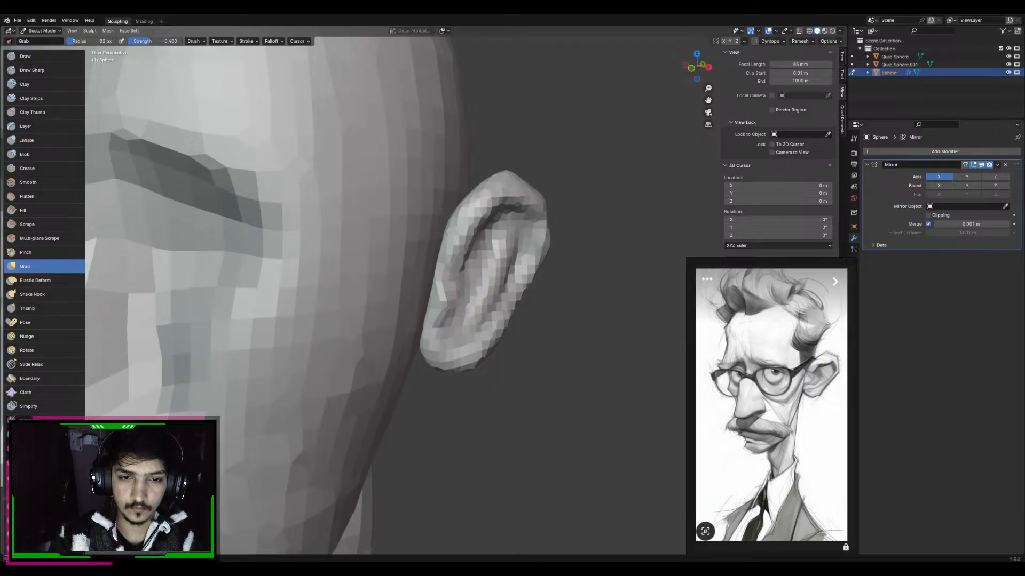
mouse_move(451, 298)
middle_down()
mouse_move(439, 289)
mouse_move(424, 306)
mouse_move(438, 262)
middle_up()
Add Clay Strips detail inside the ear and voxel-remesh it at a finer resolution
key(c)
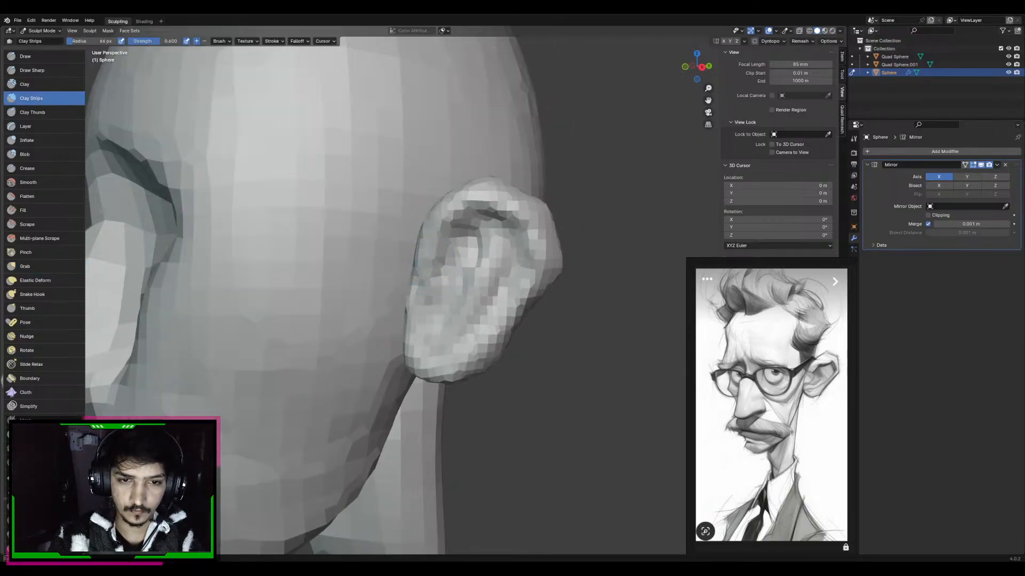
key(r)
click(464, 257)
key(ctrl+r)
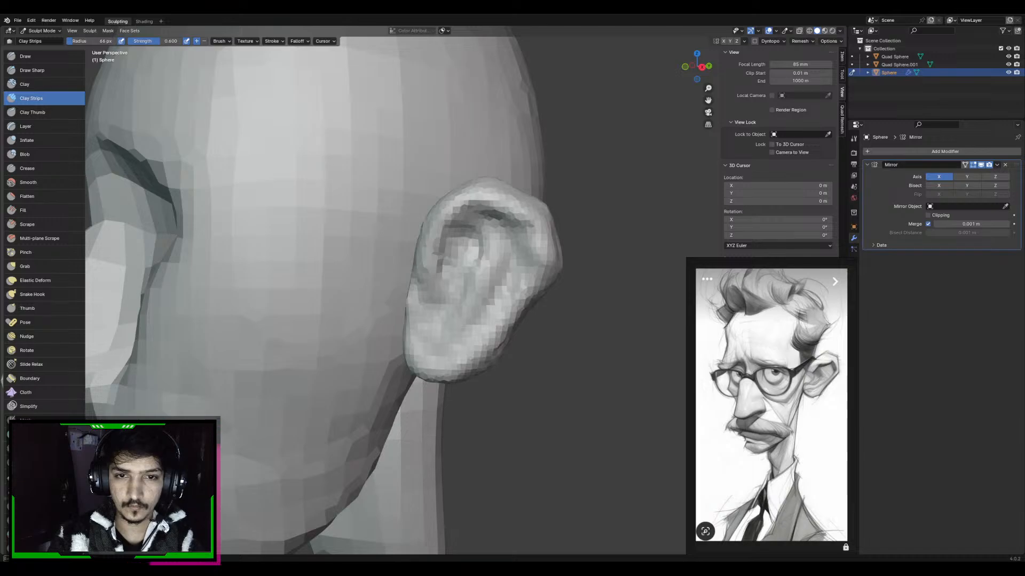
Refine the lower inner bowl of the ear with the Draw brush and shift its inner fold with the Grab brush
key(x)
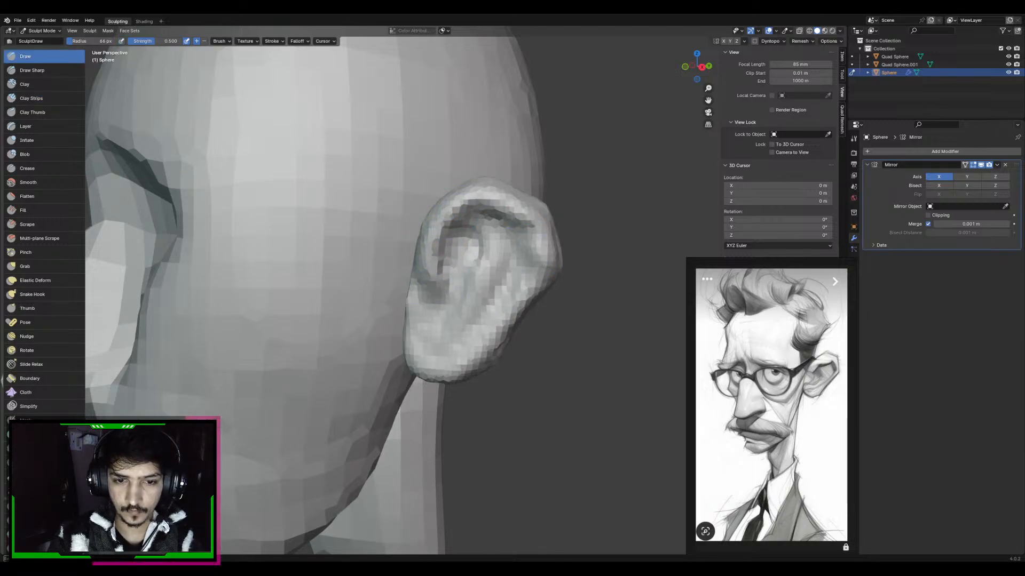
mouse_move(423, 342)
middle_down()
mouse_move(517, 340)
mouse_move(507, 333)
middle_up()
key(g)
drag(494, 252, 481, 256)
middle_drag(502, 269, 483, 263)
key(x)
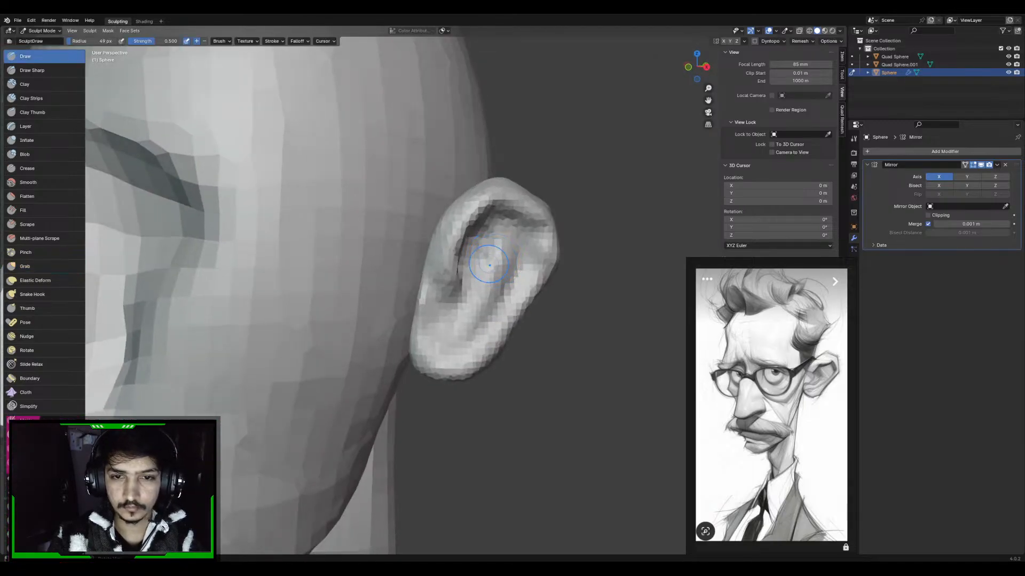
ctrl+drag(502, 264, 496, 301)
middle_drag(533, 247, 522, 243)
Carve the hollow beside the ear's inner fold down to the canal area with the Draw Sharp brush at 43 px radius
key(shift+x)
key(f)
click(529, 242)
drag(489, 230, 487, 261)
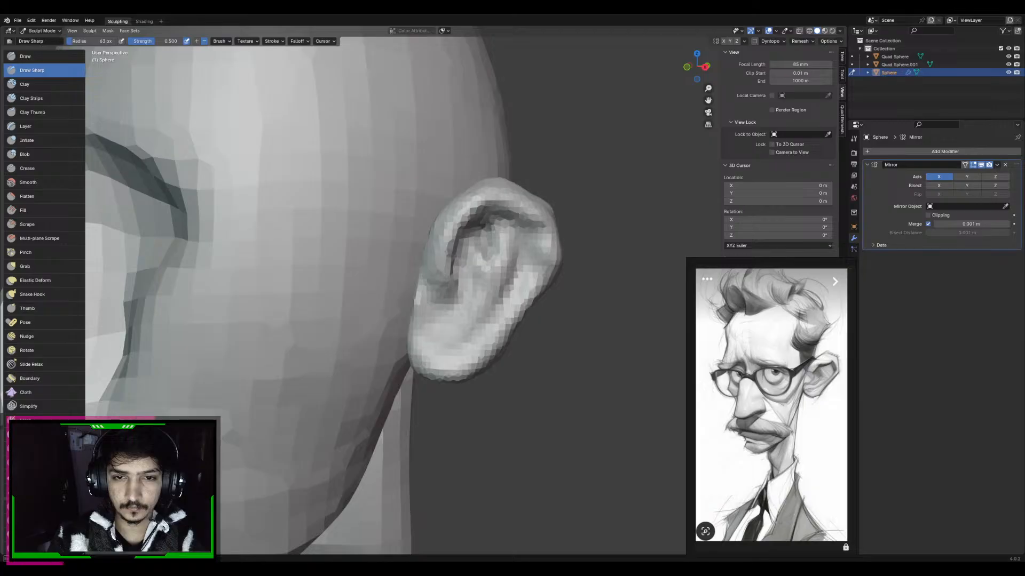
middle_drag(480, 257, 498, 252)
drag(483, 267, 476, 294)
middle_drag(488, 275, 467, 270)
drag(472, 250, 454, 297)
mouse_move(455, 292)
middle_down()
mouse_move(439, 289)
mouse_move(433, 260)
middle_up()
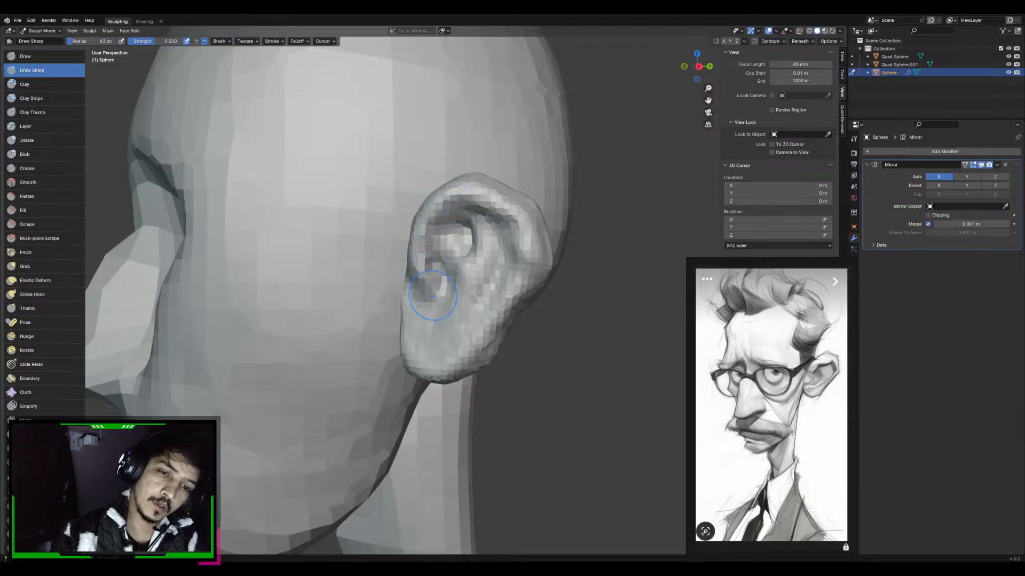
Build up the front flap and the area around the ear canal with Clay Strips strokes at 44 px radius
key(g)
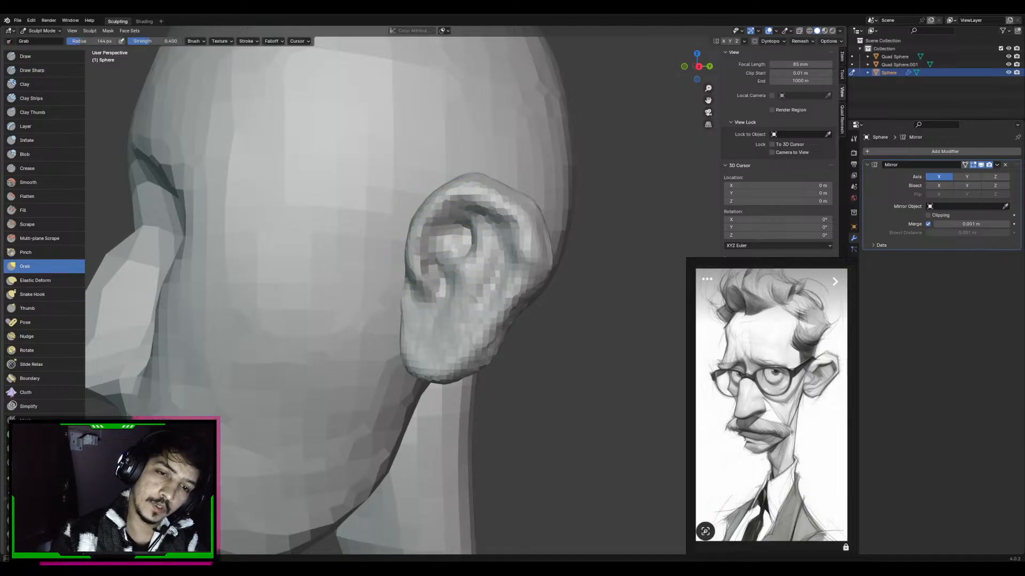
key(c)
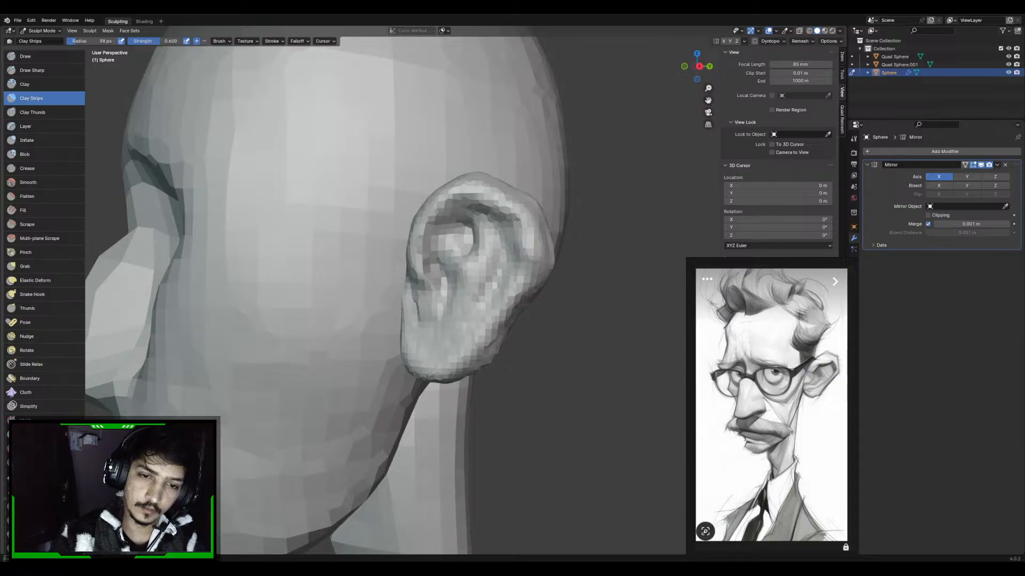
middle_drag(459, 288, 482, 288)
mouse_move(446, 299)
middle_down()
mouse_move(477, 299)
mouse_move(437, 307)
mouse_move(446, 308)
mouse_move(422, 268)
middle_up()
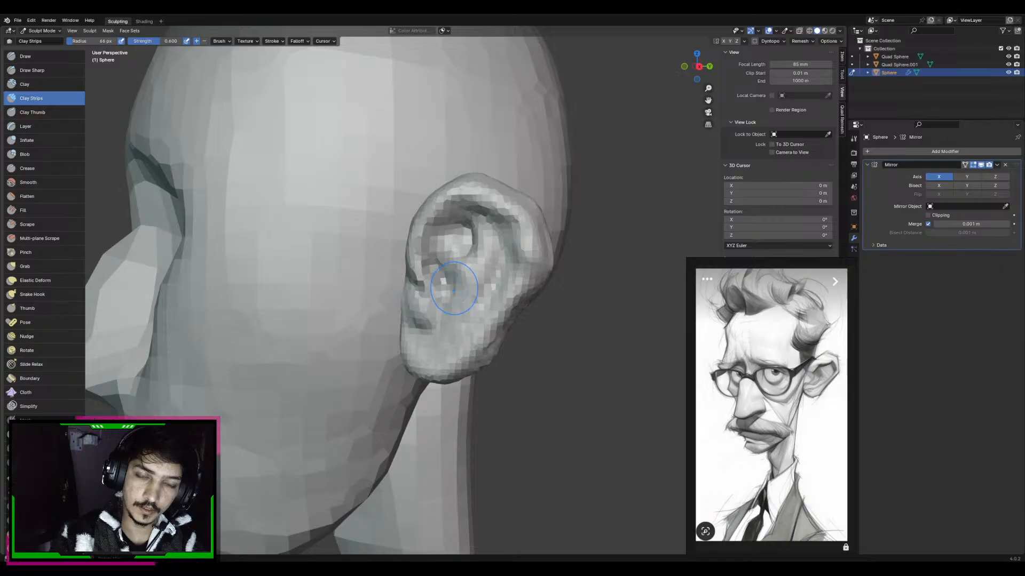
middle_drag(454, 289, 447, 289)
Deepen the notch behind the ear's front flap with the Draw Sharp brush at 44 px radius
key(2)
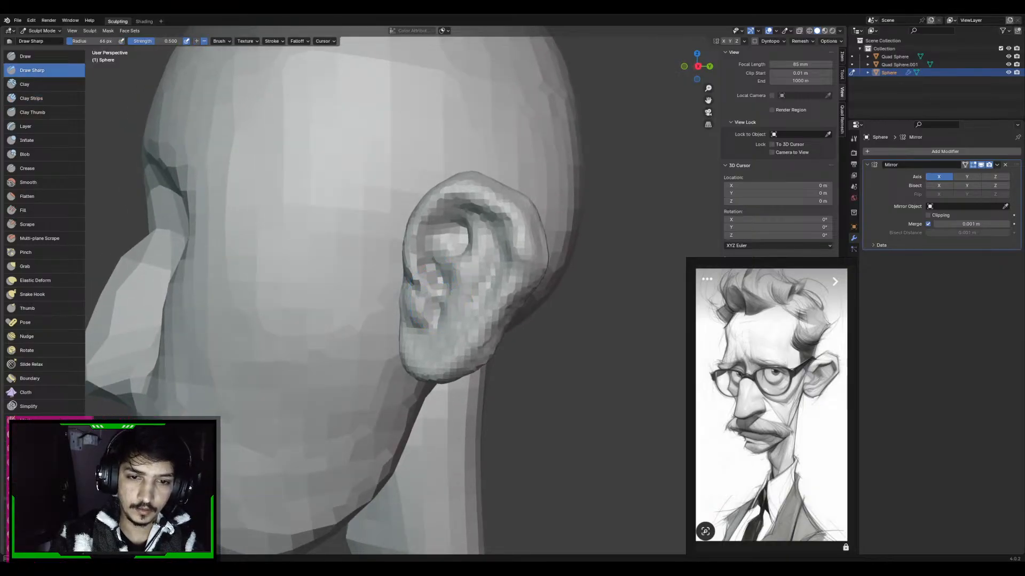
mouse_move(432, 305)
middle_down()
mouse_move(421, 310)
mouse_move(426, 297)
mouse_move(450, 297)
mouse_move(431, 339)
mouse_move(430, 309)
mouse_move(440, 312)
middle_up()
key(g)
key(x)
scroll(450, 298, up, 2)
Paint a small mask over the ear canal opening and invert it so only the opening can be sculpted
key(g)
key(f)
click(427, 314)
key(m)
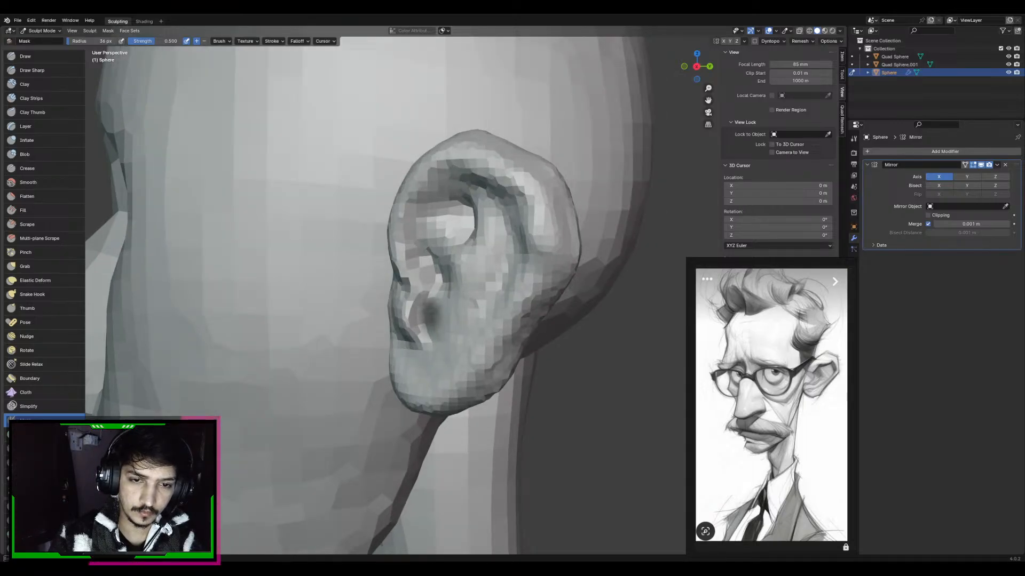
mouse_move(434, 307)
middle_down()
mouse_move(475, 344)
mouse_move(491, 316)
mouse_move(517, 351)
mouse_move(469, 315)
mouse_move(424, 336)
mouse_move(432, 289)
mouse_move(449, 305)
mouse_move(483, 304)
middle_up()
key(g)
key(ctrl+i)
Push the unmasked ear canal inward with a large Grab brush, checking its depth in wireframe from the front and side
key(f)
click(570, 313)
key(shift+z)
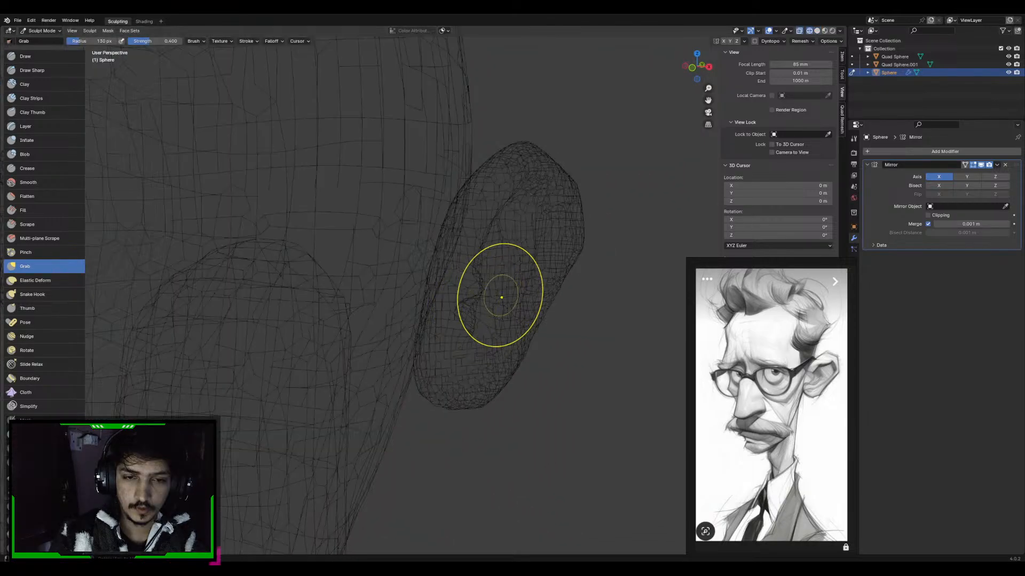
key(KP_1)
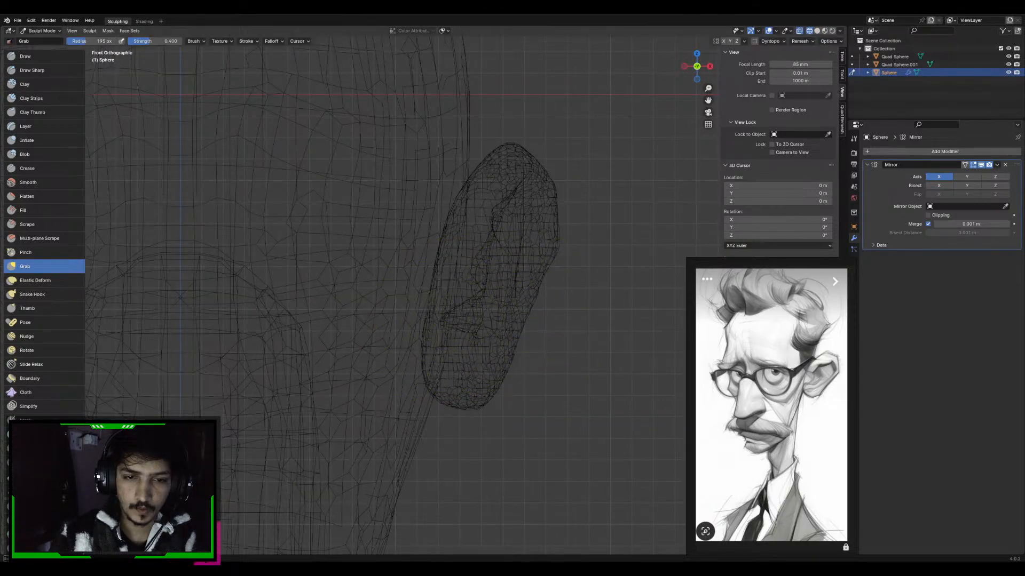
key(KP_3)
key(shift+z)
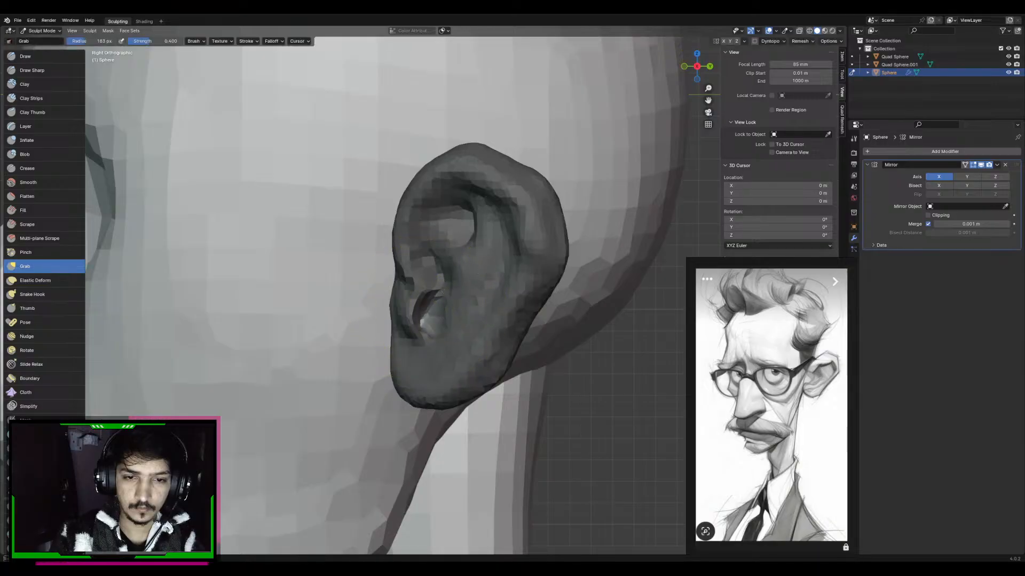
key(shift+z)
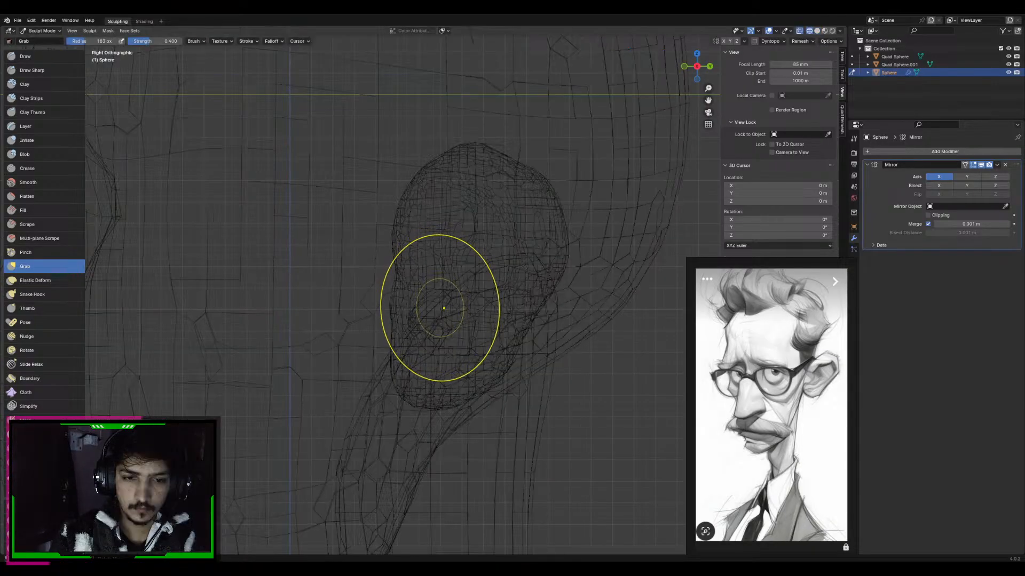
key(KP_1)
key(KP_3)
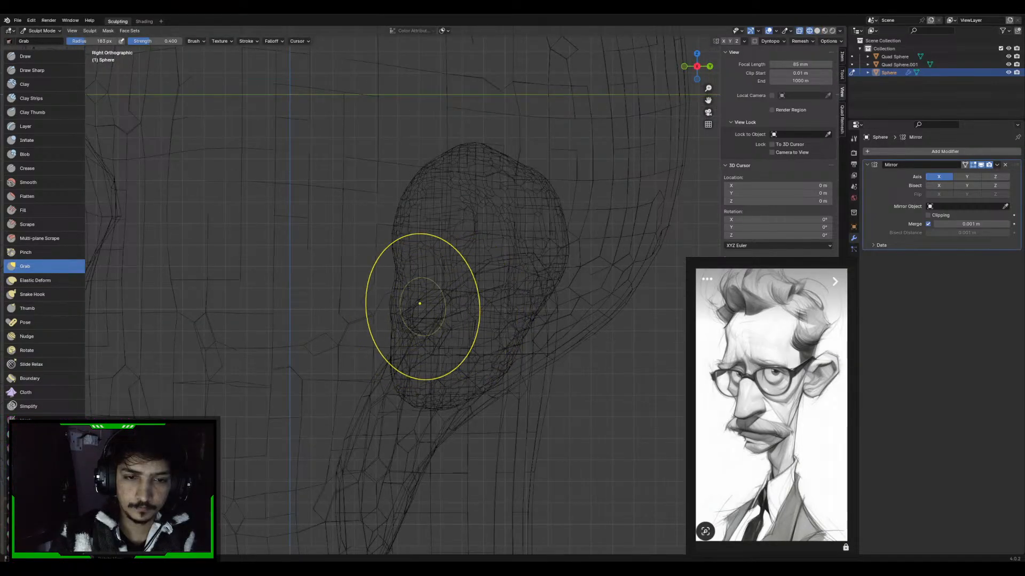
key(shift+z)
middle_drag(444, 309, 469, 301)
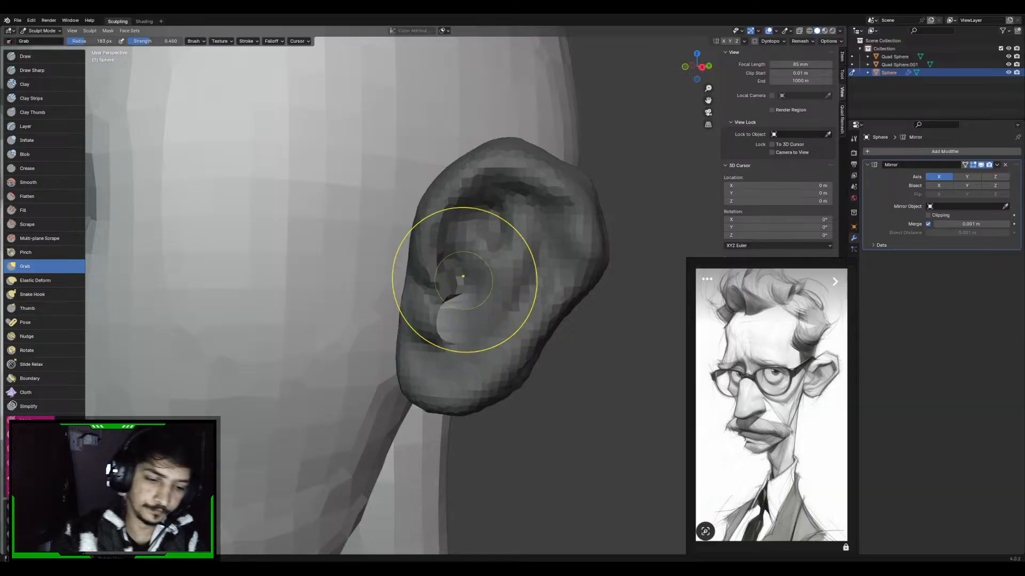
Clear the mask from the whole ear
key(alt+m)
key(ctrl+i)
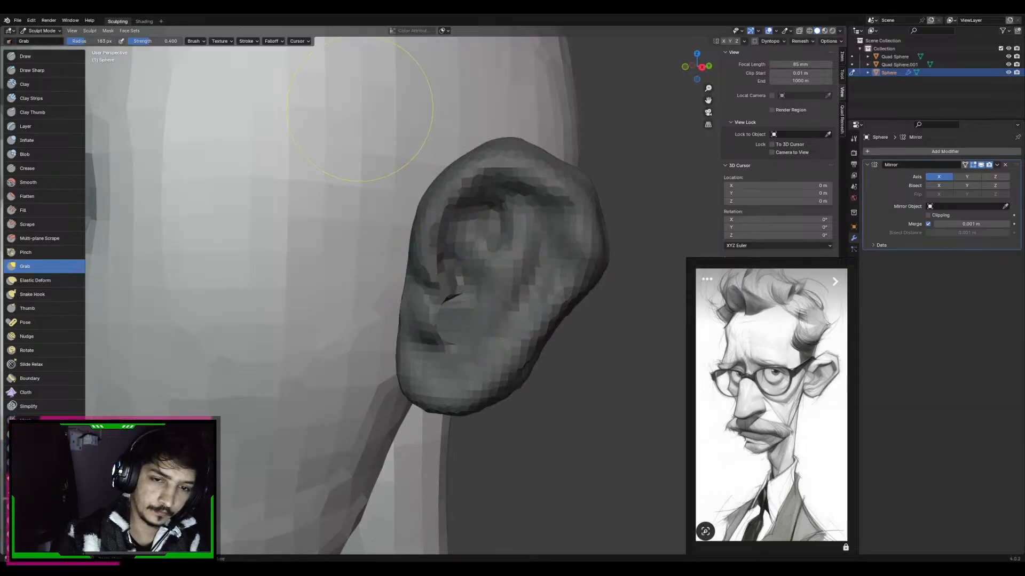
key(ctrl+i)
middle_drag(470, 315, 521, 270)
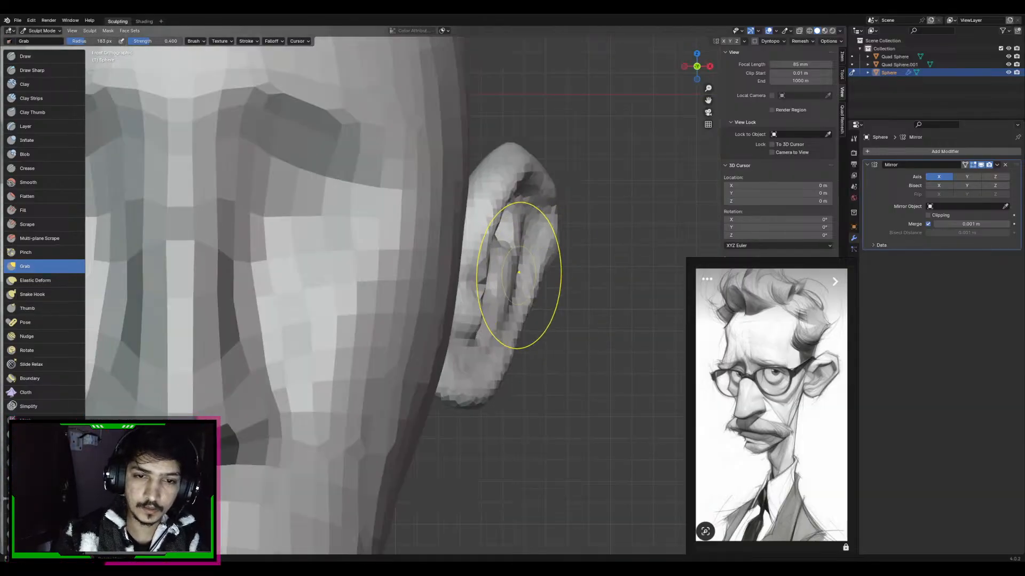
Build up the rim around the ear canal and behind the front flap with the Draw brush
mouse_move(446, 270)
middle_down()
mouse_move(484, 283)
mouse_move(439, 302)
mouse_move(360, 306)
mouse_move(386, 308)
mouse_move(383, 291)
middle_up()
key(x)
scroll(439, 302, up, 2)
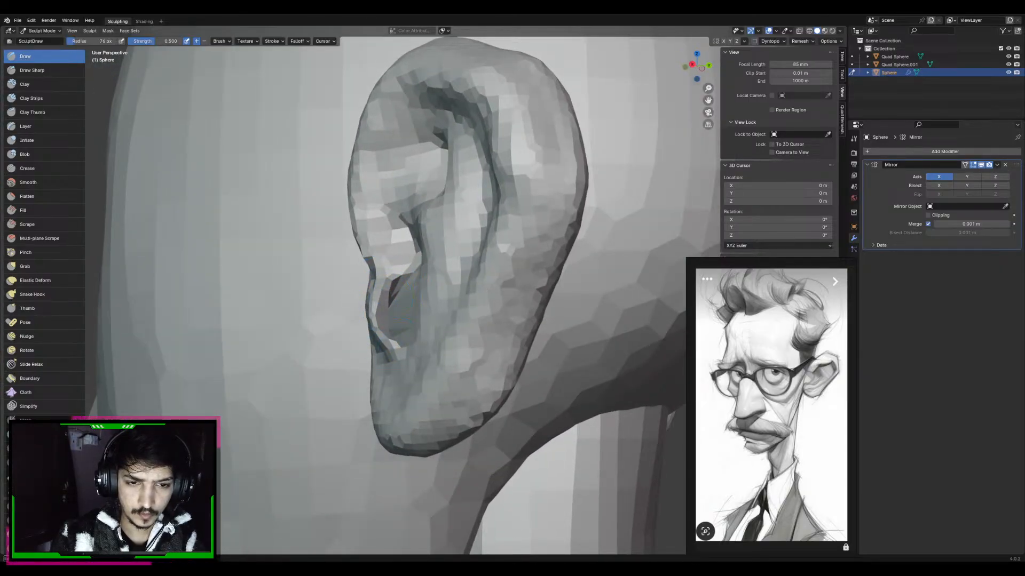
mouse_move(395, 307)
middle_down()
mouse_move(426, 315)
mouse_move(426, 289)
middle_up()
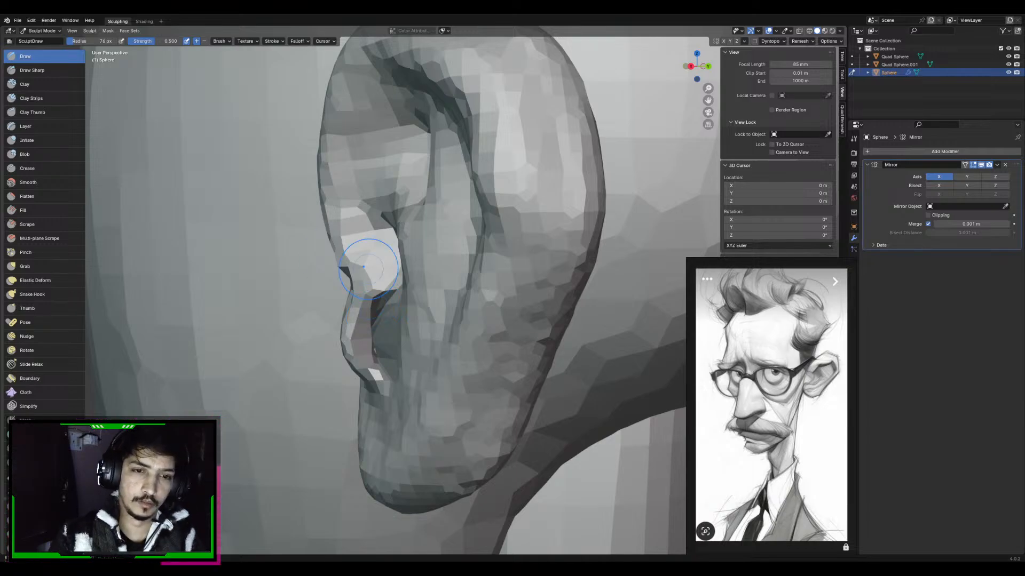
middle_drag(368, 269, 434, 309)
key(f)
drag(434, 309, 427, 312)
mouse_move(426, 313)
middle_down()
mouse_move(405, 314)
mouse_move(446, 323)
mouse_move(471, 309)
mouse_move(466, 318)
mouse_move(431, 293)
mouse_move(441, 282)
mouse_move(417, 292)
mouse_move(427, 305)
middle_up()
key(f)
click(466, 320)
Reshape the edges of the ear canal opening with the Grab brush at 110 px radius
key(g)
drag(458, 303, 476, 285)
middle_drag(477, 285, 398, 289)
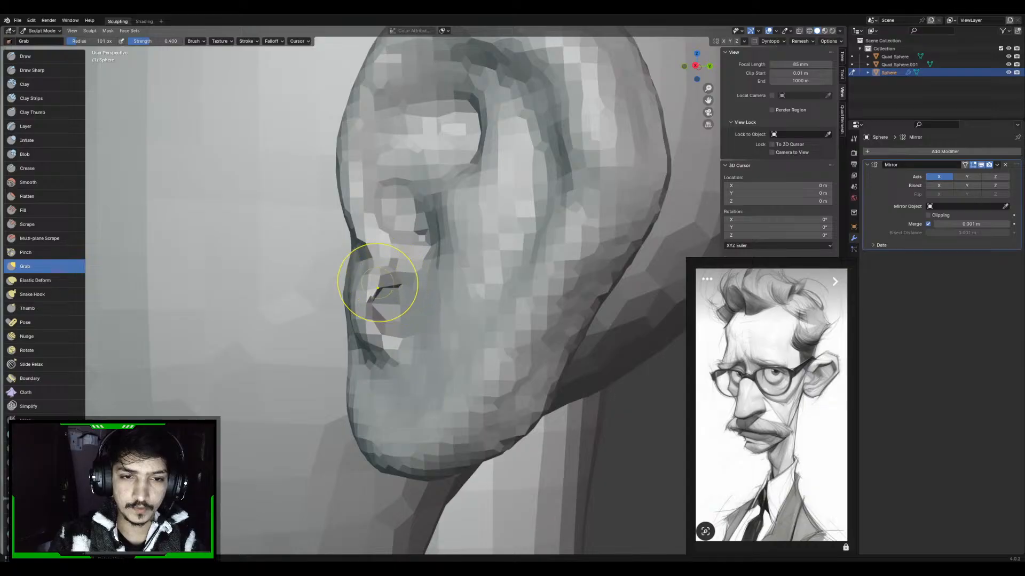
mouse_move(382, 335)
middle_down()
mouse_move(362, 272)
mouse_move(407, 301)
middle_up()
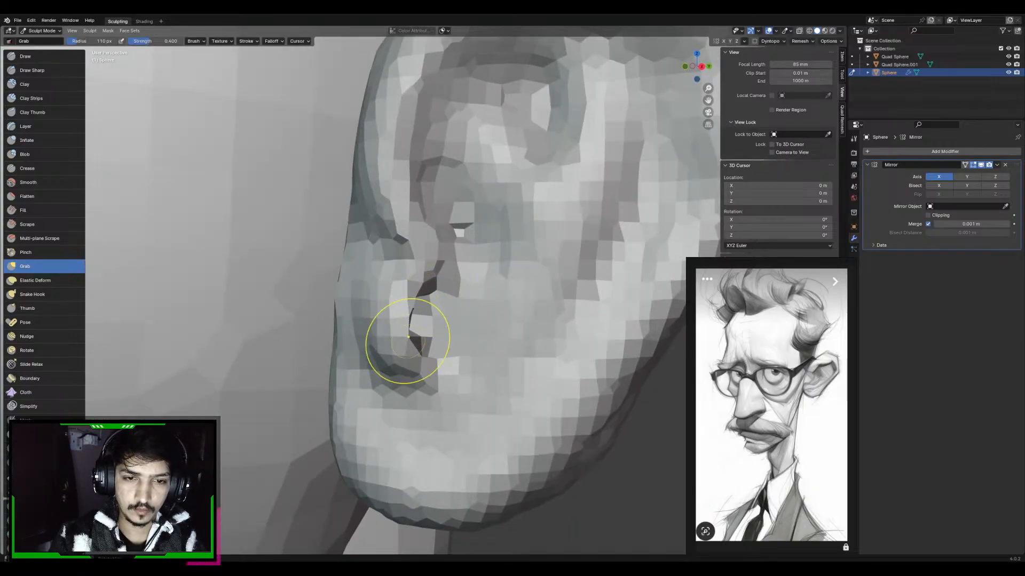
mouse_move(423, 361)
middle_down()
mouse_move(446, 320)
mouse_move(412, 320)
mouse_move(427, 331)
mouse_move(395, 384)
mouse_move(438, 299)
middle_up()
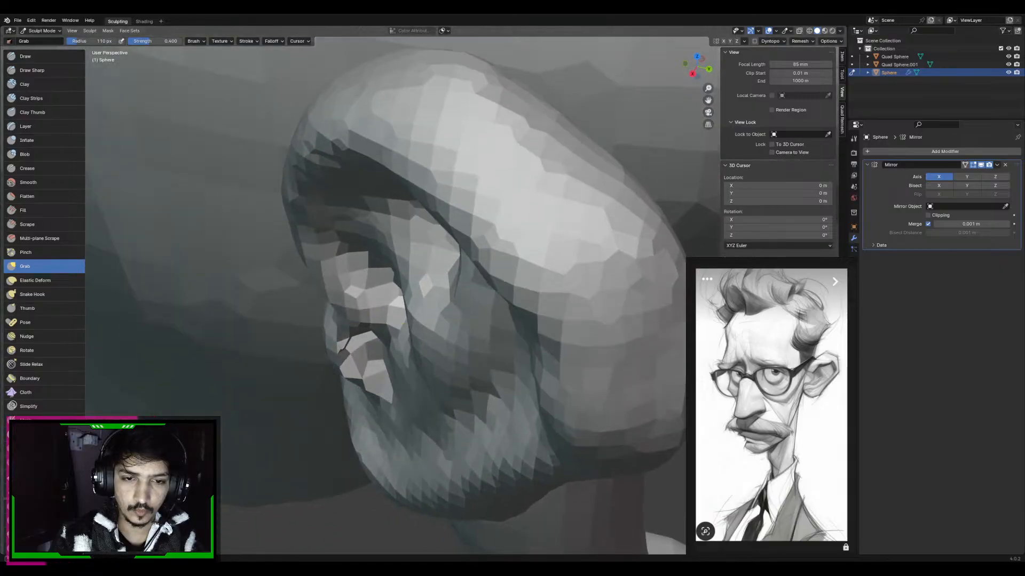
key(KP_3)
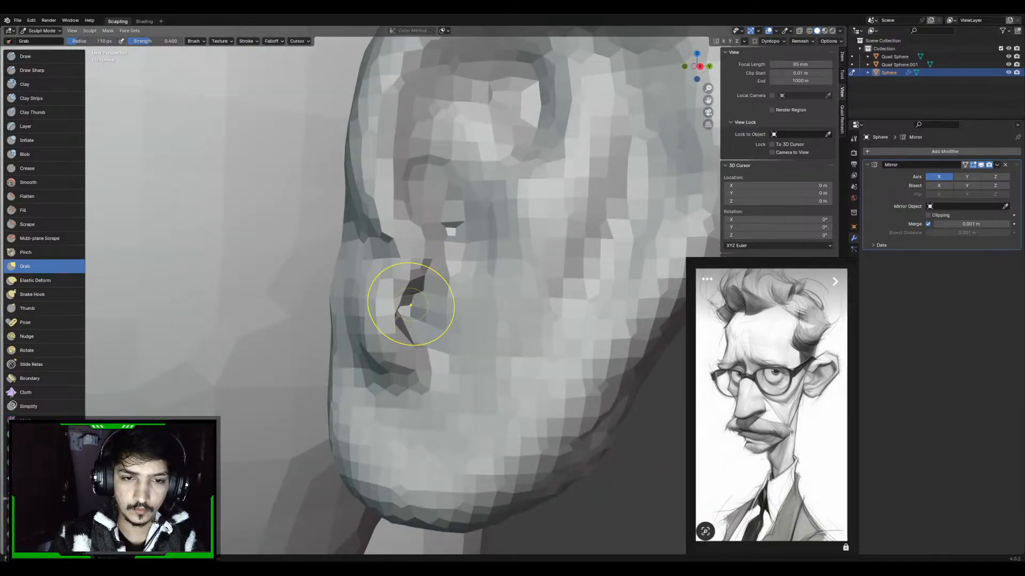
scroll(425, 315, down, 1)
mouse_move(419, 295)
middle_down()
mouse_move(425, 316)
mouse_move(423, 299)
middle_up()
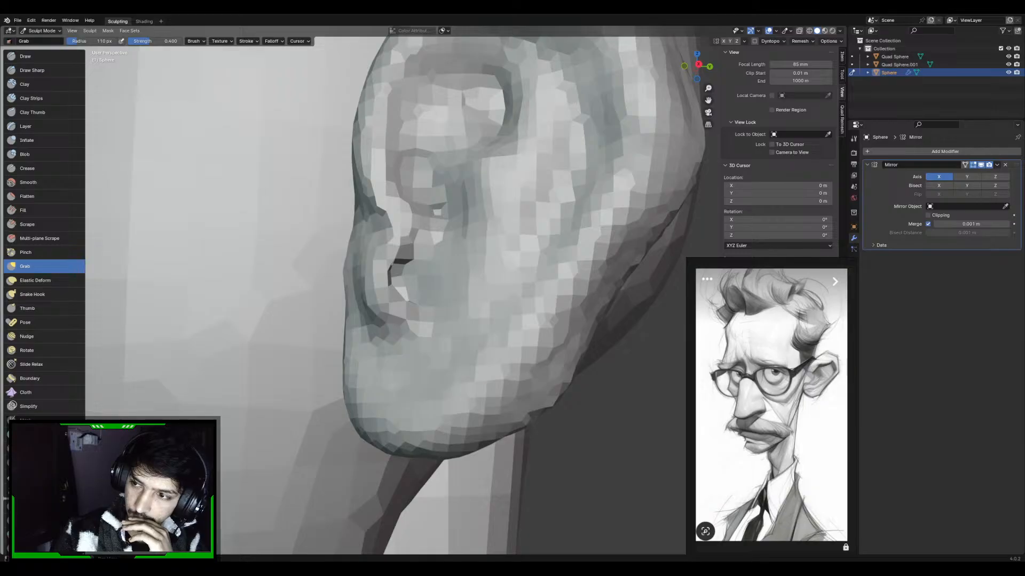
Pull the ear's front flap over the canal opening with the Grab brush at 162 px radius
mouse_move(487, 228)
middle_down()
mouse_move(601, 270)
mouse_move(495, 307)
middle_up()
key(f)
click(559, 328)
drag(484, 341, 453, 342)
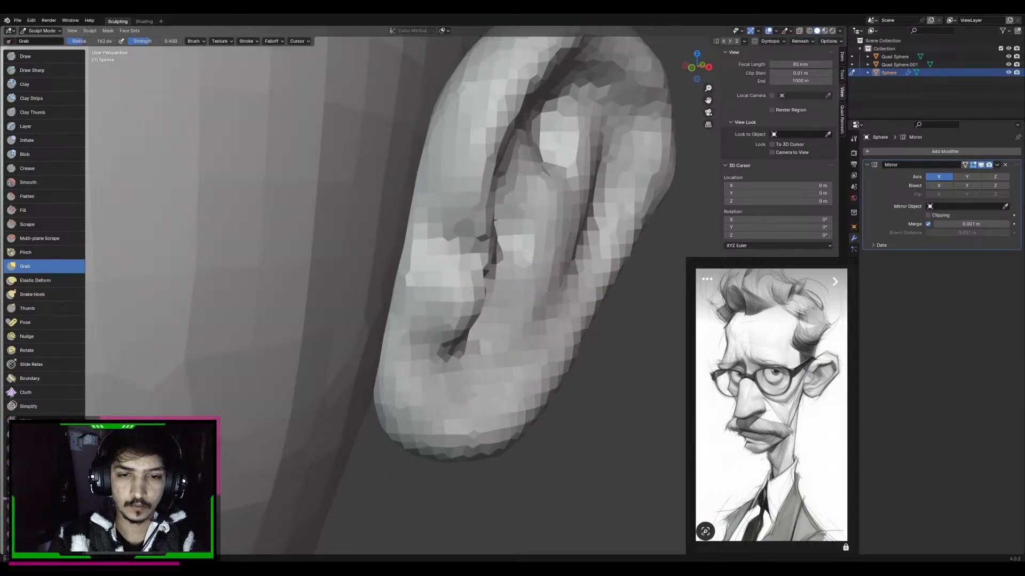
middle_drag(489, 253, 501, 255)
drag(502, 255, 496, 241)
drag(513, 199, 493, 207)
Adjust the ear's overall form around the front flap with the Grab brush, varying its radius up to about 200 px
key(f)
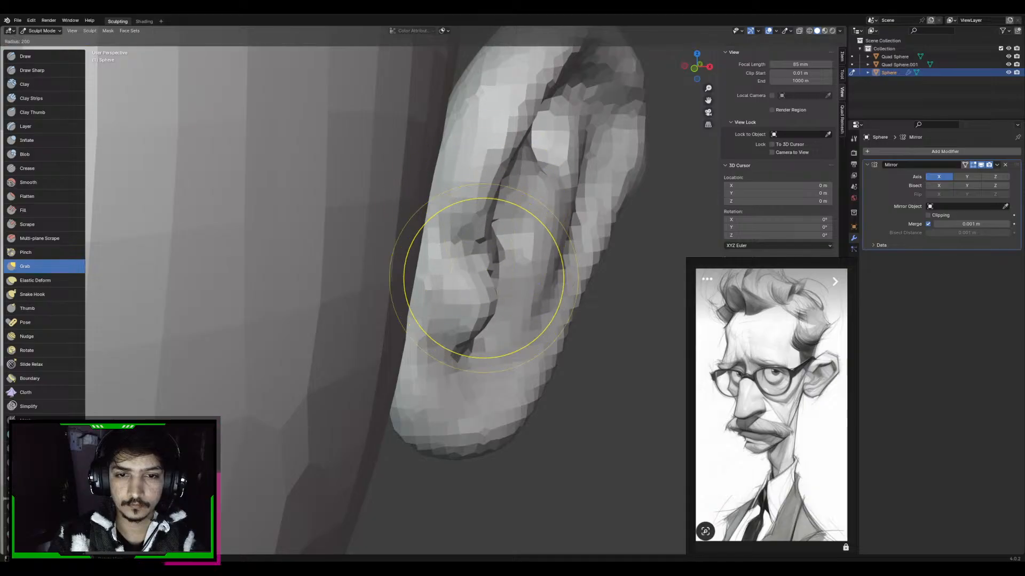
click(561, 279)
drag(473, 271, 492, 263)
scroll(499, 252, down, 3)
mouse_move(482, 275)
middle_down()
mouse_move(496, 298)
mouse_move(471, 250)
mouse_move(461, 250)
mouse_move(476, 207)
middle_up()
key(f)
click(478, 278)
key(f)
click(473, 249)
scroll(496, 229, down, 3)
middle_drag(503, 238, 496, 342)
Reshape the ear's outline from the front and back views with the Grab brush at about 135 px radius
key(KP_1)
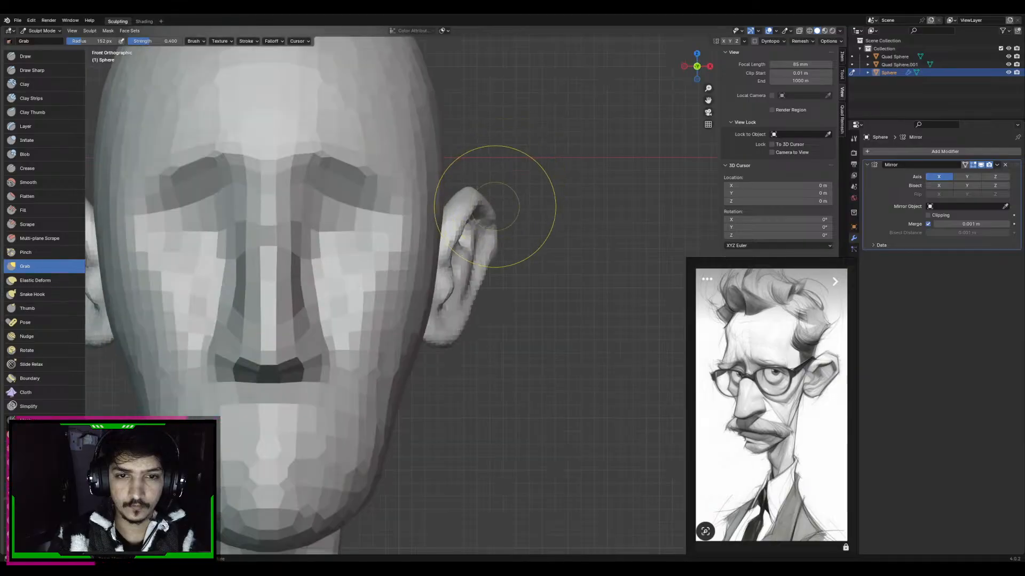
scroll(496, 207, down, 3)
key(alt+q)
mouse_move(423, 247)
middle_down()
mouse_move(377, 275)
mouse_move(414, 274)
middle_up()
key(ctrl+KP_1)
key(alt+q)
scroll(414, 274, up, 2)
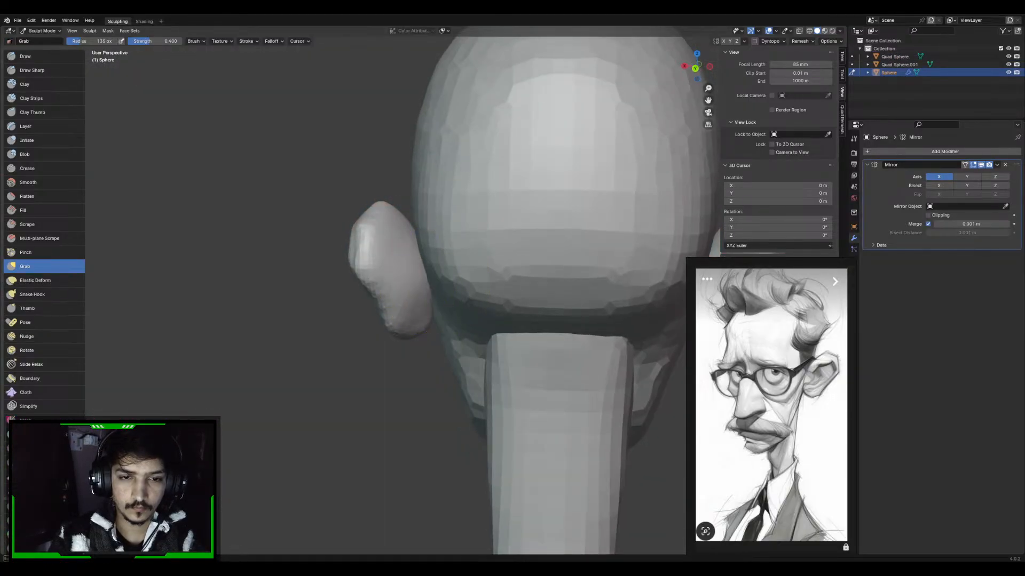
middle_drag(420, 240, 422, 250)
Carve a groove down the back of the ear with the Draw Sharp brush and adjust its shape with the Grab brush
key(shift+x)
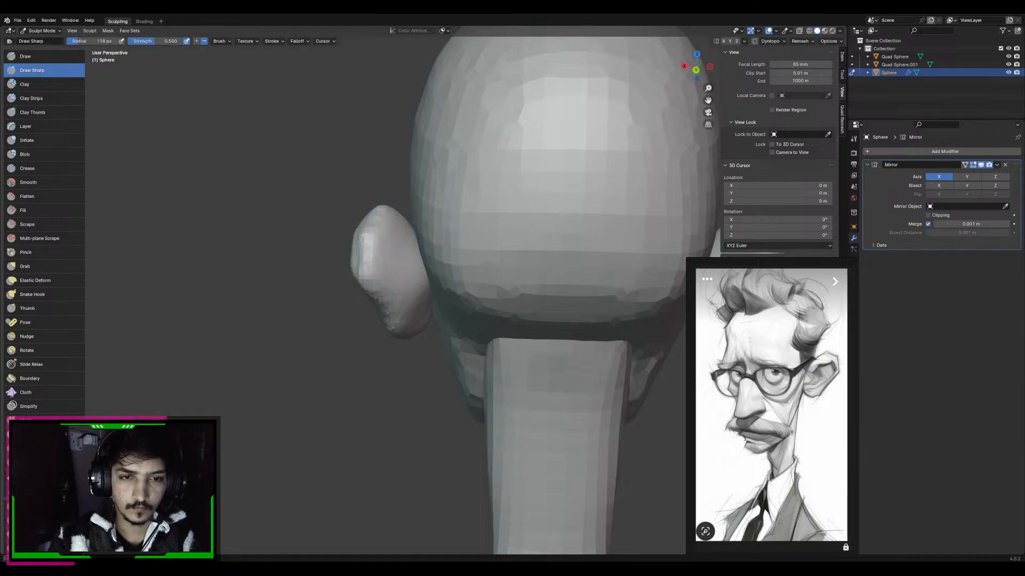
mouse_move(400, 286)
middle_down()
mouse_move(403, 270)
mouse_move(375, 233)
mouse_move(422, 320)
middle_up()
key(g)
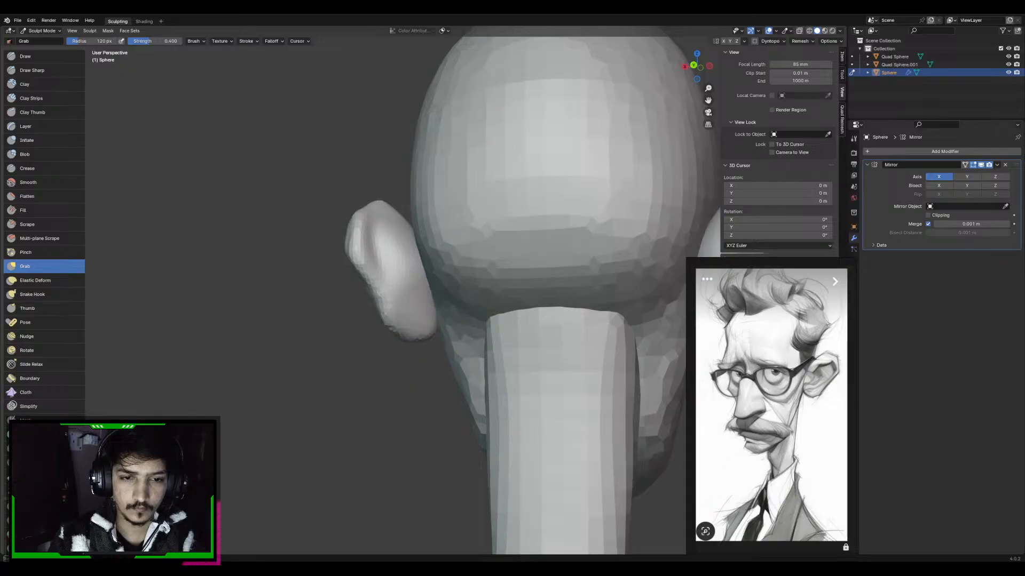
middle_drag(396, 288, 412, 299)
Switch sculpting to the head and voxel-remesh it at a finer resolution
key(alt+q)
key(KP_1)
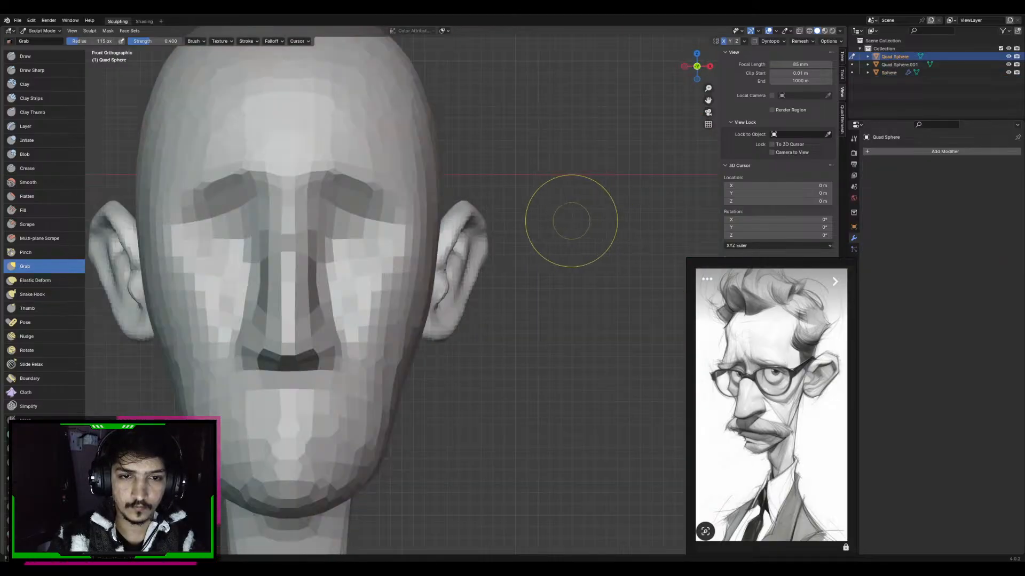
scroll(534, 288, down, 3)
scroll(500, 272, up, 2)
middle_drag(500, 272, 492, 238)
key(KP_1)
scroll(492, 238, up, 4)
scroll(476, 303, down, 4)
scroll(476, 299, up, 3)
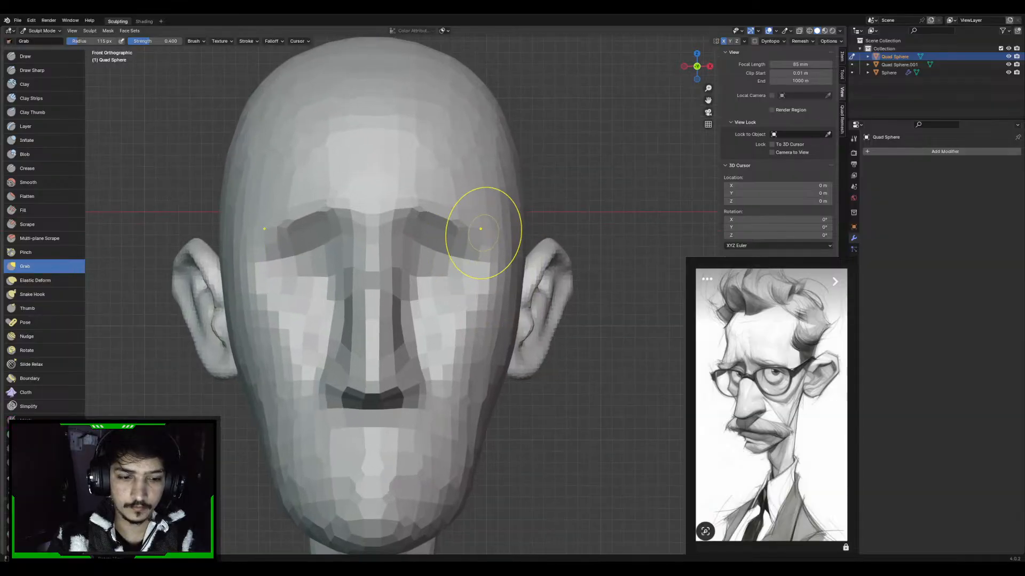
key(r)
click(516, 224)
key(ctrl+r)
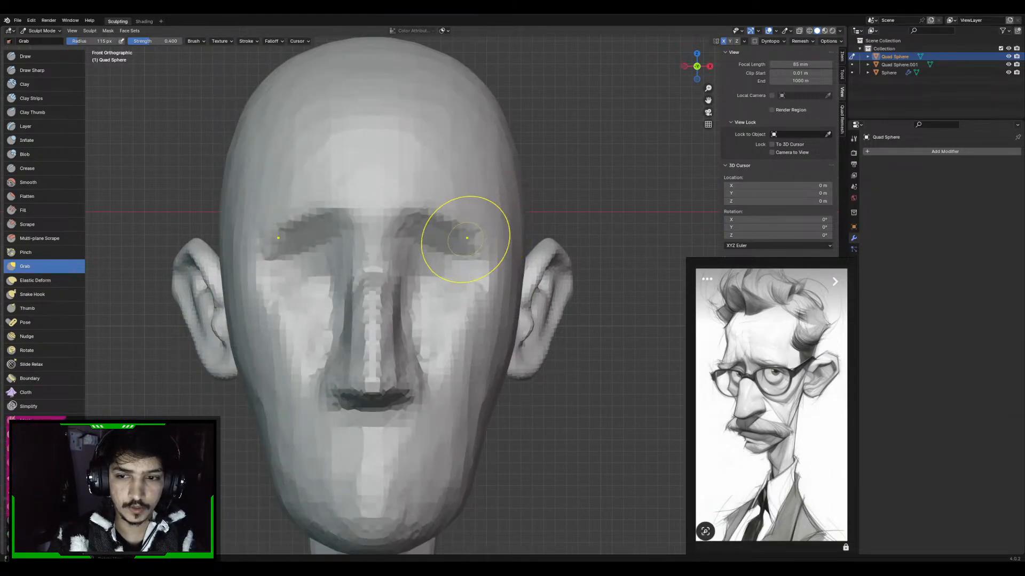
Carve the eye sockets under the brows with the Draw Sharp brush at 138 px radius
key(d)
key(f)
click(430, 267)
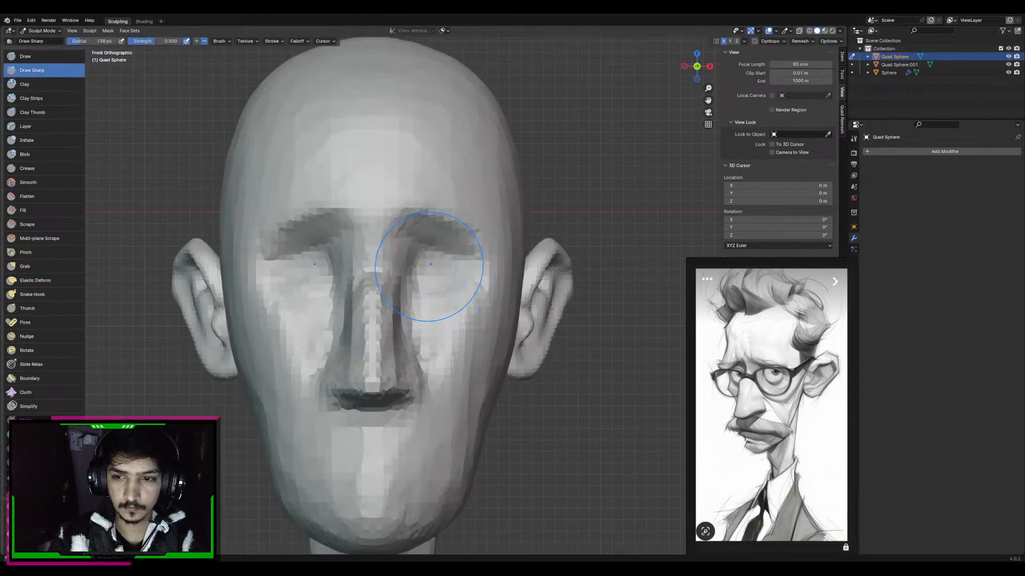
mouse_move(423, 249)
mouse_down()
mouse_move(460, 250)
mouse_move(435, 246)
mouse_move(469, 271)
mouse_move(429, 295)
mouse_up()
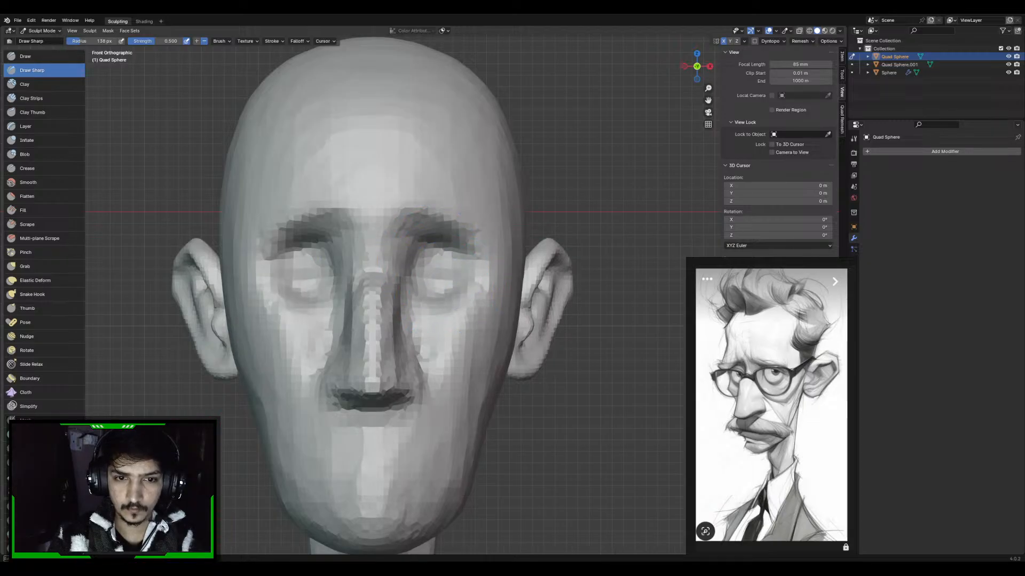
Refine the creases under the brows with the Draw Sharp brush and build up the brow area with Clay Strips at 132 px radius
middle_drag(430, 285, 480, 293)
middle_drag(477, 254, 475, 260)
shift+middle_drag(421, 214, 430, 242)
key(c)
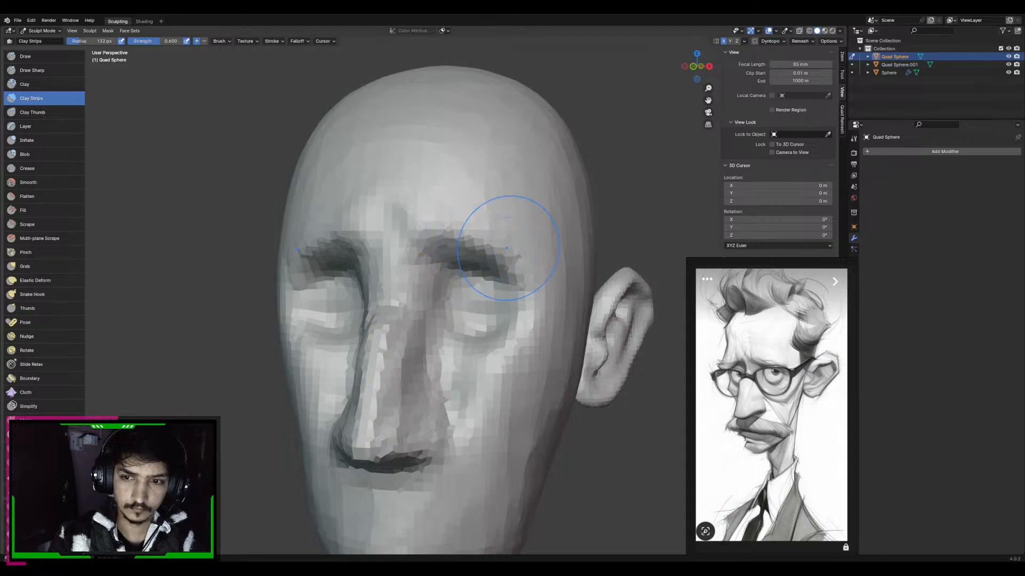
Smooth the blocky nose surface and adjust the nose and surrounding face with the Grab brush
scroll(492, 229, down, 3)
key(g)
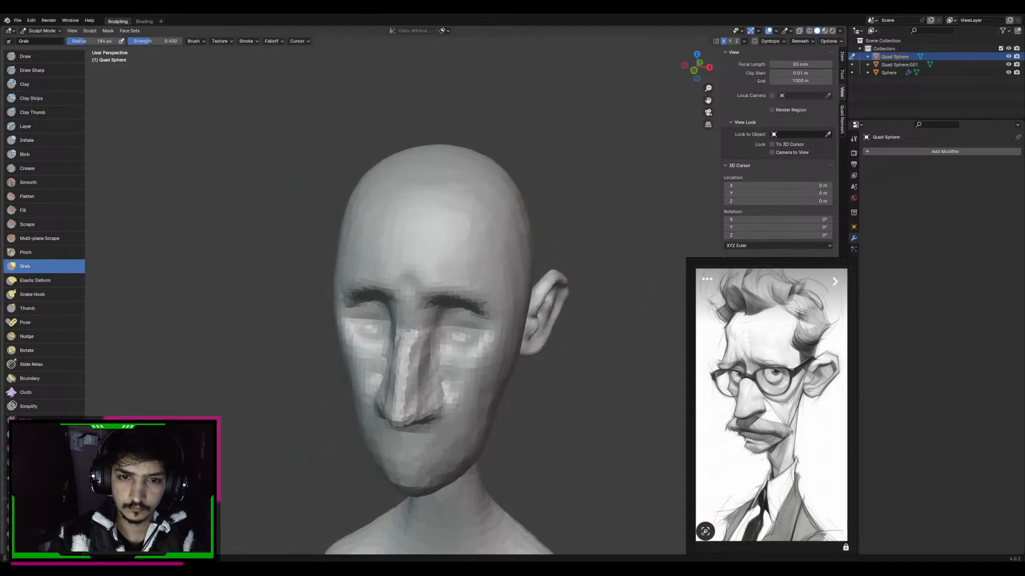
middle_drag(480, 220, 440, 226)
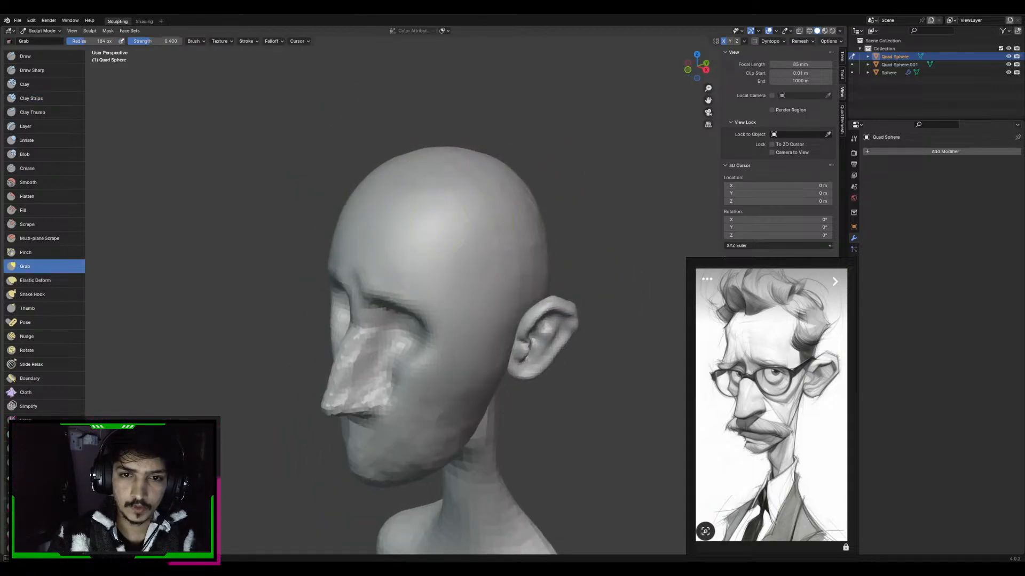
middle_drag(510, 218, 478, 214)
middle_drag(541, 240, 491, 224)
middle_drag(508, 272, 416, 269)
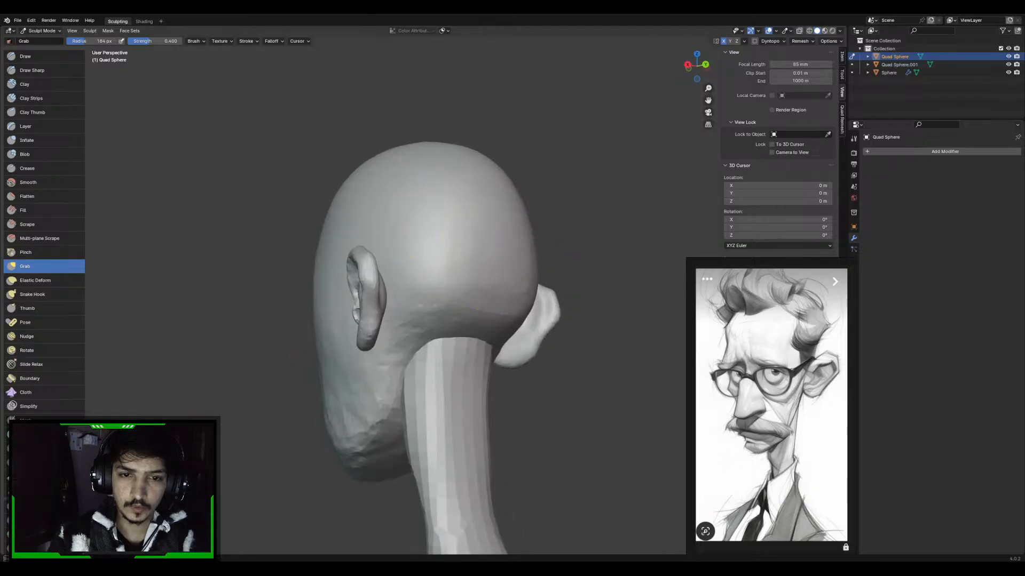
mouse_move(352, 337)
middle_down()
mouse_move(405, 343)
mouse_move(414, 319)
mouse_move(471, 325)
middle_up()
key(f)
click(468, 327)
drag(391, 320, 393, 347)
middle_drag(414, 315, 434, 324)
Reshape the side of the nose and the adjoining cheek with the Grab brush at 134 px radius
scroll(437, 322, up, 2)
key(f)
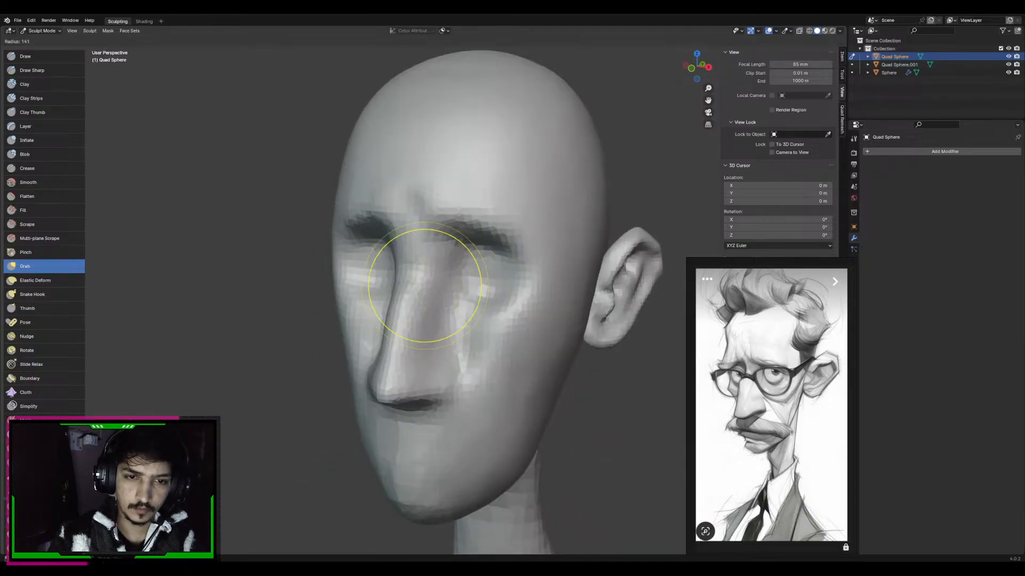
click(481, 288)
drag(427, 320, 440, 350)
shift+middle_drag(473, 381, 459, 281)
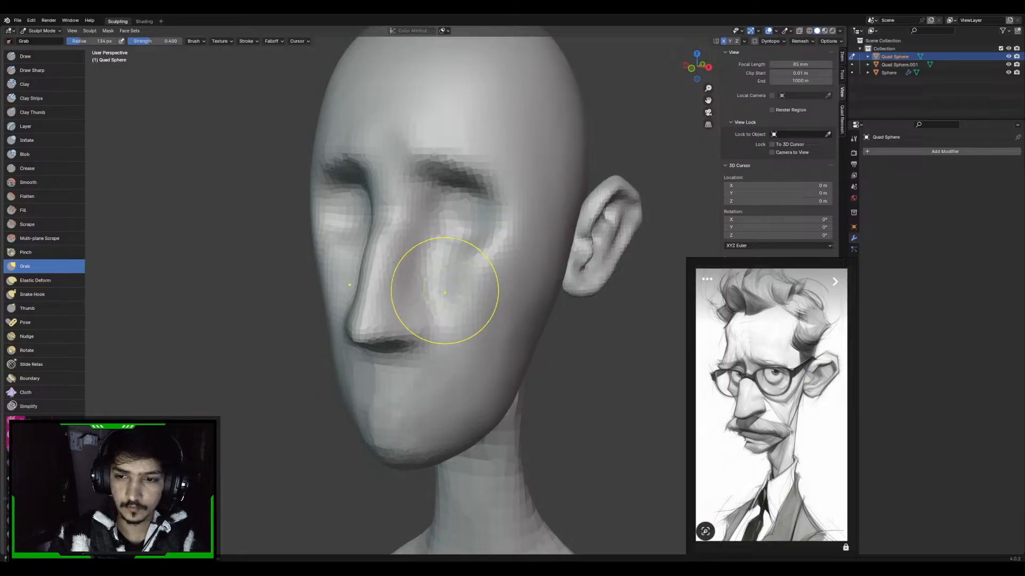
Build up the cheekbones below the eyes with the Clay Strips brush, using radii of 145 and 135 px
key(c)
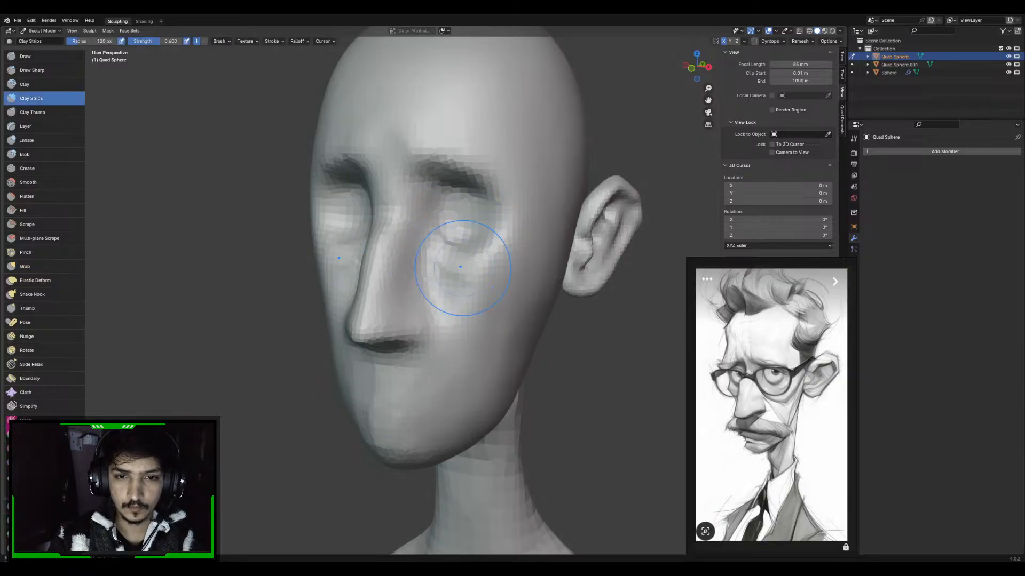
key(f)
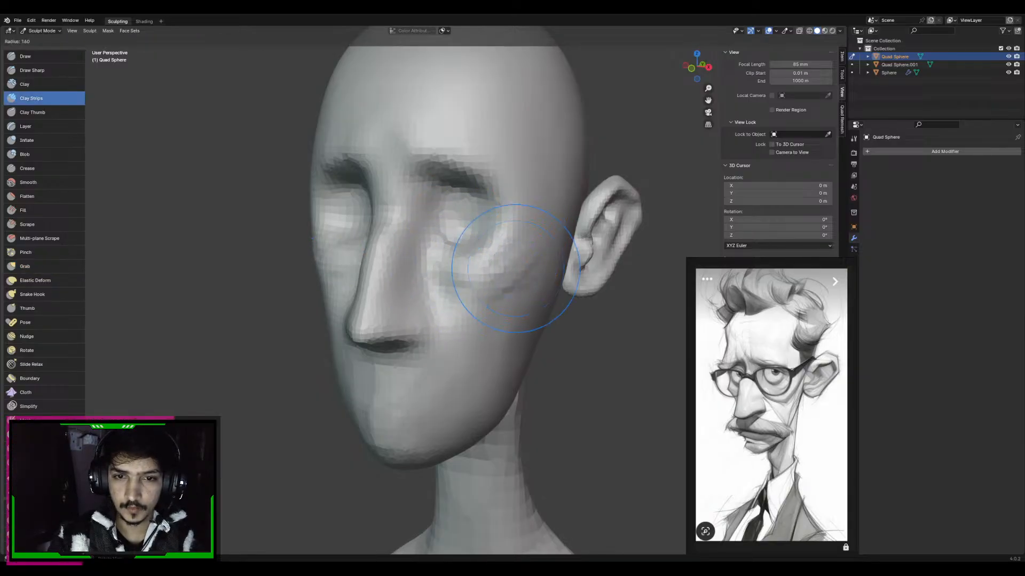
click(577, 271)
drag(441, 256, 504, 275)
shift+middle_drag(485, 268, 465, 278)
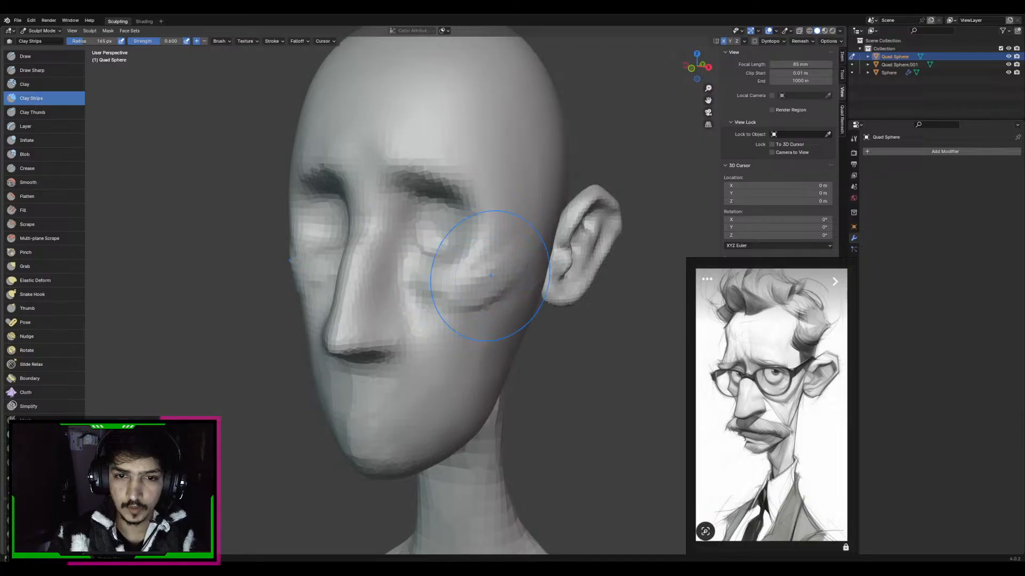
drag(429, 264, 481, 264)
middle_drag(496, 259, 508, 269)
key(f)
click(520, 284)
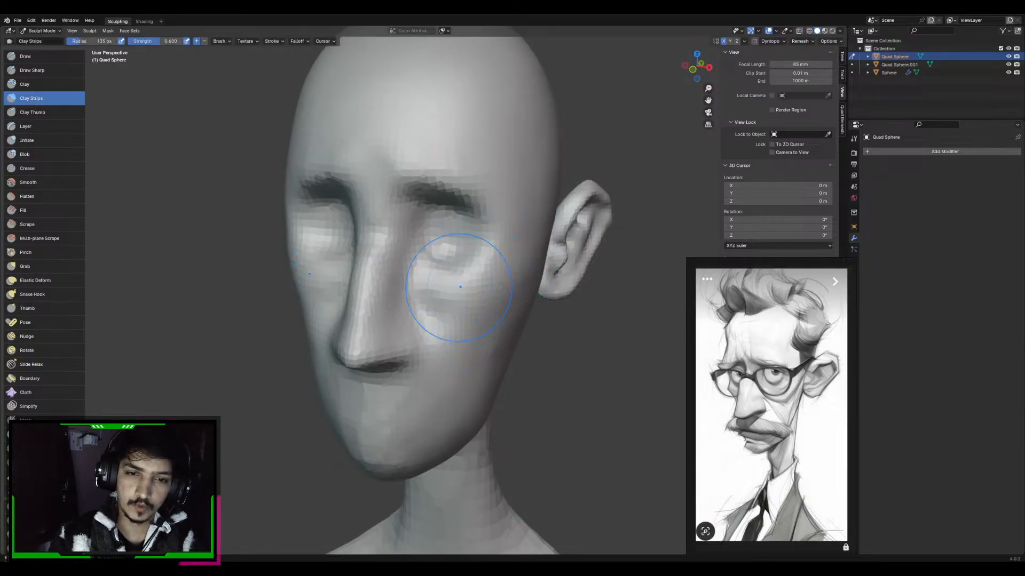
Adjust the cheek area between the nose and the eye from above with the Grab brush
mouse_move(460, 287)
middle_down()
mouse_move(426, 305)
mouse_move(399, 350)
middle_up()
key(g)
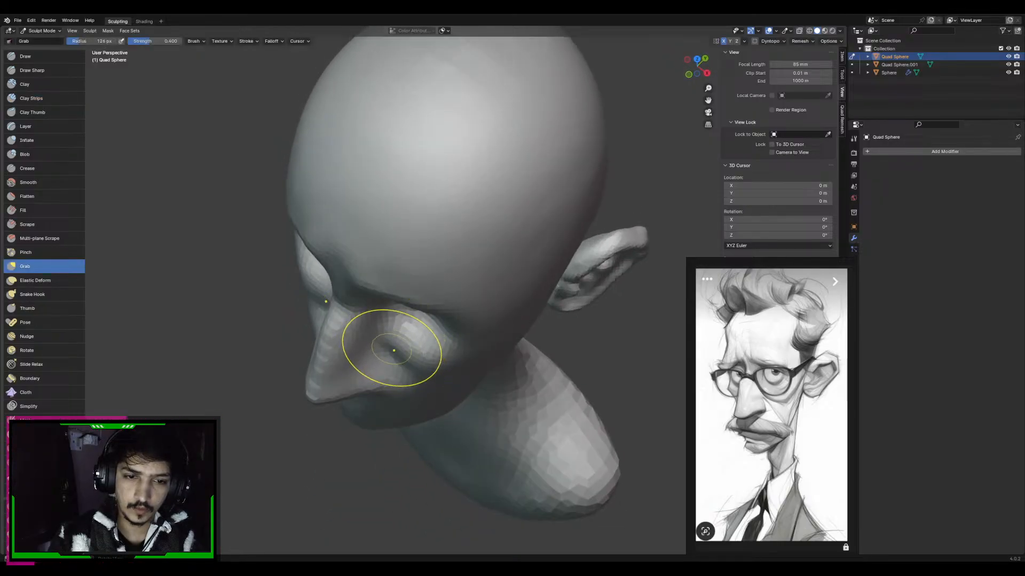
key(f)
click(445, 350)
drag(405, 351, 408, 365)
mouse_move(396, 338)
middle_down()
mouse_move(480, 319)
mouse_move(460, 286)
middle_up()
Carve a groove under the cheekbone toward the ear with Draw Sharp and raise the cheekbone with Clay Strips at 128 px radius
key(d)
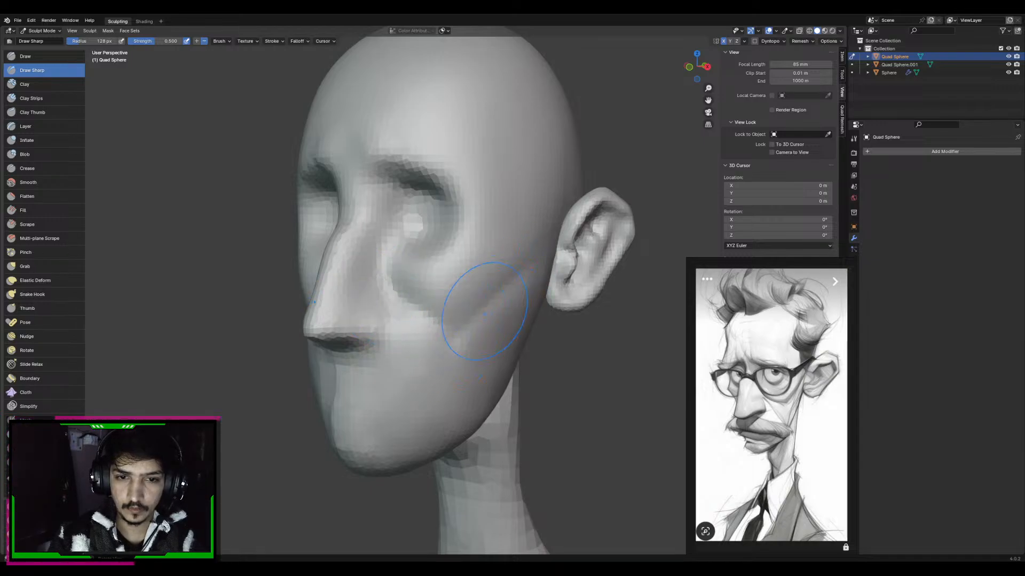
key(c)
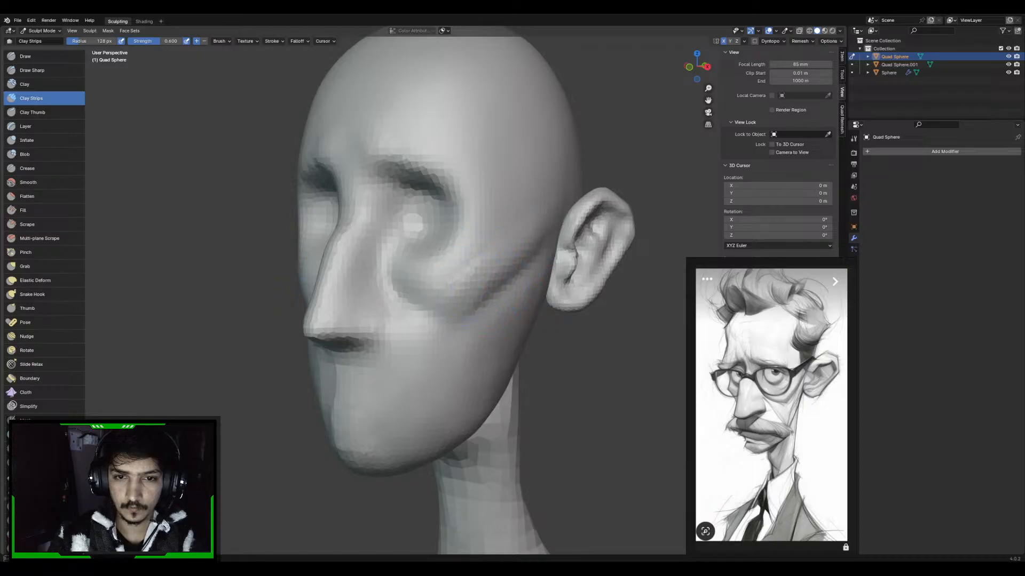
middle_drag(516, 235, 486, 267)
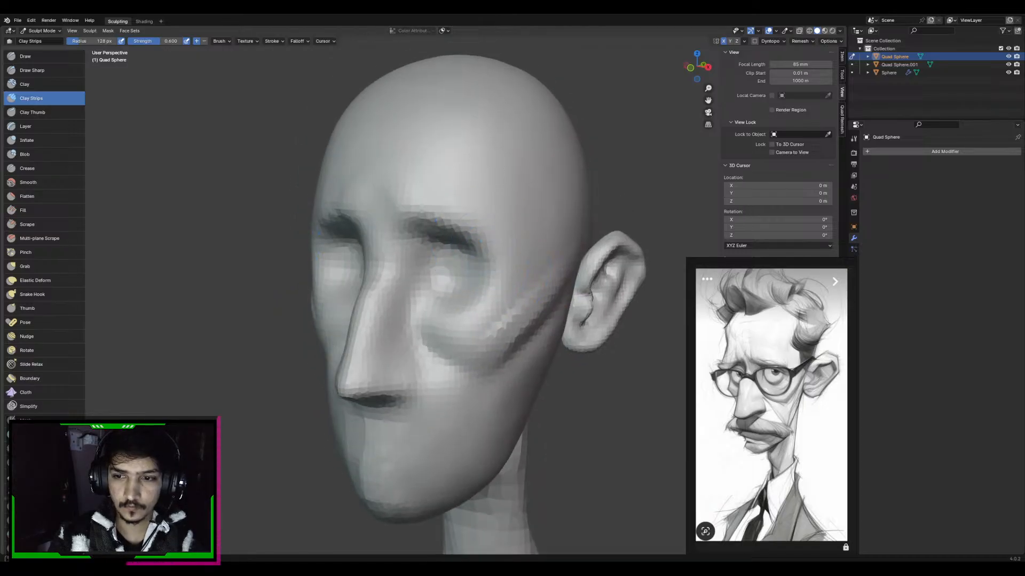
Extend the eye socket creases toward the temples with Draw Sharp and build up the inner brows with Clay Strips at 128 px radius
key(x)
mouse_move(490, 260)
mouse_down()
mouse_move(435, 220)
mouse_move(471, 257)
mouse_up()
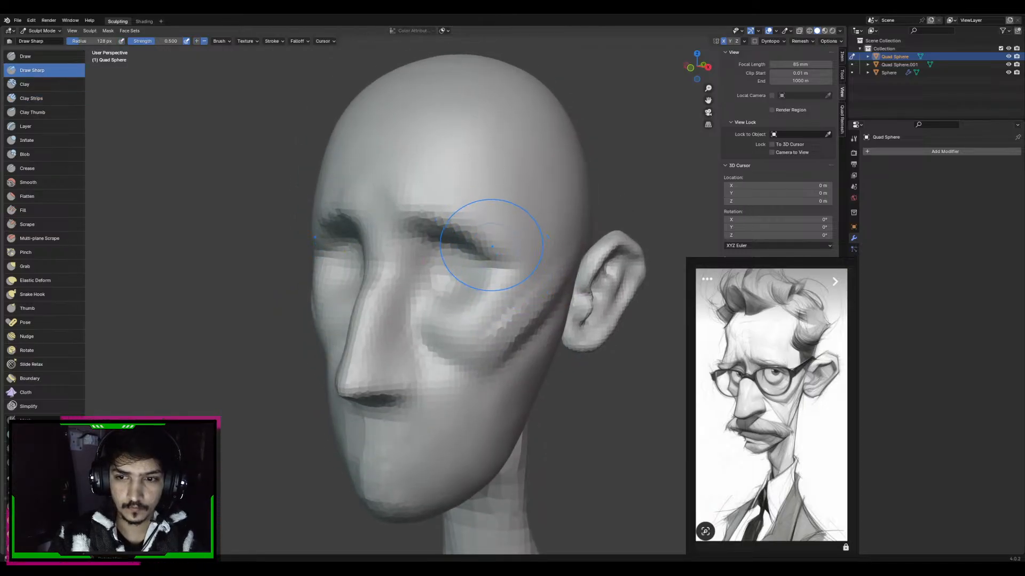
key(c)
mouse_move(420, 214)
middle_down()
mouse_move(412, 207)
mouse_move(423, 202)
middle_up()
Form the frown furrows between the brows, alternating Draw Sharp and Clay Strips at radii of 97 and 89 px
key(x)
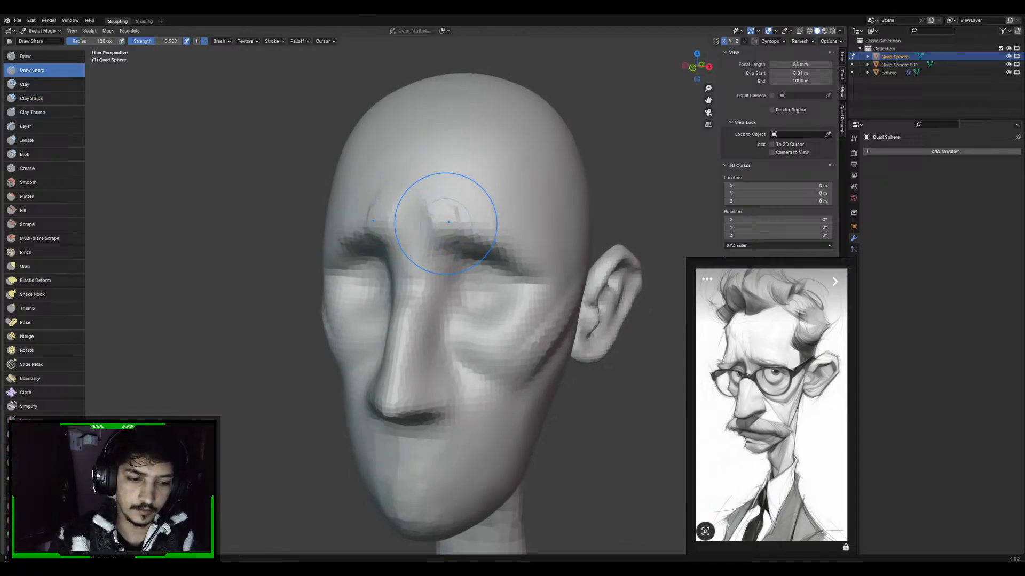
key(c)
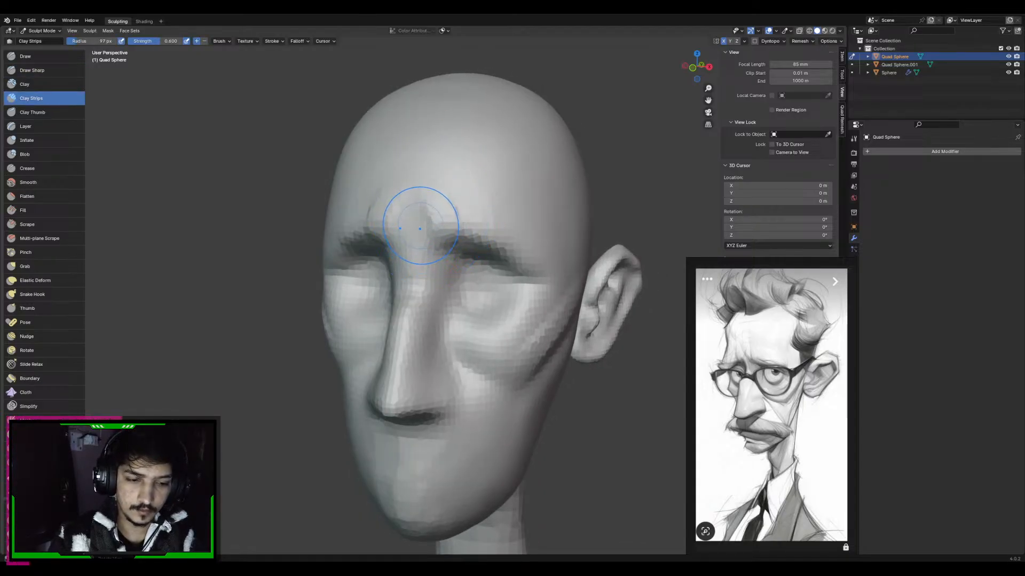
key(2)
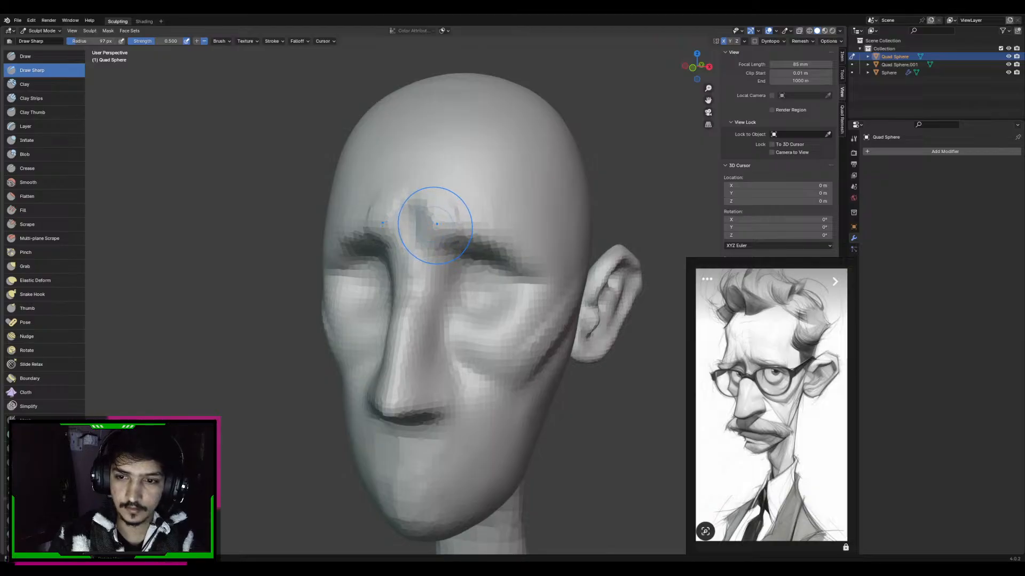
key(c)
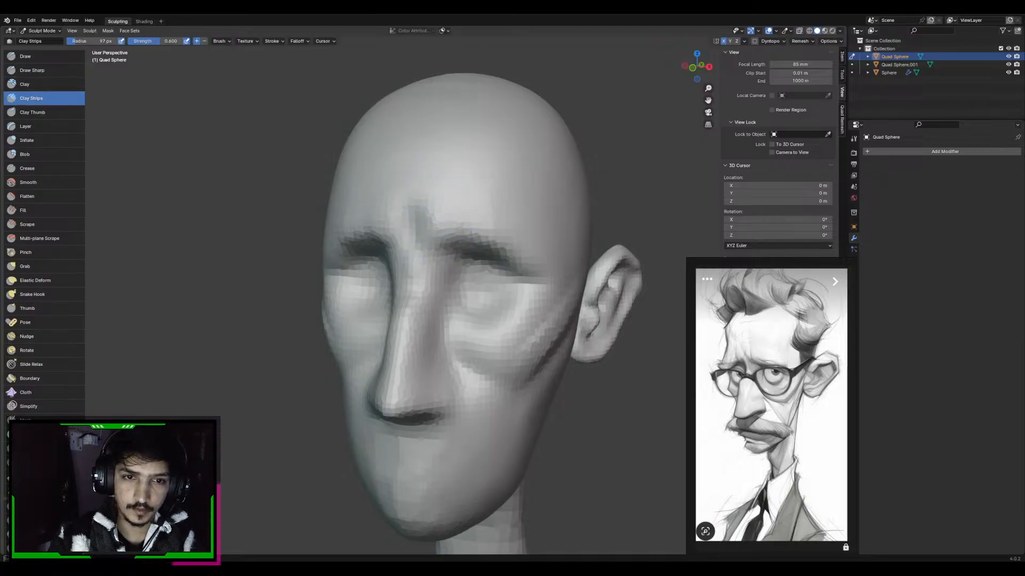
key(f)
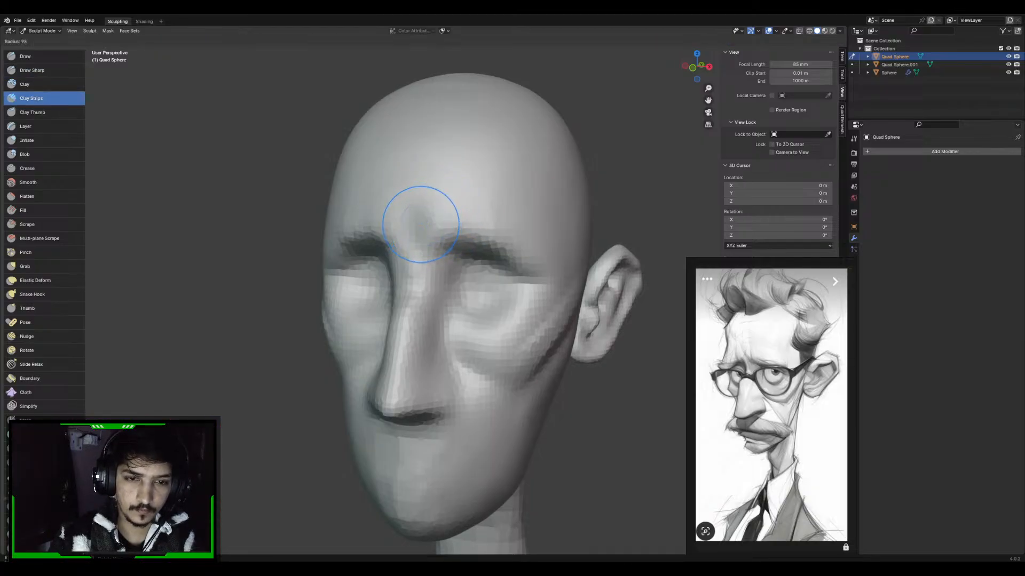
click(421, 222)
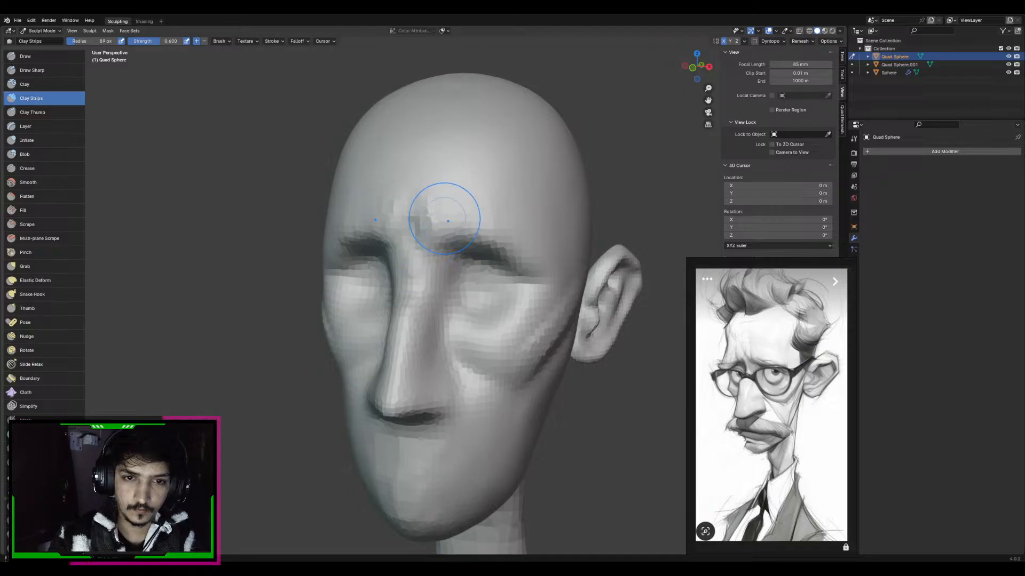
key(d)
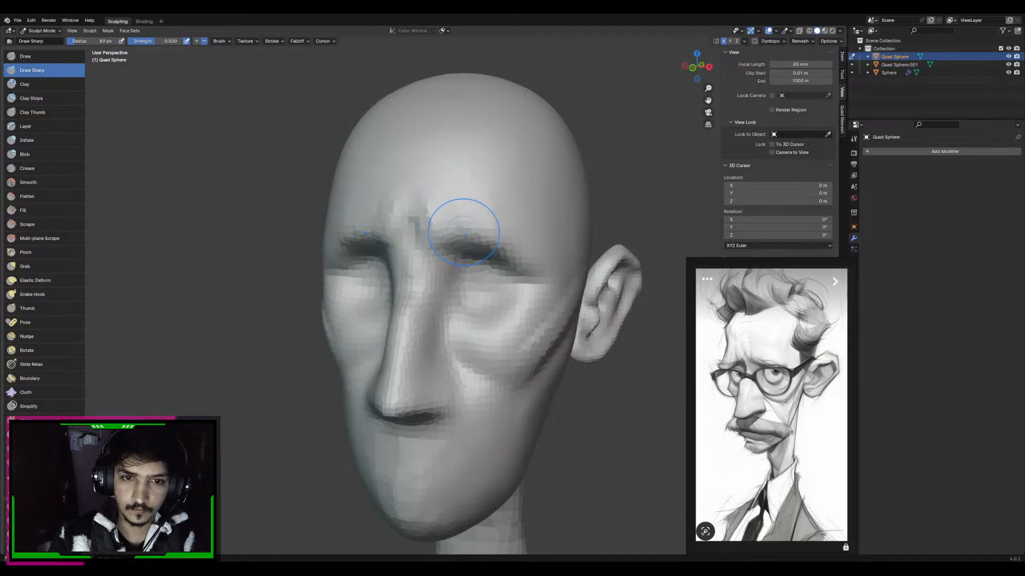
Build up the outer brow ridges toward the temples with the Clay Strips brush at 131 px radius
key(c)
drag(515, 241, 476, 238)
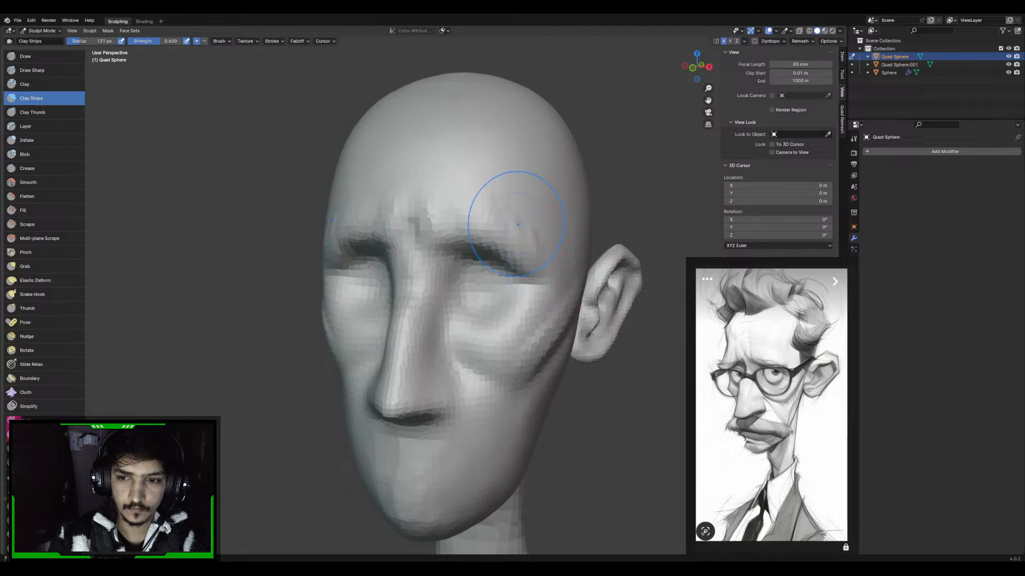
mouse_move(526, 217)
middle_down()
mouse_move(481, 218)
mouse_move(540, 219)
middle_up()
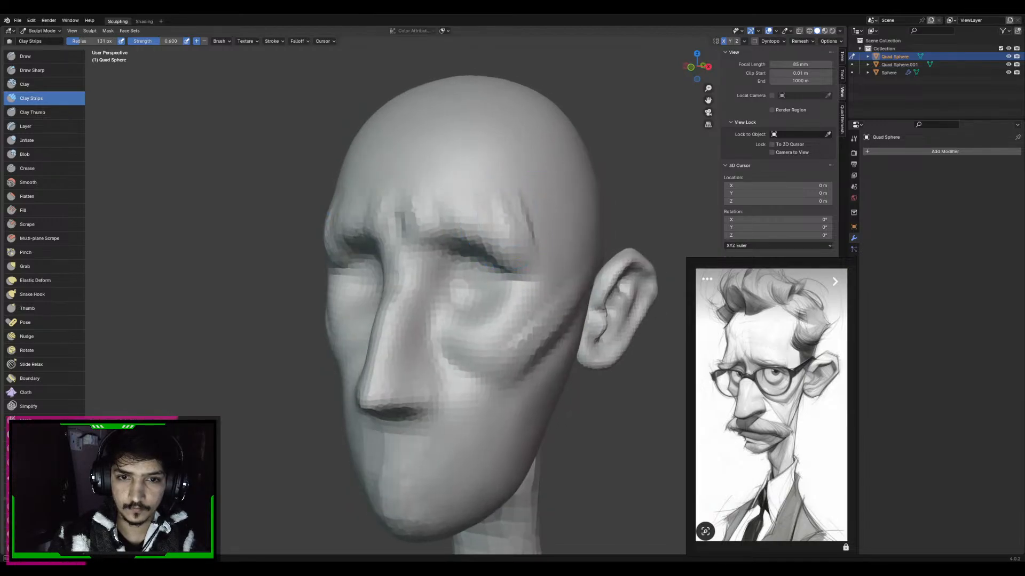
Sculpt vertical forehead wrinkles above the brows with Clay Strips, reducing the radius in stages from 97 to 73 px
key(f)
click(451, 218)
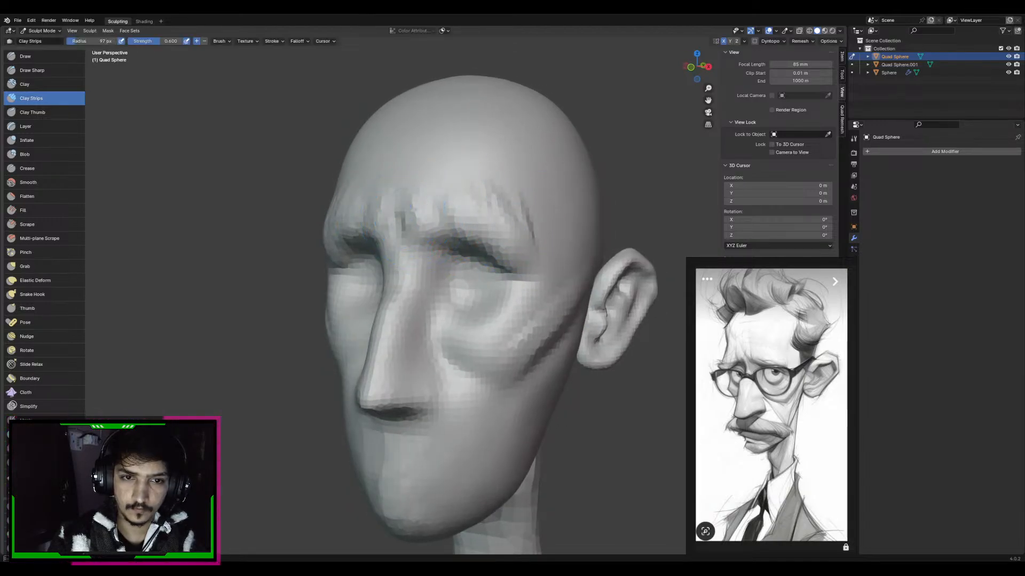
mouse_move(435, 222)
mouse_down()
mouse_move(457, 208)
mouse_move(487, 240)
mouse_up()
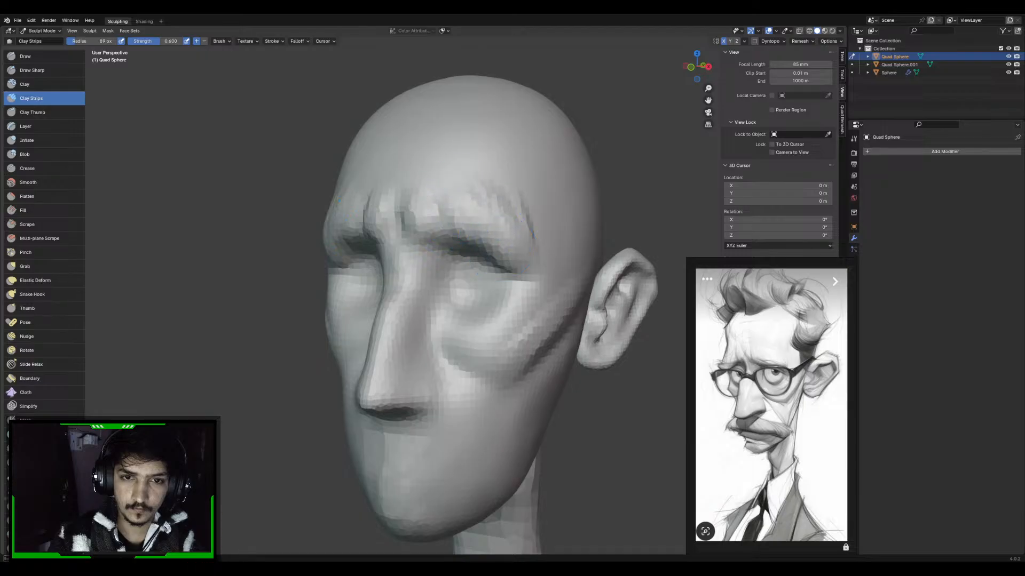
key(f)
click(493, 197)
mouse_move(493, 197)
mouse_down()
mouse_move(468, 209)
mouse_move(461, 173)
mouse_move(467, 202)
mouse_move(475, 197)
mouse_move(508, 215)
mouse_up()
key(f)
click(434, 194)
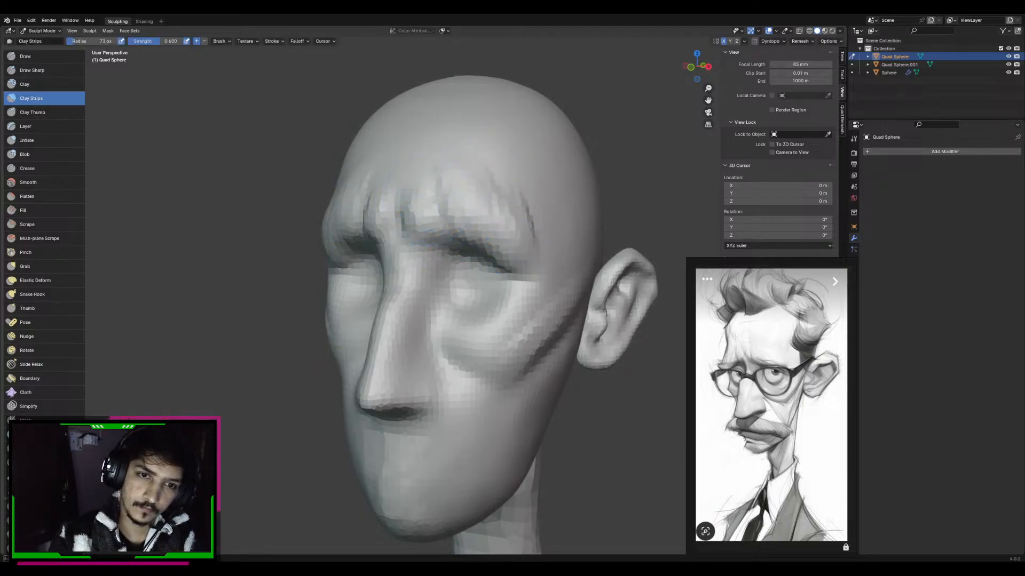
Define the side of the nose bridge and the inner eye corner with the Draw Sharp brush at 118 px radius
key(g)
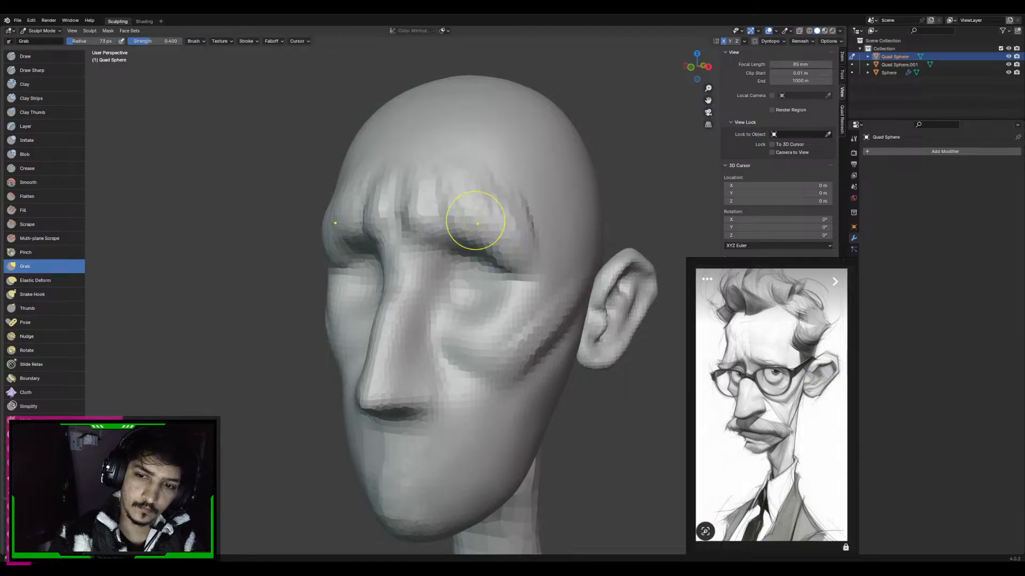
key(d)
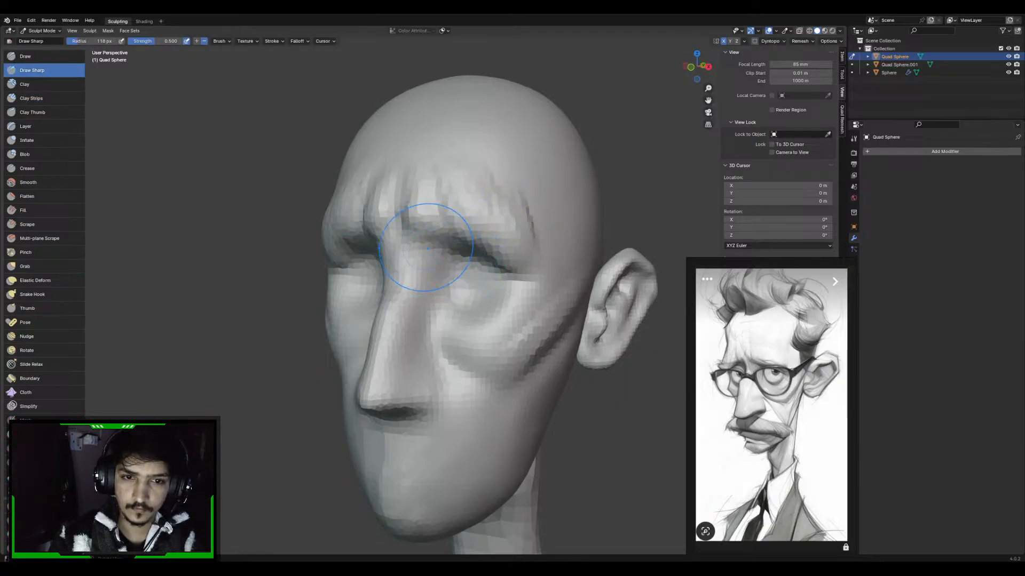
drag(428, 249, 433, 266)
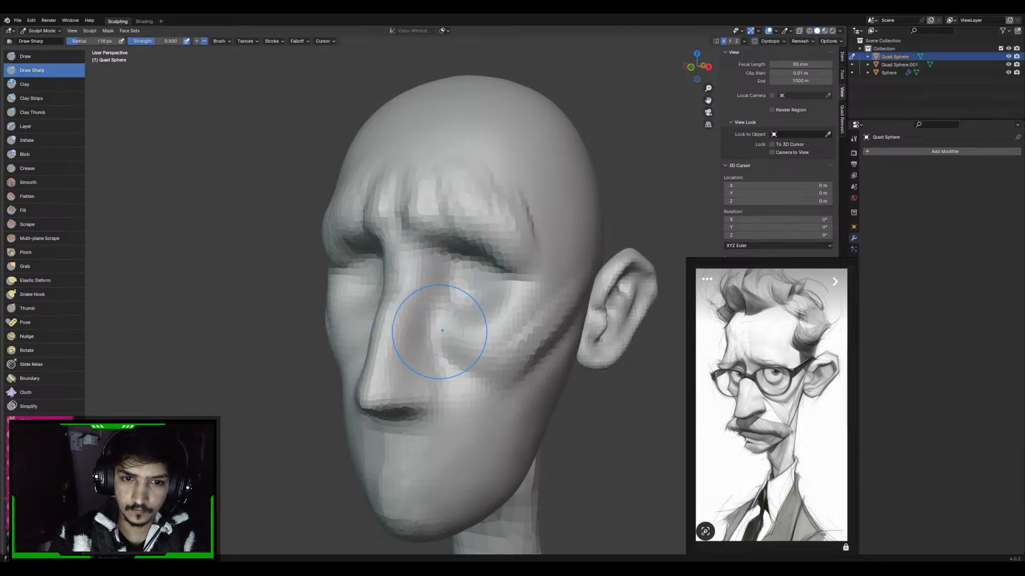
middle_drag(435, 286, 485, 279)
Adjust the nose width and the cheeks beside it from the front with the Grab brush at about 150 px radius
key(KP_1)
key(g)
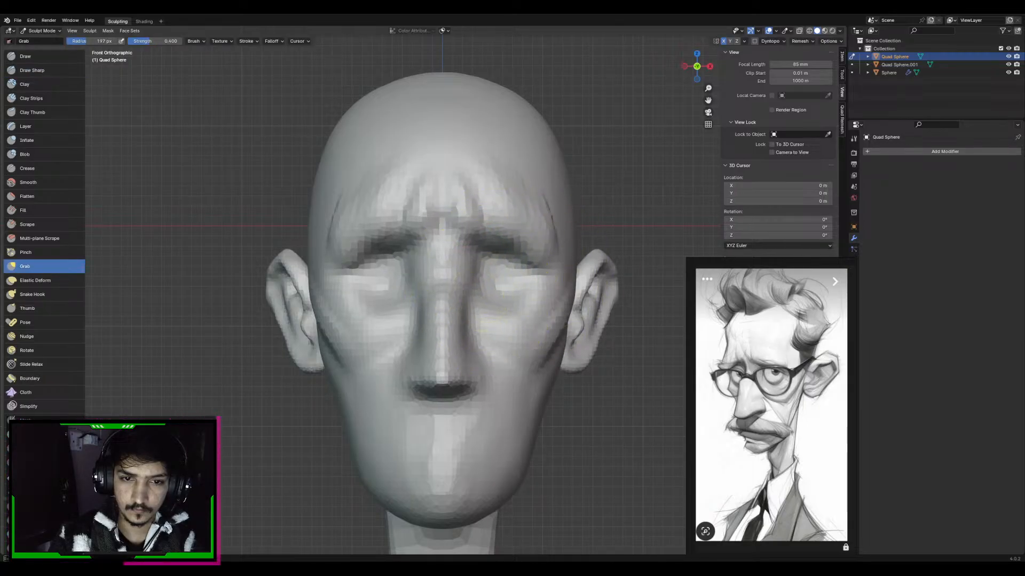
key(f)
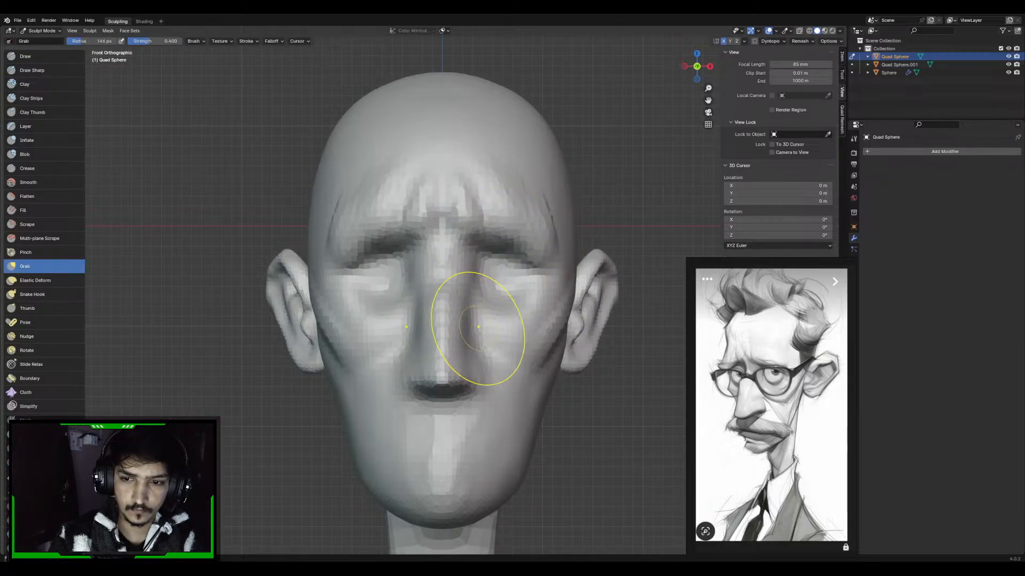
click(404, 327)
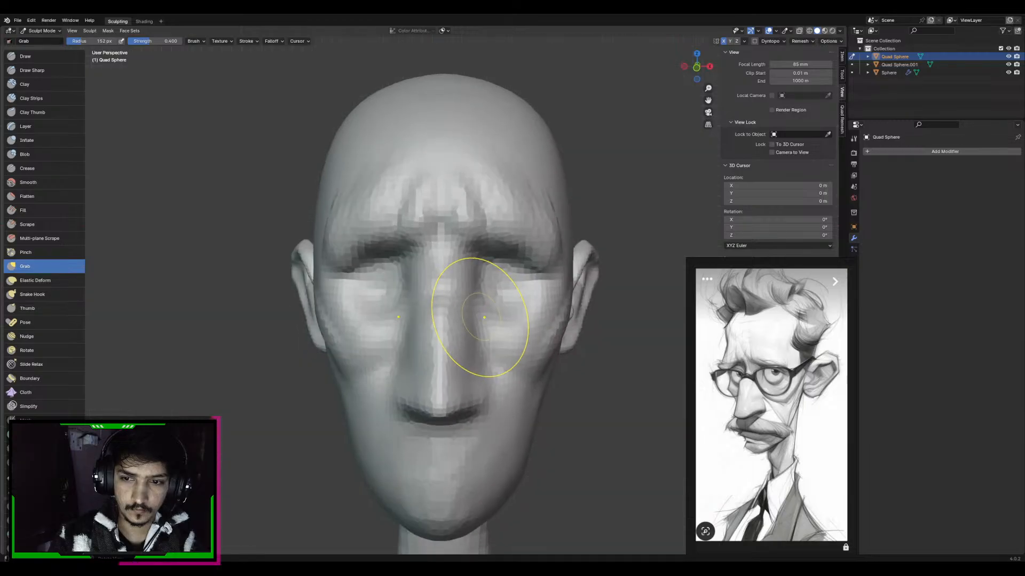
middle_drag(480, 320, 422, 251)
mouse_move(454, 283)
ctrl+middle_down()
mouse_move(461, 256)
mouse_move(478, 304)
mouse_move(505, 297)
mouse_move(481, 331)
mouse_move(469, 291)
mouse_move(451, 286)
mouse_move(465, 270)
ctrl+middle_up()
Carve the underside of the nose and the area below it with the Draw Sharp brush at about 140 px radius
key(2)
key(f)
click(544, 297)
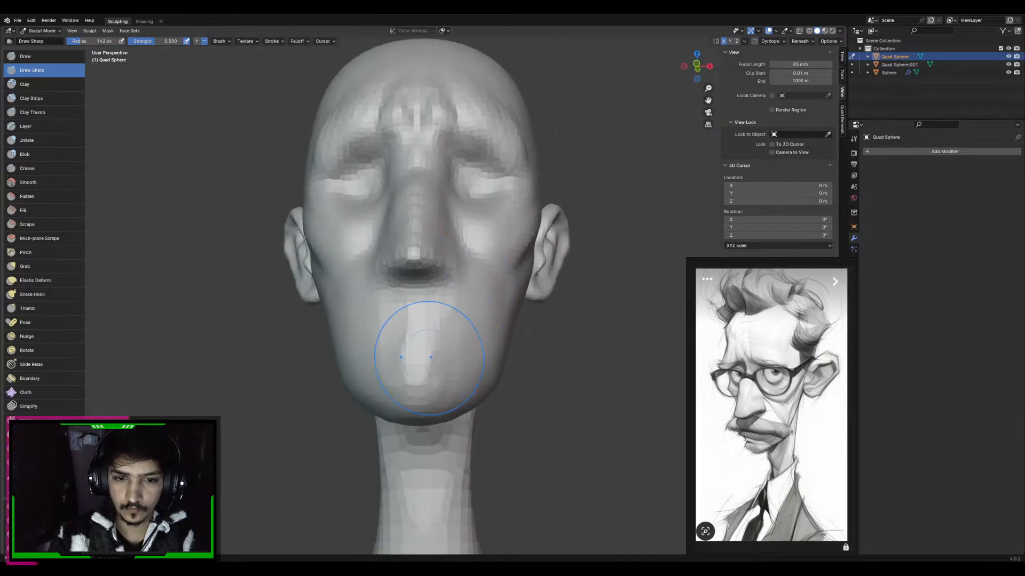
ctrl+middle_drag(453, 339, 422, 341)
middle_drag(434, 284, 427, 282)
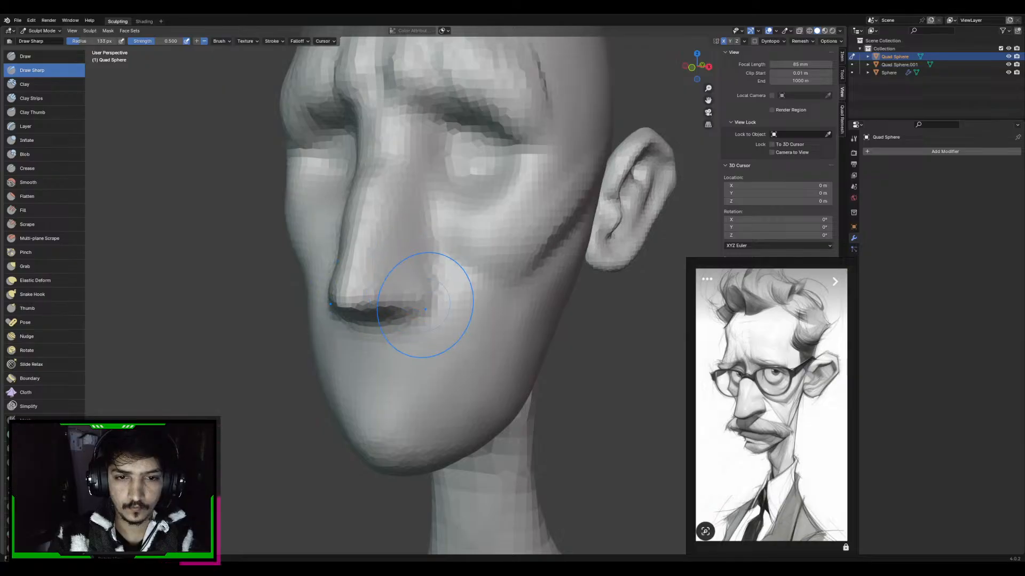
Build up the nose bridge, side and tip with the Draw brush at 133 px radius
key(i)
key(v)
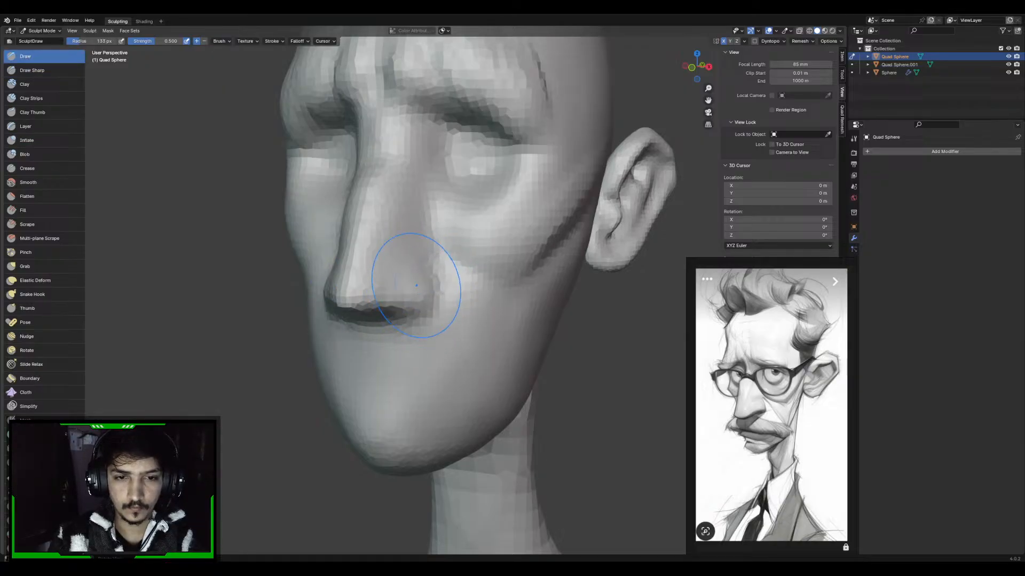
mouse_move(417, 285)
middle_down()
mouse_move(411, 309)
mouse_move(401, 292)
middle_up()
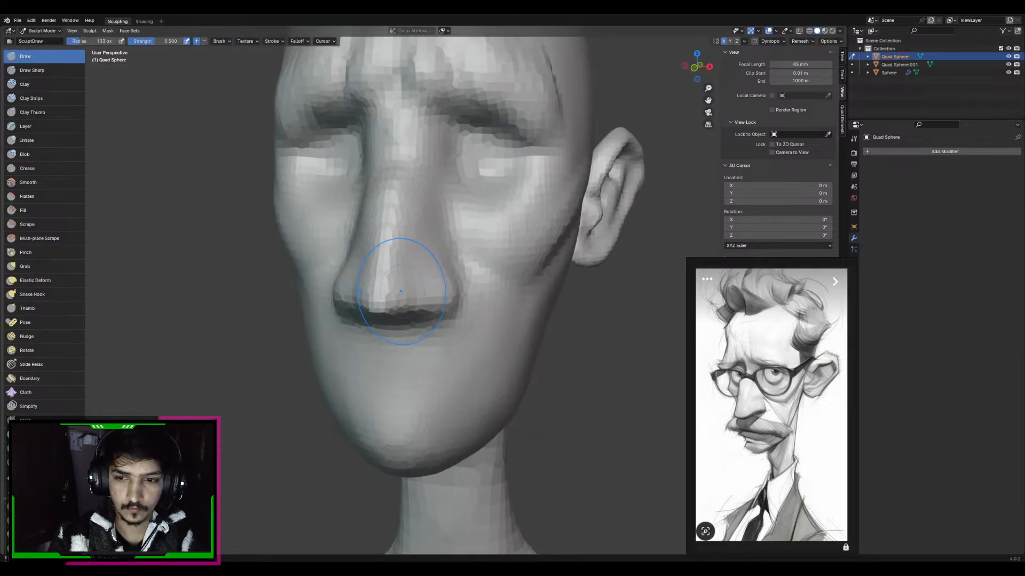
middle_drag(393, 230, 364, 218)
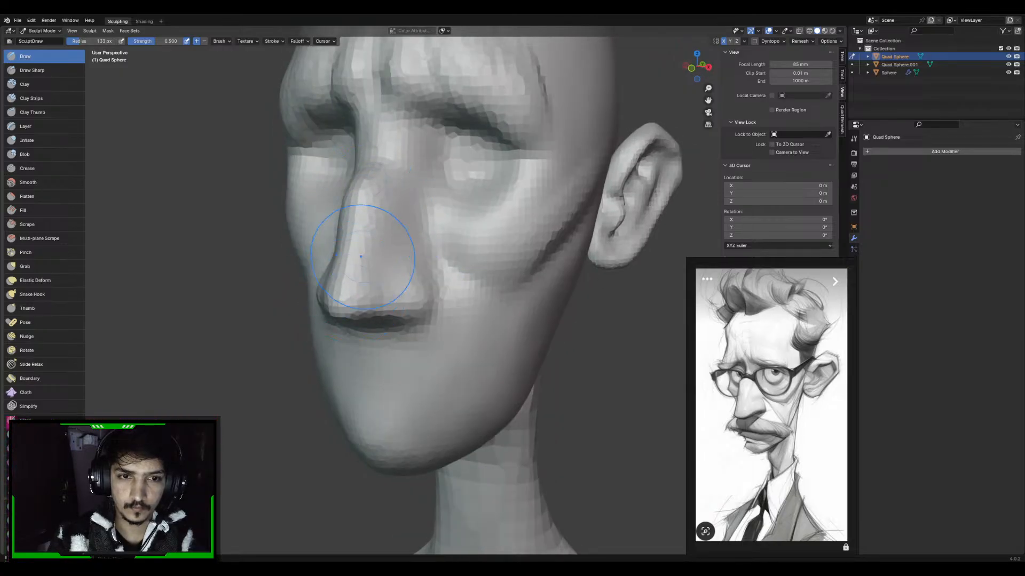
mouse_move(361, 257)
alt+middle_down()
mouse_move(366, 206)
mouse_move(434, 218)
mouse_move(347, 260)
alt+middle_up()
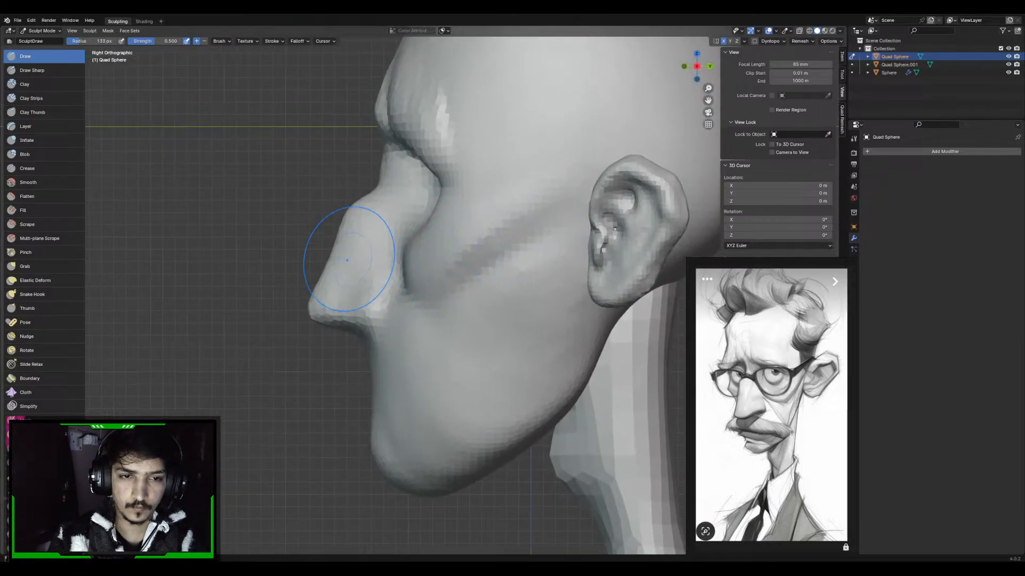
Adjust the nose bridge below the brow from the side with the Grab brush at 89 px radius
key(g)
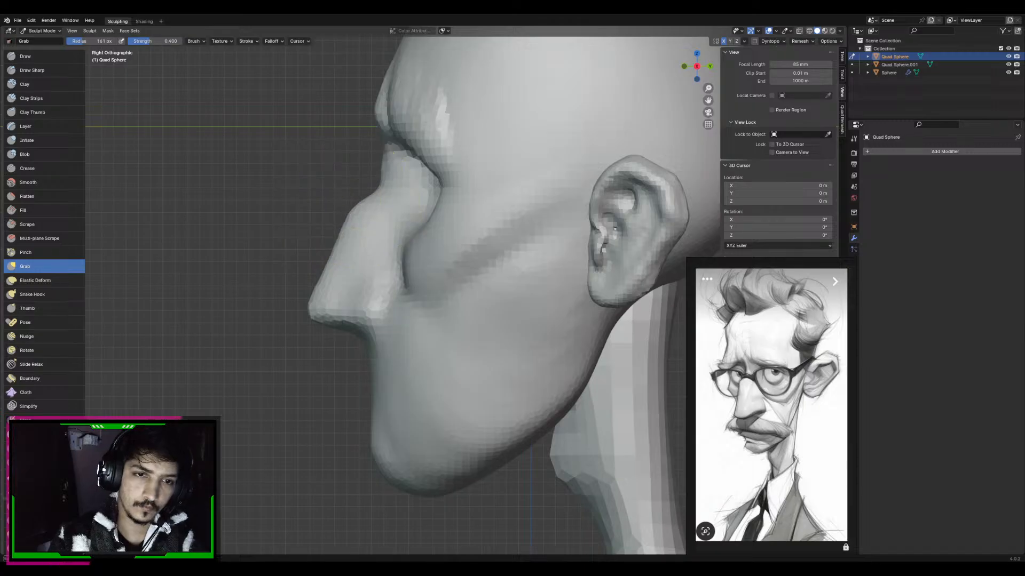
key(f)
click(382, 185)
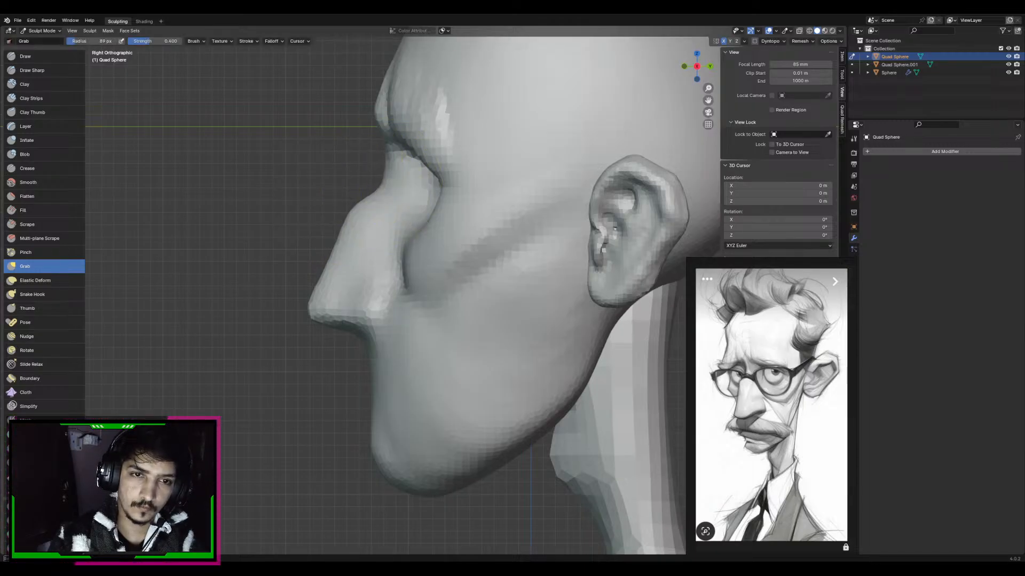
middle_drag(395, 203, 411, 201)
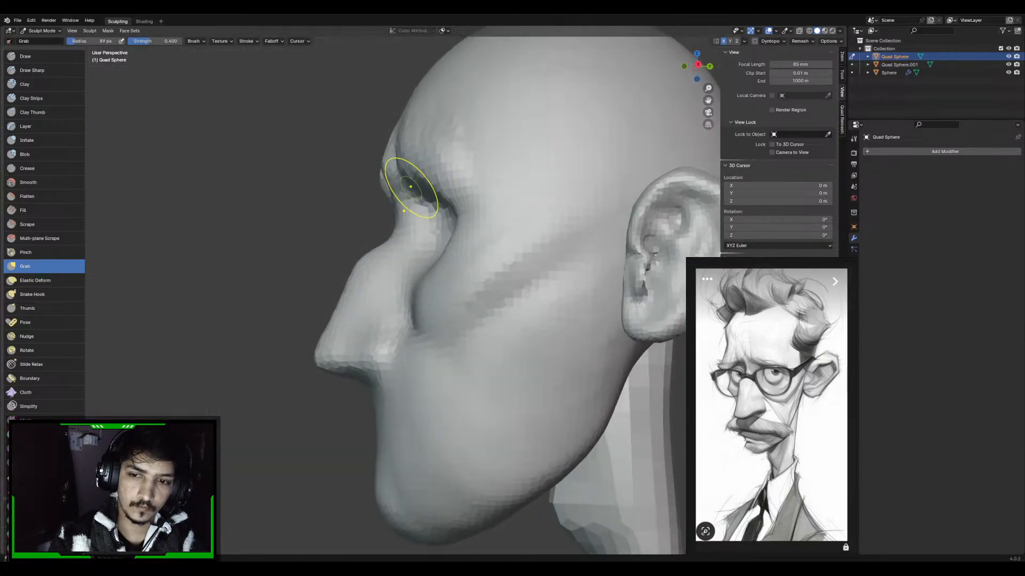
middle_drag(410, 130, 416, 233)
Reshape the forehead and crown profile from the side with an enlarged Grab brush
scroll(416, 233, down, 1)
key(f)
click(531, 206)
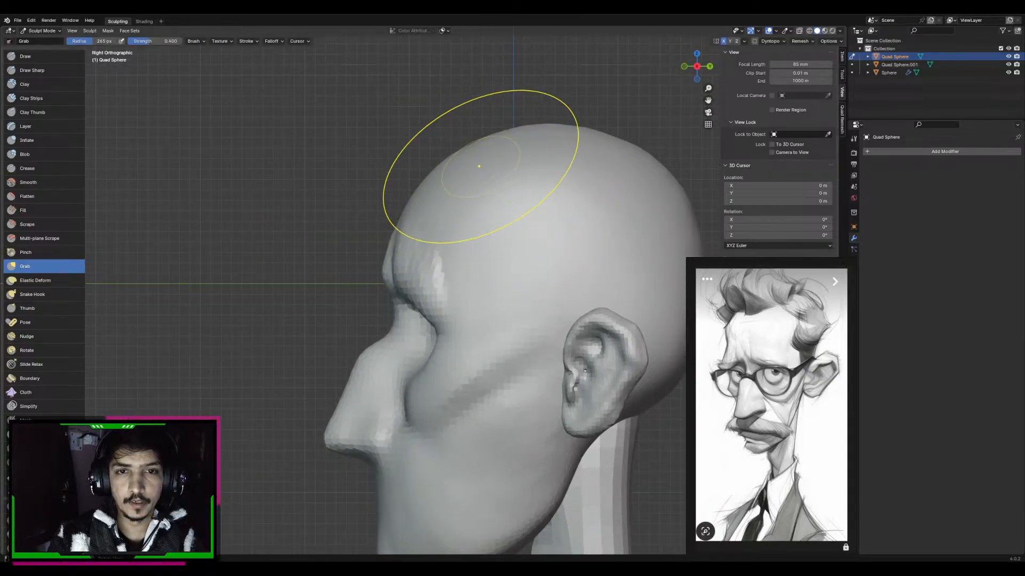
ctrl+middle_drag(479, 165, 440, 245)
key(f)
click(427, 245)
ctrl+middle_drag(454, 292, 464, 241)
Reposition the brow ridge with the Grab brush at 123 px radius
key(f)
click(441, 240)
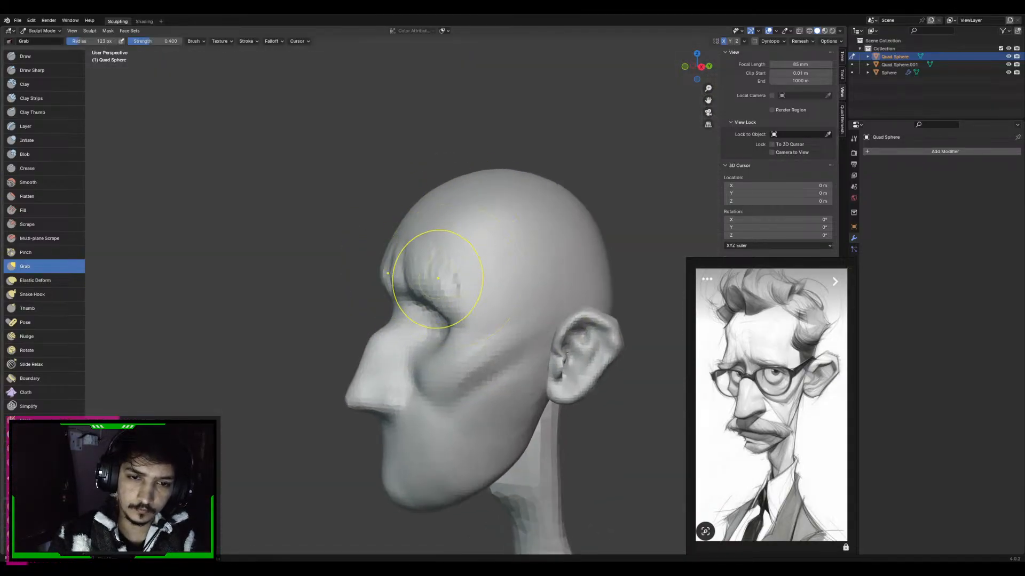
shift+drag(434, 281, 453, 249)
mouse_move(453, 250)
ctrl+middle_down()
mouse_move(463, 197)
mouse_move(501, 231)
mouse_move(424, 259)
ctrl+middle_up()
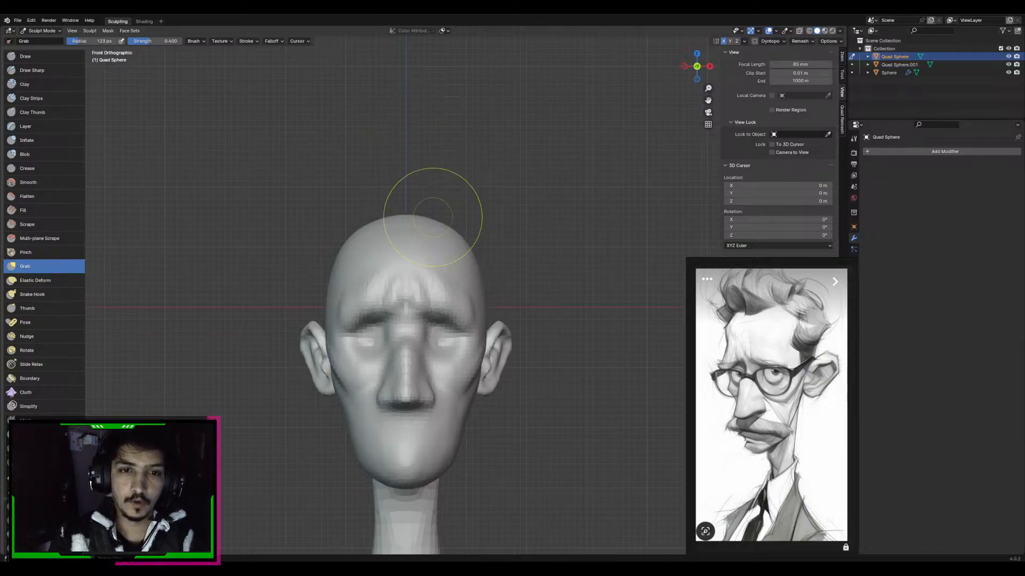
Reshape the crown and upper forehead from several angles with the Grab brush, enlarging the radius from 123 to 177 px
mouse_move(433, 211)
alt+middle_down()
mouse_move(411, 210)
mouse_move(502, 240)
mouse_move(478, 256)
alt+middle_up()
scroll(412, 210, up, 4)
middle_drag(485, 214, 430, 201)
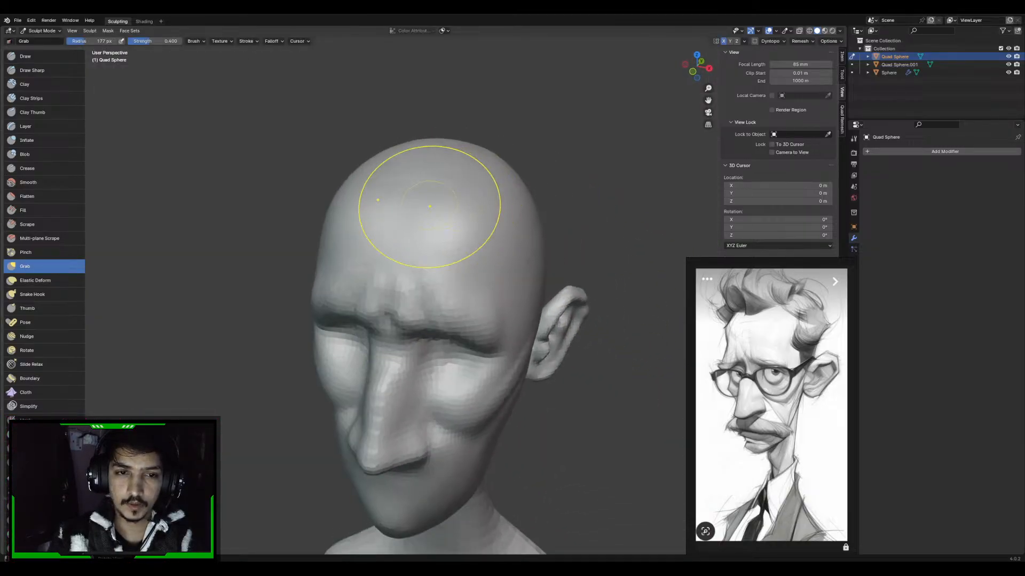
middle_drag(373, 229, 527, 274)
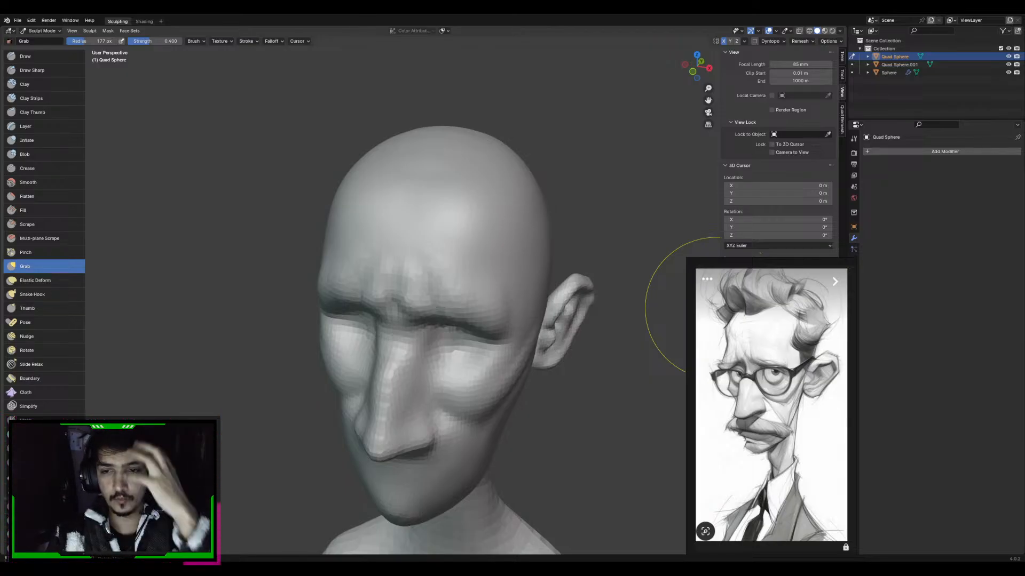
middle_drag(424, 201, 495, 224)
key(x)
key(g)
mouse_move(506, 260)
middle_down()
mouse_move(506, 248)
mouse_move(507, 265)
middle_up()
scroll(492, 252, down, 5)
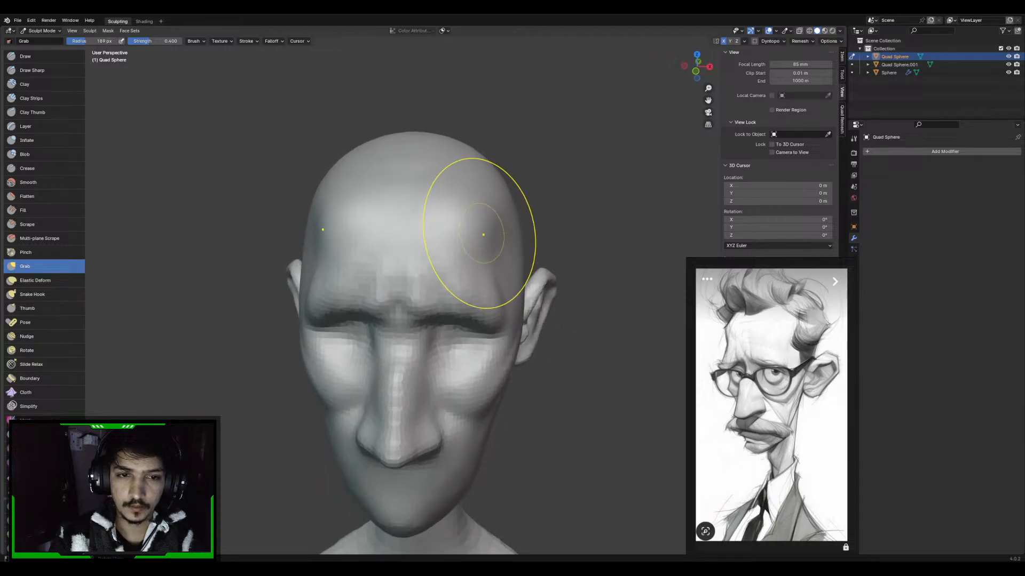
Carve the vertical frown wrinkles between the brows with the Draw Sharp brush at 124 px radius
scroll(446, 240, up, 6)
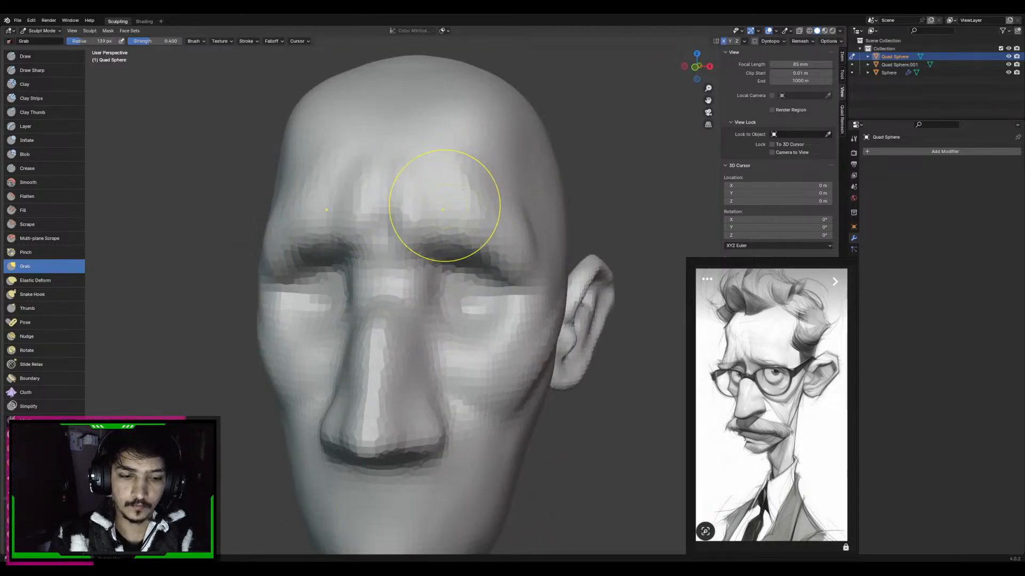
key(d)
key(f)
click(483, 224)
drag(400, 198, 410, 243)
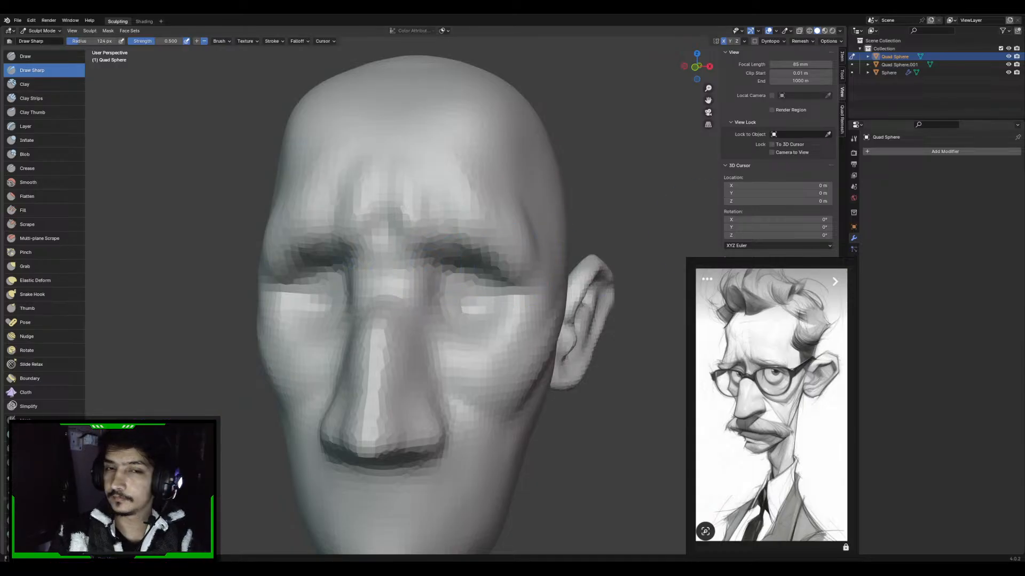
right_click(487, 141)
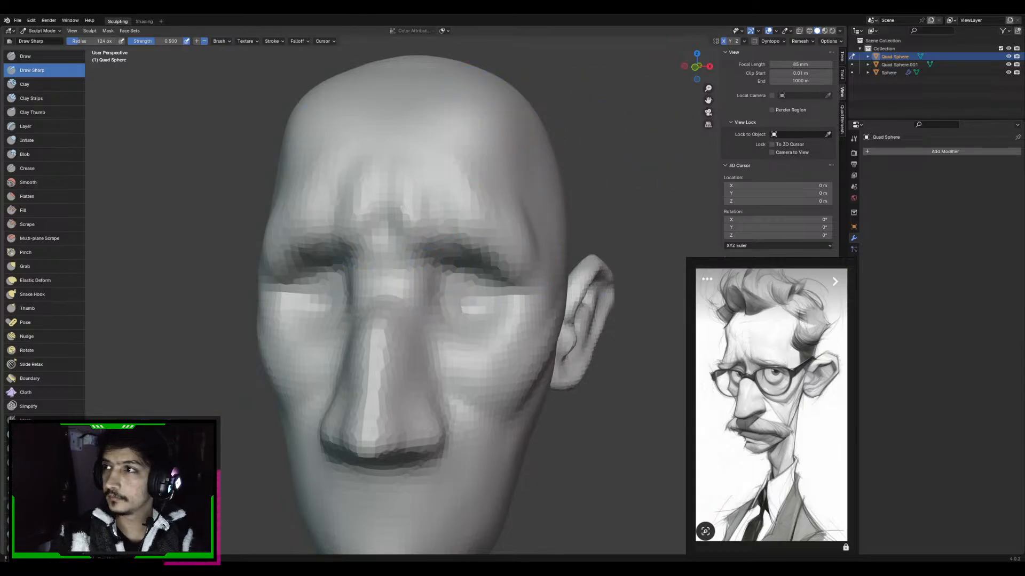
Soften and rework the cheekbone groove running toward the ear with the Draw Sharp brush at 114 px radius
mouse_move(628, 142)
middle_down()
mouse_move(554, 188)
mouse_move(549, 240)
mouse_move(535, 195)
mouse_move(514, 304)
middle_up()
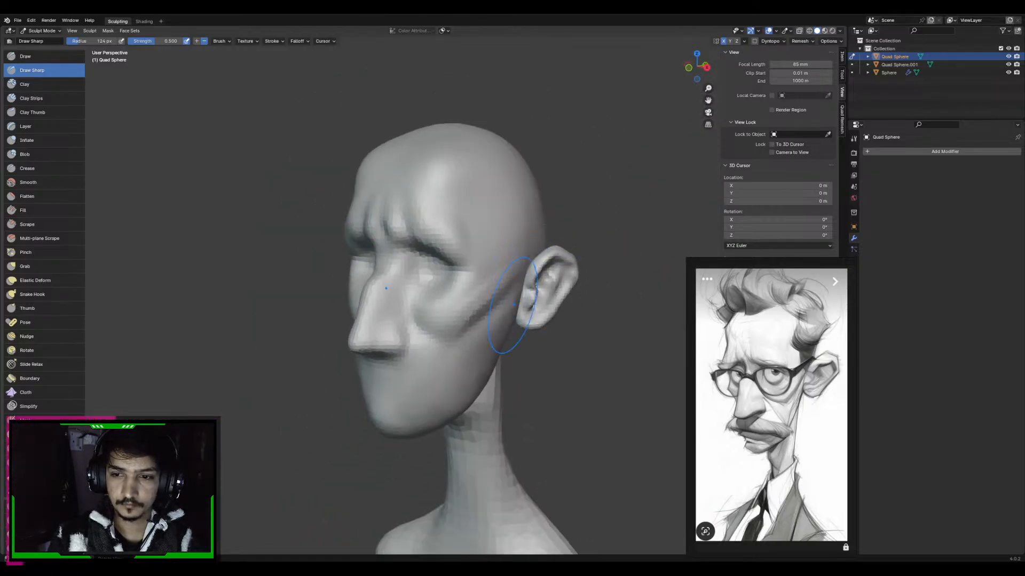
key(f)
click(477, 303)
shift+drag(469, 322, 512, 283)
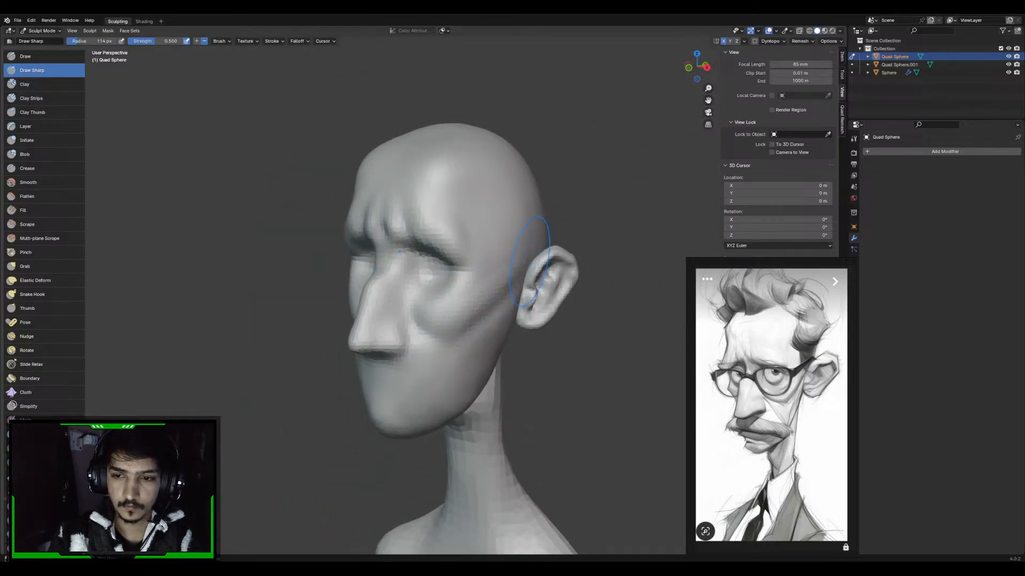
mouse_move(509, 272)
middle_down()
mouse_move(487, 283)
mouse_move(494, 319)
mouse_move(490, 303)
mouse_move(443, 315)
middle_up()
Carve the curved crease under the cheekbone beside the nose with Draw Sharp at 74 px, deepening it at 103 px radius
key(f)
click(427, 319)
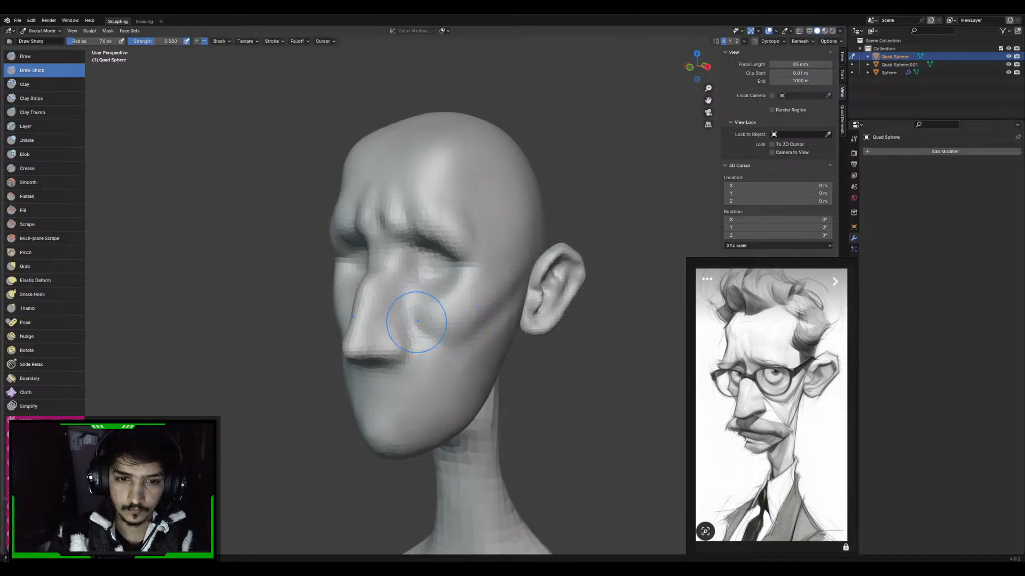
mouse_move(417, 322)
mouse_down()
mouse_move(456, 346)
mouse_move(480, 346)
mouse_up()
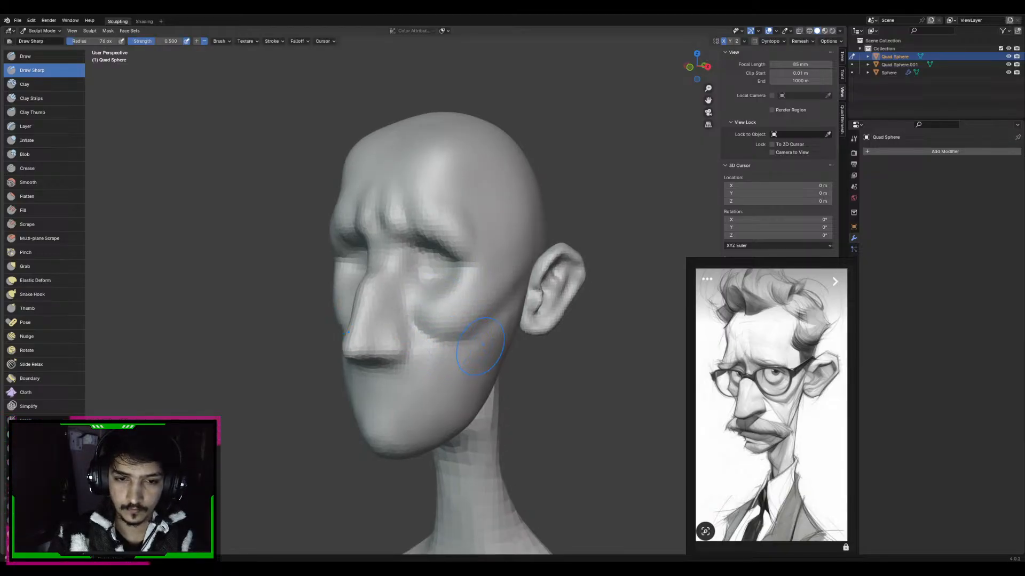
shift+middle_drag(491, 313, 489, 305)
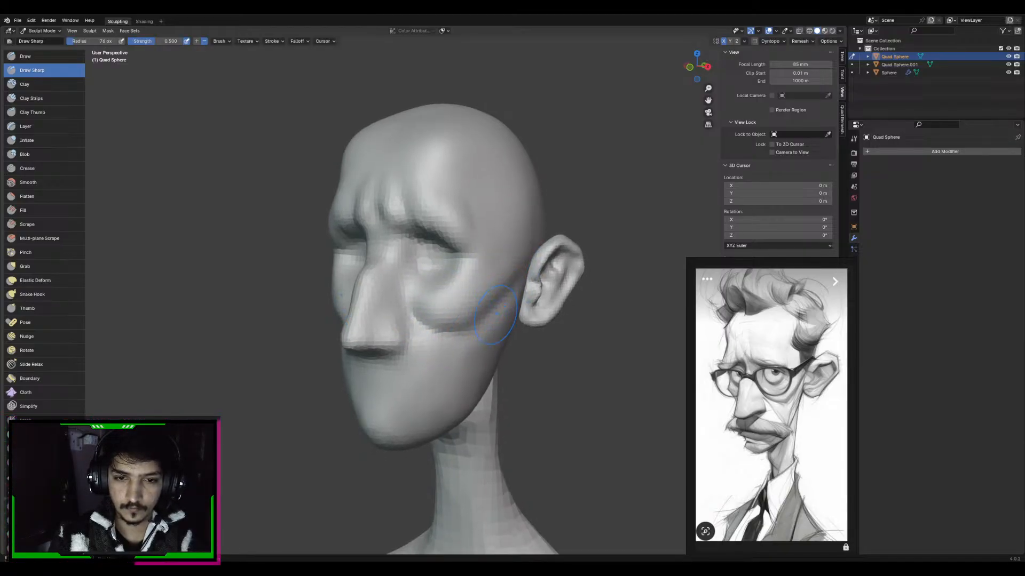
drag(436, 332, 463, 332)
key(f)
click(469, 306)
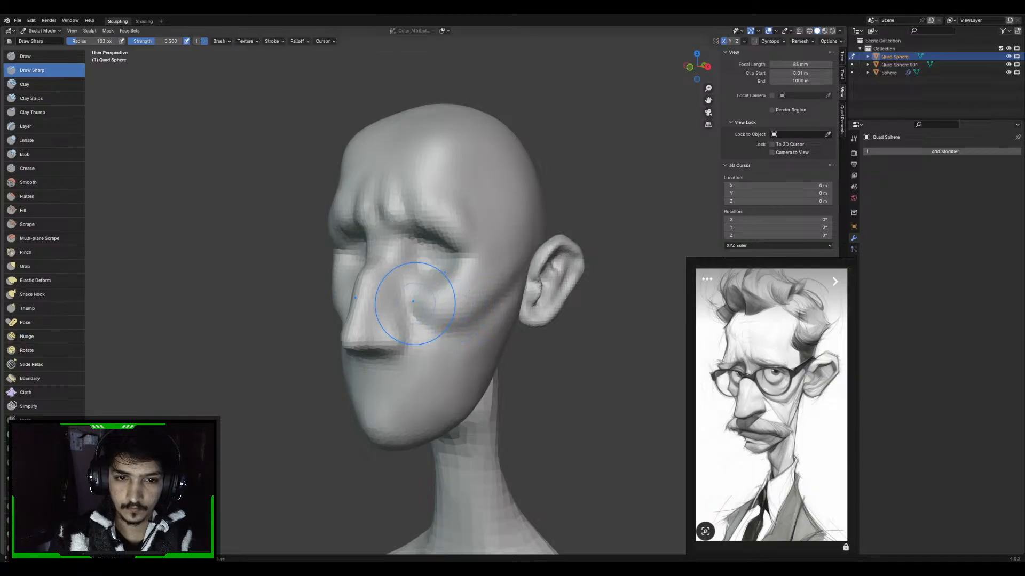
mouse_move(417, 304)
mouse_down()
mouse_move(474, 322)
mouse_move(451, 330)
mouse_up()
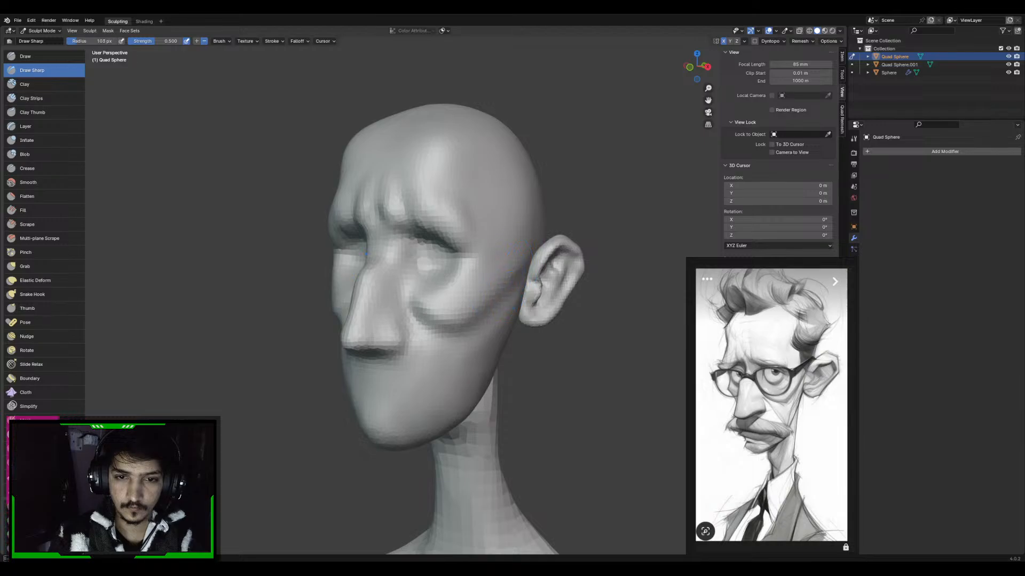
mouse_move(530, 246)
middle_down()
mouse_move(480, 262)
mouse_move(525, 240)
middle_up()
Reshape the temple beside the outer brow with the Grab brush at 147 px radius
key(g)
key(f)
click(528, 239)
drag(474, 238, 479, 231)
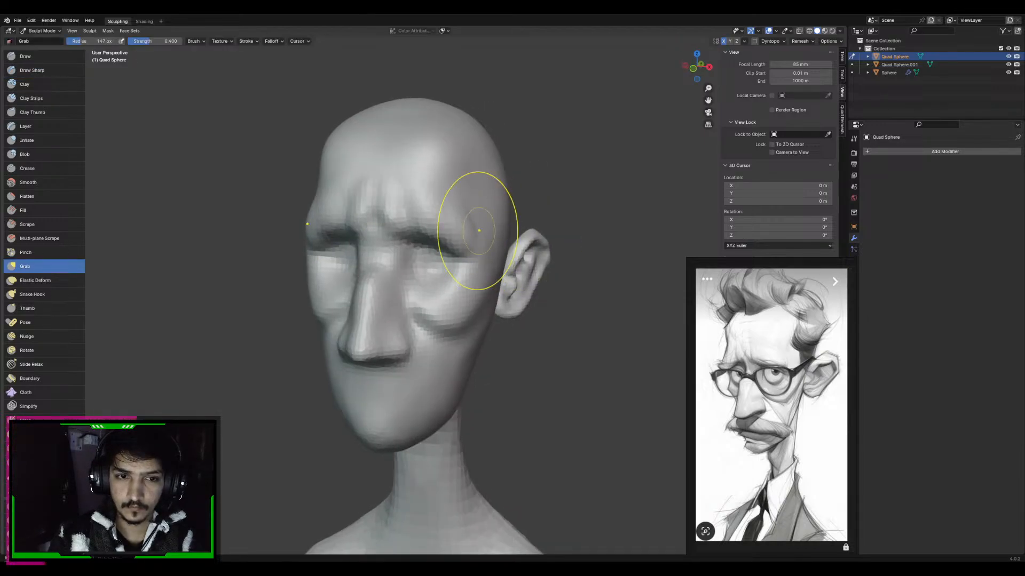
mouse_move(479, 231)
middle_down()
mouse_move(474, 225)
mouse_move(471, 261)
mouse_move(451, 270)
mouse_move(404, 229)
mouse_move(434, 171)
mouse_move(435, 114)
middle_up()
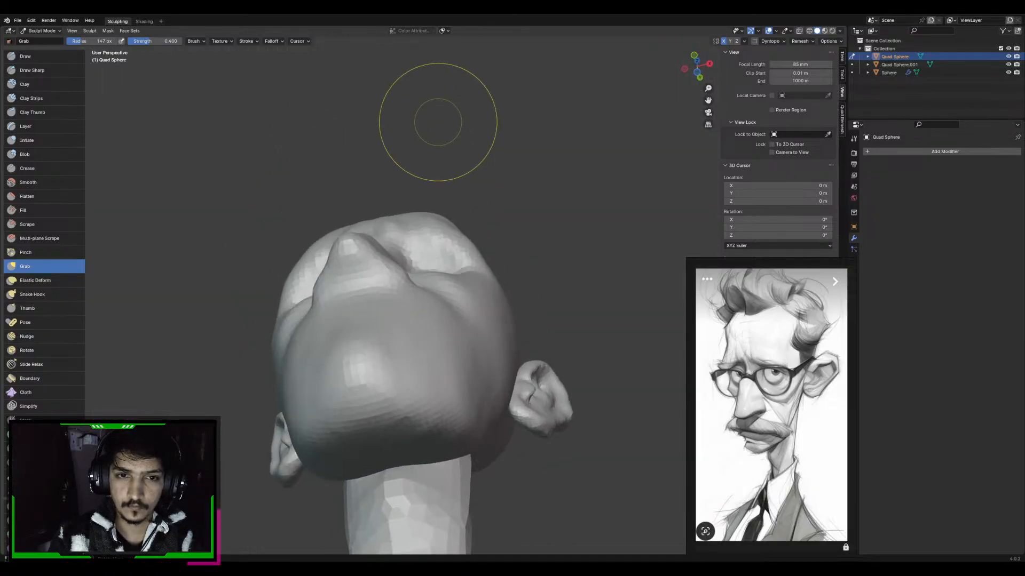
Reposition the outer brow and its fold over the eye socket with the Grab brush, ending at 114 px radius
key(f)
click(503, 236)
drag(433, 234, 459, 227)
key(f)
click(481, 238)
mouse_move(441, 230)
middle_down()
mouse_move(439, 273)
mouse_move(427, 267)
mouse_move(463, 246)
middle_up()
key(f)
click(459, 254)
key(f)
click(452, 273)
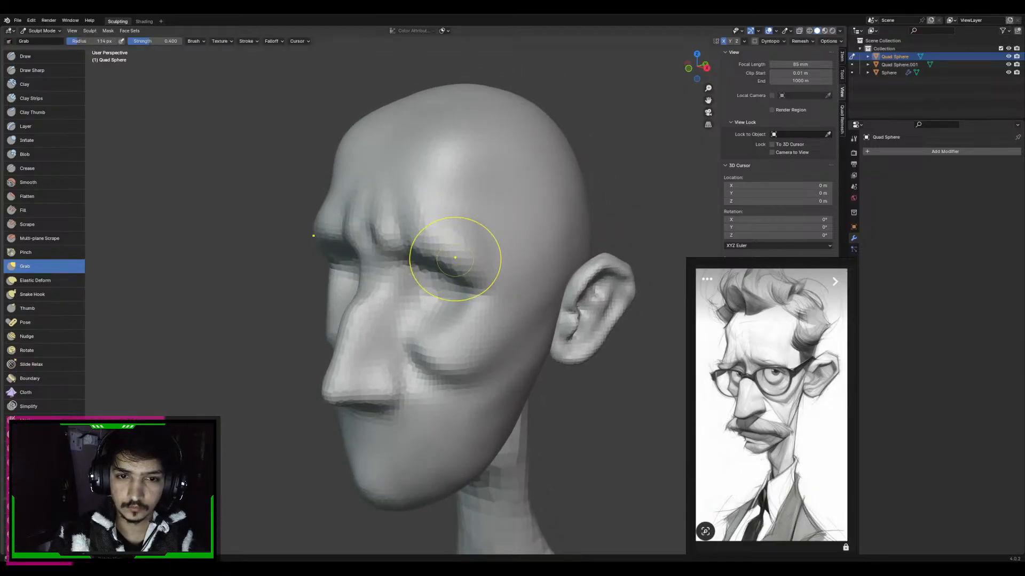
Carve the crease under the brow out toward the temple with the Draw Sharp brush at 114 px radius
key(d)
drag(409, 262, 481, 274)
middle_drag(475, 273, 472, 262)
drag(422, 256, 491, 261)
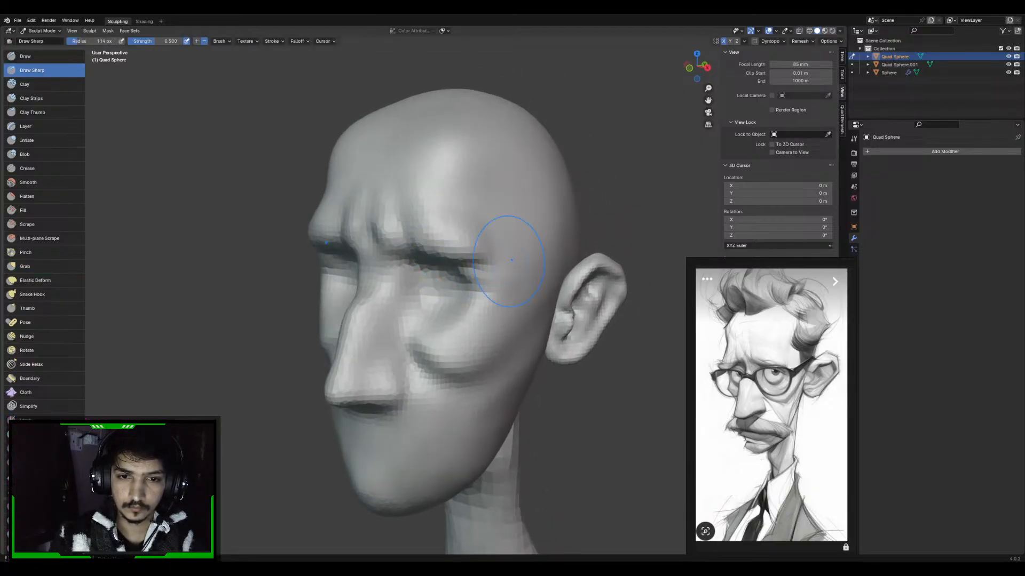
Build up the outer brow with the Draw brush at 114 px and the cheek with Clay Strips at 72 px radius
key(x)
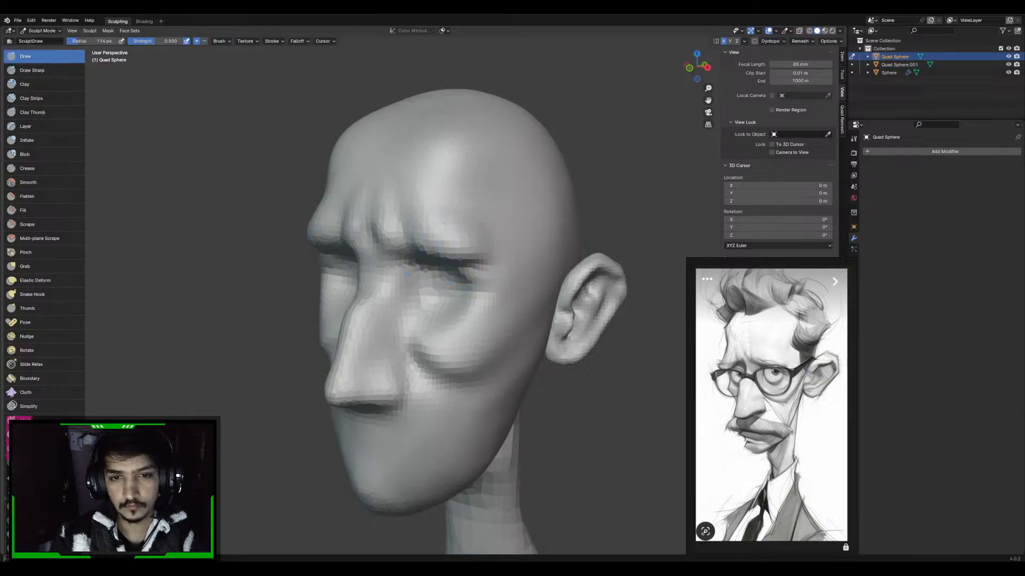
mouse_move(460, 247)
middle_down()
mouse_move(469, 267)
mouse_move(521, 235)
mouse_move(534, 261)
mouse_move(540, 256)
mouse_move(521, 315)
mouse_move(539, 264)
middle_up()
key(f)
click(481, 276)
key(c)
middle_drag(505, 322, 524, 329)
scroll(524, 329, up, 3)
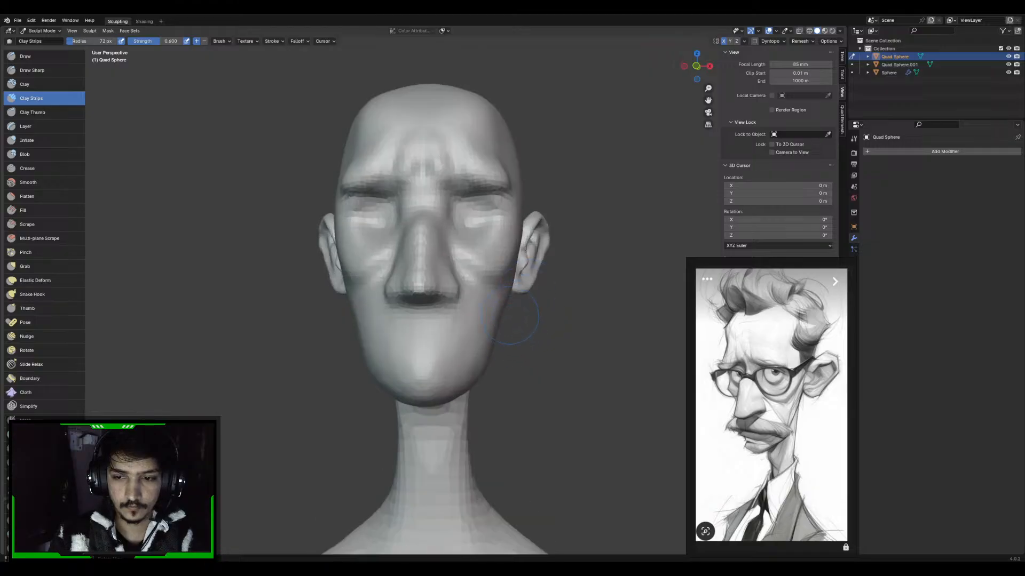
Reshape the chin and jawline with the Grab brush at 131 to 141 px radius
key(g)
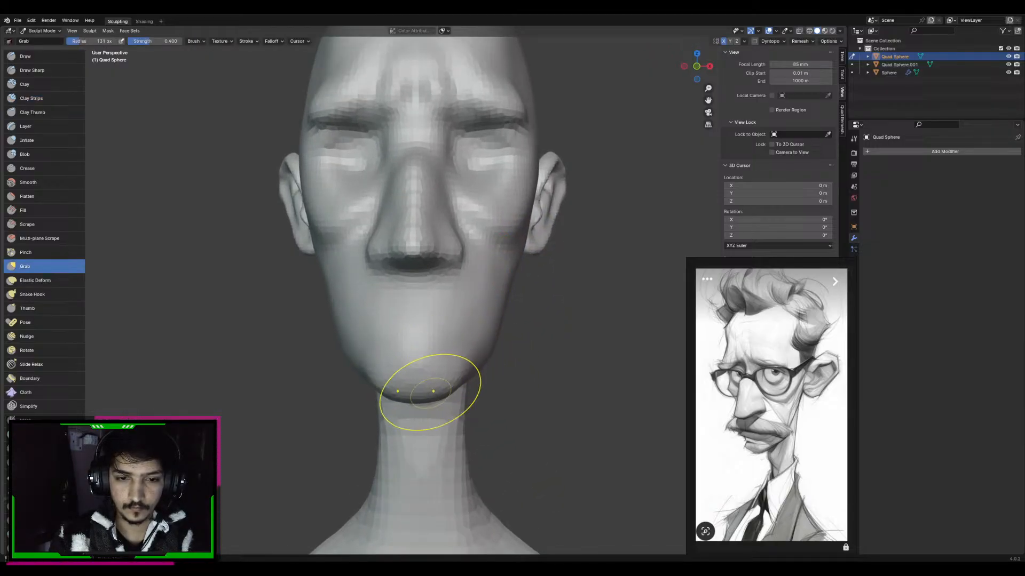
middle_drag(423, 360, 404, 358)
mouse_move(467, 363)
middle_down()
mouse_move(438, 364)
mouse_move(477, 367)
middle_up()
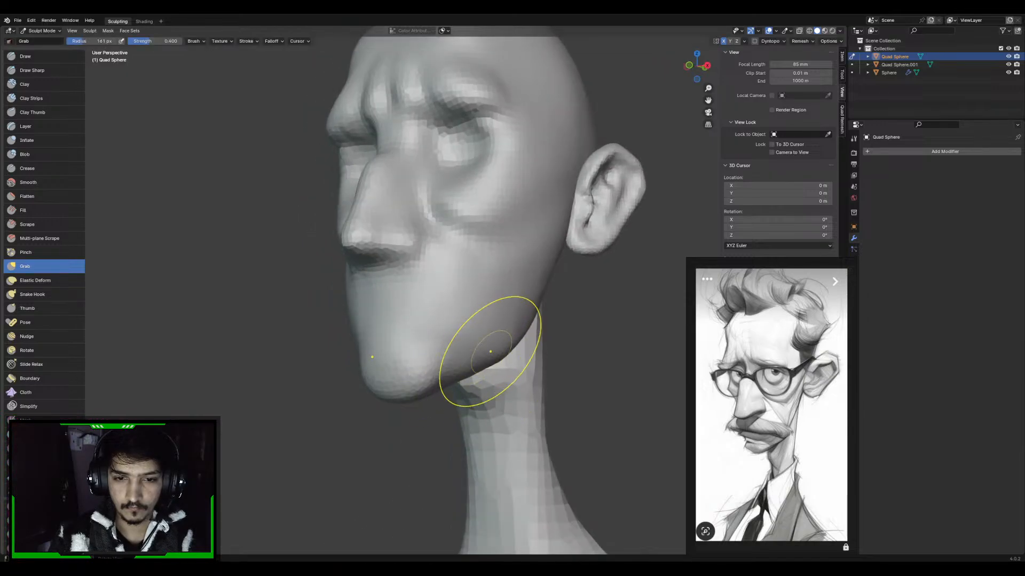
mouse_move(434, 363)
middle_down()
mouse_move(374, 370)
mouse_move(497, 368)
mouse_move(503, 315)
mouse_move(534, 307)
mouse_move(530, 403)
middle_up()
Switch sculpting to the neck object and push the throat bulge back under the jaw with the Grab brush, ending at 141 px radius
key(KP_1)
key(KP_3)
key(alt+q)
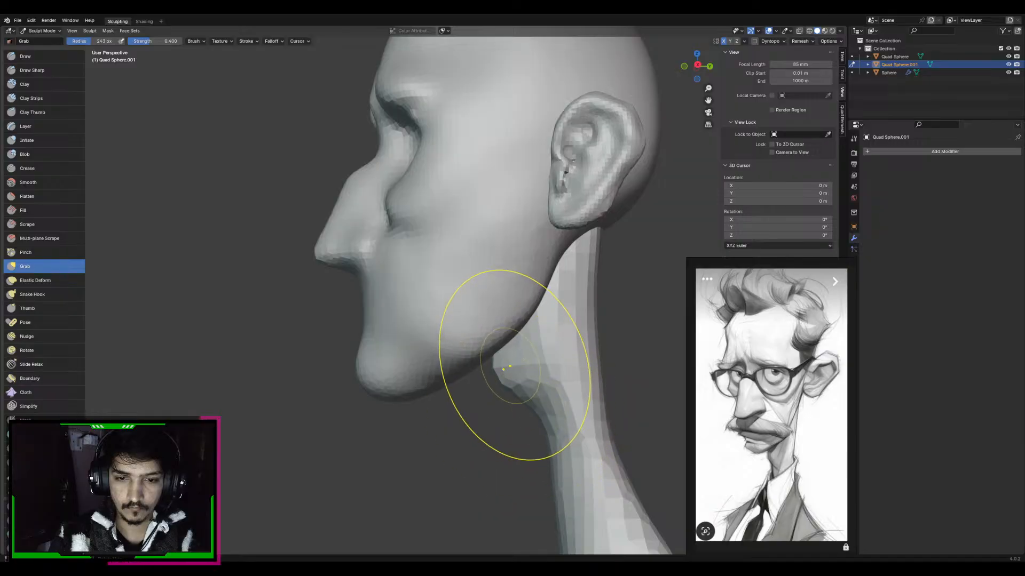
key(f)
click(502, 377)
drag(515, 375, 508, 348)
key(f)
click(515, 343)
key(f)
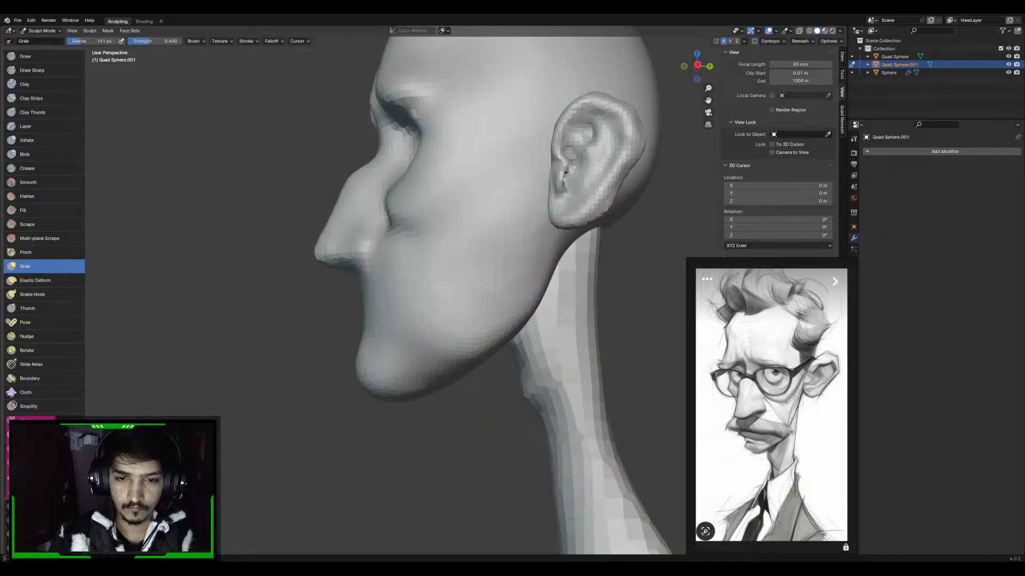
Pull the upper throat forward to meet the jaw at 123 px radius and adjust the back of the neck at 152 px with the Grab brush
mouse_move(501, 369)
middle_down()
mouse_move(491, 284)
mouse_move(457, 342)
mouse_move(463, 352)
middle_up()
key(f)
drag(476, 391, 486, 377)
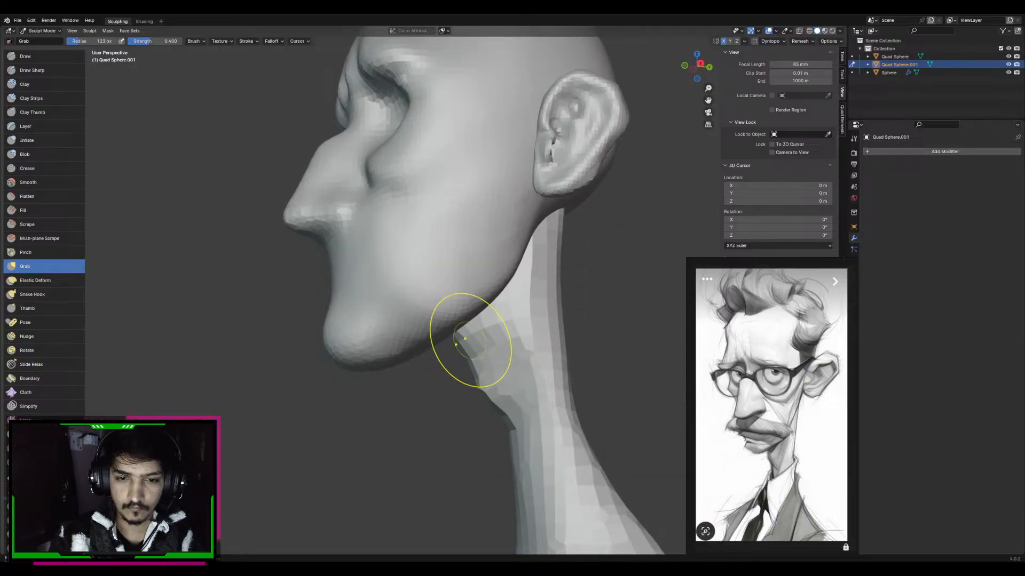
mouse_move(507, 374)
middle_down()
mouse_move(505, 317)
mouse_move(436, 353)
mouse_move(443, 318)
mouse_move(418, 331)
mouse_move(479, 312)
mouse_move(491, 263)
middle_up()
scroll(443, 318, down, 3)
key(f)
click(439, 311)
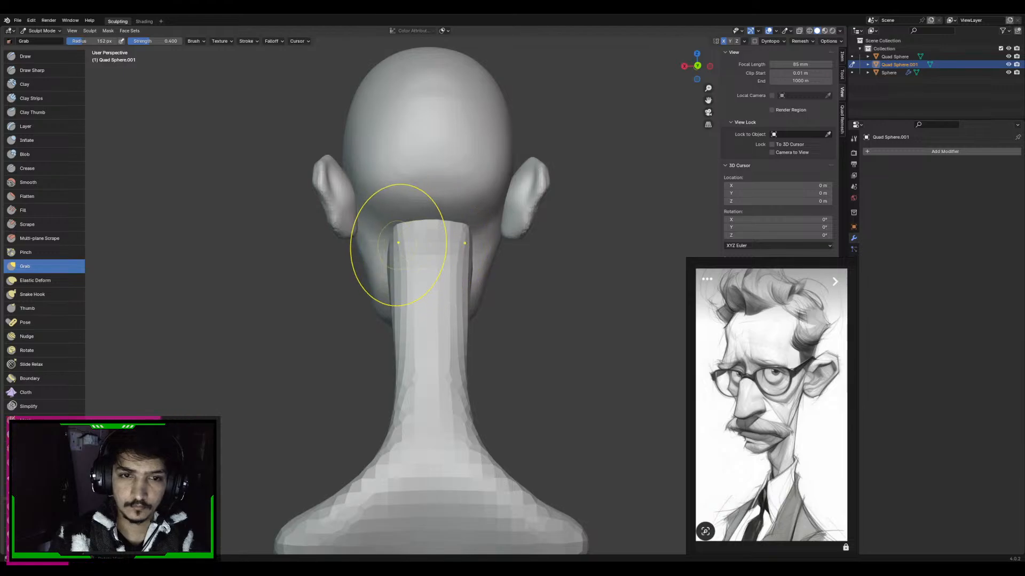
mouse_move(398, 244)
middle_down()
mouse_move(538, 229)
mouse_move(524, 294)
middle_up()
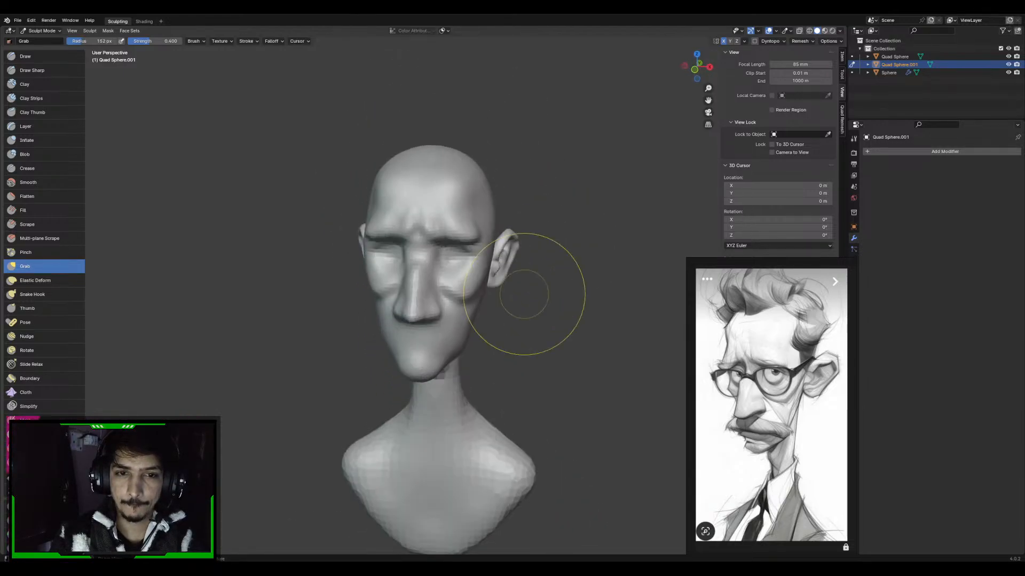
Switch sculpting back to the head and rework the inner brow with Grab at about 222 px radius and the eye area with Clay Strips
scroll(524, 294, up, 4)
middle_drag(496, 246, 497, 232)
key(f)
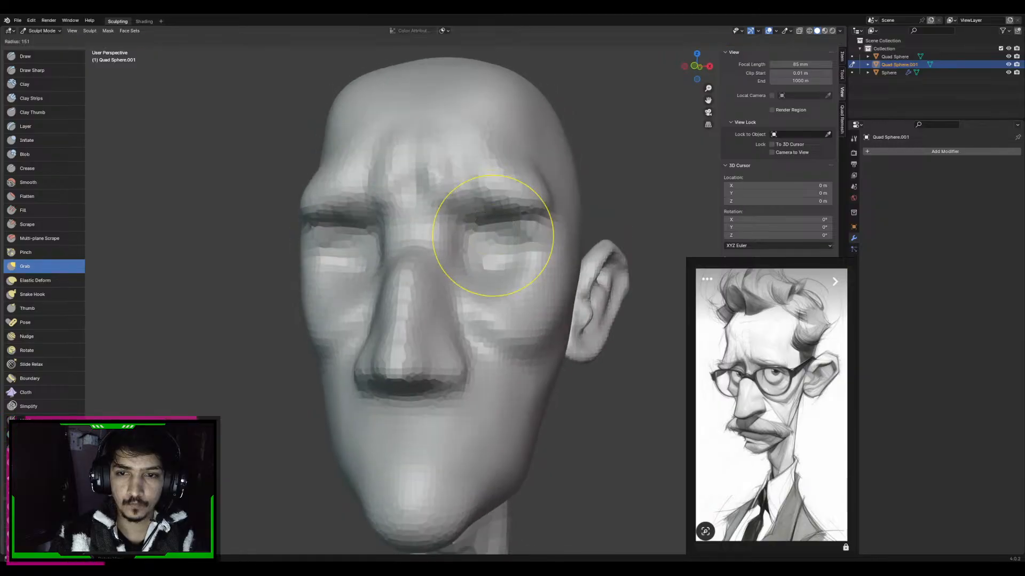
click(582, 235)
middle_drag(574, 235, 484, 224)
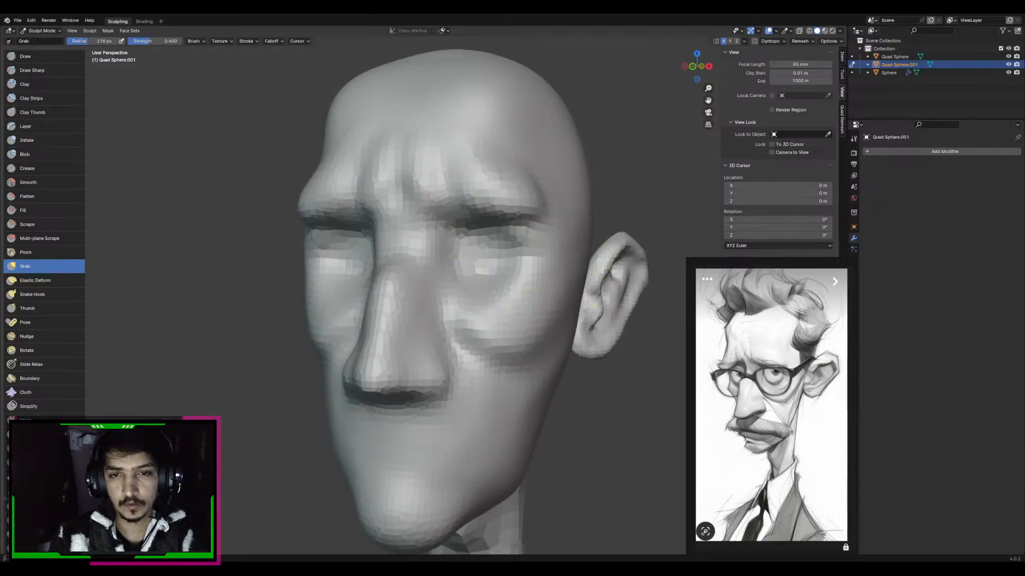
key(alt+q)
key(f)
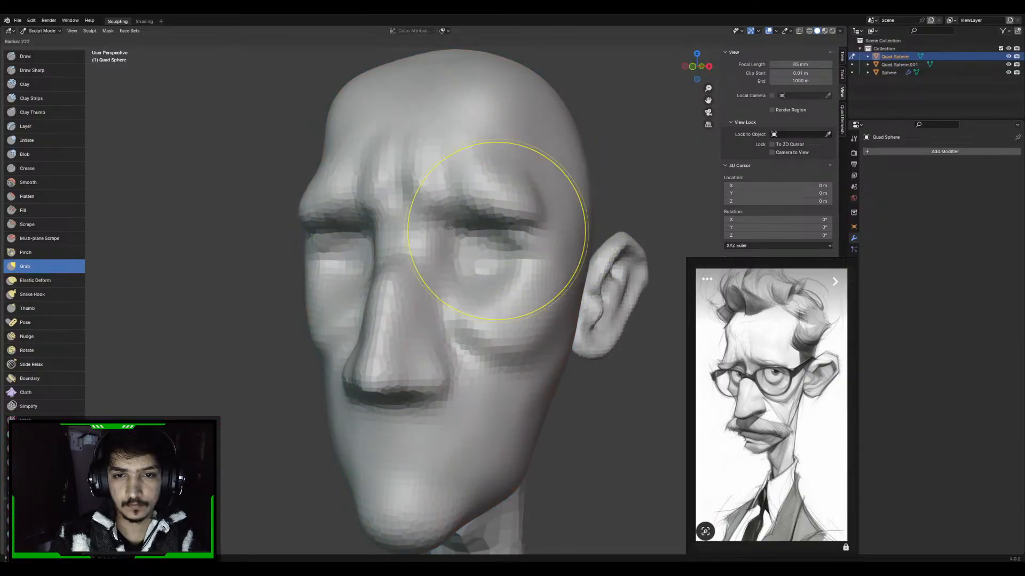
click(586, 231)
middle_drag(440, 217, 457, 228)
key(c)
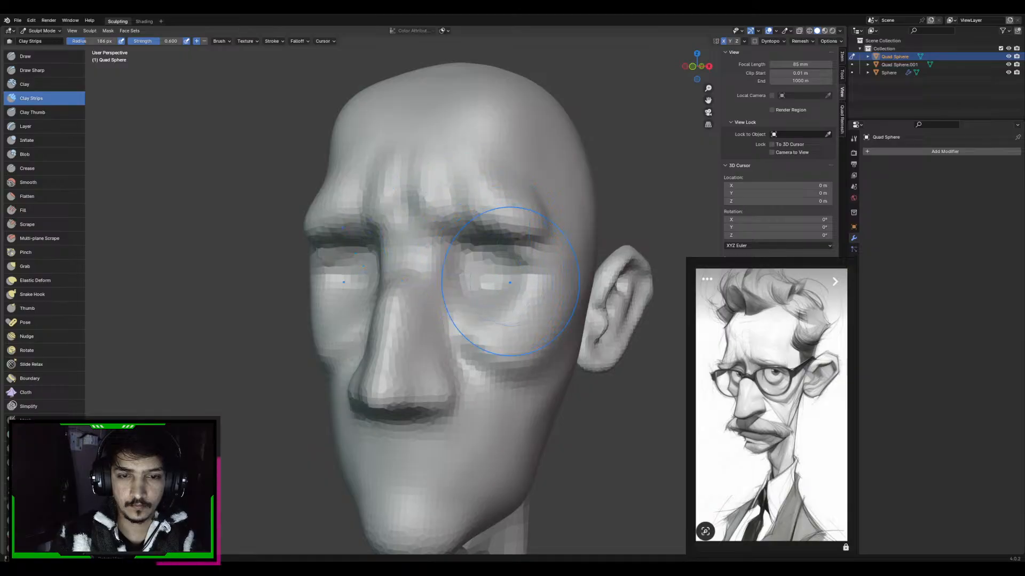
middle_drag(509, 282, 524, 283)
Narrow the nostril wings and the area beside them with the Grab brush at 163 px radius
scroll(523, 284, down, 3)
shift+middle_drag(496, 331, 493, 311)
key(g)
key(f)
click(589, 332)
key(f)
click(523, 339)
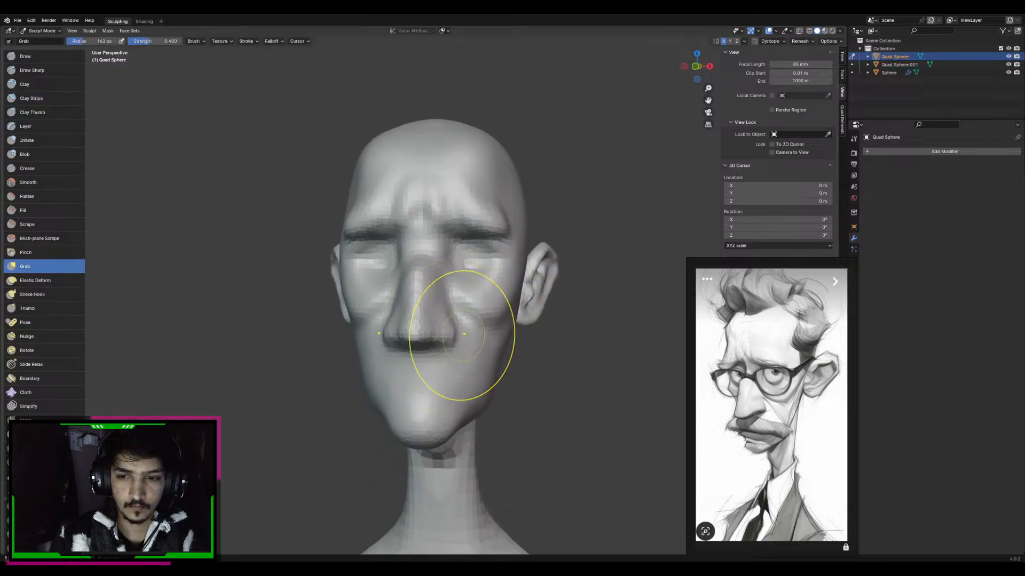
drag(453, 335, 448, 335)
middle_drag(451, 318, 468, 325)
Refine the sides of the nose bridge with the Grab brush at 116 px radius
key(f)
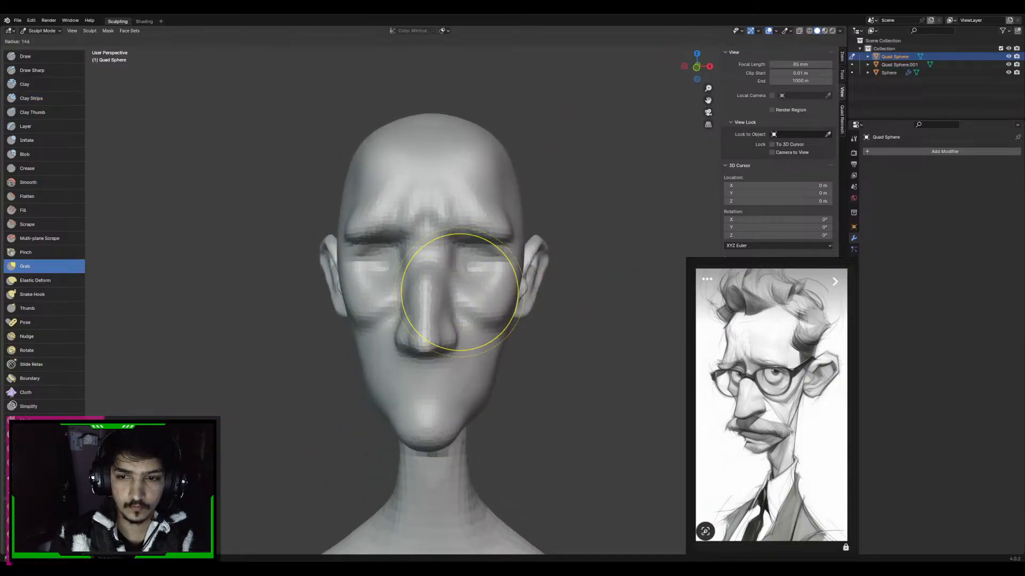
click(522, 293)
key(f)
click(488, 262)
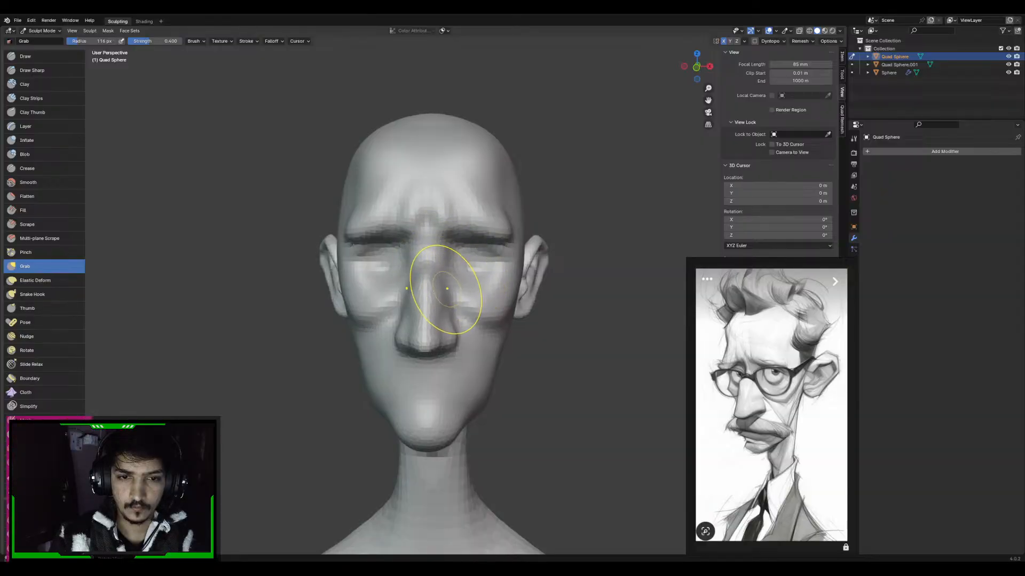
mouse_move(447, 288)
middle_down()
mouse_move(457, 259)
mouse_move(446, 263)
mouse_move(458, 294)
mouse_move(446, 217)
mouse_move(451, 257)
middle_up()
Reshape the upper forehead and the front of the skull with an enlarged Grab brush
key(f)
click(608, 200)
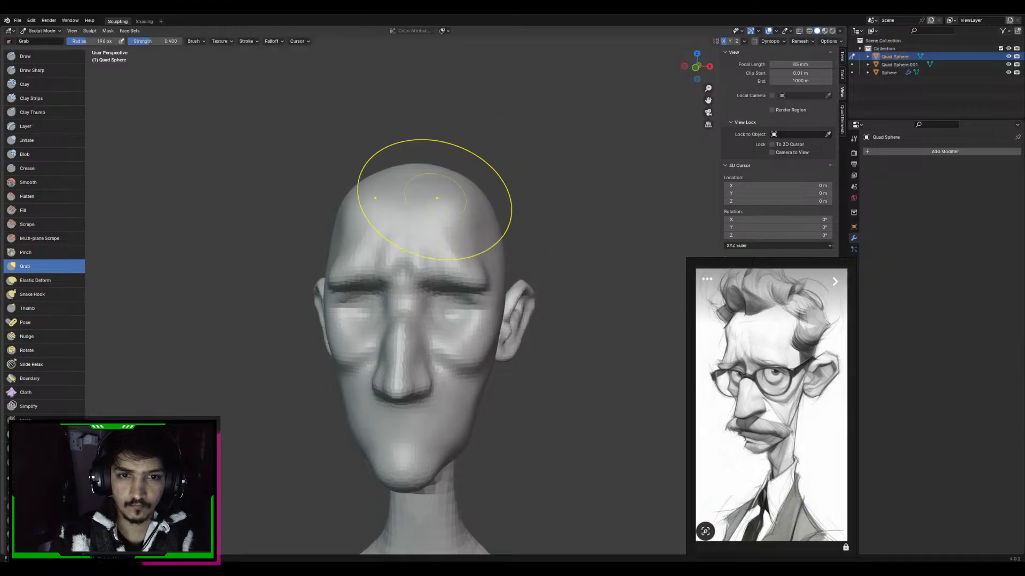
middle_drag(425, 178, 395, 180)
key(f)
click(558, 168)
drag(411, 183, 390, 172)
middle_drag(389, 171, 347, 173)
middle_drag(503, 200, 413, 198)
Pull the crown and back of the skull outward in the right side view with a large Grab brush
key(KP_3)
key(f)
click(531, 179)
drag(531, 180, 540, 174)
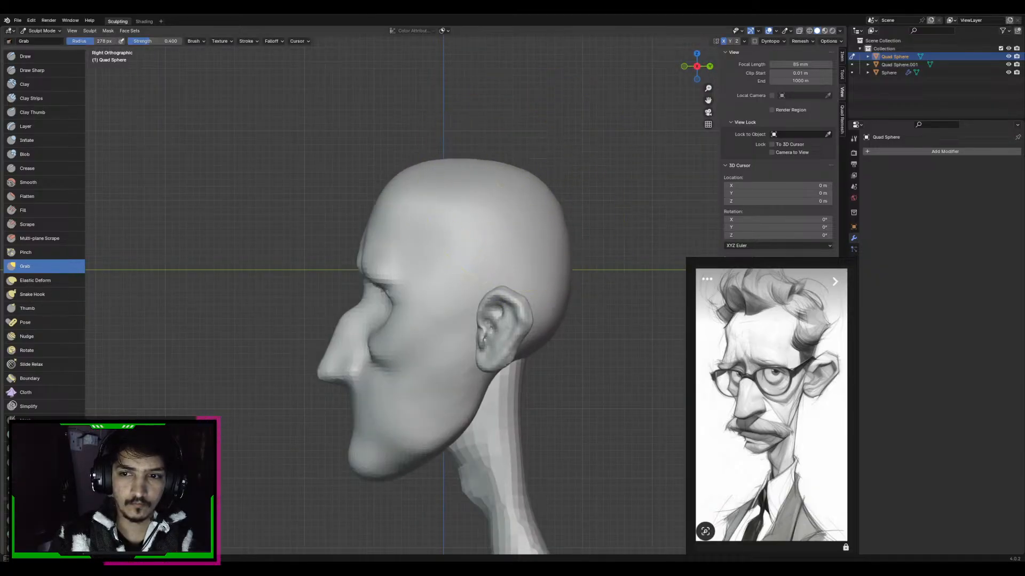
key(f)
click(664, 214)
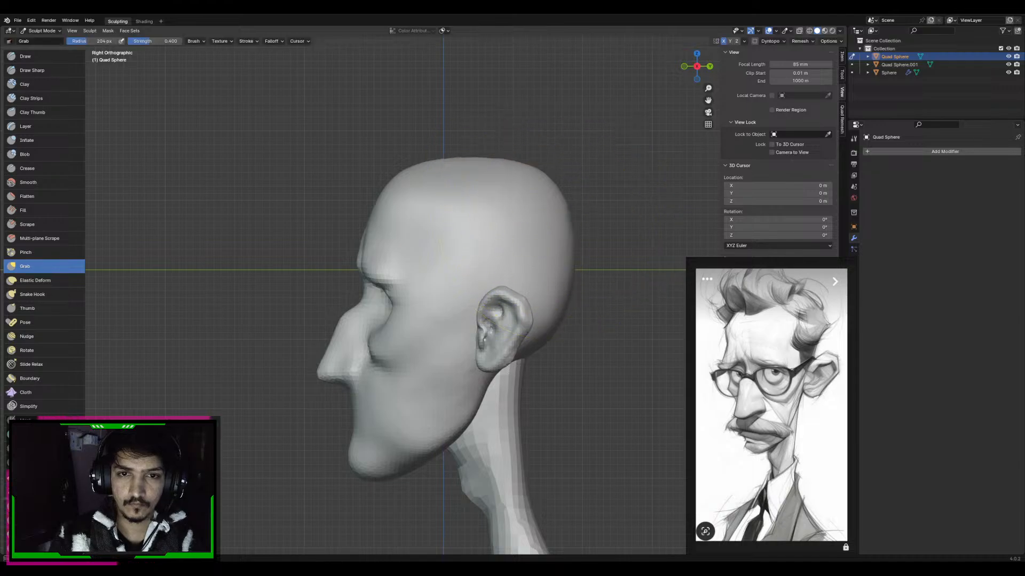
Broaden and round the upper sides of the skull in the back view with the Grab brush, enlarging it to 279 px radius
key(ctrl+KP_1)
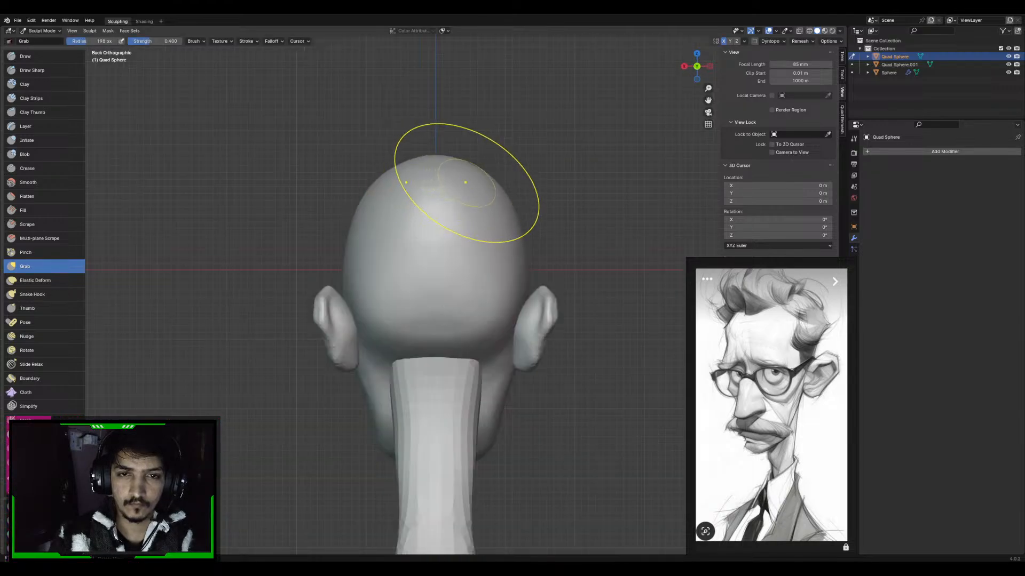
key(f)
click(540, 182)
drag(380, 212, 348, 228)
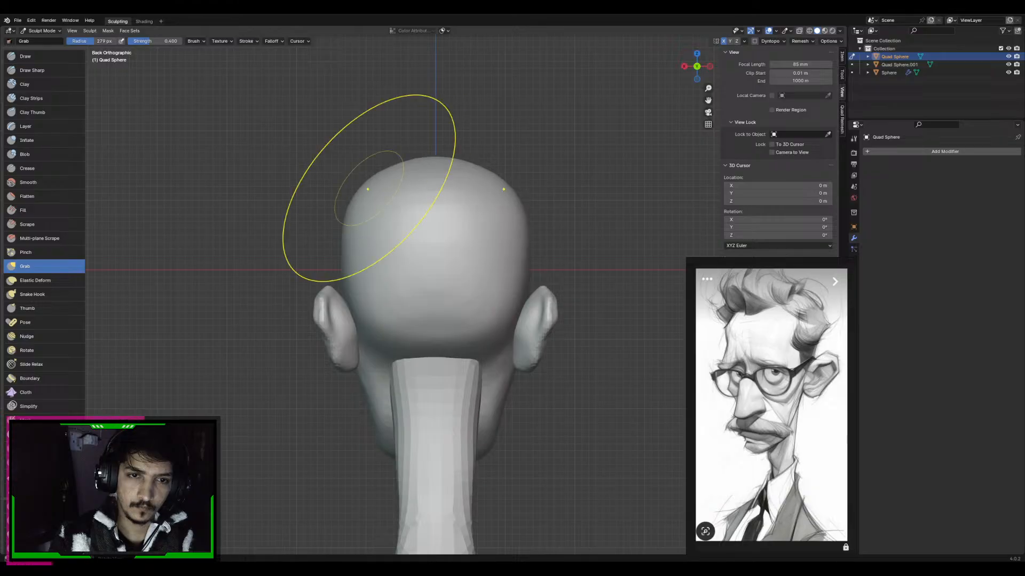
key(f)
click(469, 186)
mouse_move(397, 160)
alt+middle_down()
mouse_move(432, 187)
mouse_move(426, 139)
alt+middle_up()
Round the rear corners of the skull in the top view with the Grab brush, ending at 257 px radius
key(f)
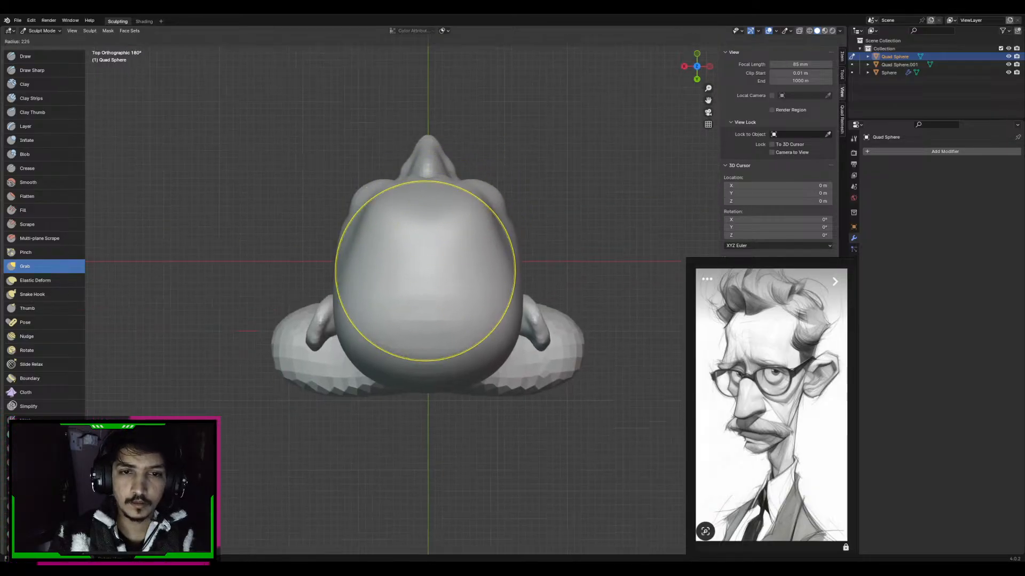
click(515, 270)
shift+middle_drag(431, 337, 431, 267)
key(f)
click(444, 267)
drag(442, 272, 438, 296)
key(f)
click(364, 293)
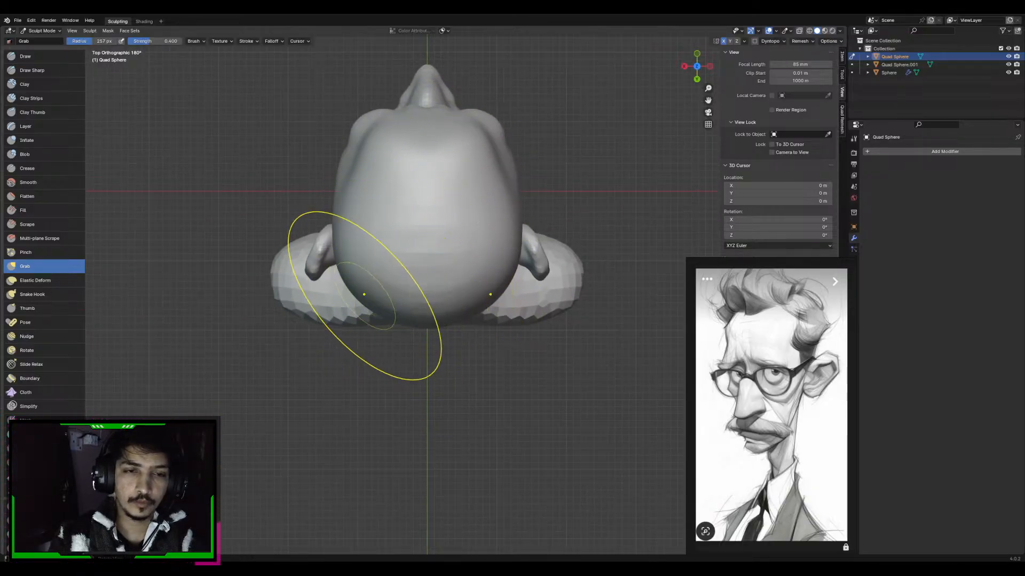
drag(363, 293, 373, 300)
middle_drag(375, 298, 434, 209)
Adjust the upper back of the skull in the right side view with a resized Grab brush
key(KP_1)
key(KP_3)
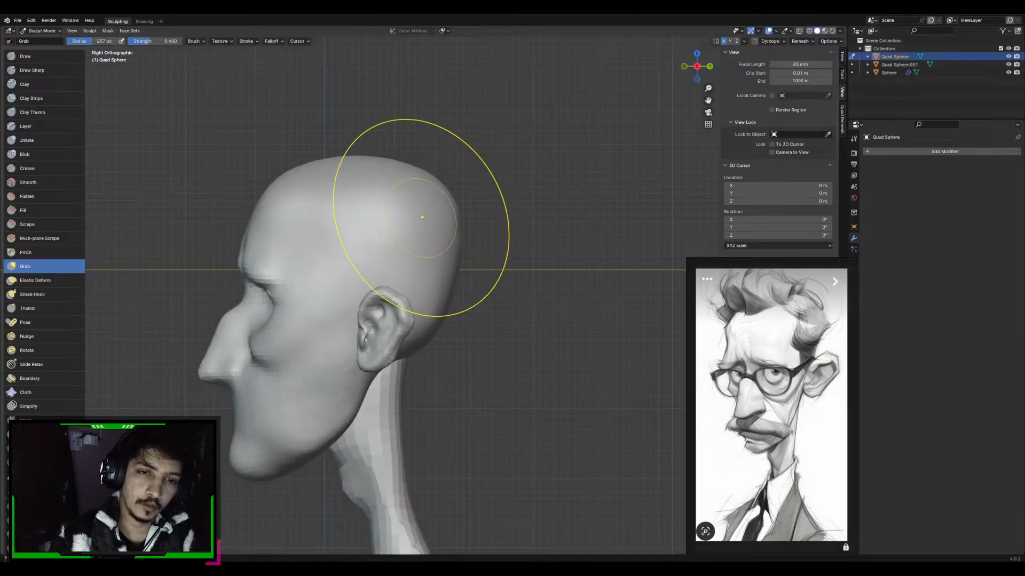
key(f)
click(409, 212)
shift+middle_drag(416, 202, 544, 190)
Lower the brow over the eye with the Grab brush, using 141 px radius on the inner end and 167 px on the outer part
ctrl+middle_drag(534, 208, 510, 281)
mouse_move(463, 244)
shift+middle_down()
mouse_move(468, 217)
mouse_move(462, 254)
mouse_move(456, 196)
shift+middle_up()
key(f)
click(442, 241)
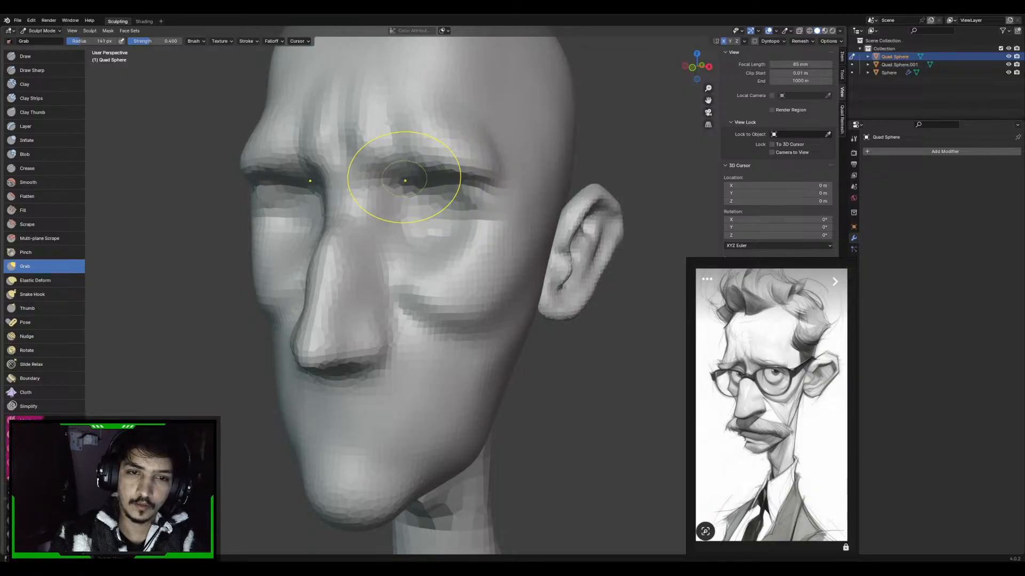
drag(404, 181, 404, 193)
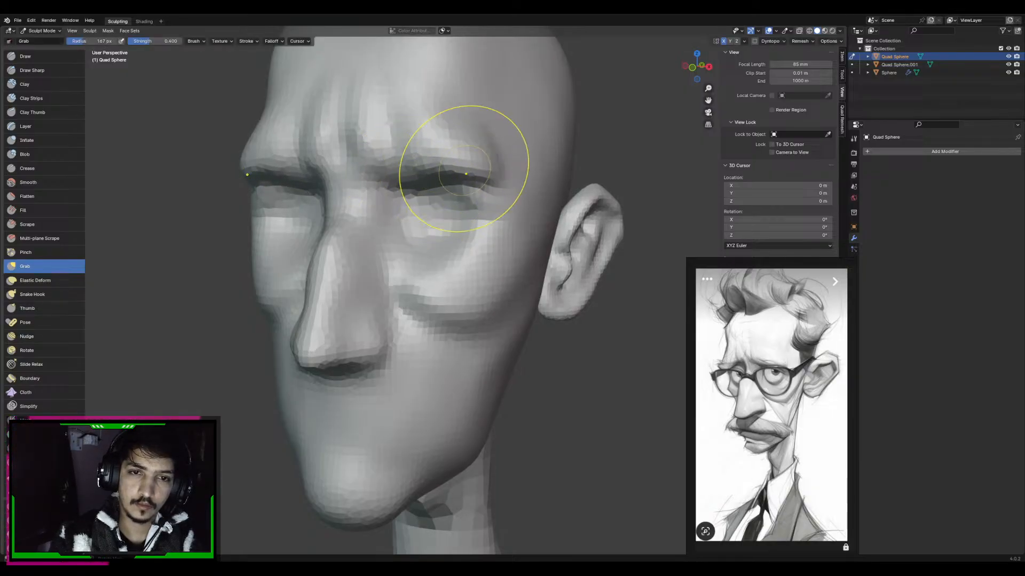
middle_drag(466, 174, 462, 194)
Build up the brow ridge above the eye with the Clay Strips brush
key(c)
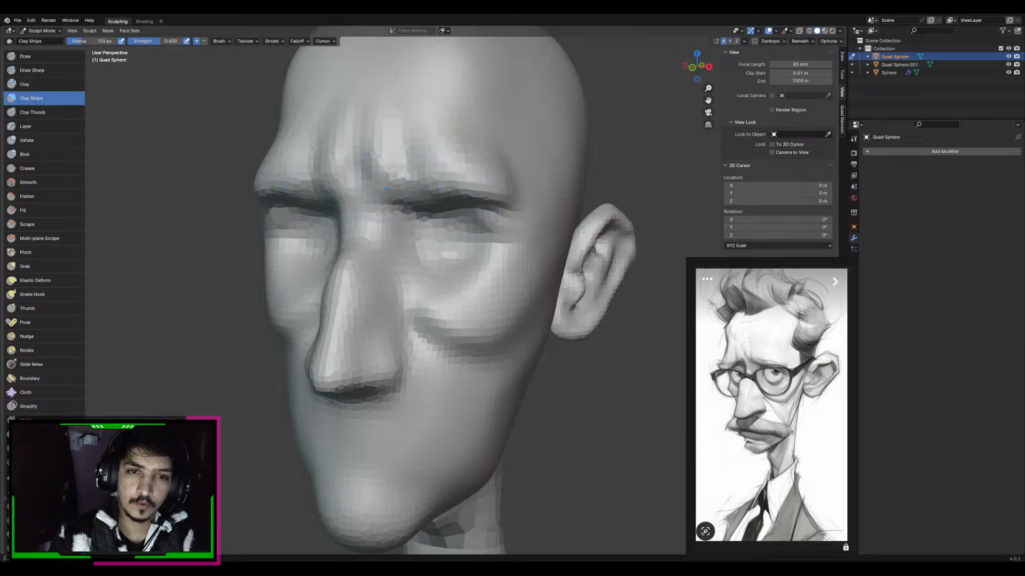
ctrl+middle_drag(386, 189, 406, 267)
mouse_move(539, 224)
middle_down()
mouse_move(432, 226)
mouse_move(464, 211)
middle_up()
Refine the outer brow end and the eye corner near the temple with the Grab brush at 179 to 158 px radius
key(g)
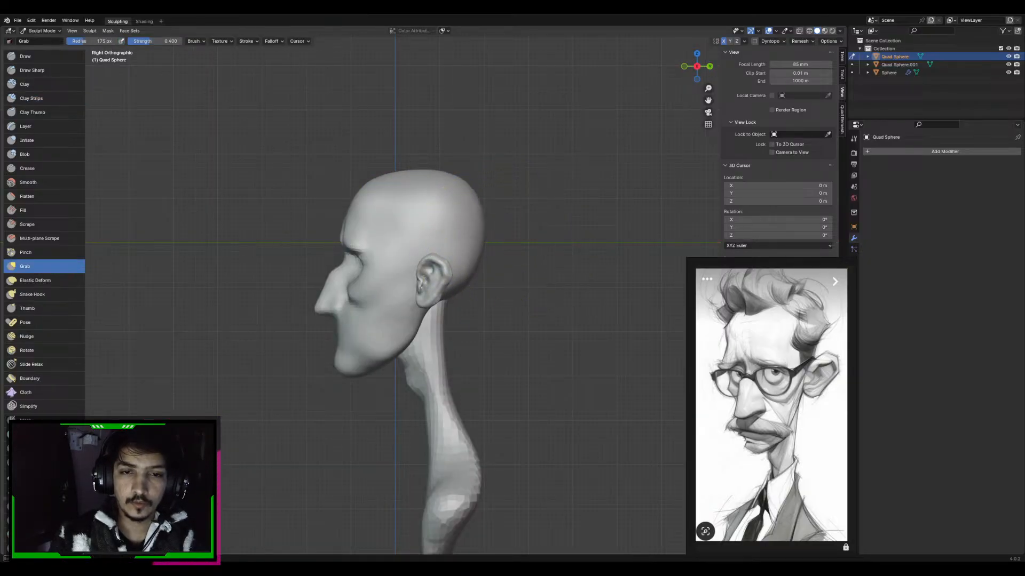
mouse_move(459, 261)
shift+middle_down()
mouse_move(447, 252)
mouse_move(496, 260)
shift+middle_up()
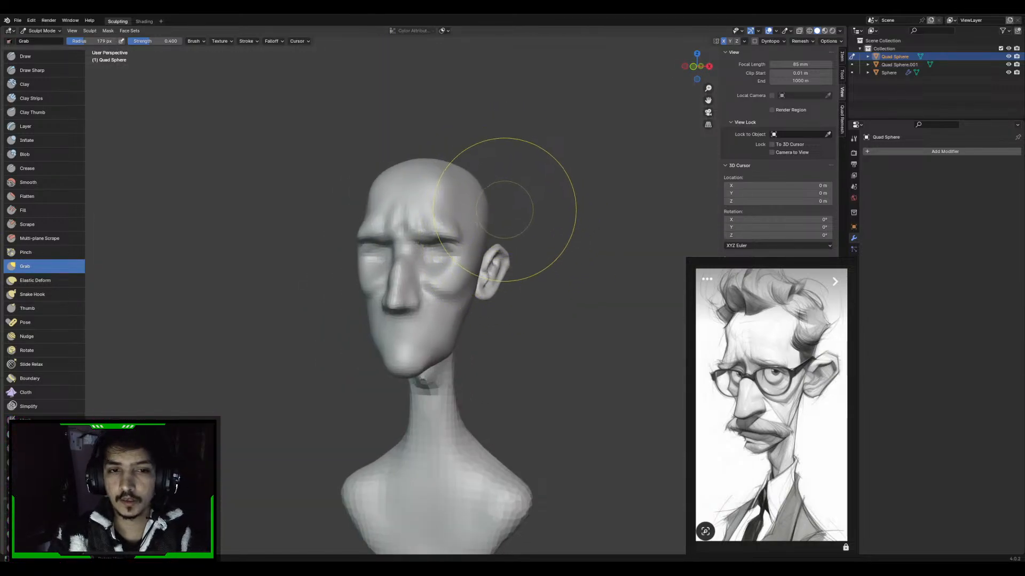
mouse_move(475, 221)
middle_down()
mouse_move(497, 226)
mouse_move(478, 246)
mouse_move(483, 214)
mouse_move(508, 218)
middle_up()
scroll(497, 226, up, 2)
scroll(470, 219, up, 1)
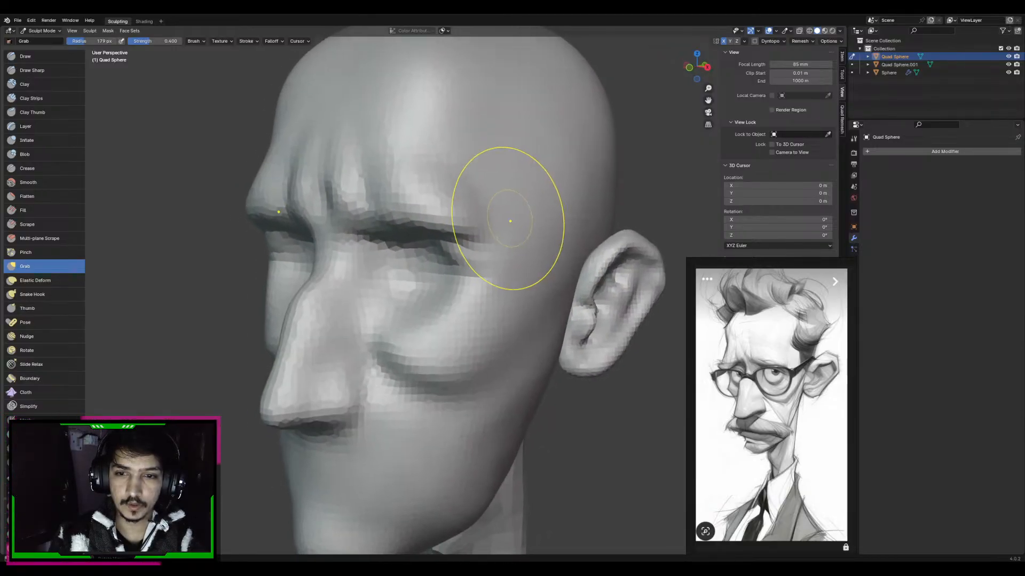
middle_drag(483, 251, 483, 215)
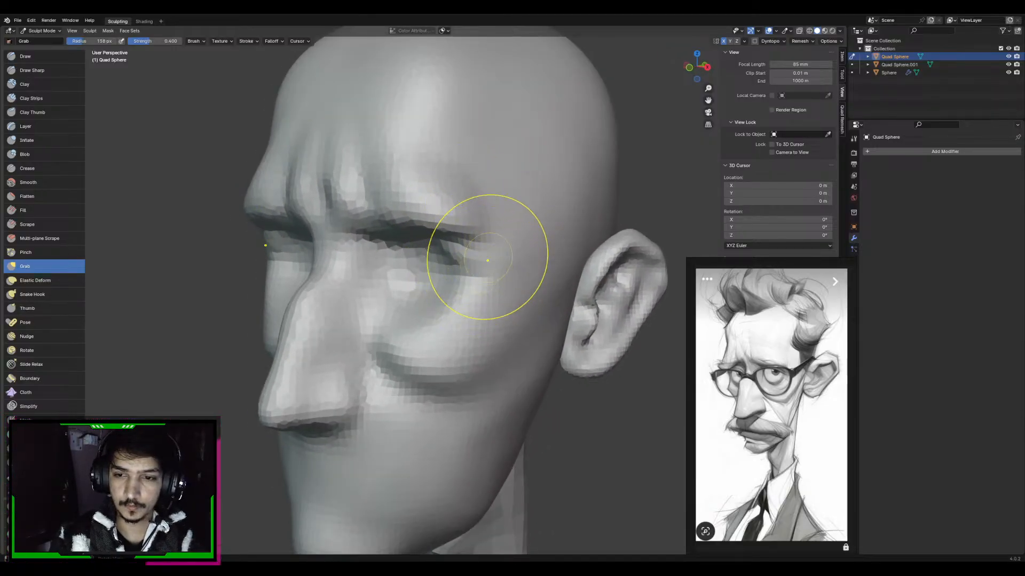
middle_drag(488, 260, 478, 264)
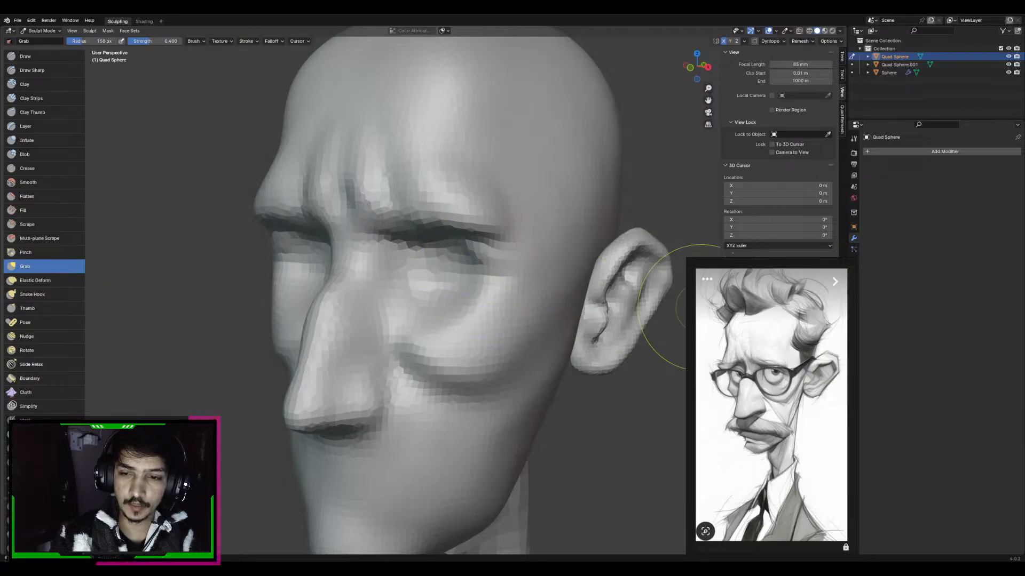
Reshape the tail of the brow toward the temple with the Grab brush at 144 px radius
scroll(469, 309, down, 5)
scroll(489, 264, down, 3)
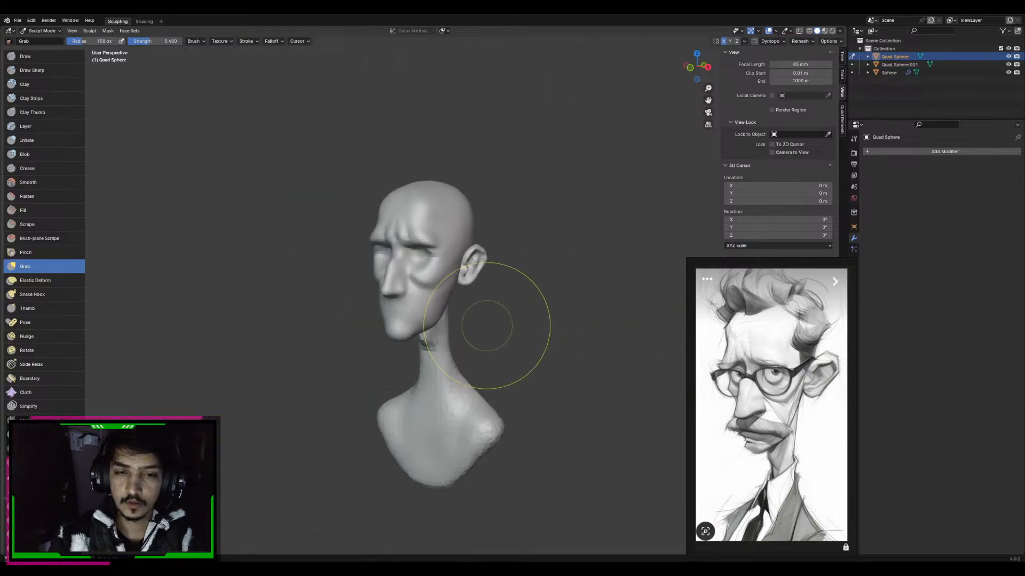
scroll(503, 270, up, 6)
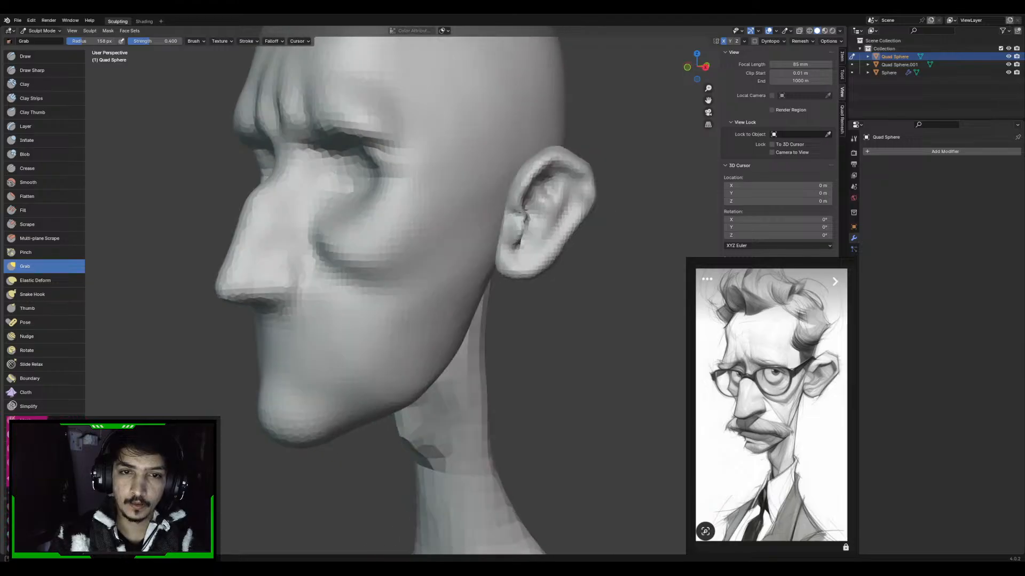
middle_drag(503, 270, 415, 230)
mouse_move(510, 242)
middle_down()
mouse_move(563, 238)
mouse_move(529, 238)
mouse_move(523, 142)
middle_up()
key(f)
click(596, 233)
key(f)
click(514, 230)
click(32, 71)
key(g)
drag(521, 120, 537, 111)
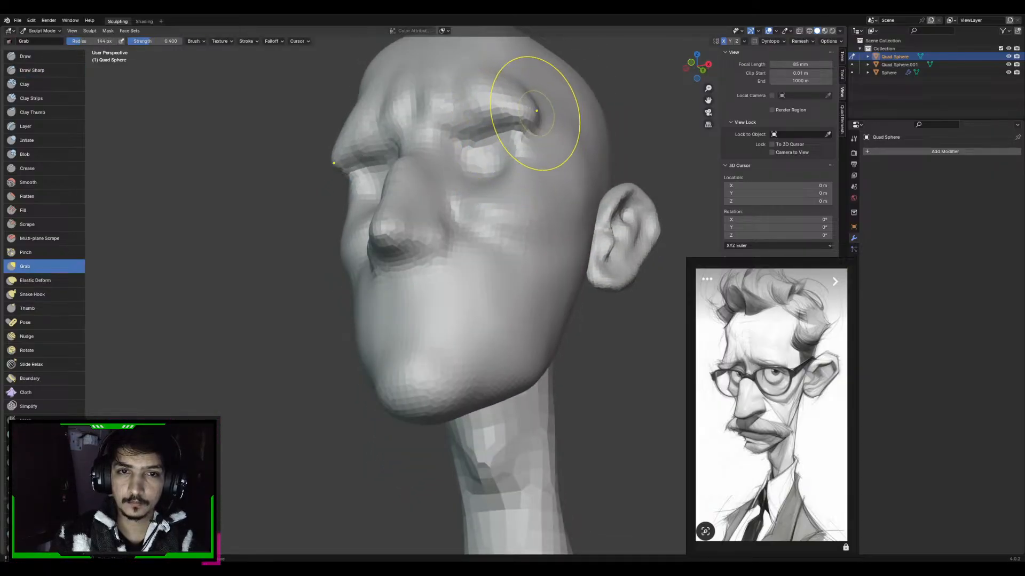
middle_drag(522, 110, 530, 179)
Fill out the outer brow and the fold beneath it with the Clay Strips brush at 115 px radius
key(c)
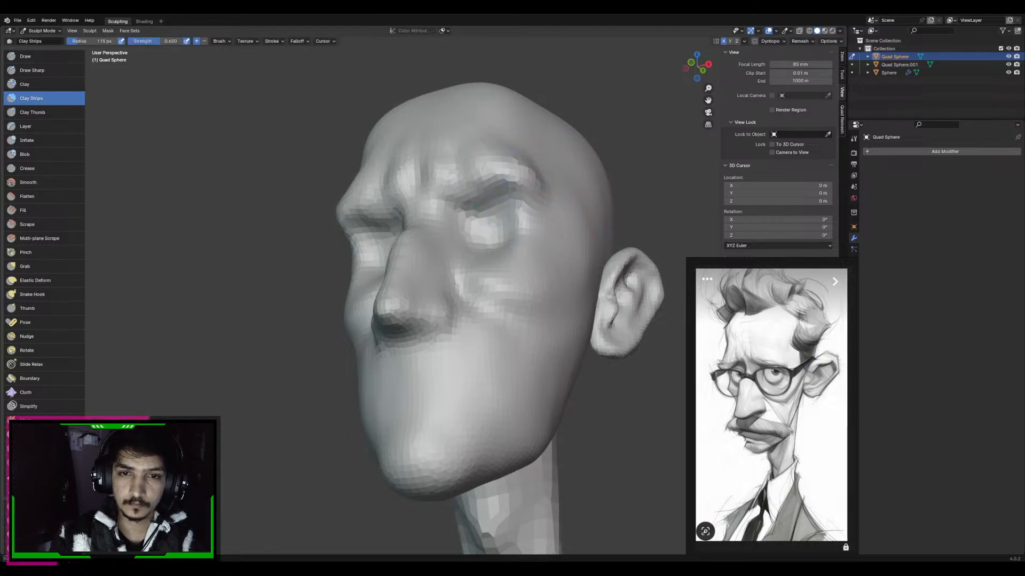
middle_drag(534, 169, 531, 224)
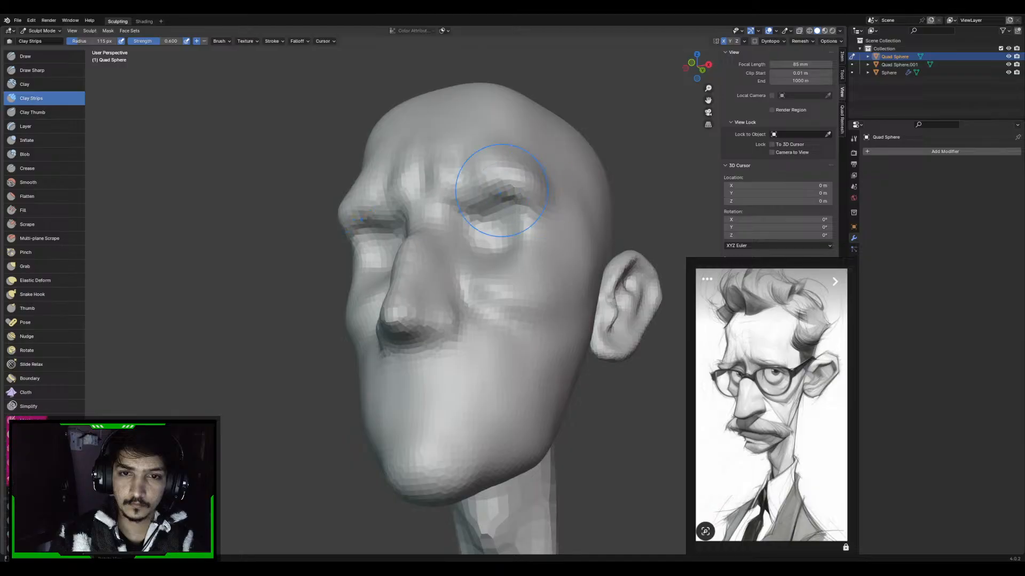
mouse_move(501, 190)
middle_down()
mouse_move(556, 222)
mouse_move(488, 257)
middle_up()
Reshape the lower edge of the brow and the upper eye crease with the Grab brush
key(g)
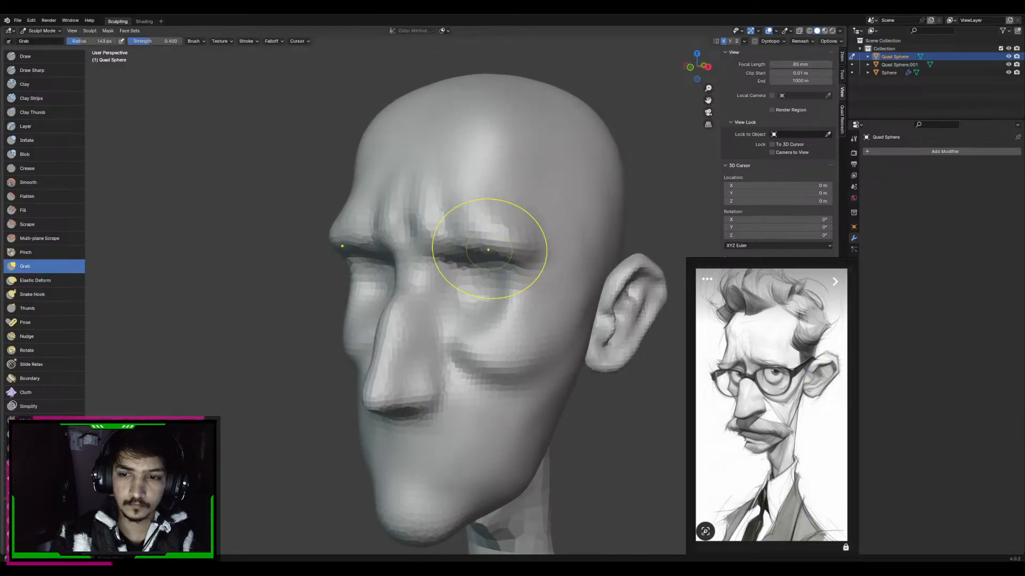
key(f)
click(527, 256)
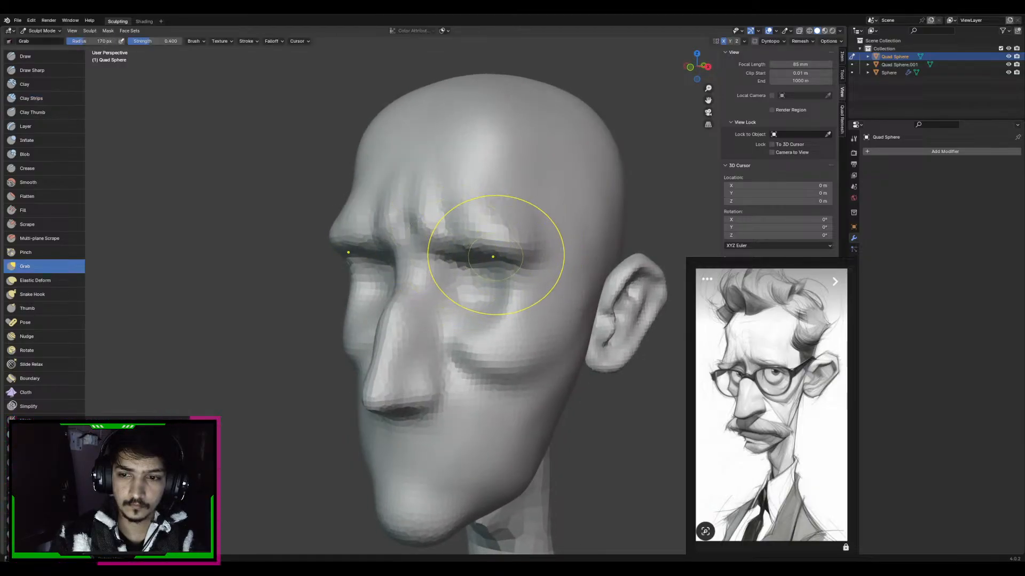
key(f)
click(559, 258)
mouse_move(507, 252)
middle_down()
mouse_move(499, 233)
mouse_move(521, 235)
mouse_move(502, 245)
middle_up()
scroll(513, 237, down, 3)
Reshape the side of the nose and pull the nose tip outward with the Grab brush at about 169 px radius
key(c)
mouse_move(481, 290)
middle_down()
mouse_move(461, 230)
mouse_move(521, 348)
middle_up()
scroll(492, 332, up, 5)
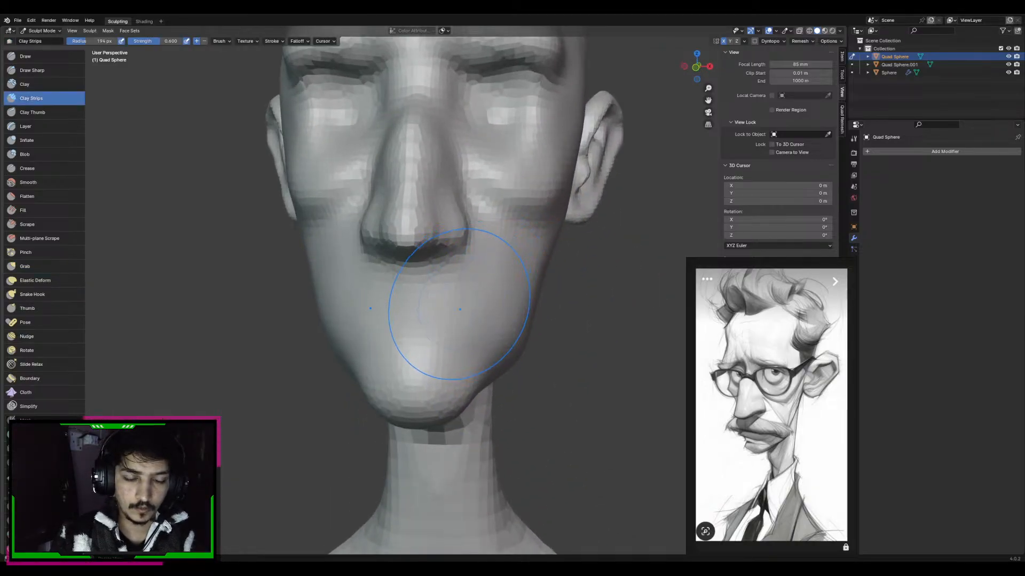
middle_drag(451, 319, 414, 307)
key(g)
key(f)
click(447, 251)
middle_drag(384, 251, 350, 241)
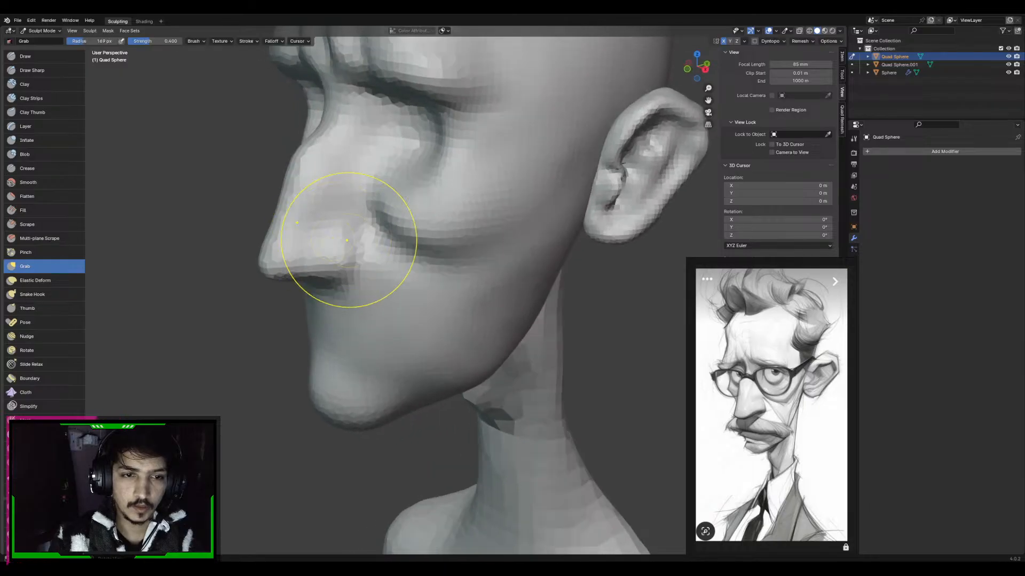
drag(269, 267, 263, 269)
mouse_move(265, 266)
middle_down()
mouse_move(246, 261)
mouse_move(258, 267)
middle_up()
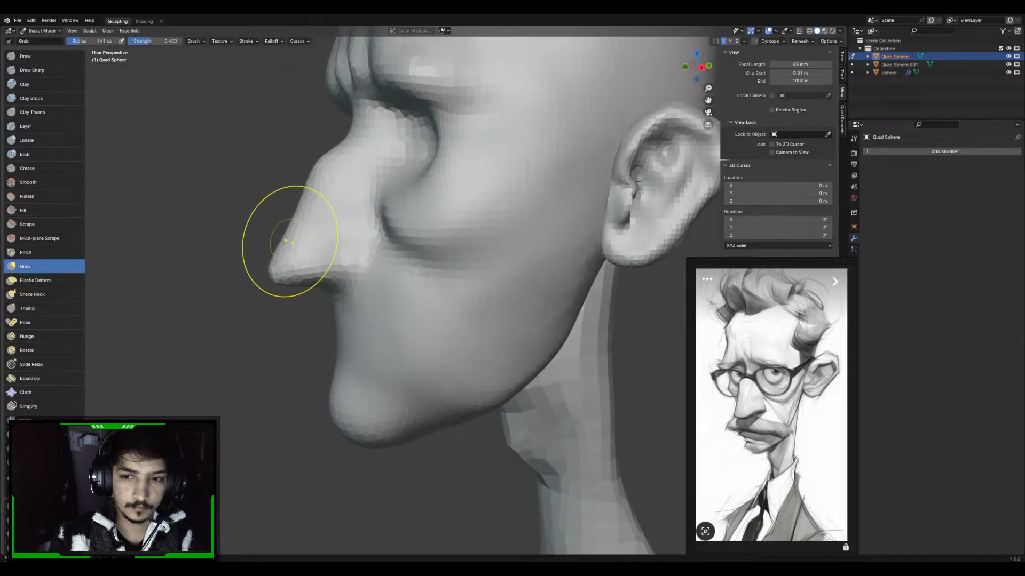
Push up the underside of the nostril wing with the Grab brush at 130 px radius
key(f)
click(277, 248)
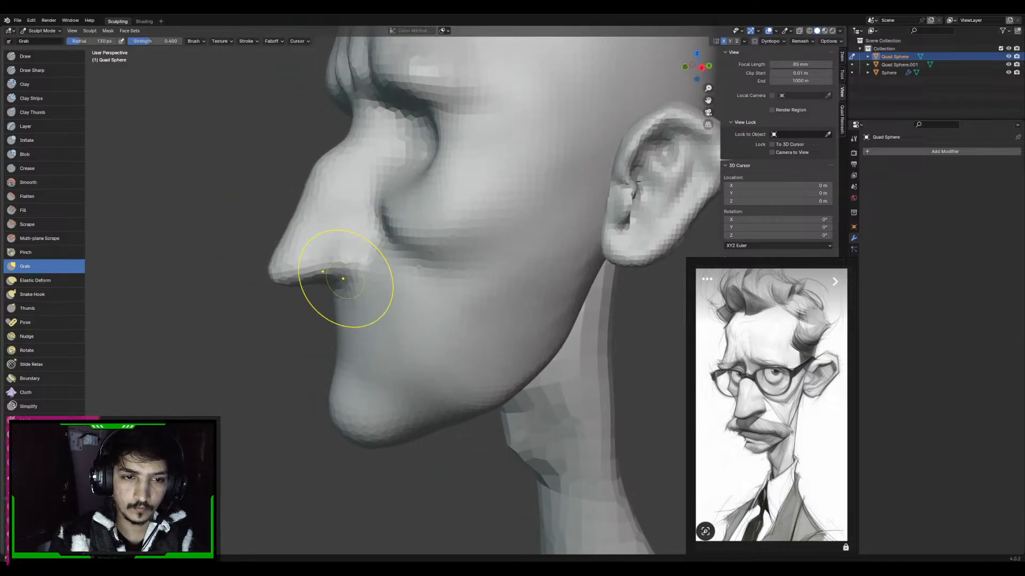
mouse_move(343, 279)
middle_down()
mouse_move(393, 271)
mouse_move(366, 257)
mouse_move(486, 264)
mouse_move(427, 287)
mouse_move(435, 270)
mouse_move(464, 258)
mouse_move(462, 283)
mouse_move(430, 205)
mouse_move(400, 251)
mouse_move(326, 242)
mouse_move(326, 262)
middle_up()
Carve the nostril opening and define the nostril wing, alternating the Draw, Draw Sharp and Grab brushes
key(x)
key(g)
key(f)
click(466, 268)
key(x)
key(g)
key(f)
click(470, 258)
key(shift+x)
key(x)
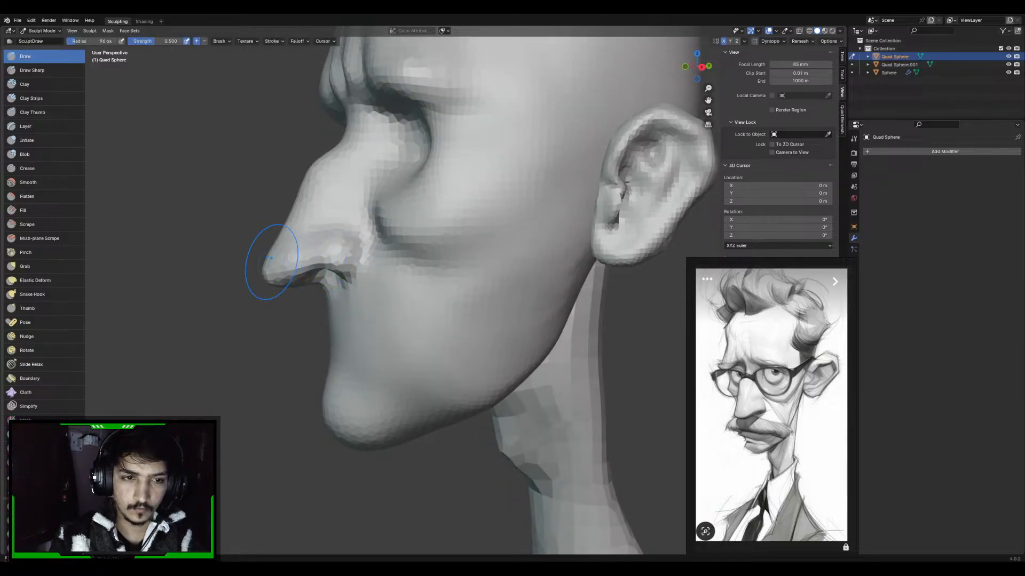
Adjust the nose tip and nostril wings with the Grab brush at 101 px radius
key(g)
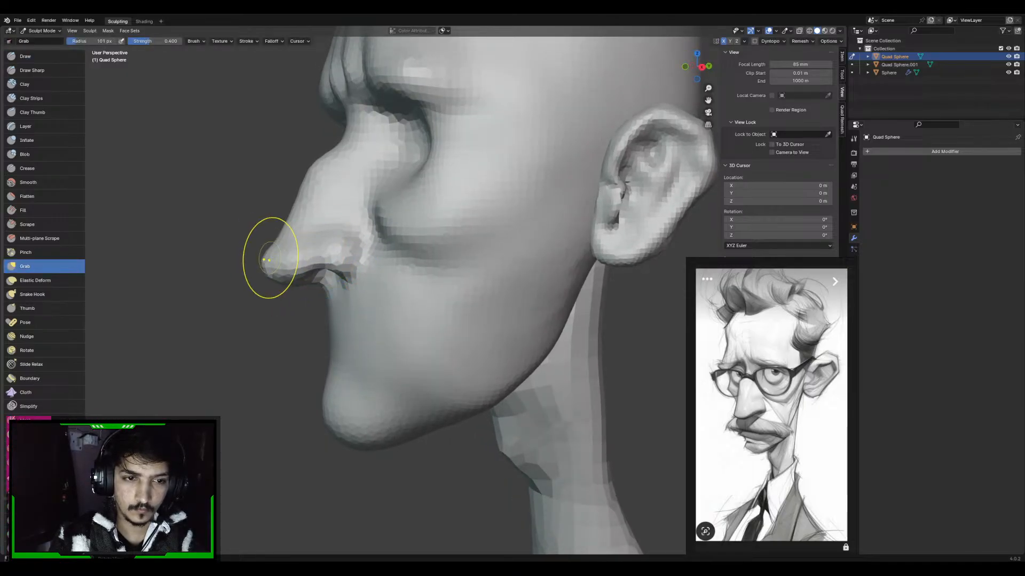
mouse_move(270, 259)
middle_down()
mouse_move(332, 229)
mouse_move(416, 240)
mouse_move(434, 251)
mouse_move(445, 322)
mouse_move(433, 294)
mouse_move(441, 256)
mouse_move(434, 281)
middle_up()
mouse_move(433, 281)
ctrl+middle_down()
mouse_move(430, 363)
mouse_move(452, 282)
mouse_move(447, 260)
ctrl+middle_up()
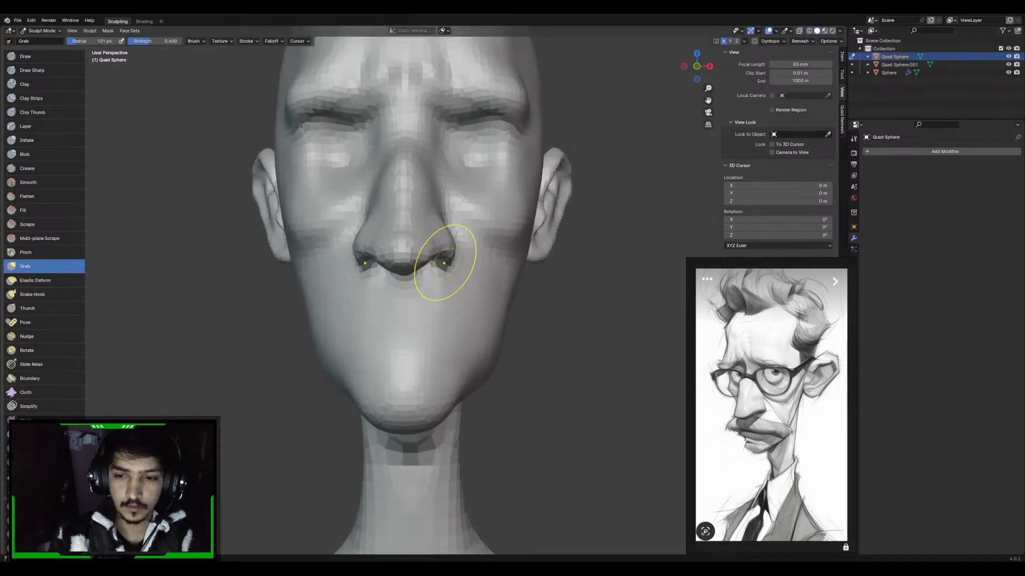
Build up the mouth mound between the nose and chin with the Draw brush at 157 px radius
key(d)
key(f)
right_click(446, 330)
mouse_move(443, 332)
middle_down()
mouse_move(447, 314)
mouse_move(426, 306)
middle_up()
key(f)
right_click(443, 310)
key(x)
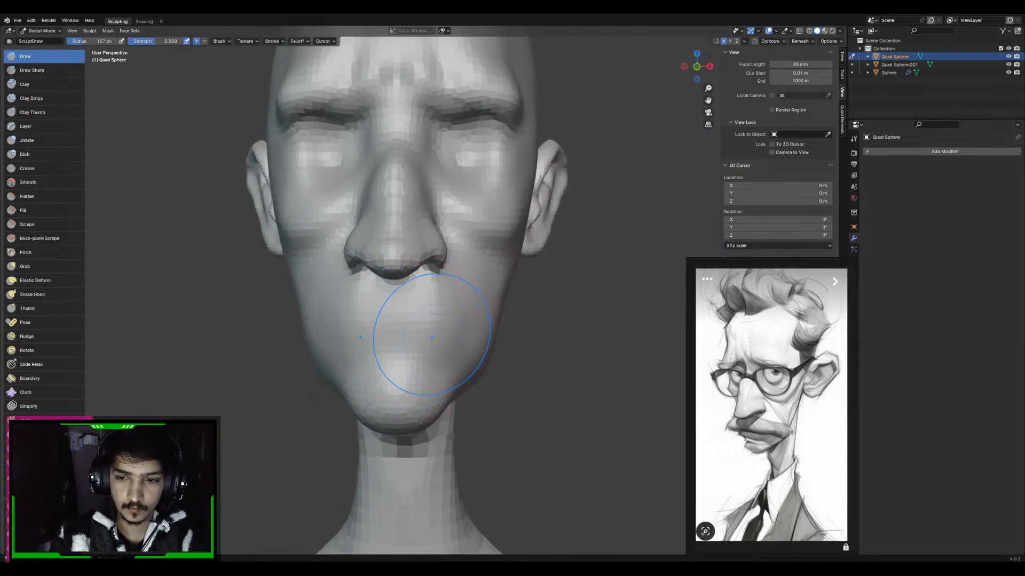
middle_drag(448, 302, 407, 286)
middle_drag(389, 327, 430, 329)
Carve a horizontal mouth line below the nose with the Draw Sharp brush, settling on a 96 px radius
key(shift+x)
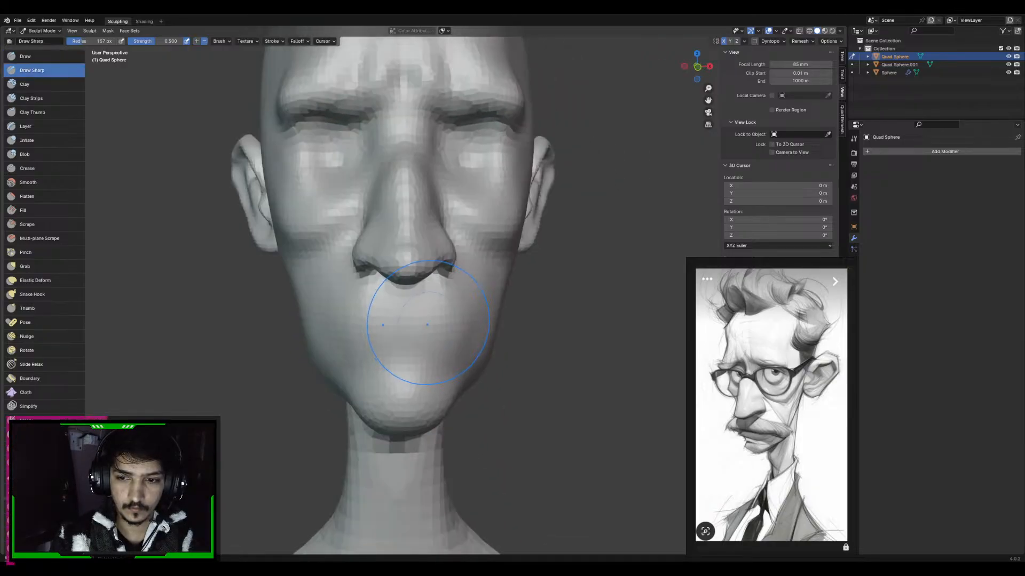
key(f)
click(398, 335)
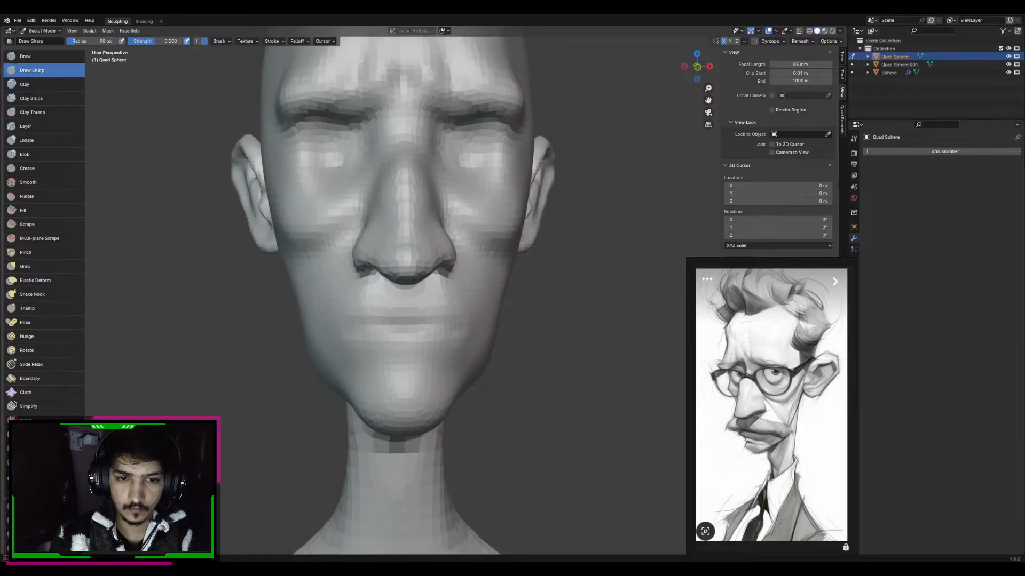
key(f)
click(377, 333)
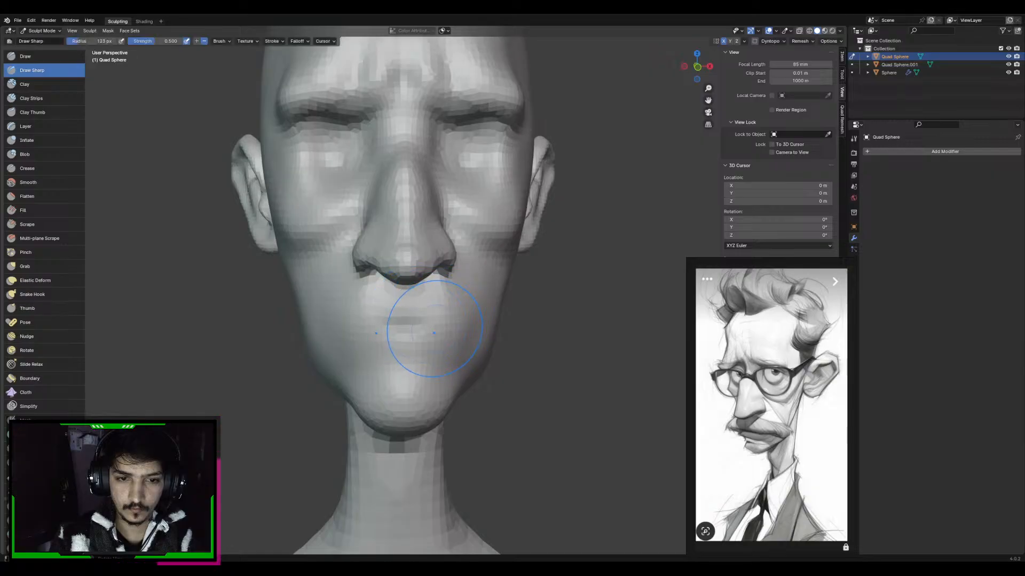
key(f)
click(443, 338)
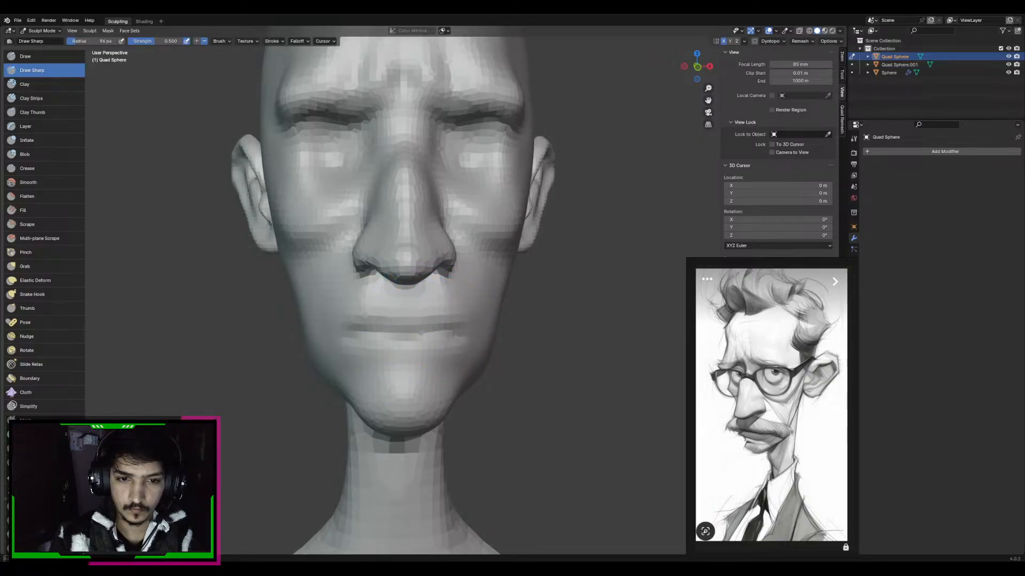
middle_drag(422, 329, 416, 323)
Deepen and sharpen the line between the lips with the Draw Sharp brush at 41 px radius
key(f)
click(395, 329)
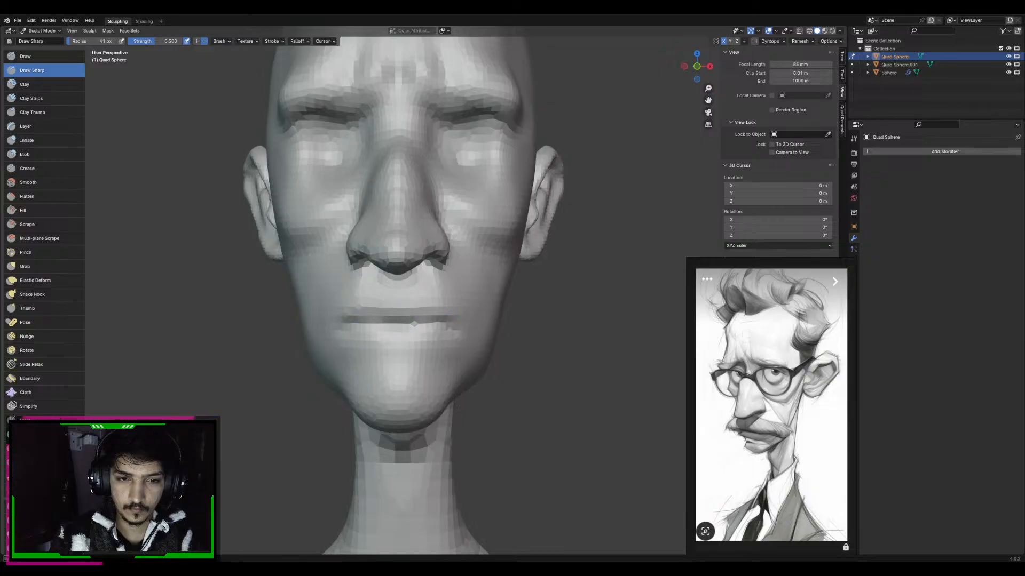
mouse_move(465, 299)
middle_down()
mouse_move(425, 286)
mouse_move(458, 314)
mouse_move(429, 318)
mouse_move(412, 339)
middle_up()
scroll(442, 338, down, 4)
scroll(442, 338, up, 5)
Form the lower lip and refine the upper lip with the Draw brush at 73 to 50 px radius
key(x)
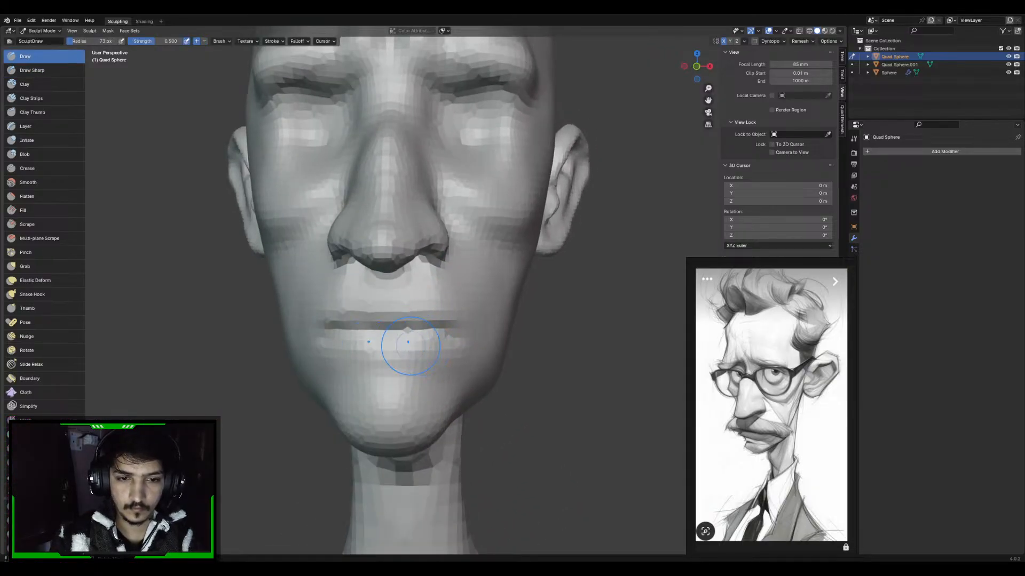
mouse_move(407, 359)
middle_down()
mouse_move(379, 358)
mouse_move(411, 300)
middle_up()
key(f)
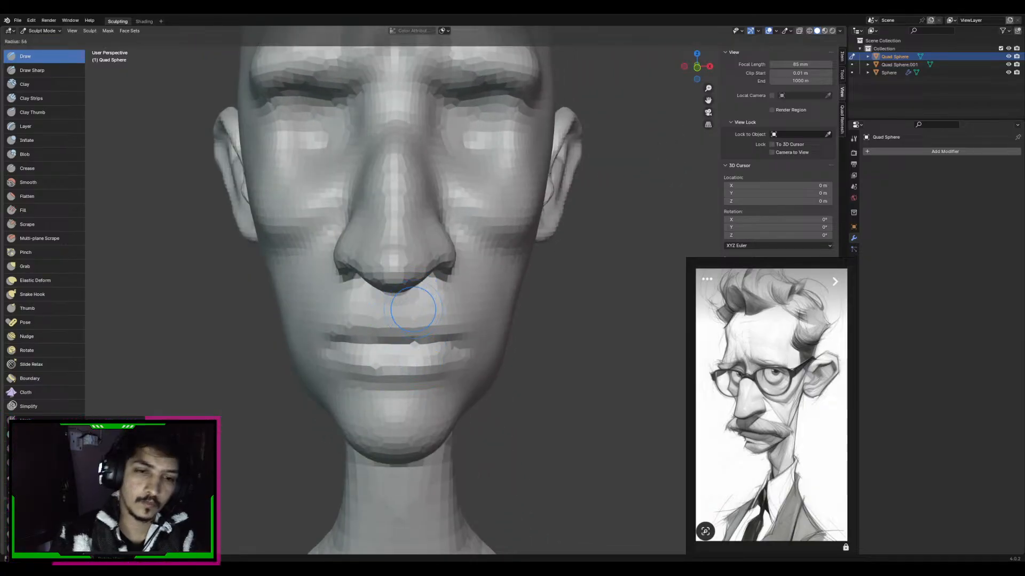
click(424, 303)
scroll(425, 302, down, 3)
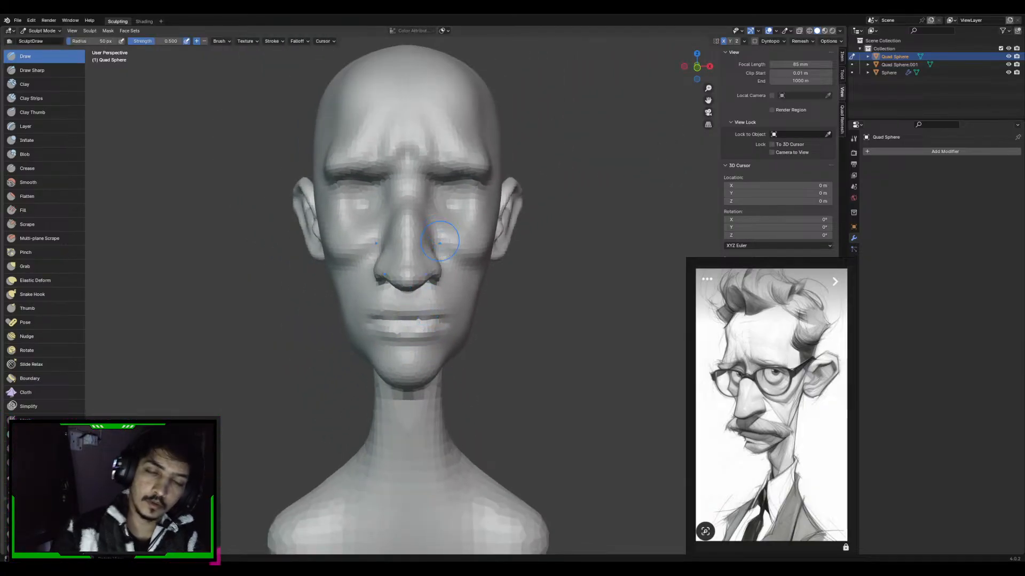
middle_drag(425, 298, 423, 221)
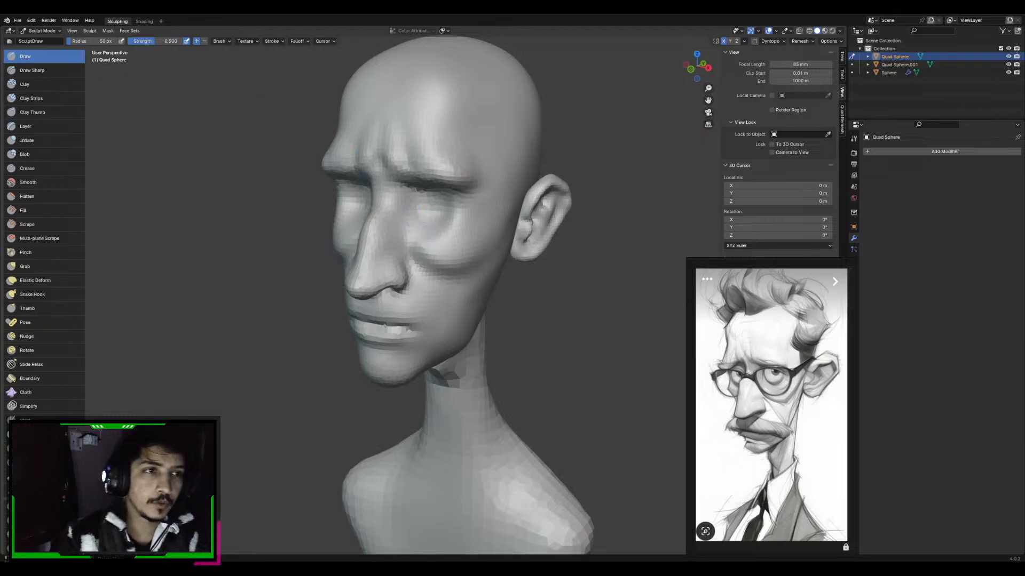
Switch the head from sculpting to Object Mode and save the file
click(41, 31)
click(40, 41)
click(257, 176)
click(384, 256)
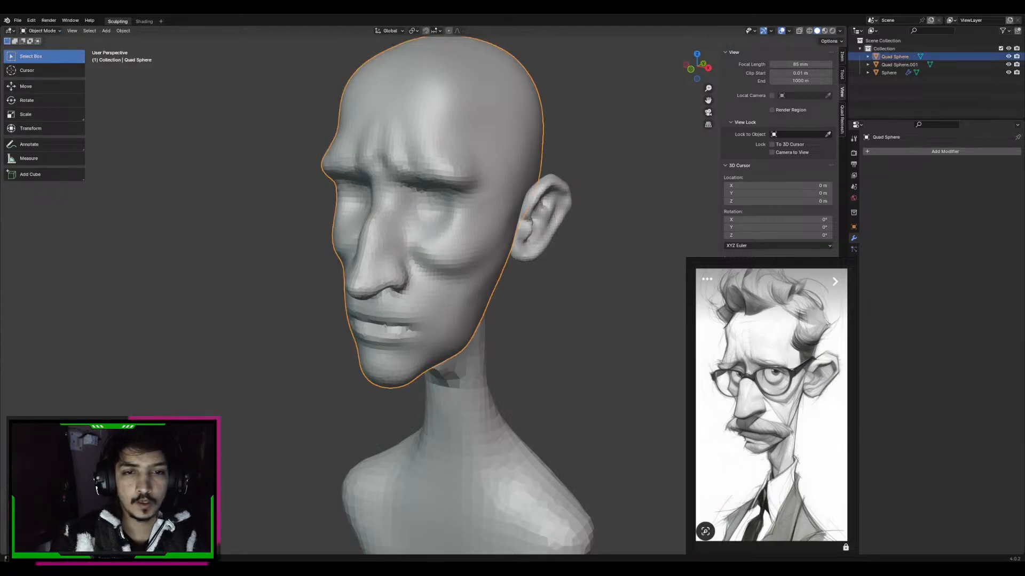
key(ctrl+s)
middle_drag(383, 323, 421, 324)
shift+middle_drag(483, 394, 472, 381)
click(473, 381)
key(ctrl+a)
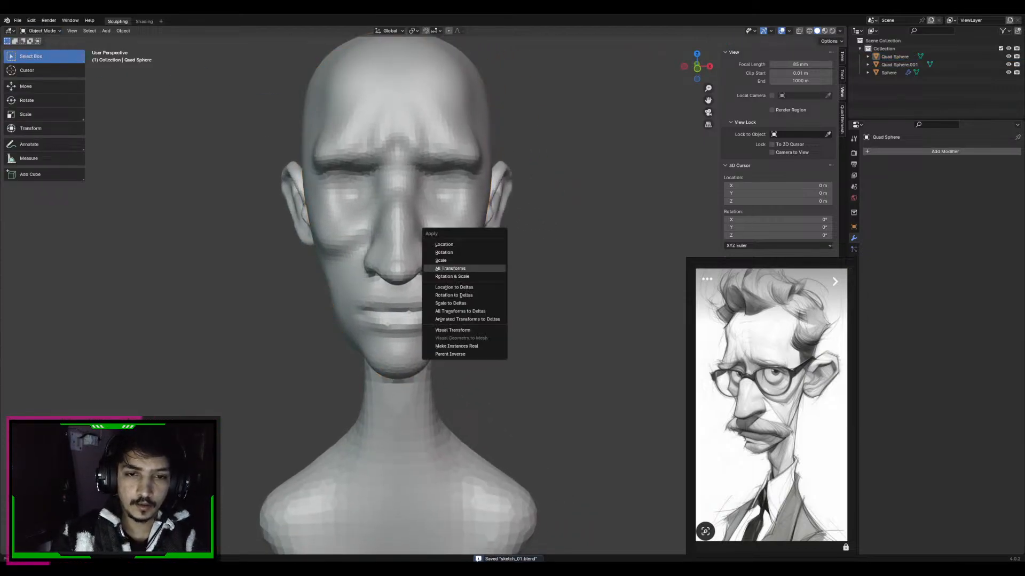
key(Escape)
key(ctrl+a)
key(Escape)
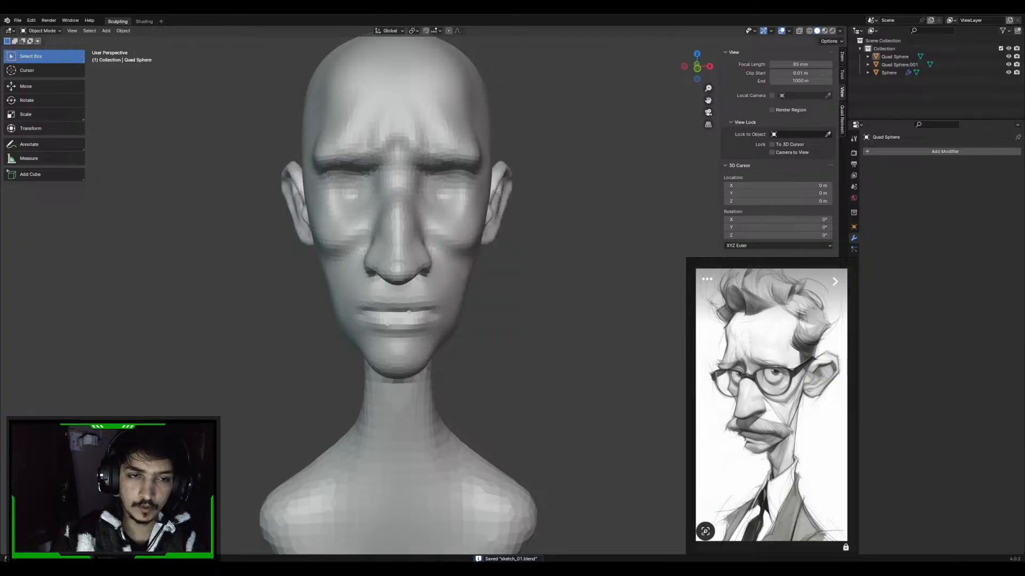
Add a UV sphere, position it in front of the mouth in side view and scale it down to roughly the nose's width
key(shift+a)
mouse_move(464, 252)
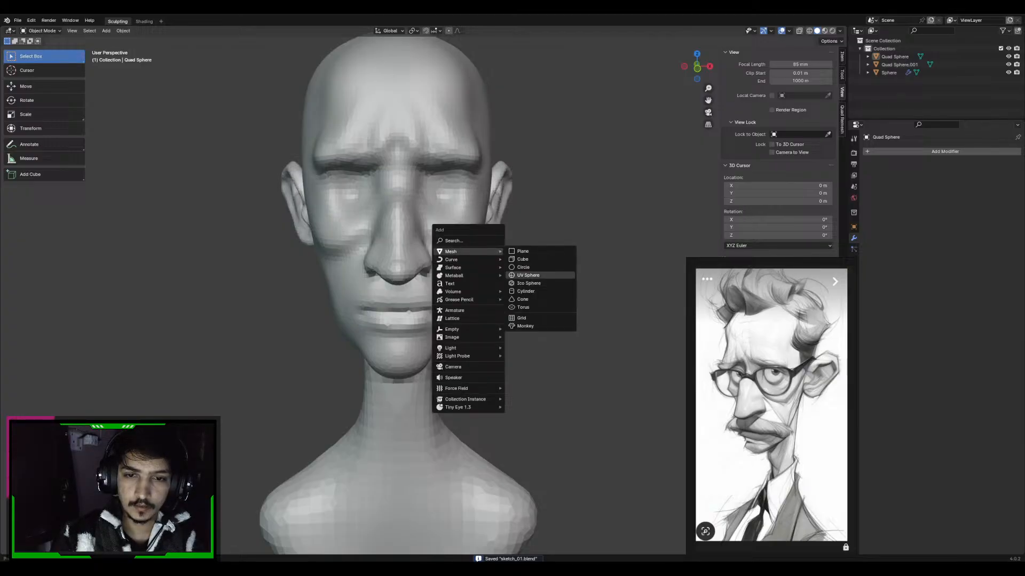
click(528, 275)
key(KP_3)
key(g)
click(446, 407)
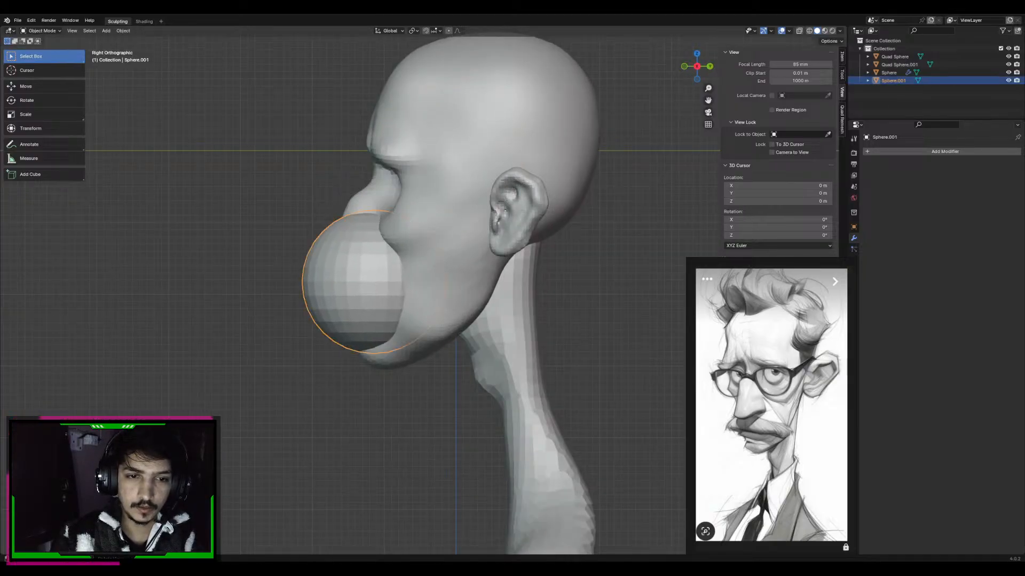
key(s)
click(402, 292)
Stretch the sphere along X into a long moustache shape that extends past the mouth corners
key(KP_1)
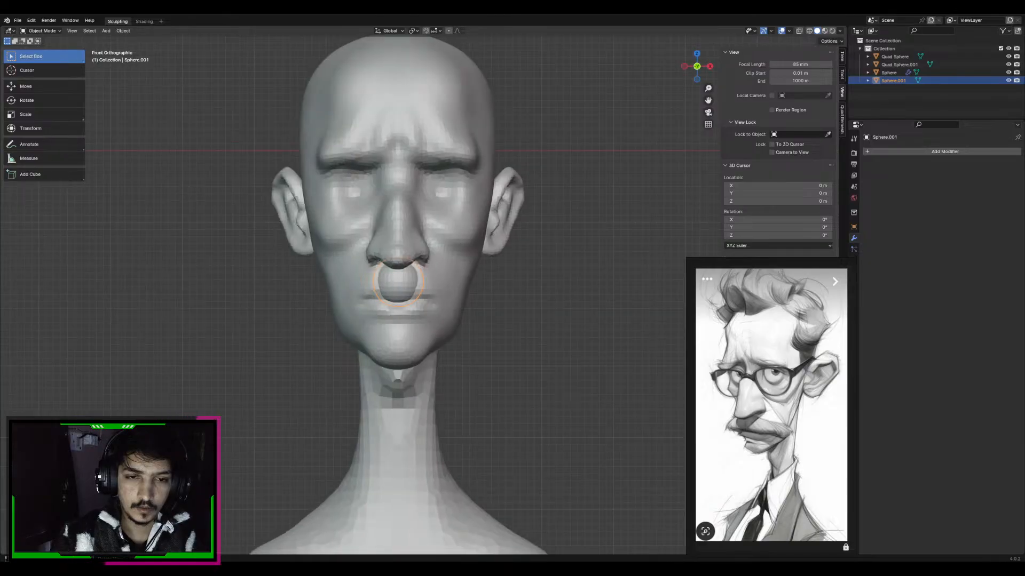
key(s)
key(x)
click(649, 248)
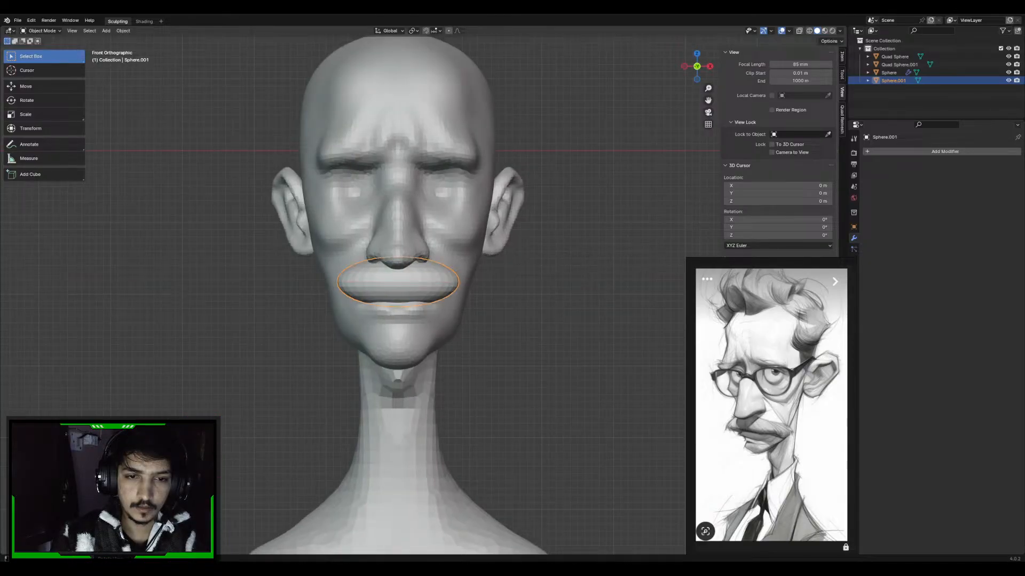
key(s)
click(601, 242)
Flatten the moustache sphere along Y and move it forward along Y to sit beneath the nose
key(KP_3)
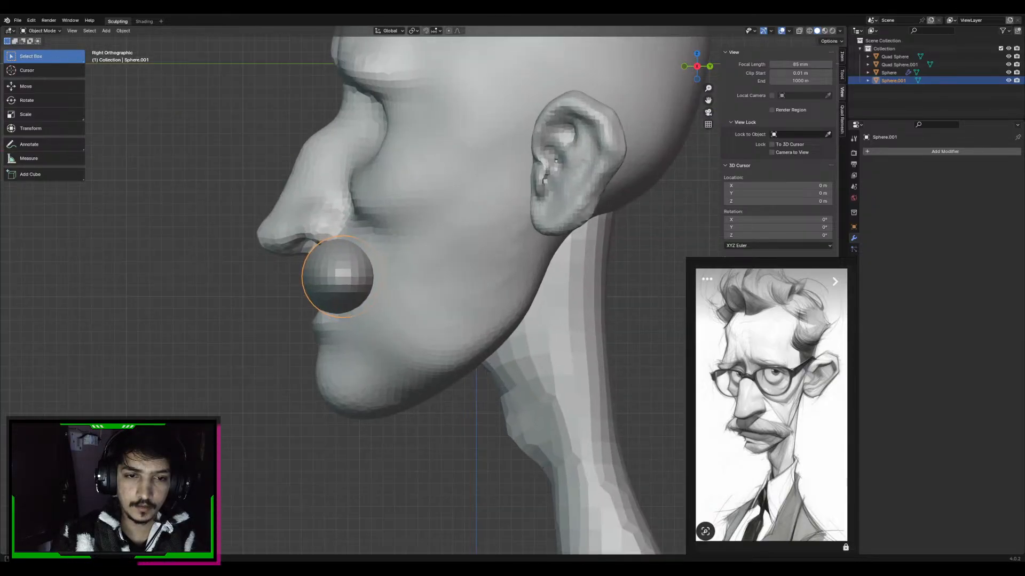
key(s)
key(x)
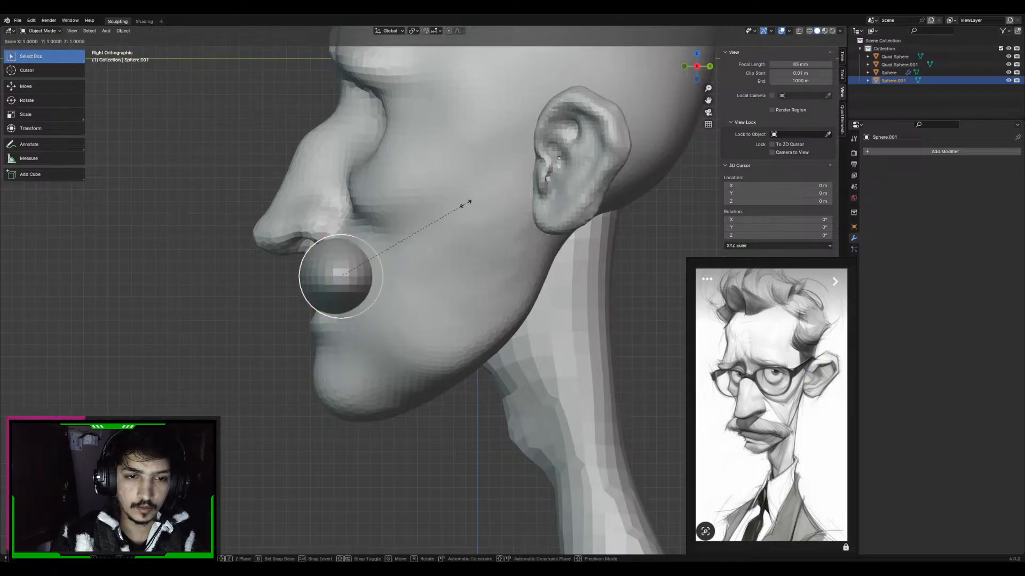
key(y)
click(427, 225)
key(g)
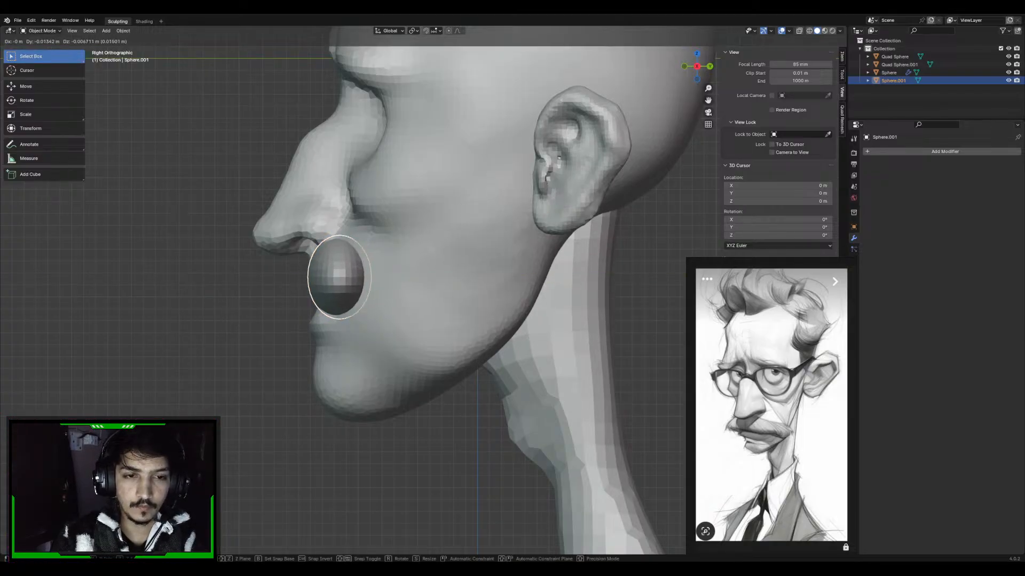
key(y)
click(453, 210)
Thin the moustache sphere further along Y with a scale of about 0.78
key(s)
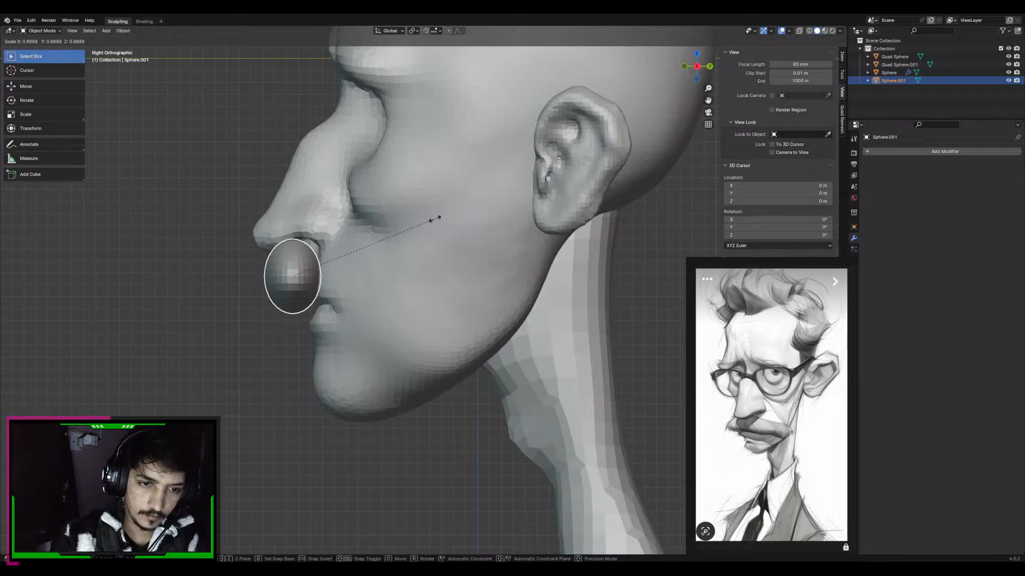
right_click(415, 230)
key(y)
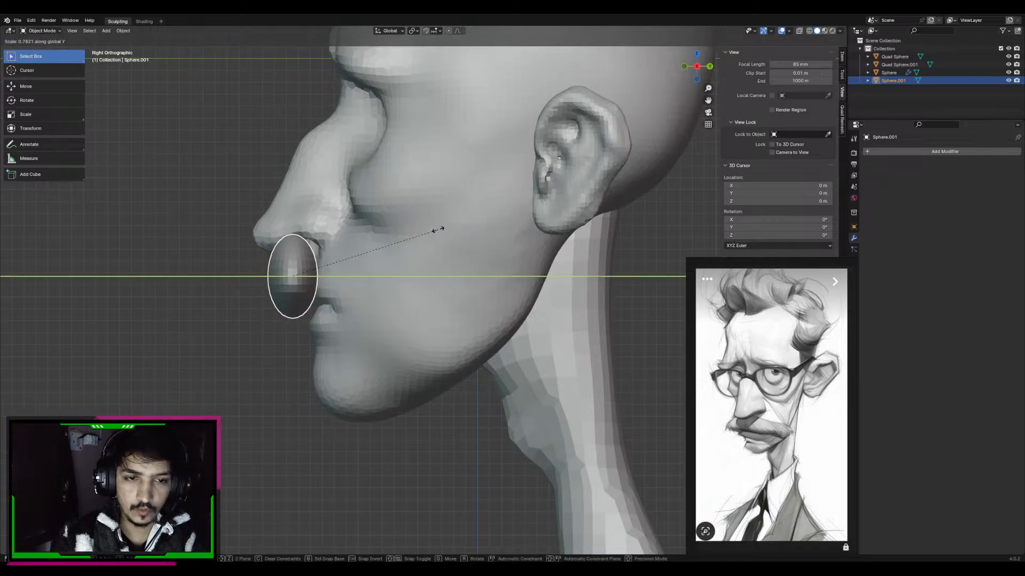
click(438, 229)
key(KP_1)
middle_drag(437, 230, 416, 231)
scroll(427, 278, down, 4)
Deselect the moustache sphere and save the file
key(alt+a)
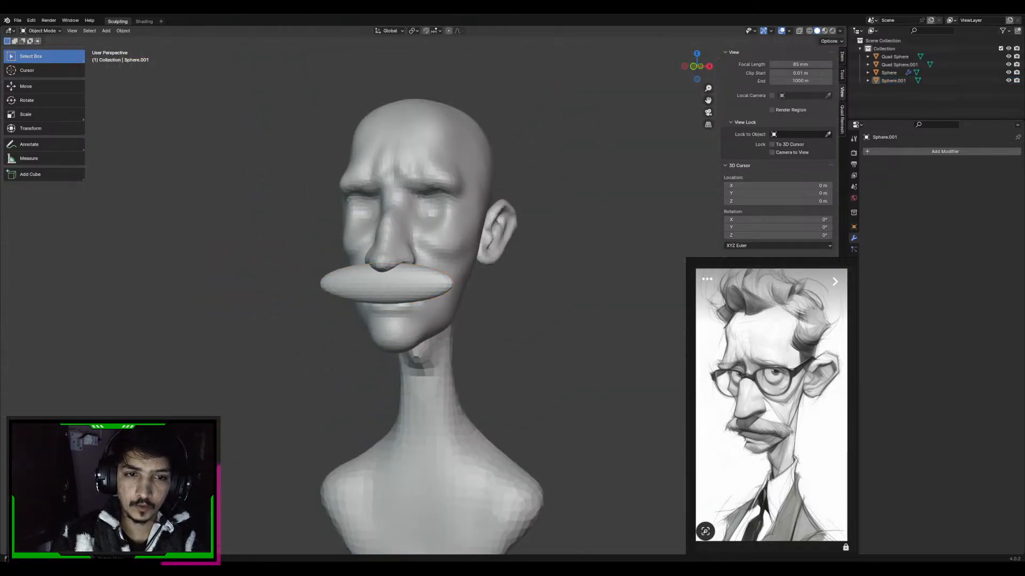
middle_drag(416, 277, 399, 295)
key(ctrl+s)
Select the moustache sphere and apply all its transforms
scroll(400, 296, up, 3)
click(376, 307)
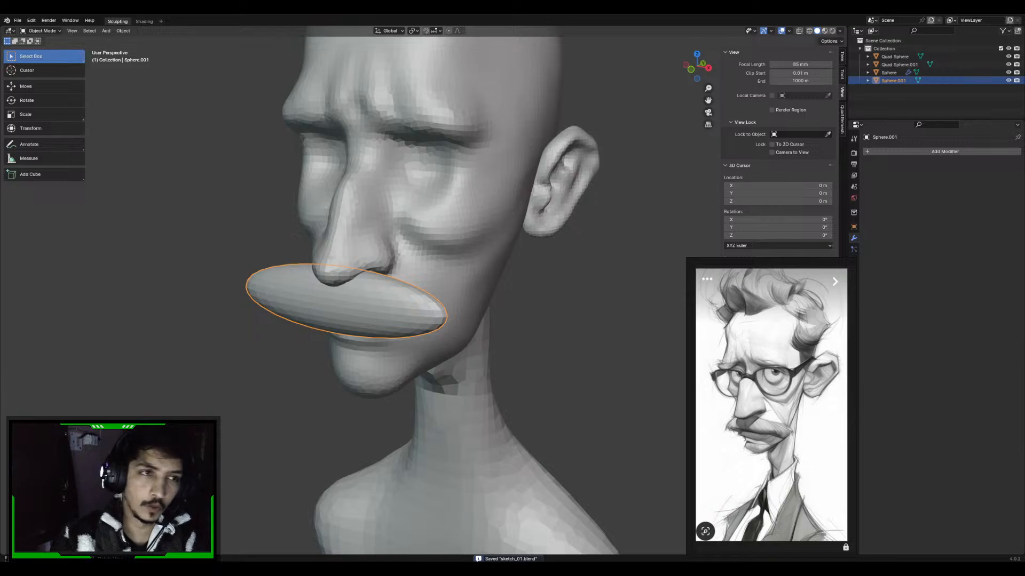
key(ctrl+a)
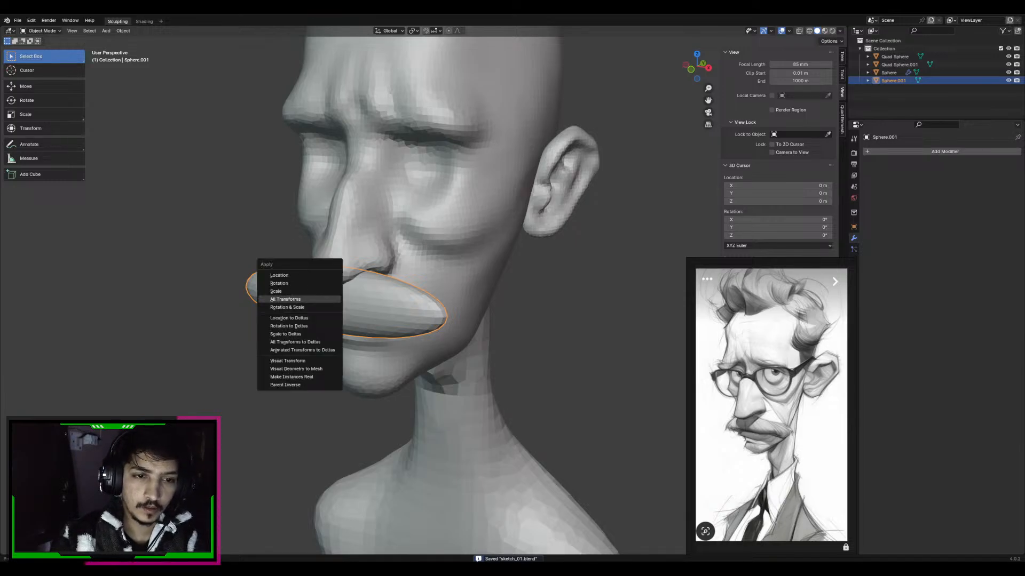
click(325, 300)
key(ctrl+a)
click(309, 292)
Put the moustache sphere in Sculpt Mode and choose the Grab brush with an enlarged radius
click(41, 31)
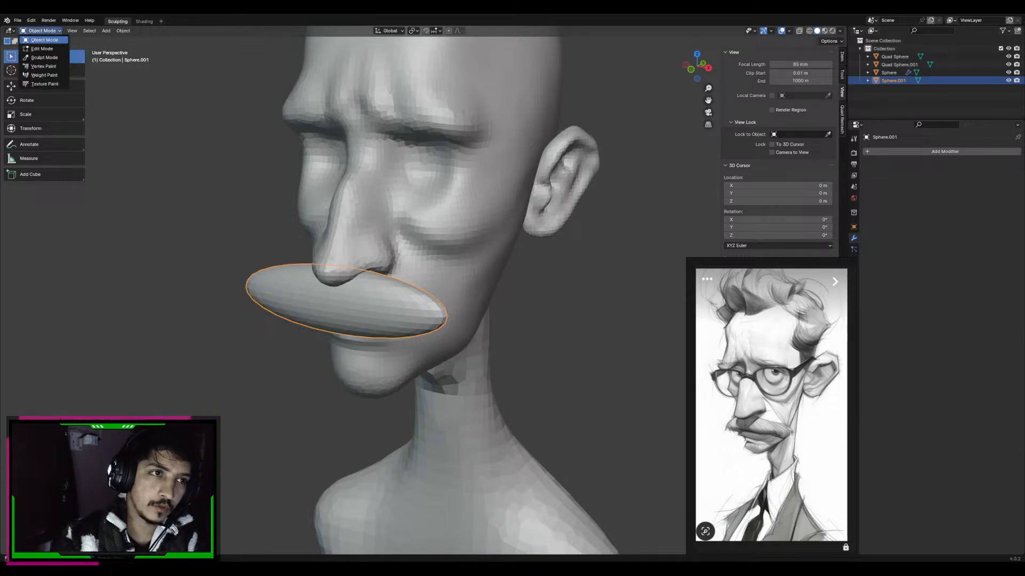
click(45, 57)
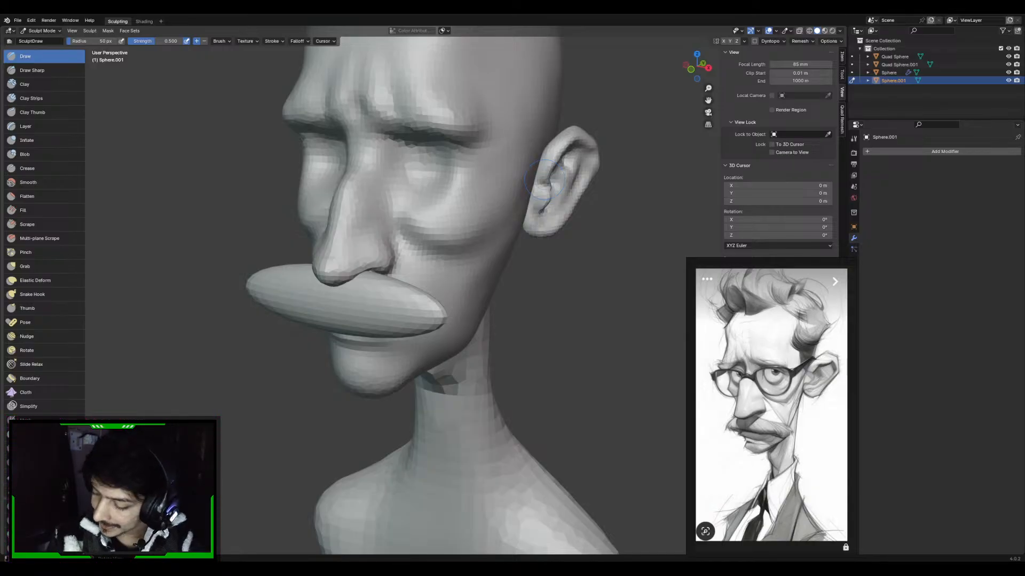
mouse_move(428, 293)
alt+middle_down()
mouse_move(526, 288)
mouse_move(497, 280)
alt+middle_up()
key(f)
click(570, 279)
alt+middle_drag(570, 279, 501, 274)
key(g)
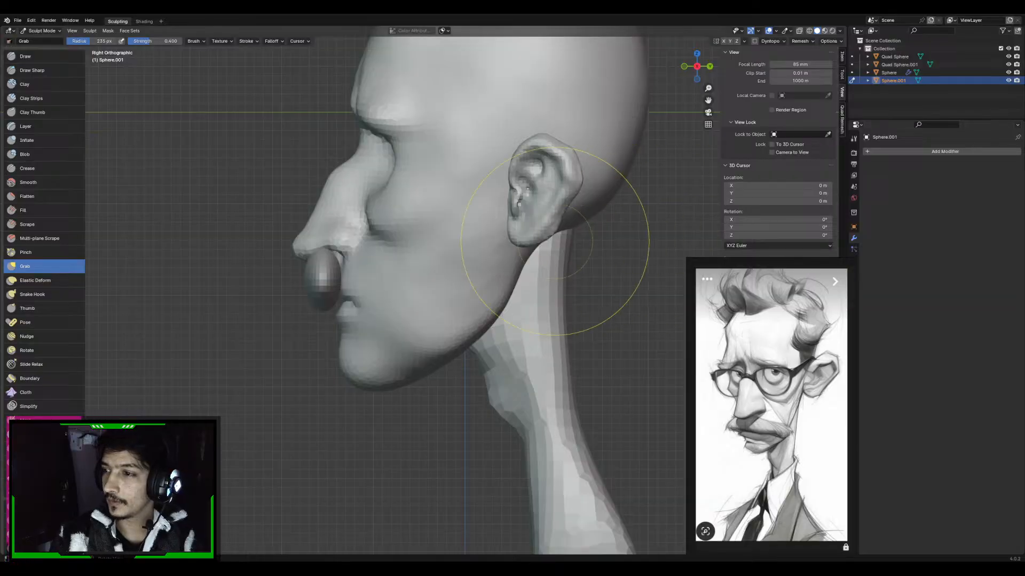
Reposition the whole moustache mesh under the nose in Edit Mode, working from the right side view
key(KP_1)
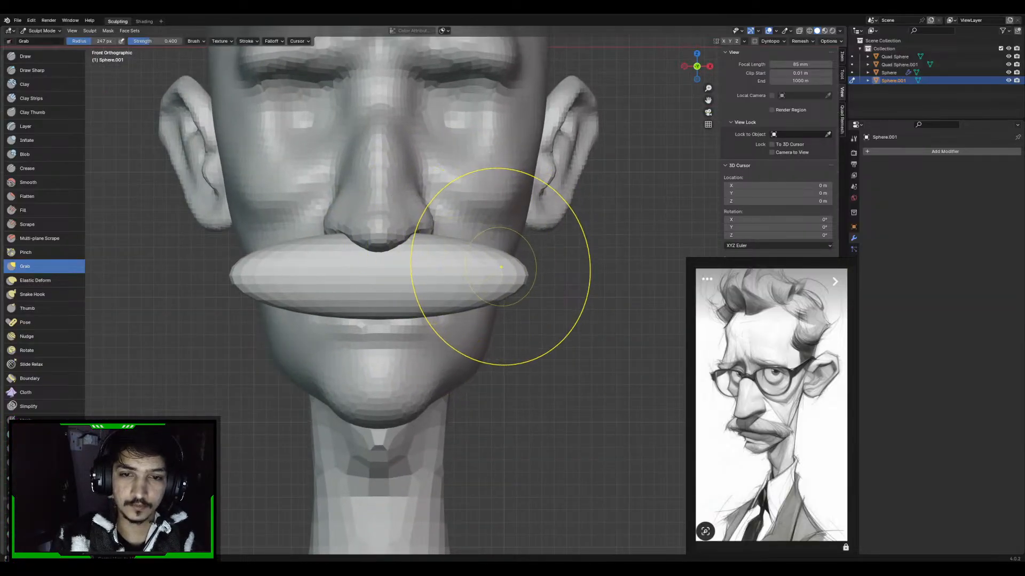
key(KP_3)
middle_drag(346, 253, 369, 253)
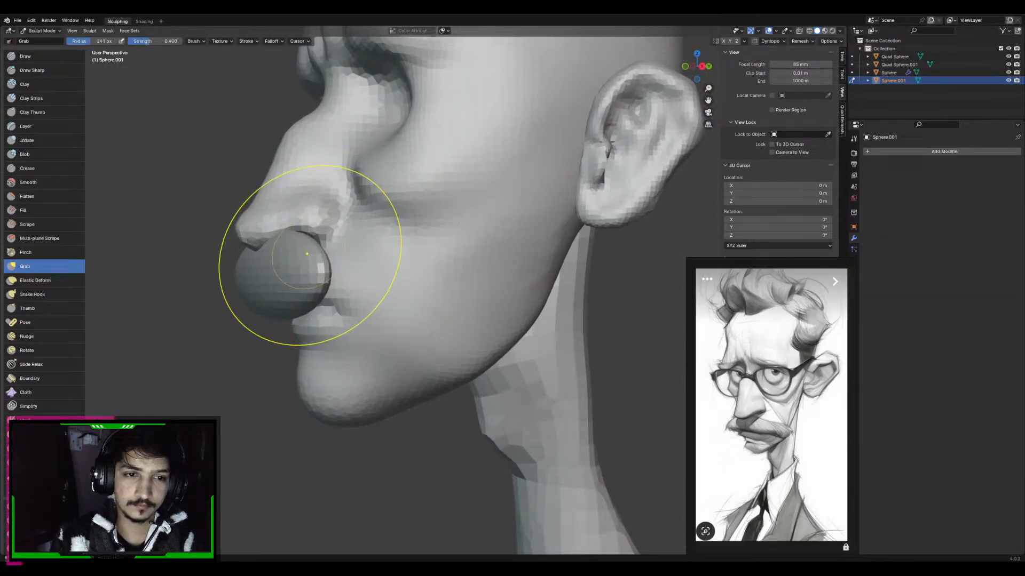
key(ctrl+KP_1)
key(KP_3)
key(Tab)
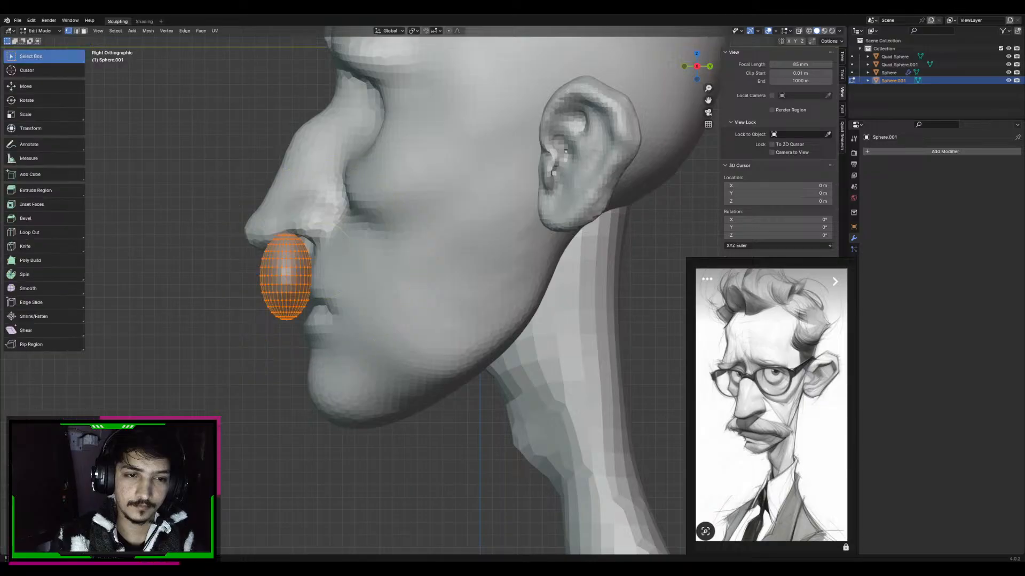
key(g)
click(329, 263)
alt+middle_drag(329, 263, 308, 262)
Display the moustache's transform values in Object Mode and return it to Sculpt Mode in the front view
key(KP_1)
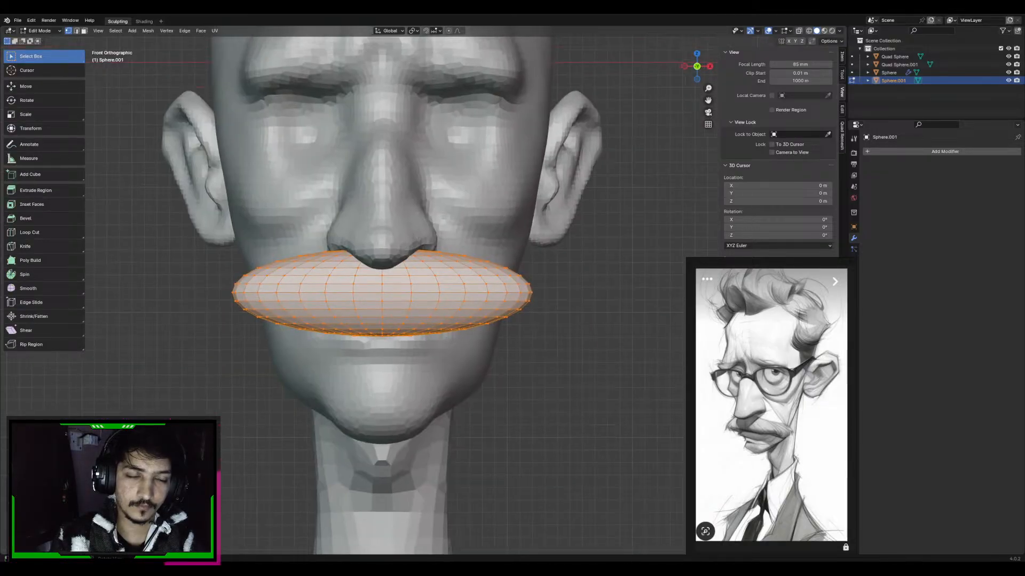
click(40, 30)
click(40, 66)
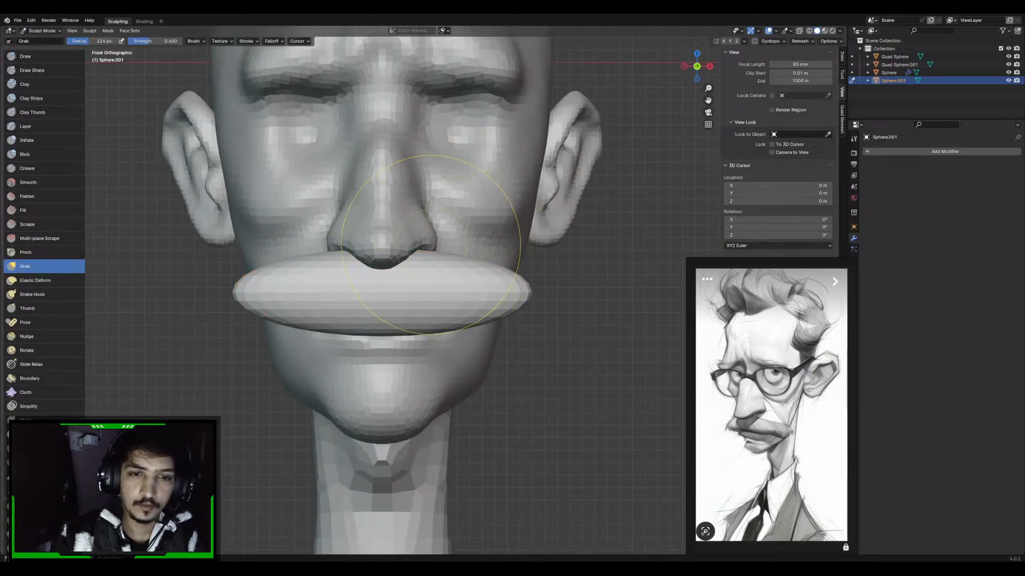
key(Tab)
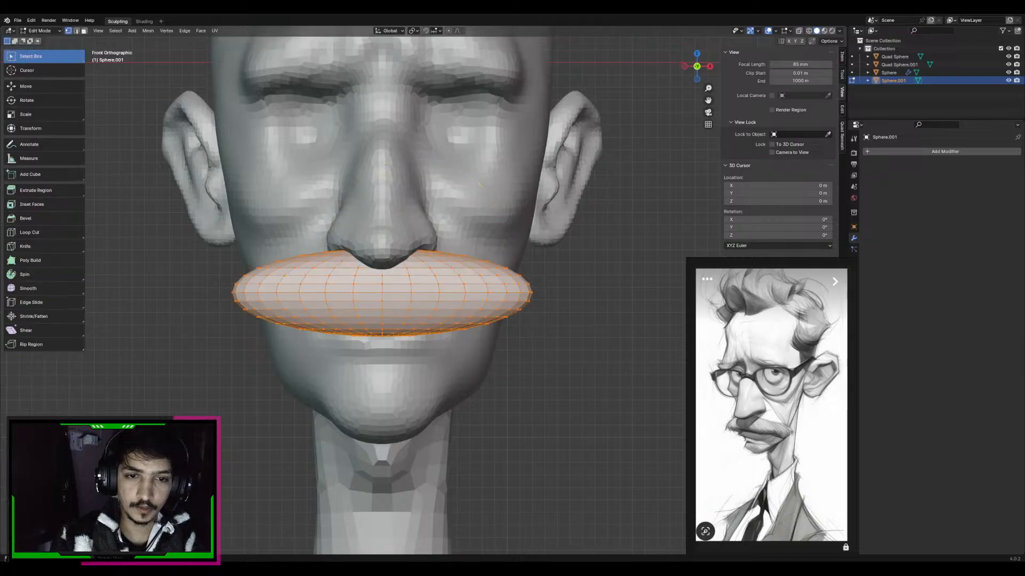
click(40, 30)
click(40, 41)
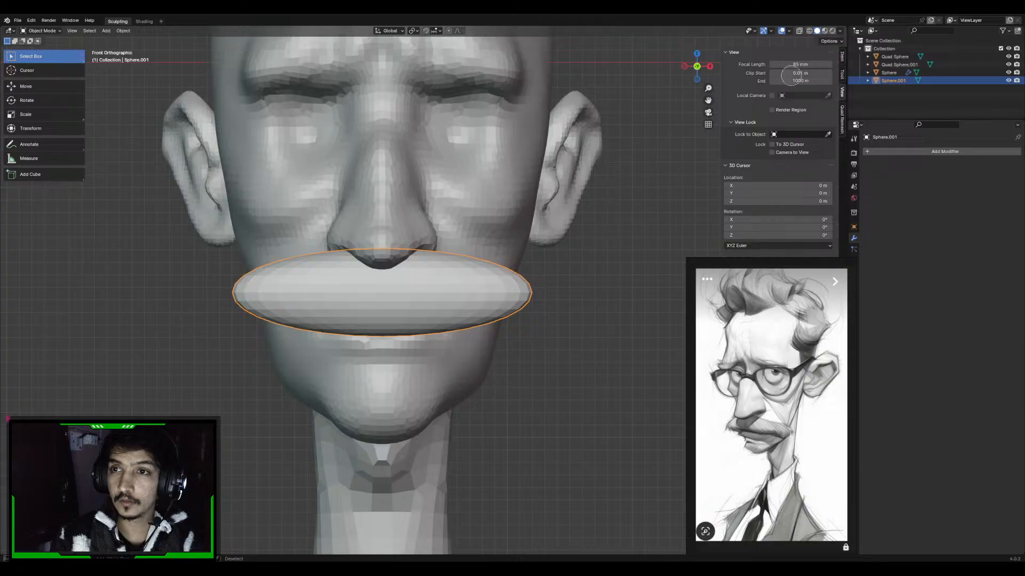
click(842, 56)
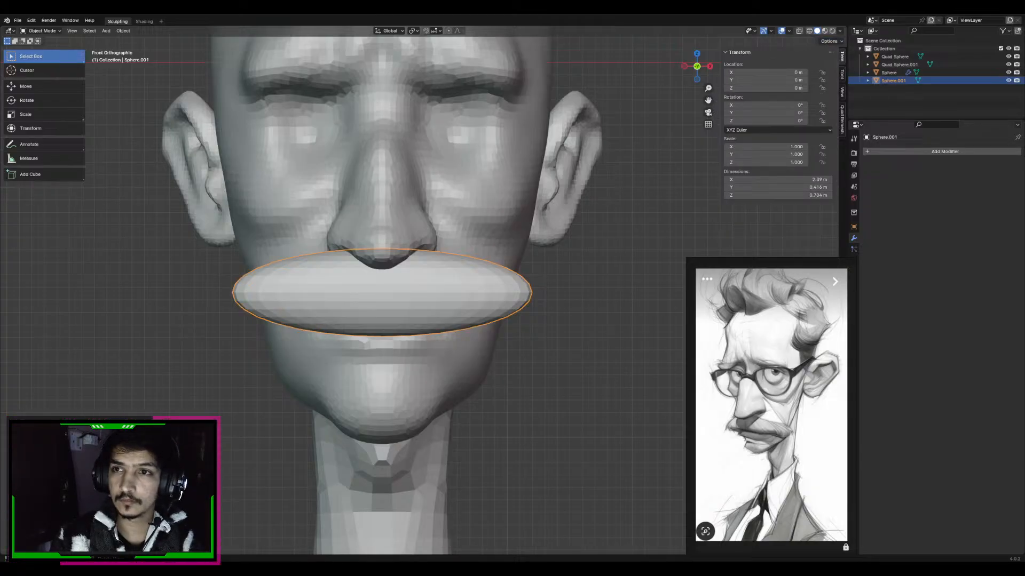
click(41, 31)
click(41, 57)
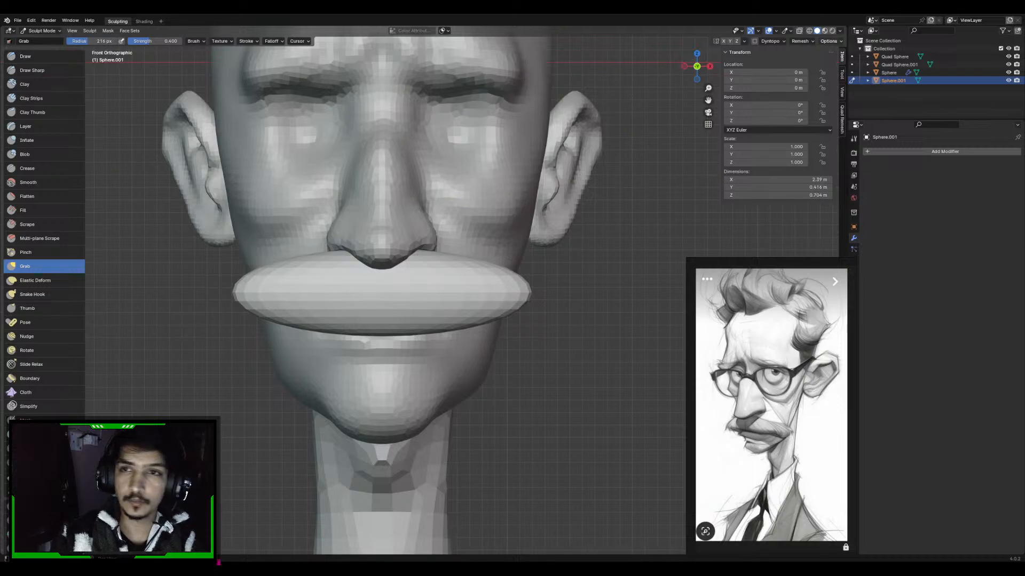
With X symmetry on, lower the moustache's upper edge, pull both ends downward with Grab, and remesh it
scroll(434, 256, up, 2)
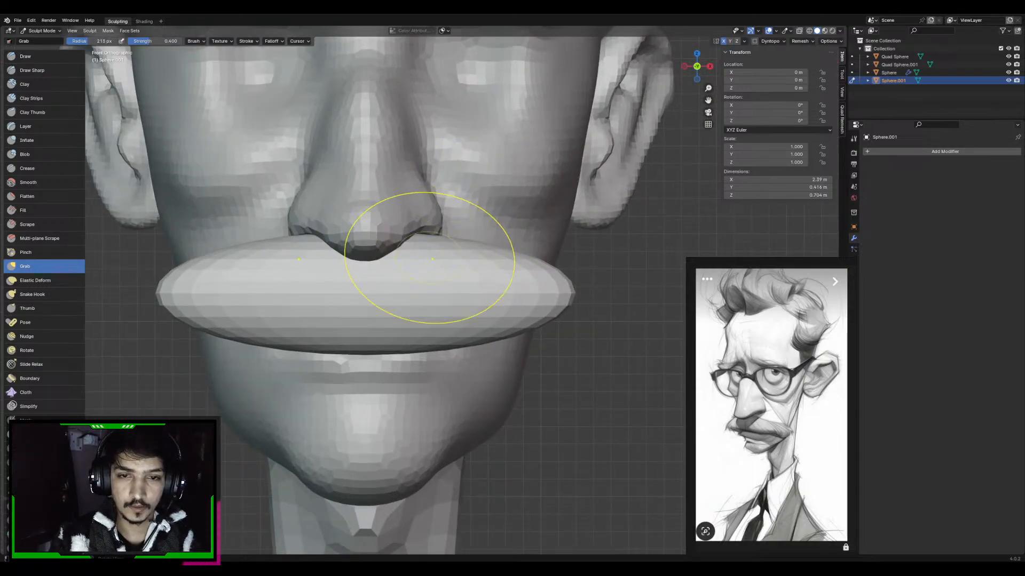
mouse_move(435, 249)
mouse_down()
mouse_move(436, 267)
mouse_move(454, 277)
mouse_up()
key(f)
click(480, 278)
mouse_move(551, 270)
mouse_down()
mouse_move(543, 283)
mouse_move(562, 340)
mouse_up()
key(ctrl+r)
drag(437, 275, 439, 296)
key(f)
click(462, 286)
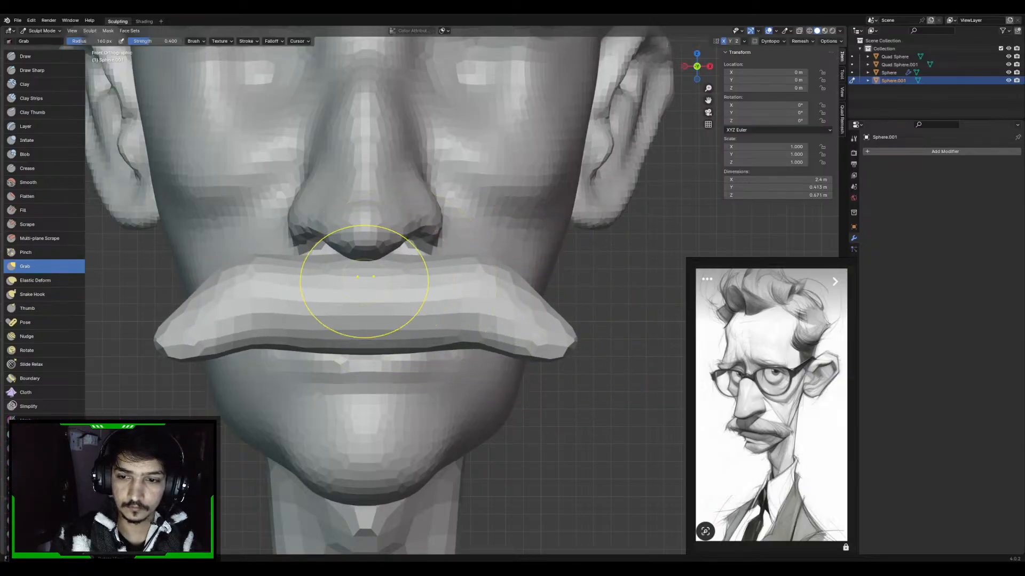
Raise the moustache's centre under the nose and slope its upper edge down toward both ends
drag(372, 283, 372, 277)
key(f)
click(547, 274)
drag(493, 276, 502, 307)
key(f)
click(566, 298)
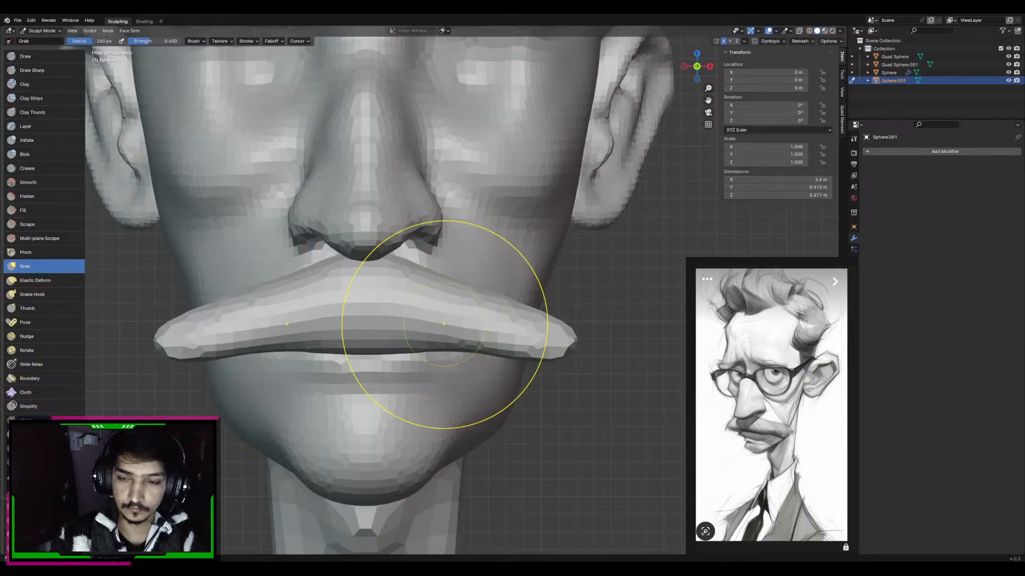
drag(419, 338, 410, 351)
mouse_move(401, 339)
middle_down()
mouse_move(393, 240)
mouse_move(368, 287)
mouse_move(462, 283)
middle_up()
Push the moustache back against the upper lip from the side view with a large Grab brush
key(f)
click(598, 287)
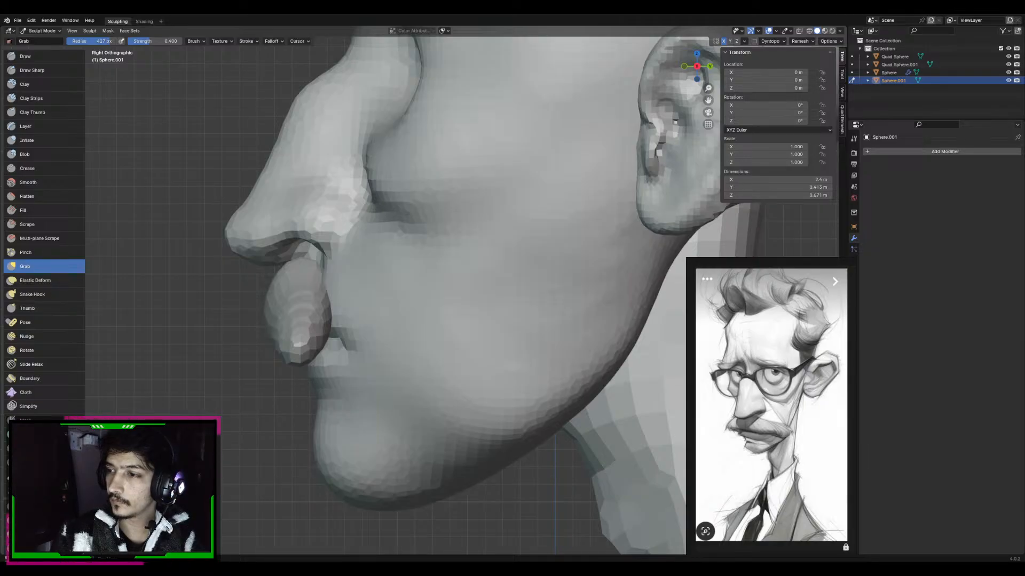
drag(293, 338, 369, 320)
key(f)
click(344, 313)
middle_drag(338, 300, 347, 346)
drag(274, 324, 310, 323)
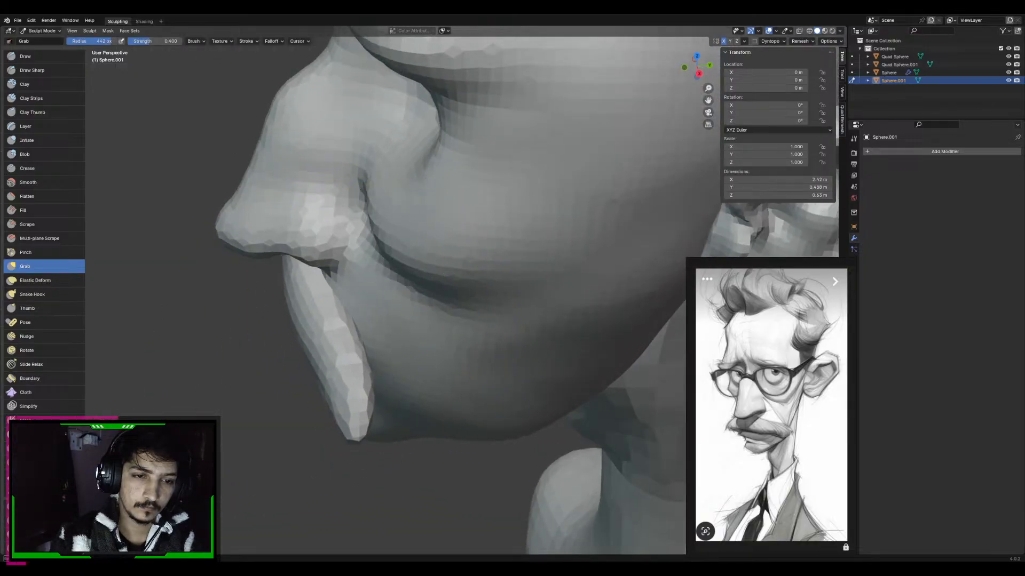
Bend the sides of the moustache backward so it follows the curve of the face
alt+middle_drag(330, 290, 287, 289)
alt+middle_drag(351, 305, 401, 303)
key(f)
click(375, 335)
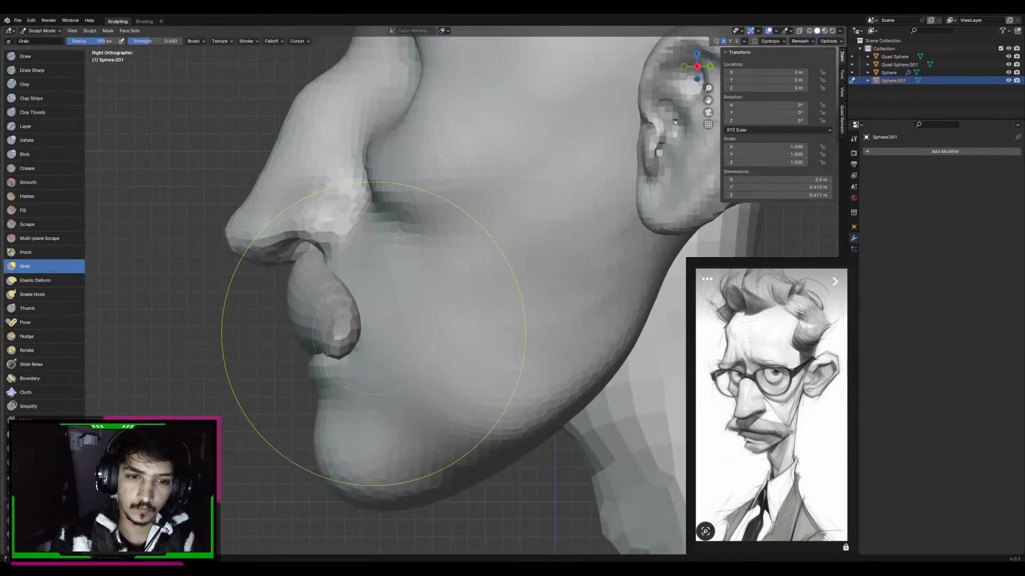
drag(349, 334, 367, 331)
middle_drag(367, 332, 367, 370)
Pull the moustache tips back toward the cheeks with a smaller Grab brush
key(f)
click(341, 392)
mouse_move(358, 431)
mouse_down()
mouse_move(393, 430)
mouse_move(347, 419)
mouse_move(394, 437)
mouse_move(405, 421)
mouse_move(371, 380)
mouse_move(389, 394)
mouse_up()
key(f)
click(365, 425)
key(f)
click(373, 408)
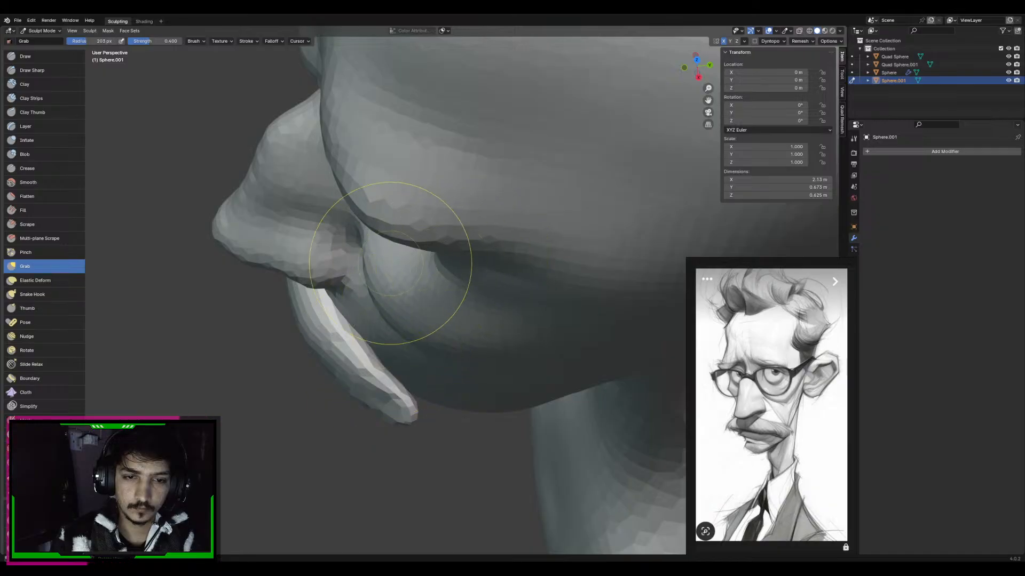
key(alt+Tab)
key(alt+Tab)
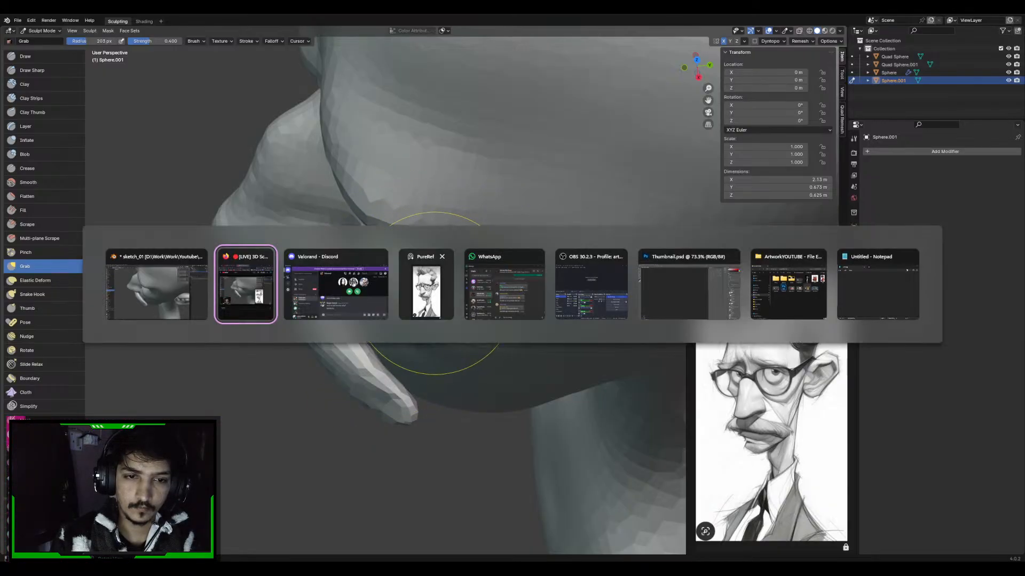
key(alt+Tab)
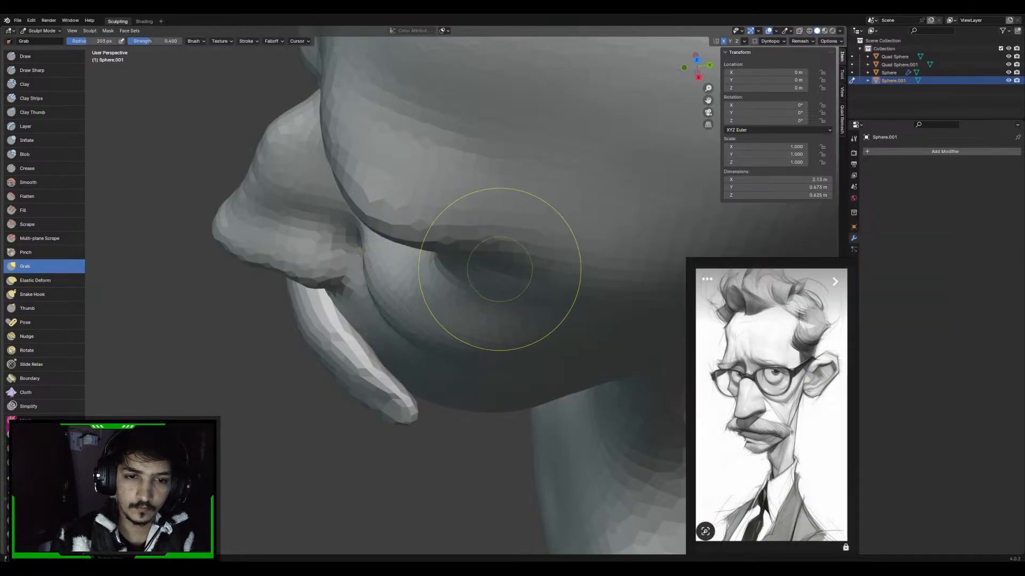
middle_drag(507, 264, 553, 230)
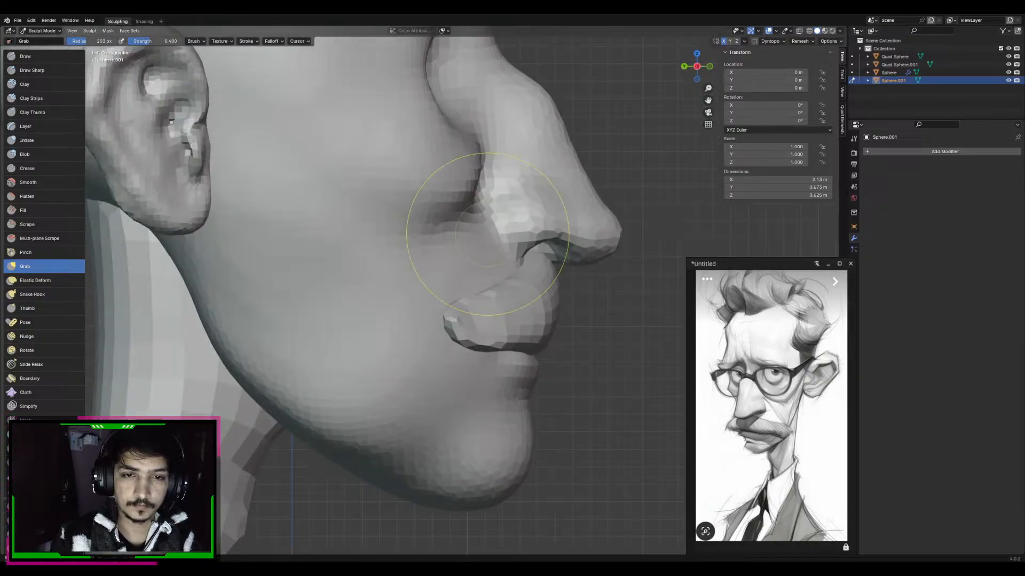
Shape the moustache ends in the front view with Grab and Draw, and remesh the moustache with an adjusted voxel size
key(KP_1)
key(f)
click(421, 314)
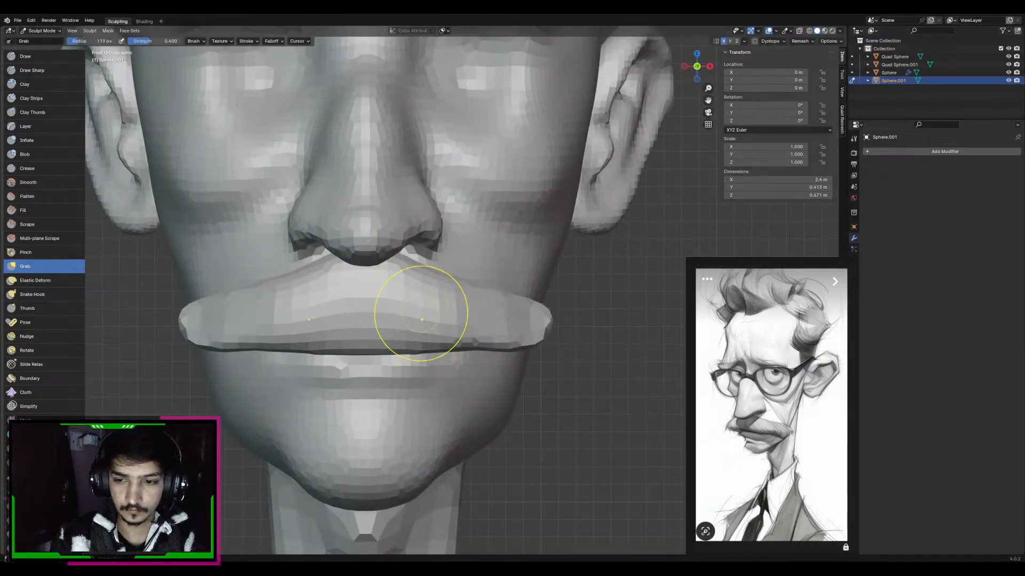
mouse_move(546, 314)
mouse_down()
mouse_move(541, 332)
mouse_move(527, 326)
mouse_up()
key(x)
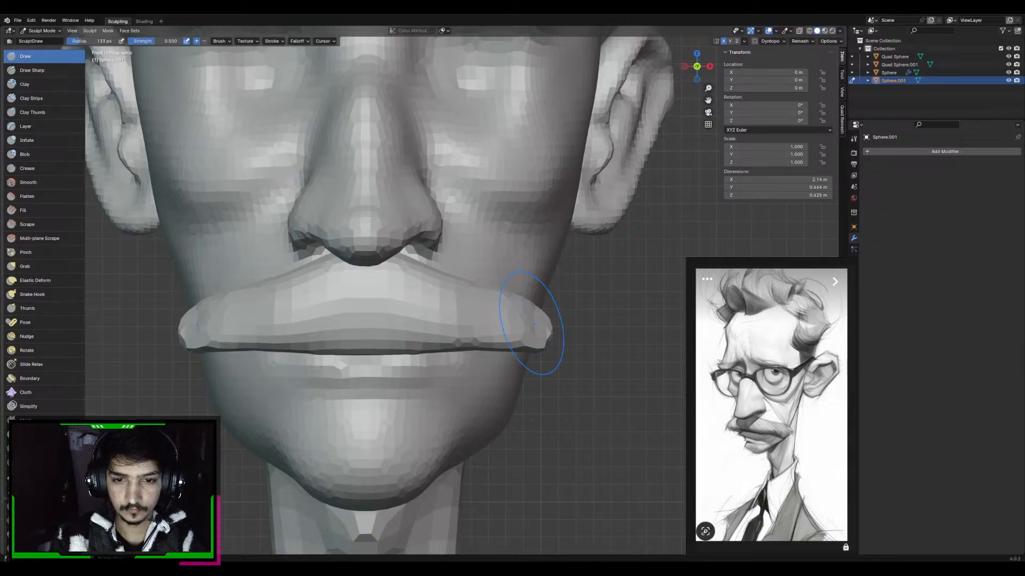
key(ctrl+r)
middle_drag(529, 326, 532, 315)
key(shift+r)
click(536, 300)
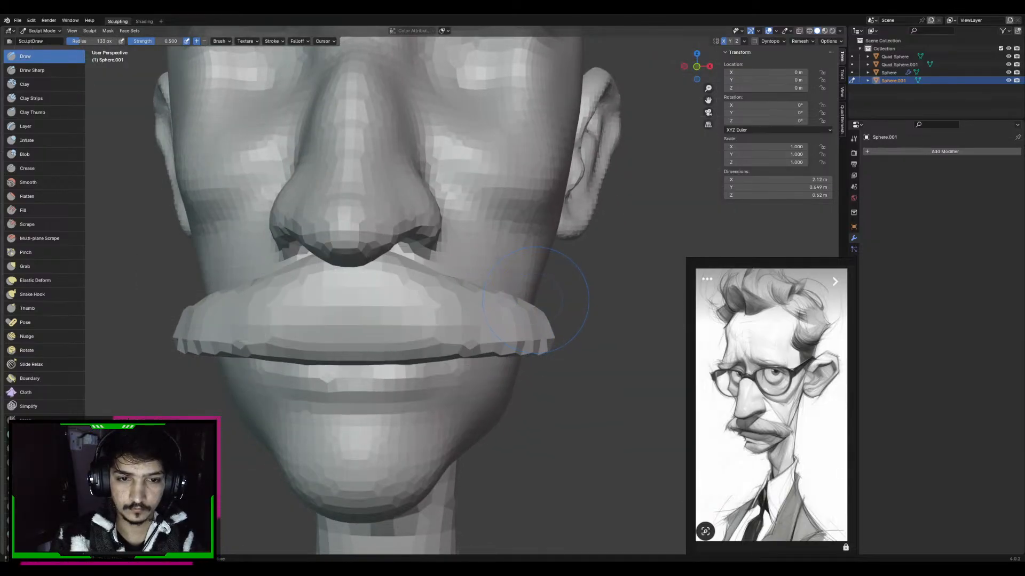
Pull the moustache tips against the cheeks with the Grab brush, viewed from beneath the chin
key(g)
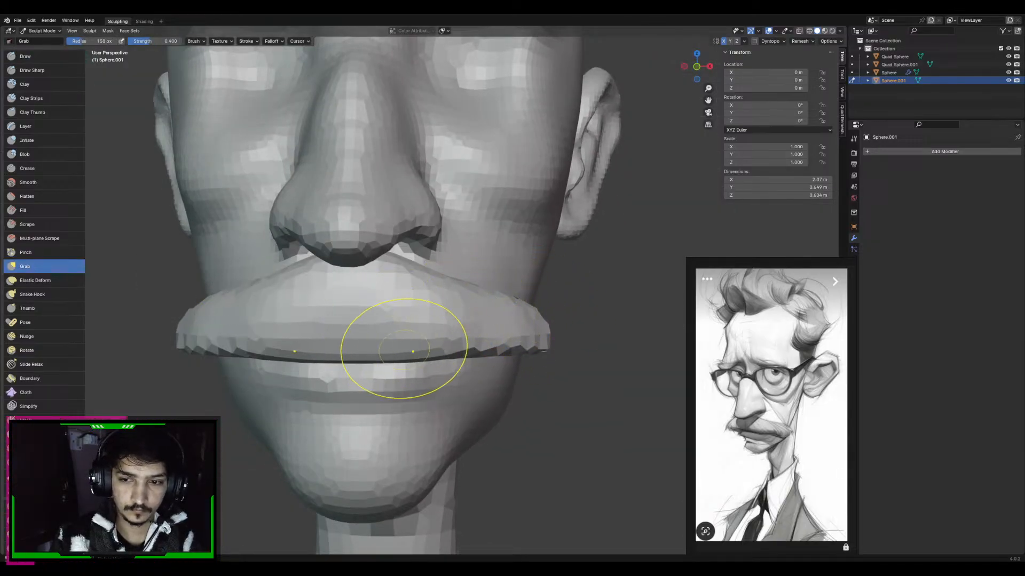
mouse_move(404, 348)
middle_down()
mouse_move(434, 338)
mouse_move(427, 250)
middle_up()
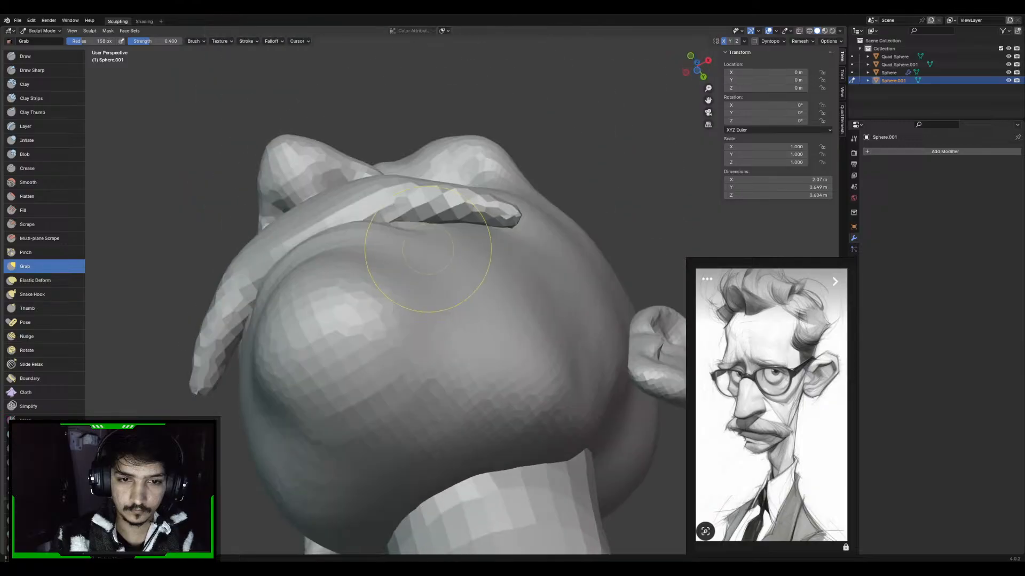
key(f)
click(527, 229)
drag(526, 230, 512, 222)
mouse_move(512, 222)
middle_down()
mouse_move(491, 304)
mouse_move(468, 329)
mouse_move(430, 283)
mouse_move(416, 302)
middle_up()
Lift the middle of the moustache's lower edge with Grab so it arches above the mouth
scroll(466, 323, up, 1)
key(f)
click(437, 325)
drag(437, 325, 435, 299)
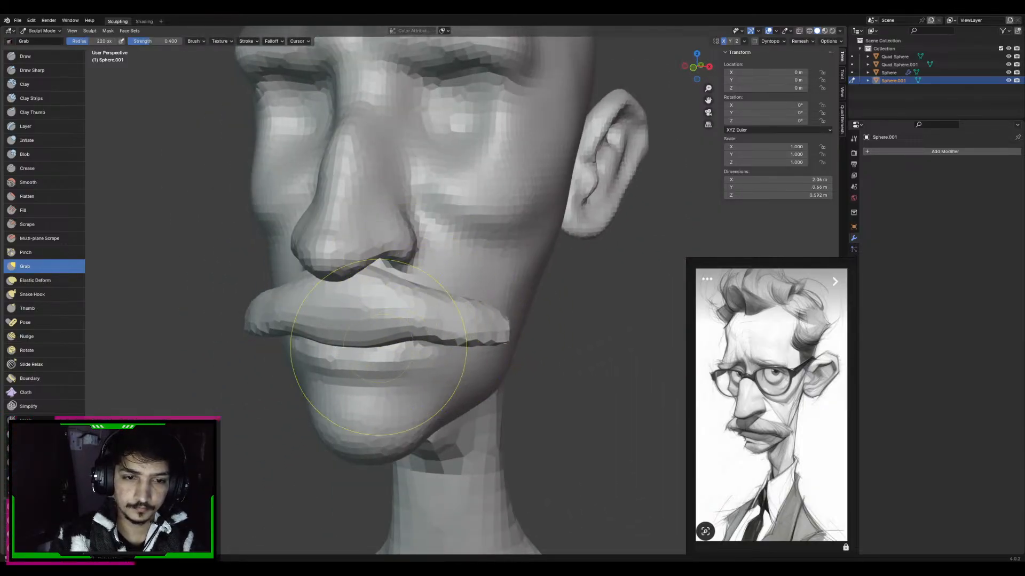
key(f)
click(396, 355)
drag(348, 347, 347, 339)
middle_drag(369, 342, 362, 340)
scroll(363, 340, down, 3)
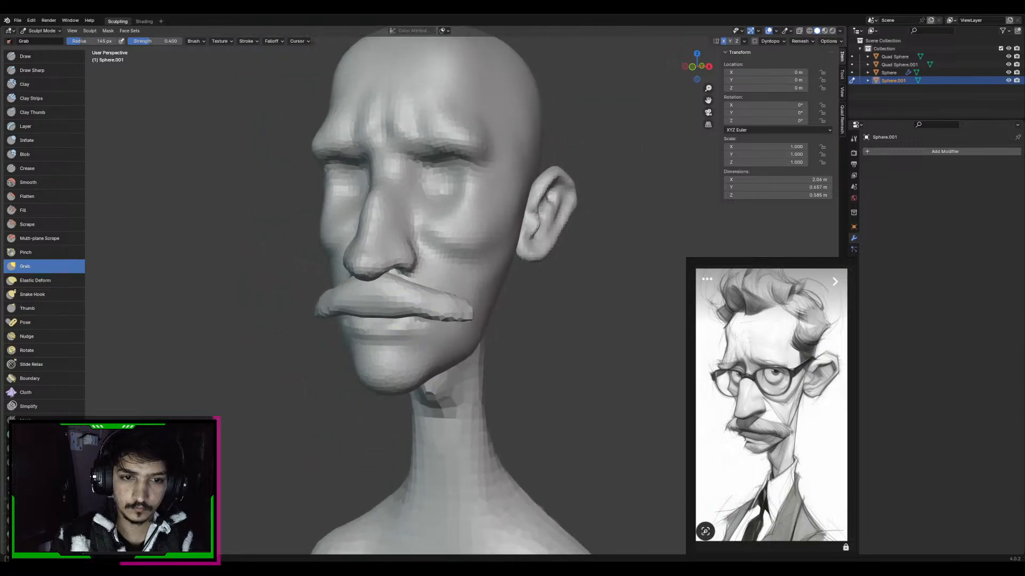
Extend and fill out the moustache's outer ends with Grab and Draw strokes
scroll(463, 303, up, 2)
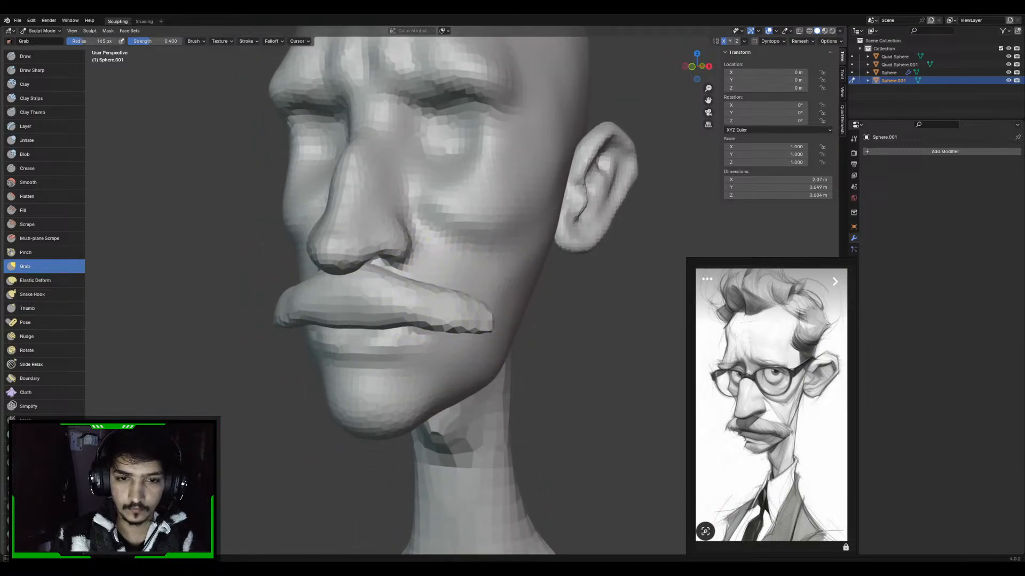
key(f)
drag(464, 309, 488, 306)
click(515, 320)
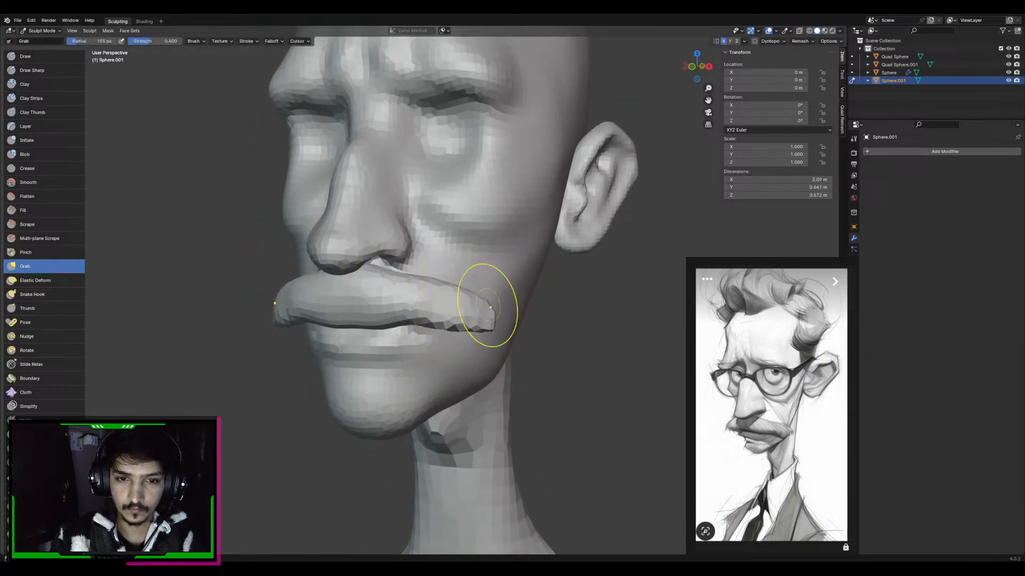
key(x)
mouse_move(470, 305)
middle_down()
mouse_move(480, 306)
mouse_move(461, 305)
mouse_move(518, 297)
middle_up()
key(g)
key(f)
click(553, 302)
key(f)
click(443, 280)
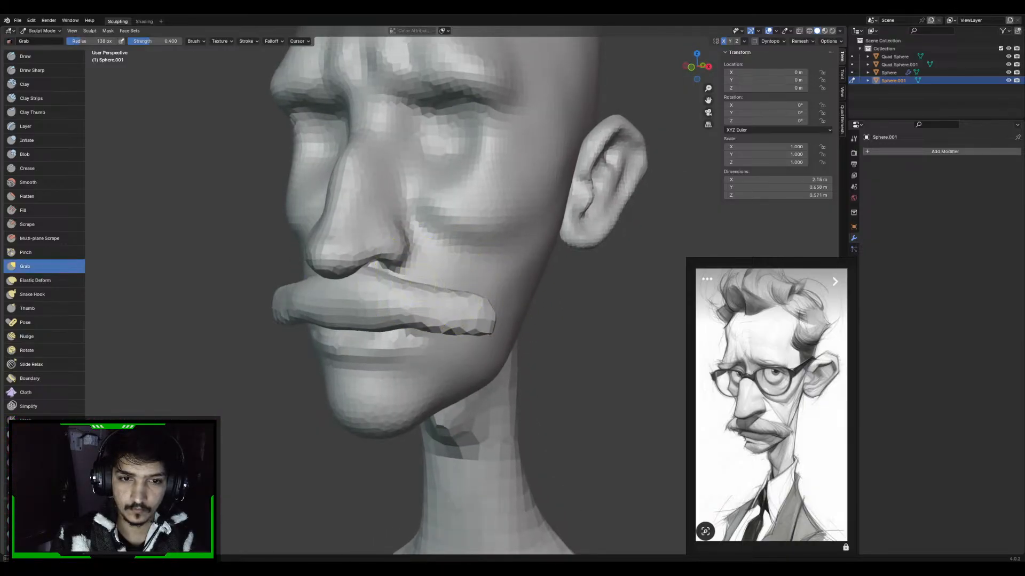
Add a level 1 subdivision surface to the moustache and switch sculpting to the head mesh
key(ctrl+1)
key(alt+q)
key(f)
click(531, 278)
Nudge the underside of the nose with small Grab strokes
mouse_move(406, 275)
alt+middle_down()
mouse_move(352, 268)
mouse_move(393, 265)
mouse_move(358, 258)
alt+middle_up()
key(f)
click(328, 258)
drag(321, 259, 326, 262)
key(f)
click(427, 353)
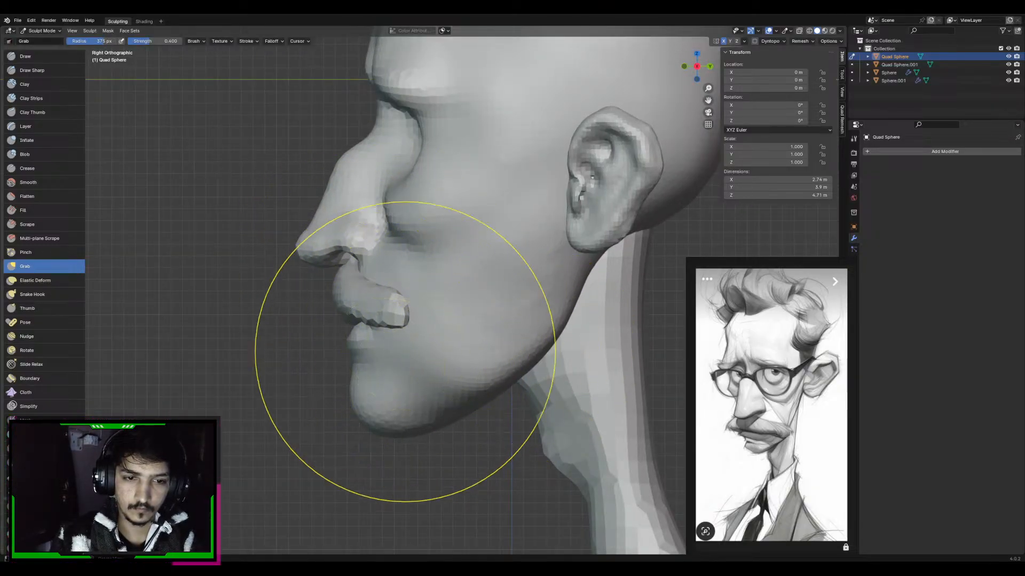
Reshape the mouth and chin profile in the right side view with a large Grab brush
key(f)
click(386, 347)
drag(386, 347, 372, 391)
key(f)
click(352, 369)
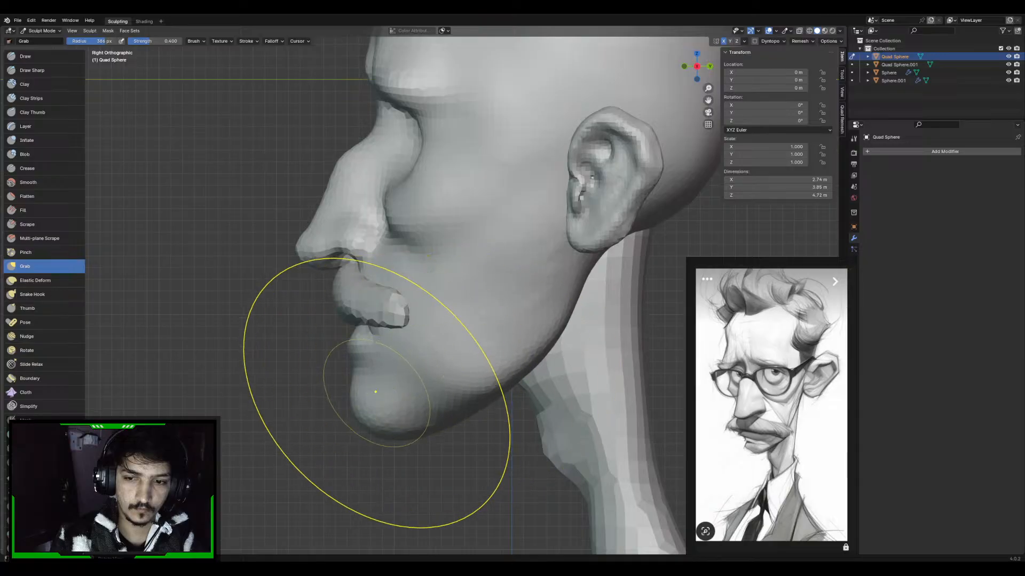
key(f)
click(341, 398)
Reshape the chin and jawline with large Grab strokes in the side and front views, undoing the stray stroke
key(f)
click(435, 407)
mouse_move(434, 407)
middle_down()
mouse_move(495, 404)
mouse_move(474, 362)
middle_up()
drag(474, 361, 466, 374)
key(ctrl+z)
middle_drag(486, 349, 527, 372)
key(f)
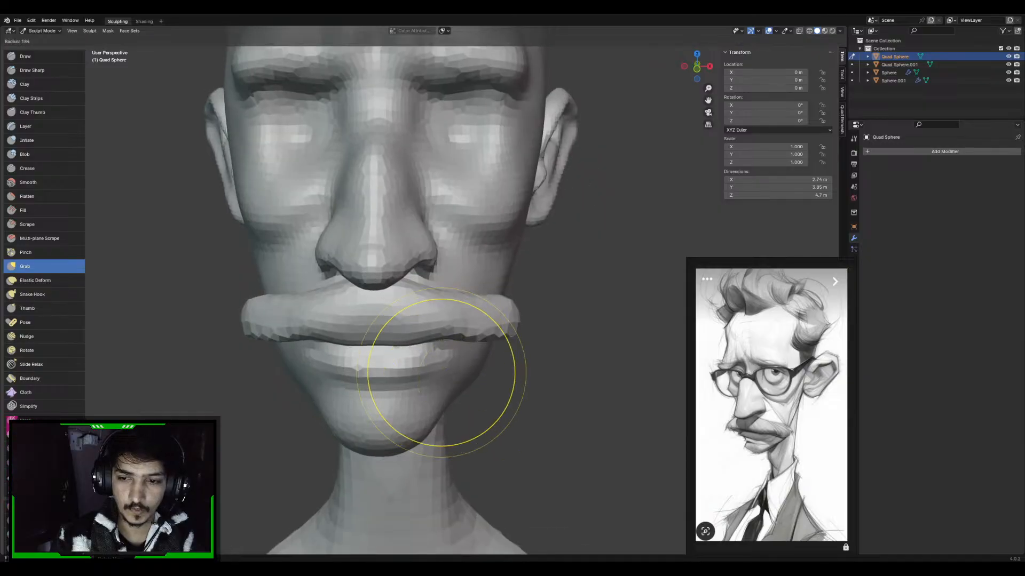
click(509, 372)
mouse_move(422, 396)
shift+middle_down()
mouse_move(427, 353)
mouse_move(420, 367)
mouse_move(407, 356)
mouse_move(340, 365)
shift+middle_up()
Try to reshape the jaw edge beside the chin with a 173 px Grab brush, then undo the attempt
key(d)
key(ctrl+z)
key(f)
click(566, 326)
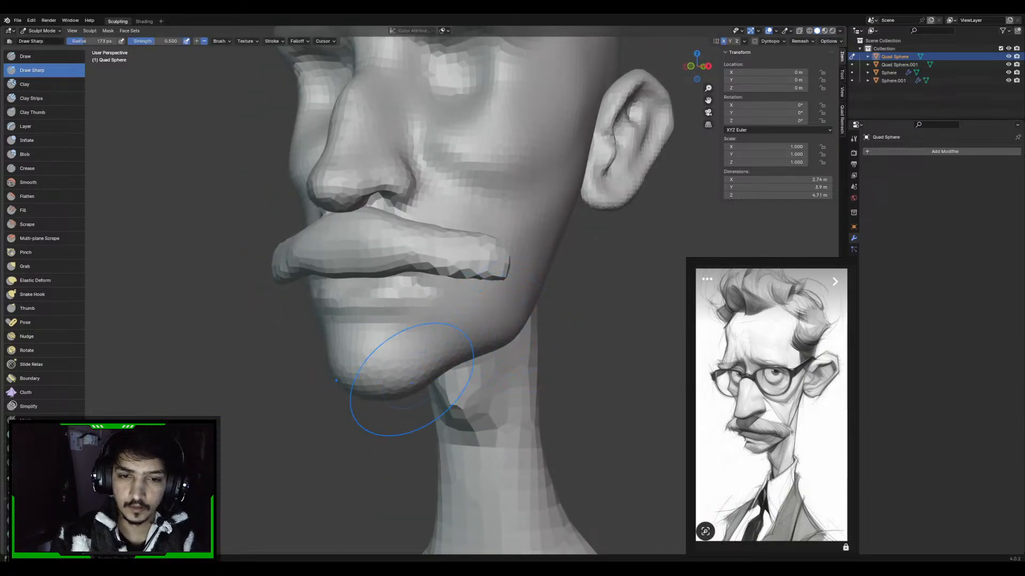
key(g)
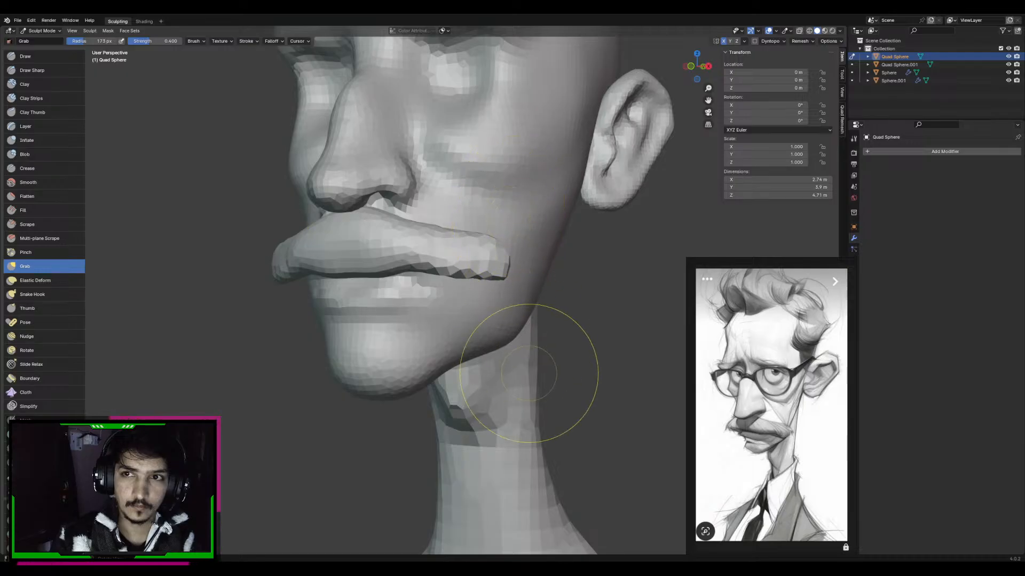
drag(411, 347, 455, 338)
key(ctrl+z)
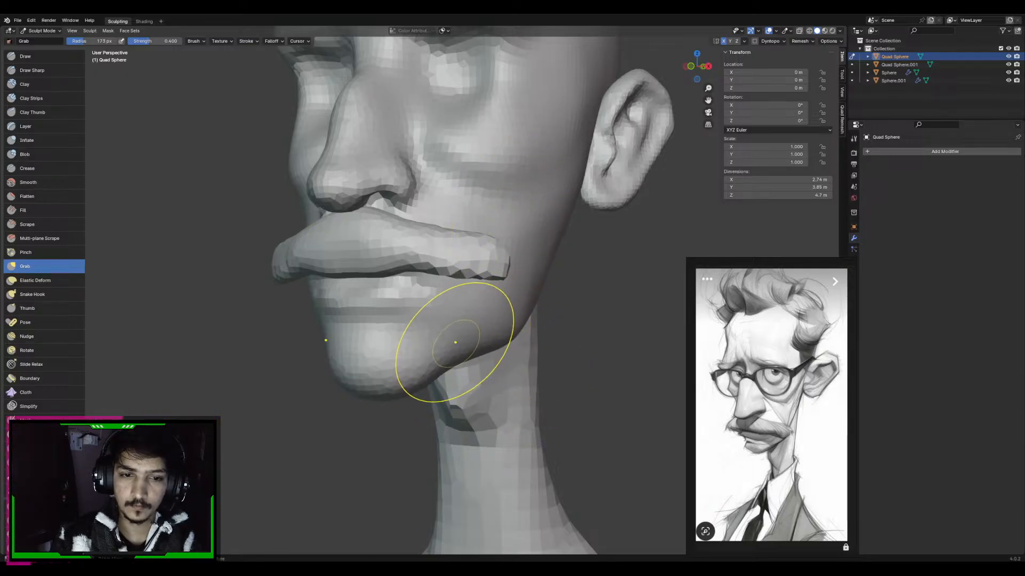
key(ctrl+z)
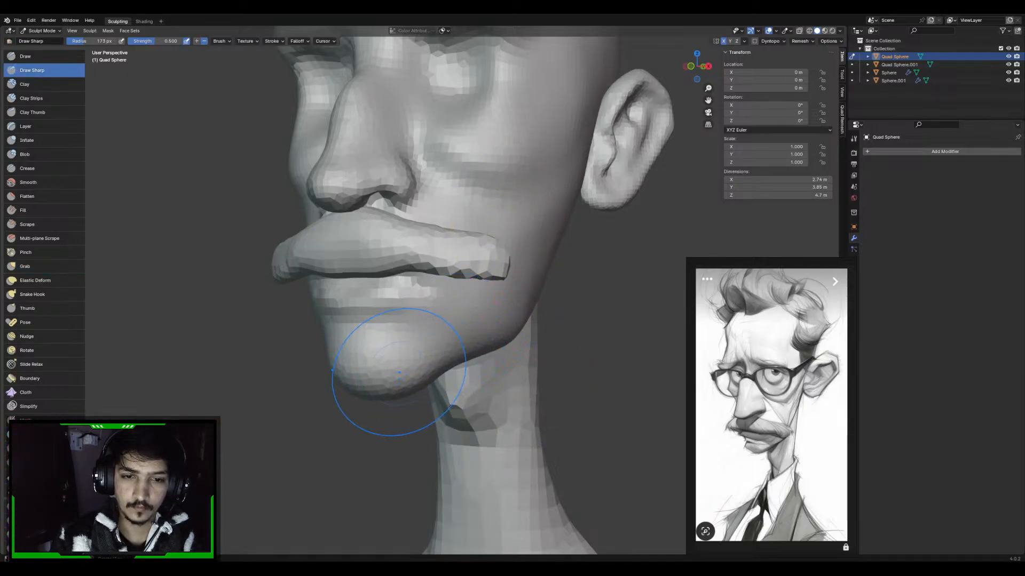
Define the front and lower edge of the chin with Draw Sharp strokes, reducing the brush radius to 90 px
middle_drag(630, 185, 603, 183)
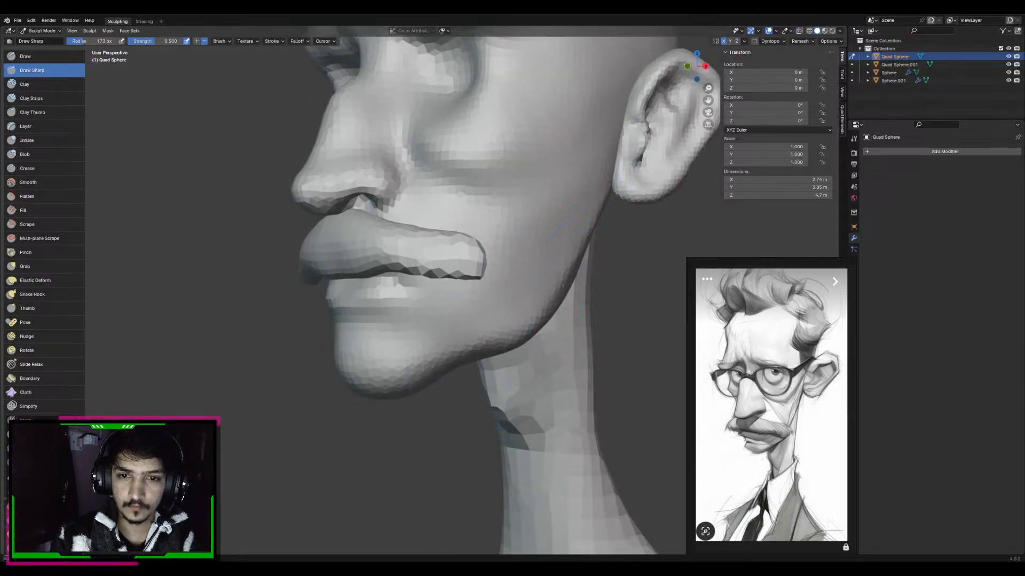
mouse_move(398, 334)
middle_down()
mouse_move(374, 347)
mouse_move(389, 368)
middle_up()
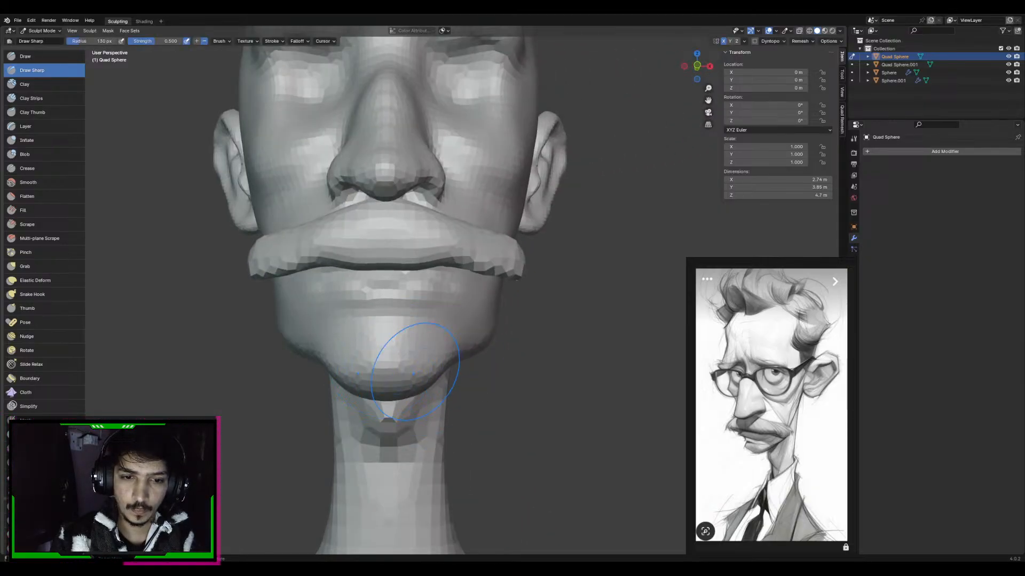
key(f)
click(421, 348)
drag(395, 367, 415, 357)
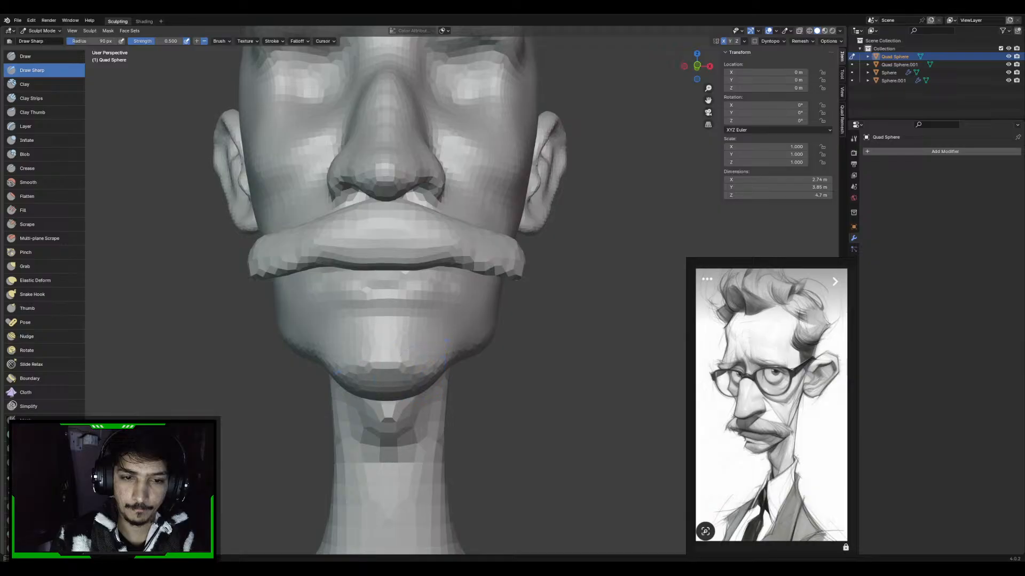
mouse_move(395, 353)
middle_down()
mouse_move(411, 343)
mouse_move(409, 321)
mouse_move(377, 229)
mouse_move(388, 339)
middle_up()
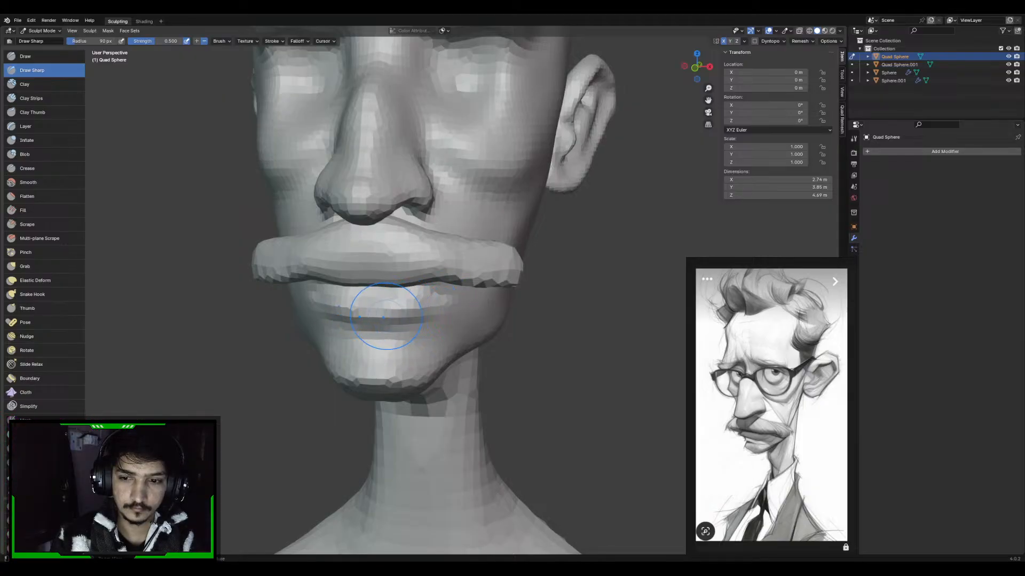
Carve the crease of the mouth below the moustache with Draw Sharp
middle_drag(388, 339, 426, 326)
key(g)
key(d)
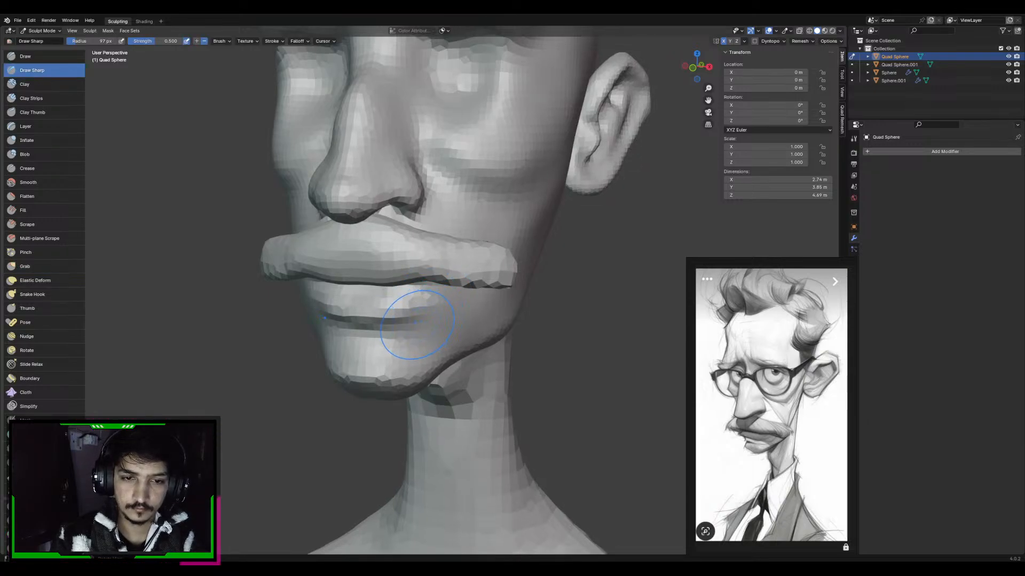
Build up the area around the mouth corners with Draw and deepen the mouth line with a 57 px Draw Sharp brush
key(c)
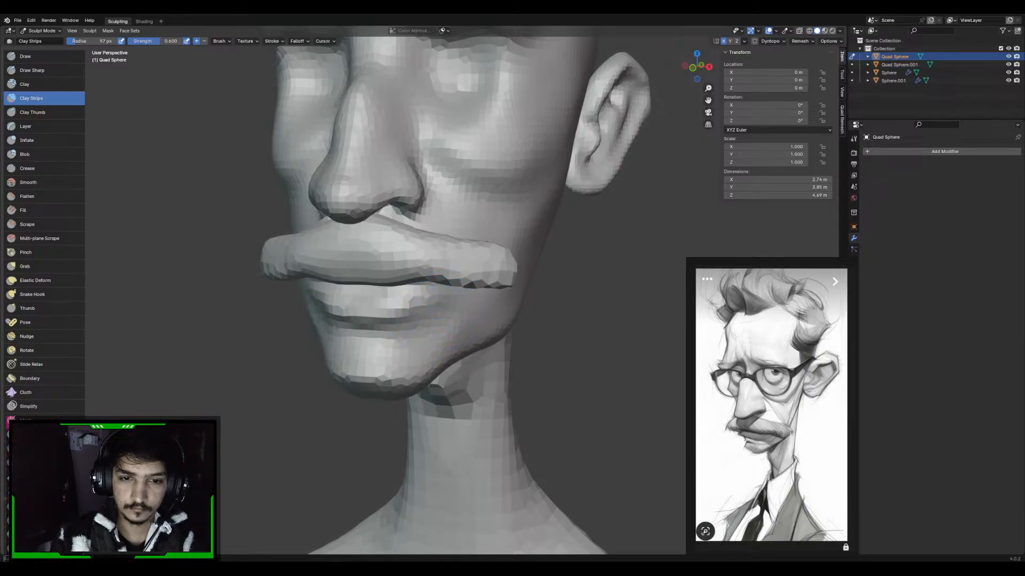
key(v)
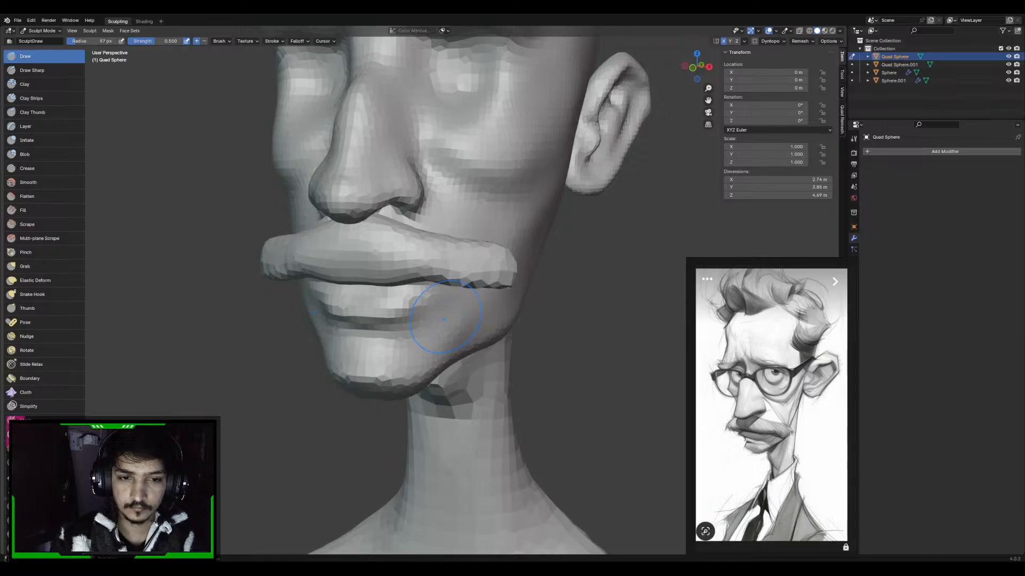
middle_drag(444, 319, 447, 321)
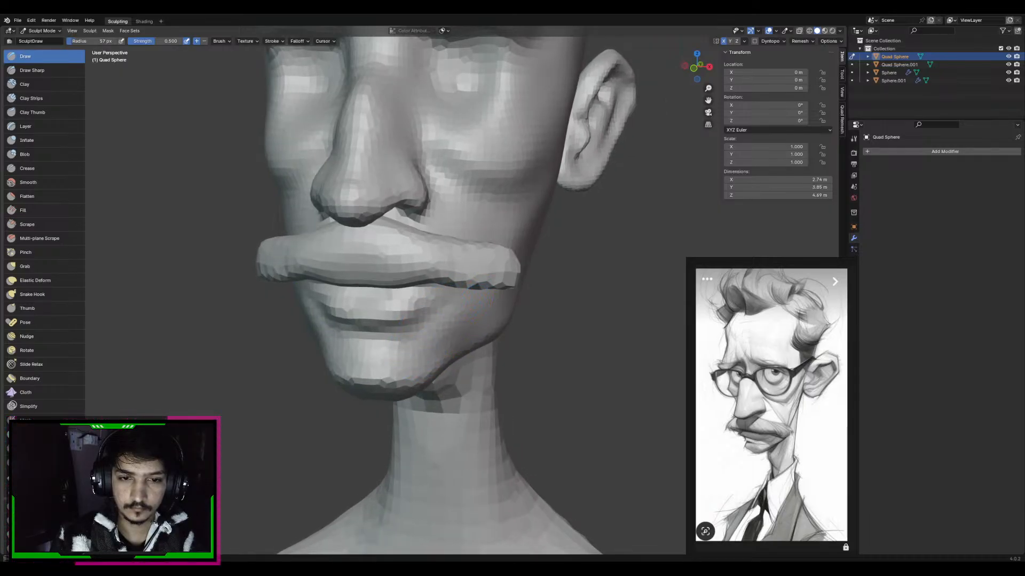
middle_drag(437, 321, 446, 320)
key(2)
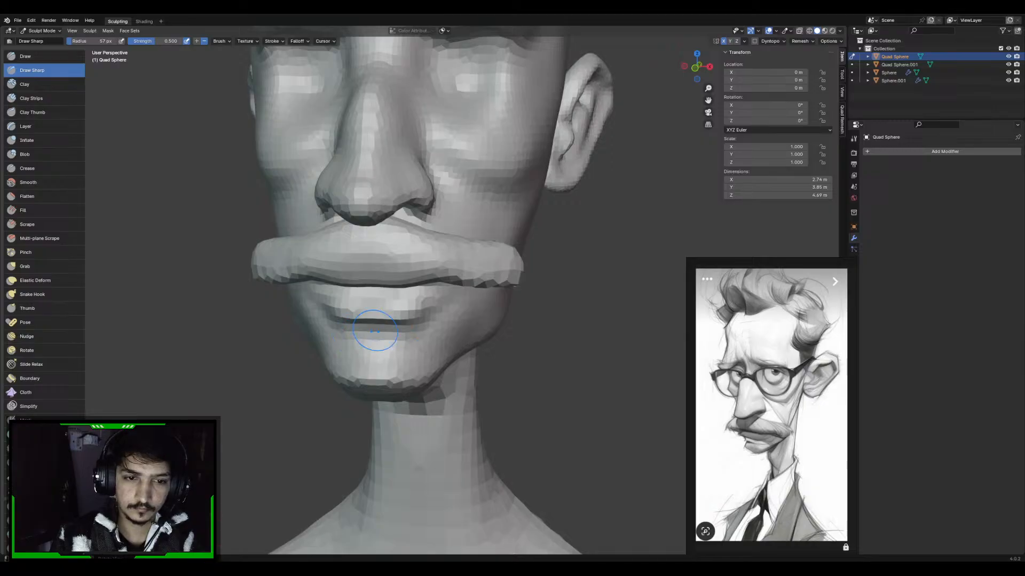
drag(377, 326, 423, 322)
mouse_move(441, 313)
middle_down()
mouse_move(369, 316)
mouse_move(372, 341)
mouse_move(346, 312)
mouse_move(374, 320)
mouse_move(401, 361)
mouse_move(416, 348)
middle_up()
Check the whole bust and add a Multires modifier to the head mesh
scroll(372, 341, down, 3)
scroll(404, 366, down, 2)
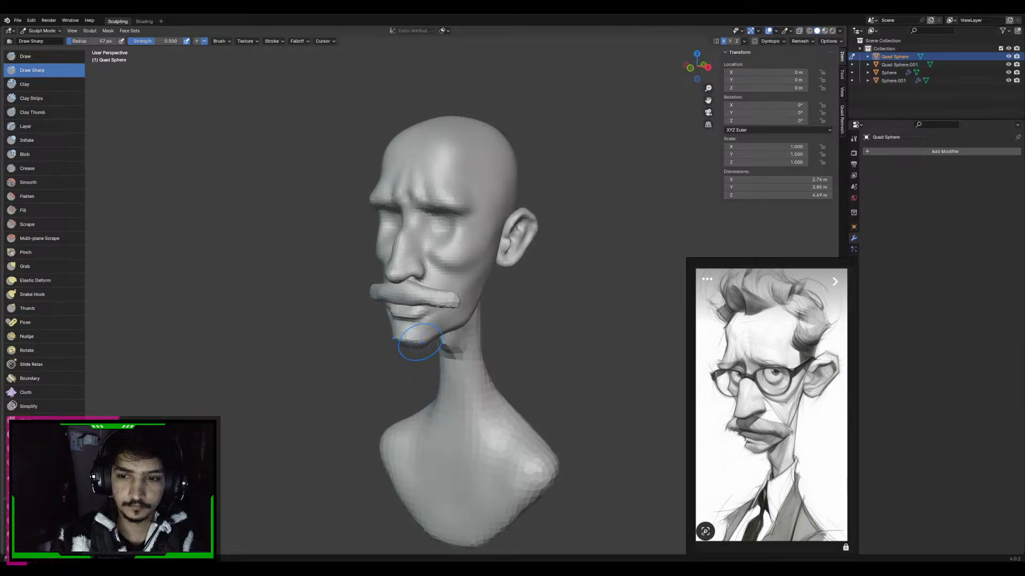
scroll(417, 345, up, 2)
key(alt+1)
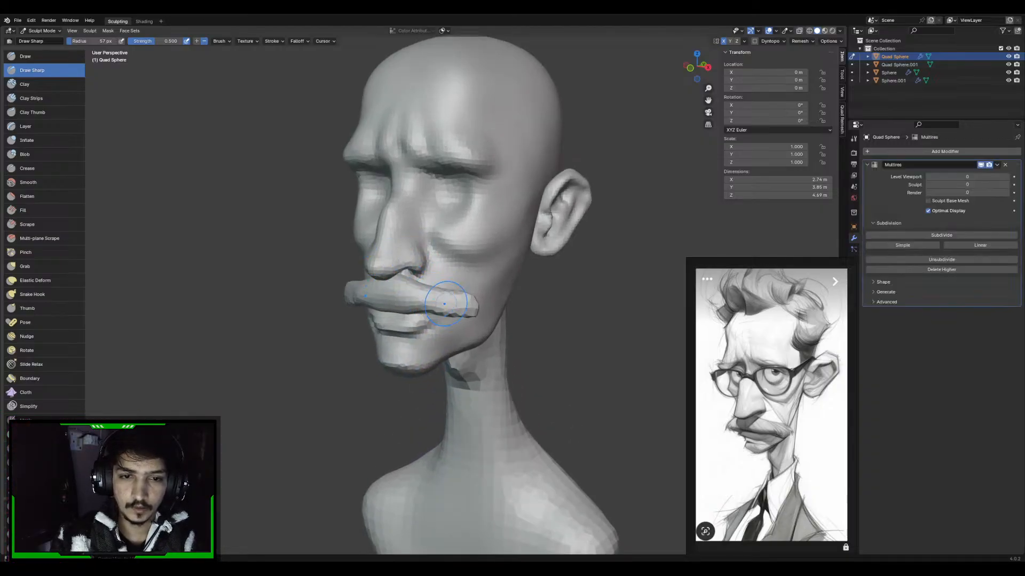
alt+middle_drag(435, 294, 384, 291)
scroll(709, 243, up, 2)
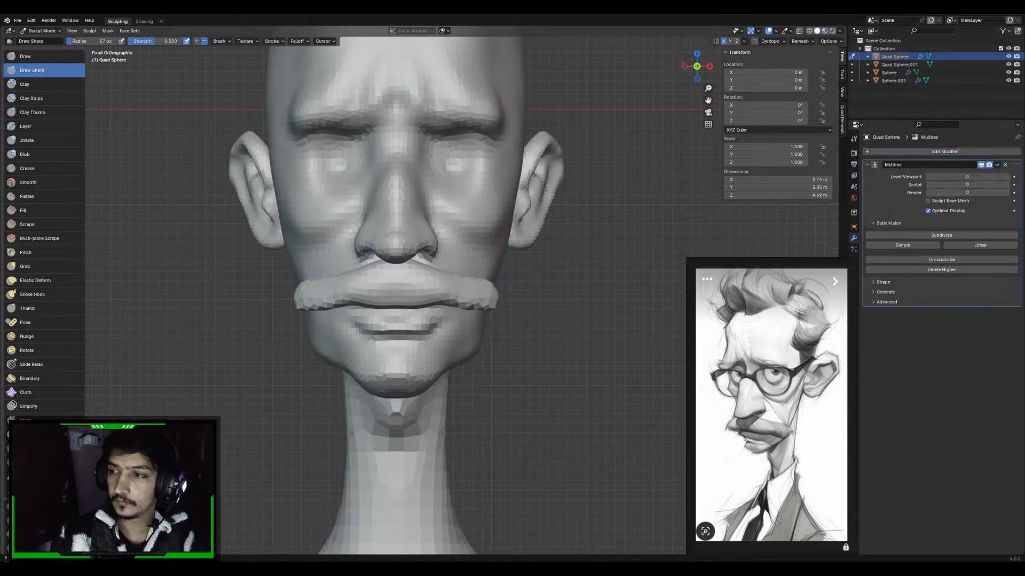
Switch sculpting to the moustache and pull its outer ends down and inward with Grab
mouse_move(498, 233)
alt+middle_down()
mouse_move(432, 234)
mouse_move(498, 233)
alt+middle_up()
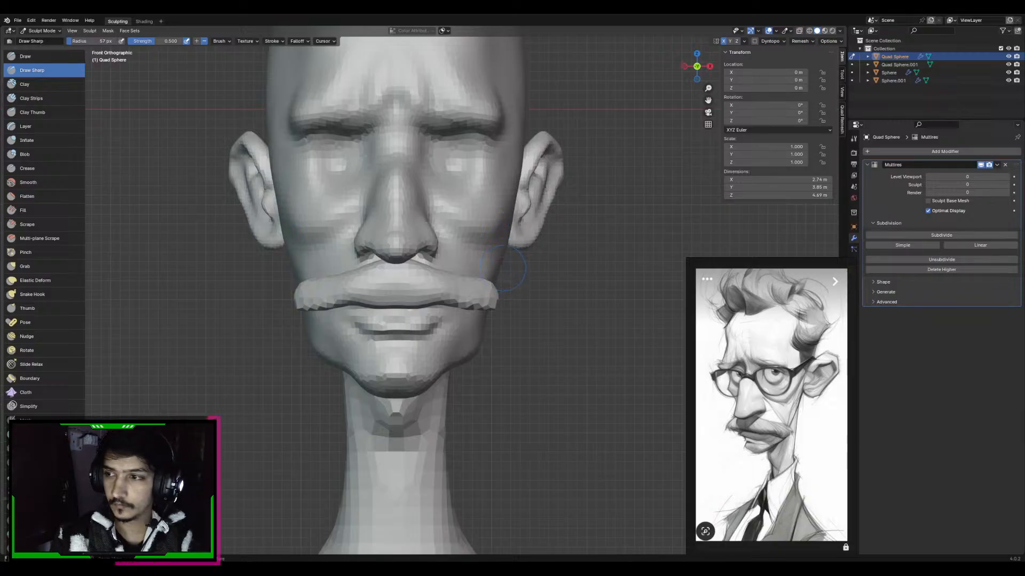
alt+middle_drag(503, 268, 462, 243)
scroll(462, 243, up, 2)
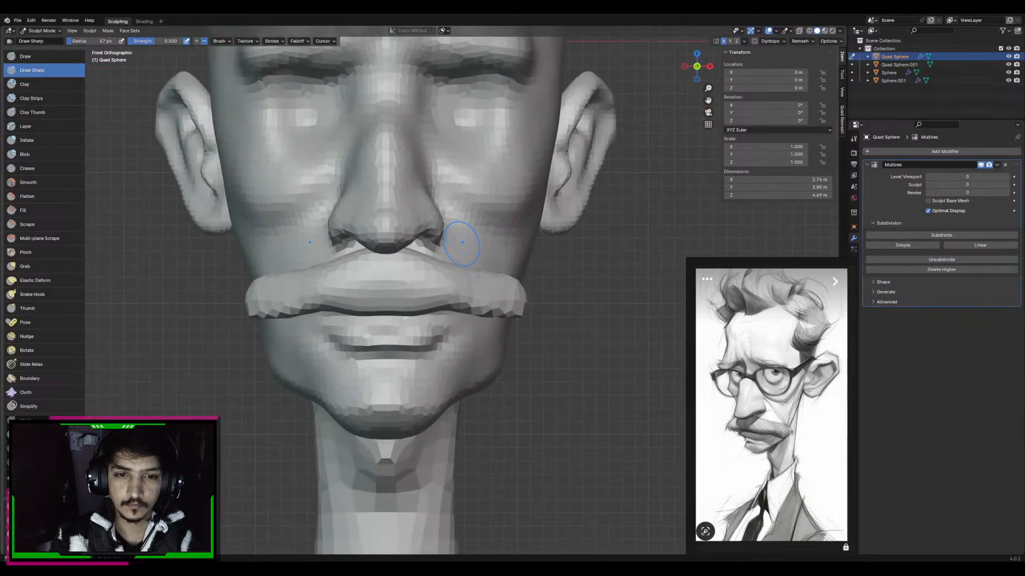
key(g)
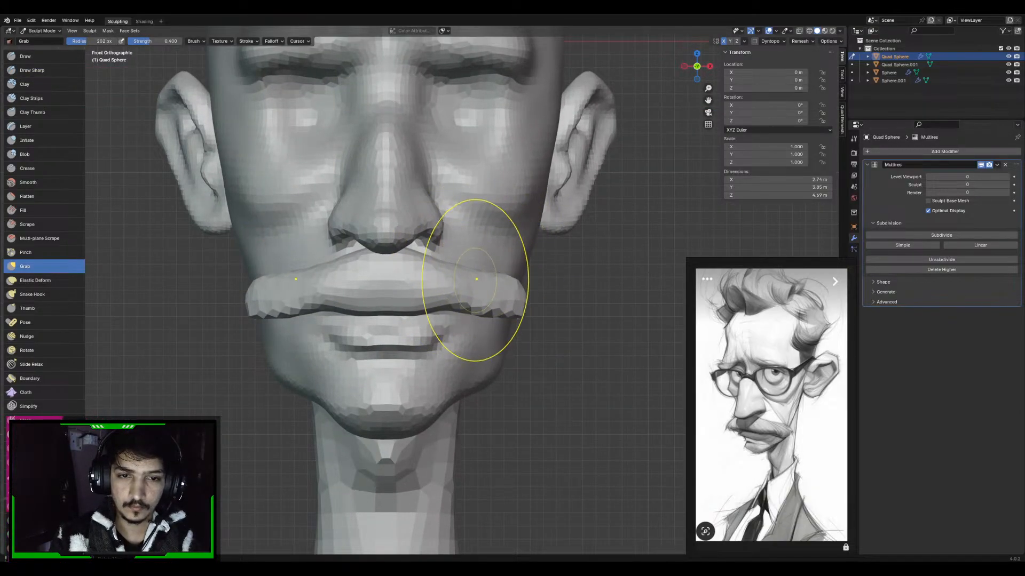
key(alt+q)
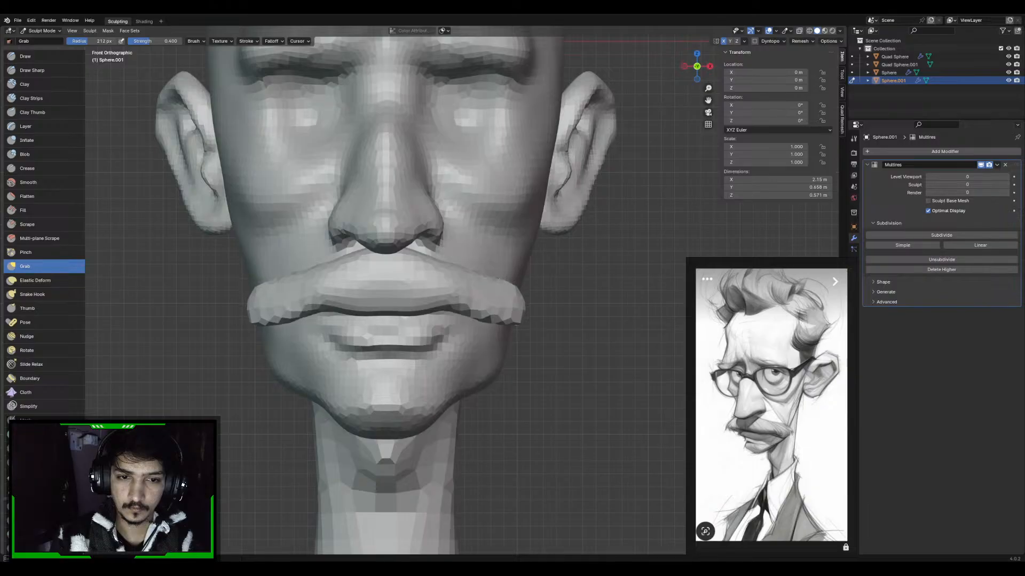
key(alt+q)
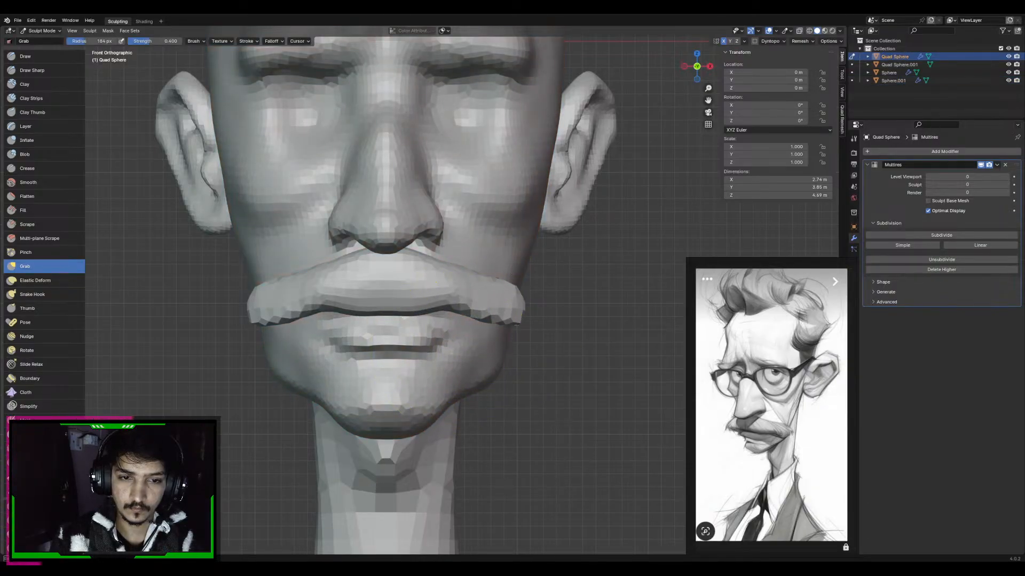
key(alt+q)
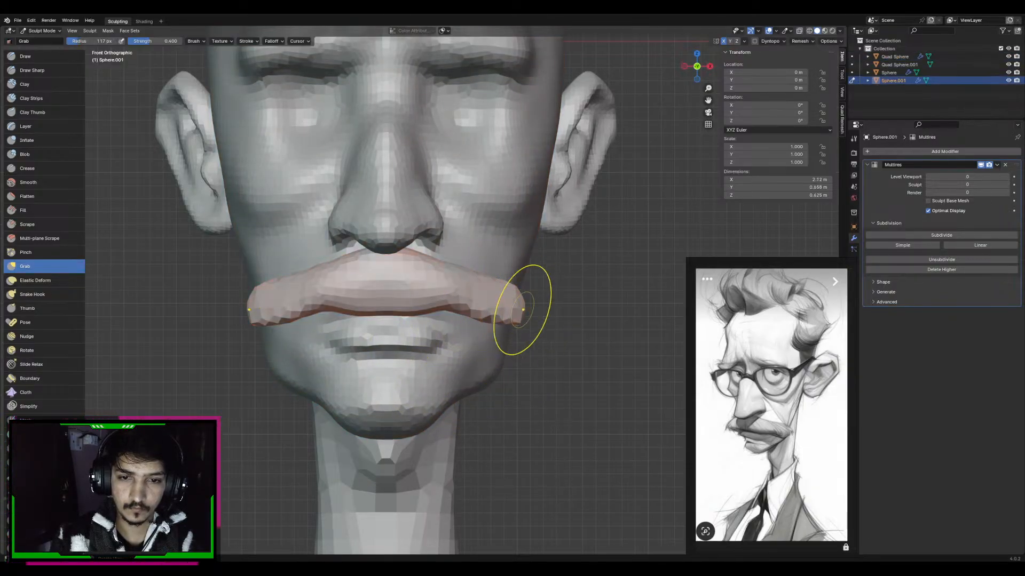
middle_drag(513, 307, 484, 312)
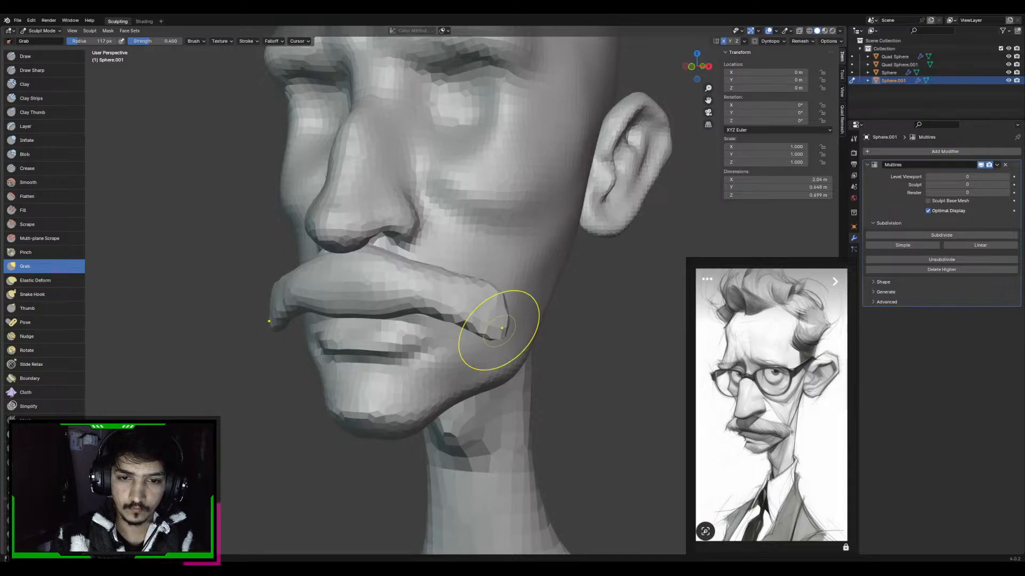
Shape the drooping moustache tips with a smaller Grab brush and thicken them with Draw strokes
key(f)
click(501, 331)
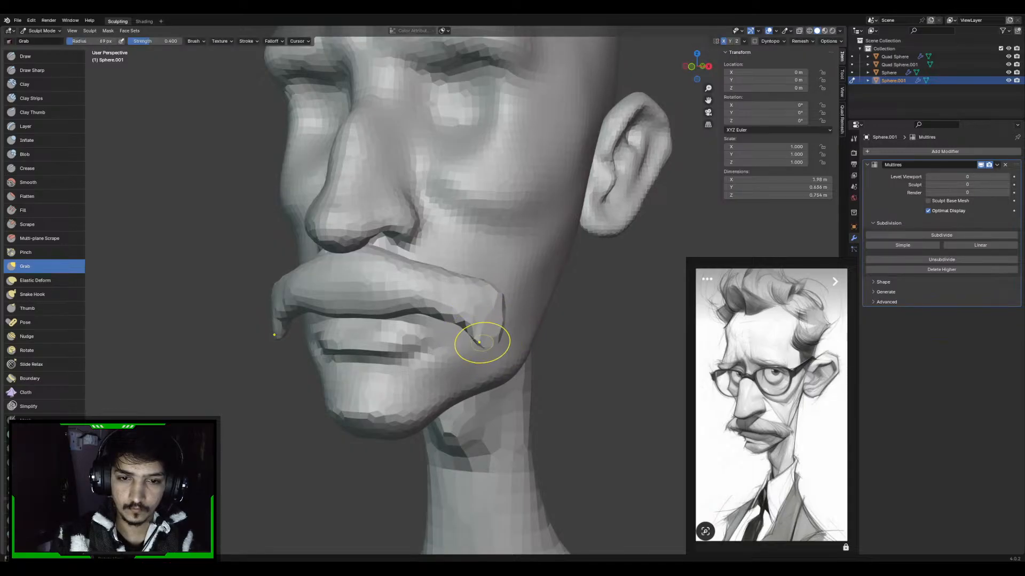
key(x)
middle_drag(487, 318, 475, 310)
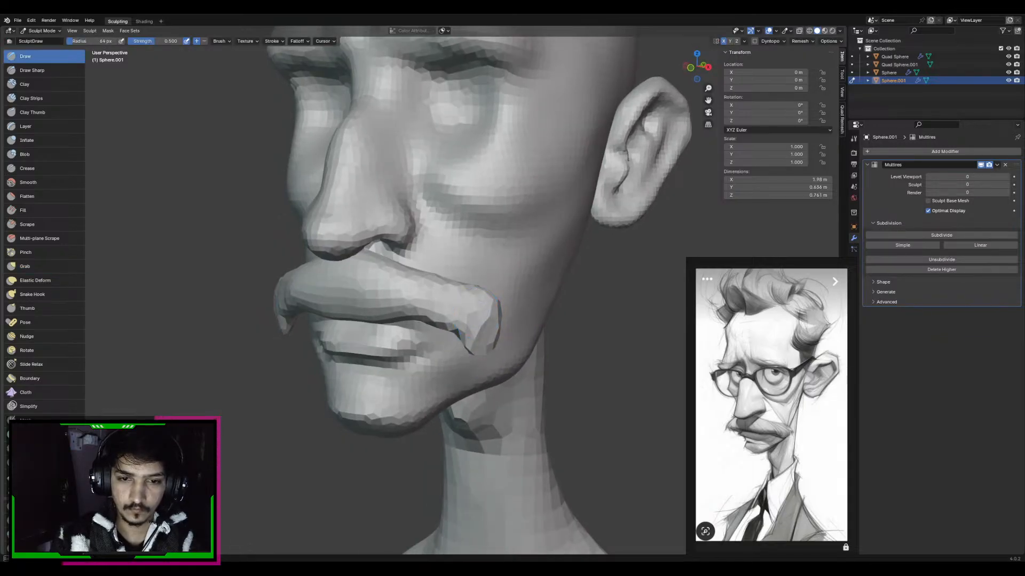
key(ctrl+1)
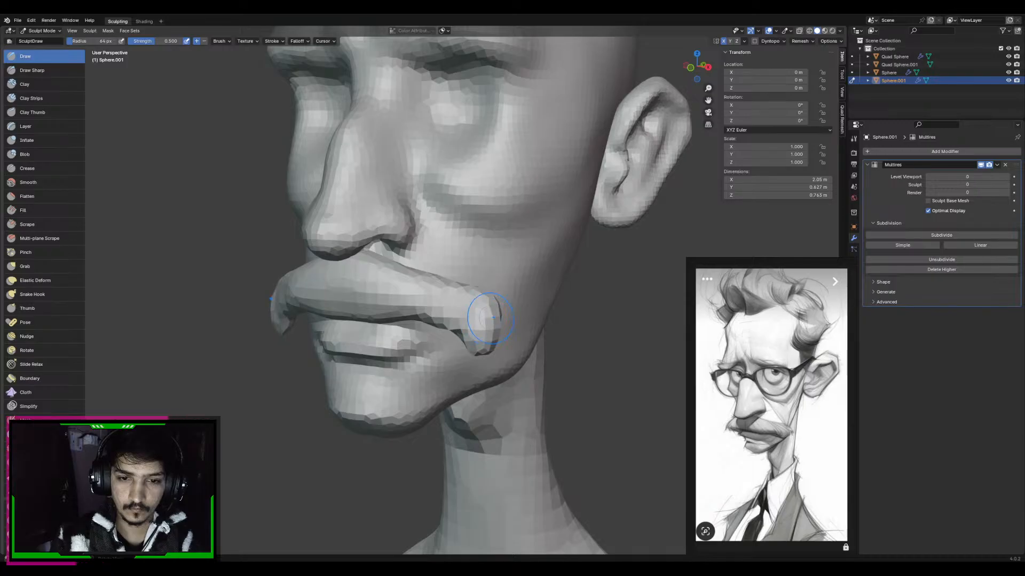
mouse_move(491, 319)
middle_down()
mouse_move(510, 317)
mouse_move(447, 315)
middle_up()
Adjust the moustache's voxel size and remesh it
key(r)
click(534, 304)
key(ctrl+r)
Bend the moustache's outer halves into a smoother downward curve with Grab and set the Draw Sharp radius to 92 px
key(g)
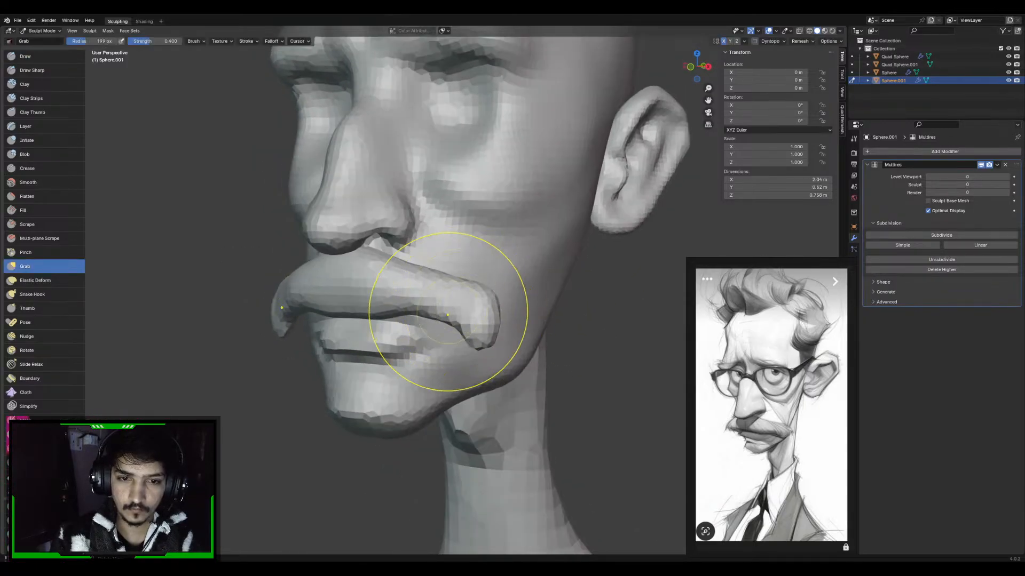
mouse_move(449, 312)
mouse_down()
mouse_move(443, 332)
mouse_move(471, 323)
mouse_up()
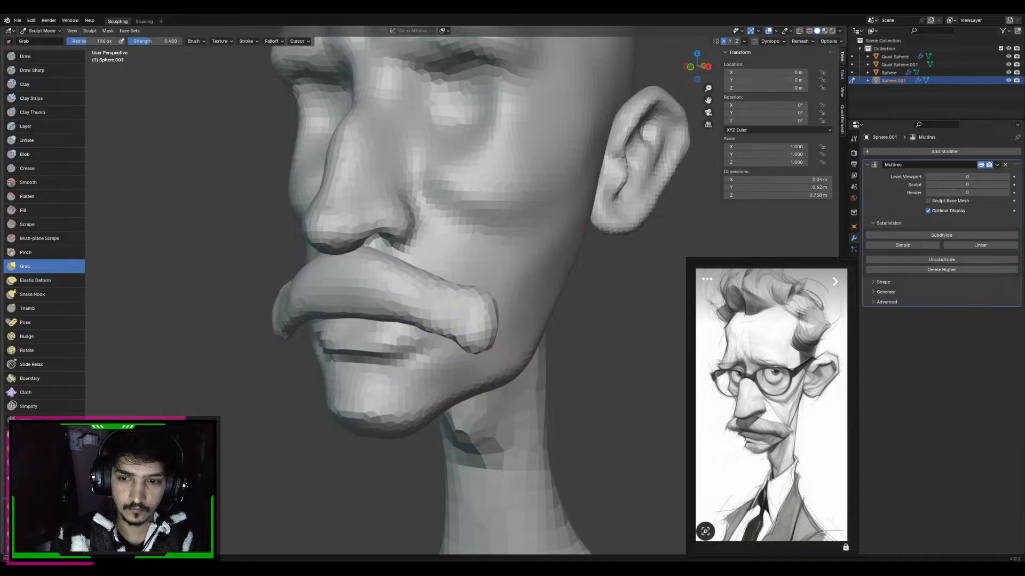
middle_drag(443, 331, 433, 233)
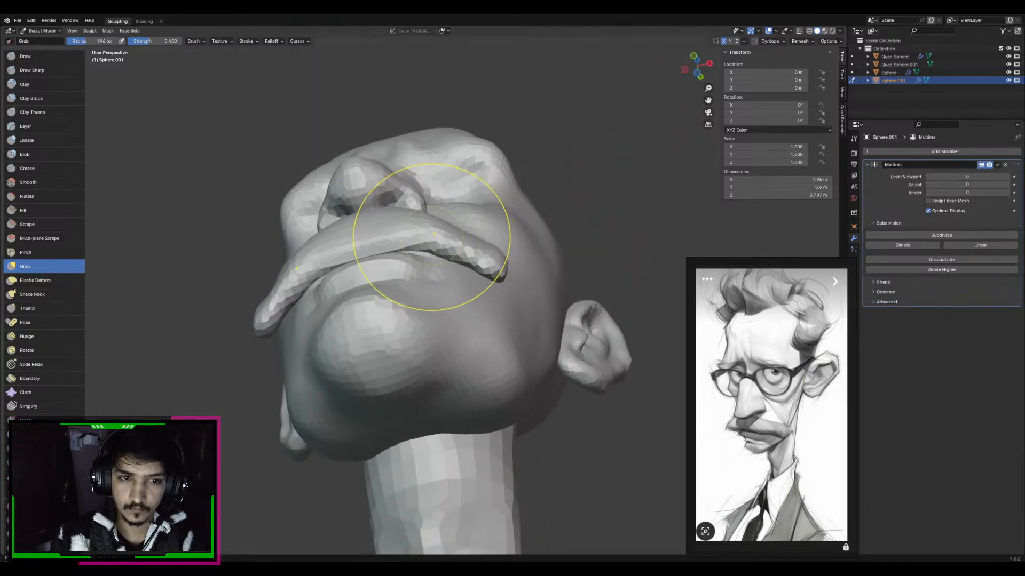
key(d)
key(f)
click(326, 268)
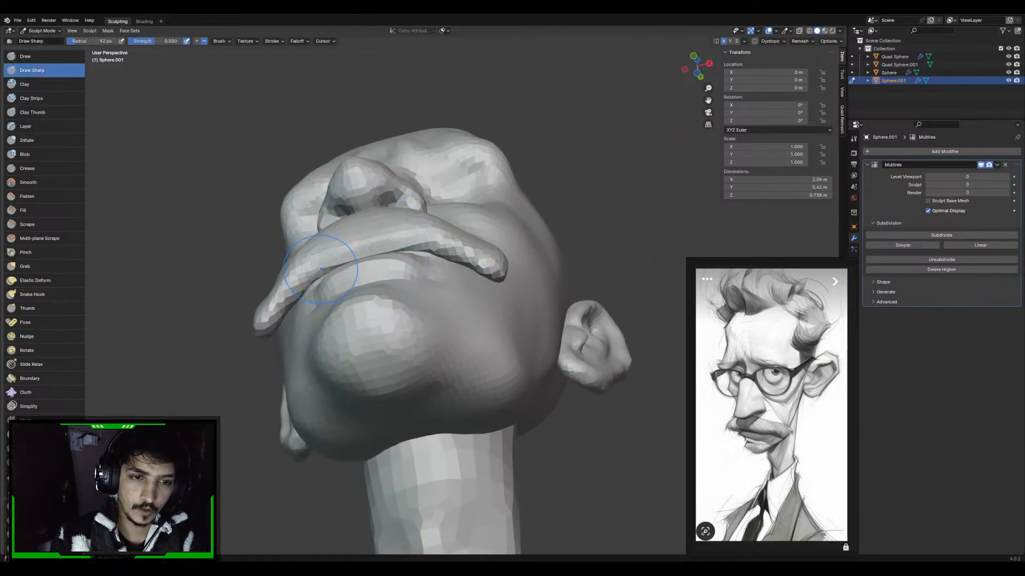
mouse_move(384, 205)
middle_down()
mouse_move(401, 246)
mouse_move(389, 281)
middle_up()
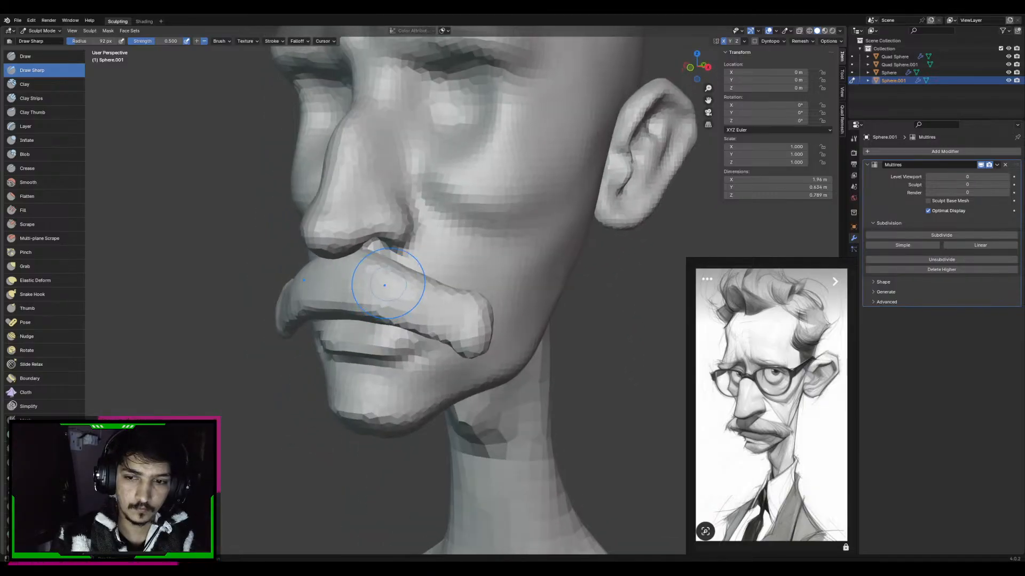
Fit the moustache's outer ends to the curve of the cheek with a 171 px Grab brush from the side
key(g)
drag(466, 311, 471, 298)
mouse_move(491, 312)
middle_down()
mouse_move(424, 296)
mouse_move(409, 377)
middle_up()
key(f)
click(426, 375)
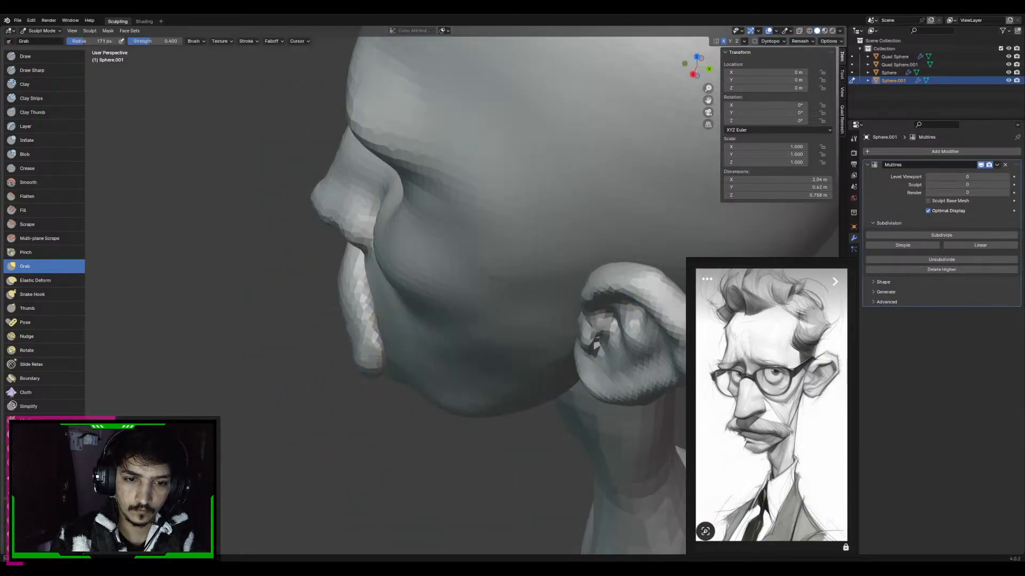
drag(371, 370, 389, 362)
middle_drag(372, 365, 439, 312)
Refine the moustache's side profile and tips from several angles, reducing the Grab radius to 90 px
key(f)
click(439, 309)
drag(440, 309, 453, 315)
middle_drag(453, 315, 485, 369)
key(f)
click(470, 369)
drag(475, 341, 494, 332)
middle_drag(493, 332, 467, 317)
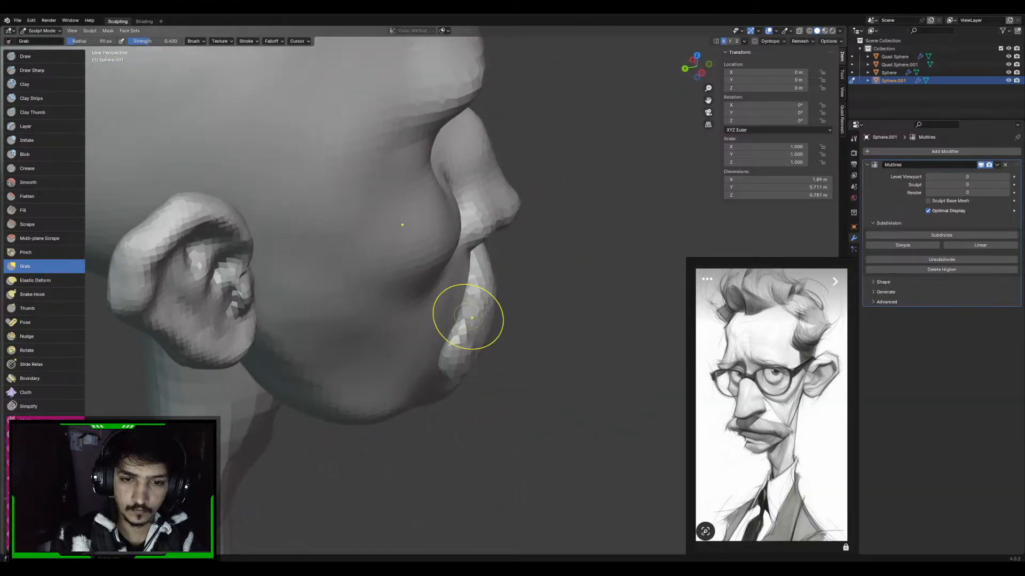
drag(467, 317, 486, 312)
middle_drag(508, 306, 409, 281)
middle_drag(508, 288, 493, 292)
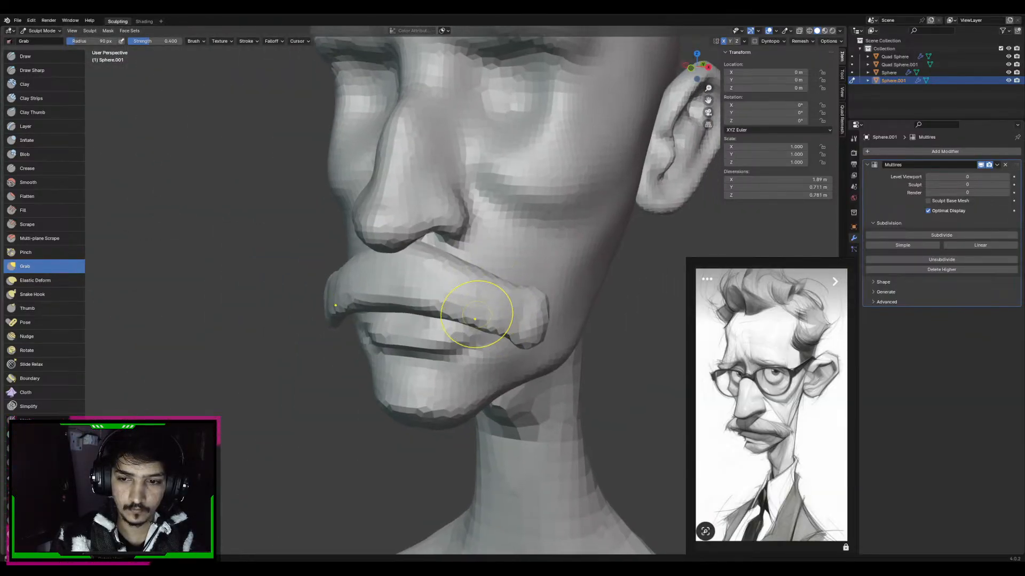
Reshape the moustache's outer half from a three-quarter view with Grab strokes, starting from a 90 px radius
drag(479, 315, 464, 301)
middle_drag(465, 302, 402, 297)
drag(443, 331, 427, 321)
key(f)
click(456, 268)
middle_drag(456, 269, 429, 235)
Pull the moustache's side profile into a smoother drooping curve along the cheek with a 127 px Grab brush
drag(366, 243, 372, 259)
key(f)
click(375, 264)
middle_drag(372, 259, 401, 289)
key(f)
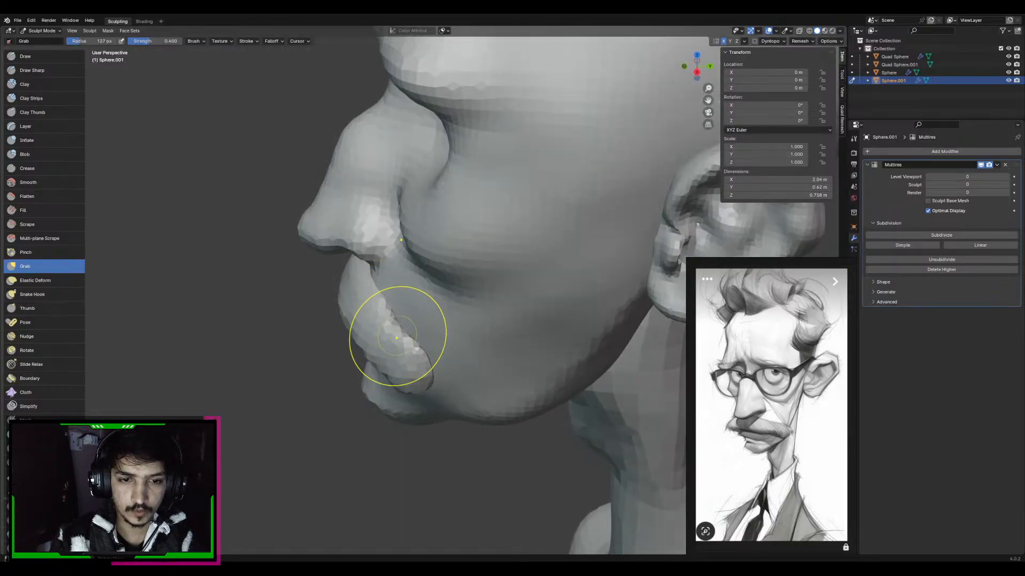
click(447, 335)
middle_drag(410, 331, 388, 352)
mouse_move(388, 355)
mouse_down()
mouse_move(378, 352)
mouse_move(396, 350)
mouse_move(403, 366)
mouse_move(402, 352)
mouse_move(423, 381)
mouse_up()
middle_drag(424, 381, 458, 366)
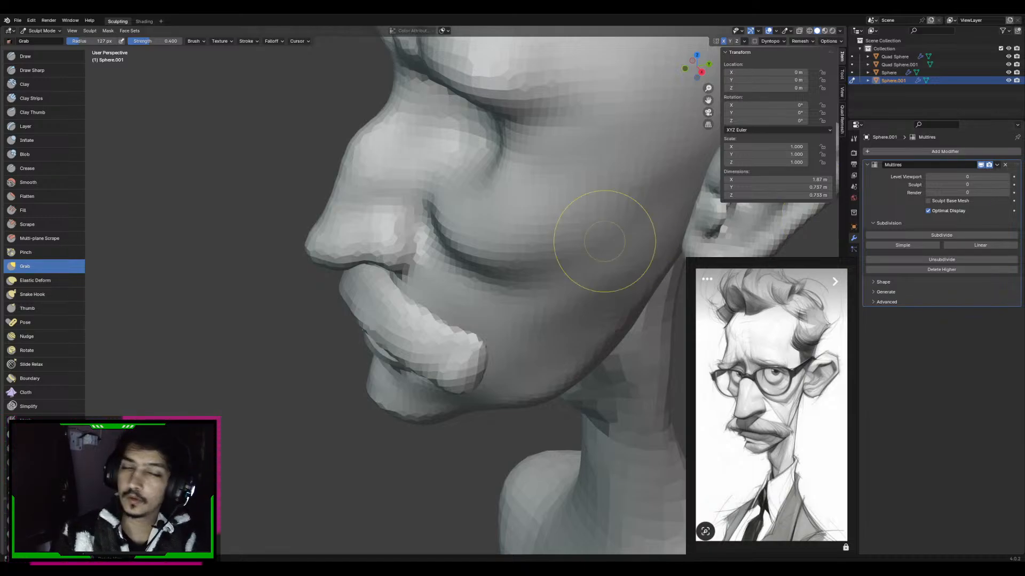
Adjust the moustache's outer ends against the cheeks from the front and from below with an 88 px Grab brush
key(KP_1)
middle_drag(553, 296, 543, 303)
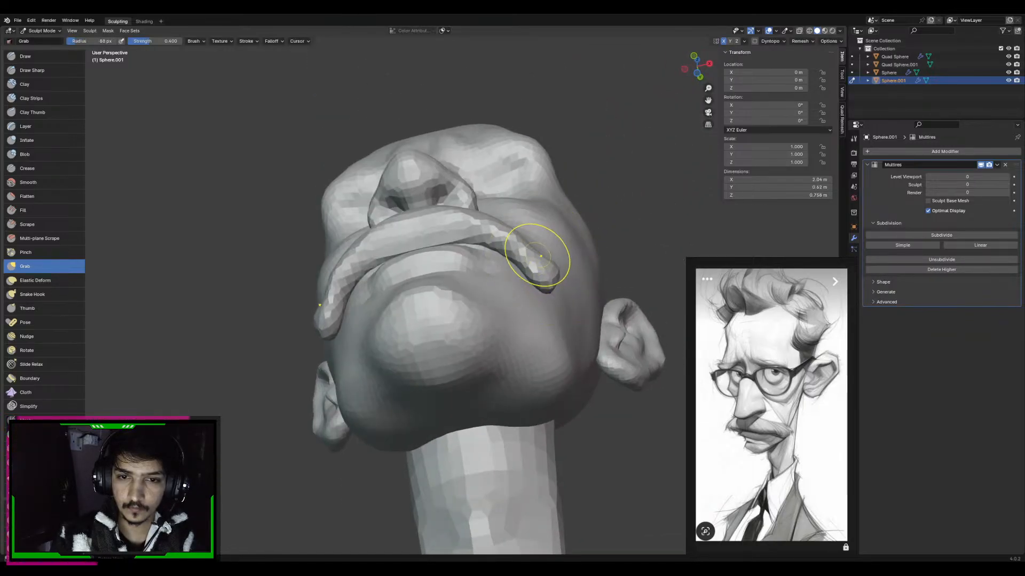
drag(540, 257, 545, 250)
mouse_move(557, 273)
middle_down()
mouse_move(543, 318)
mouse_move(529, 299)
mouse_move(477, 278)
middle_up()
key(f)
click(539, 307)
Shape the moustache's upper middle under the nose with a 140 px Grab brush in side view, then its outer half at 114 px
key(KP_3)
key(f)
click(503, 273)
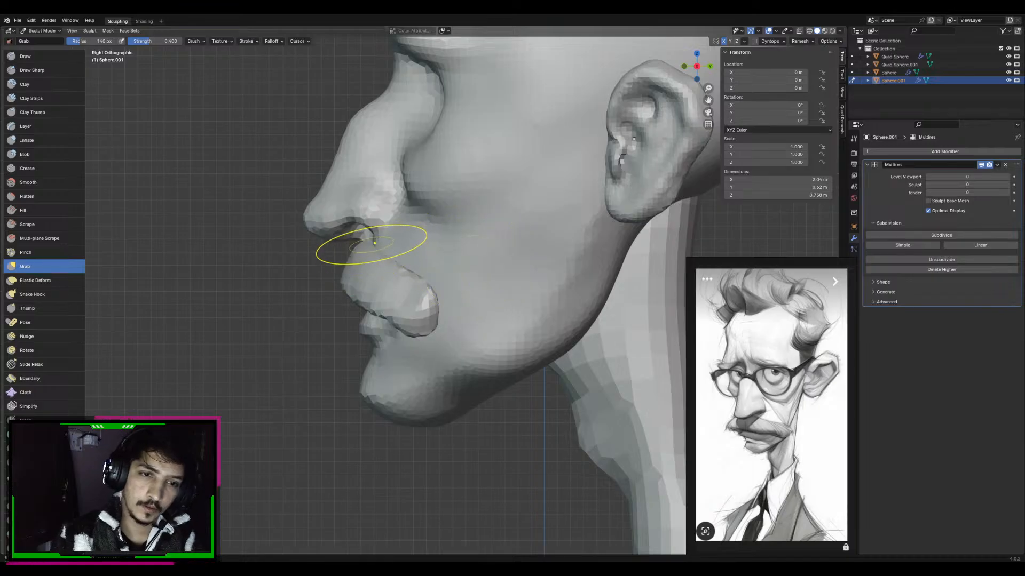
drag(373, 256, 376, 249)
key(f)
middle_drag(374, 252, 501, 256)
click(432, 267)
key(f)
click(508, 257)
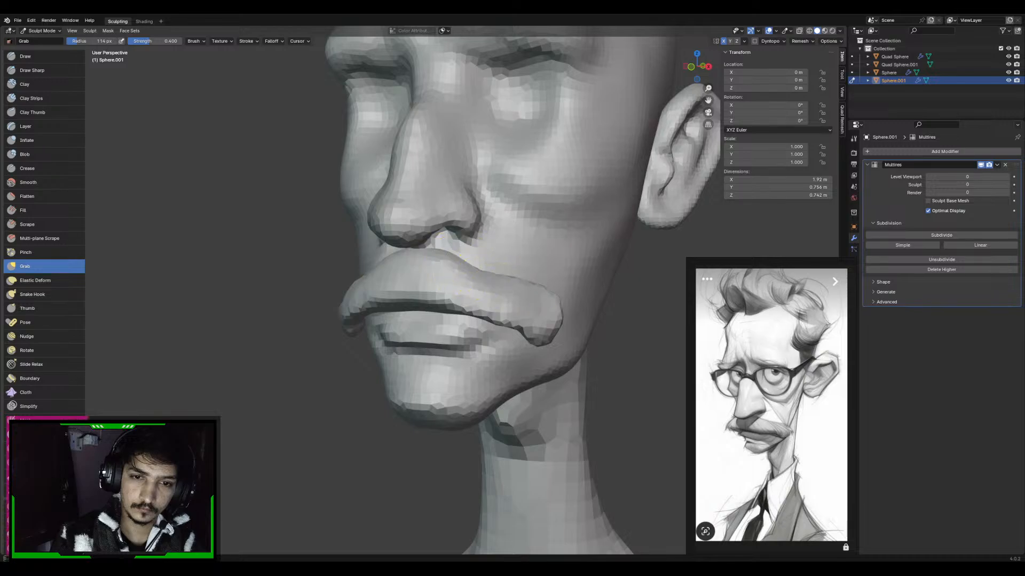
mouse_move(481, 284)
middle_down()
mouse_move(504, 293)
mouse_move(472, 253)
middle_up()
Remesh the moustache at an adjusted voxel size and carve strand grooves across it with a 58 px Draw Sharp brush
key(d)
key(r)
click(481, 280)
key(ctrl+r)
key(f)
click(475, 269)
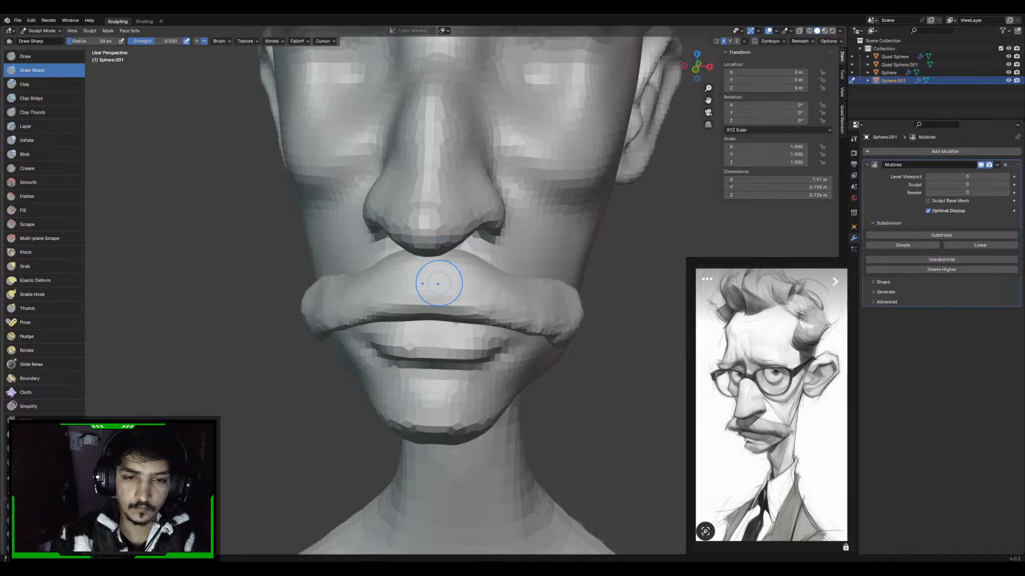
drag(431, 299, 459, 274)
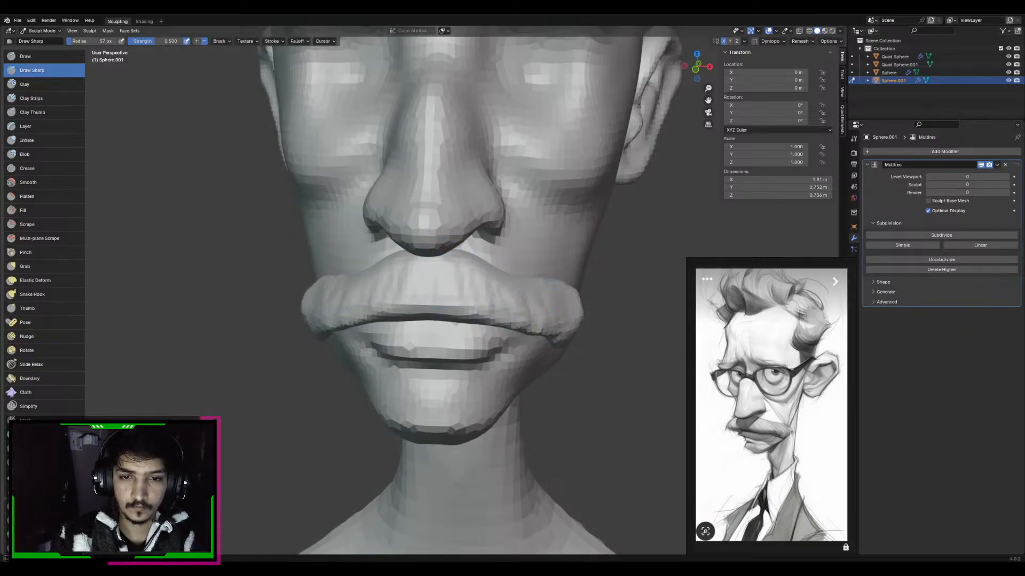
Build up raised hair strands across the moustache with Clay Strips, reducing the brush radius to 44 px
key(c)
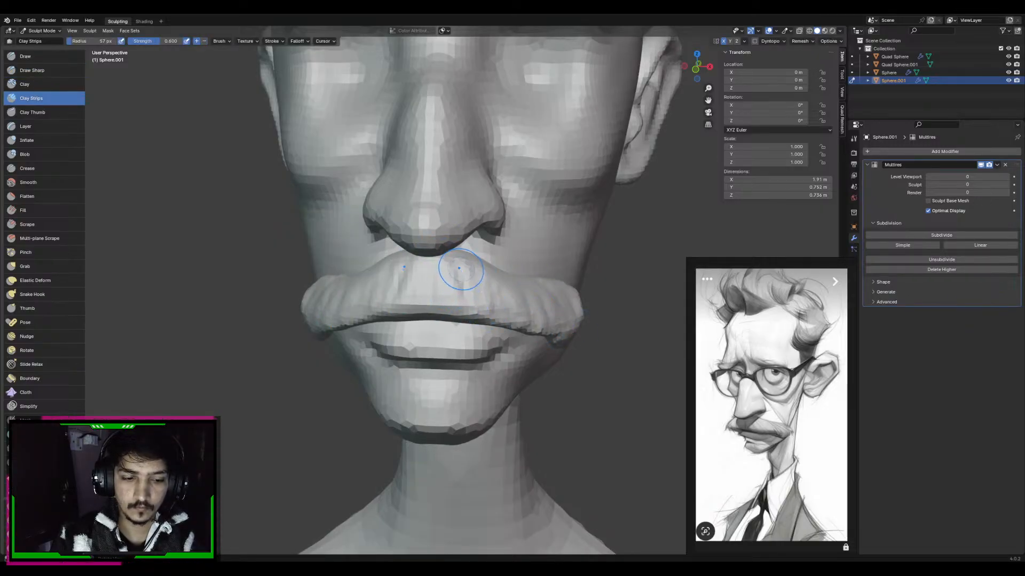
middle_drag(473, 282, 454, 292)
middle_drag(515, 305, 480, 275)
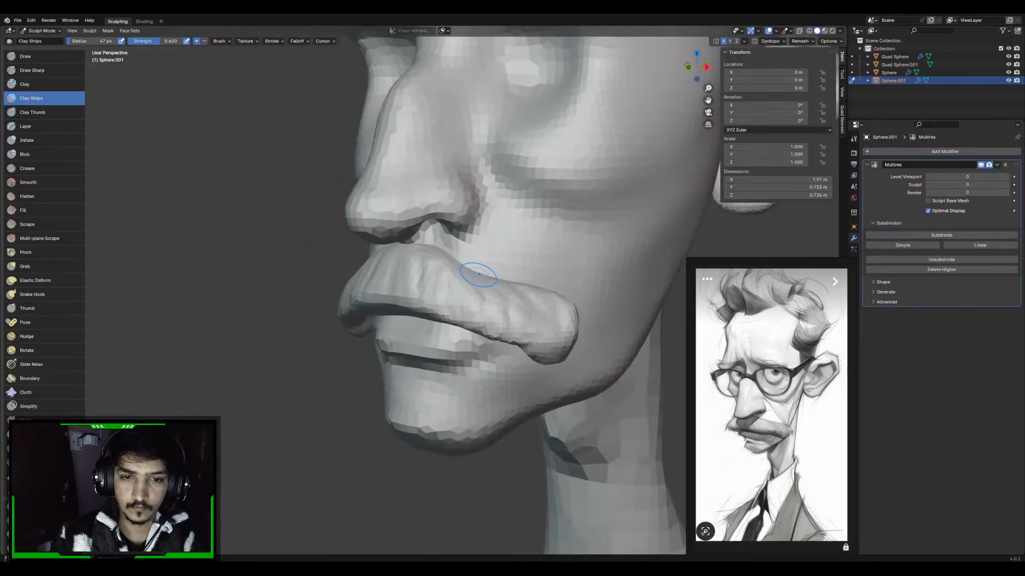
key(f)
click(445, 266)
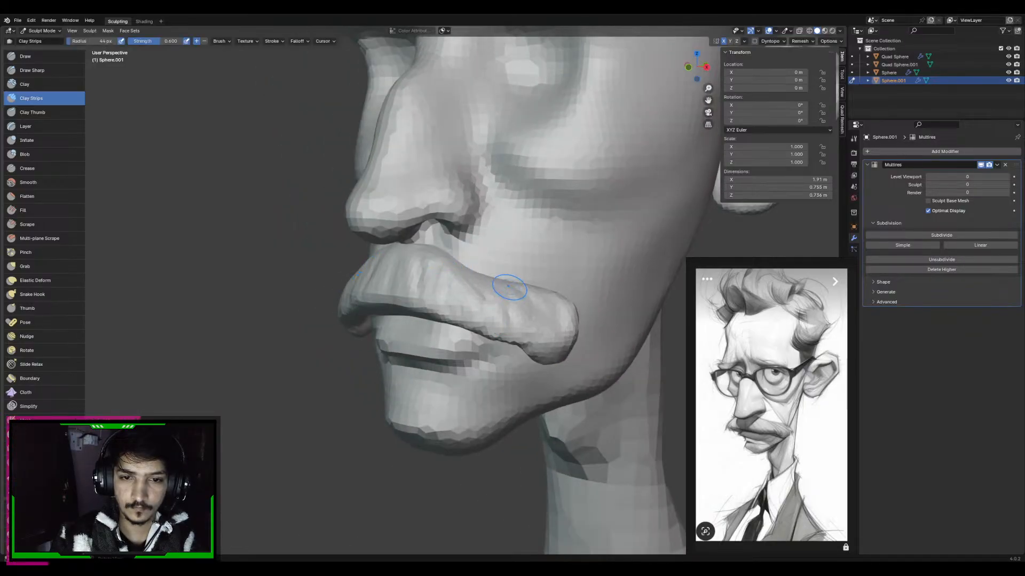
Remesh the moustache with an adjusted voxel size and add more strands with a 43 px Clay Strips brush
key(r)
click(491, 292)
key(ctrl+r)
key(f)
click(479, 285)
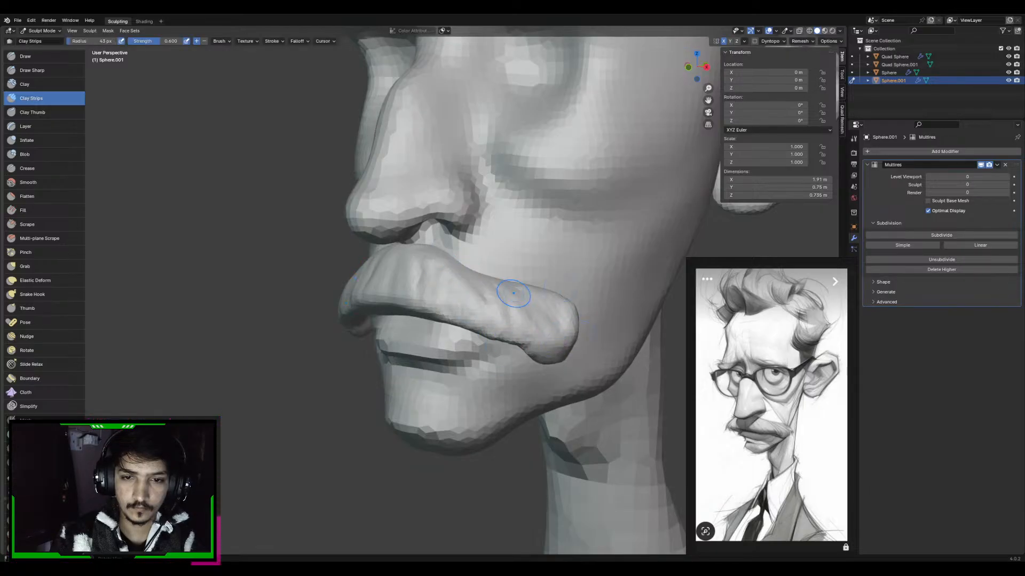
middle_drag(426, 265, 459, 269)
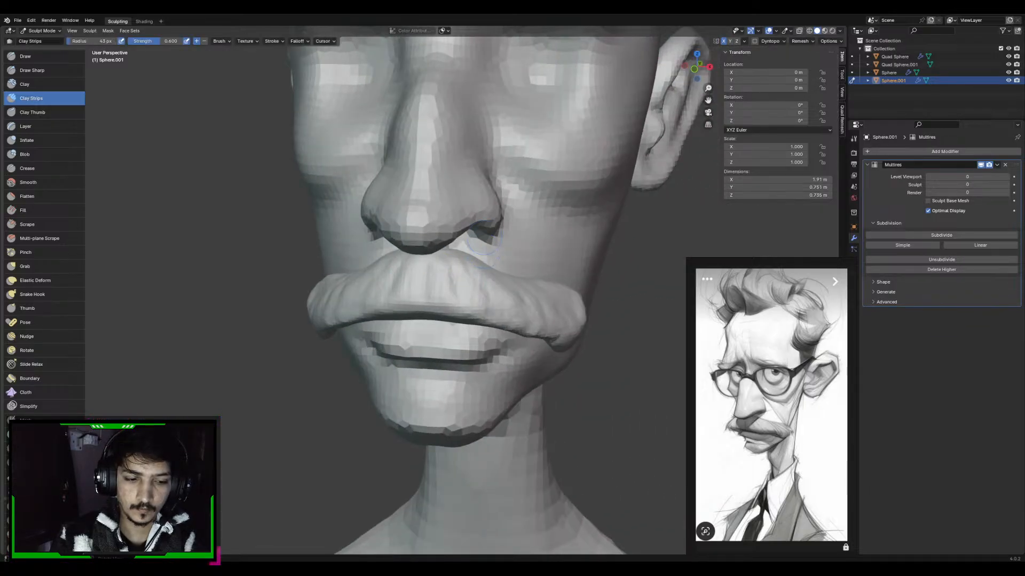
Carve fine hair grooves along the whole moustache with a small Draw Sharp brush from the front and side
key(d)
key(f)
click(433, 279)
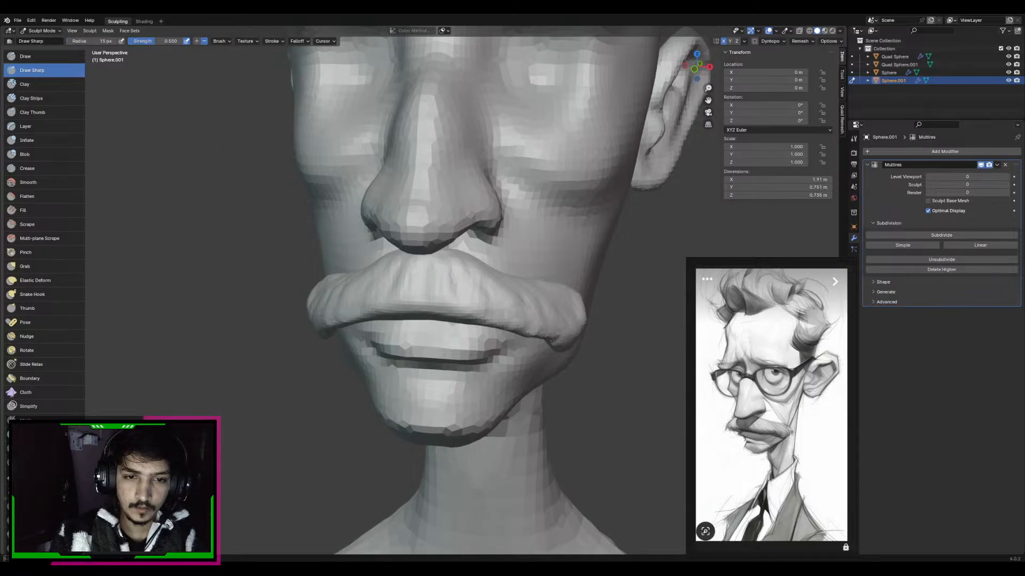
middle_drag(614, 368, 532, 359)
mouse_move(448, 269)
middle_down()
mouse_move(501, 277)
mouse_move(463, 260)
middle_up()
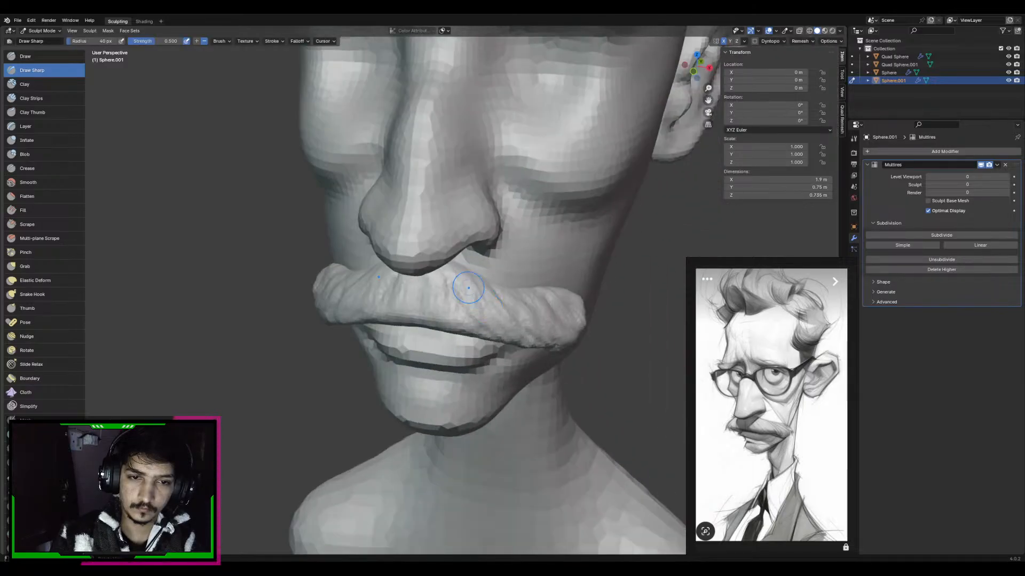
scroll(459, 267, up, 2)
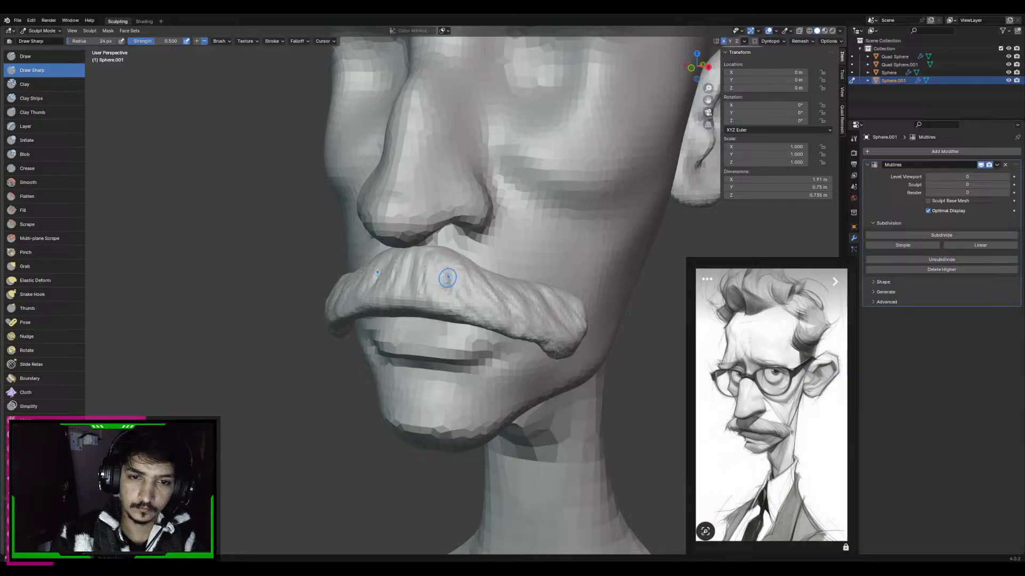
middle_drag(447, 278, 473, 281)
scroll(496, 279, down, 3)
scroll(418, 299, up, 3)
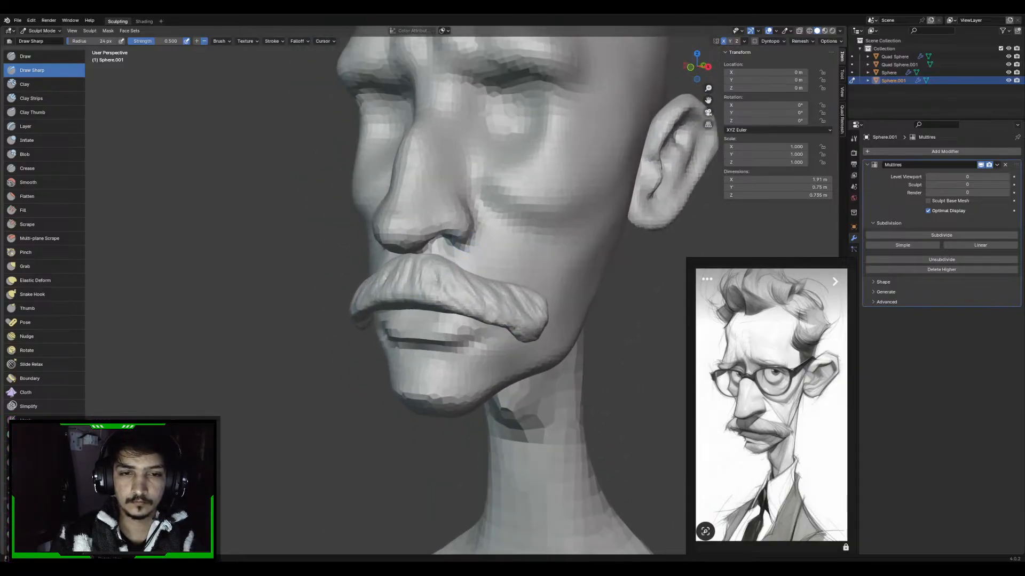
Switch sculpting to the head mesh and adjust the mouth corner and lower face with the Grab brush
key(c)
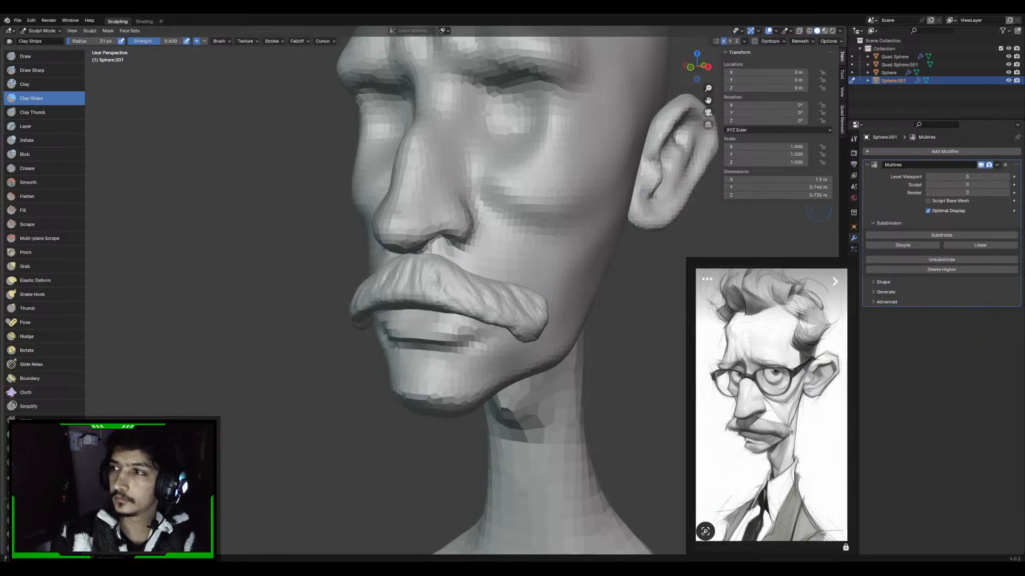
key(alt+q)
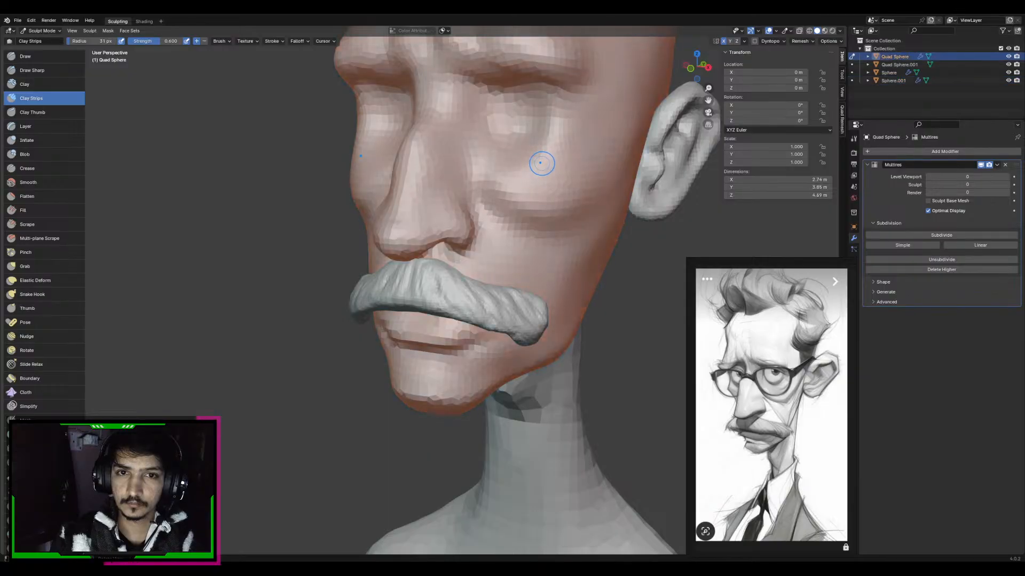
key(g)
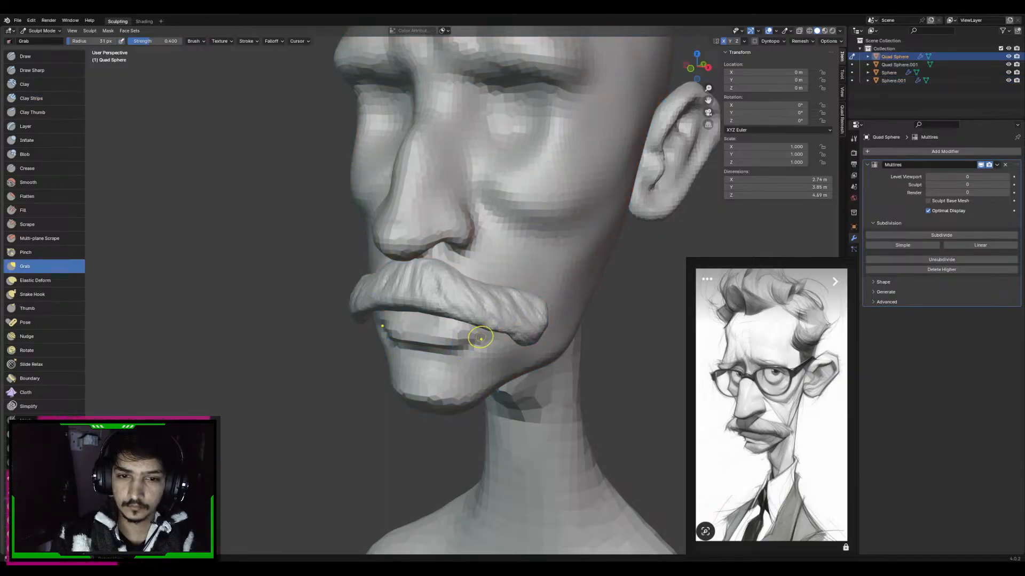
middle_drag(499, 343, 446, 320)
middle_drag(428, 360, 422, 373)
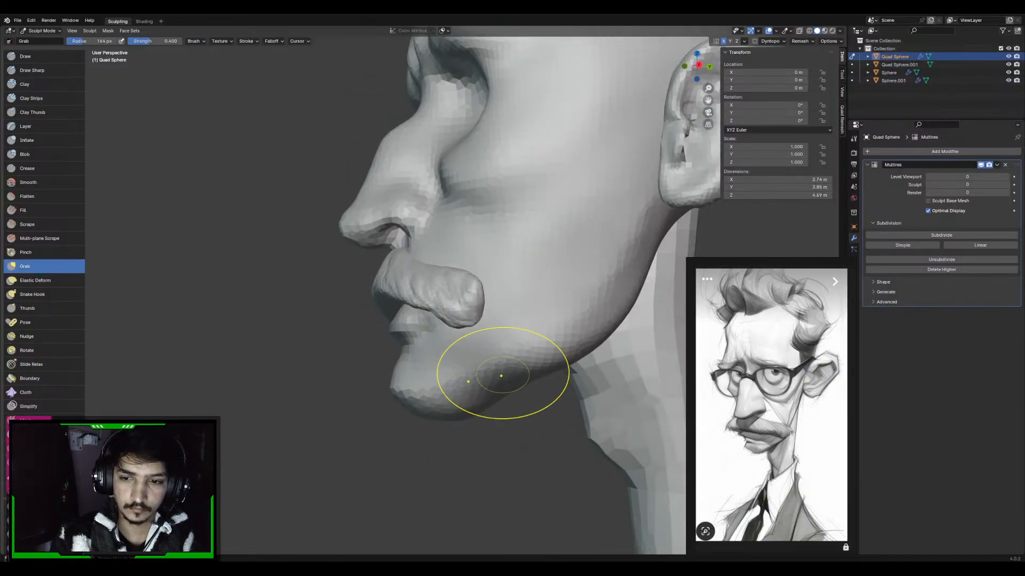
Move the chin slightly back toward the neck in right side view with a 412 px Grab brush
key(KP_1)
key(KP_3)
key(f)
click(552, 370)
key(f)
click(619, 391)
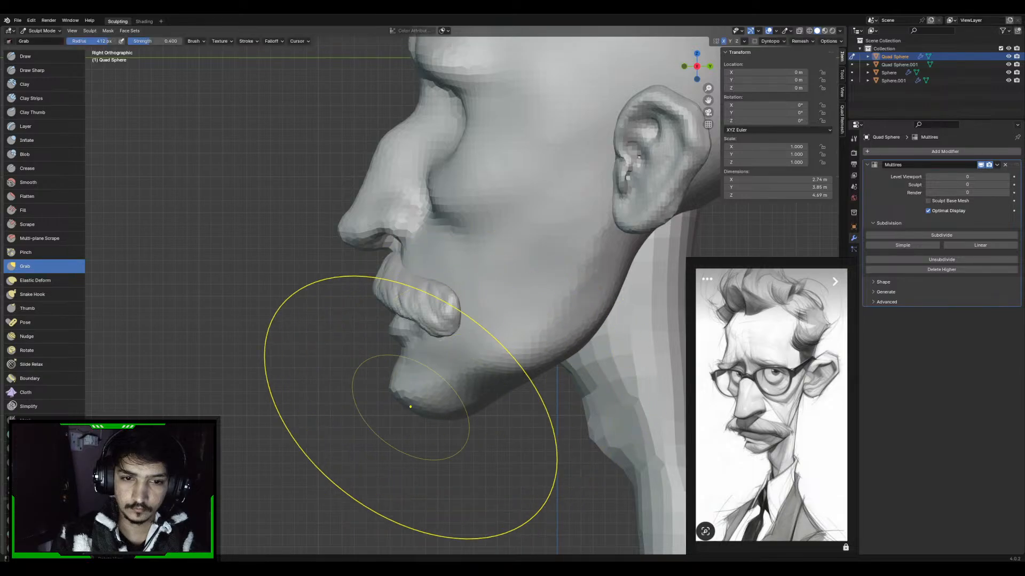
drag(411, 406, 427, 409)
Push the mouth area back beneath the moustache in side view with a smaller Grab brush
key(f)
click(572, 353)
mouse_move(408, 310)
mouse_down()
mouse_move(398, 312)
mouse_move(422, 321)
mouse_up()
key(f)
click(531, 317)
key(f)
click(509, 320)
key(f)
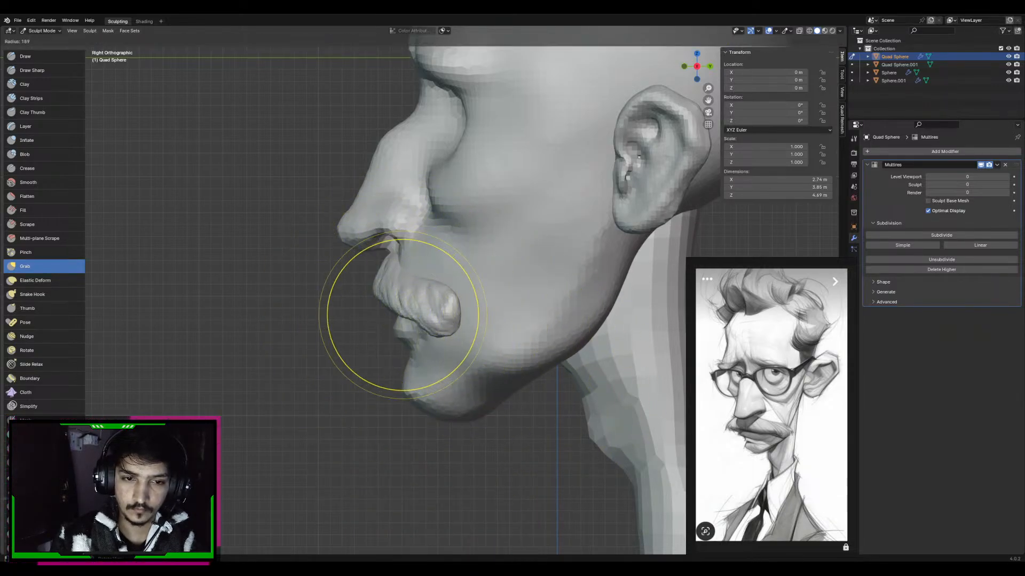
click(471, 313)
Switch sculpting to the moustache and reshape its outline from the front with Grab at varying brush radii
key(alt+q)
key(KP_1)
middle_drag(469, 274, 440, 193)
key(f)
click(438, 215)
key(f)
click(459, 234)
drag(465, 243, 501, 267)
key(f)
click(566, 265)
Refine the moustache's outer tips and side profile with a 97 px Grab brush
drag(540, 309, 544, 305)
drag(508, 283, 470, 250)
key(f)
click(518, 254)
mouse_move(471, 249)
middle_down()
mouse_move(415, 315)
mouse_move(385, 325)
middle_up()
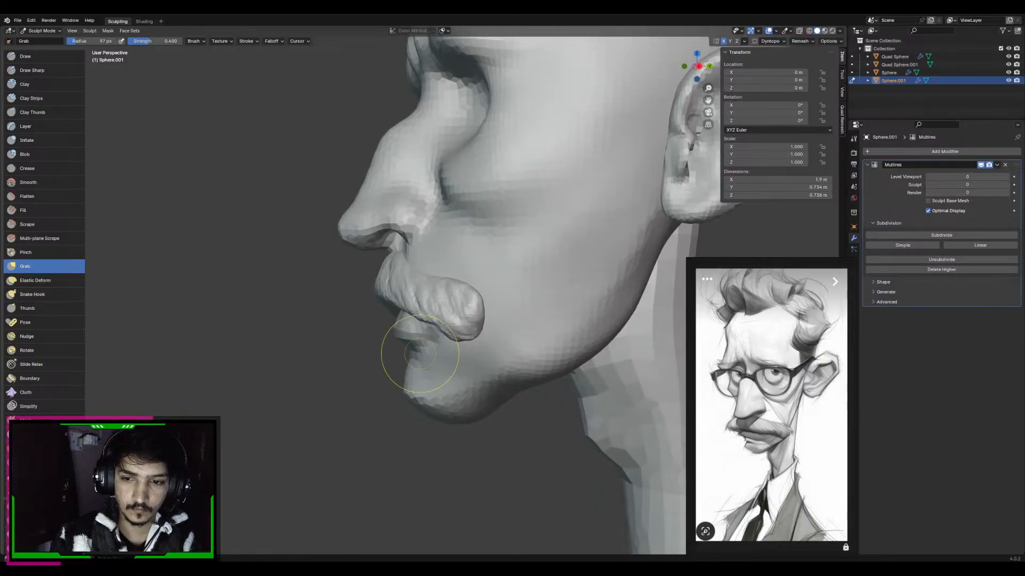
Switch sculpting to the head mesh and adjust the chin below the mouth with the Grab brush
key(alt+q)
middle_drag(435, 363, 499, 361)
mouse_move(500, 361)
shift+middle_down()
mouse_move(499, 321)
mouse_move(443, 331)
shift+middle_up()
Sculpt the area between the lower lip and the chin with Draw brush strokes
key(x)
mouse_move(418, 327)
mouse_down()
mouse_move(454, 325)
mouse_move(433, 323)
mouse_up()
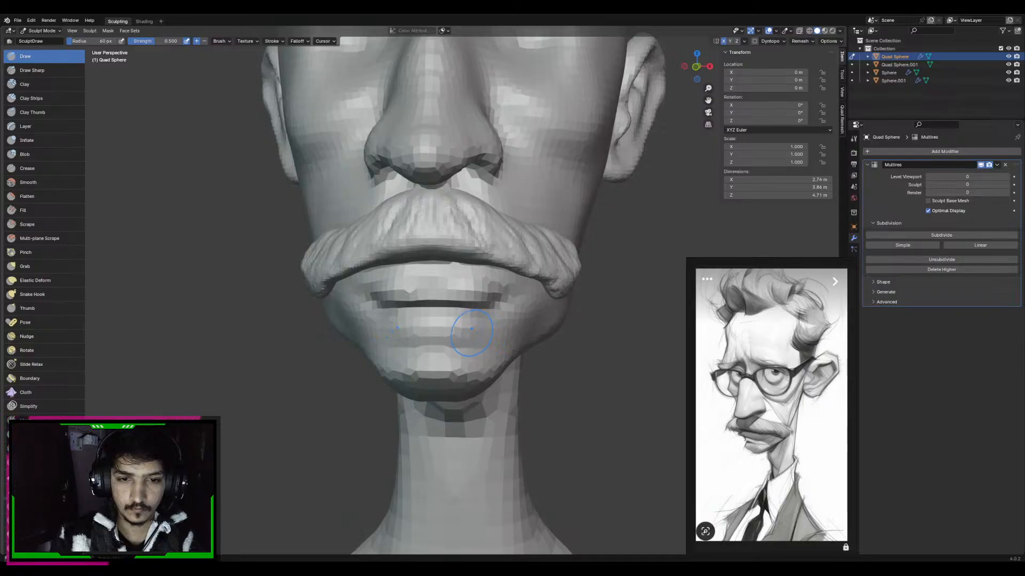
key(shift+x)
mouse_move(490, 320)
middle_down()
mouse_move(454, 320)
mouse_move(453, 332)
middle_up()
key(x)
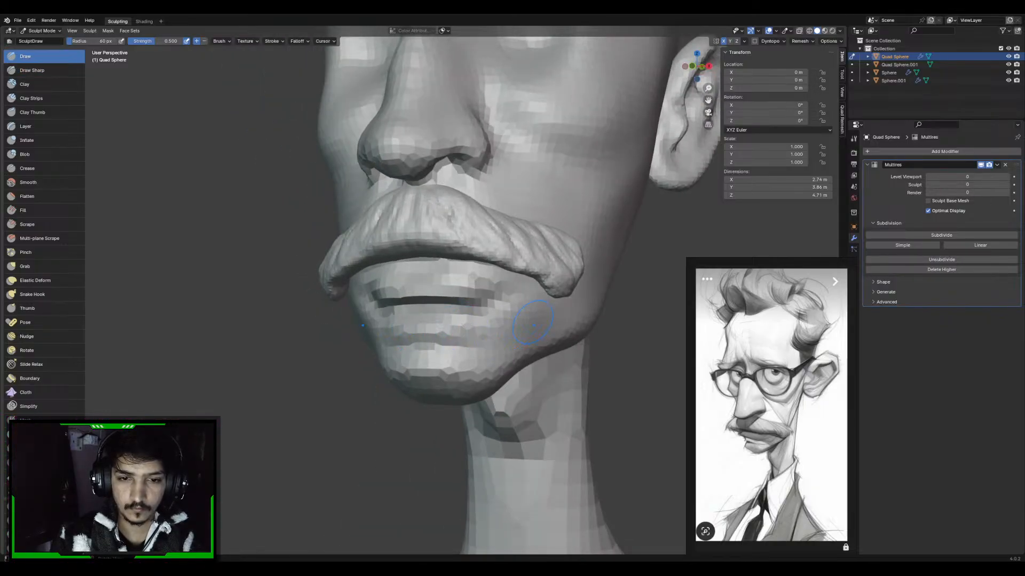
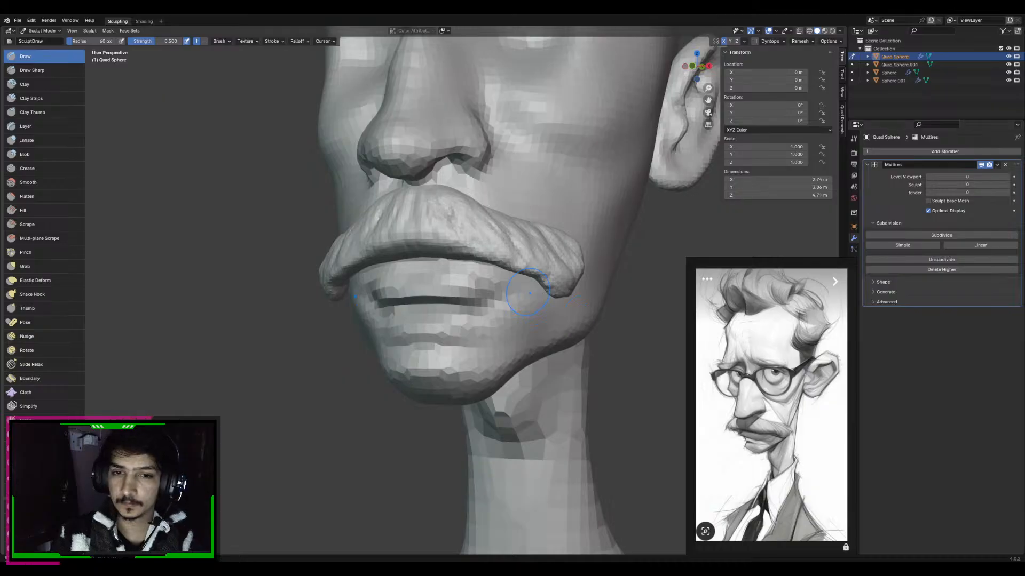
Switch sculpting from the head to the moustache and pull its outer tips outward with a roughly 95 px Grab brush
right_click(555, 252)
middle_drag(623, 199, 556, 225)
key(g)
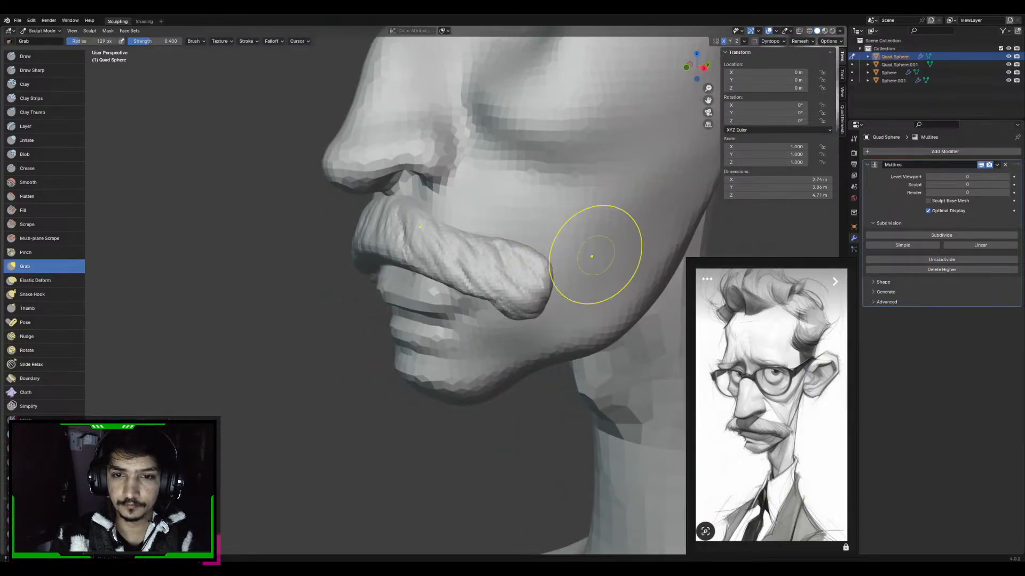
key(f)
click(540, 277)
drag(554, 277, 560, 273)
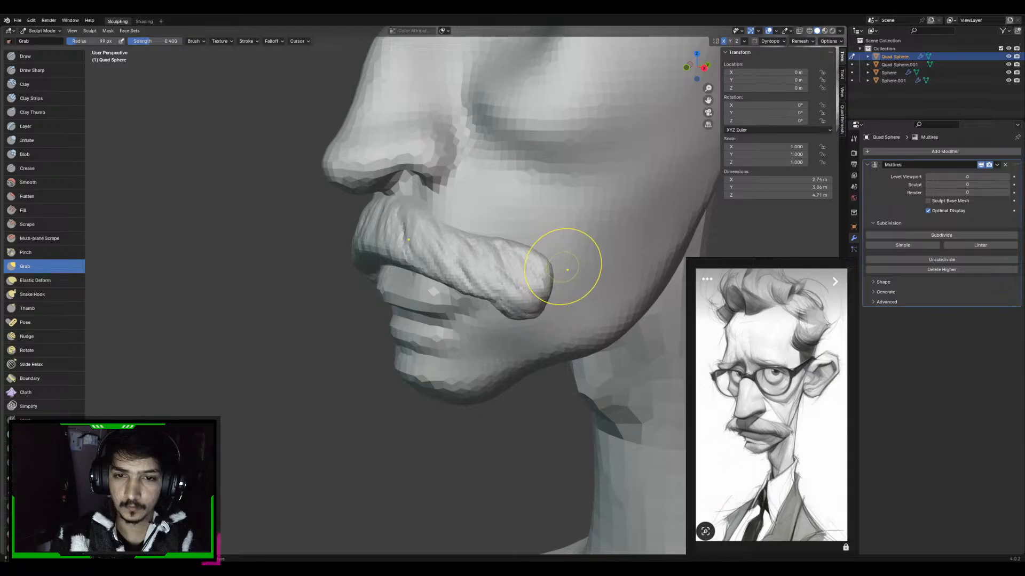
key(alt+q)
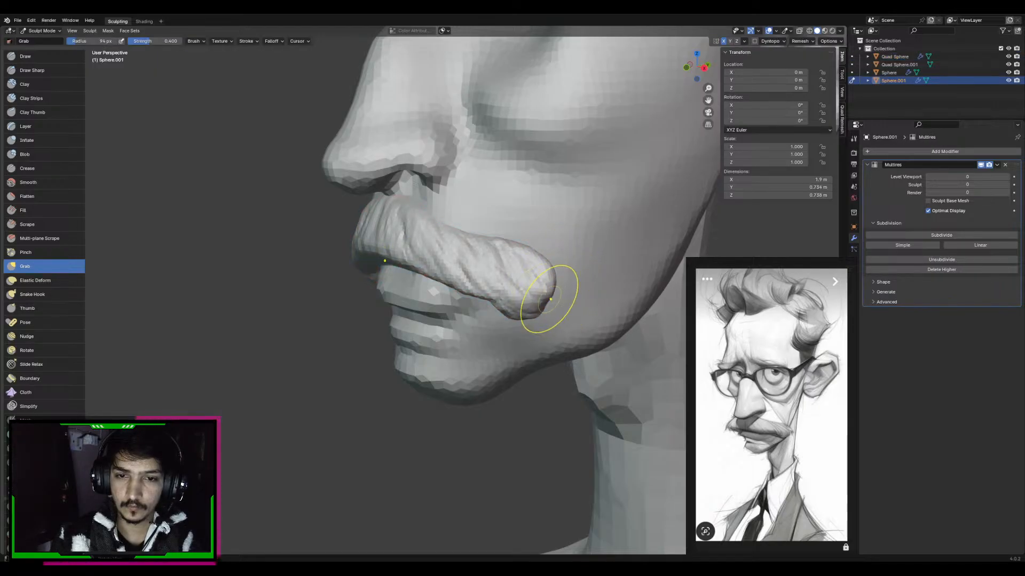
drag(551, 299, 557, 293)
mouse_move(552, 277)
middle_down()
mouse_move(596, 283)
mouse_move(607, 259)
mouse_move(457, 261)
middle_up()
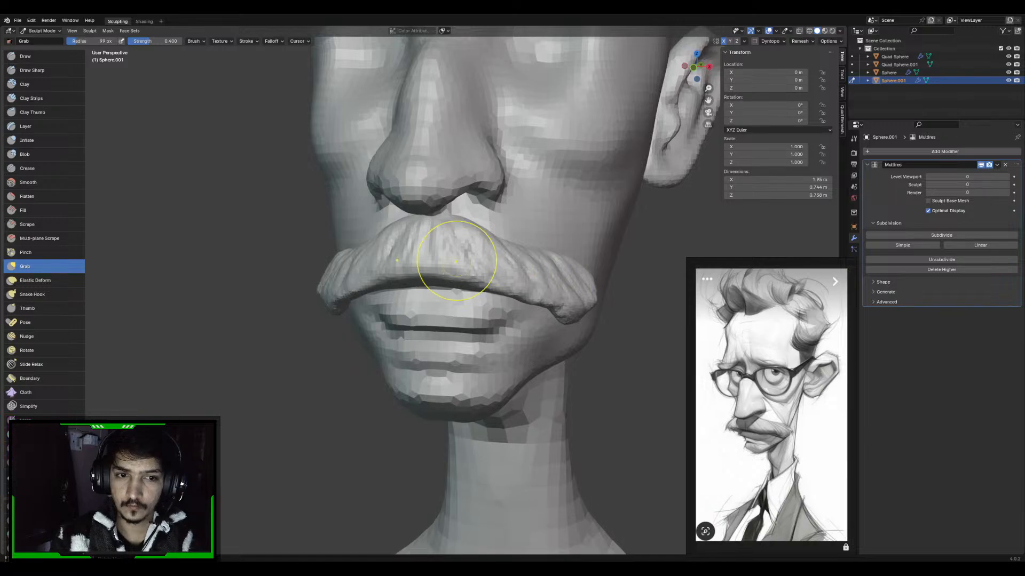
Reshape the moustache's outer ends from the front with Grab at varying brush radii
middle_drag(599, 284, 616, 295)
key(f)
click(608, 295)
drag(606, 296, 590, 301)
key(f)
click(594, 303)
middle_drag(590, 301, 395, 398)
Adjust the moustache's side profile with the Grab brush at 123 px and 117 px
key(f)
click(505, 394)
drag(433, 402, 413, 405)
drag(410, 404, 400, 383)
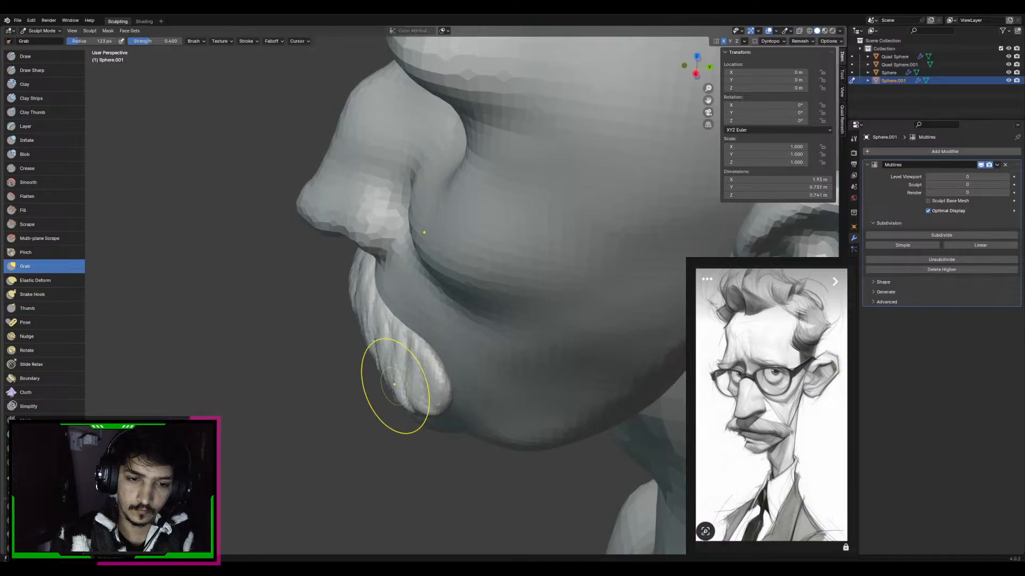
middle_drag(412, 384, 465, 383)
key(f)
click(464, 380)
drag(462, 371, 472, 361)
middle_drag(471, 361, 524, 307)
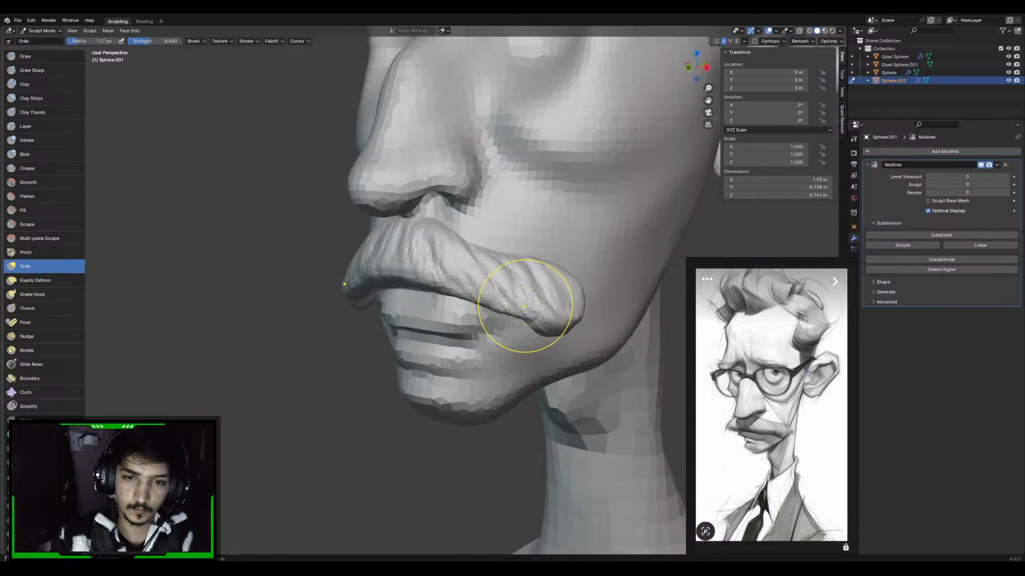
Refine the moustache's lower edge and outer end with a 44 px Grab brush
shift+middle_drag(445, 277, 469, 319)
key(f)
click(441, 309)
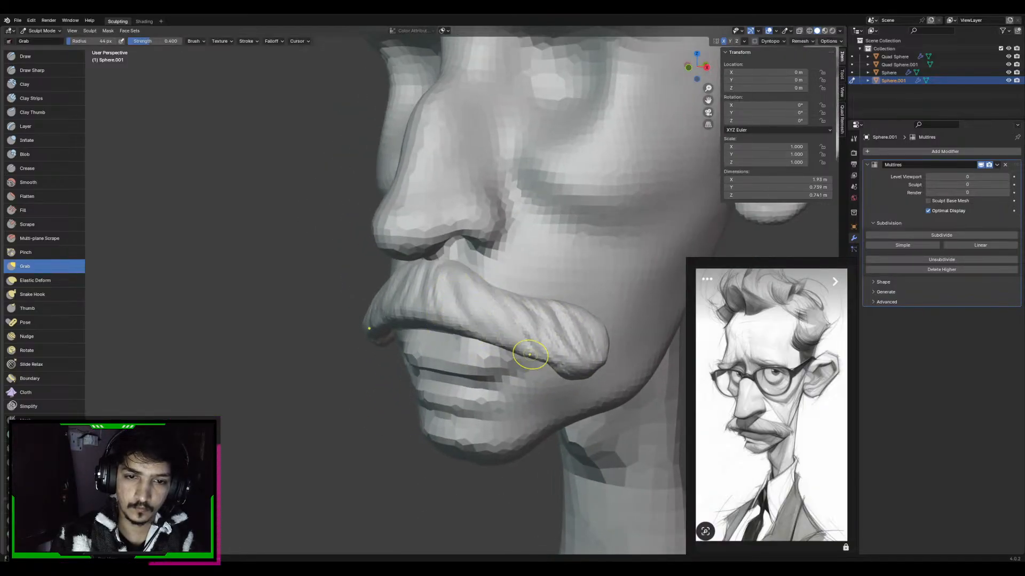
middle_drag(567, 310, 578, 297)
scroll(576, 294, up, 1)
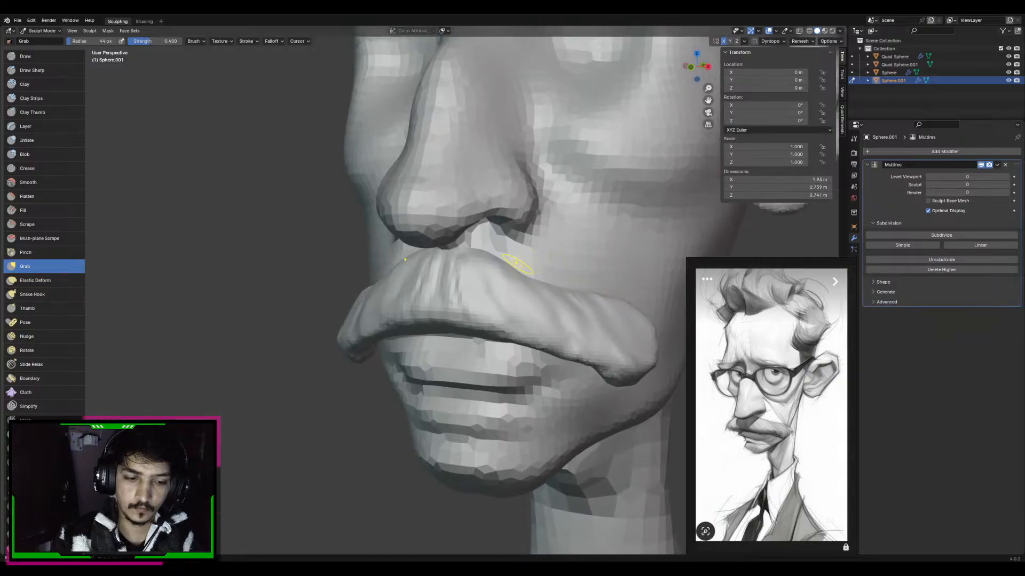
Carve diagonal hair strands near the moustache's outer end with a 24 px Draw Sharp brush
key(d)
key(f)
click(466, 274)
key(f)
click(462, 284)
key(f)
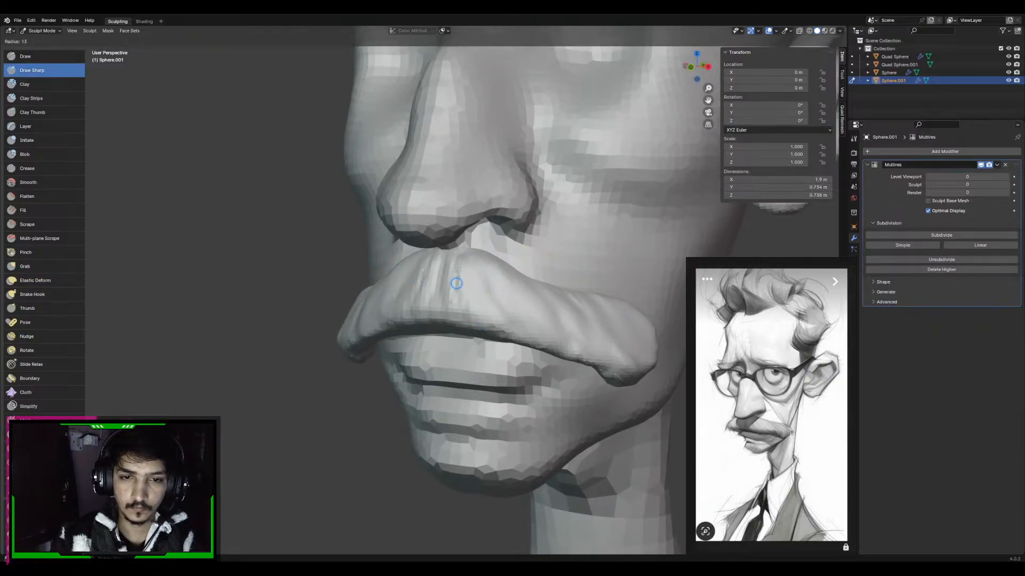
click(456, 283)
key(f)
click(458, 284)
key(f)
click(487, 299)
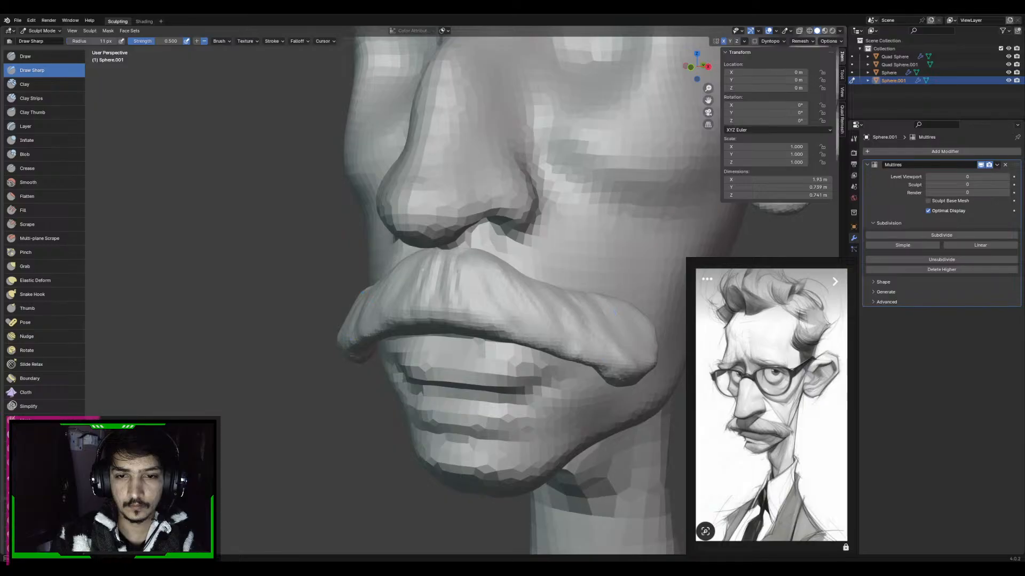
key(f)
click(642, 320)
drag(613, 306, 637, 332)
drag(586, 307, 620, 350)
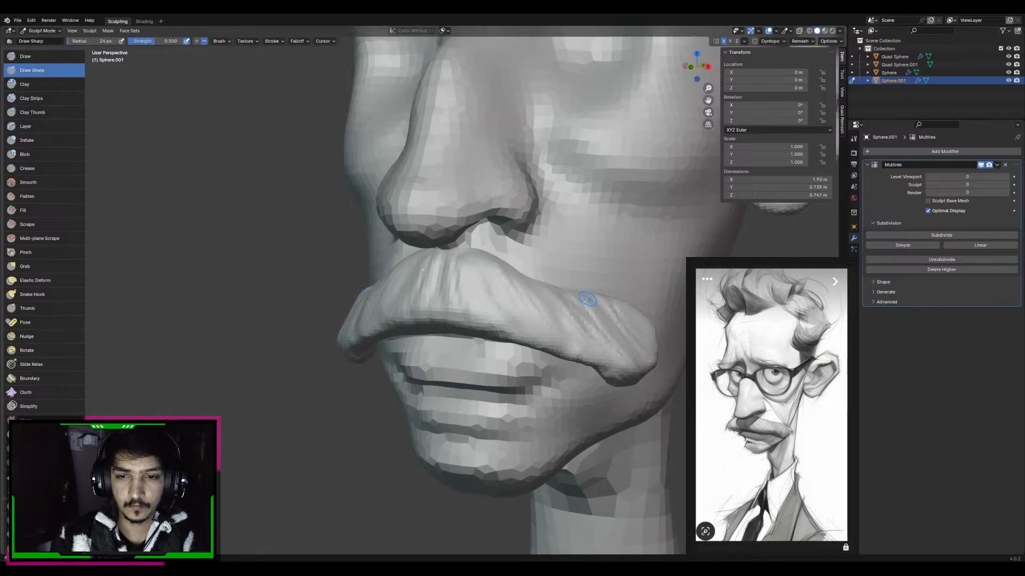
Extend the Draw Sharp hair strands across the moustache from several angles and compare the whole bust with the reference
middle_drag(465, 274, 475, 234)
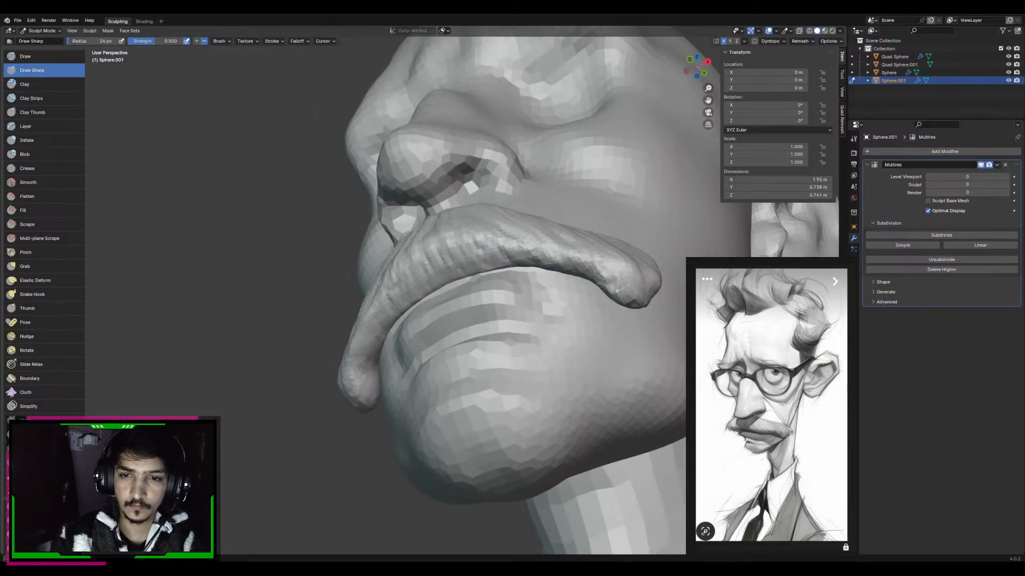
middle_drag(614, 342, 574, 340)
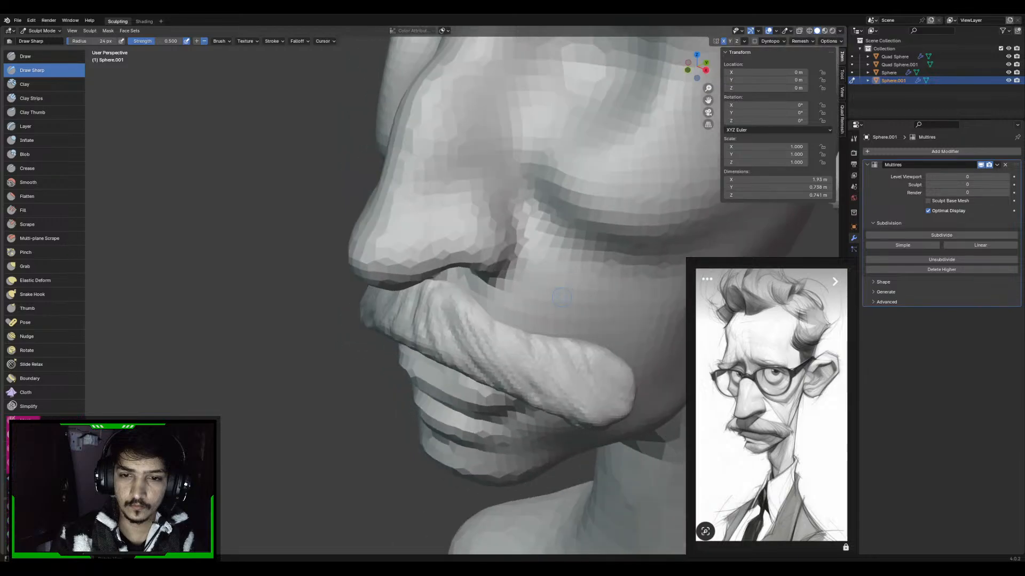
drag(572, 342, 589, 353)
middle_drag(568, 350, 582, 324)
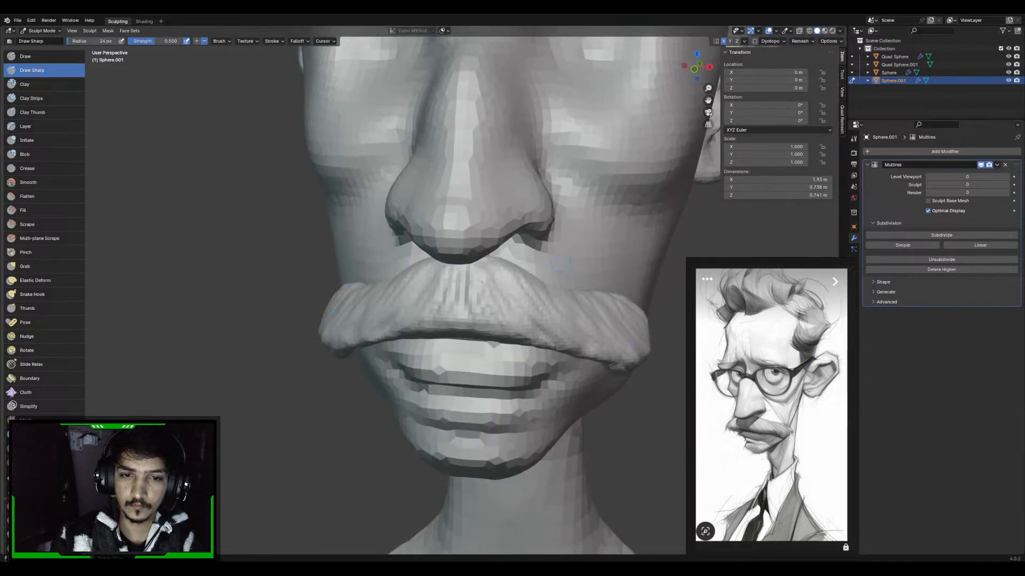
ctrl+middle_drag(560, 280, 563, 315)
middle_drag(562, 316, 525, 342)
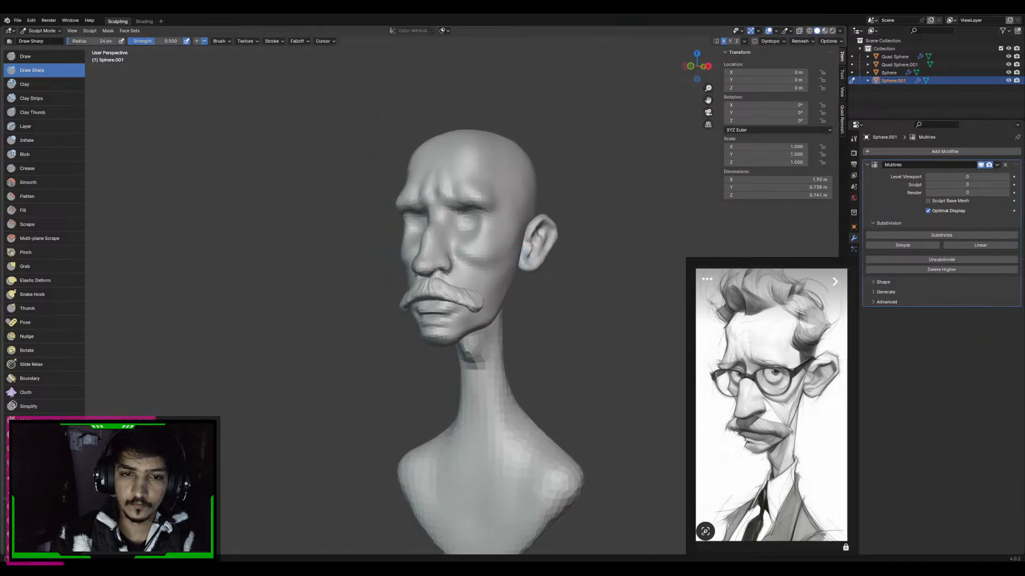
mouse_move(520, 302)
shift+middle_down()
mouse_move(522, 342)
mouse_move(527, 288)
shift+middle_up()
shift+middle_drag(526, 341, 525, 279)
Switch sculpting to the head mesh and reshape the chin and lower lip in profile with a large Grab brush
key(alt+q)
ctrl+middle_drag(465, 409, 465, 393)
mouse_move(465, 392)
middle_down()
mouse_move(460, 362)
mouse_move(451, 398)
mouse_move(453, 354)
mouse_move(433, 318)
middle_up()
key(g)
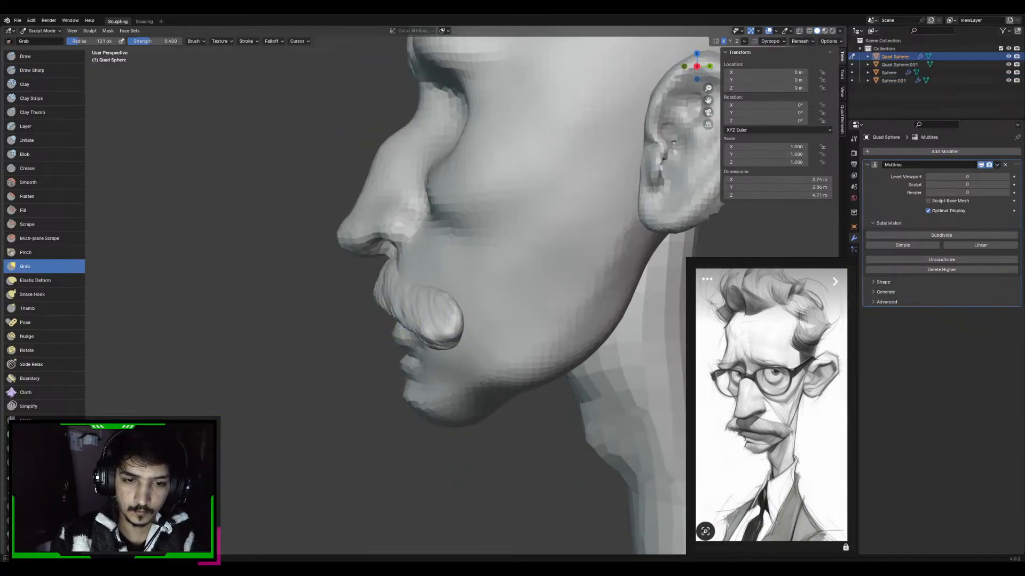
key(f)
click(438, 399)
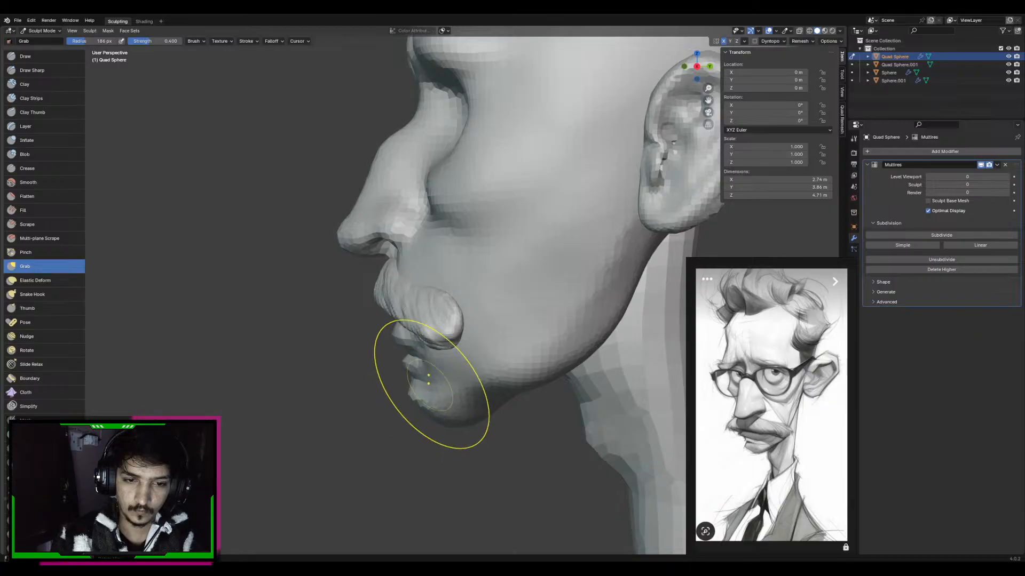
mouse_move(429, 383)
middle_down()
mouse_move(453, 394)
mouse_move(428, 370)
mouse_move(390, 368)
mouse_move(439, 343)
mouse_move(437, 367)
mouse_move(464, 355)
middle_up()
key(f)
click(382, 378)
key(d)
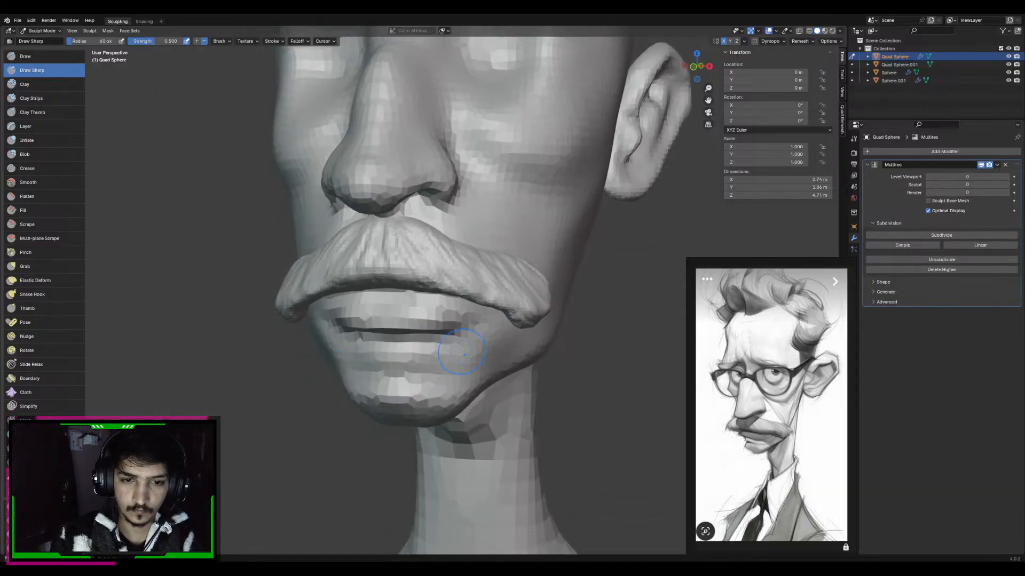
scroll(494, 276, down, 1)
shift+middle_drag(491, 249, 507, 320)
scroll(507, 320, down, 3)
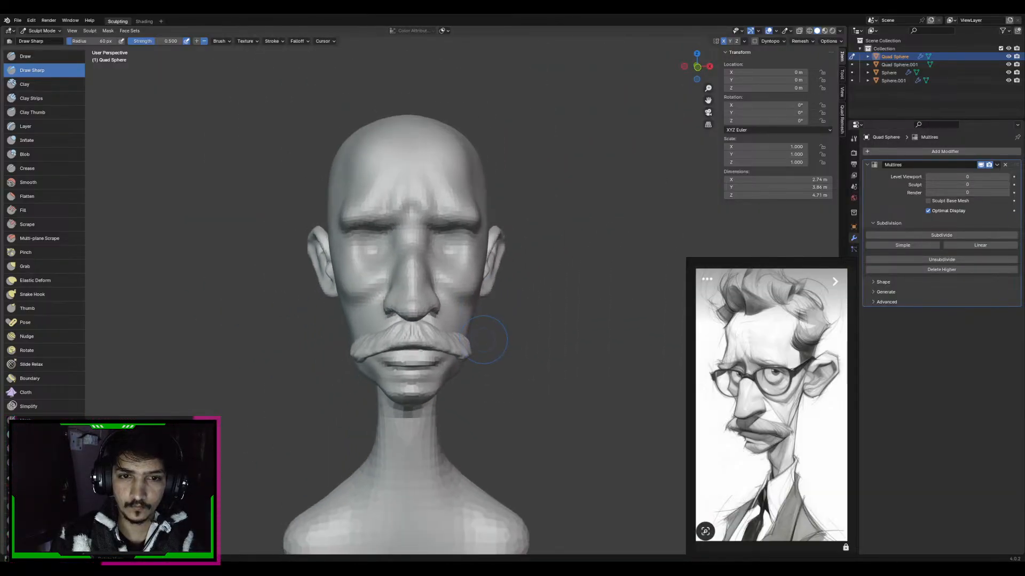
Reshape the eye area with the Grab brush, adjusting its radius between 135 px and 97 px
scroll(481, 250, up, 1)
shift+middle_drag(464, 255, 458, 286)
scroll(458, 286, up, 1)
key(g)
middle_drag(560, 273, 545, 275)
mouse_move(474, 274)
middle_down()
mouse_move(491, 270)
mouse_move(483, 282)
middle_up()
key(f)
click(491, 279)
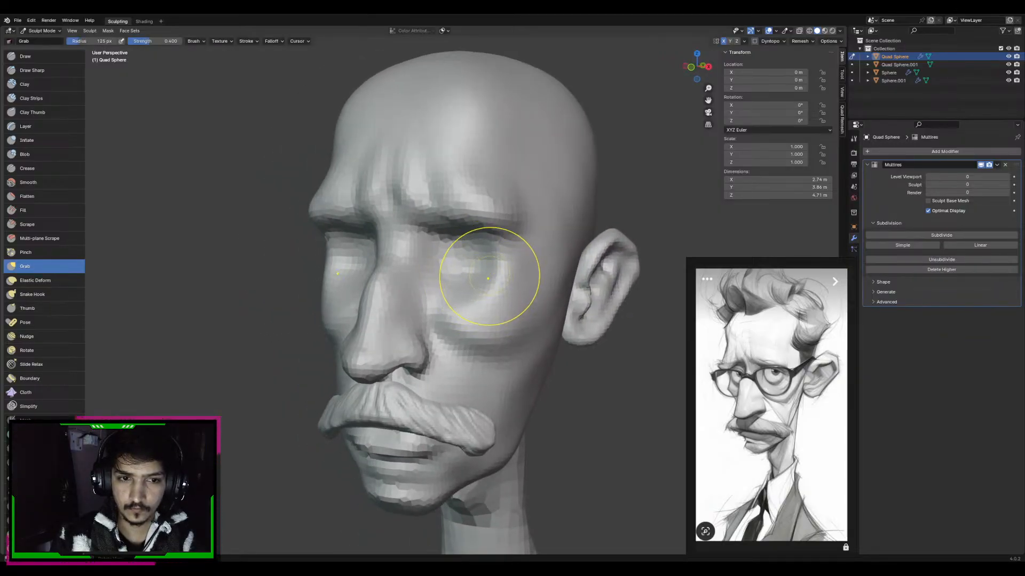
key(f)
click(488, 278)
drag(490, 279, 515, 293)
key(f)
click(534, 295)
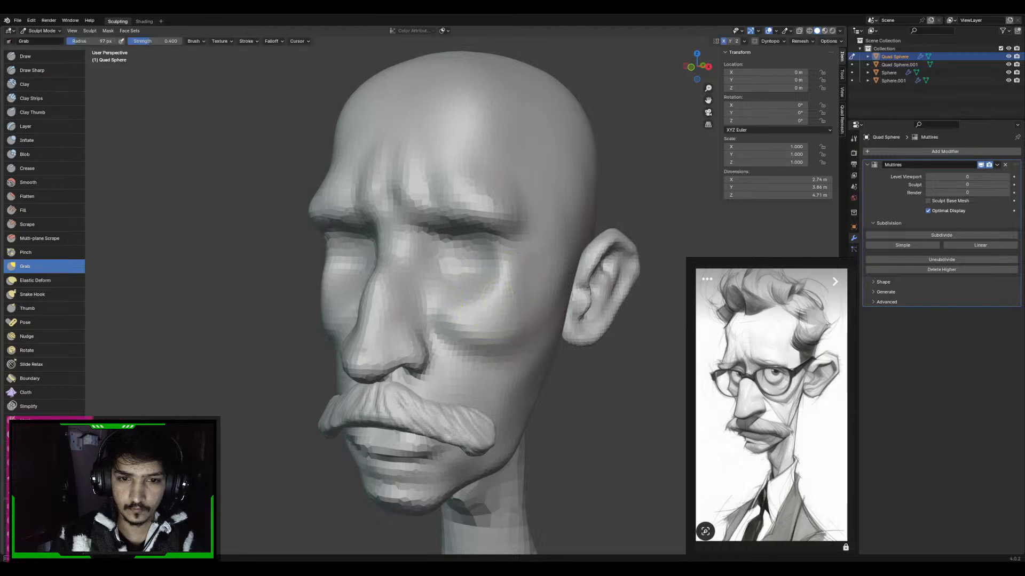
Adjust the puffy area below the eyes from above with an 88 px Grab brush
mouse_move(498, 293)
middle_down()
mouse_move(533, 302)
mouse_move(494, 345)
middle_up()
key(f)
click(504, 288)
drag(494, 342, 491, 318)
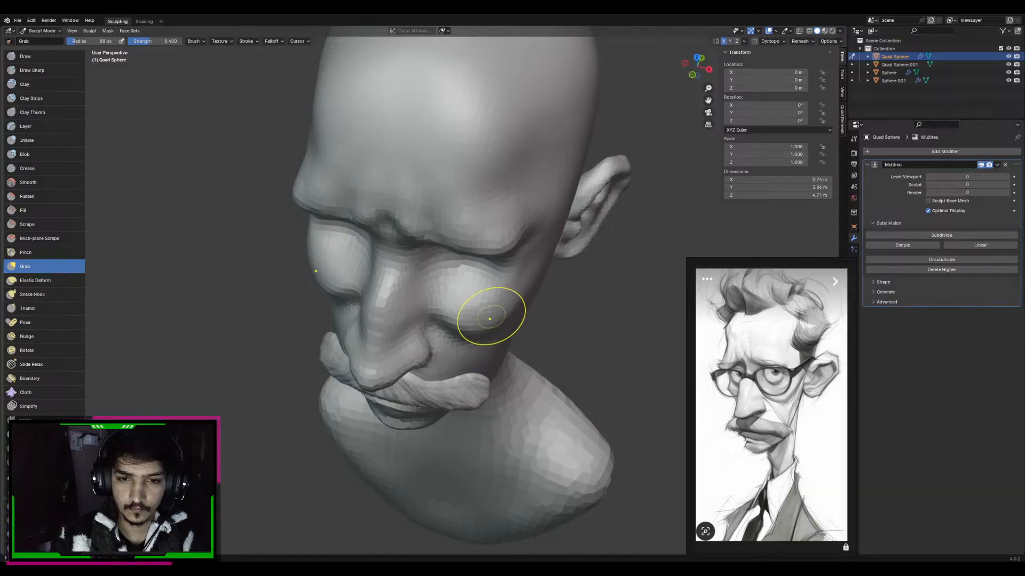
mouse_move(492, 318)
middle_down()
mouse_move(488, 263)
mouse_move(494, 271)
middle_up()
key(f)
click(494, 271)
Adjust the brow ridge and inner eye area with a 169 px Grab brush
key(f)
click(555, 248)
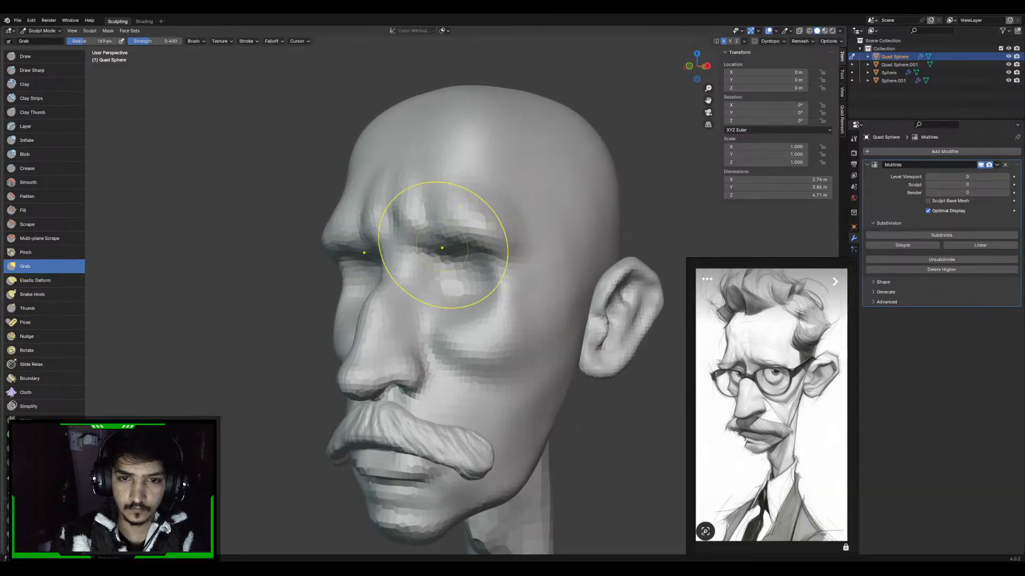
middle_drag(441, 245, 460, 246)
mouse_move(298, 251)
middle_down()
mouse_move(332, 251)
mouse_move(358, 277)
middle_up()
key(f)
click(381, 235)
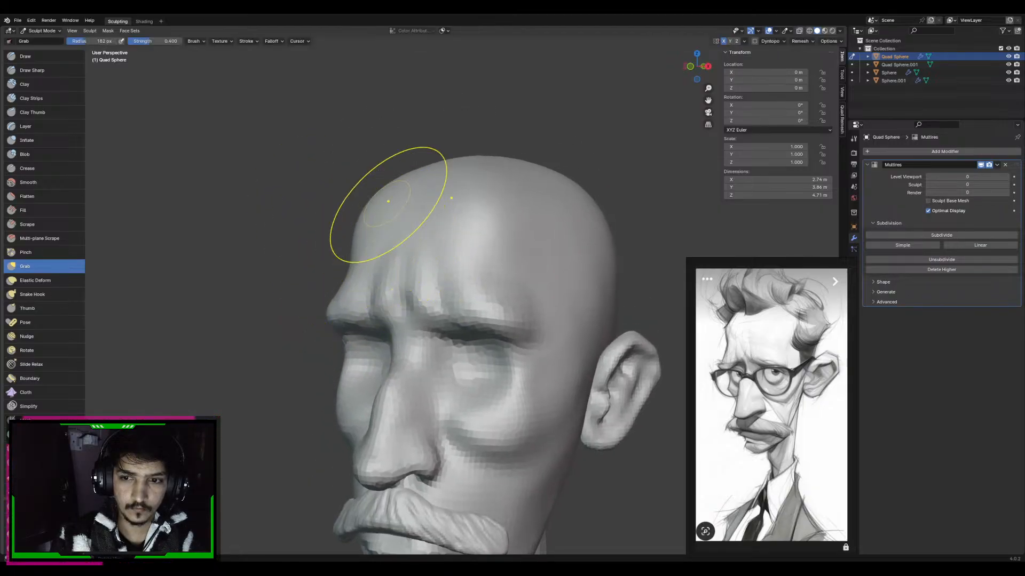
Reshape the forehead and upper skull with a 275 px Grab brush
shift+middle_drag(483, 207, 479, 247)
key(f)
click(516, 247)
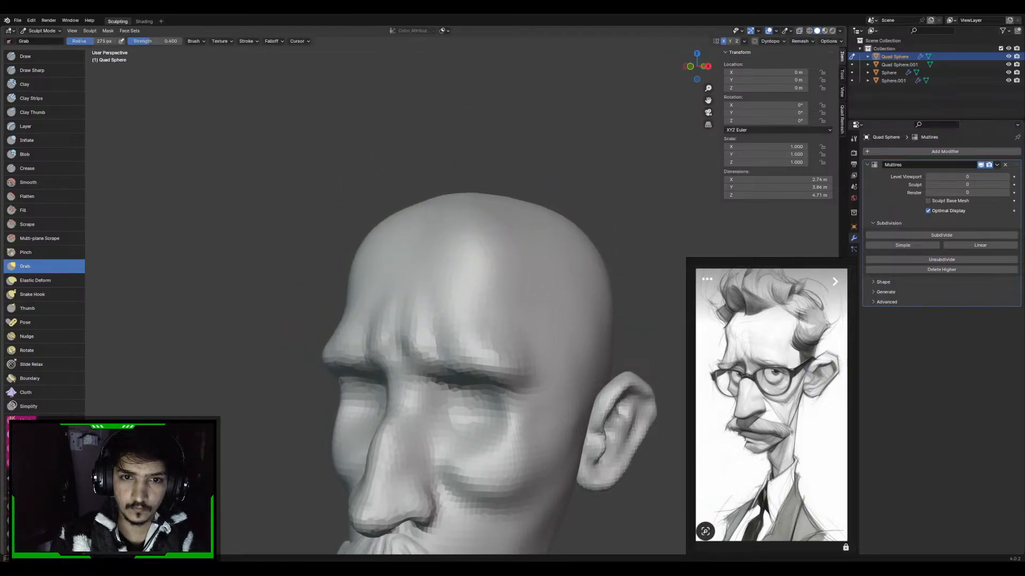
drag(503, 192, 503, 200)
alt+middle_drag(528, 190, 449, 206)
Raise the top of the skull in the right side view with large Grab brush strokes
key(f)
click(600, 224)
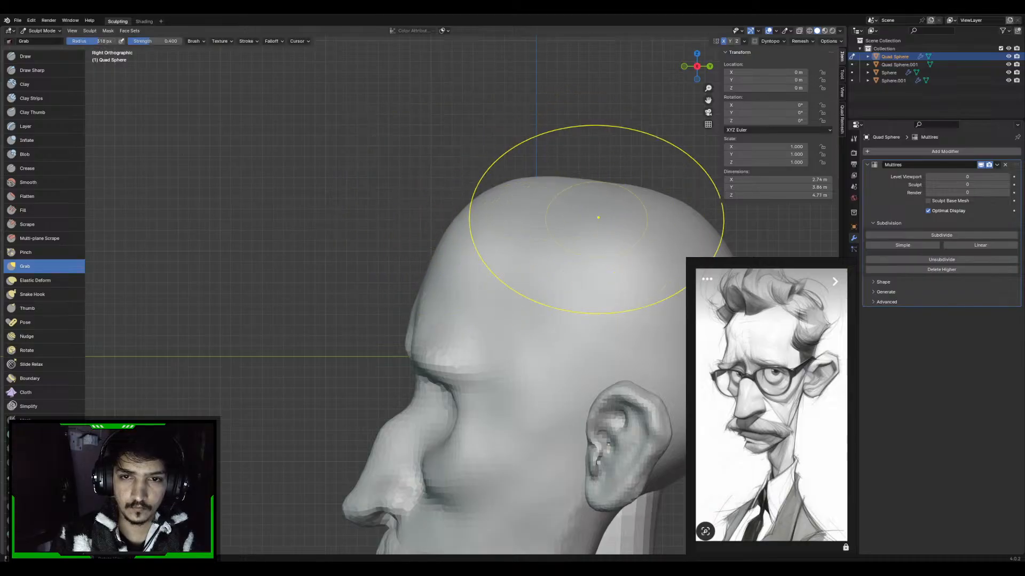
key(f)
mouse_move(604, 217)
shift+middle_down()
mouse_move(510, 211)
mouse_move(530, 232)
mouse_move(526, 286)
shift+middle_up()
click(657, 198)
drag(471, 229, 472, 215)
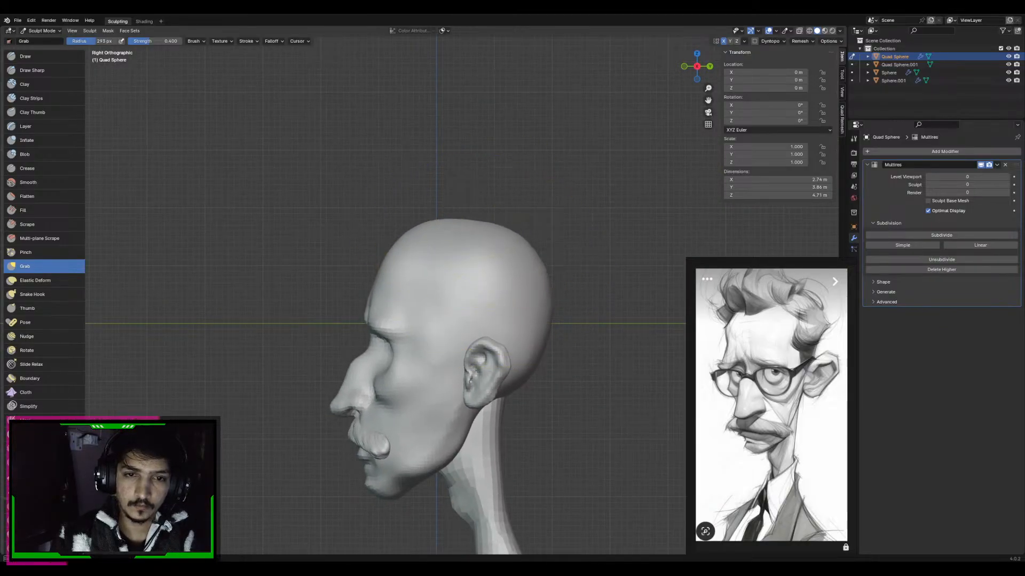
key(f)
click(560, 249)
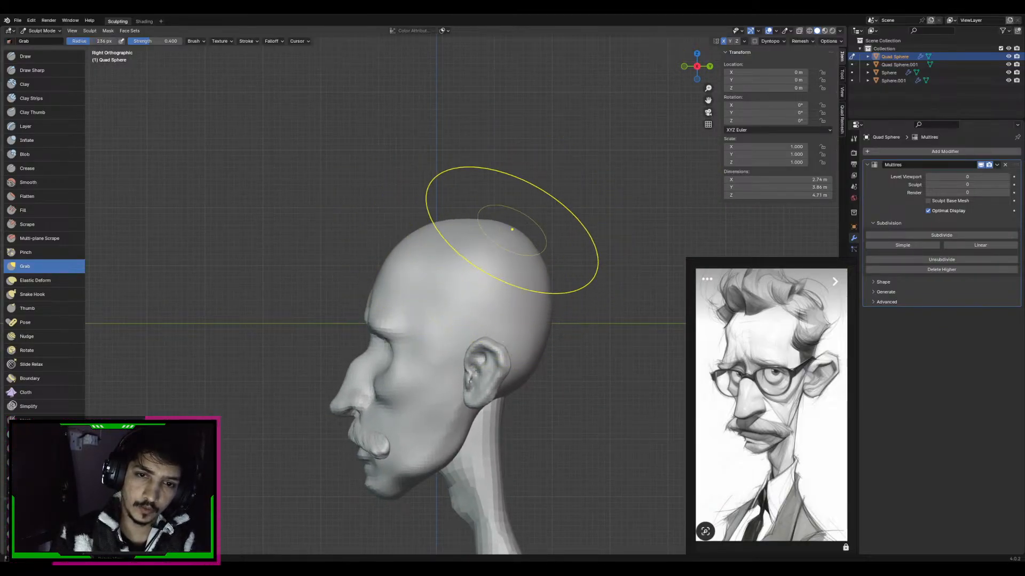
middle_drag(454, 244, 465, 214)
Round out the crown and forehead profile in side view with Grab at varying brush radii
key(f)
click(473, 250)
key(f)
click(527, 222)
key(f)
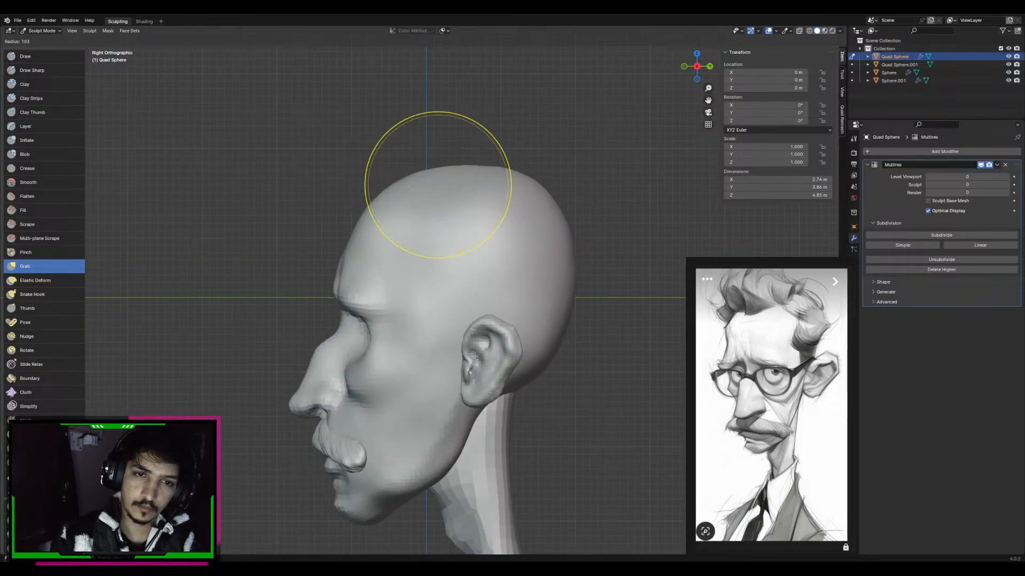
click(434, 136)
mouse_move(435, 136)
middle_down()
mouse_move(485, 222)
mouse_move(500, 196)
mouse_move(470, 225)
mouse_move(549, 226)
mouse_move(474, 232)
mouse_move(469, 245)
mouse_move(491, 203)
mouse_move(462, 206)
mouse_move(513, 211)
mouse_move(484, 197)
mouse_move(505, 197)
middle_up()
key(f)
click(513, 250)
key(f)
click(498, 197)
key(f)
click(504, 201)
Refine the outer brow and temple beside the eye with short Grab strokes at varying radii
key(f)
mouse_move(421, 220)
middle_down()
mouse_move(453, 211)
mouse_move(447, 251)
mouse_move(487, 265)
mouse_move(435, 217)
mouse_move(500, 196)
mouse_move(517, 226)
mouse_move(476, 202)
mouse_move(504, 219)
mouse_move(487, 274)
mouse_move(525, 279)
middle_up()
scroll(423, 197, up, 2)
key(f)
click(524, 287)
key(f)
click(526, 285)
drag(527, 286, 506, 271)
middle_drag(505, 270, 512, 281)
drag(498, 273, 508, 292)
middle_drag(510, 293, 526, 308)
key(f)
click(517, 309)
drag(517, 310, 526, 314)
mouse_move(530, 316)
middle_down()
mouse_move(512, 297)
mouse_move(523, 311)
middle_up()
Sculpt the temple and outer eye corner with Draw Sharp at 114 px and a smaller Draw brush
key(d)
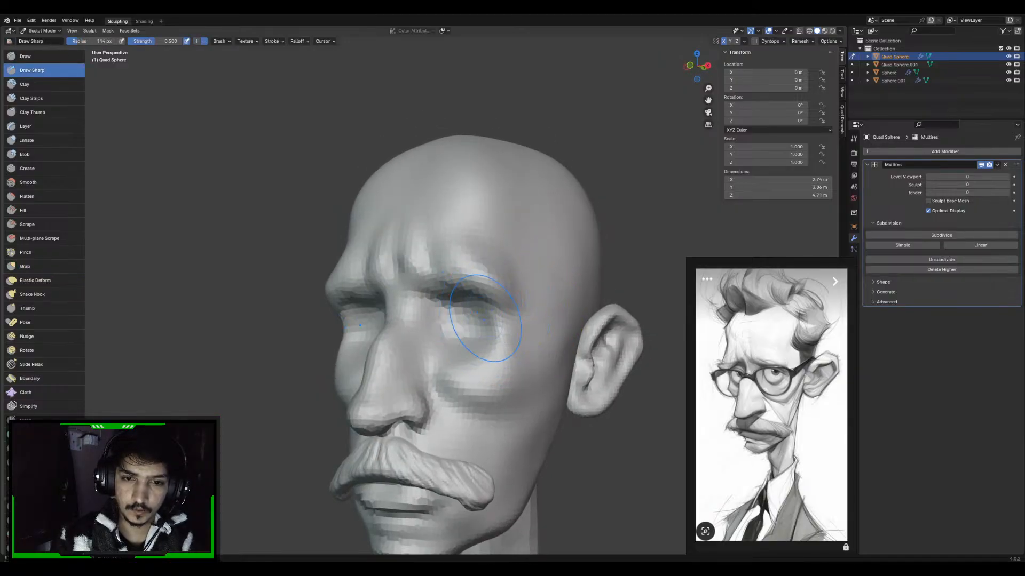
middle_drag(521, 317, 516, 342)
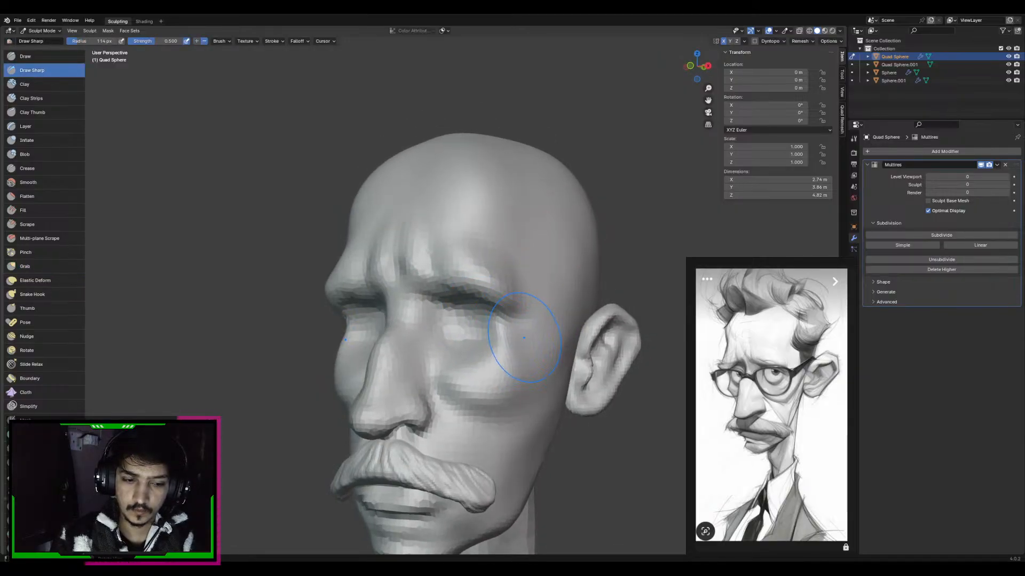
key(x)
drag(514, 328, 516, 341)
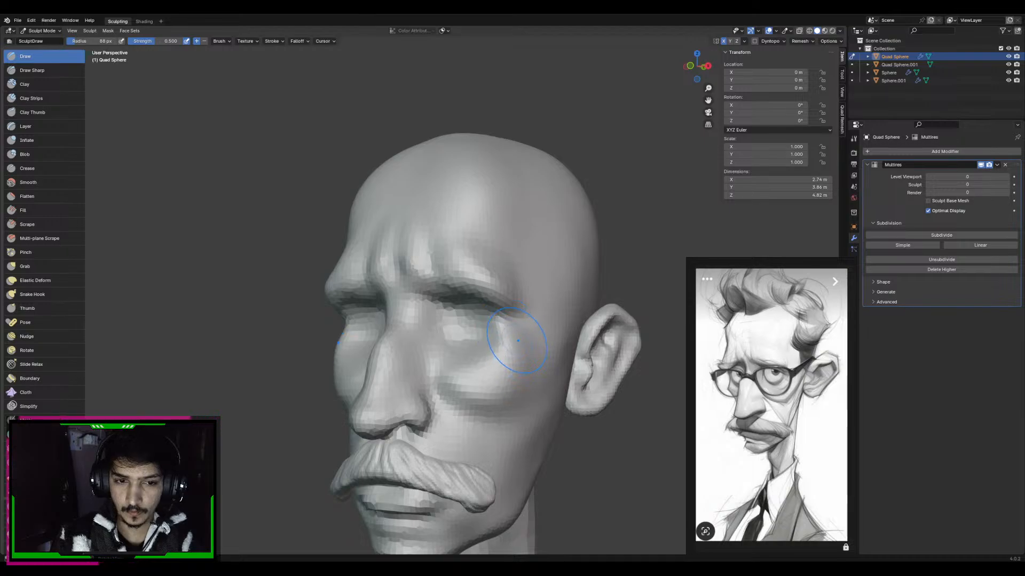
middle_drag(527, 352, 520, 363)
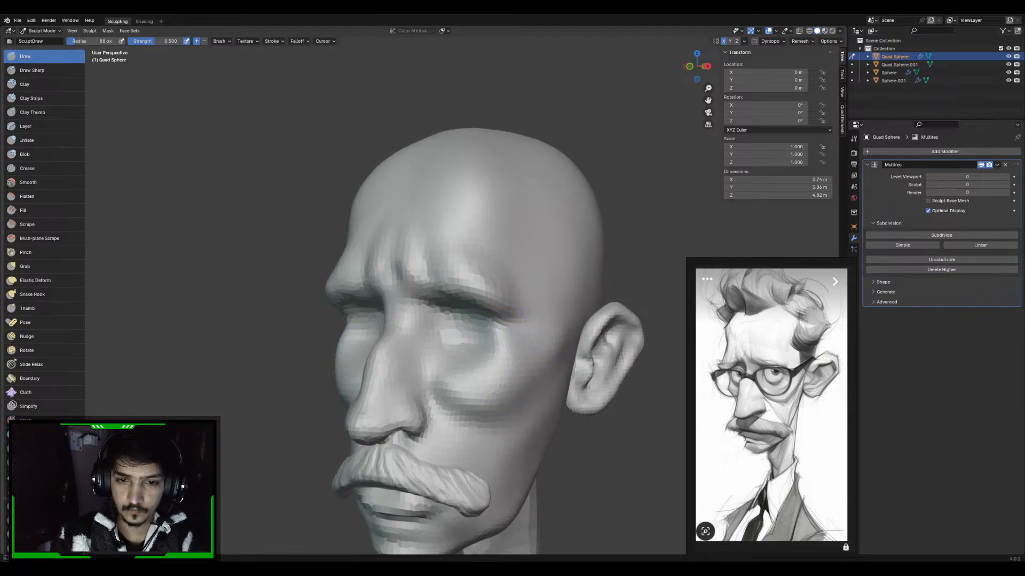
Deepen the eye socket beneath the brow with Draw Sharp strokes
key(d)
drag(484, 329, 493, 340)
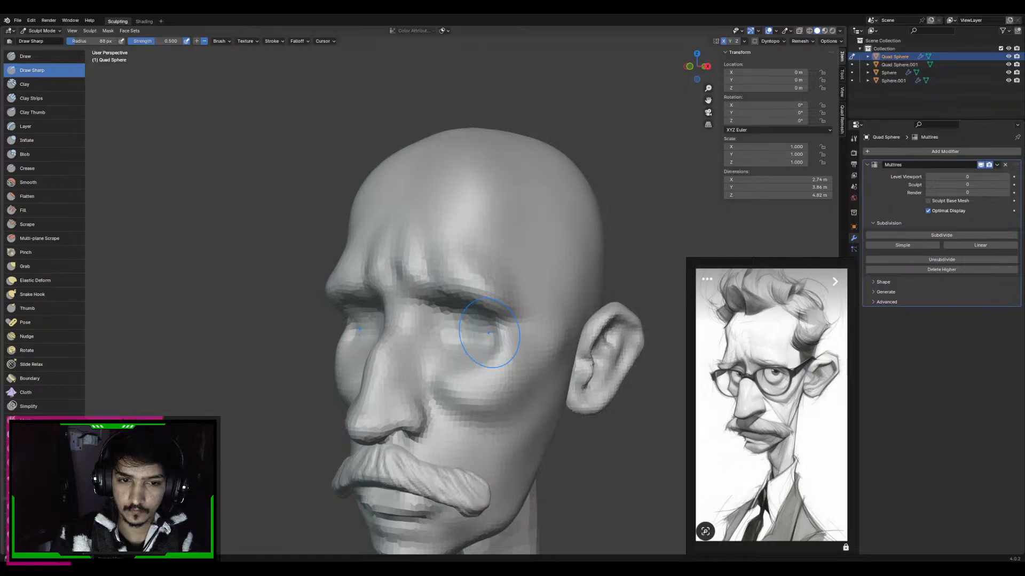
middle_drag(489, 333, 371, 323)
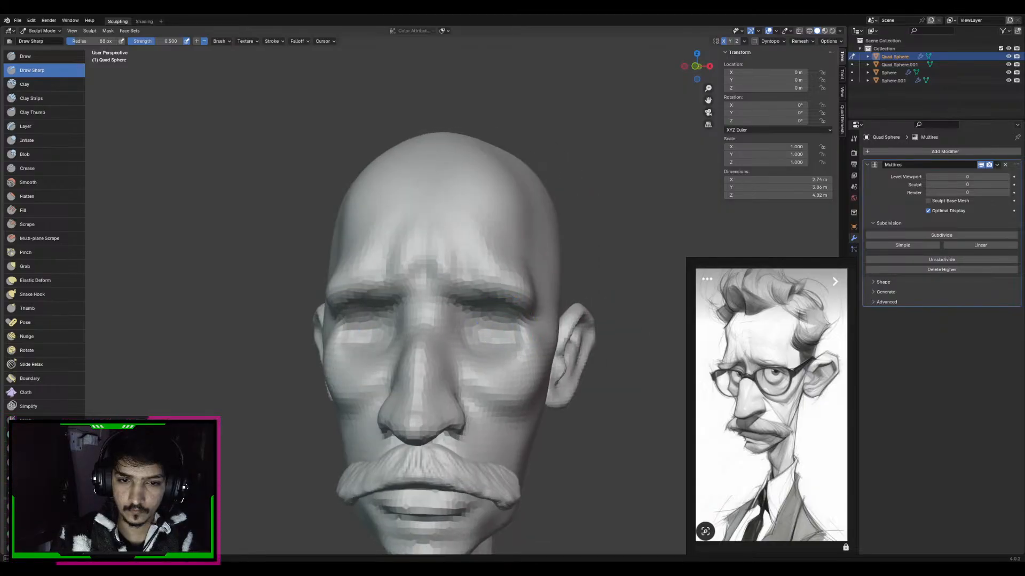
mouse_move(548, 326)
middle_down()
mouse_move(506, 327)
mouse_move(540, 319)
mouse_move(488, 328)
mouse_move(505, 323)
mouse_move(490, 283)
middle_up()
Switch sculpting to the neck and shoulders mesh with the Grab brush and adjust its remesh voxel size
key(g)
scroll(540, 318, down, 2)
scroll(503, 320, down, 2)
scroll(505, 341, up, 1)
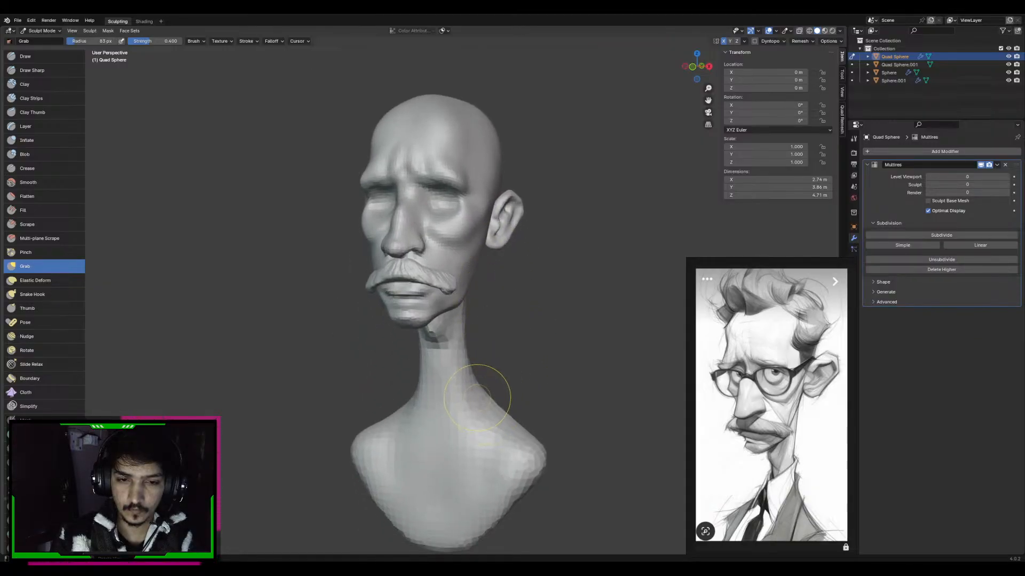
key(alt+q)
key(r)
click(535, 340)
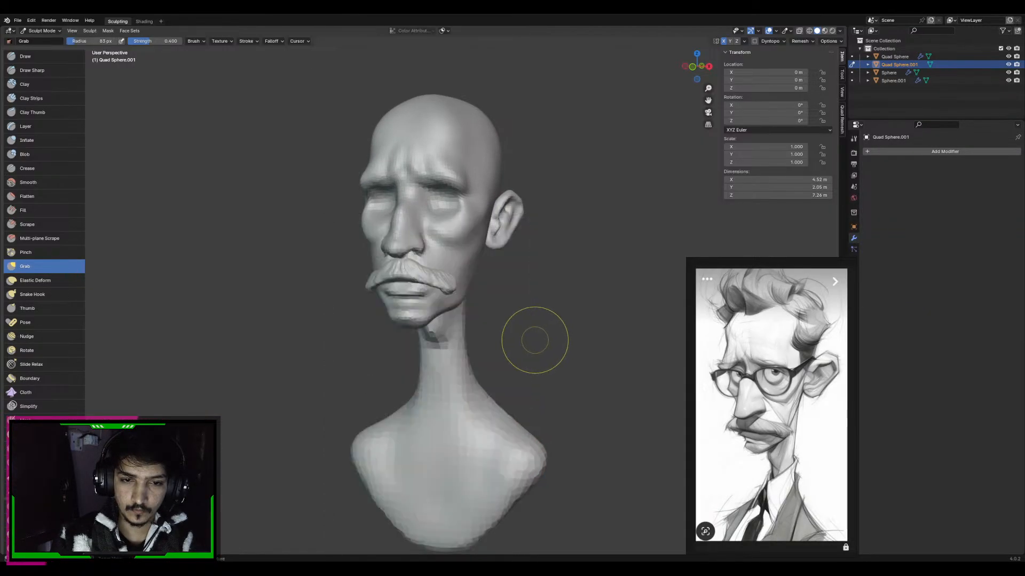